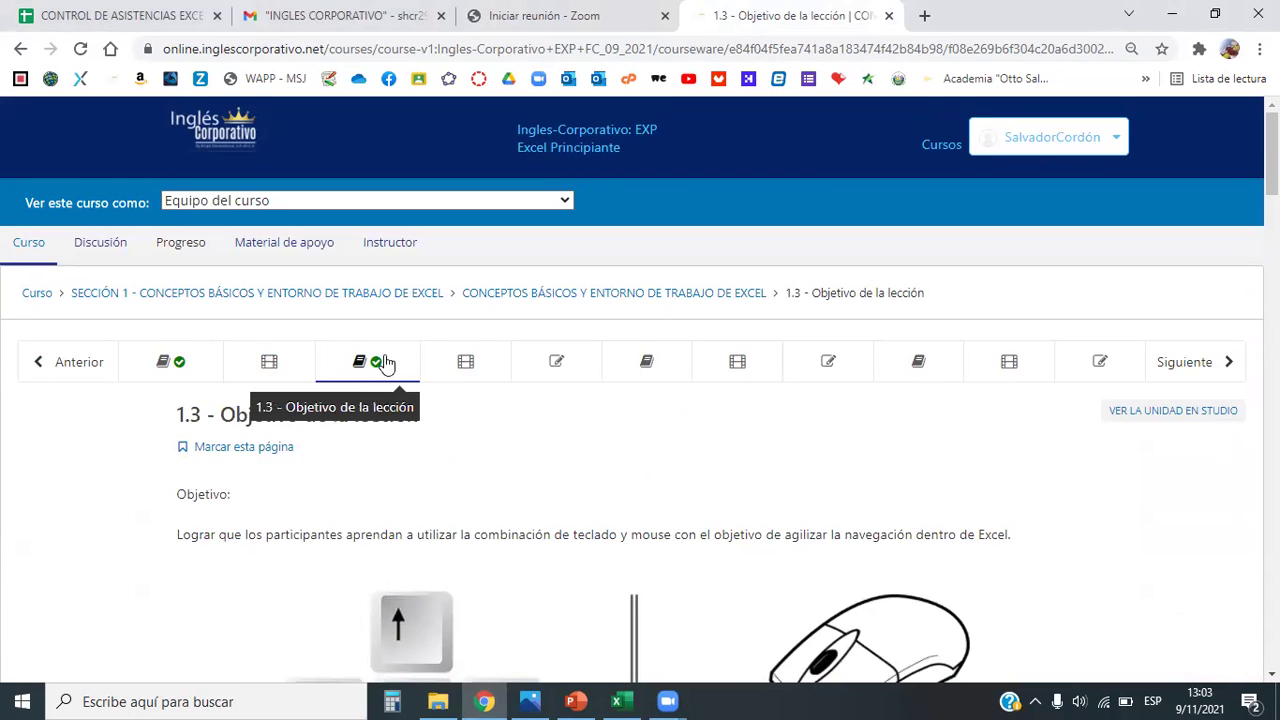
Step: Scroll through the lesson 1.3 objective page, then bring the Excel practice workbook forward
{"action": "scroll", "coordinate": [420, 362], "scroll_direction": "down", "scroll_amount": 4}
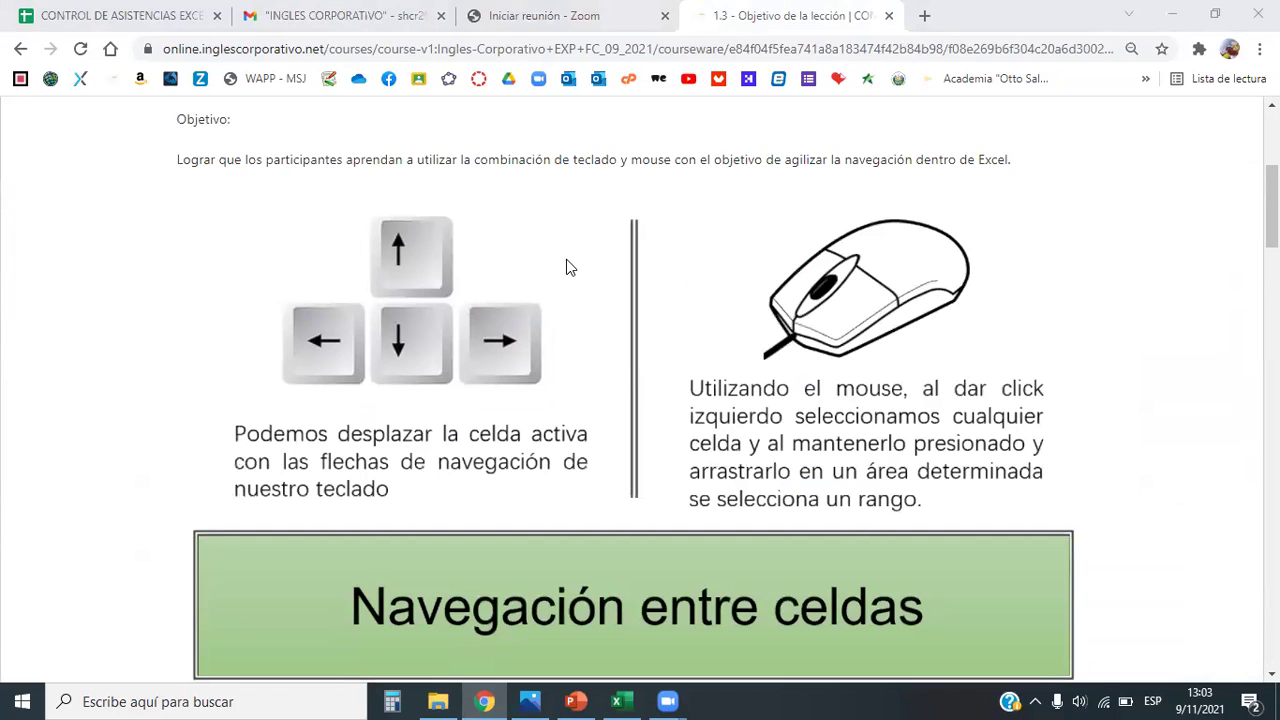
{"action": "scroll", "coordinate": [727, 384], "scroll_direction": "down", "scroll_amount": 1}
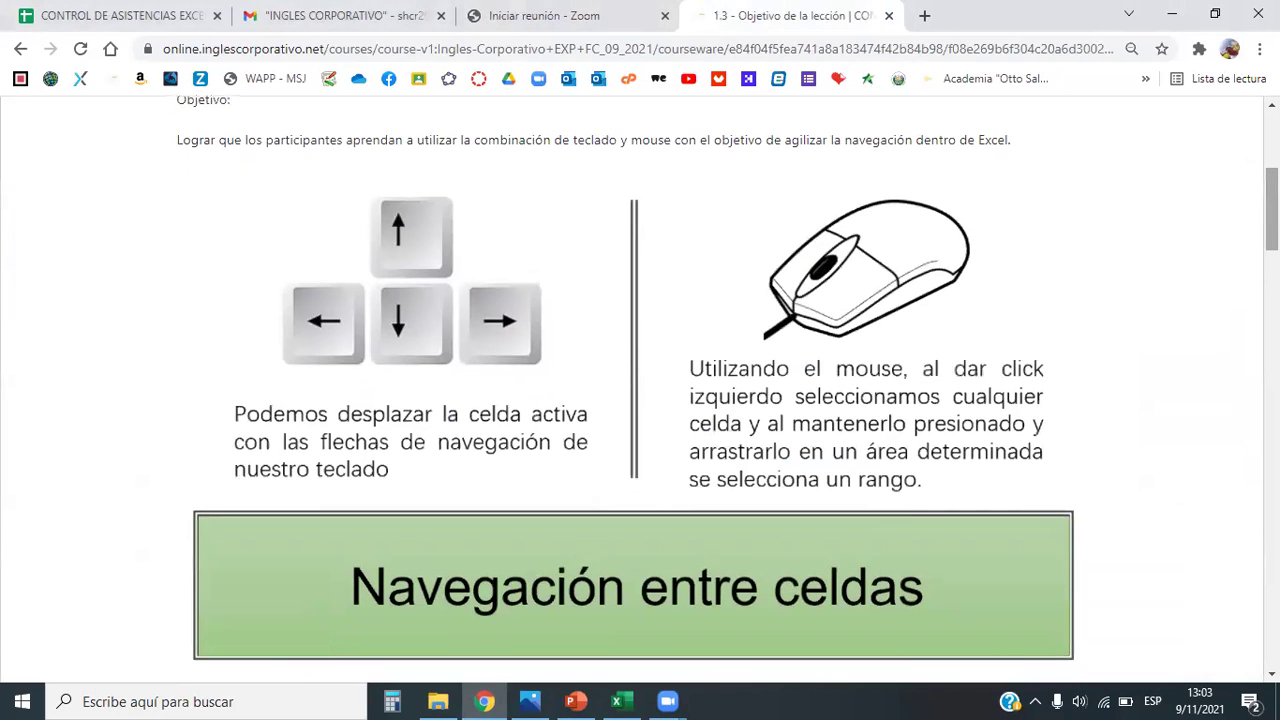
{"action": "scroll", "coordinate": [727, 384], "scroll_direction": "up", "scroll_amount": 1}
{"action": "scroll", "coordinate": [821, 599], "scroll_direction": "down", "scroll_amount": 1}
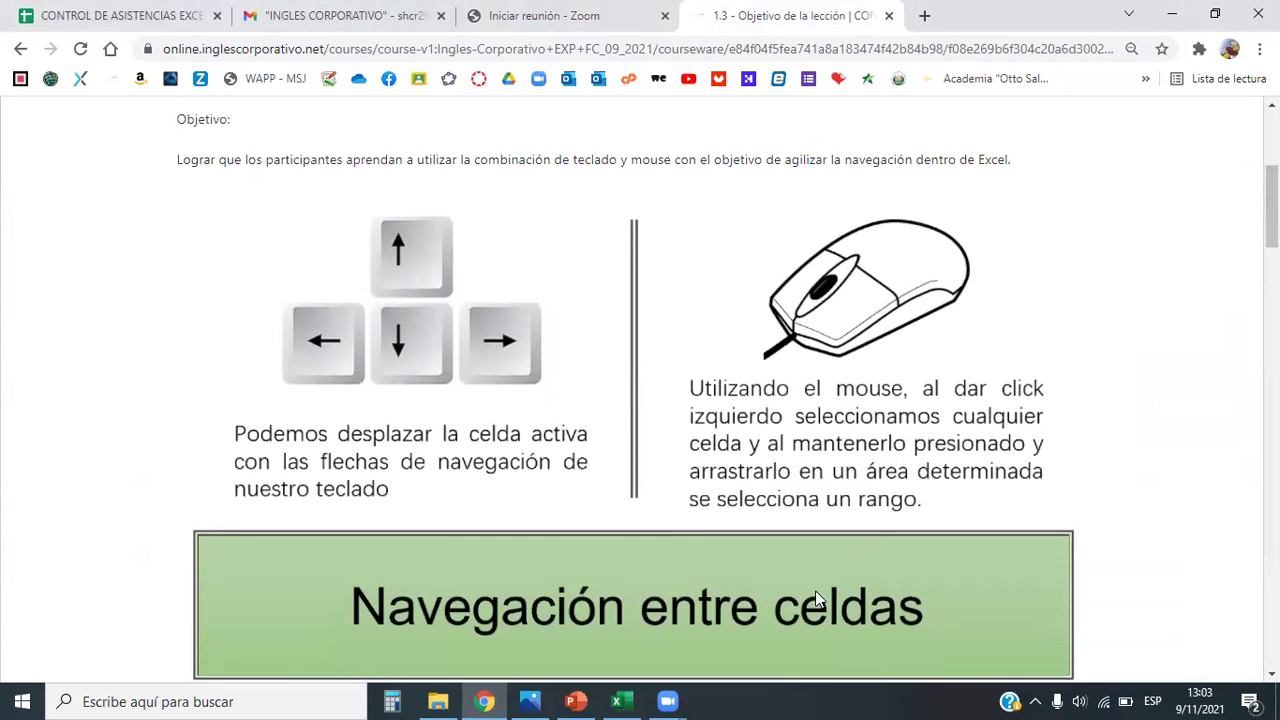
{"action": "left_click", "coordinate": [607, 697]}
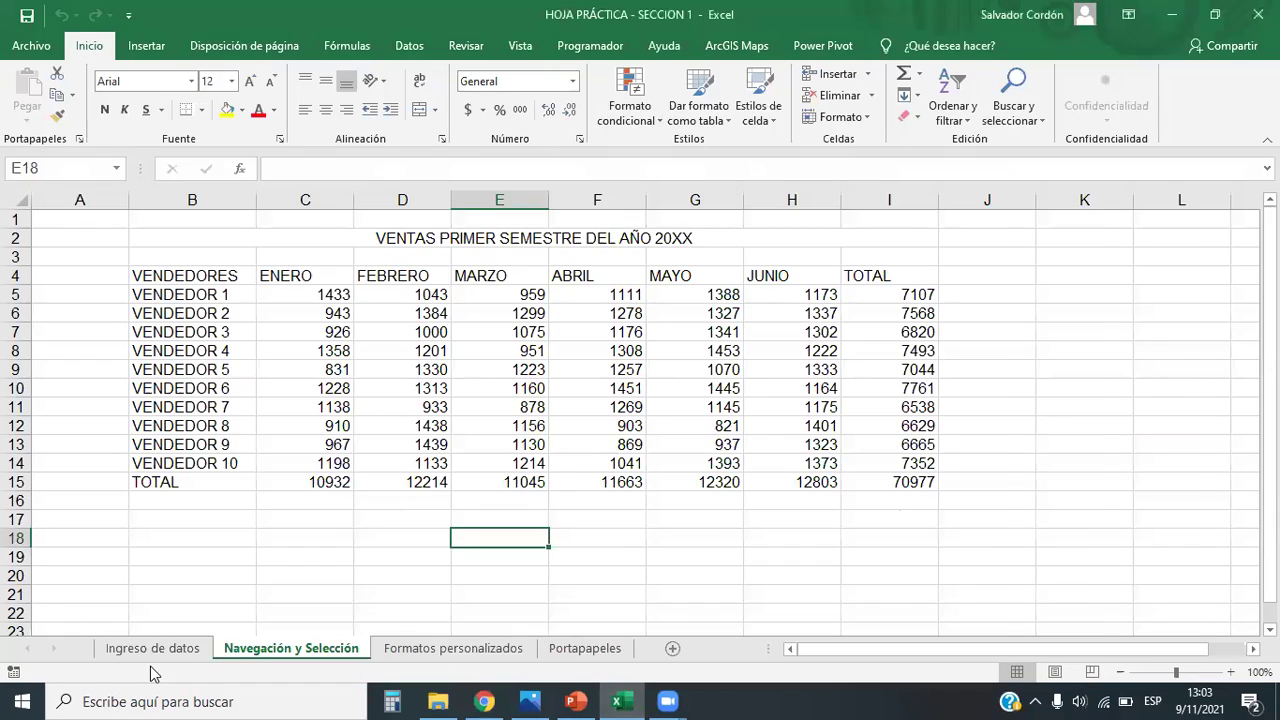
Step: On the Ingreso de datos sheet, enter a person's full name in cell B2
{"action": "left_click", "coordinate": [157, 650]}
{"action": "left_click", "coordinate": [331, 384]}
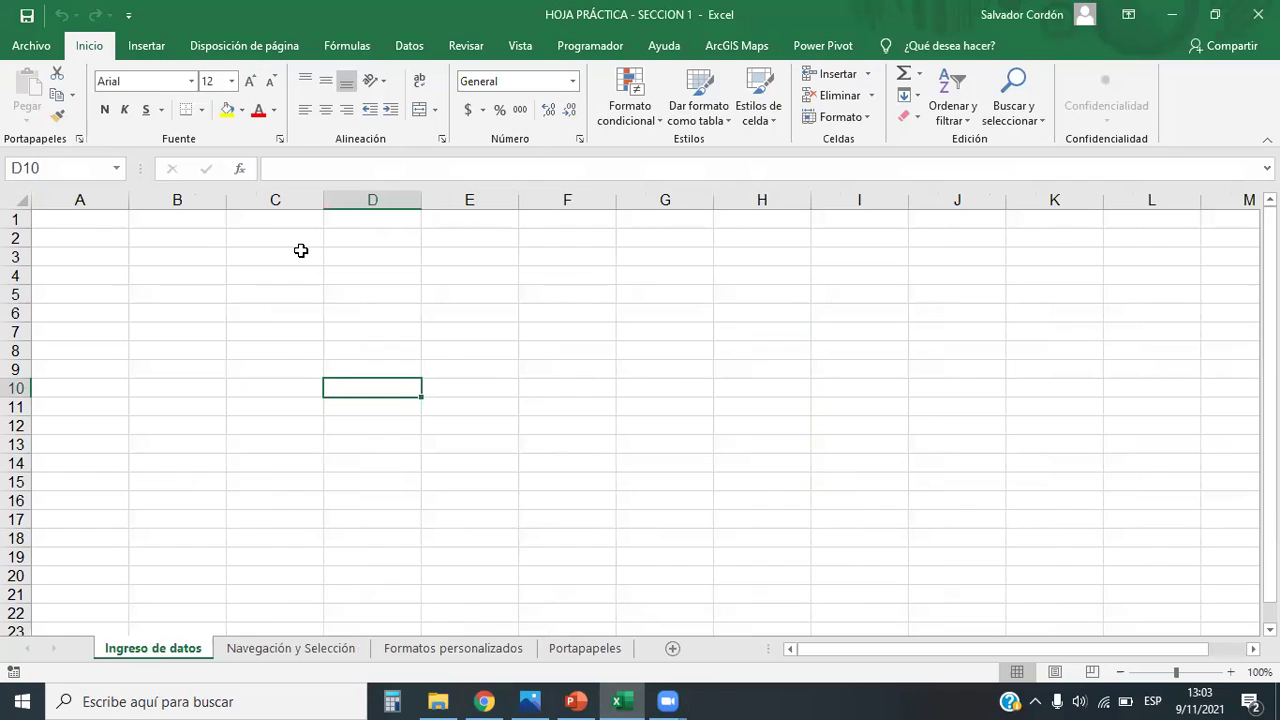
{"action": "key", "text": "Left"}
{"action": "key", "text": "Left"}
{"action": "key", "text": "Up"}
{"action": "key", "text": "Up"}
{"action": "key", "text": "Up"}
{"action": "key", "text": "Up"}
{"action": "key", "text": "Up"}
{"action": "key", "text": "Up"}
{"action": "key", "text": "Up"}
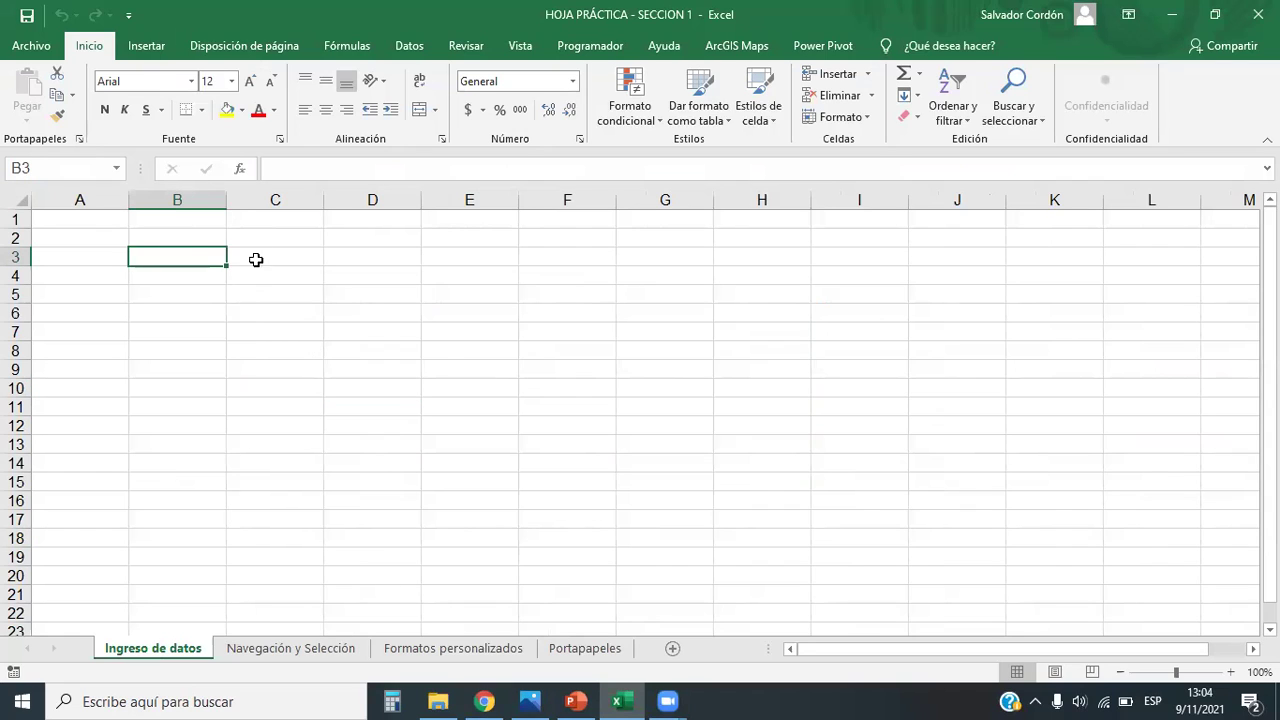
{"action": "key", "text": "Up"}
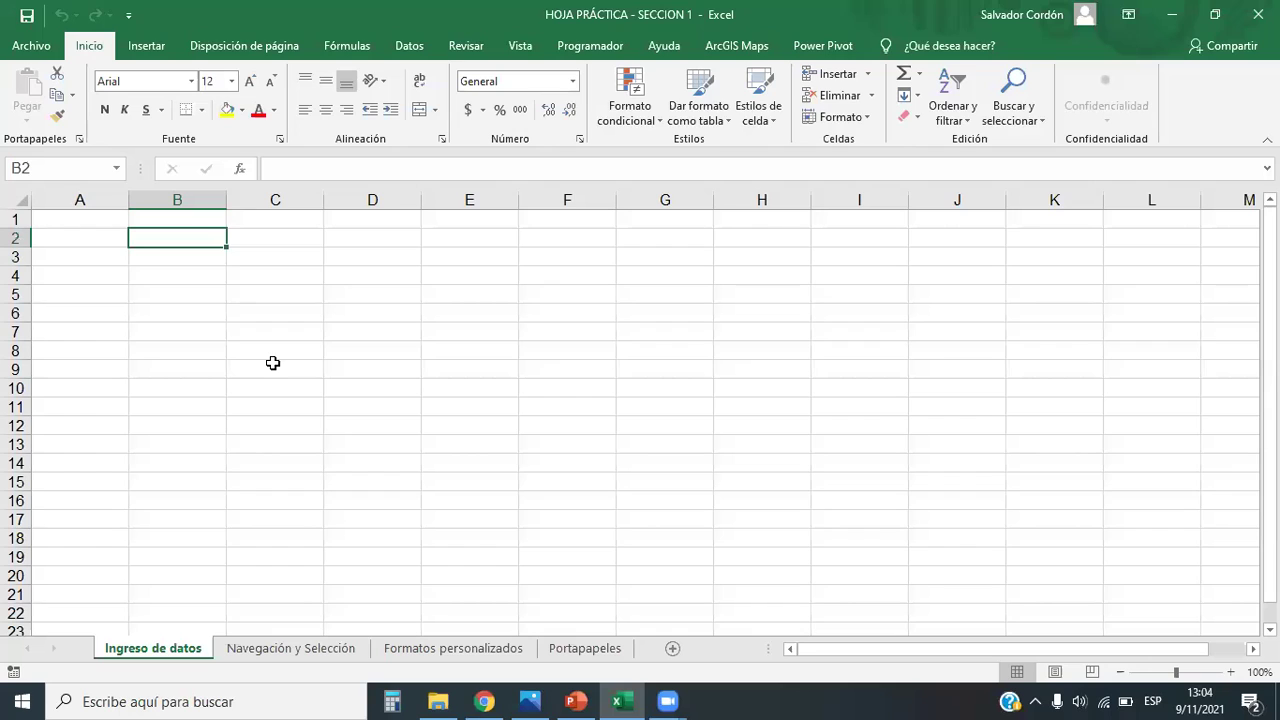
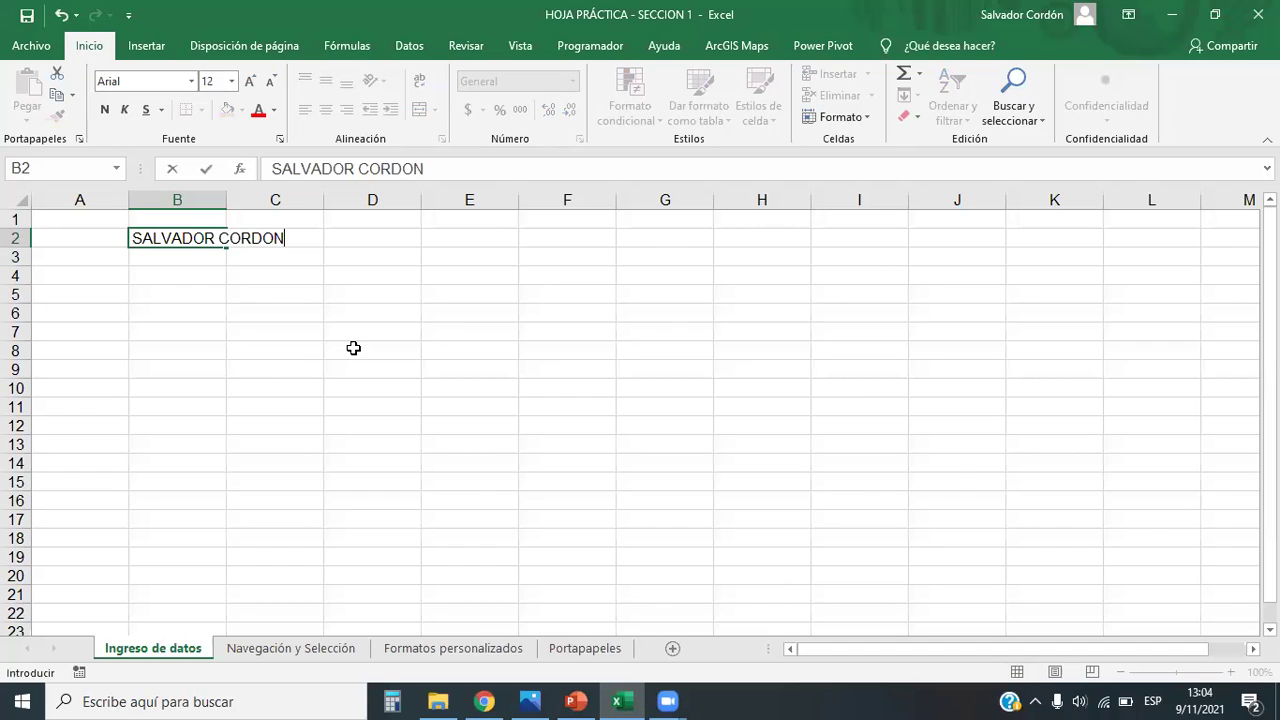
{"action": "left_click", "coordinate": [352, 349]}
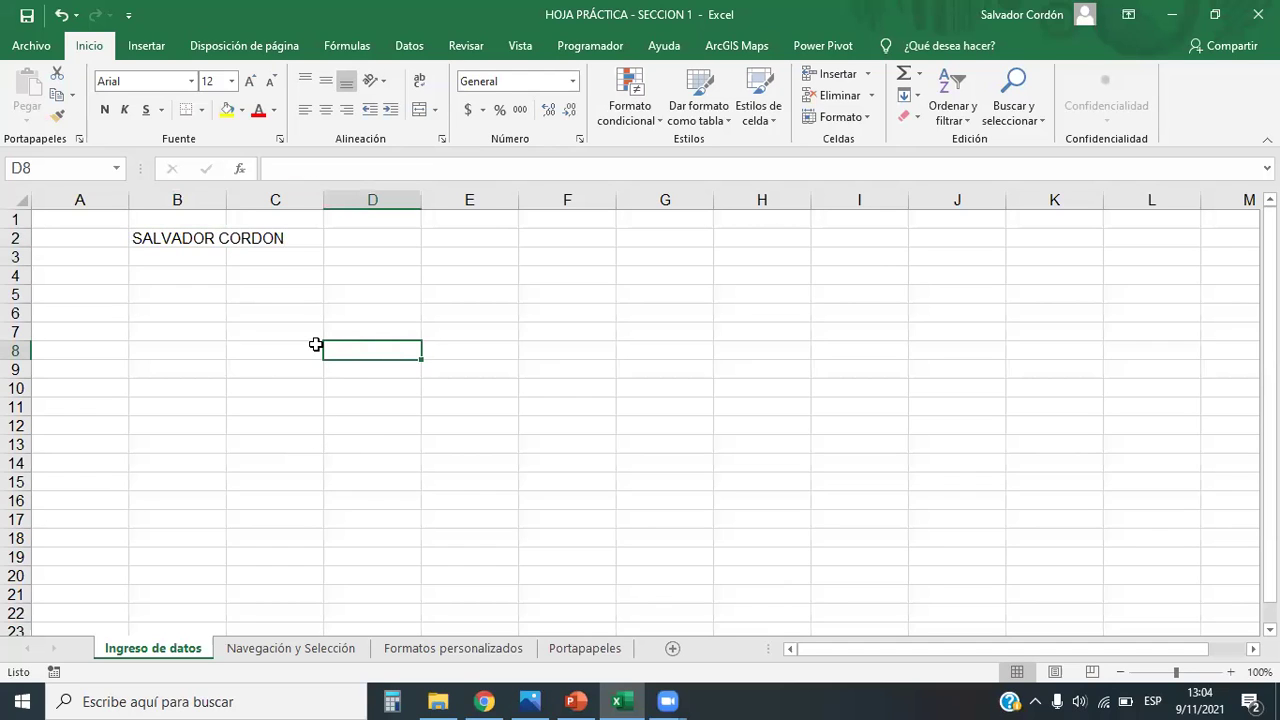
Step: Check cells D3, D4, D8 and B2 to see the name overflowing into column C
{"action": "left_click", "coordinate": [362, 262]}
{"action": "left_click", "coordinate": [340, 276]}
{"action": "left_click", "coordinate": [337, 346]}
{"action": "left_click", "coordinate": [215, 238]}
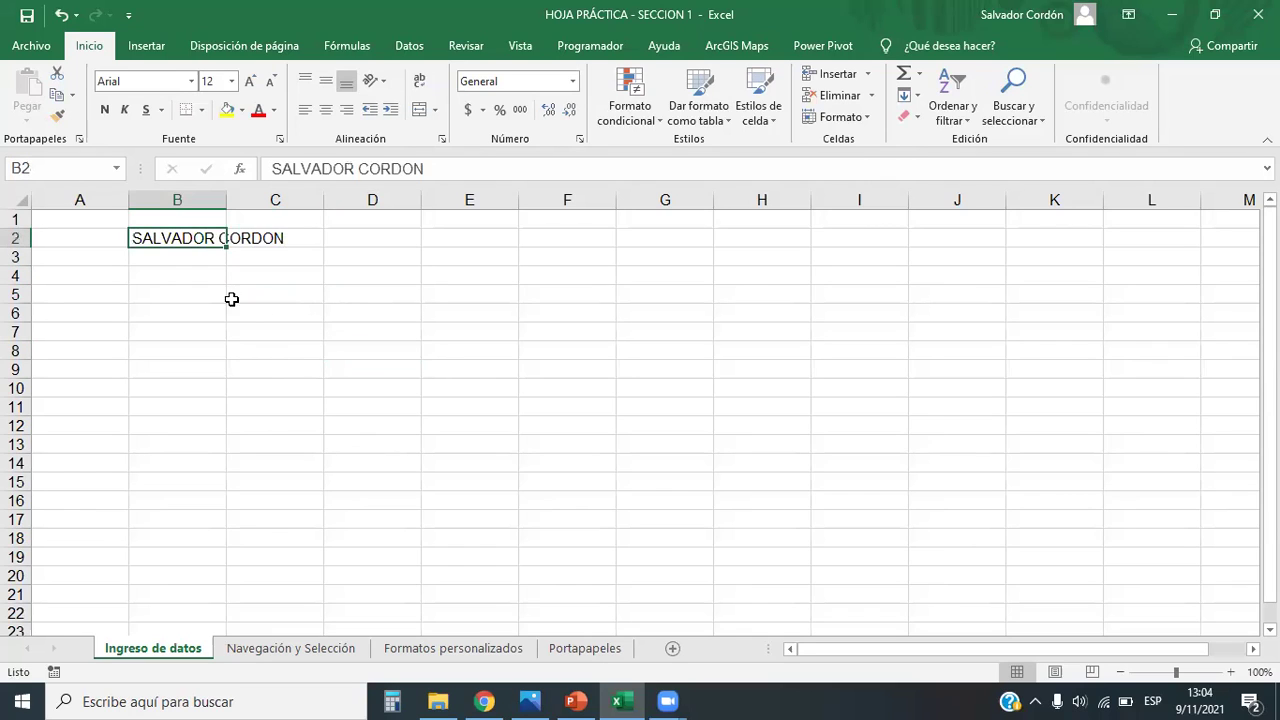
{"action": "scroll", "coordinate": [309, 343], "scroll_direction": "up", "scroll_amount": 5, "text": "ctrl"}
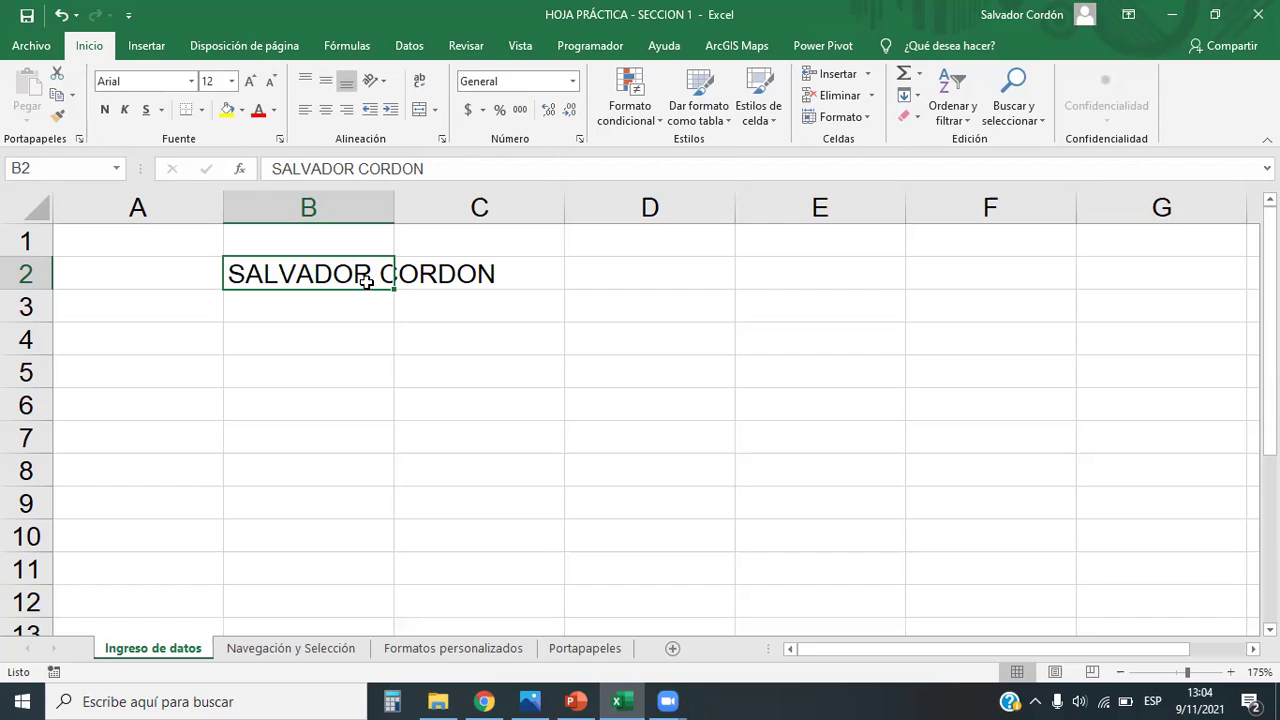
{"action": "left_click", "coordinate": [414, 332]}
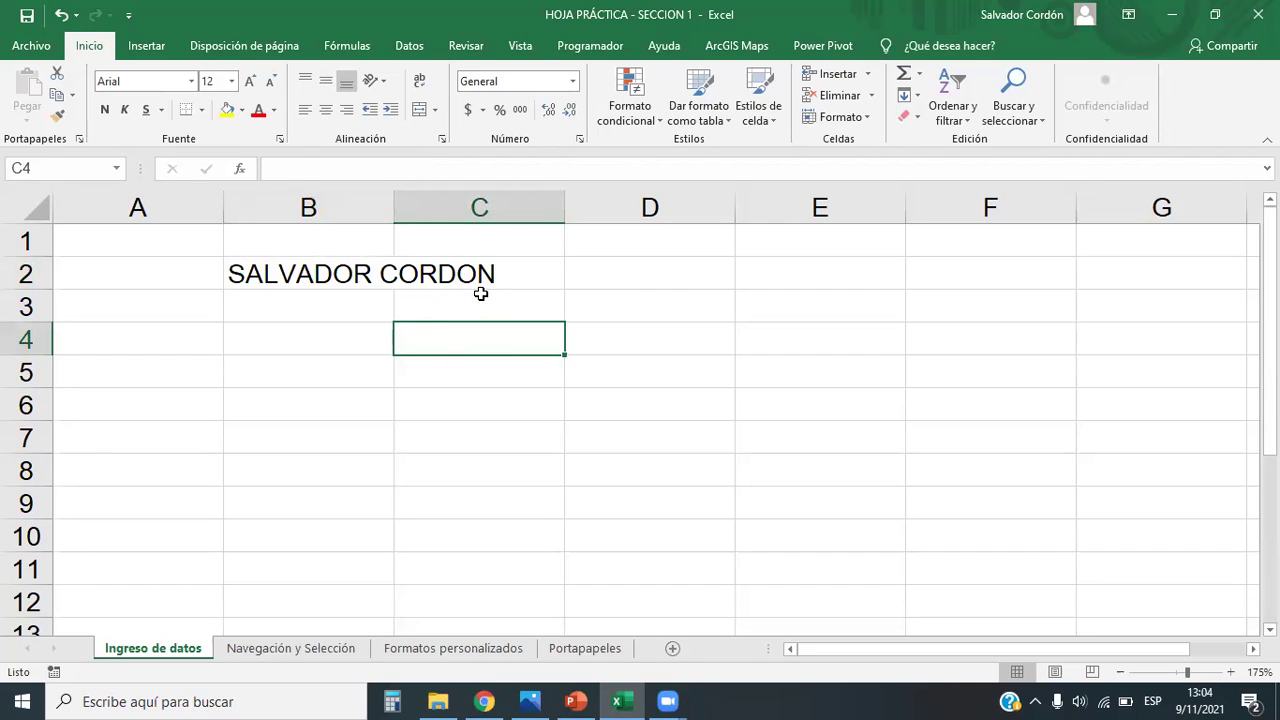
{"action": "left_click", "coordinate": [492, 274]}
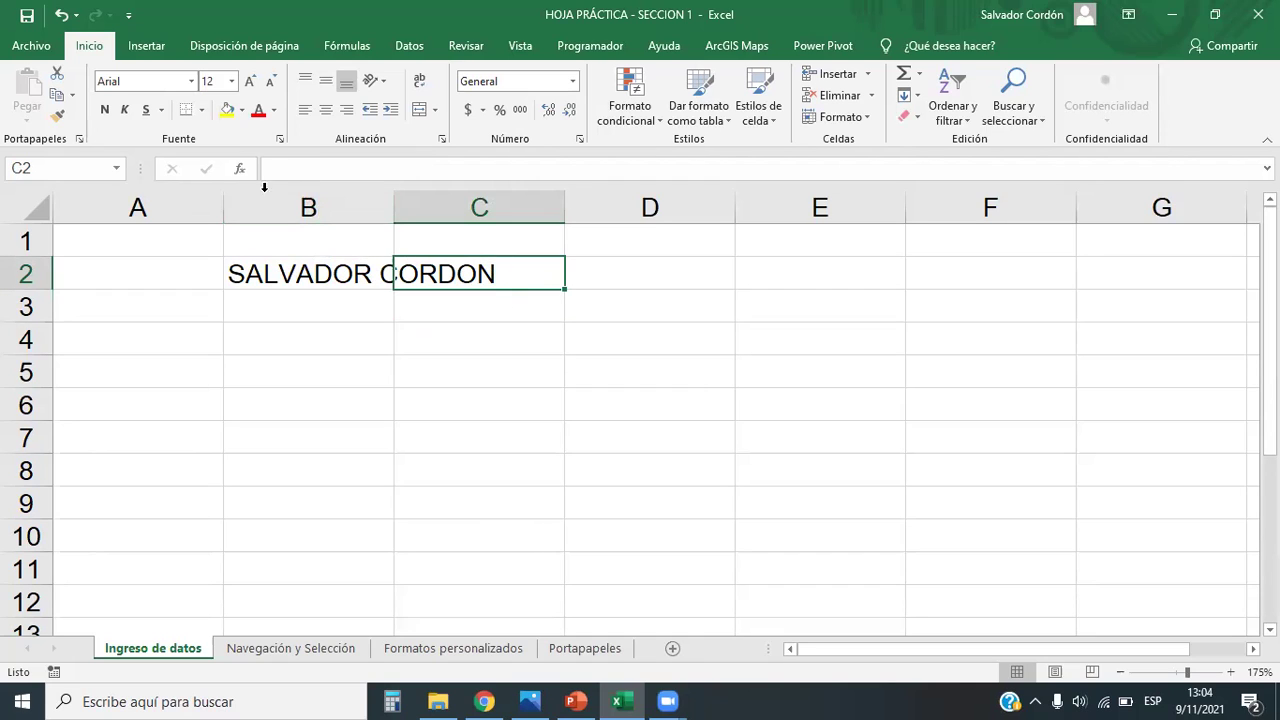
{"action": "left_click", "coordinate": [314, 270]}
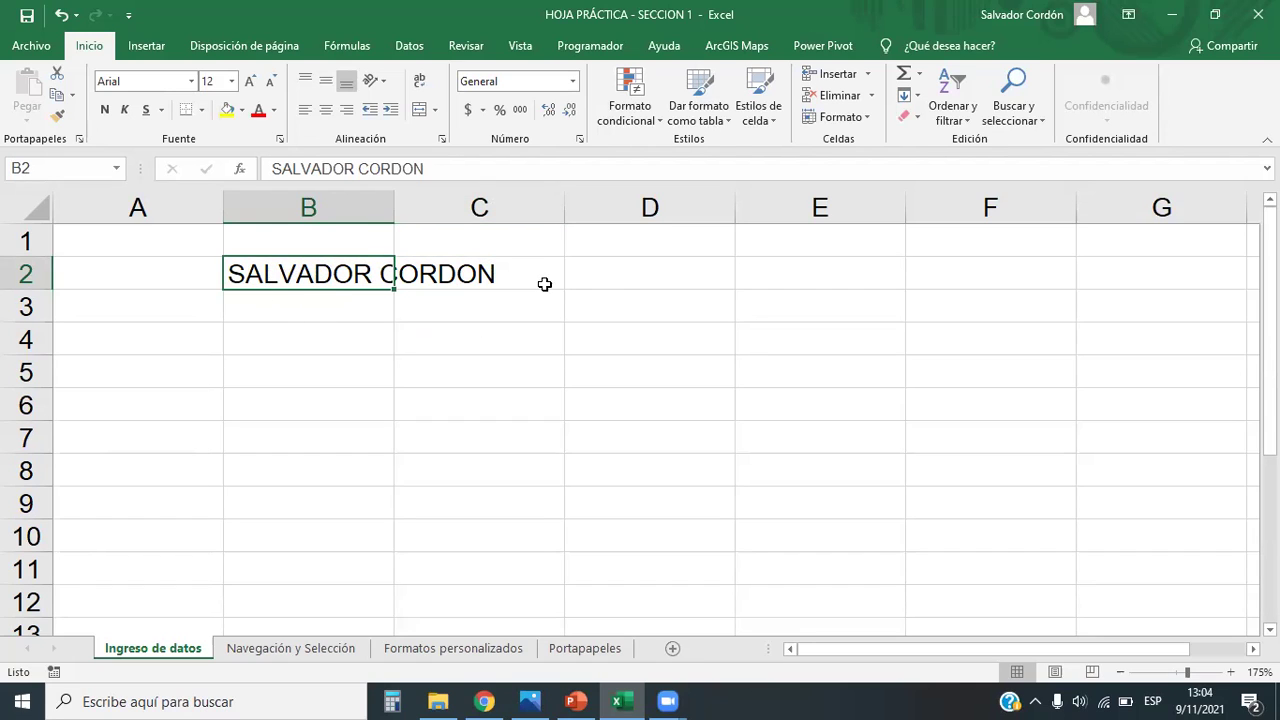
{"action": "left_click", "coordinate": [485, 337]}
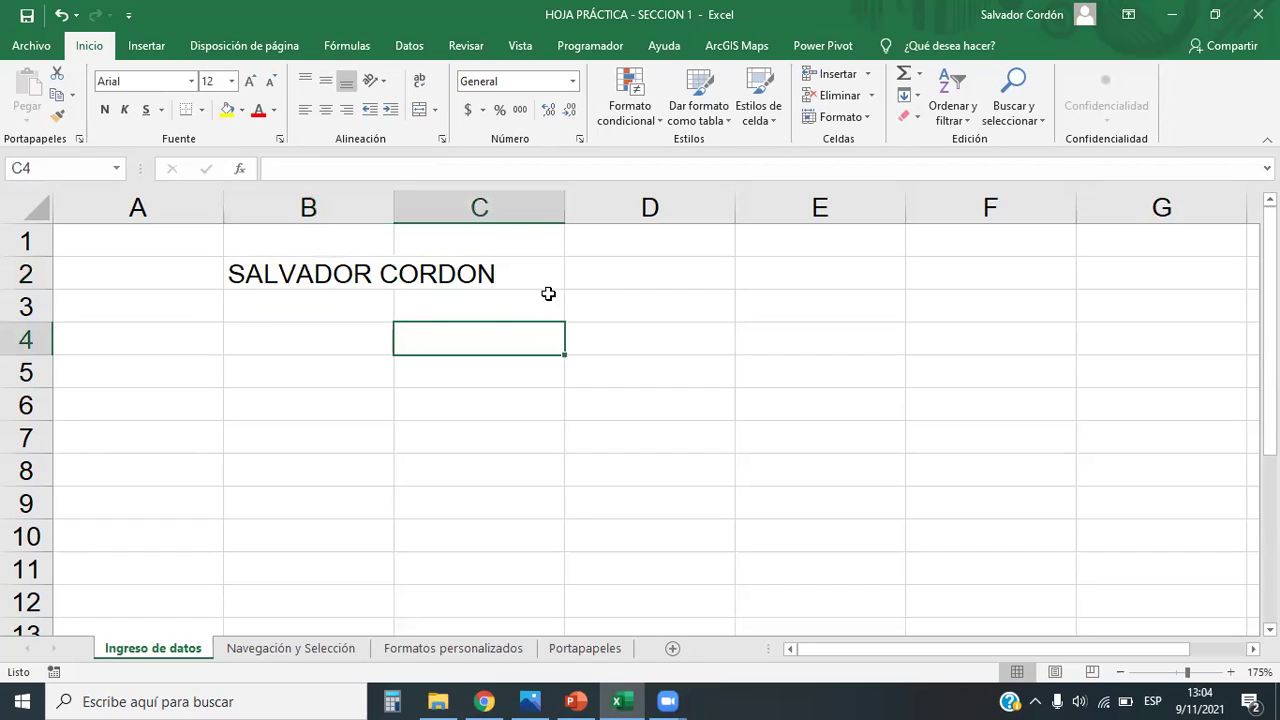
{"action": "left_click", "coordinate": [492, 280]}
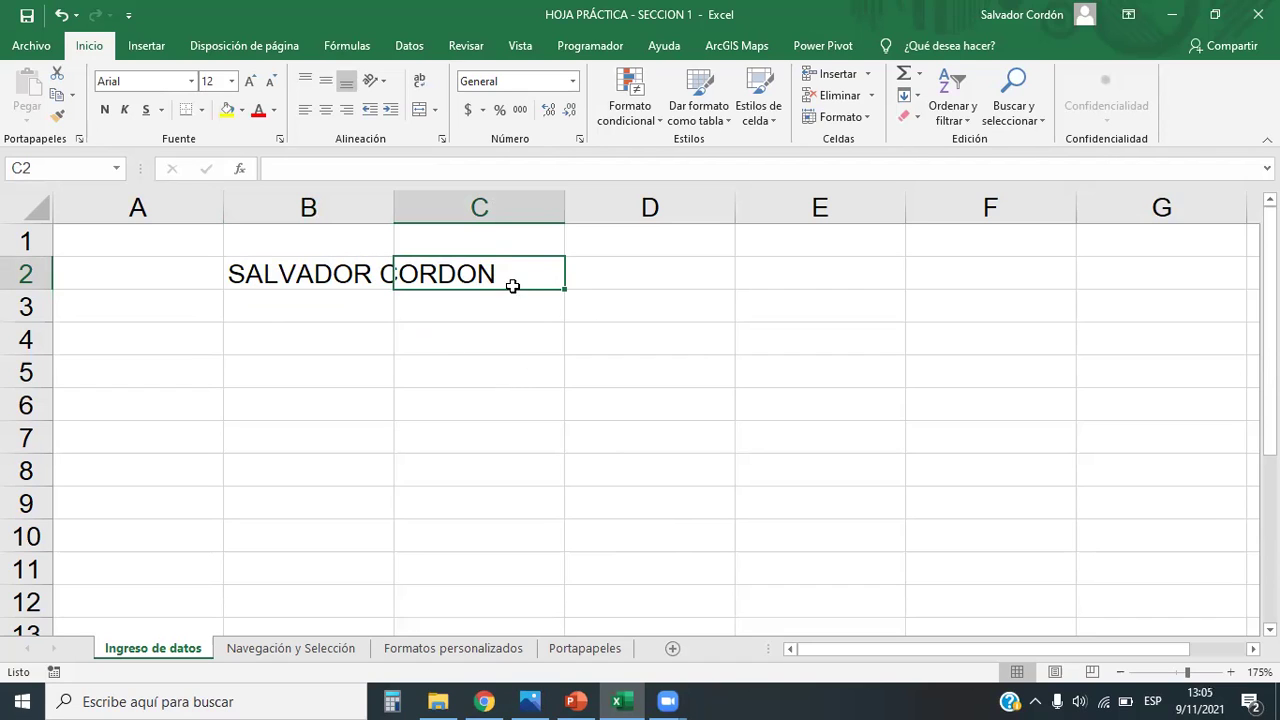
Step: Enter 30 in cell C2
{"action": "type", "text": "30"}
{"action": "key", "text": "Return"}
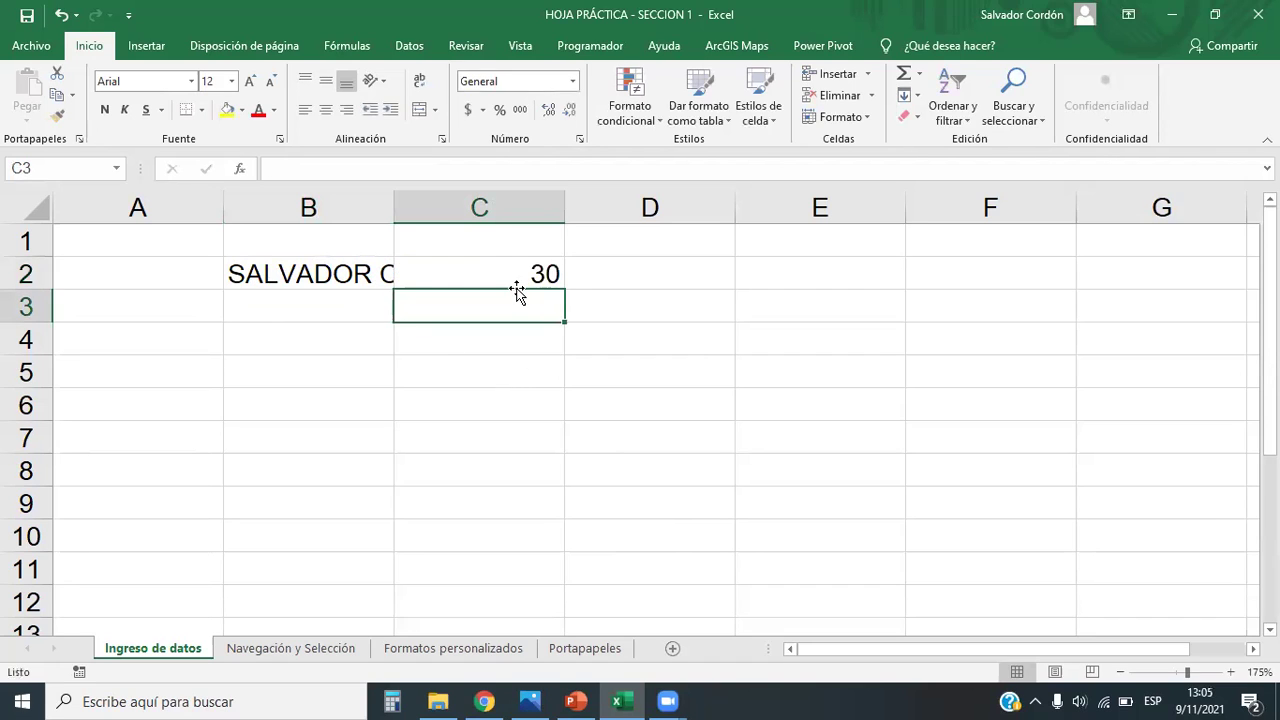
{"action": "key", "text": "Down"}
{"action": "key", "text": "Down"}
{"action": "key", "text": "Down"}
Step: Inspect B2, row 2 and column B to see the name now cut off at column B
{"action": "left_click", "coordinate": [355, 276]}
{"action": "left_click", "coordinate": [392, 338]}
{"action": "left_click", "coordinate": [362, 270]}
{"action": "left_click", "coordinate": [381, 357]}
{"action": "left_click", "coordinate": [24, 272]}
{"action": "left_click", "coordinate": [305, 207]}
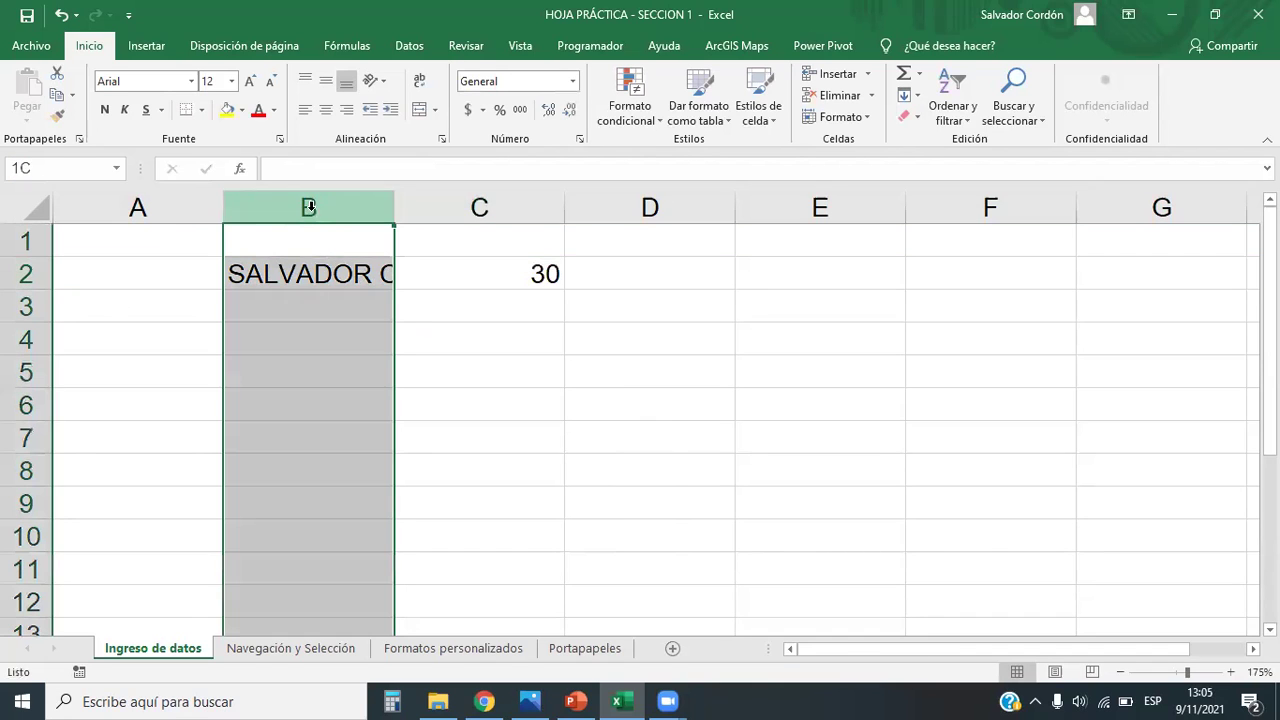
{"action": "left_click", "coordinate": [25, 272]}
{"action": "left_click", "coordinate": [304, 330]}
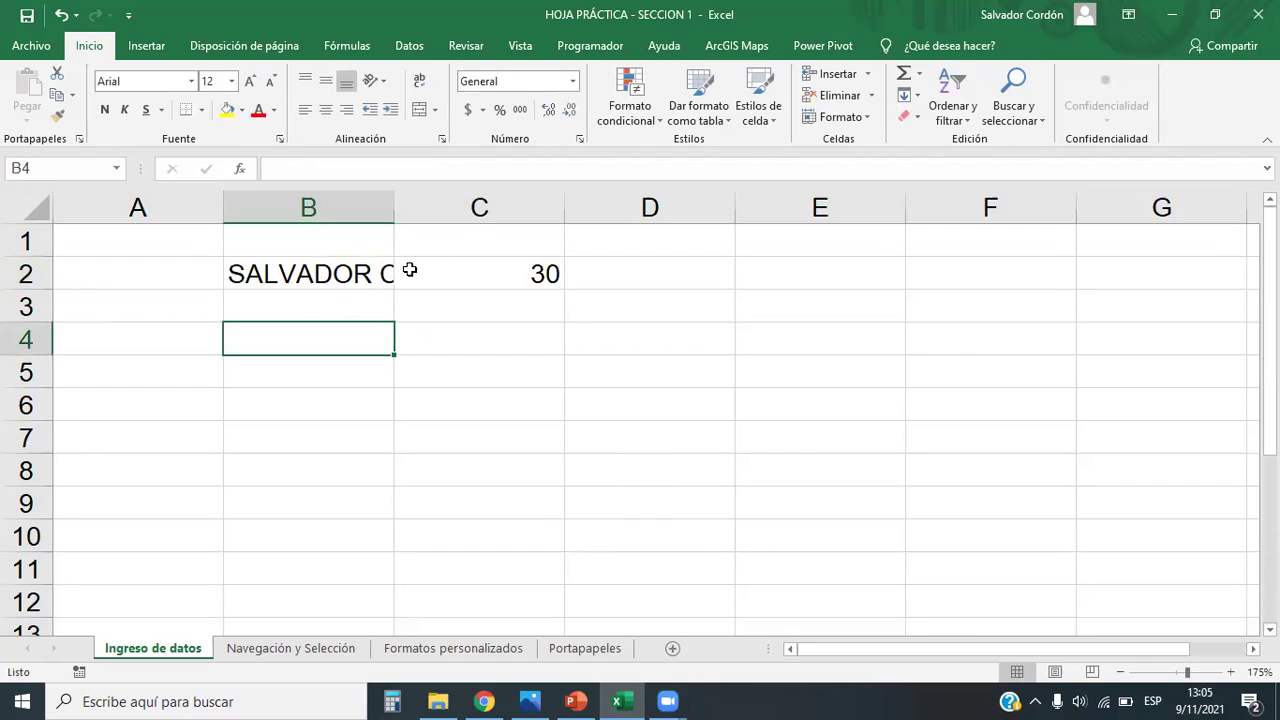
{"action": "left_click", "coordinate": [454, 278]}
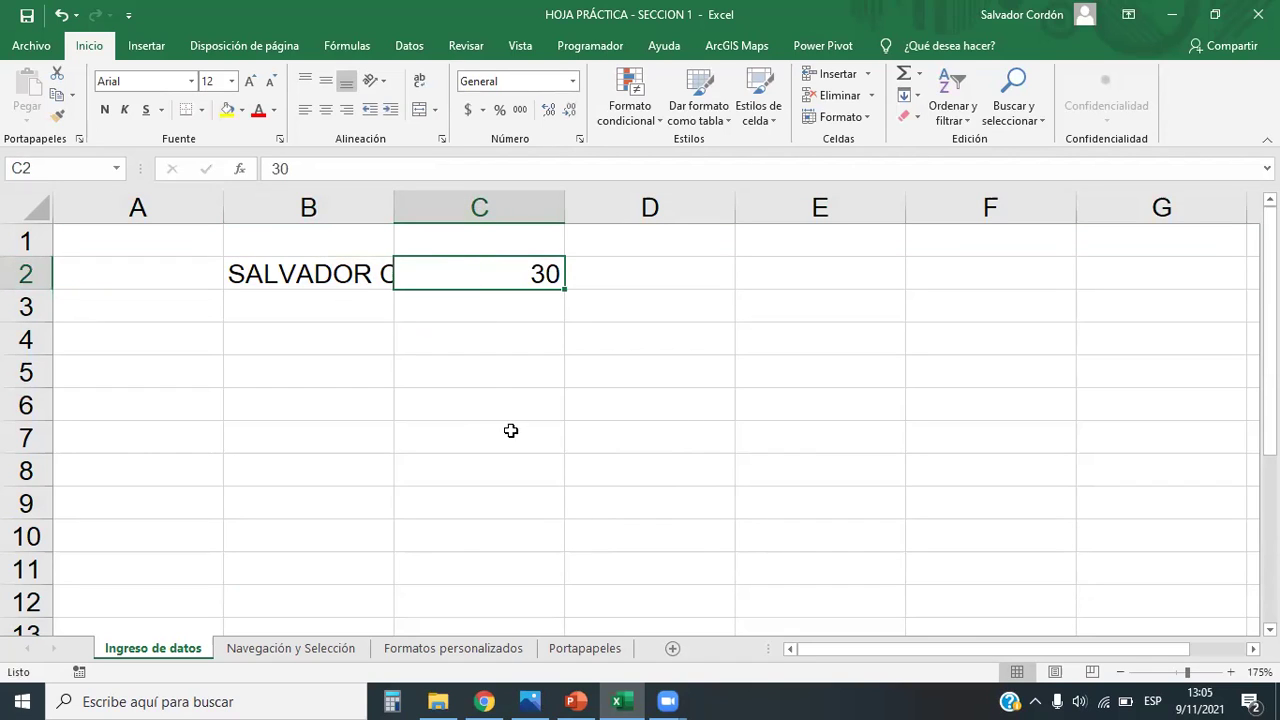
{"action": "left_click", "coordinate": [541, 414]}
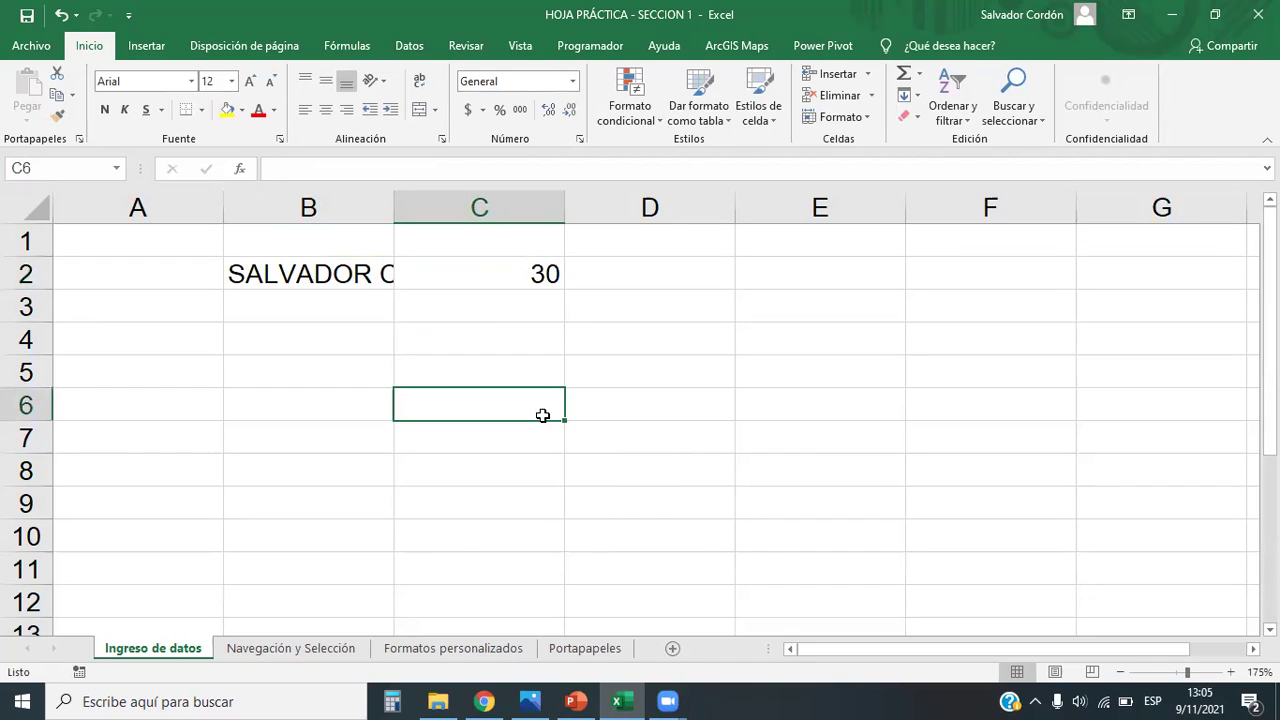
{"action": "left_click", "coordinate": [352, 277]}
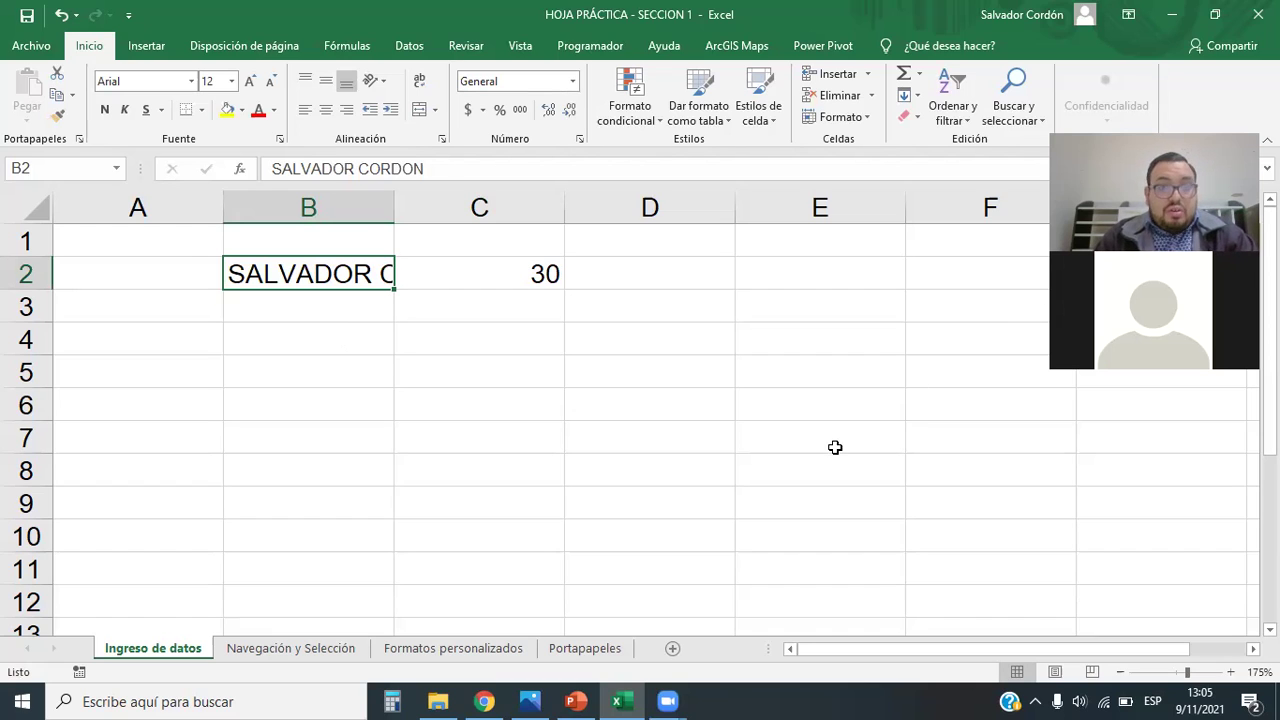
{"action": "left_click", "coordinate": [318, 402]}
{"action": "left_click", "coordinate": [362, 276]}
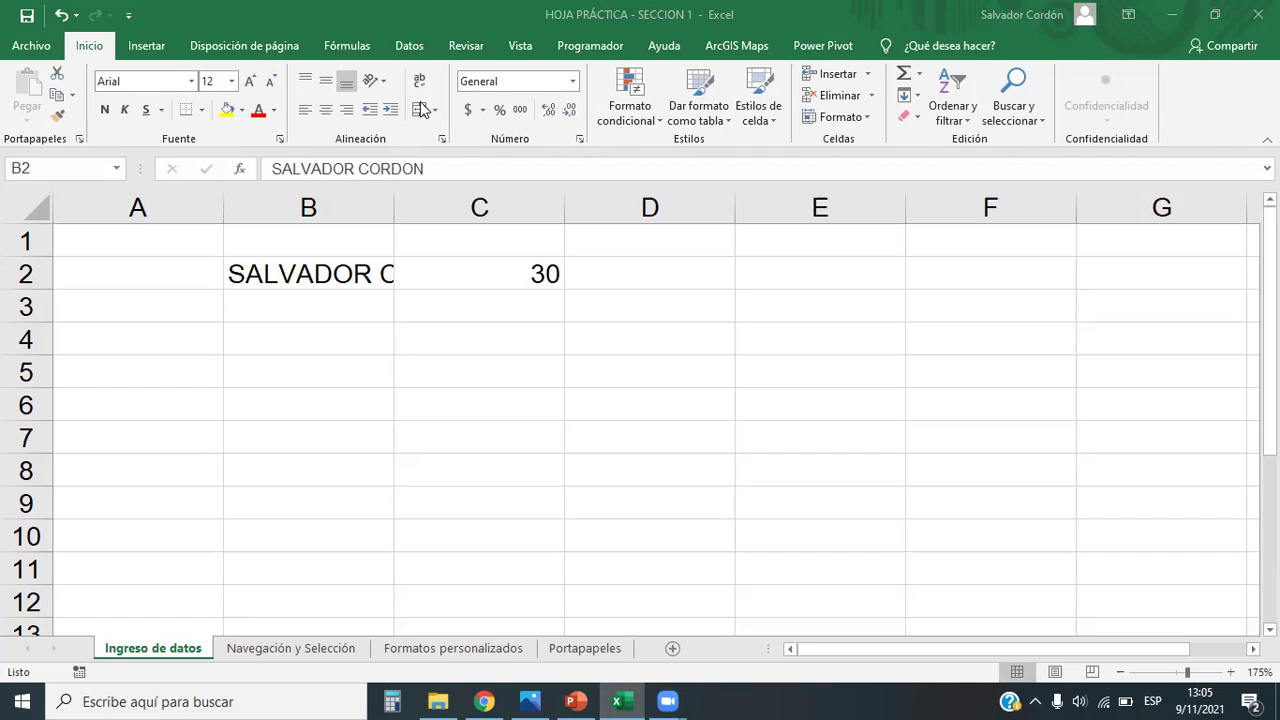
{"action": "left_click", "coordinate": [396, 204]}
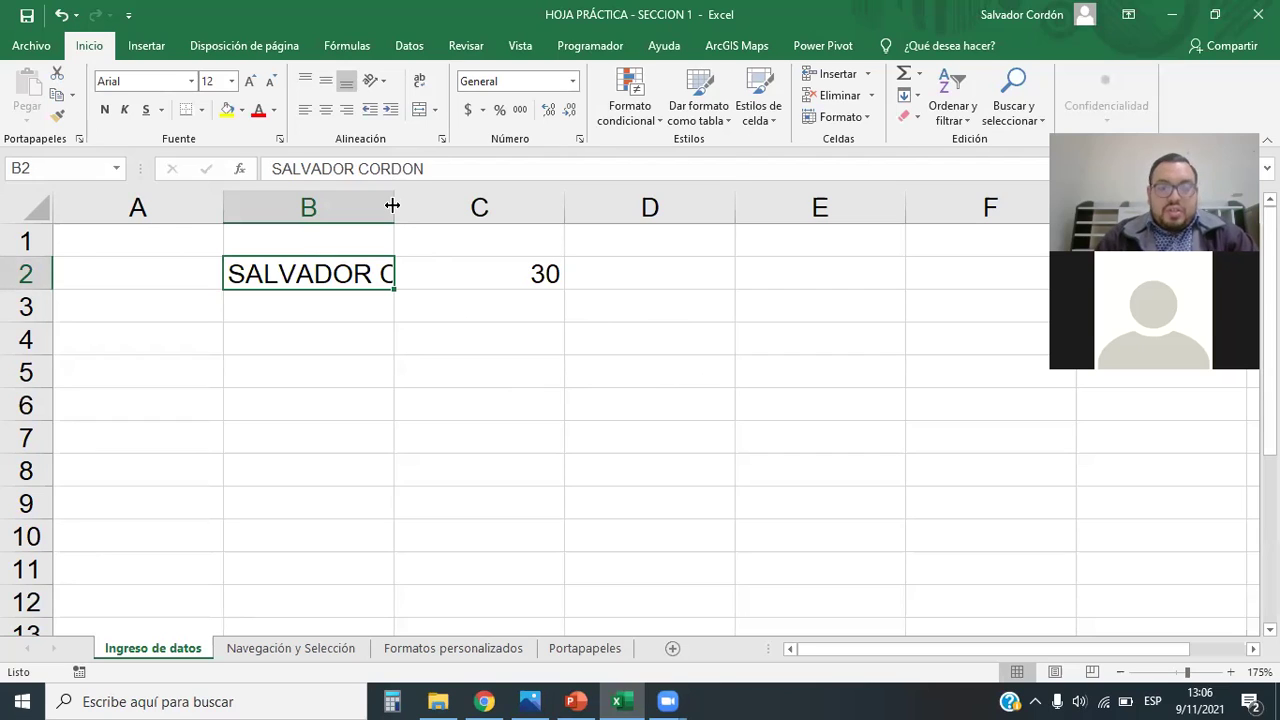
Step: Drag column B wider so the full name in B2 fits
{"action": "left_click_drag", "start_coordinate": [392, 205], "coordinate": [392, 205]}
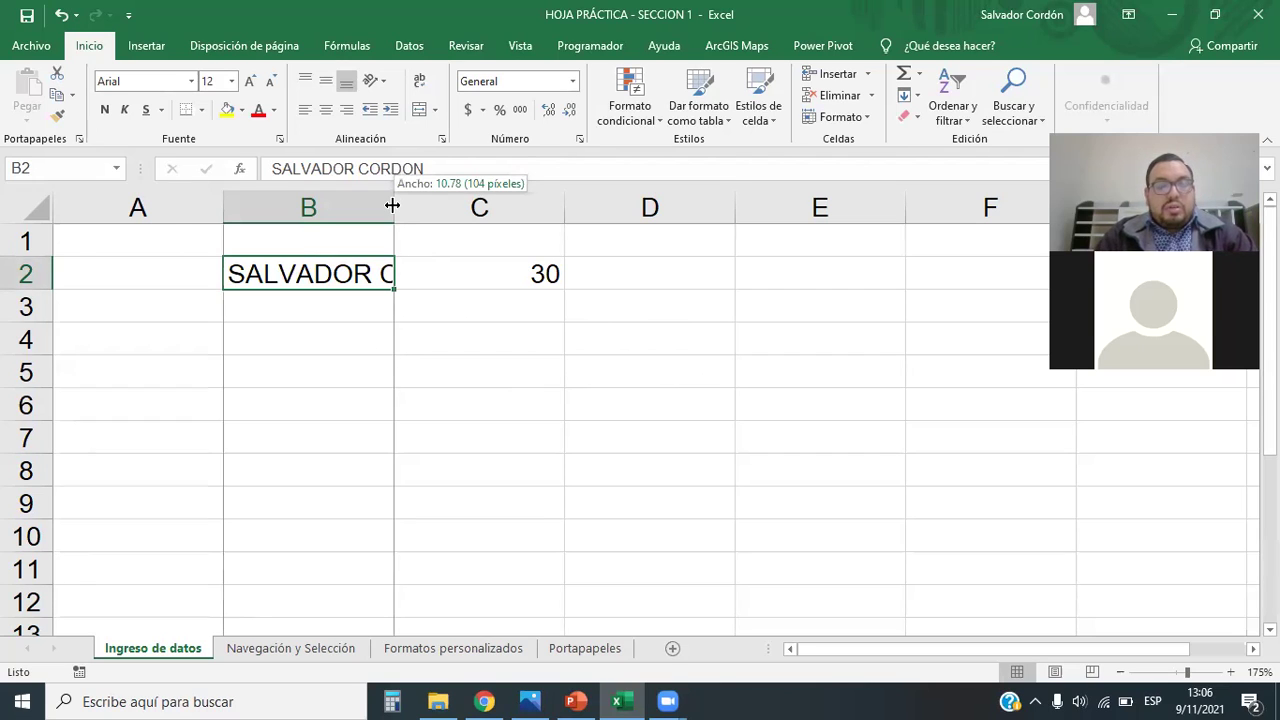
{"action": "left_click_drag", "start_coordinate": [392, 207], "coordinate": [393, 221]}
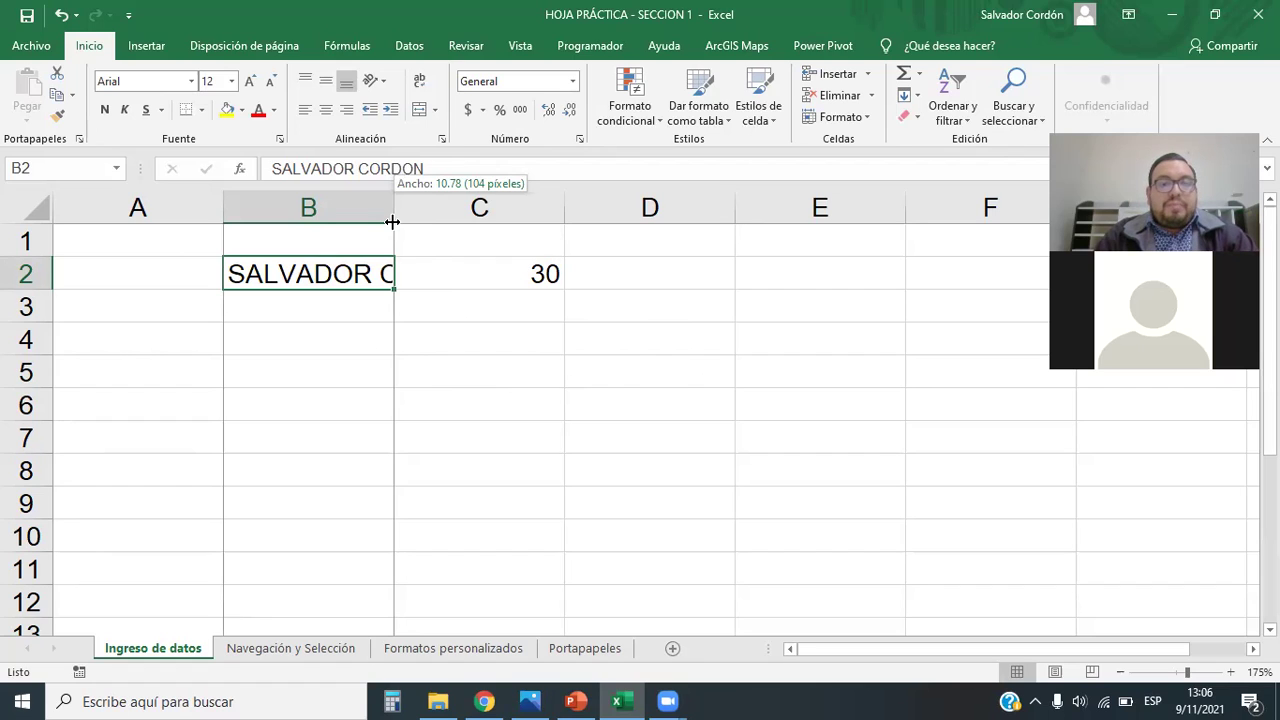
{"action": "left_click_drag", "start_coordinate": [392, 221], "coordinate": [526, 220]}
{"action": "left_click", "coordinate": [550, 382]}
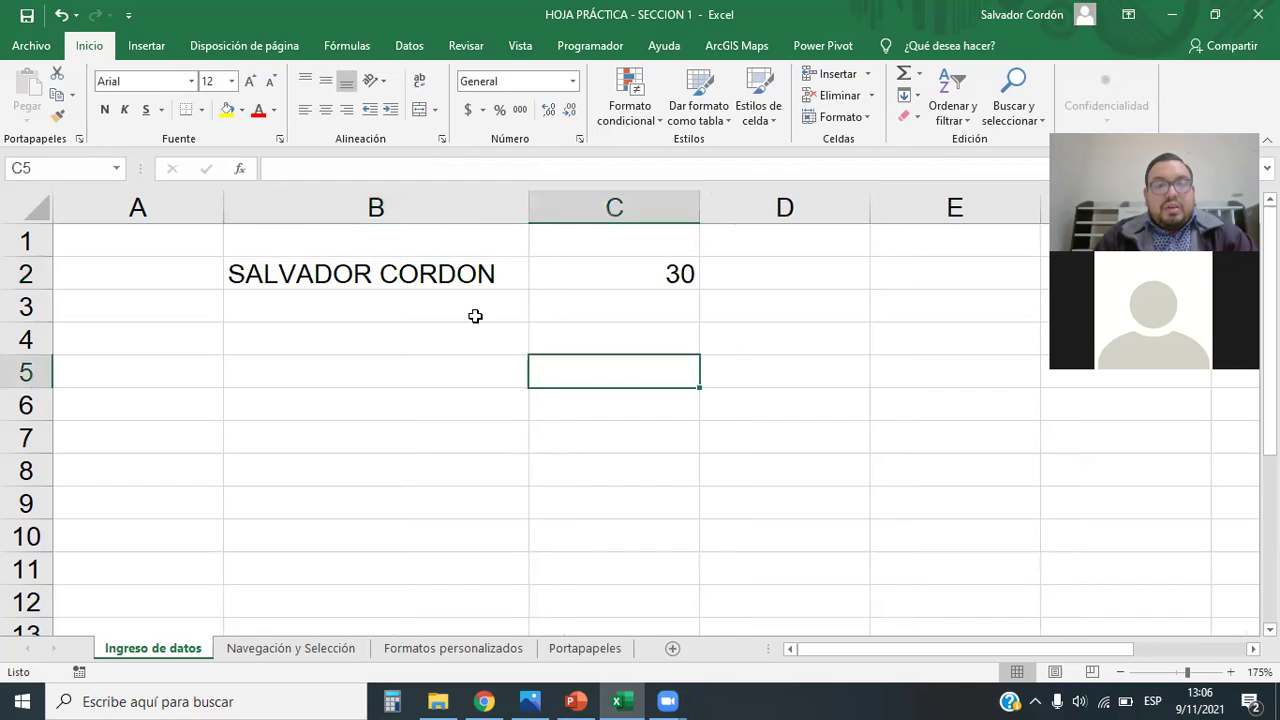
{"action": "left_click", "coordinate": [540, 207]}
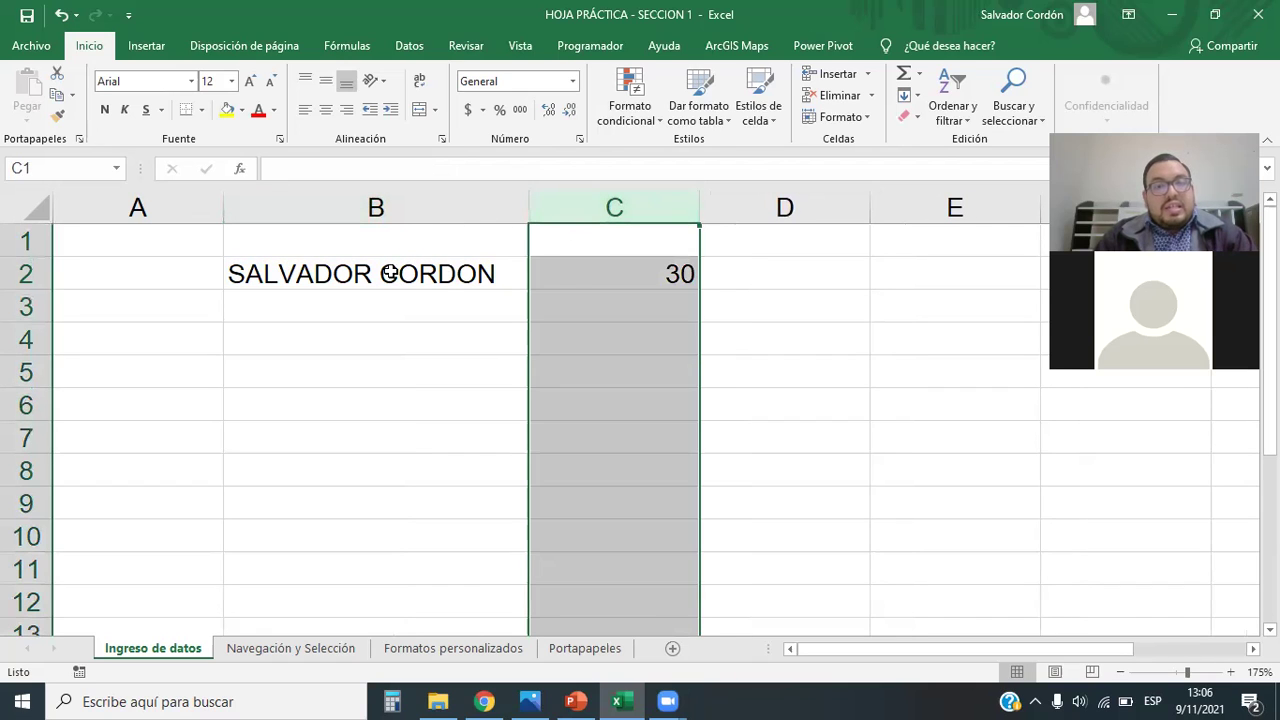
Step: Narrow column B below the name's width, then AutoFit it to the name
{"action": "left_click", "coordinate": [471, 283]}
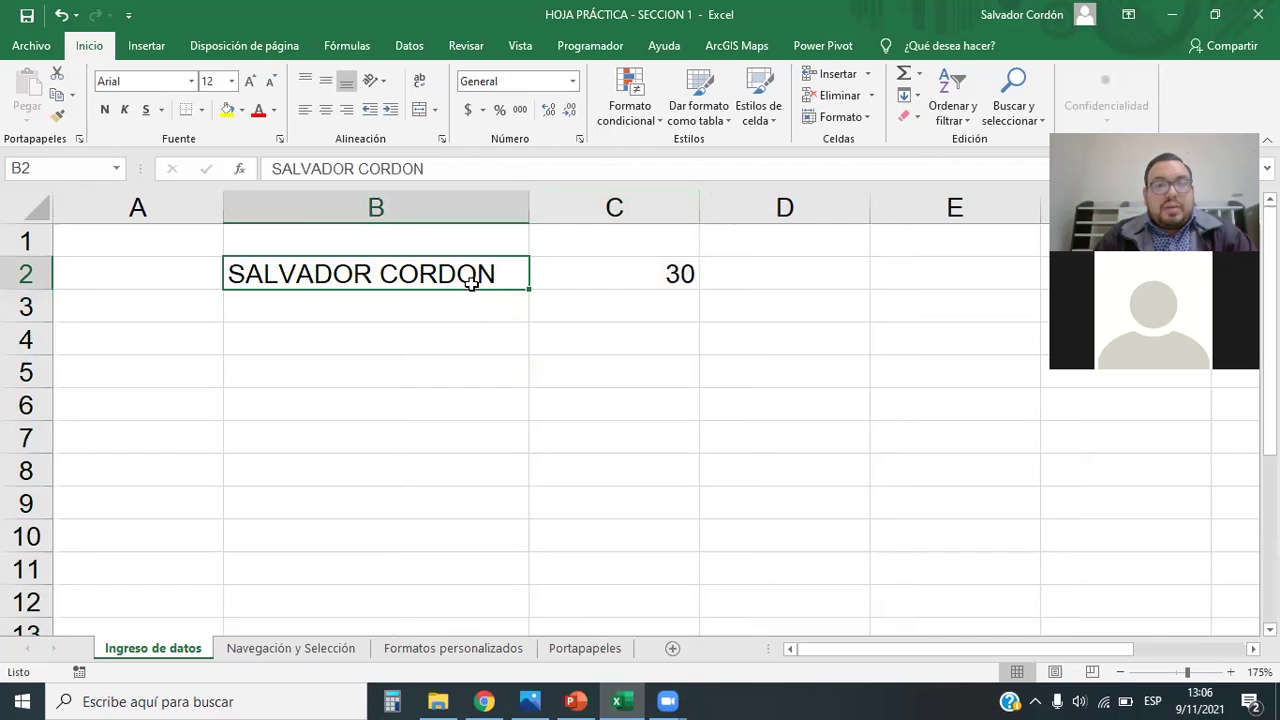
{"action": "left_click", "coordinate": [416, 214]}
{"action": "left_click", "coordinate": [426, 338]}
{"action": "left_click", "coordinate": [420, 210]}
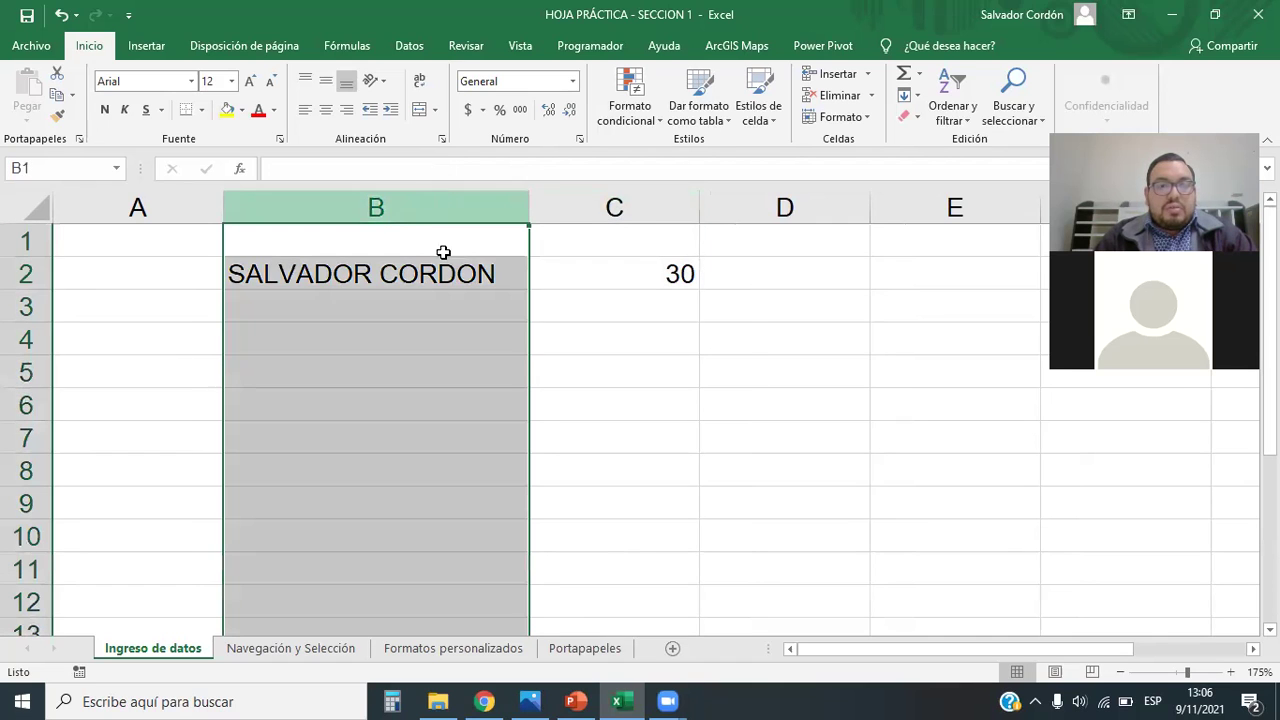
{"action": "left_click_drag", "start_coordinate": [526, 208], "coordinate": [331, 214]}
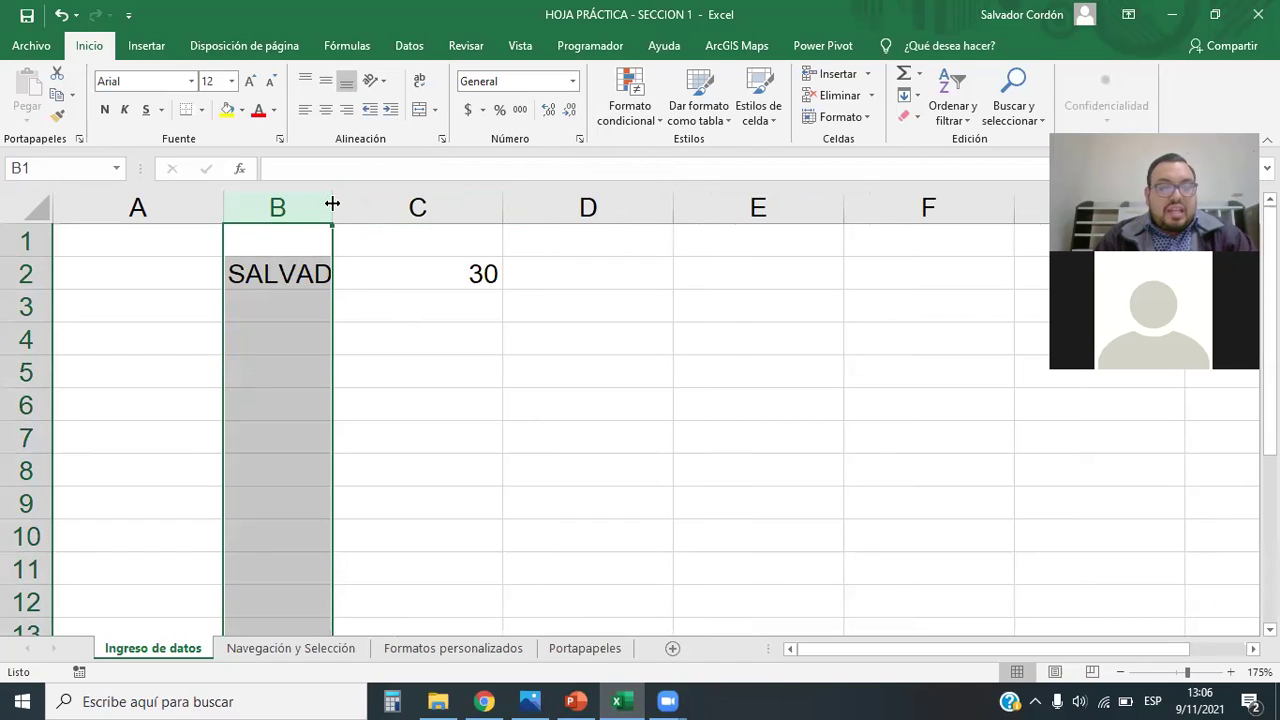
{"action": "double_click", "coordinate": [332, 204]}
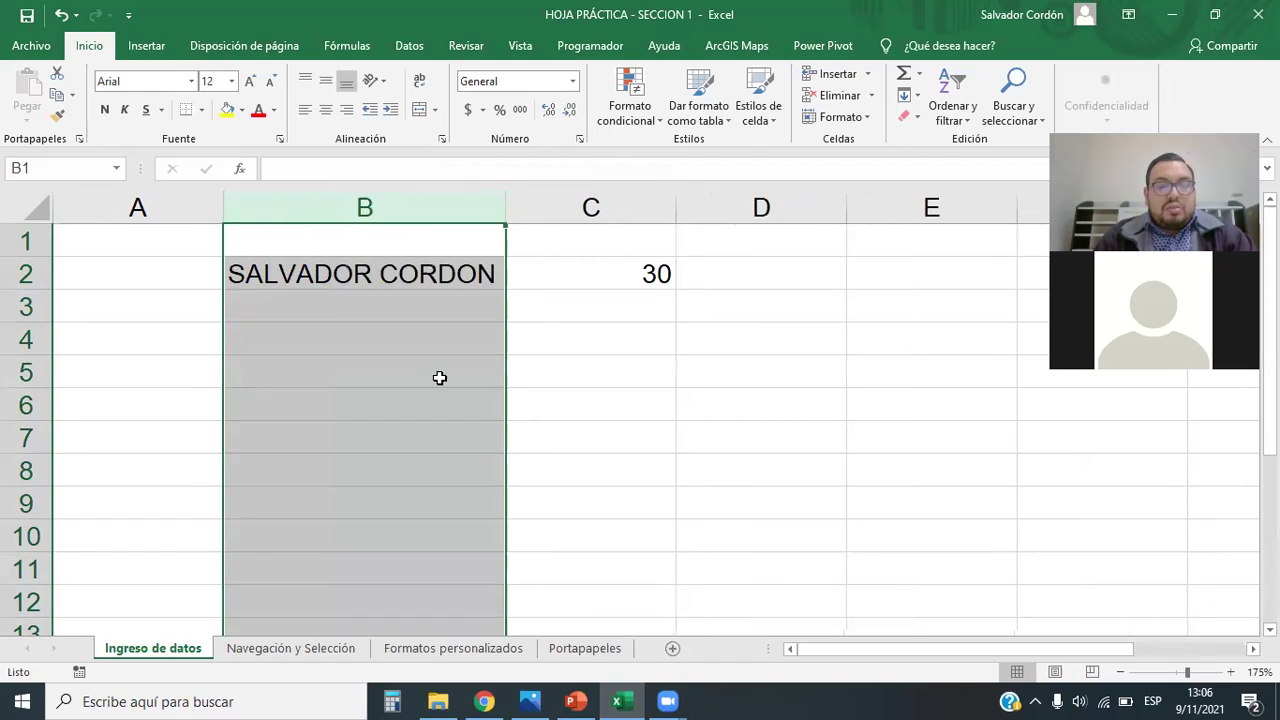
Step: Inspect cells B2 and C2 and select columns B and C in turn
{"action": "left_click", "coordinate": [437, 374]}
{"action": "left_click", "coordinate": [490, 272]}
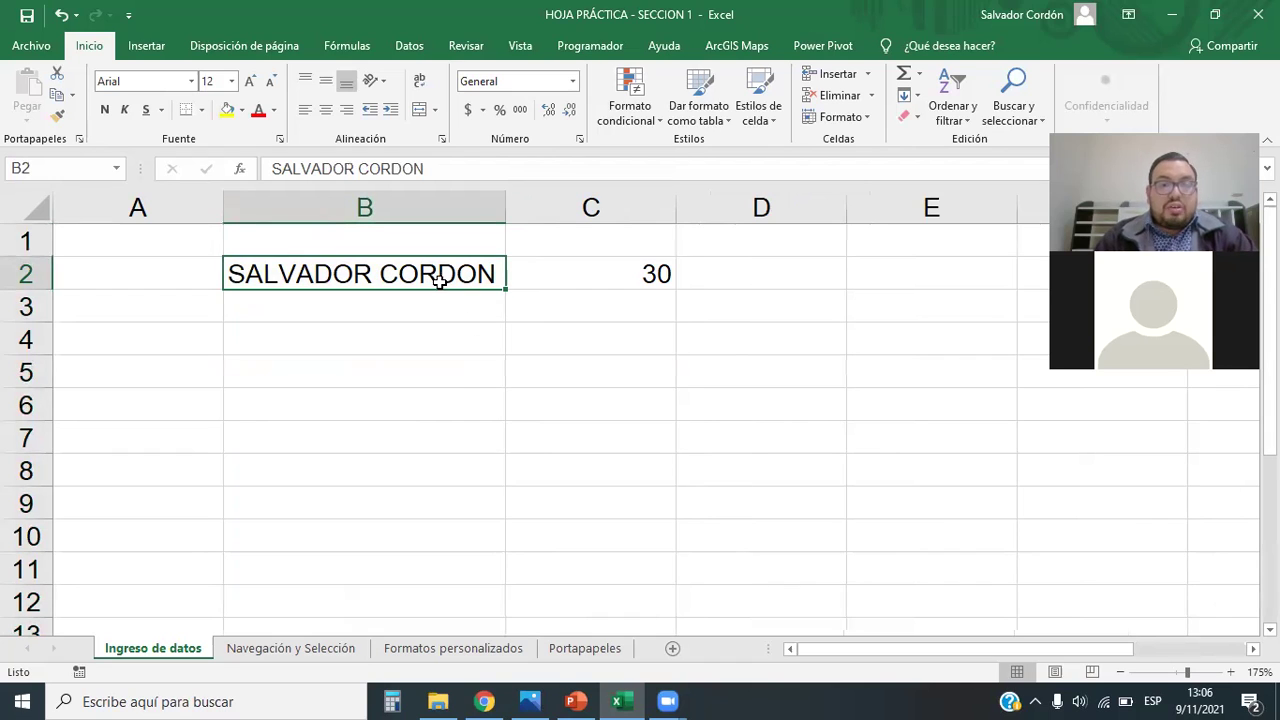
{"action": "left_click", "coordinate": [433, 207]}
{"action": "left_click", "coordinate": [452, 282]}
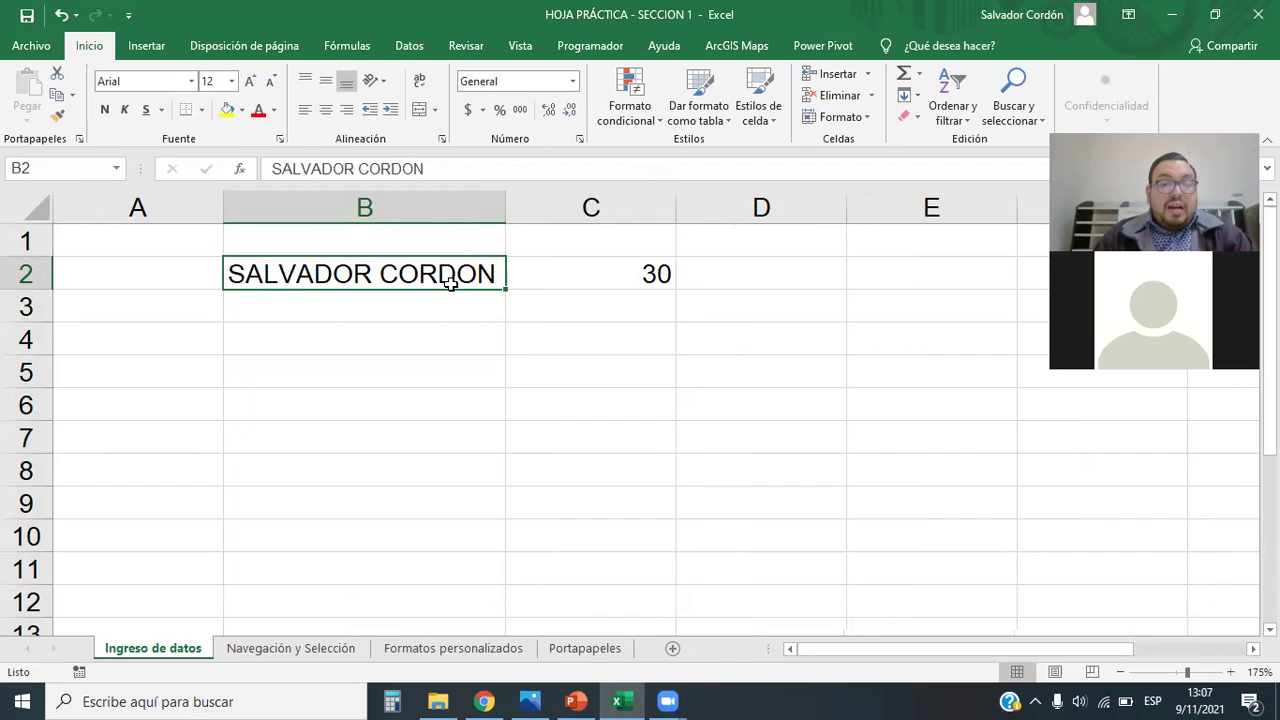
{"action": "left_click", "coordinate": [386, 342]}
{"action": "left_click", "coordinate": [402, 436]}
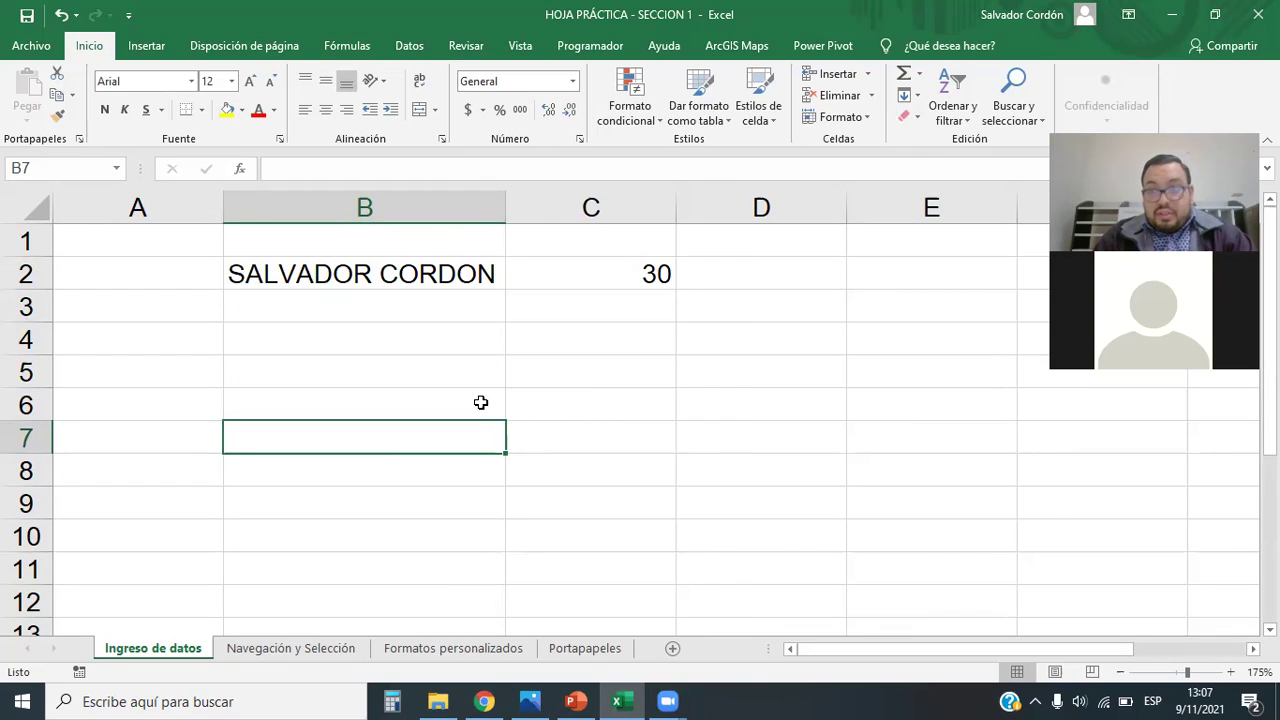
{"action": "left_click", "coordinate": [396, 357]}
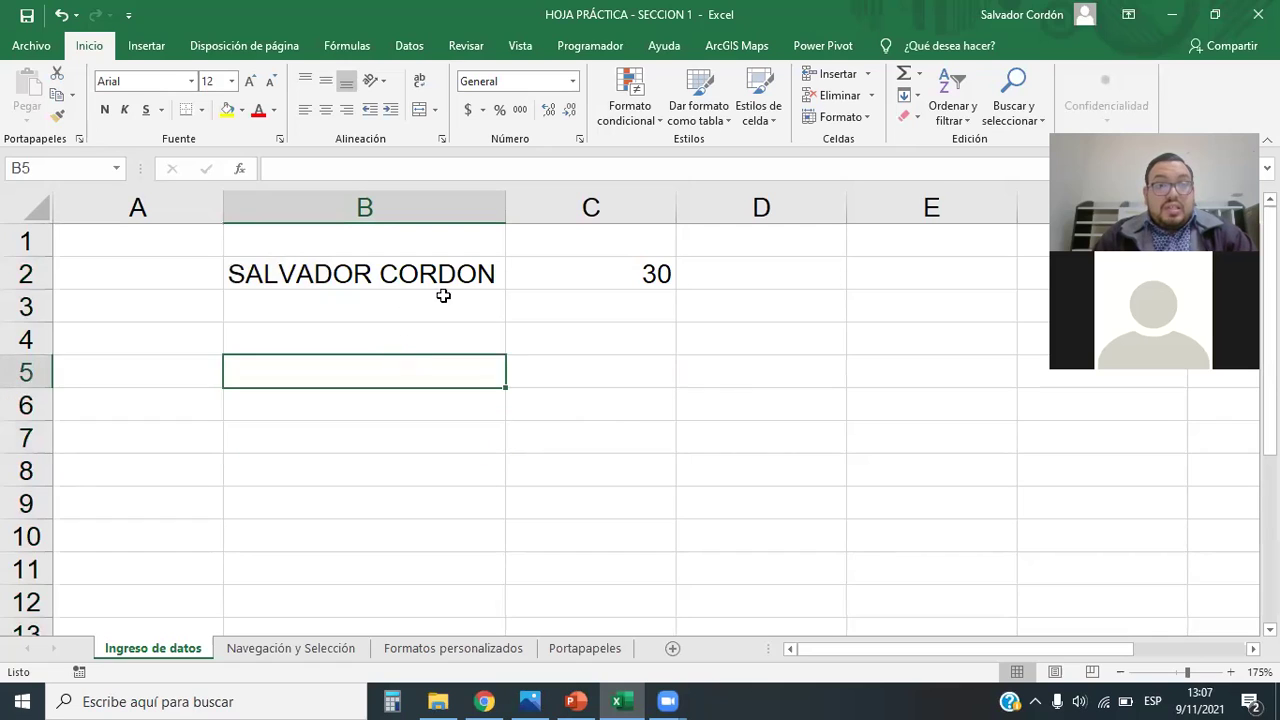
{"action": "left_click", "coordinate": [446, 284]}
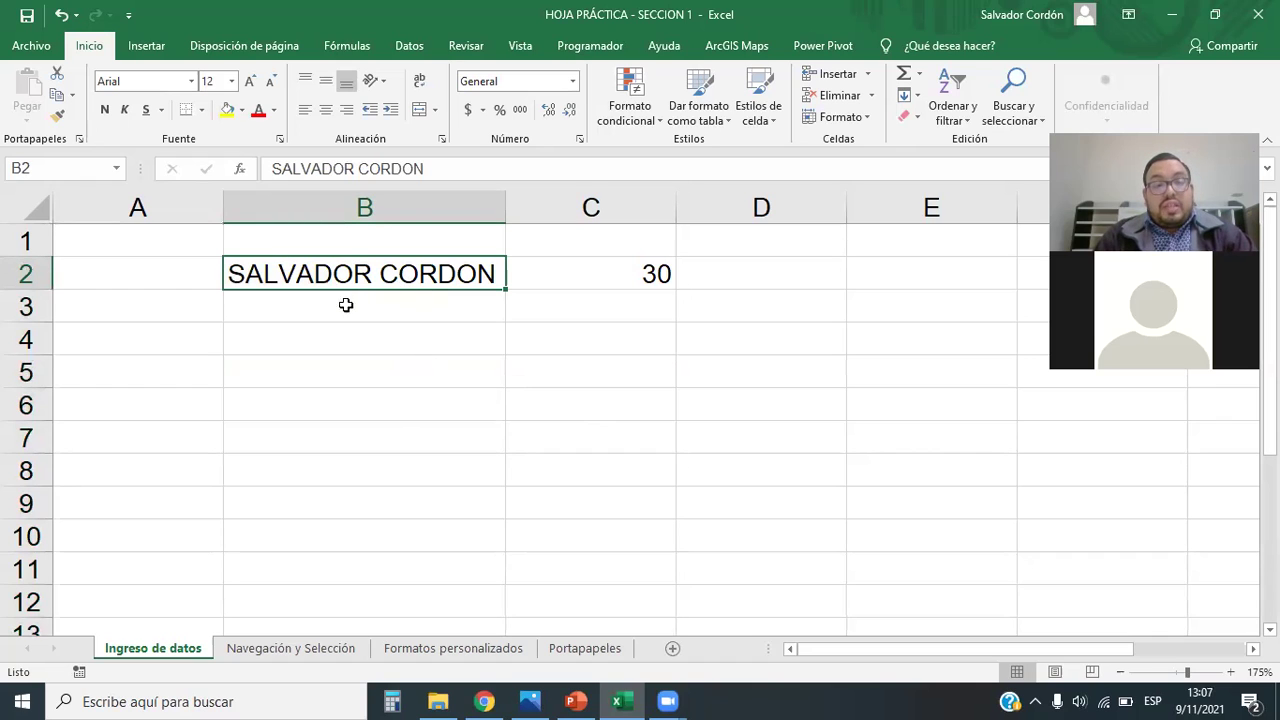
{"action": "left_click", "coordinate": [586, 271]}
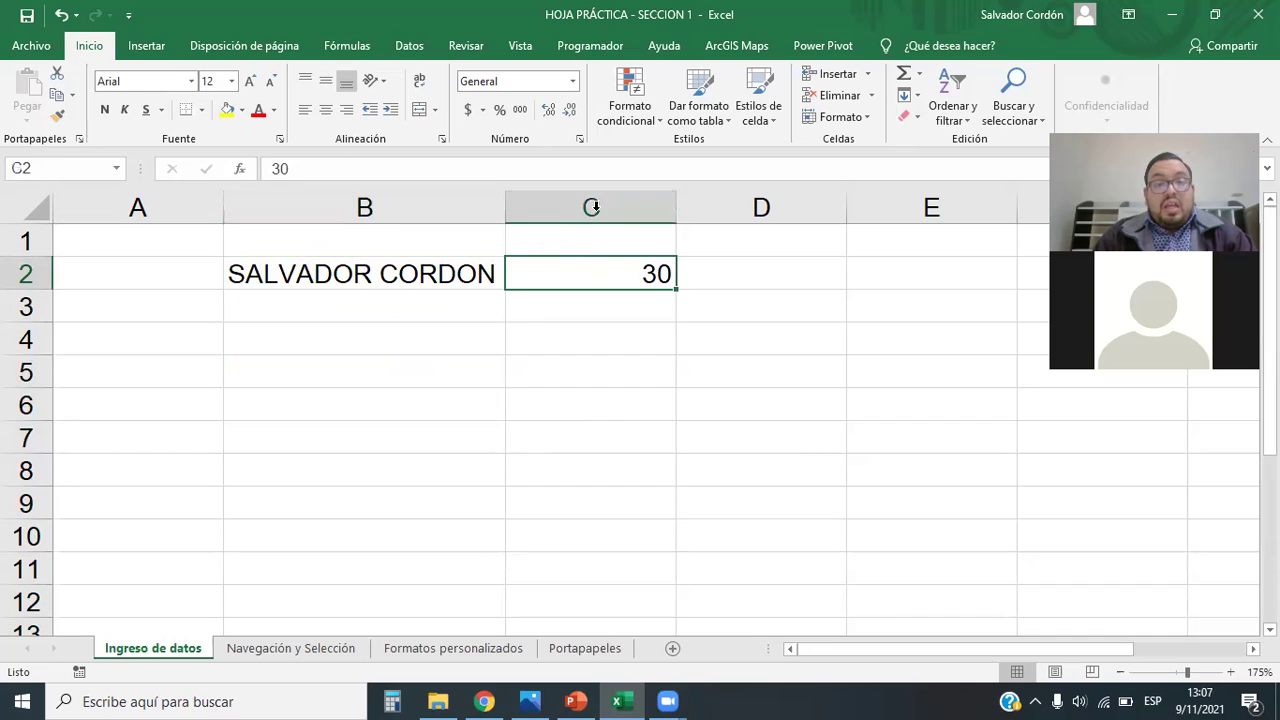
{"action": "left_click", "coordinate": [589, 207]}
{"action": "left_click", "coordinate": [606, 306]}
{"action": "left_click", "coordinate": [582, 282]}
{"action": "left_click", "coordinate": [459, 200]}
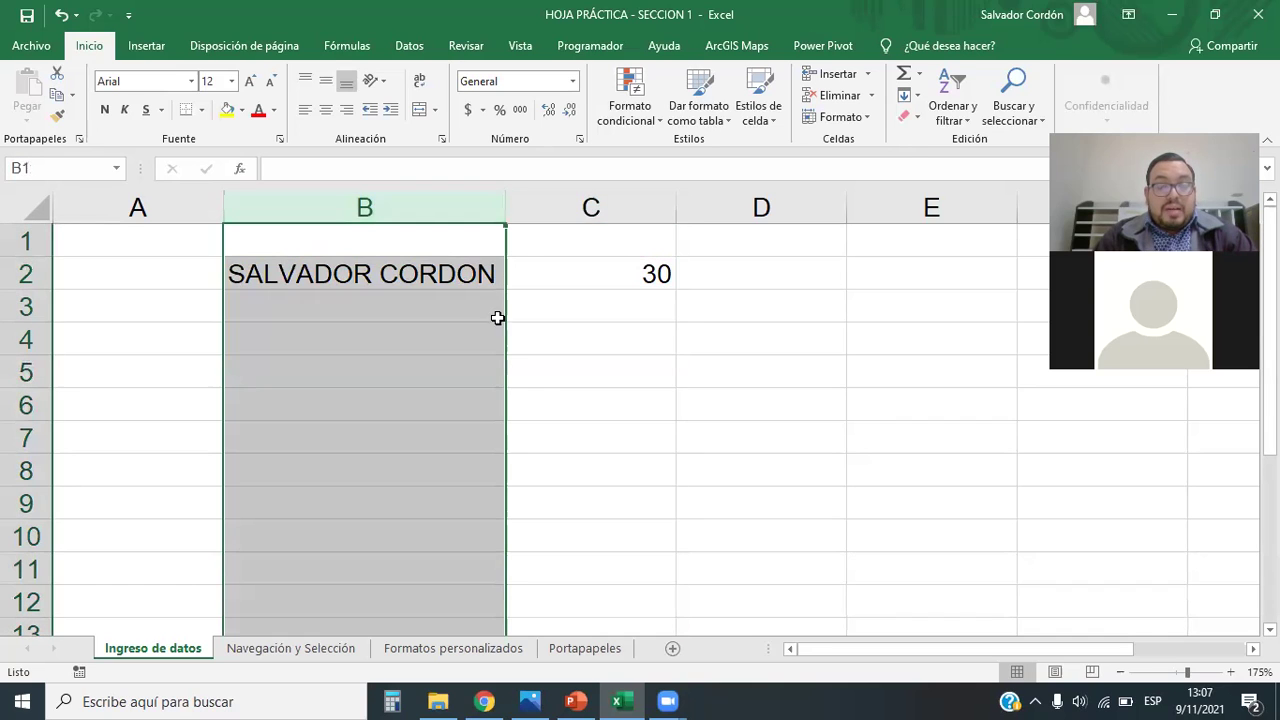
{"action": "left_click", "coordinate": [603, 208]}
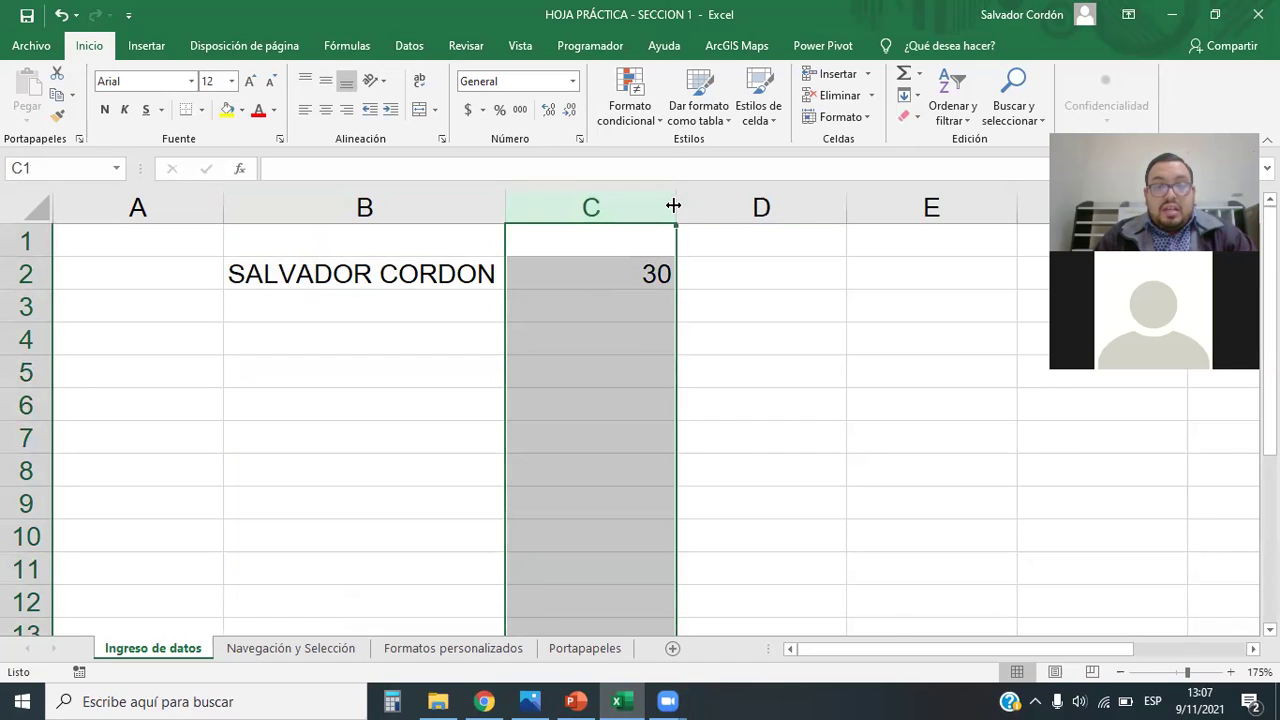
Step: AutoFit column C to the 30, widen it again, then AutoFit it back
{"action": "double_click", "coordinate": [674, 205]}
{"action": "left_click", "coordinate": [674, 351]}
{"action": "left_click", "coordinate": [526, 271]}
{"action": "left_click", "coordinate": [552, 390]}
{"action": "left_click_drag", "start_coordinate": [533, 266], "coordinate": [409, 255]}
{"action": "left_click", "coordinate": [509, 500]}
{"action": "left_click", "coordinate": [536, 272]}
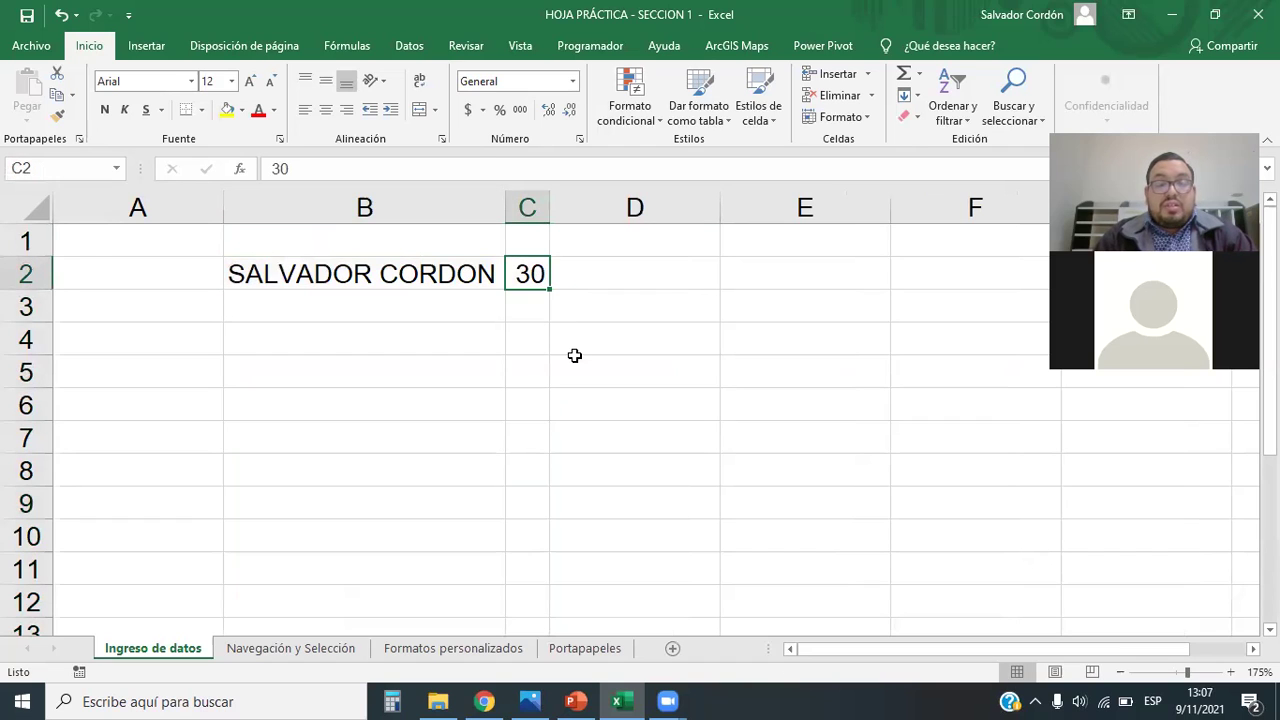
{"action": "left_click_drag", "start_coordinate": [549, 207], "coordinate": [662, 230]}
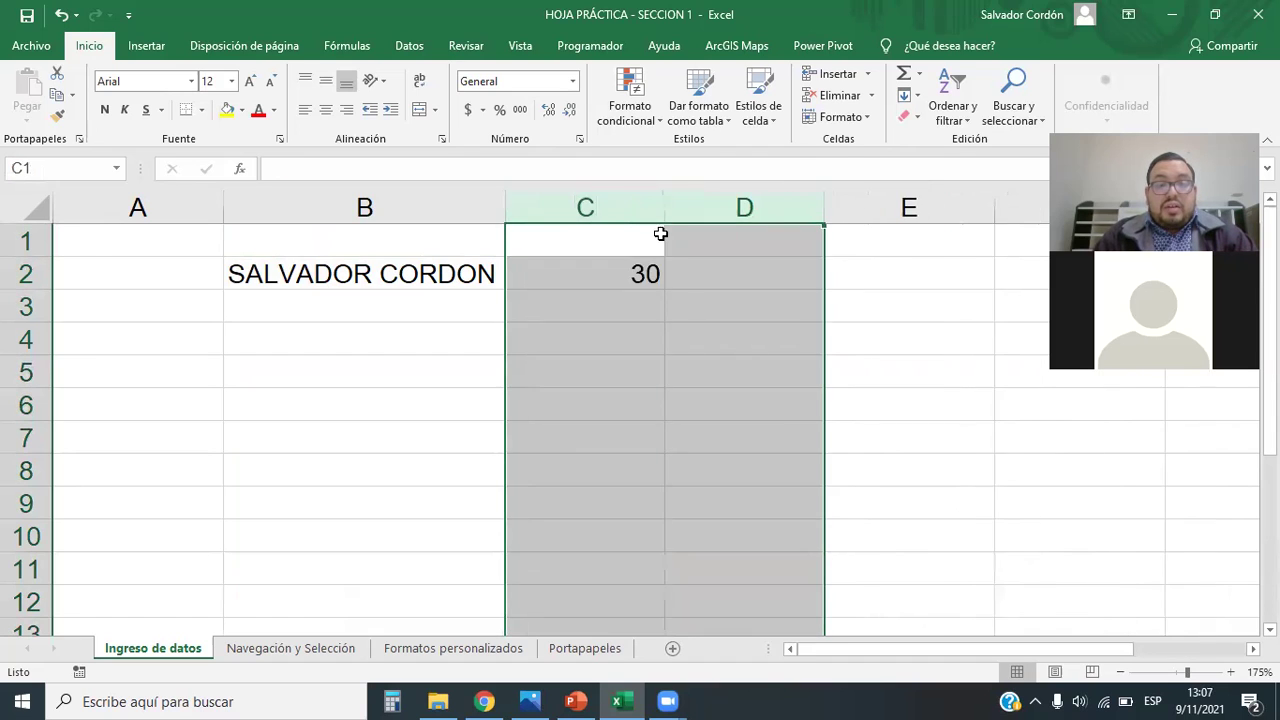
{"action": "left_click", "coordinate": [736, 306]}
{"action": "double_click", "coordinate": [661, 204]}
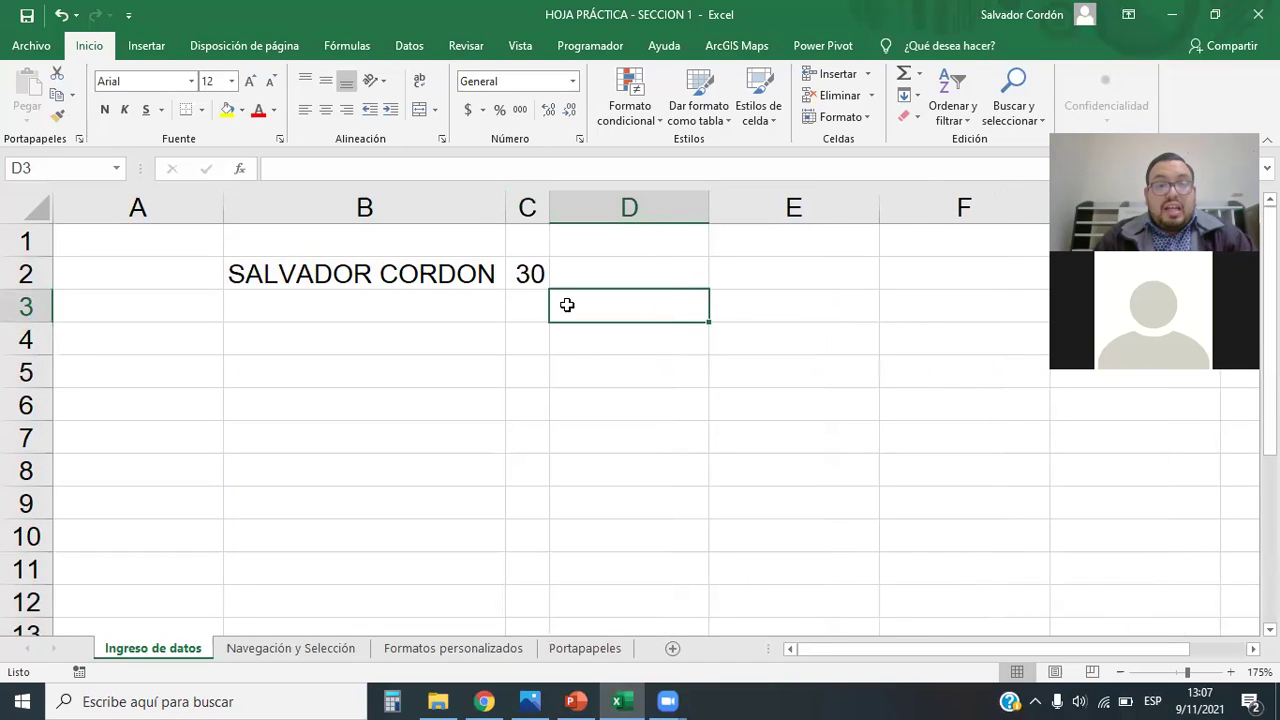
Step: Widen column B past the name, AutoFit it back, and check B2:C2's count and sum
{"action": "left_click", "coordinate": [433, 209]}
{"action": "left_click_drag", "start_coordinate": [507, 207], "coordinate": [727, 207]}
{"action": "left_click", "coordinate": [670, 464]}
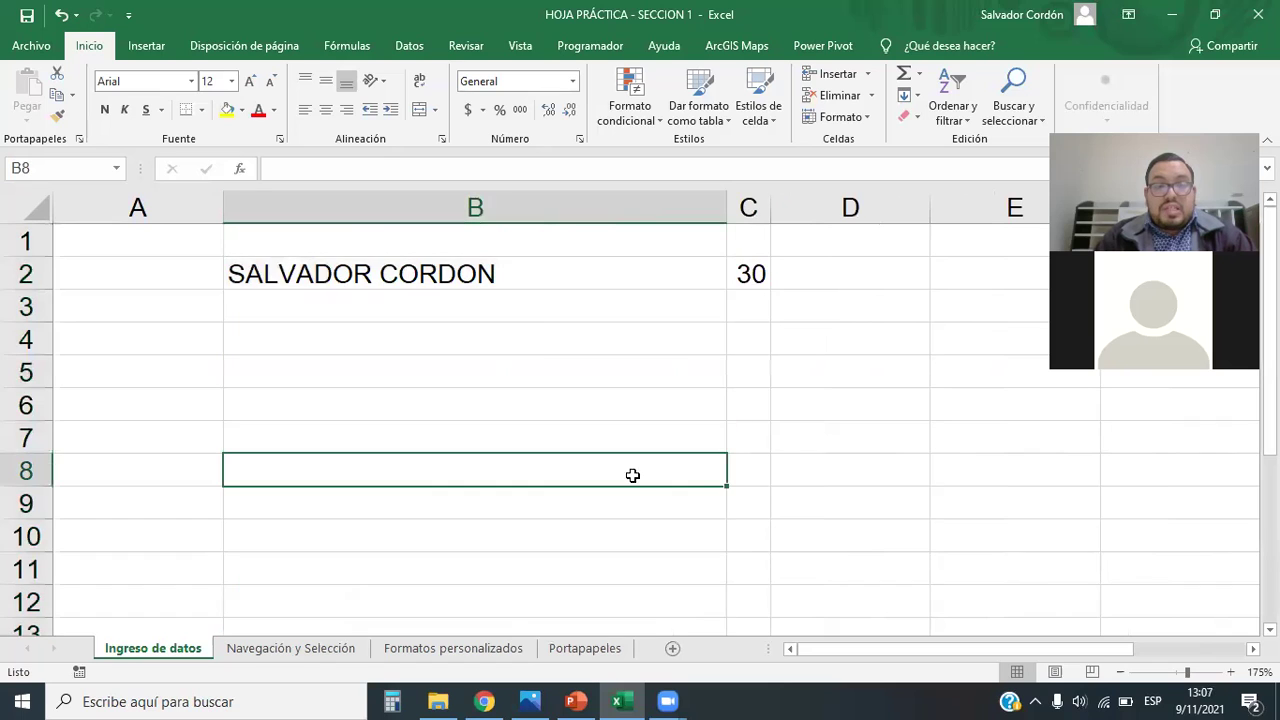
{"action": "double_click", "coordinate": [727, 220]}
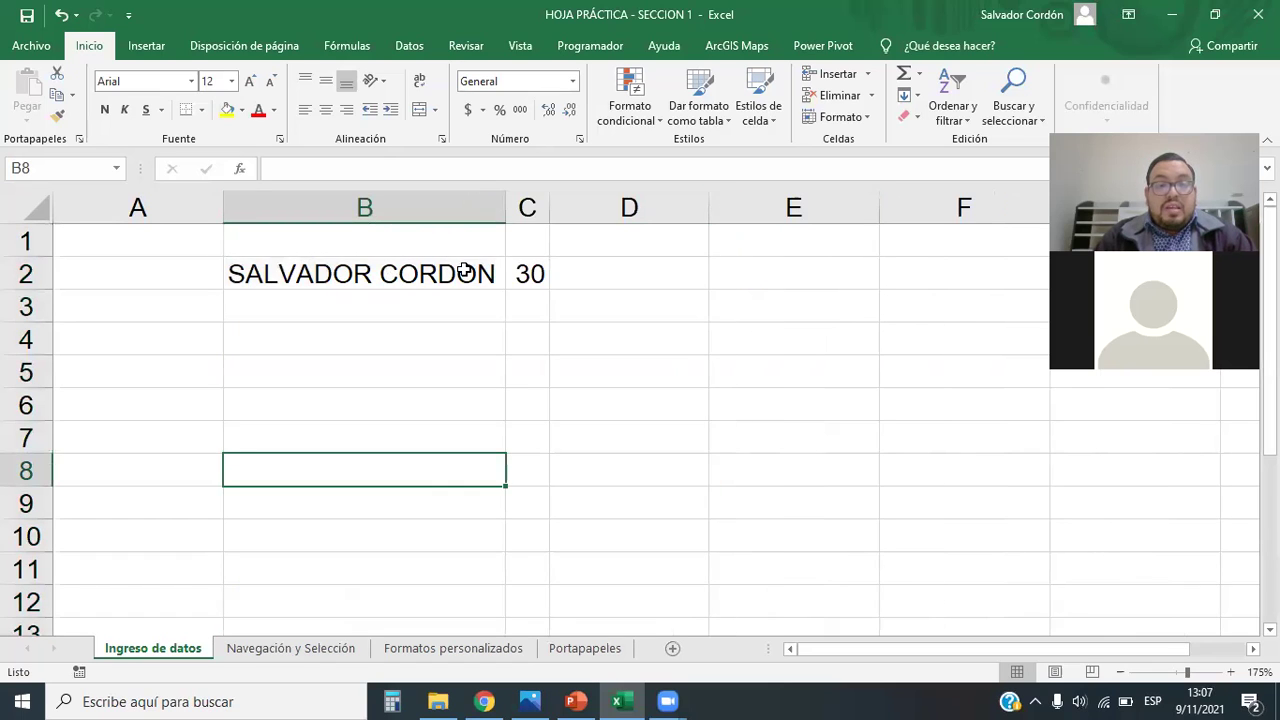
{"action": "left_click", "coordinate": [555, 277]}
{"action": "left_click", "coordinate": [440, 262]}
{"action": "left_click", "coordinate": [528, 271]}
{"action": "left_click", "coordinate": [511, 406]}
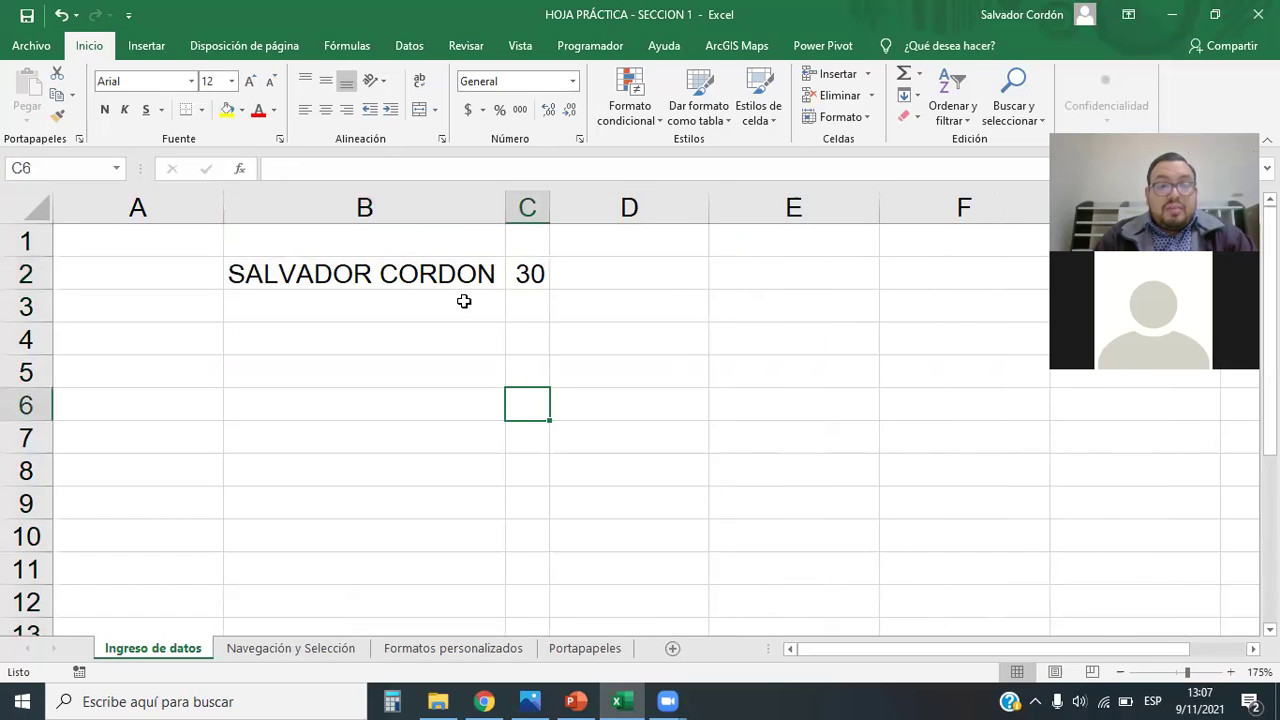
{"action": "left_click", "coordinate": [446, 264]}
{"action": "left_click", "coordinate": [523, 268]}
{"action": "left_click_drag", "start_coordinate": [500, 273], "coordinate": [530, 274]}
{"action": "left_click", "coordinate": [586, 370]}
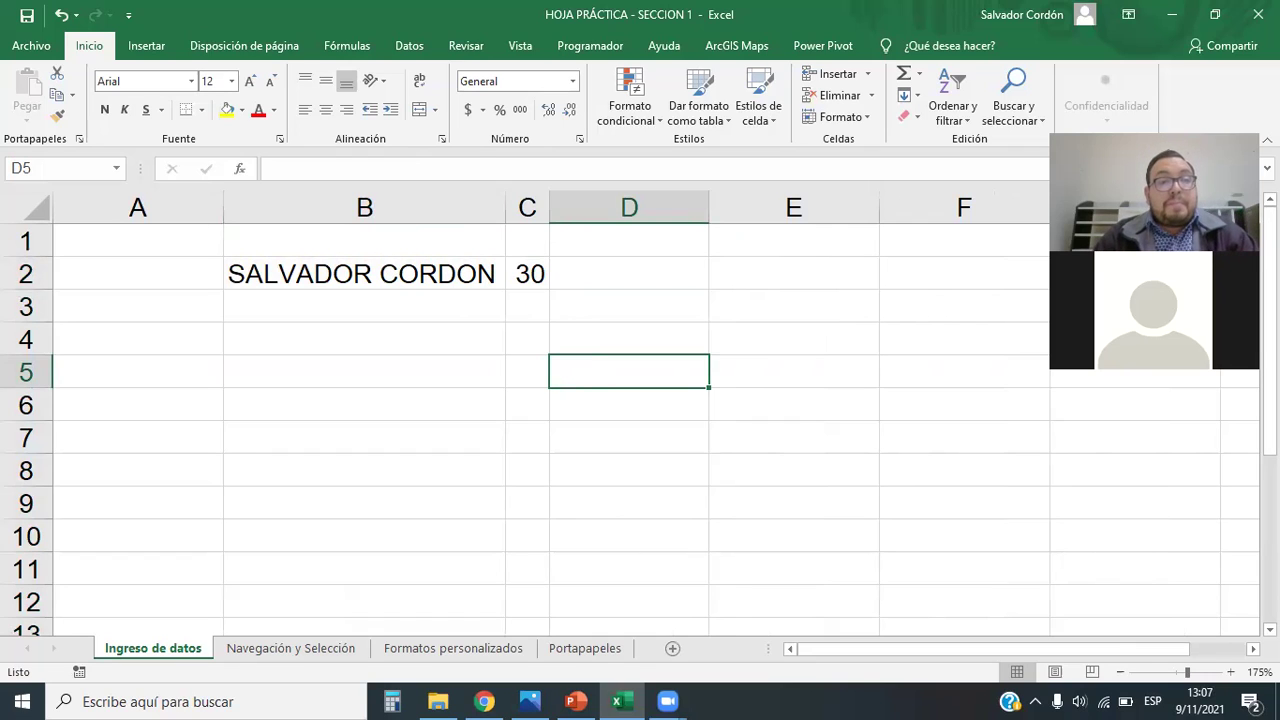
Step: Give cell B2 a yellow fill
{"action": "left_click", "coordinate": [366, 278]}
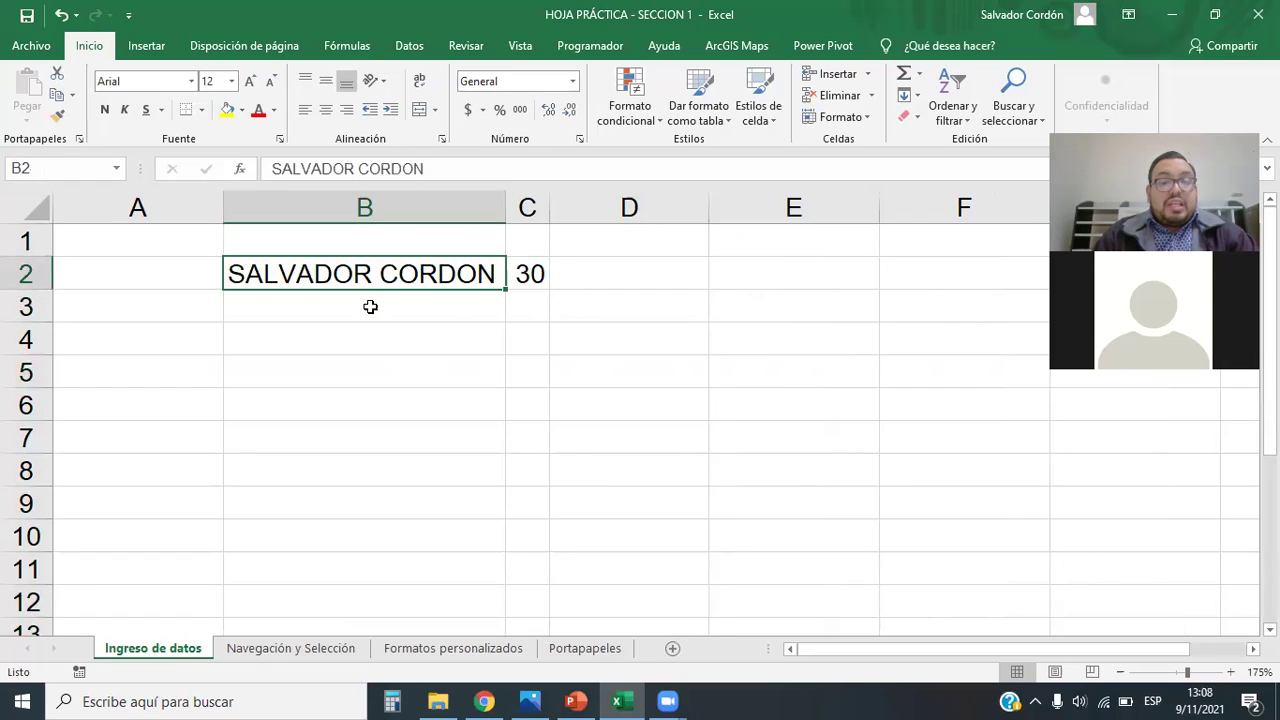
{"action": "left_click", "coordinate": [540, 278]}
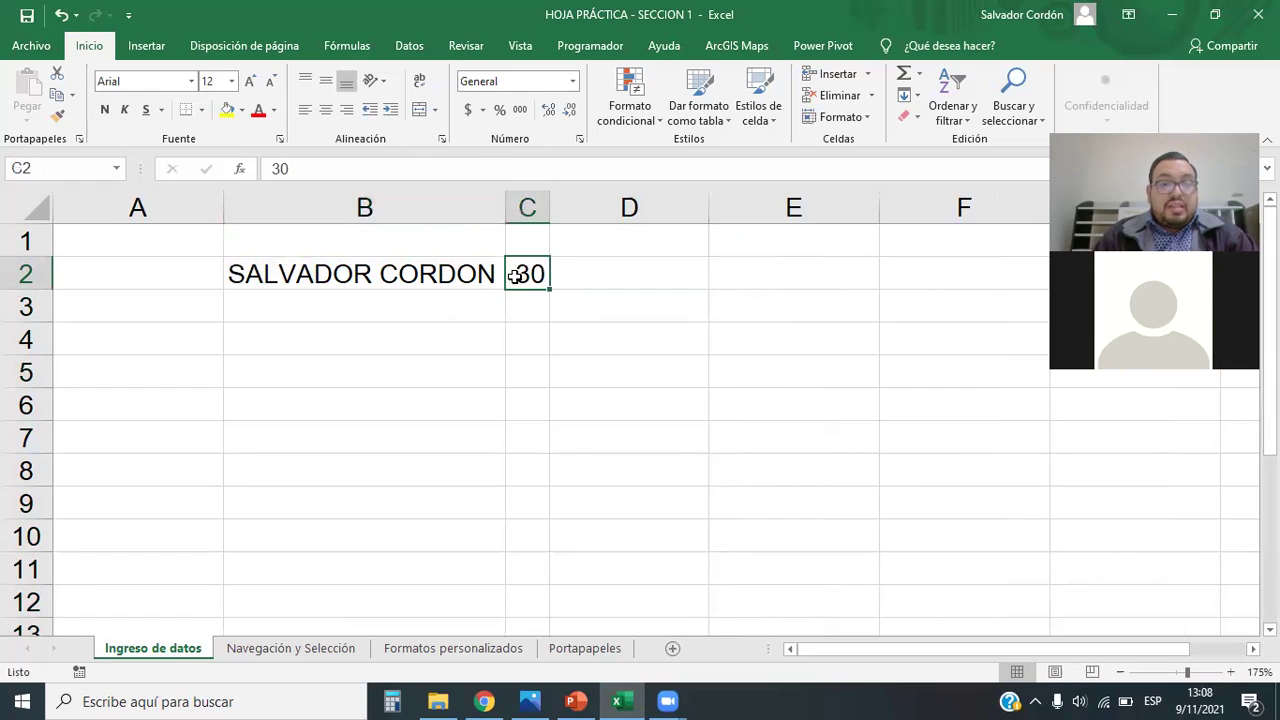
{"action": "left_click", "coordinate": [398, 284]}
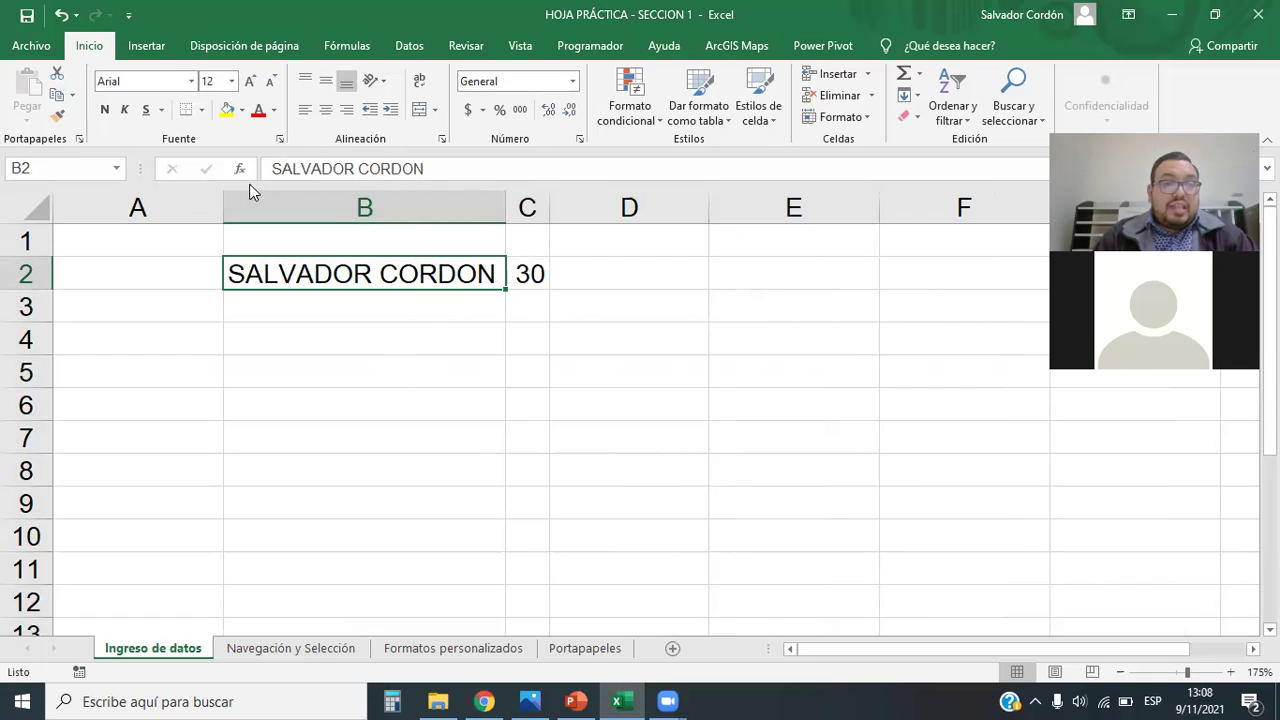
{"action": "left_click", "coordinate": [227, 110]}
Step: Make the name in B2 red, bold, italic and underlined
{"action": "left_click", "coordinate": [262, 113]}
{"action": "left_click", "coordinate": [367, 349]}
{"action": "left_click", "coordinate": [410, 283]}
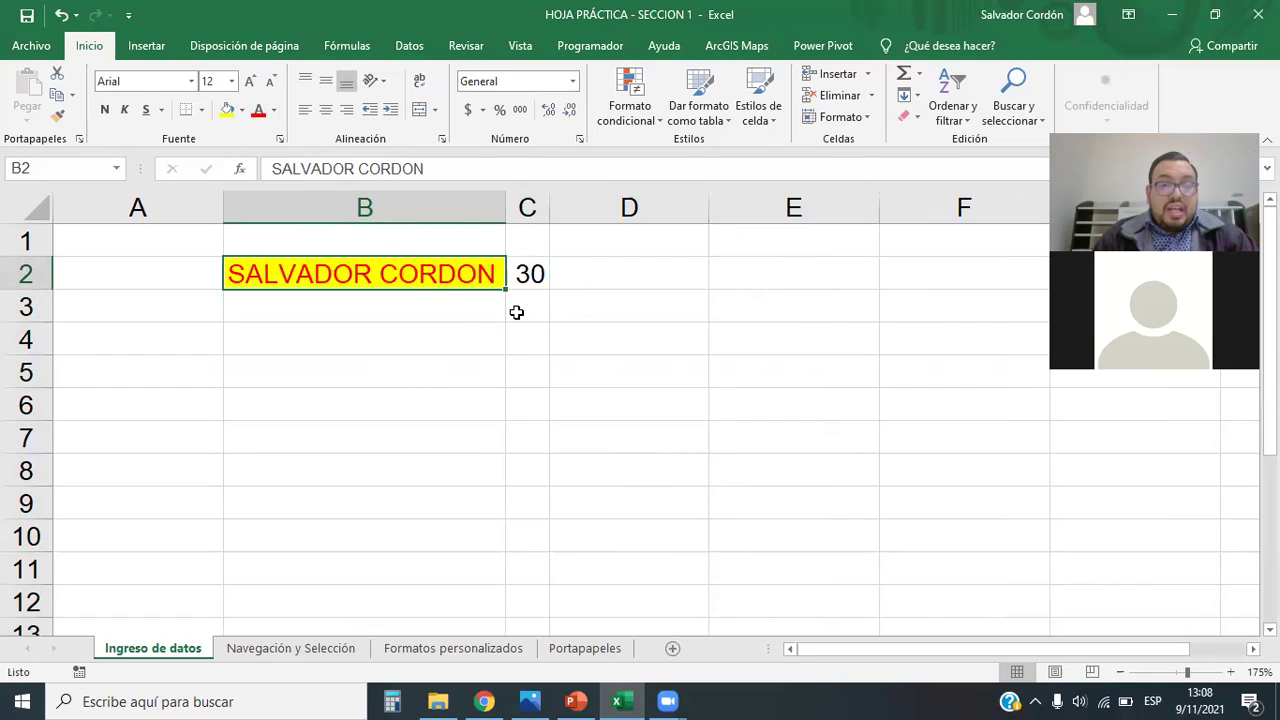
{"action": "left_click", "coordinate": [104, 109]}
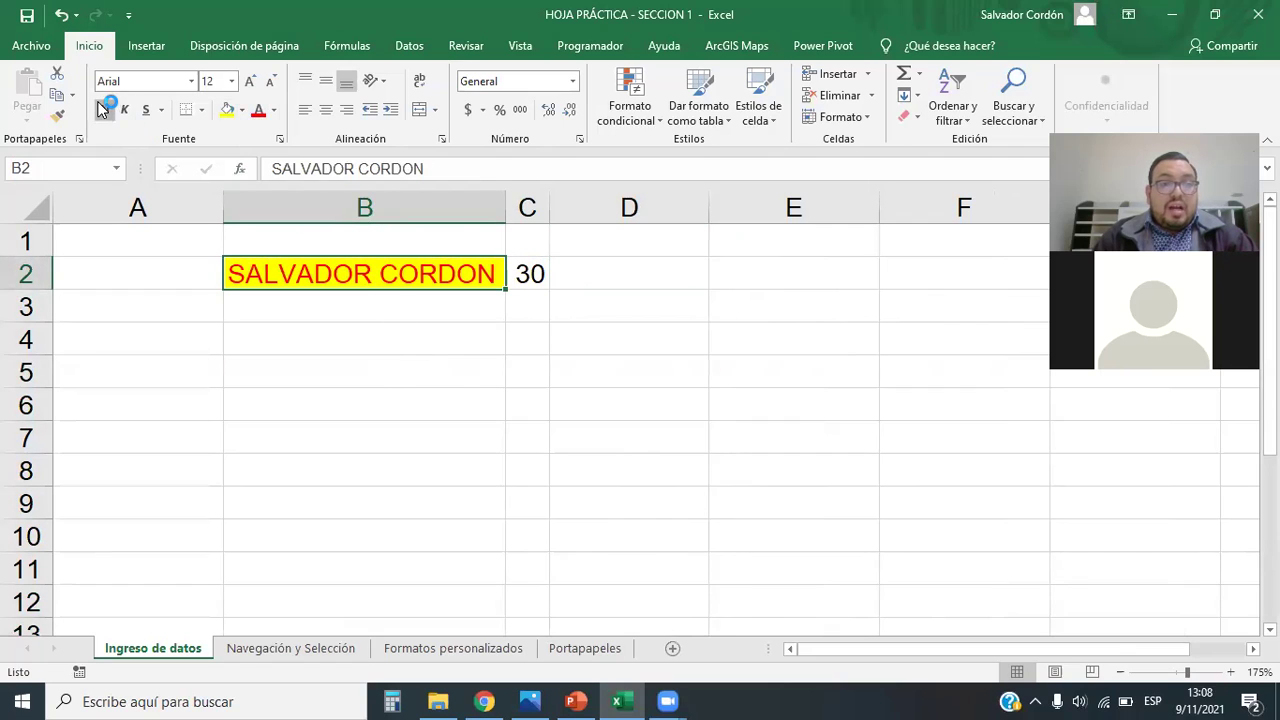
{"action": "left_click", "coordinate": [124, 109]}
{"action": "left_click", "coordinate": [147, 110]}
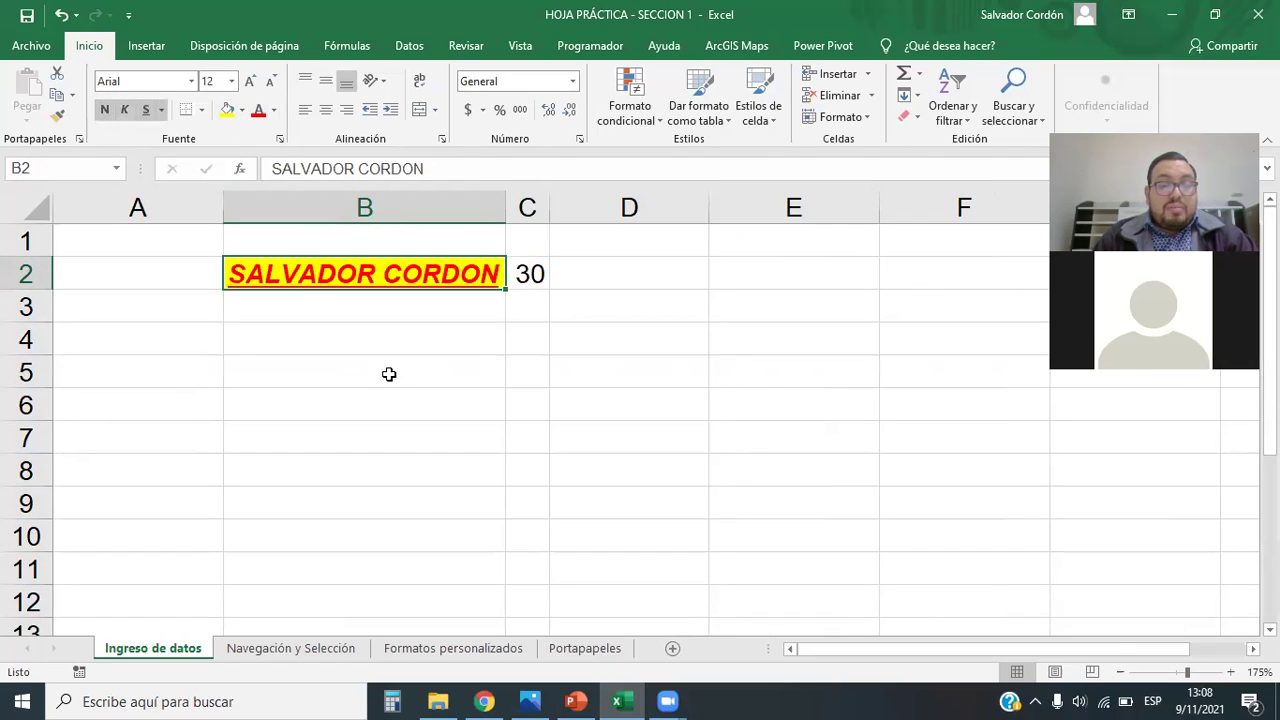
{"action": "left_click", "coordinate": [390, 371]}
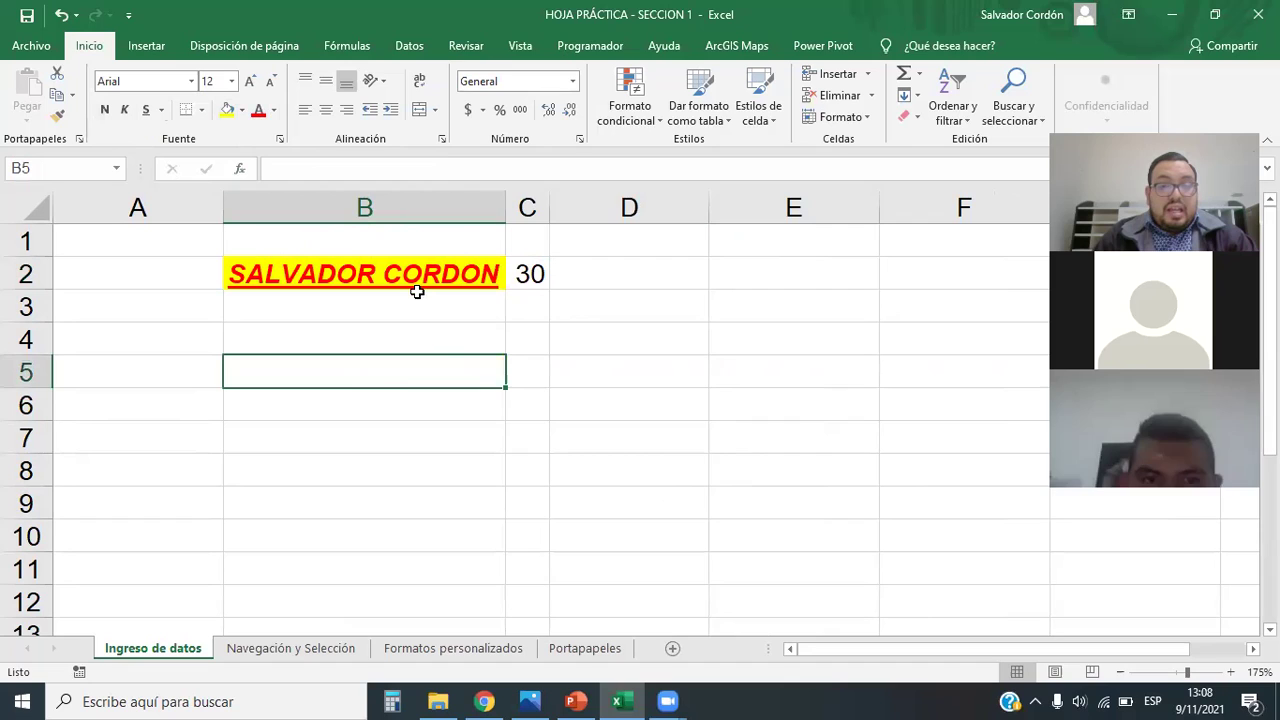
Step: Widen column B slightly and center the name in B2
{"action": "left_click_drag", "start_coordinate": [505, 214], "coordinate": [528, 216]}
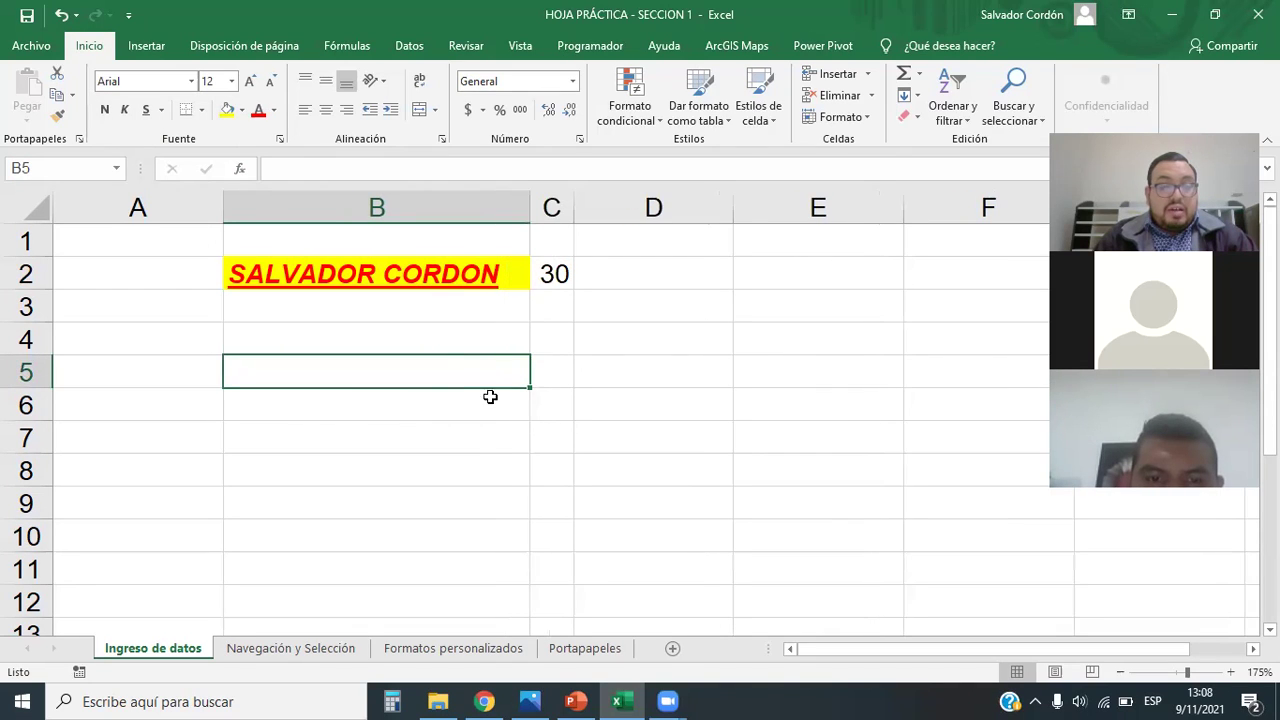
{"action": "left_click", "coordinate": [450, 278]}
{"action": "left_click", "coordinate": [326, 108]}
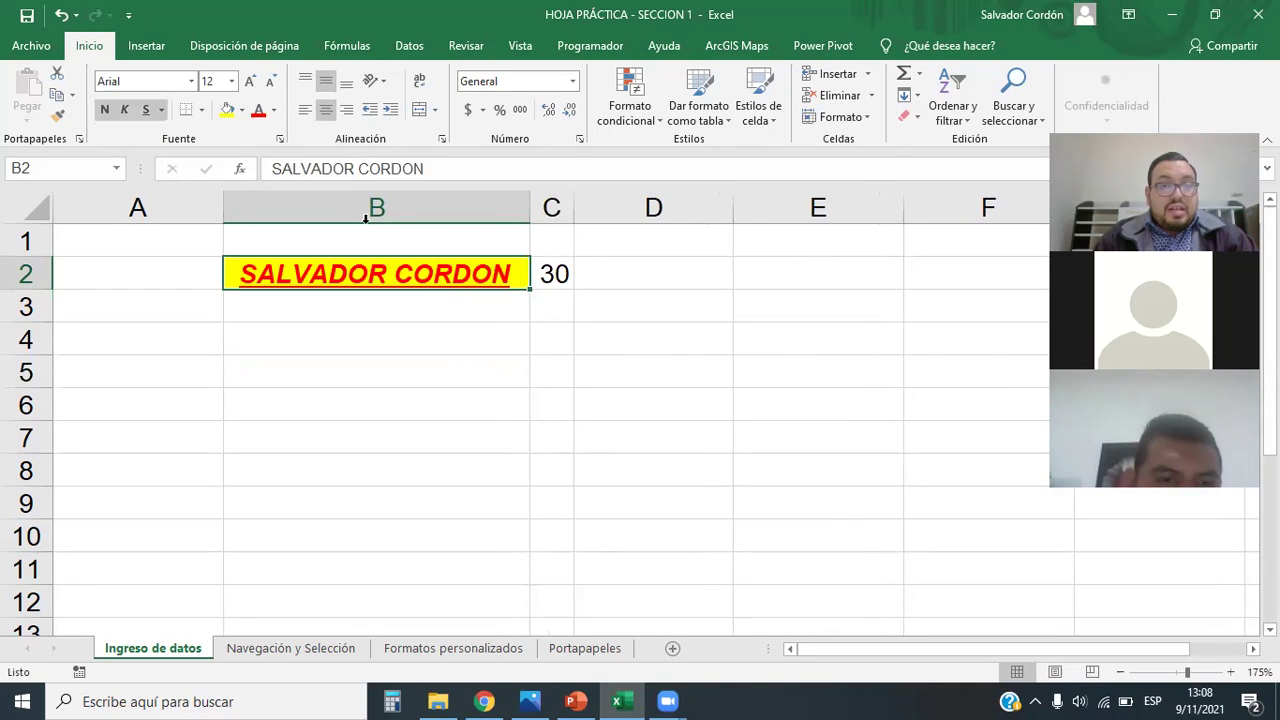
{"action": "left_click", "coordinate": [398, 346]}
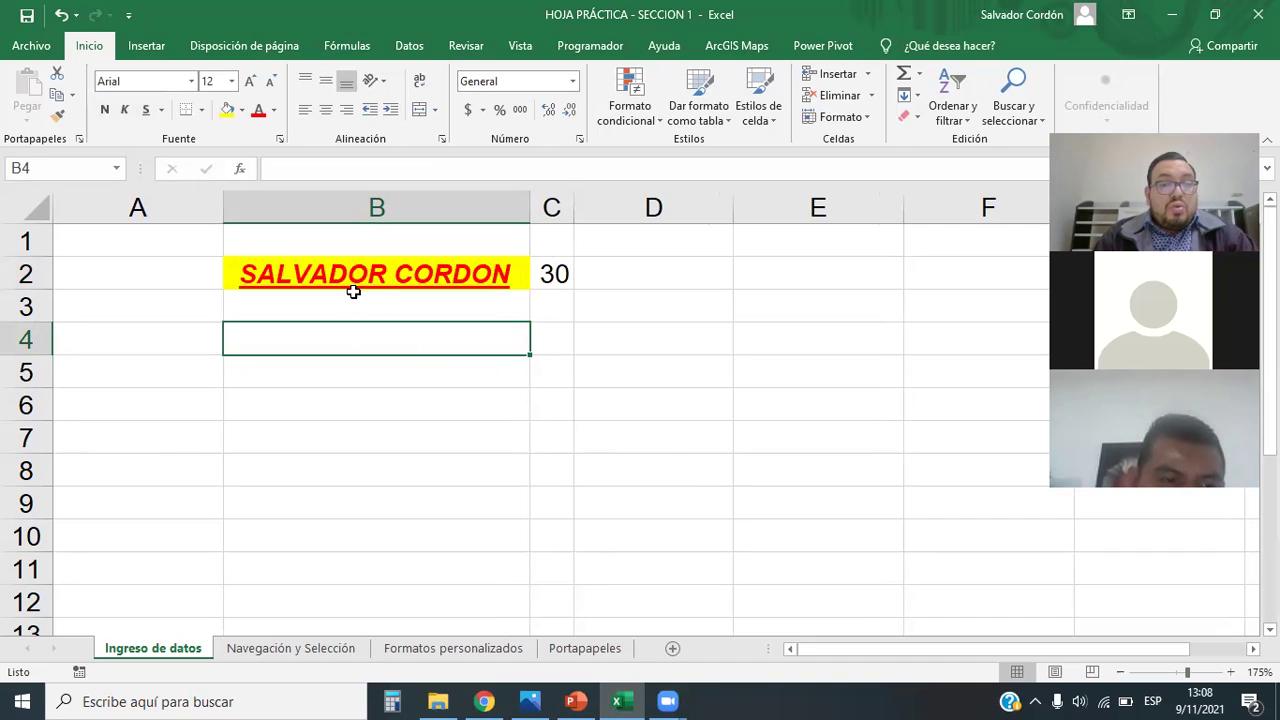
Step: Change B2's font colour to dark green and make row 2 taller
{"action": "left_click", "coordinate": [294, 268]}
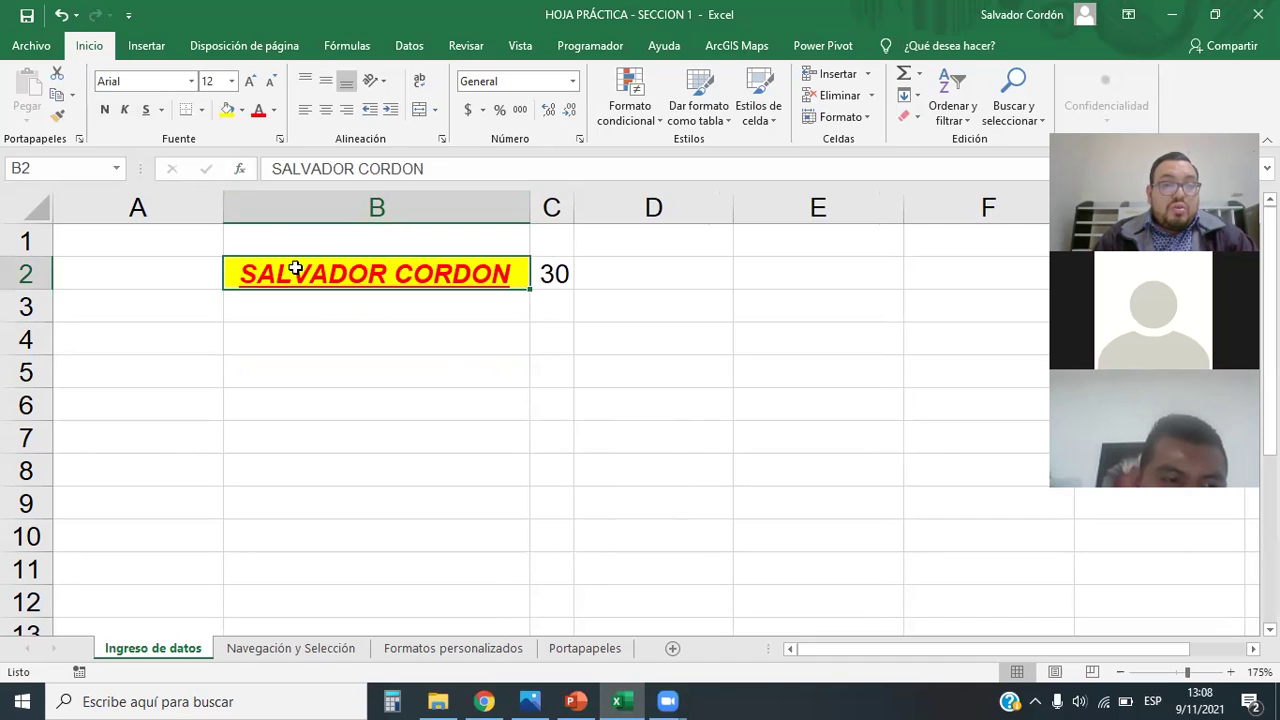
{"action": "left_click", "coordinate": [273, 111]}
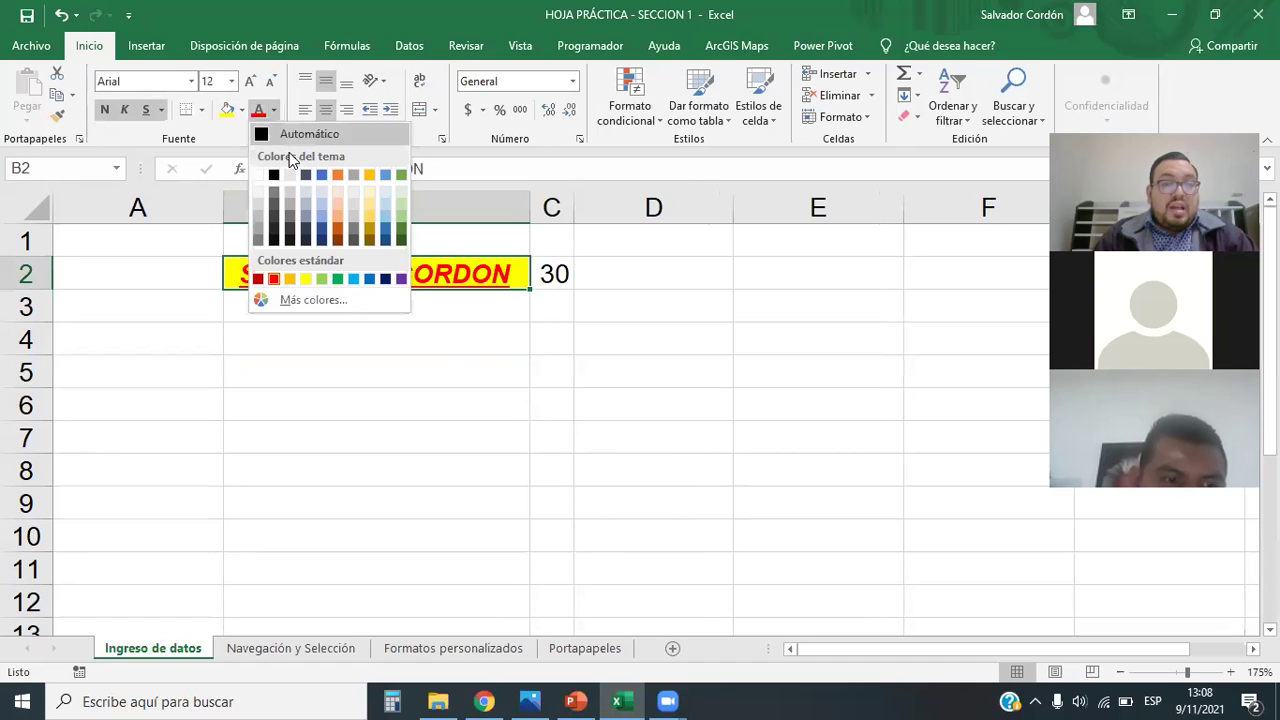
{"action": "left_click", "coordinate": [401, 240]}
{"action": "left_click", "coordinate": [460, 350]}
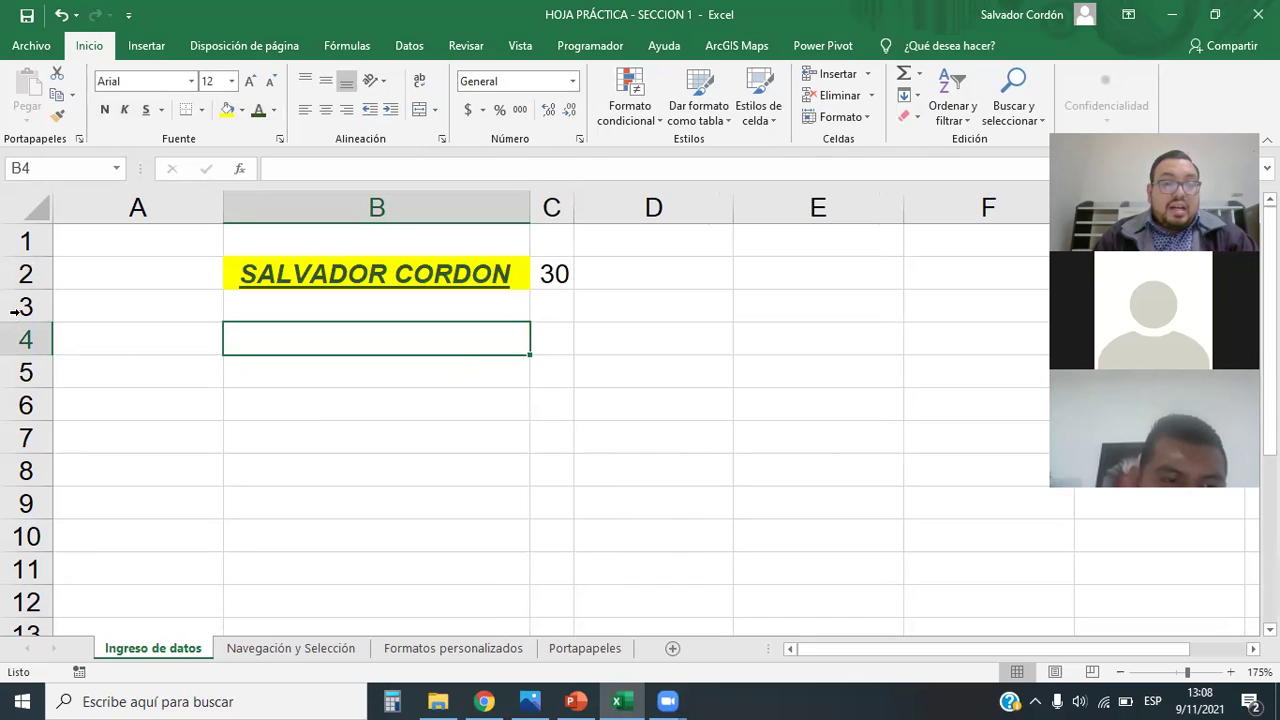
{"action": "left_click_drag", "start_coordinate": [27, 284], "coordinate": [27, 313]}
Step: Make rows 1 and 2 taller
{"action": "left_click", "coordinate": [640, 412]}
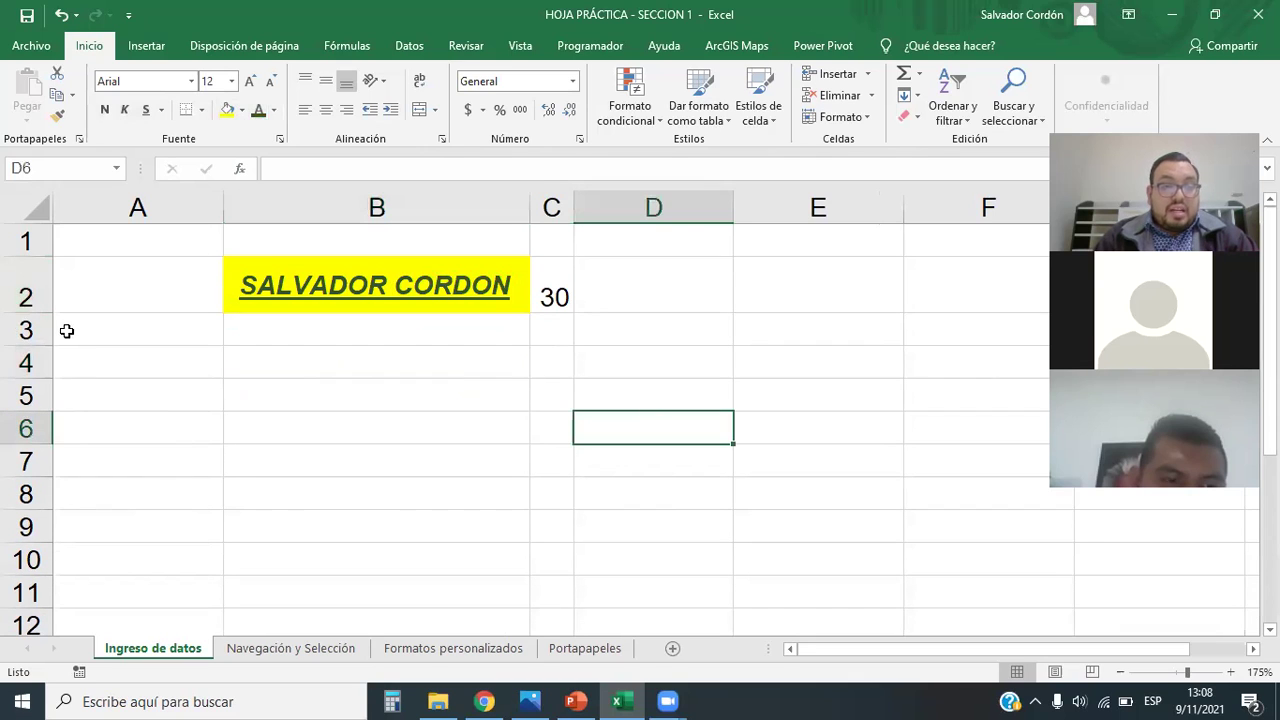
{"action": "left_click_drag", "start_coordinate": [30, 365], "coordinate": [30, 363]}
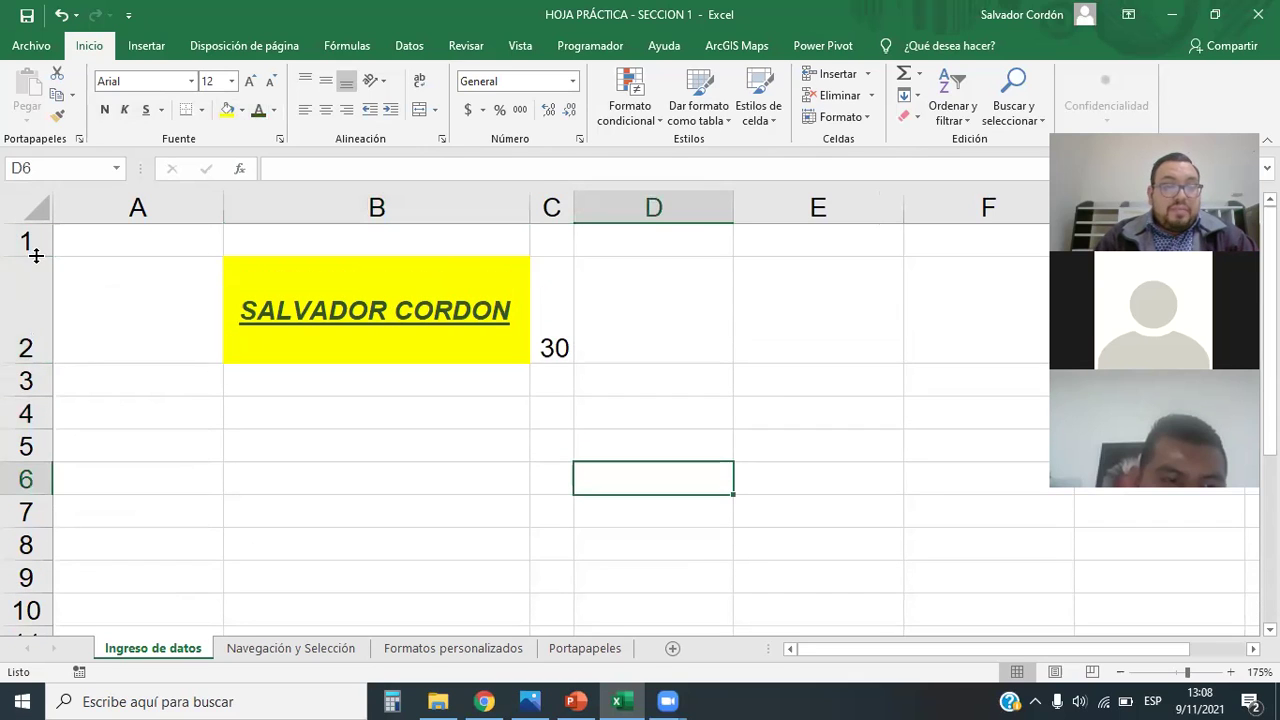
{"action": "left_click_drag", "start_coordinate": [35, 244], "coordinate": [30, 265]}
Step: Narrow column A and widen column C holding the 30
{"action": "left_click", "coordinate": [214, 207]}
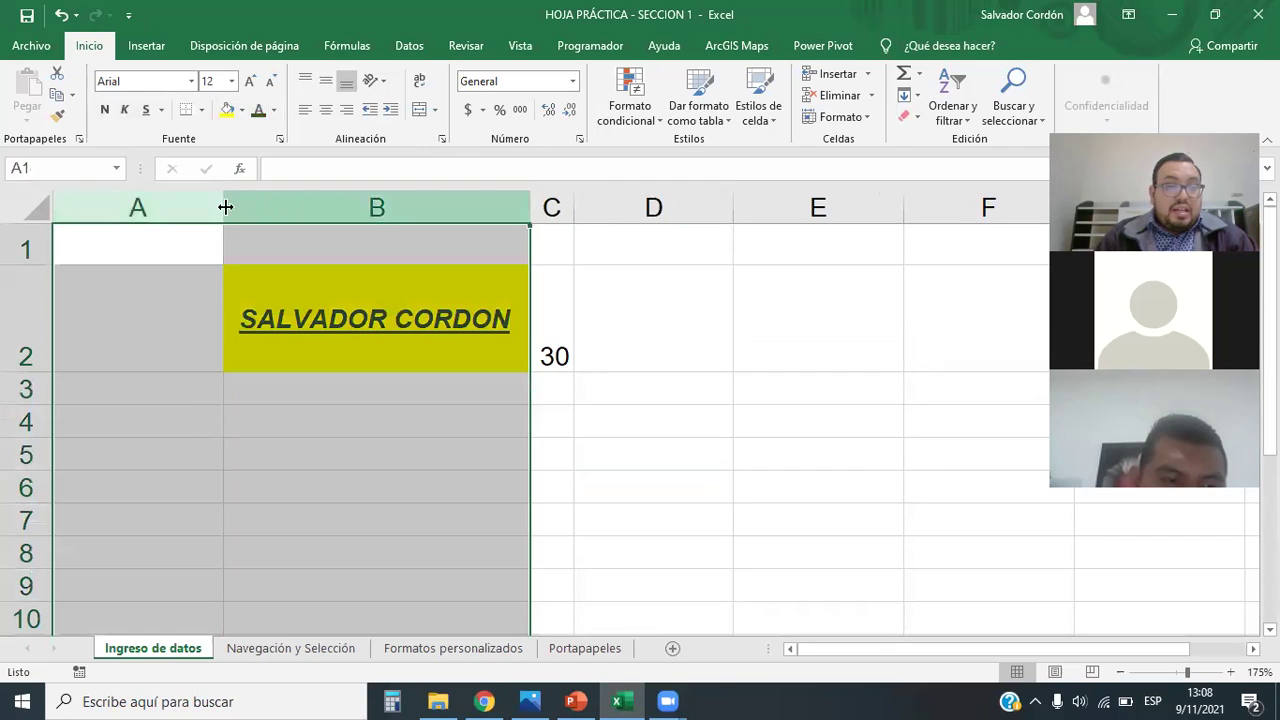
{"action": "left_click_drag", "start_coordinate": [223, 208], "coordinate": [252, 208]}
{"action": "left_click_drag", "start_coordinate": [105, 208], "coordinate": [103, 208]}
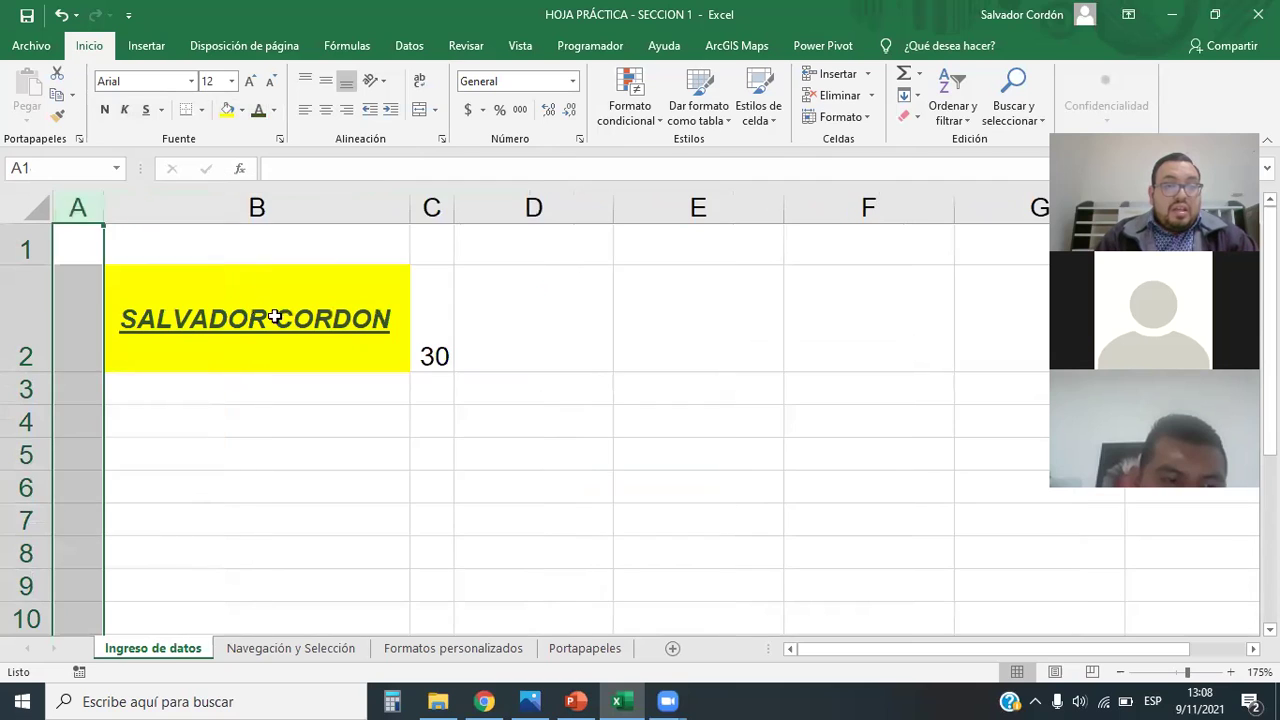
{"action": "left_click", "coordinate": [400, 306]}
{"action": "left_click", "coordinate": [432, 320]}
{"action": "left_click_drag", "start_coordinate": [454, 208], "coordinate": [504, 210]}
{"action": "left_click", "coordinate": [482, 457]}
{"action": "left_click", "coordinate": [450, 312]}
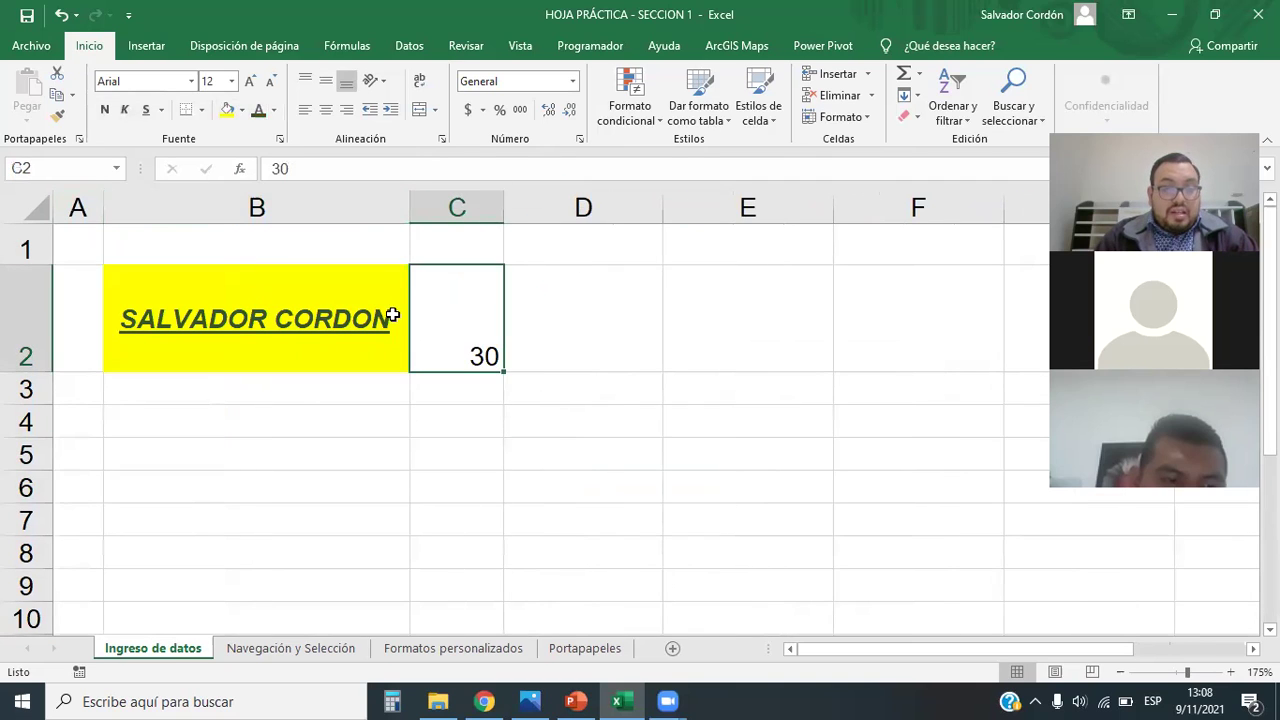
Step: Scroll the sheet over to column E and select cell E12
{"action": "scroll", "coordinate": [404, 451], "scroll_direction": "down", "scroll_amount": 2}
{"action": "scroll", "coordinate": [402, 452], "scroll_direction": "up", "scroll_amount": 2}
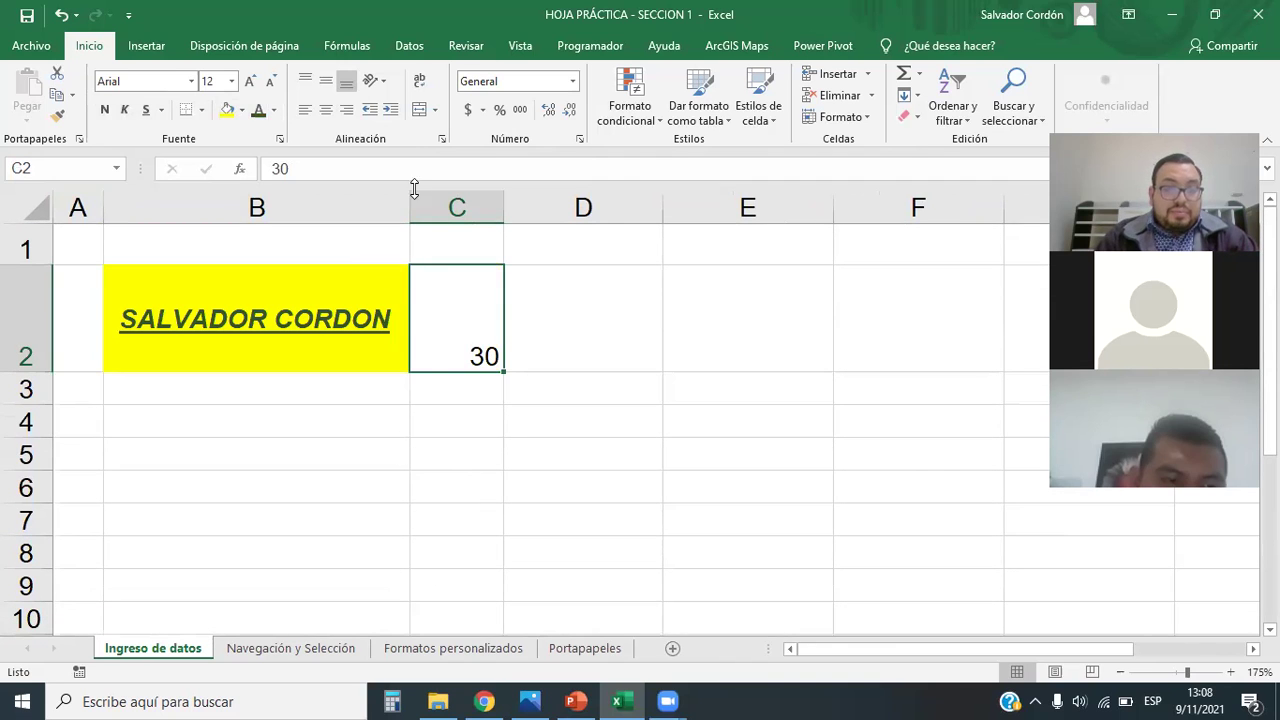
{"action": "scroll", "coordinate": [400, 362], "scroll_direction": "down", "scroll_amount": 2}
{"action": "scroll", "coordinate": [514, 377], "scroll_direction": "up", "scroll_amount": 2}
{"action": "scroll", "coordinate": [657, 463], "scroll_direction": "down", "scroll_amount": 3}
{"action": "scroll", "coordinate": [651, 477], "scroll_direction": "up", "scroll_amount": 3}
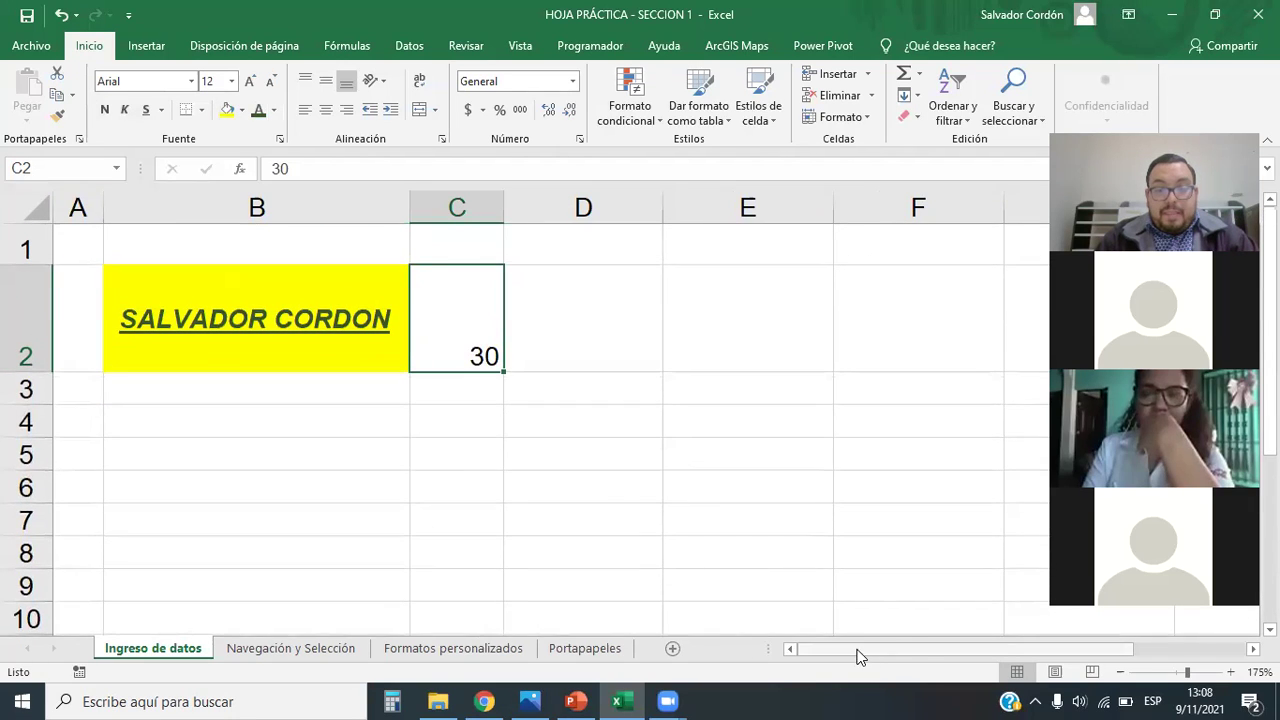
{"action": "scroll", "coordinate": [817, 610], "scroll_direction": "right", "scroll_amount": 1}
{"action": "scroll", "coordinate": [740, 540], "scroll_direction": "down", "scroll_amount": 3}
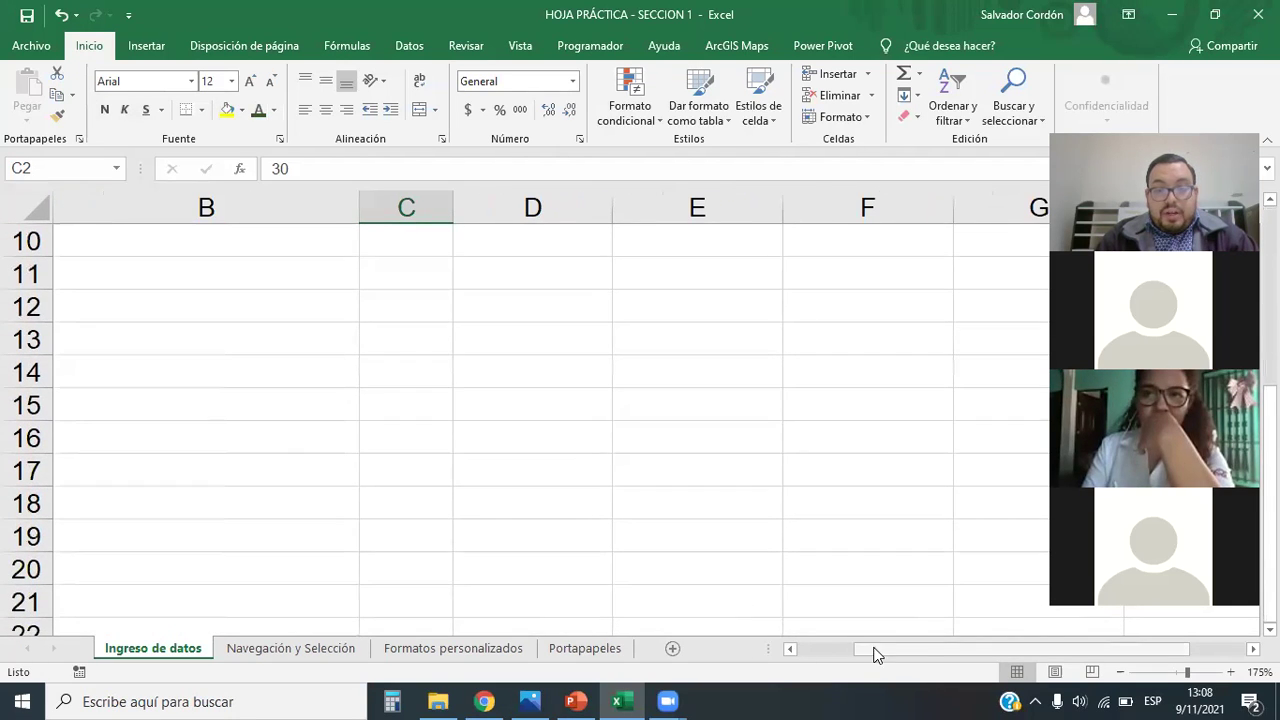
{"action": "left_click_drag", "start_coordinate": [873, 654], "coordinate": [916, 652]}
{"action": "left_click", "coordinate": [366, 302]}
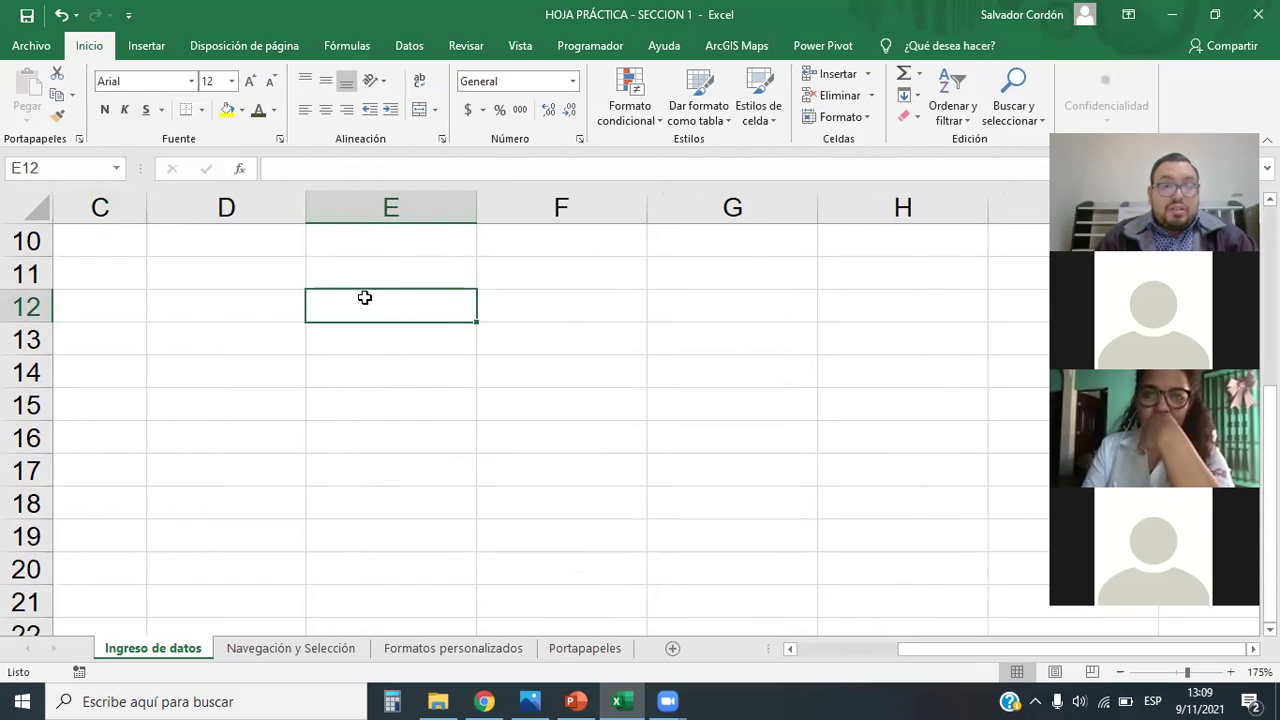
Step: Enter 124, 57, 68, 175, 45, 68, 97 and 647 down cells E12 to E19
{"action": "type", "text": "124"}
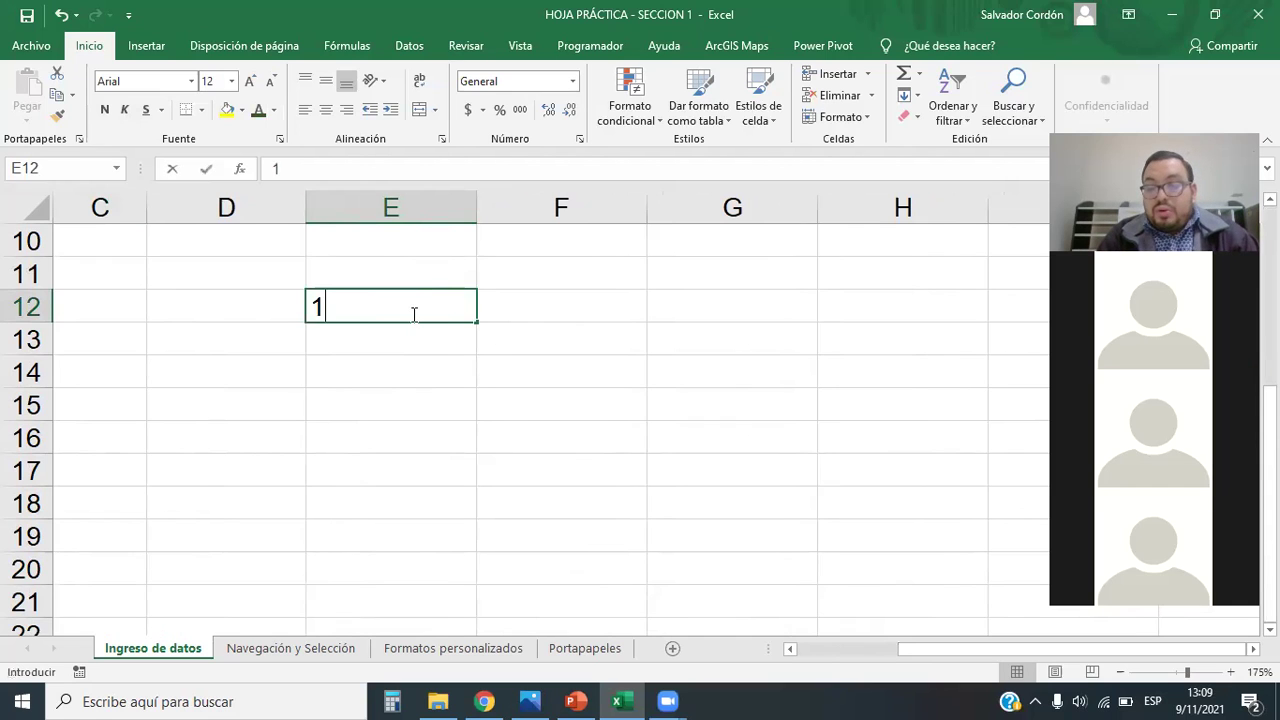
{"action": "key", "text": "Return"}
{"action": "type", "text": "57"}
{"action": "key", "text": "Return"}
{"action": "type", "text": "68"}
{"action": "key", "text": "Return"}
{"action": "type", "text": "175"}
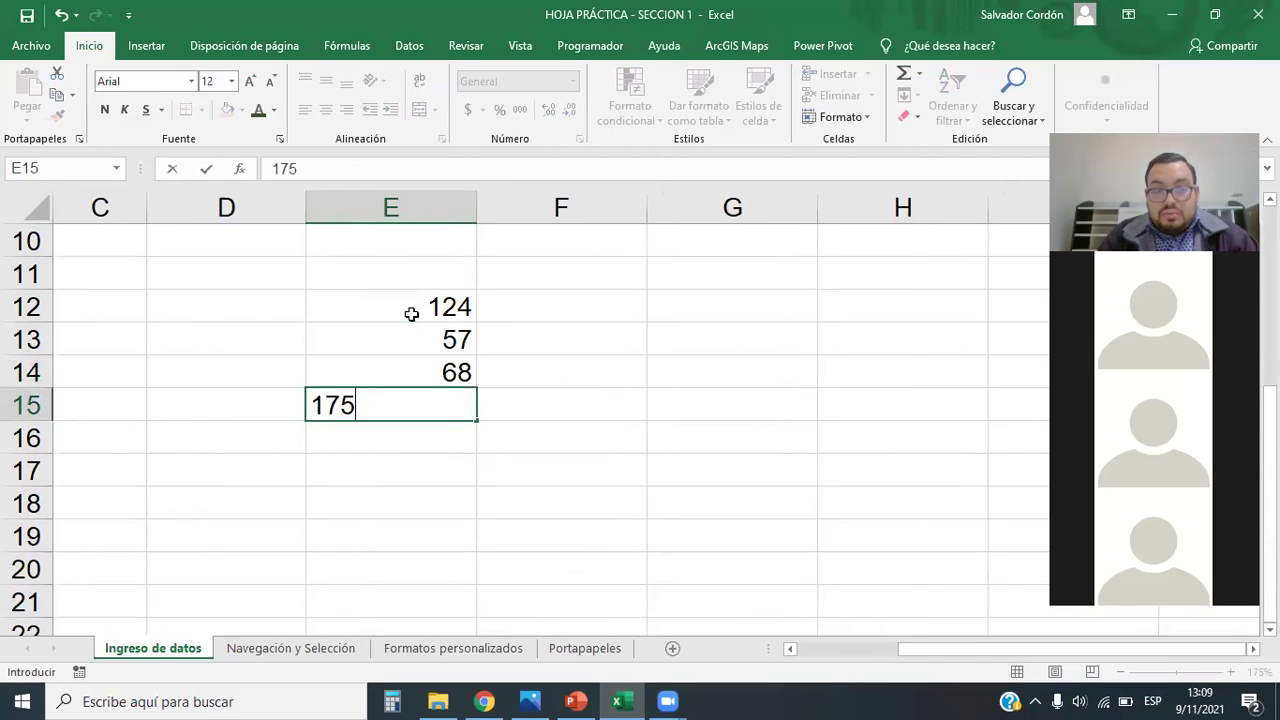
{"action": "key", "text": "Return"}
{"action": "type", "text": "45"}
{"action": "key", "text": "Return"}
{"action": "type", "text": "68"}
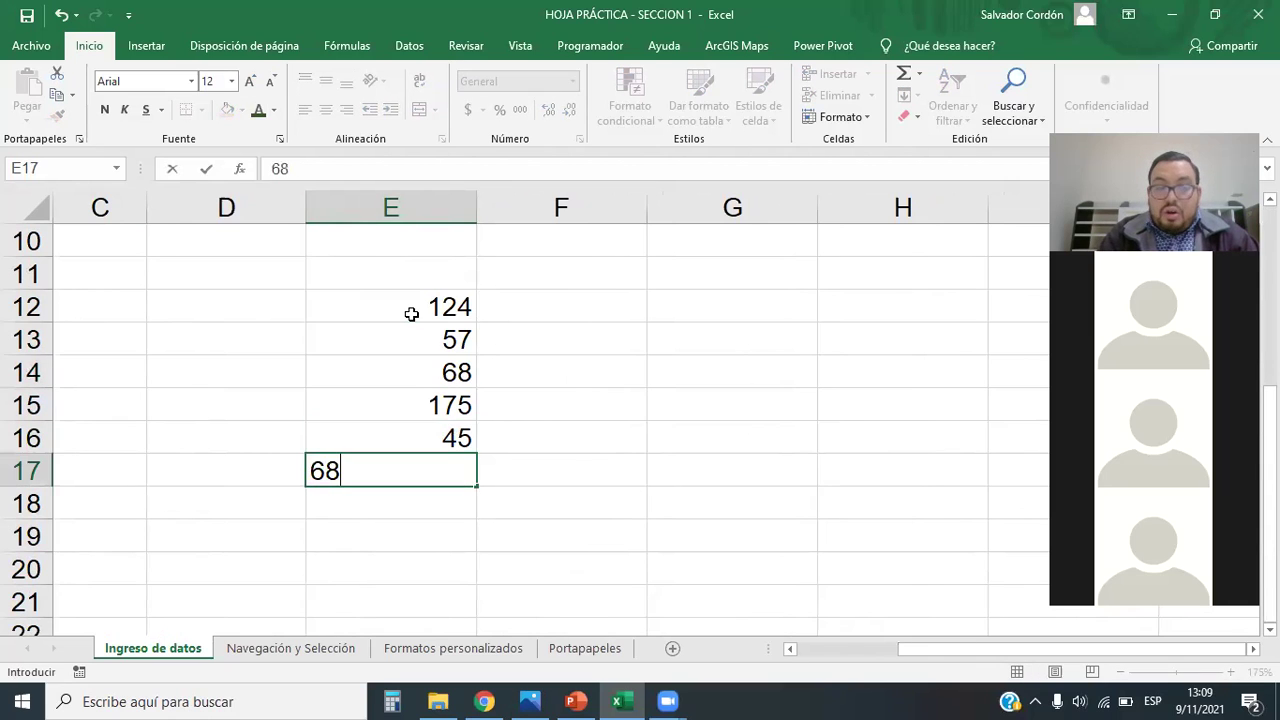
{"action": "key", "text": "Return"}
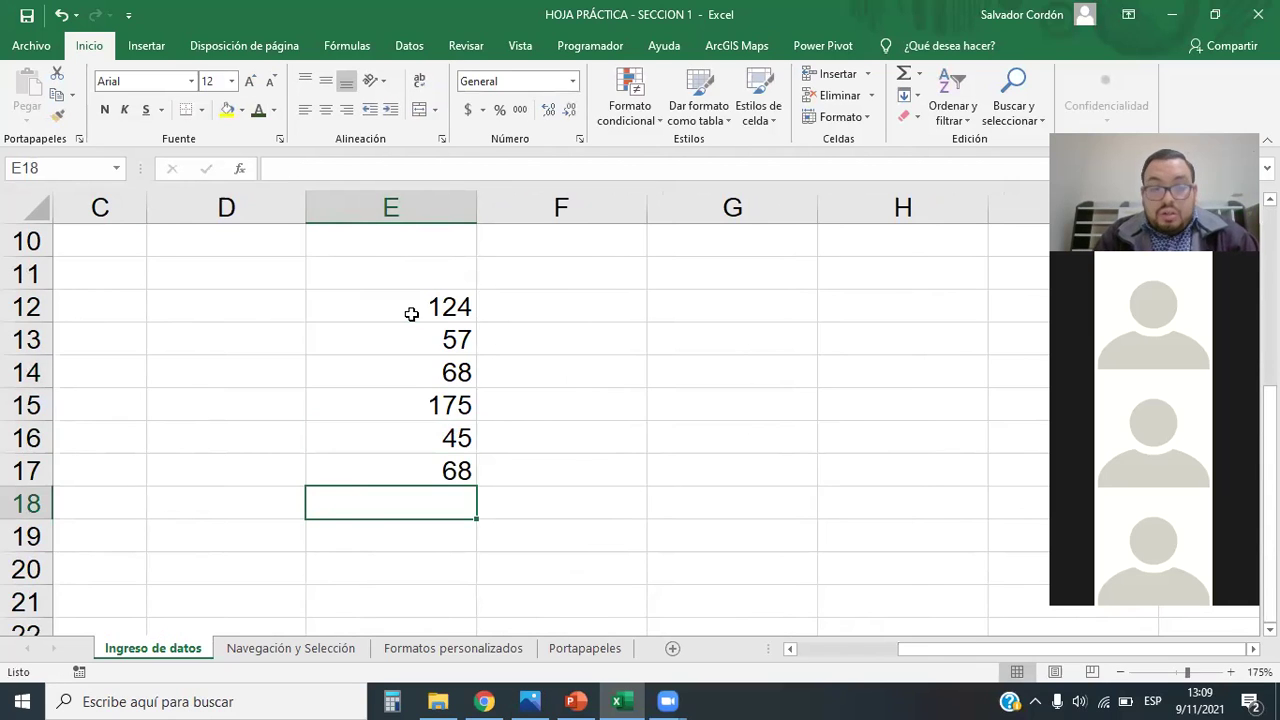
{"action": "type", "text": "97"}
{"action": "key", "text": "Return"}
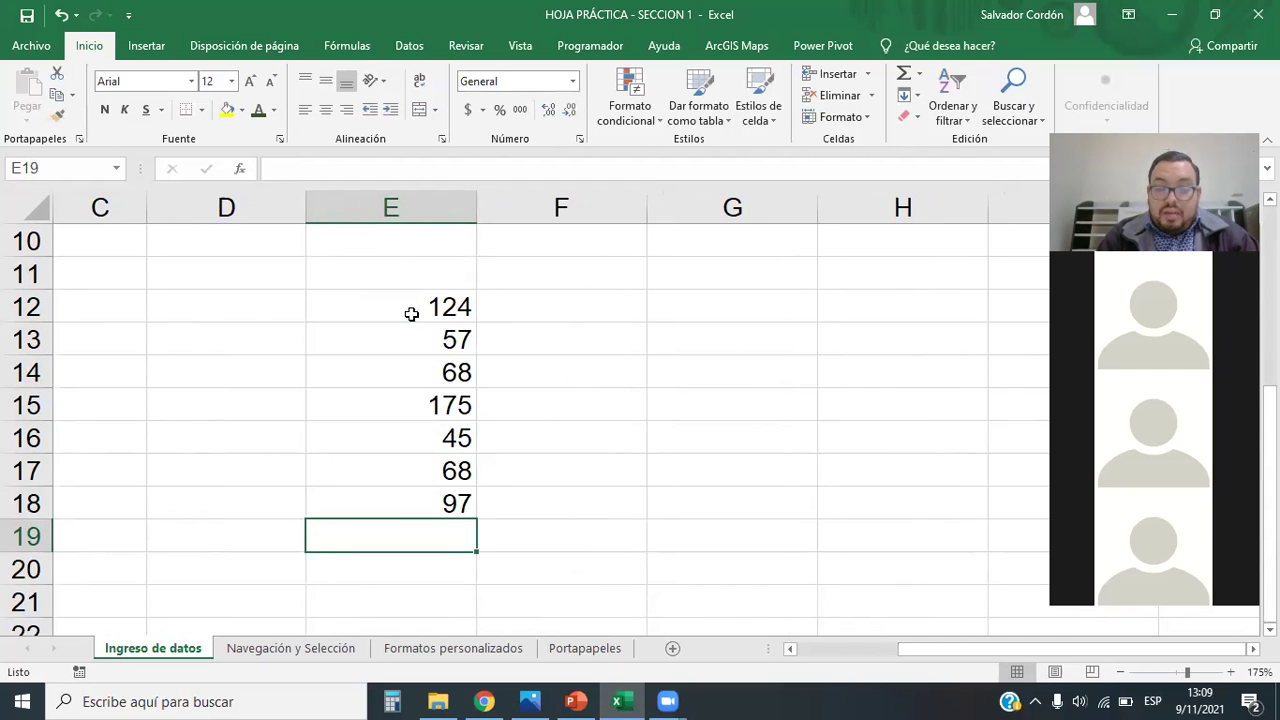
{"action": "type", "text": "647"}
{"action": "key", "text": "Return"}
{"action": "left_click_drag", "start_coordinate": [411, 312], "coordinate": [509, 546]}
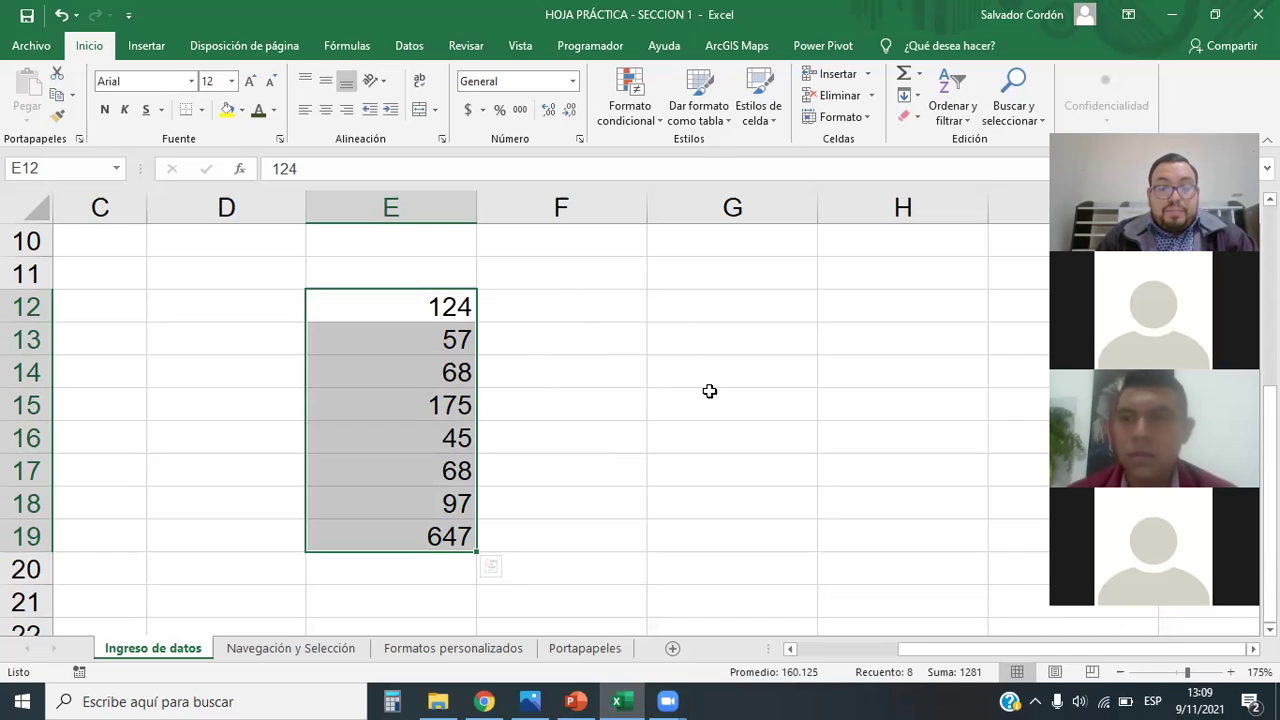
{"action": "left_click", "coordinate": [543, 352]}
{"action": "left_click_drag", "start_coordinate": [432, 306], "coordinate": [434, 537]}
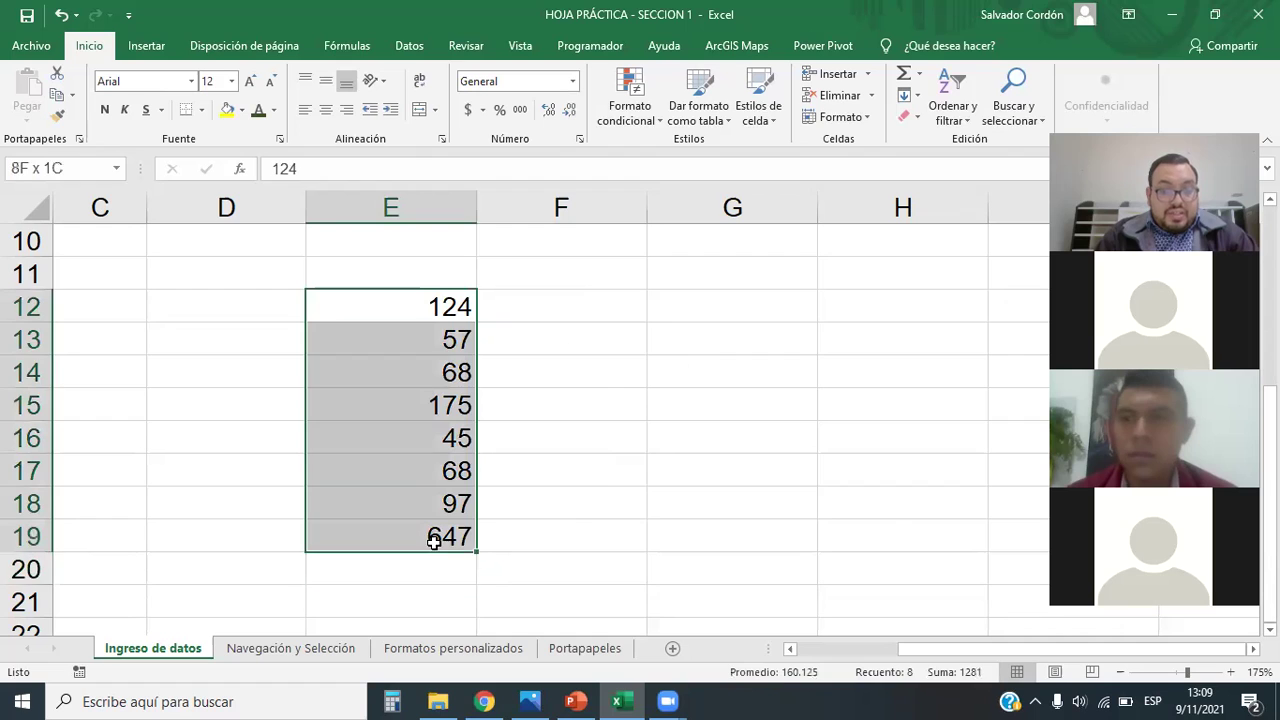
{"action": "left_click", "coordinate": [609, 492]}
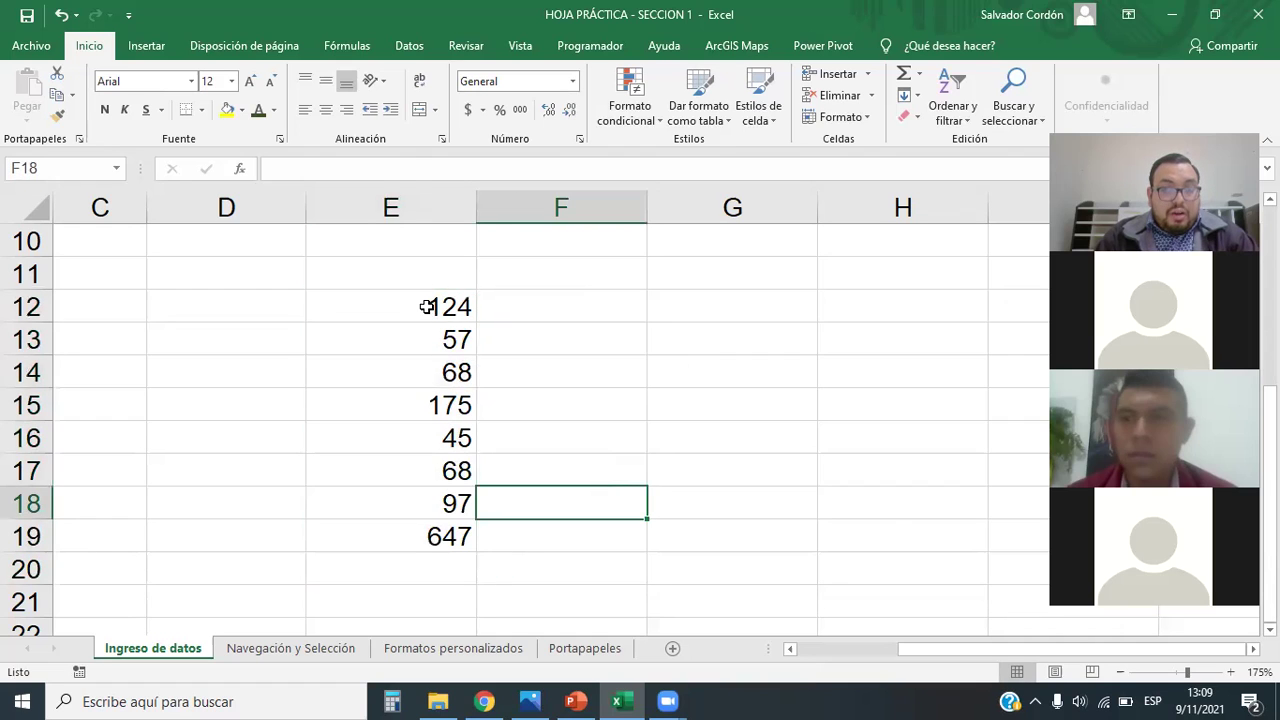
{"action": "left_click_drag", "start_coordinate": [427, 306], "coordinate": [425, 536]}
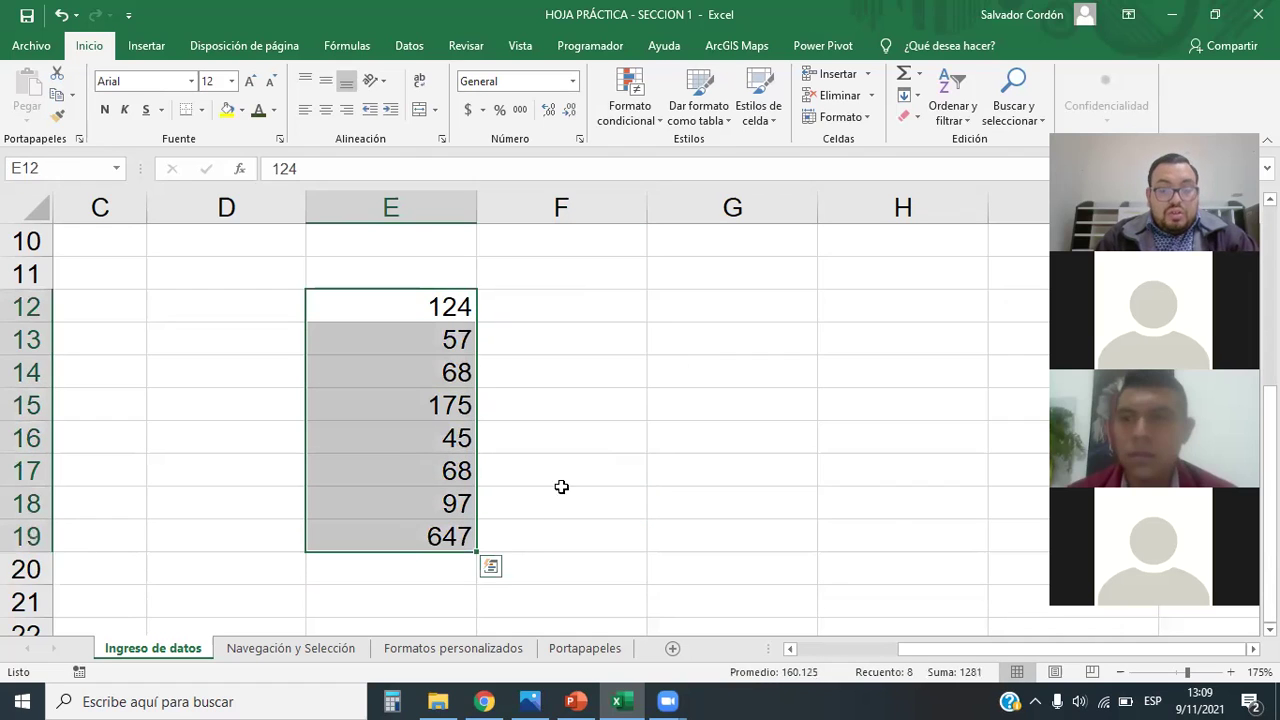
{"action": "left_click", "coordinate": [626, 430]}
{"action": "left_click_drag", "start_coordinate": [444, 300], "coordinate": [428, 536]}
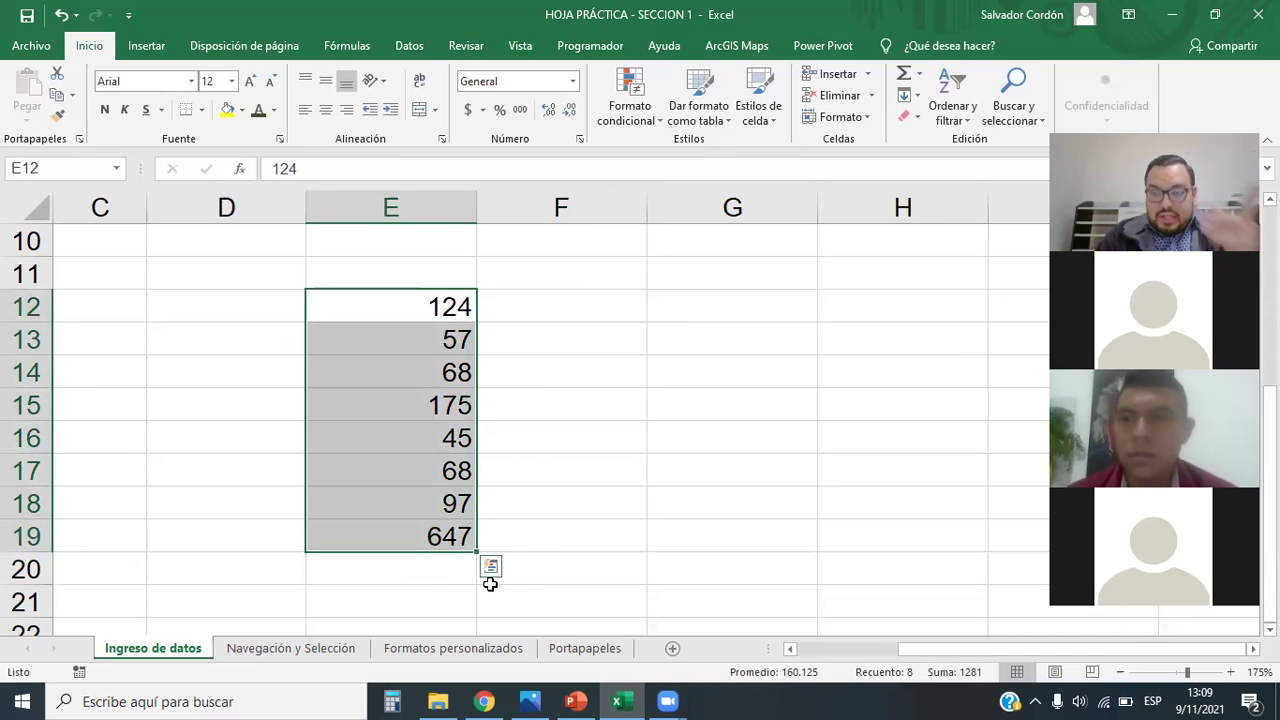
{"action": "left_click", "coordinate": [517, 392]}
{"action": "left_click_drag", "start_coordinate": [440, 306], "coordinate": [443, 537]}
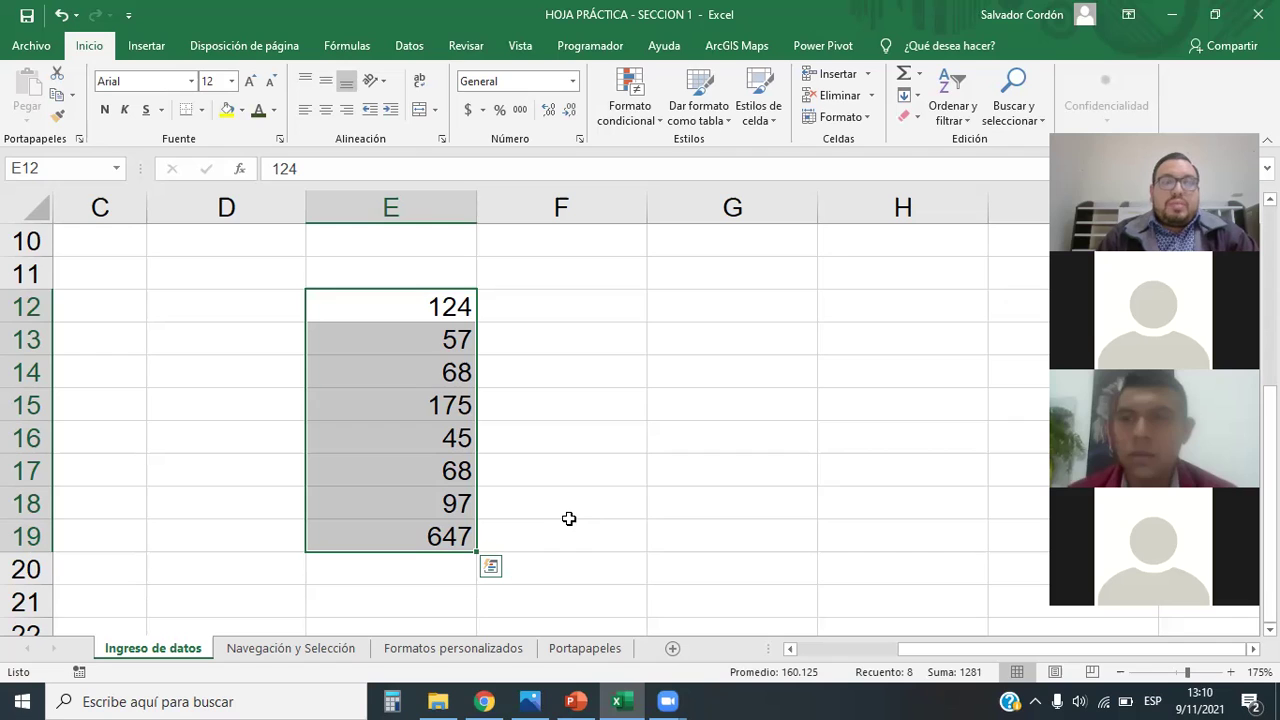
{"action": "left_click", "coordinate": [548, 458]}
{"action": "left_click_drag", "start_coordinate": [452, 312], "coordinate": [449, 536]}
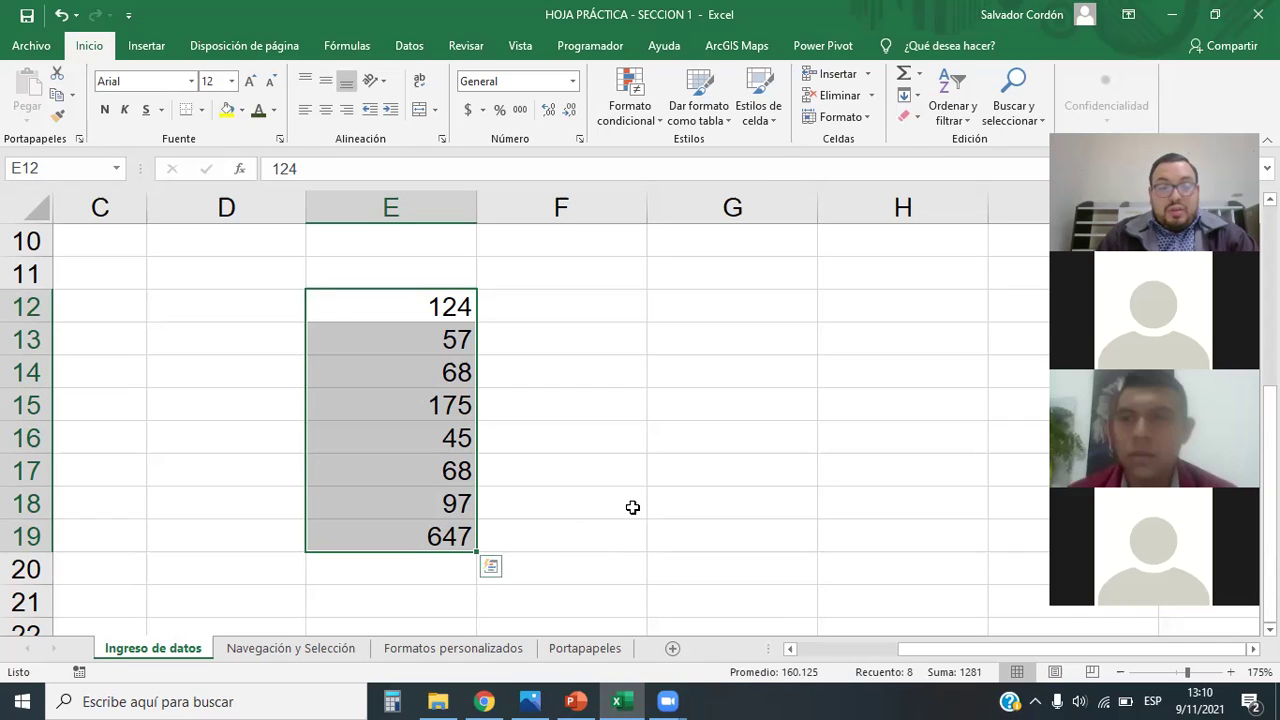
{"action": "left_click", "coordinate": [543, 480]}
{"action": "left_click_drag", "start_coordinate": [428, 312], "coordinate": [434, 530]}
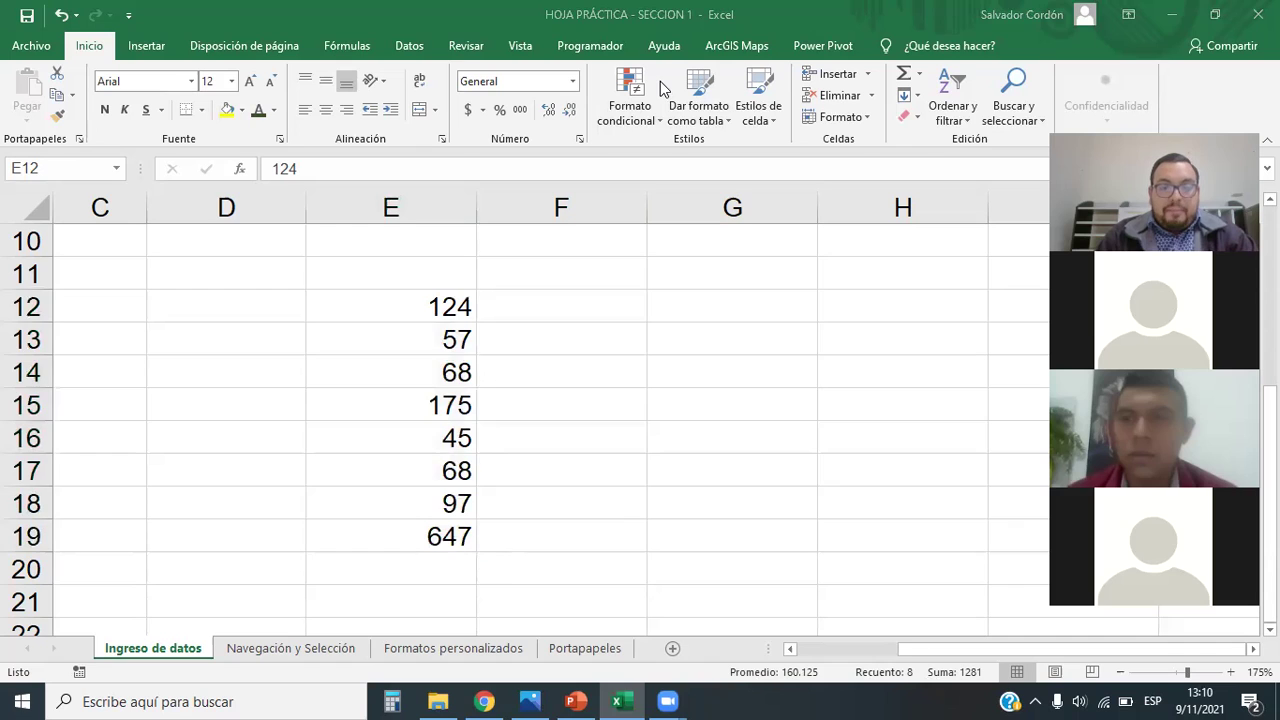
{"action": "left_click_drag", "start_coordinate": [434, 312], "coordinate": [440, 535]}
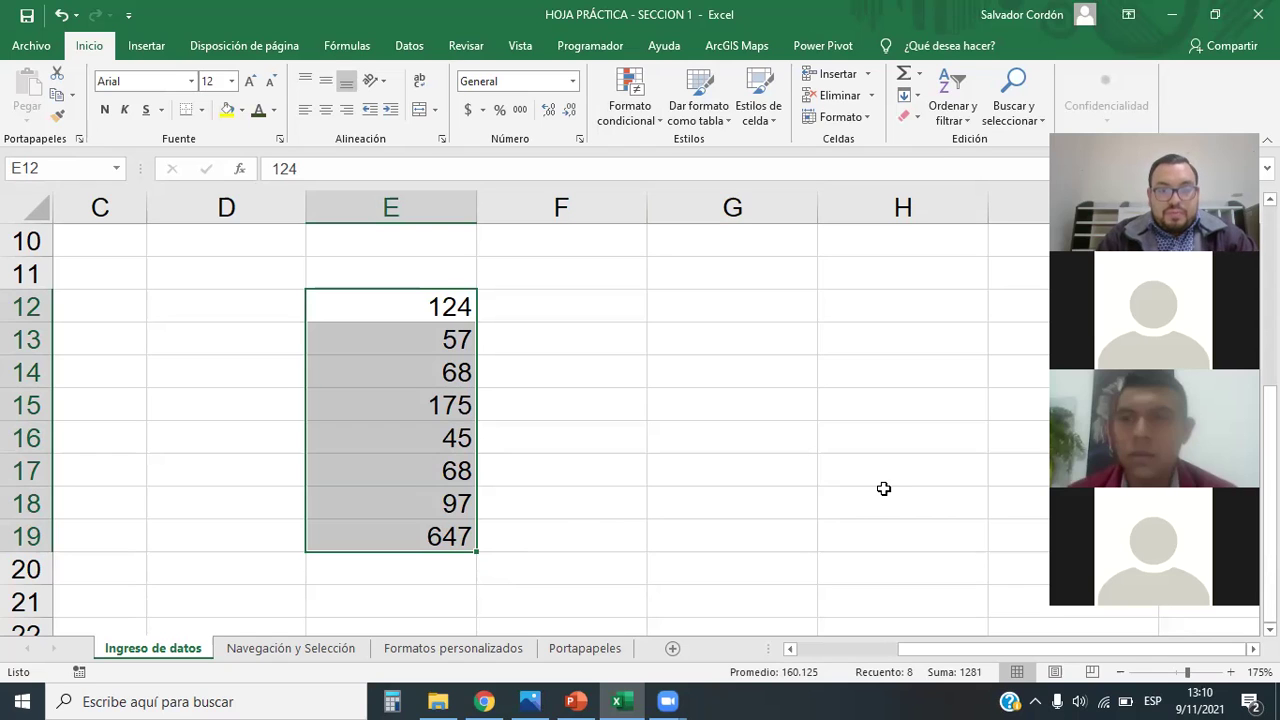
{"action": "left_click", "coordinate": [620, 436]}
{"action": "left_click_drag", "start_coordinate": [438, 300], "coordinate": [437, 528]}
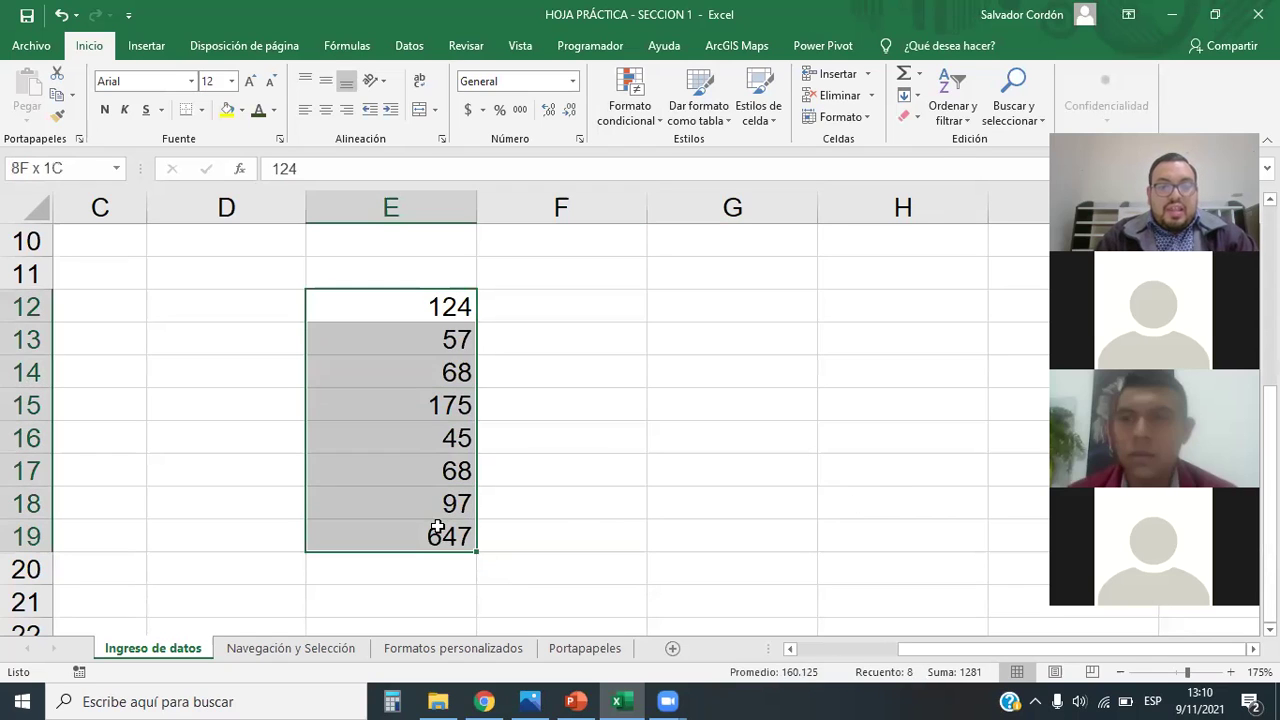
{"action": "left_click", "coordinate": [608, 523]}
{"action": "left_click", "coordinate": [464, 320]}
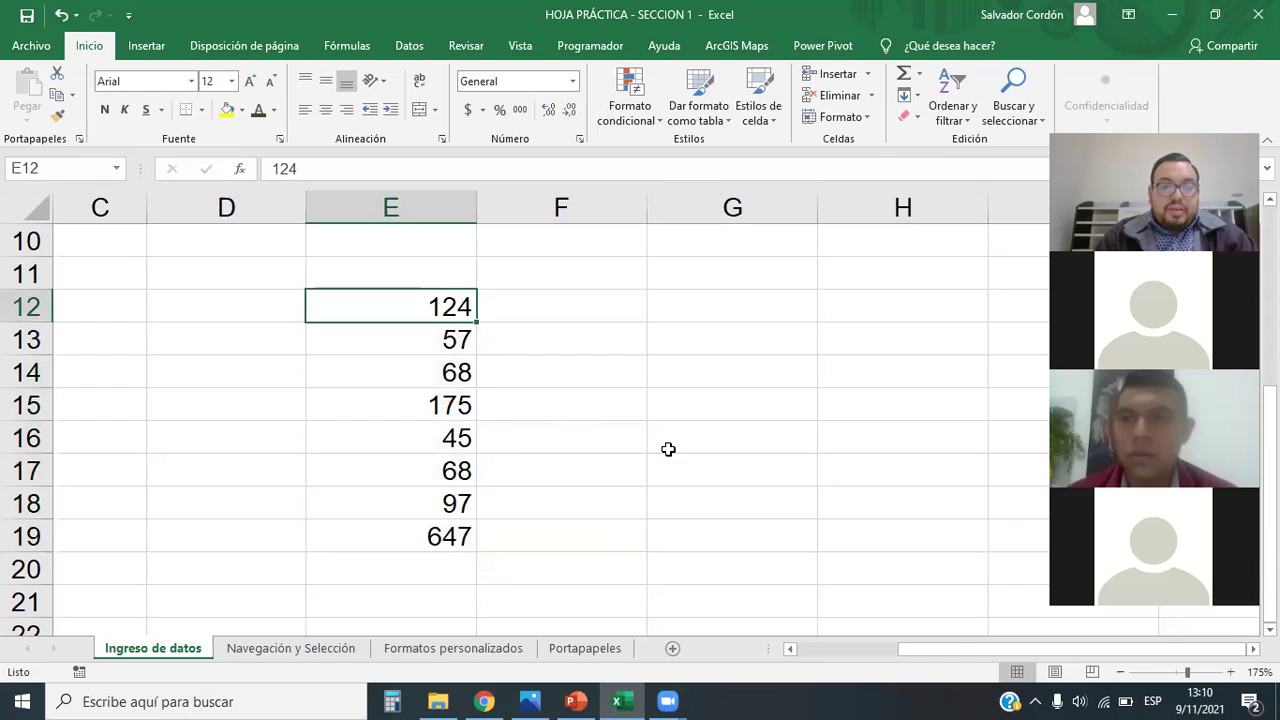
{"action": "left_click", "coordinate": [423, 406]}
{"action": "left_click", "coordinate": [434, 305]}
{"action": "left_click", "coordinate": [436, 406], "text": "ctrl"}
{"action": "left_click", "coordinate": [445, 548], "text": "ctrl"}
{"action": "left_click", "coordinate": [750, 557]}
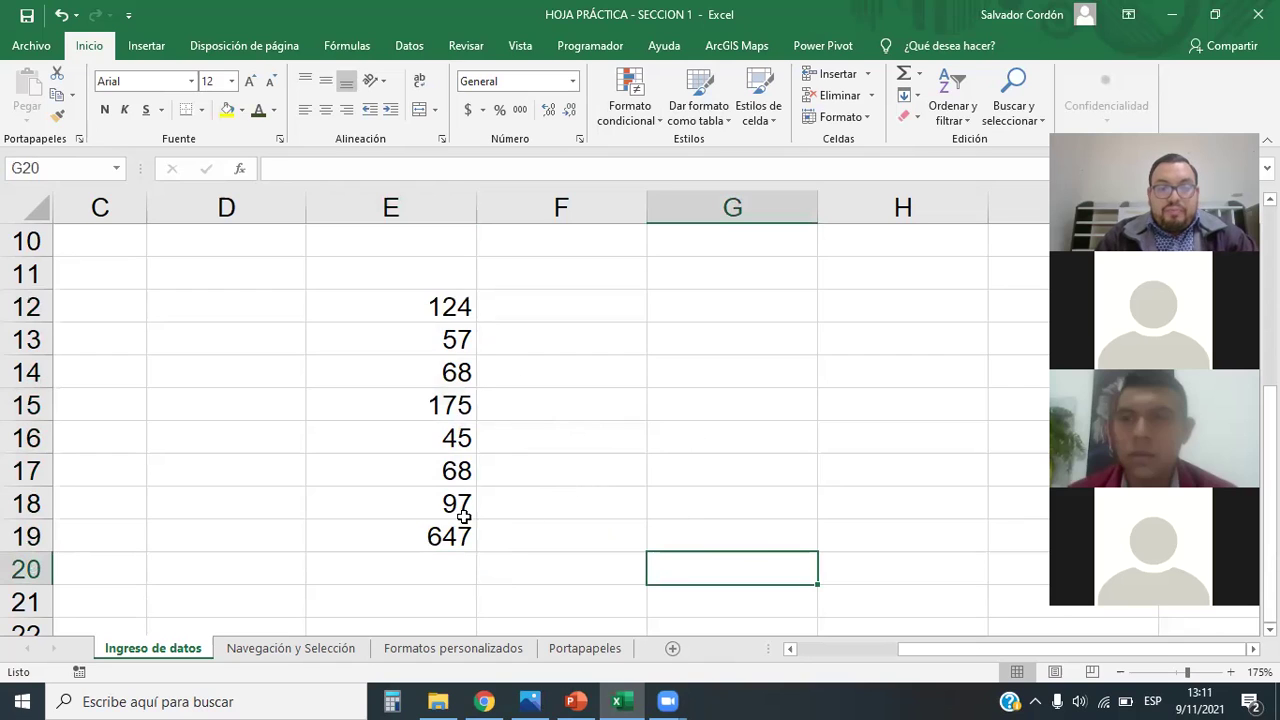
{"action": "left_click", "coordinate": [424, 530]}
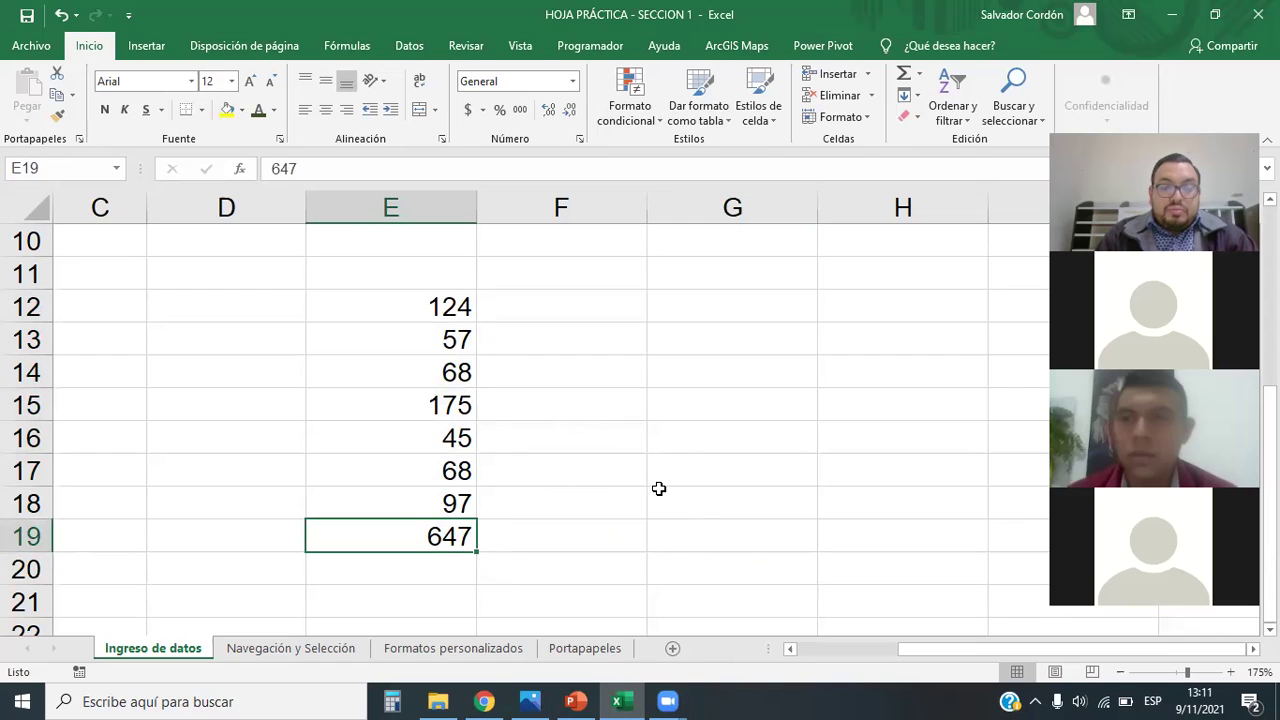
{"action": "left_click_drag", "start_coordinate": [414, 296], "coordinate": [405, 536]}
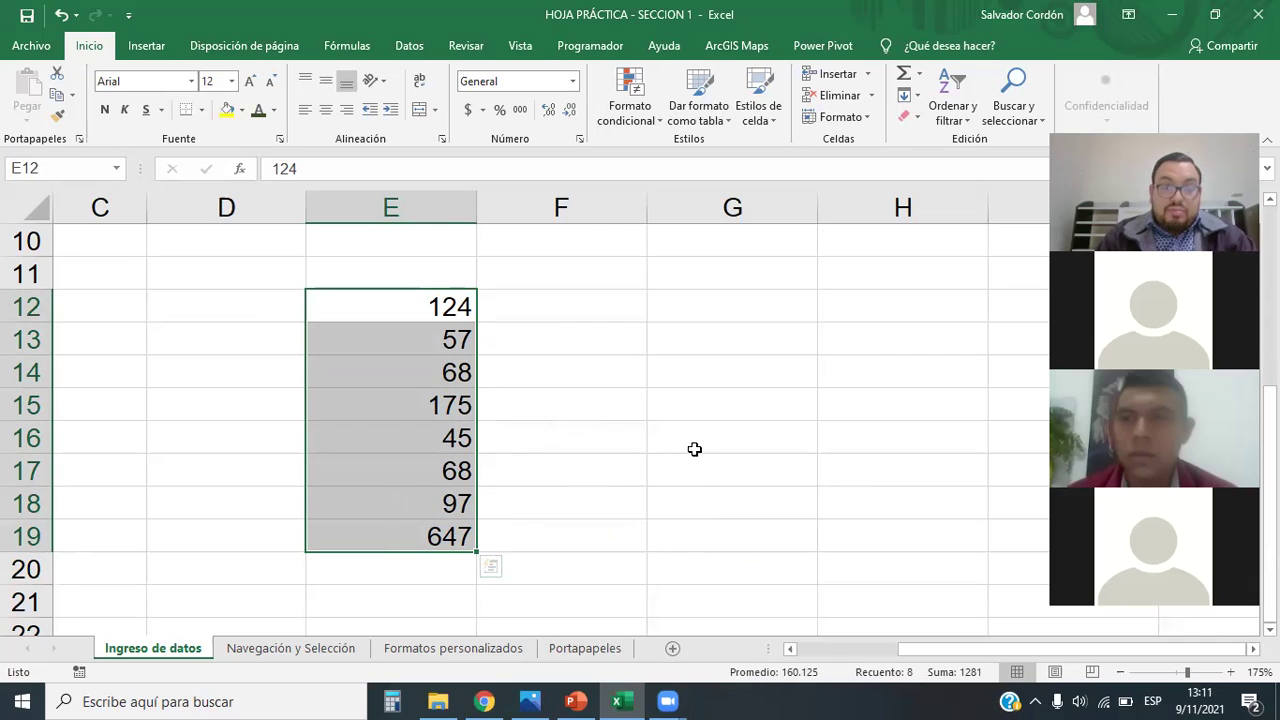
{"action": "left_click", "coordinate": [399, 311]}
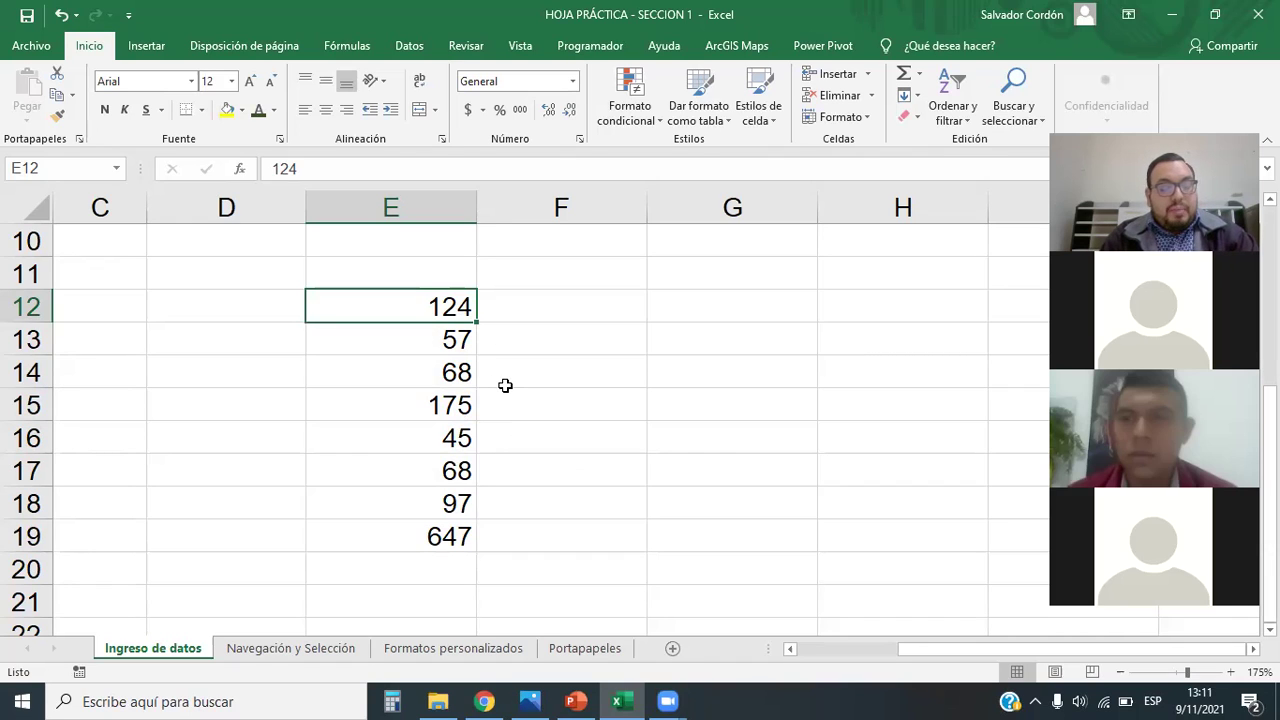
Step: Append ' km' to the 124 in E12 so it reads 124 km
{"action": "key", "text": "F2"}
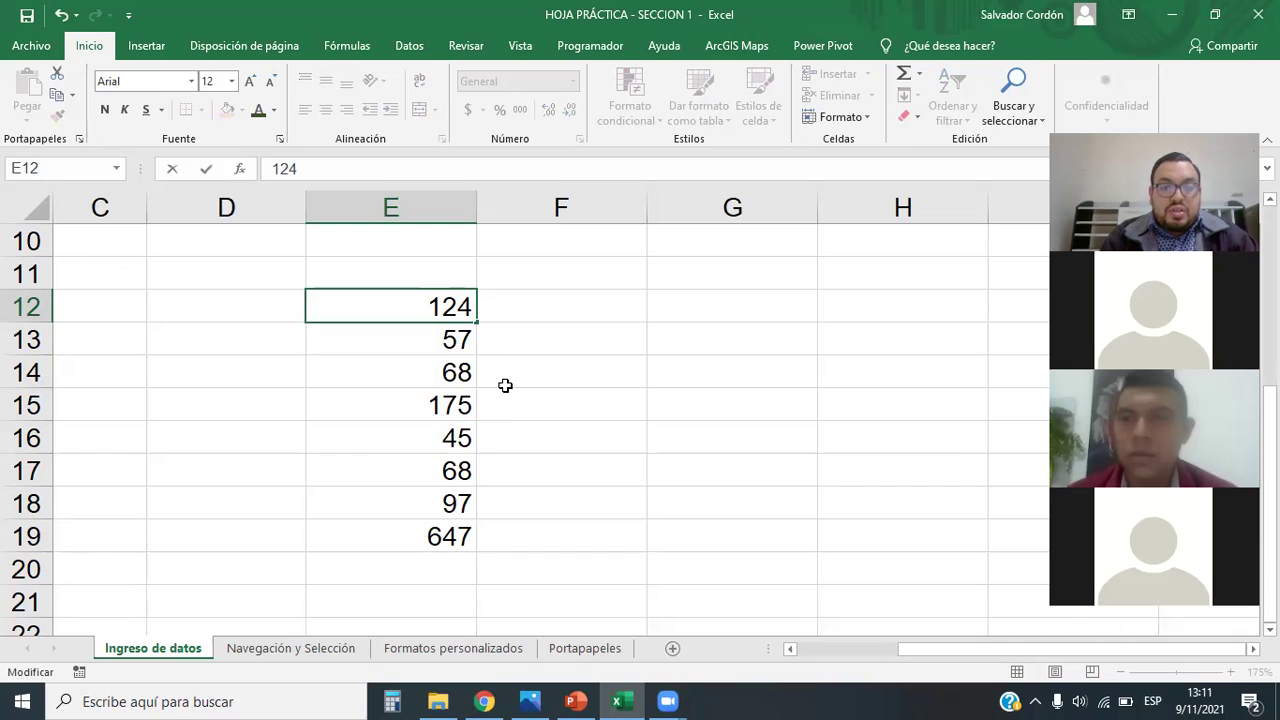
{"action": "type", "text": "k"}
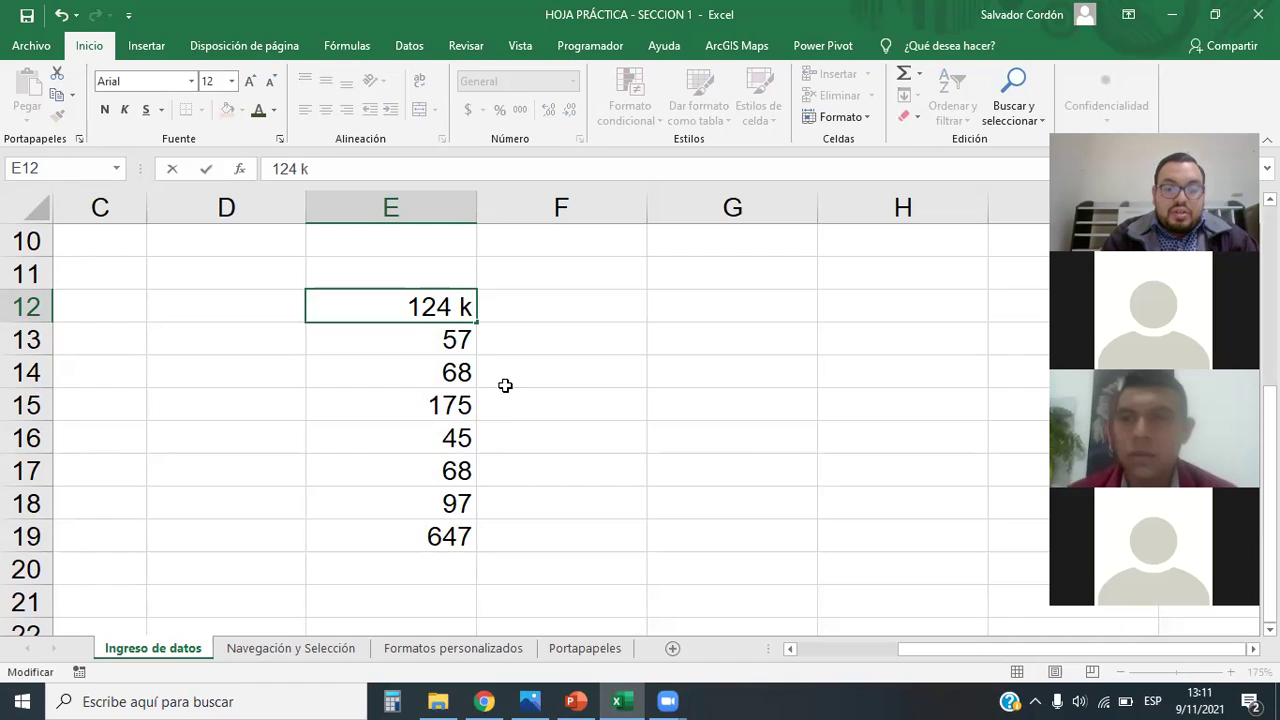
{"action": "type", "text": "il"}
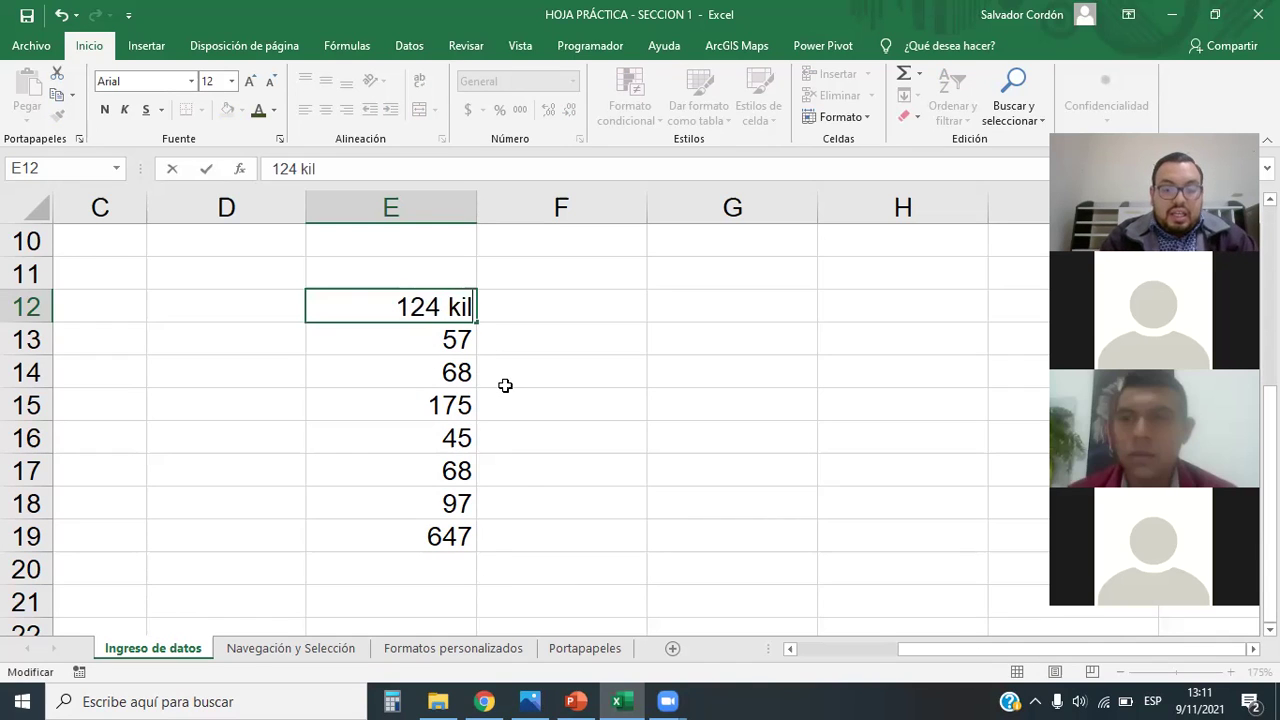
{"action": "type", "text": "ometros"}
{"action": "key", "text": "BackSpace"}
{"action": "key", "text": "BackSpace"}
{"action": "key", "text": "BackSpace"}
{"action": "key", "text": "BackSpace"}
{"action": "key", "text": "BackSpace"}
{"action": "key", "text": "BackSpace"}
{"action": "key", "text": "BackSpace"}
{"action": "key", "text": "BackSpace"}
{"action": "key", "text": "BackSpace"}
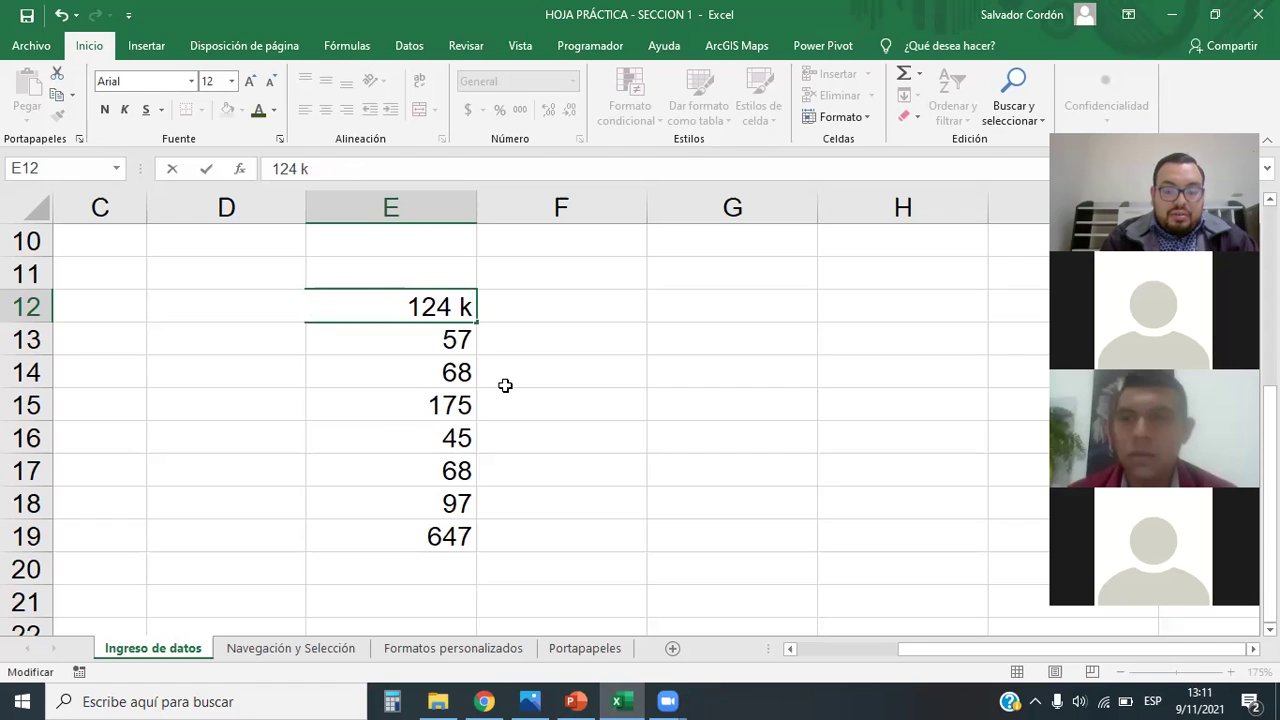
{"action": "type", "text": "m"}
{"action": "key", "text": "Return"}
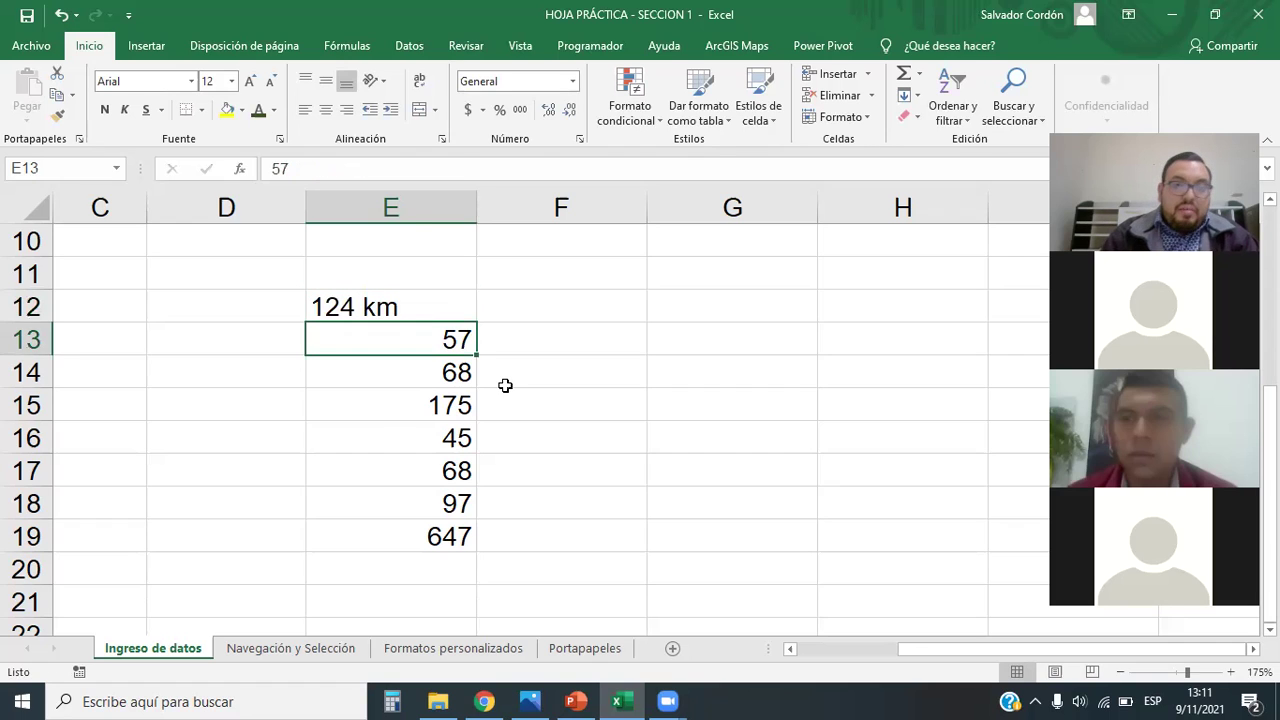
Step: Try right, center and left alignment on 124 km in E12, leaving it left-aligned
{"action": "left_click", "coordinate": [396, 306]}
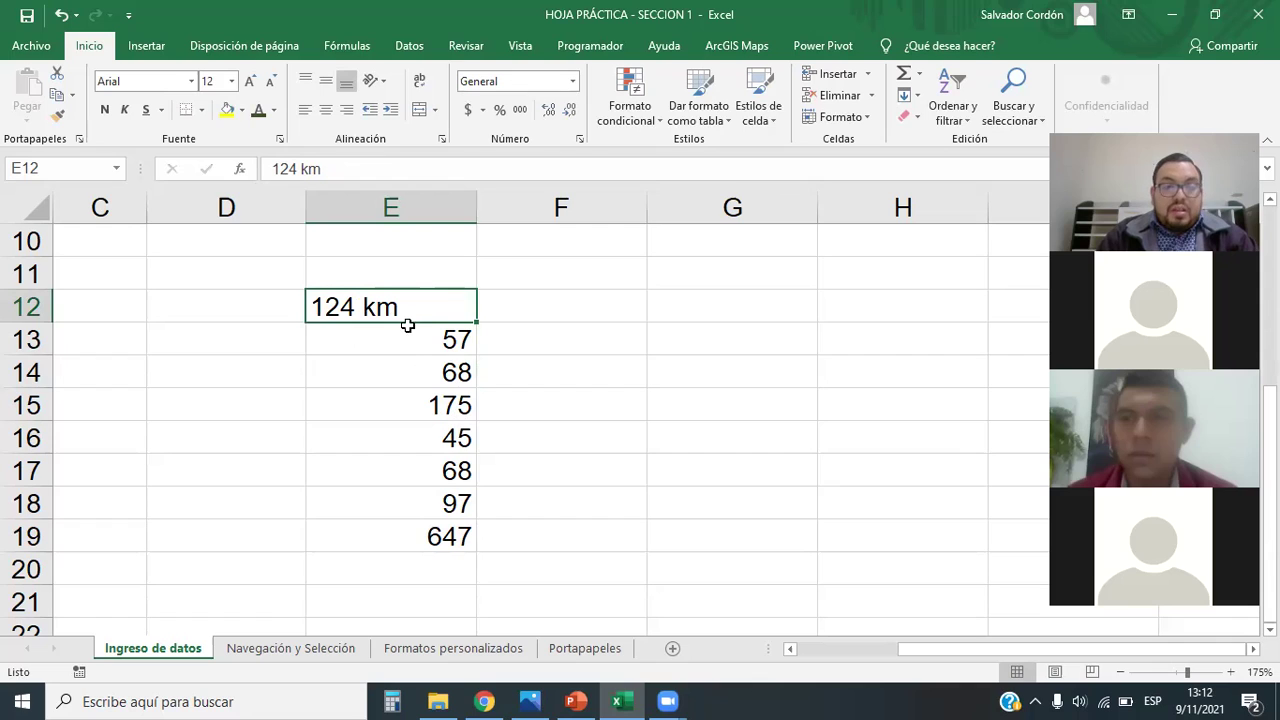
{"action": "key", "text": "Down"}
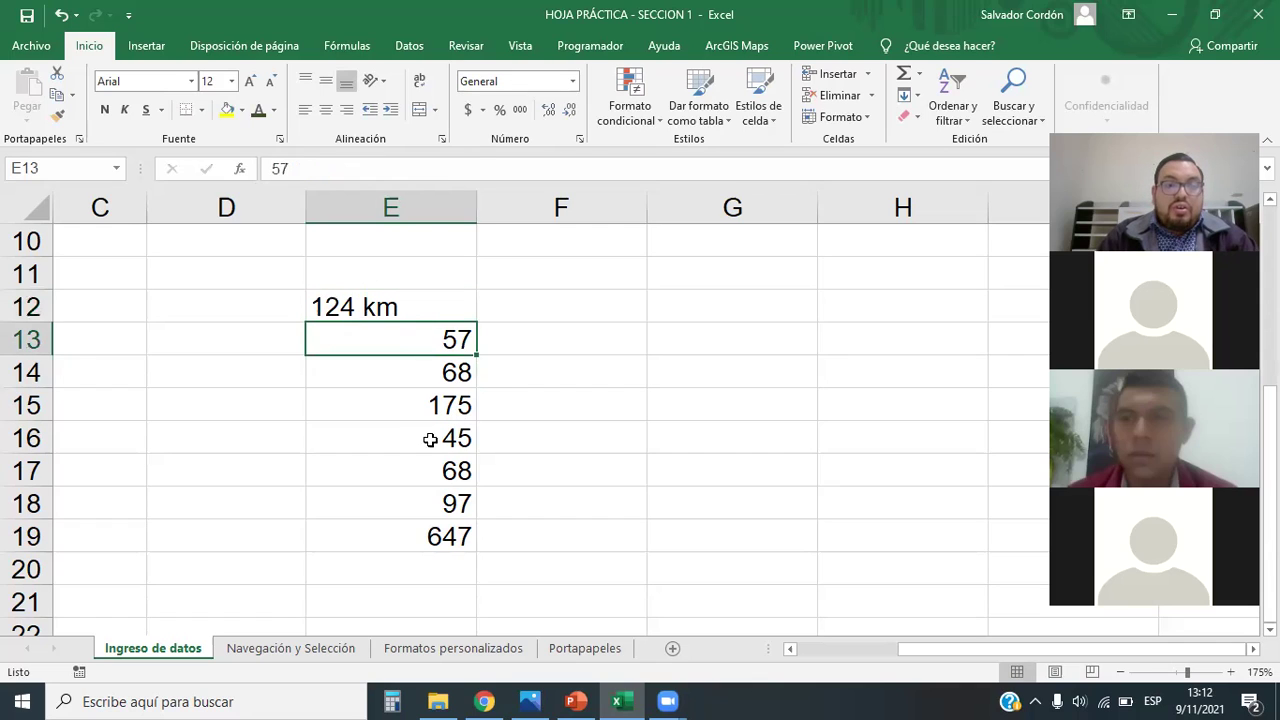
{"action": "left_click", "coordinate": [428, 438]}
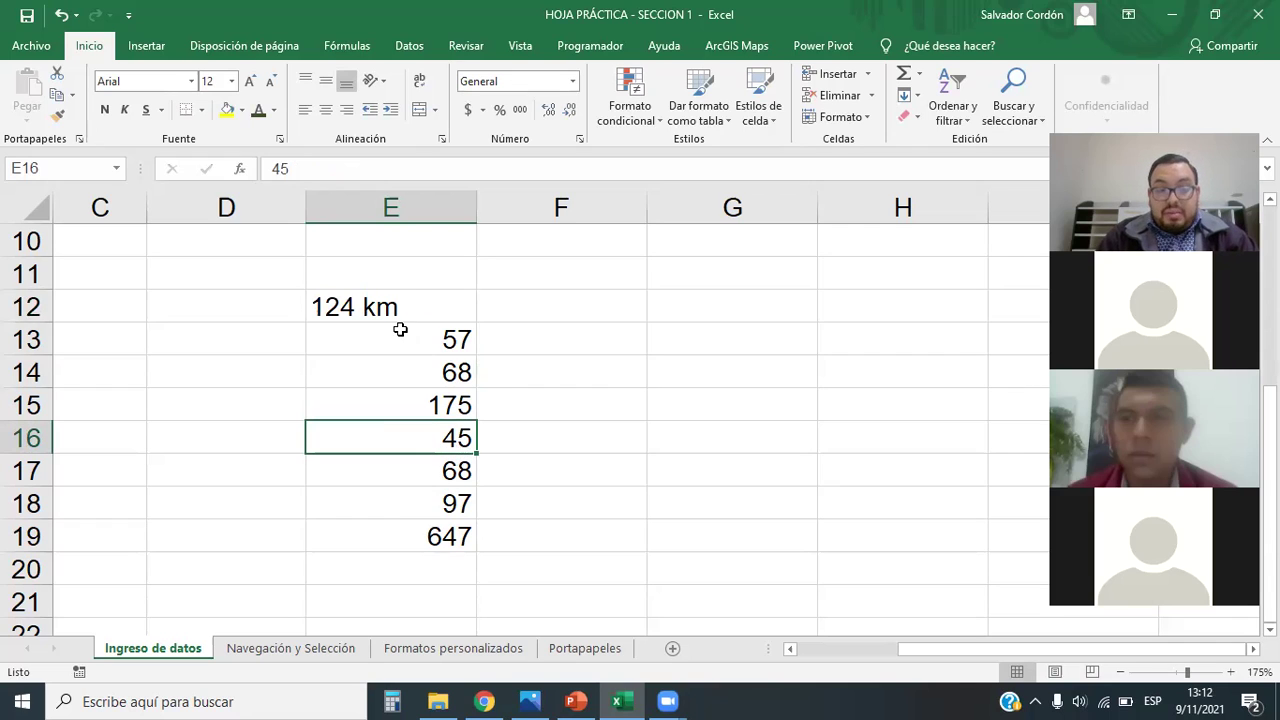
{"action": "left_click", "coordinate": [395, 293]}
{"action": "left_click", "coordinate": [346, 109]}
{"action": "left_click", "coordinate": [466, 442]}
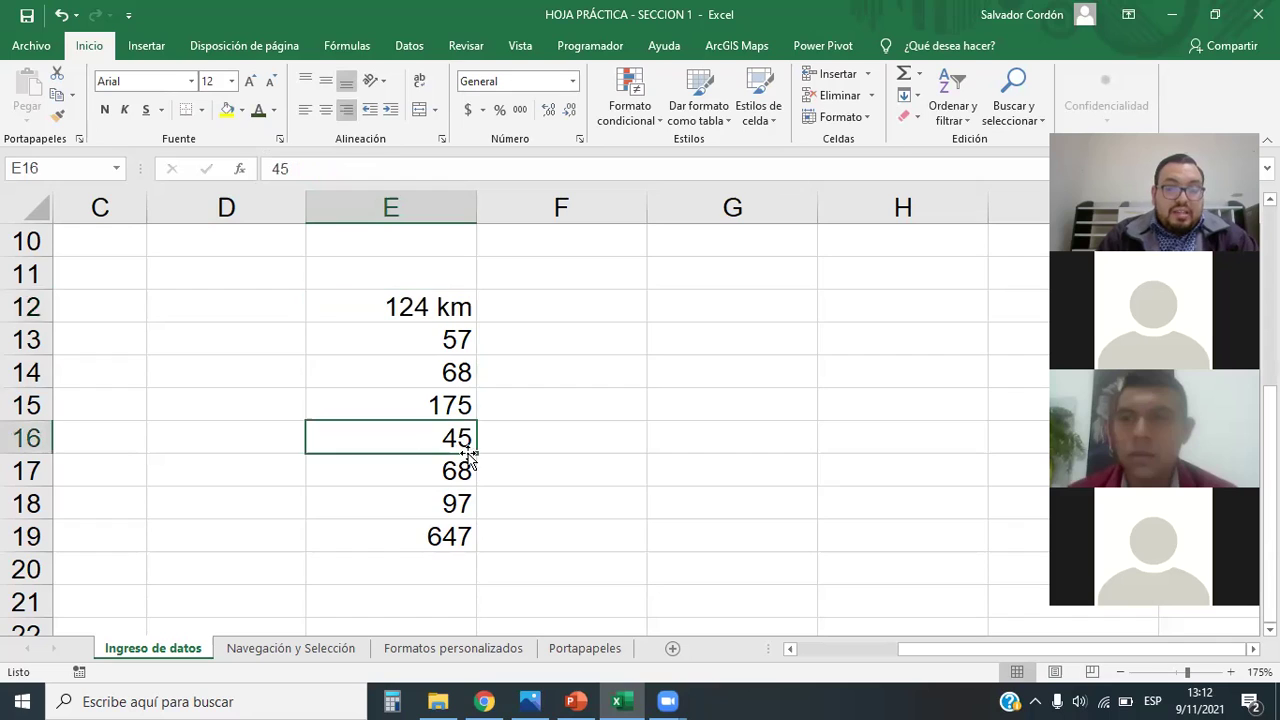
{"action": "left_click", "coordinate": [418, 305]}
{"action": "left_click", "coordinate": [323, 110]}
{"action": "left_click", "coordinate": [305, 110]}
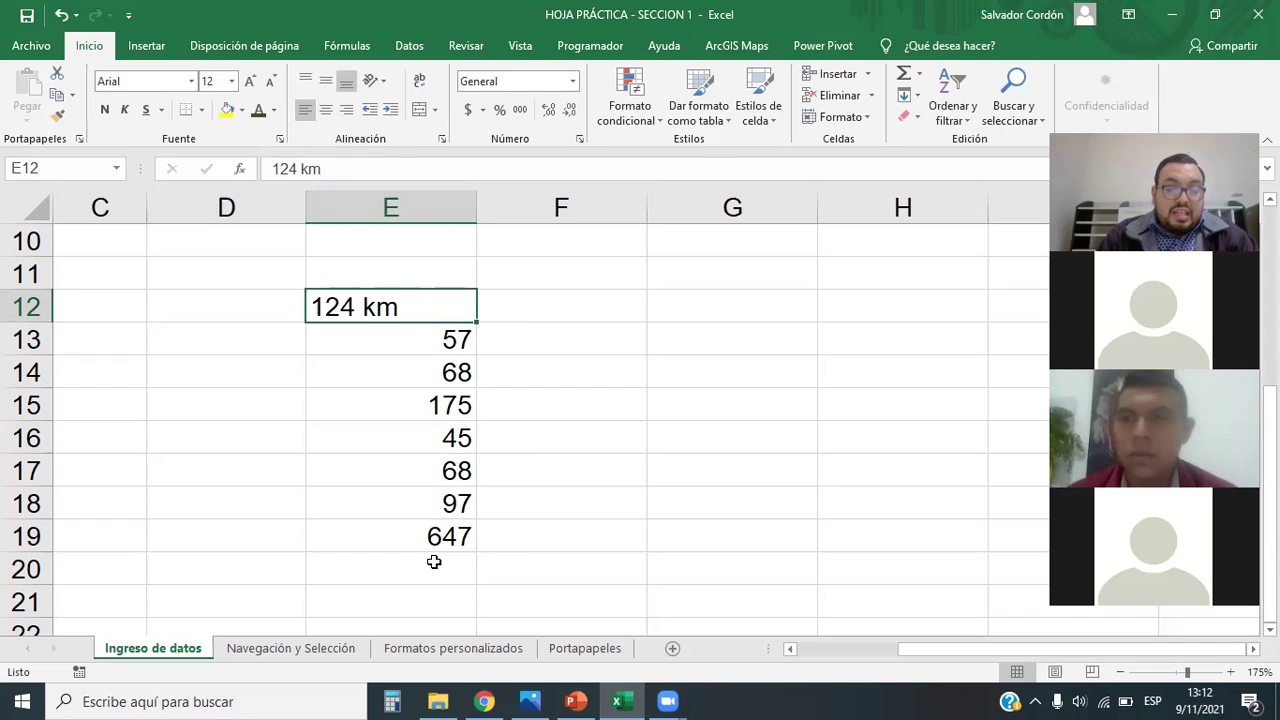
{"action": "left_click", "coordinate": [431, 562]}
{"action": "left_click_drag", "start_coordinate": [424, 297], "coordinate": [423, 543]}
{"action": "left_click", "coordinate": [547, 457]}
{"action": "left_click", "coordinate": [377, 309]}
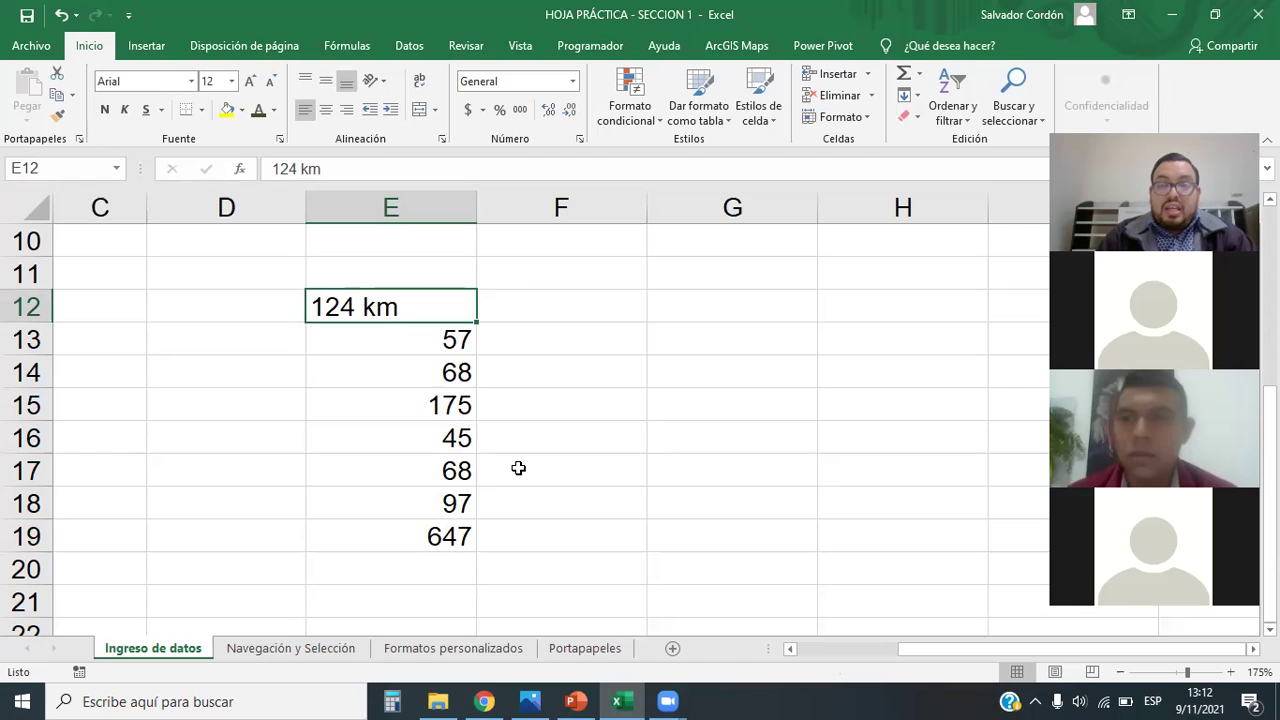
Step: Add km to E13:E16, making them 57 km, 68 km, 175 km and 45 km
{"action": "double_click", "coordinate": [423, 345]}
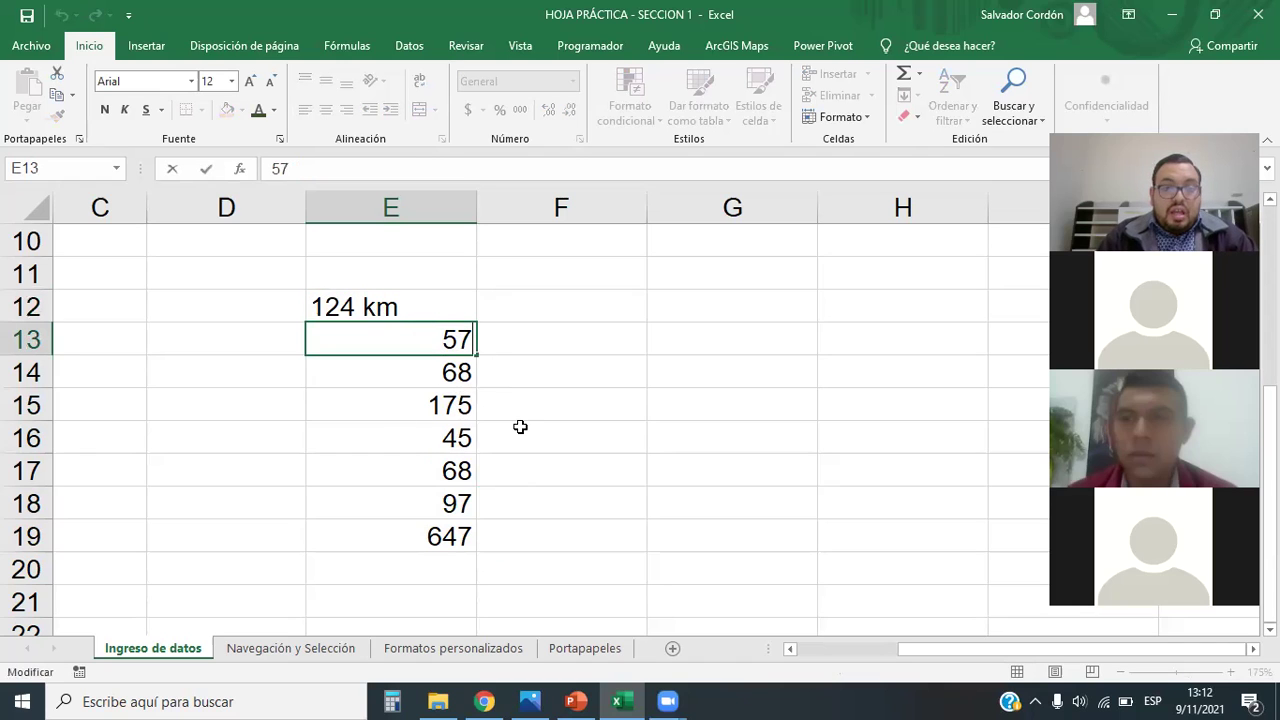
{"action": "type", "text": "km"}
{"action": "key", "text": "Return"}
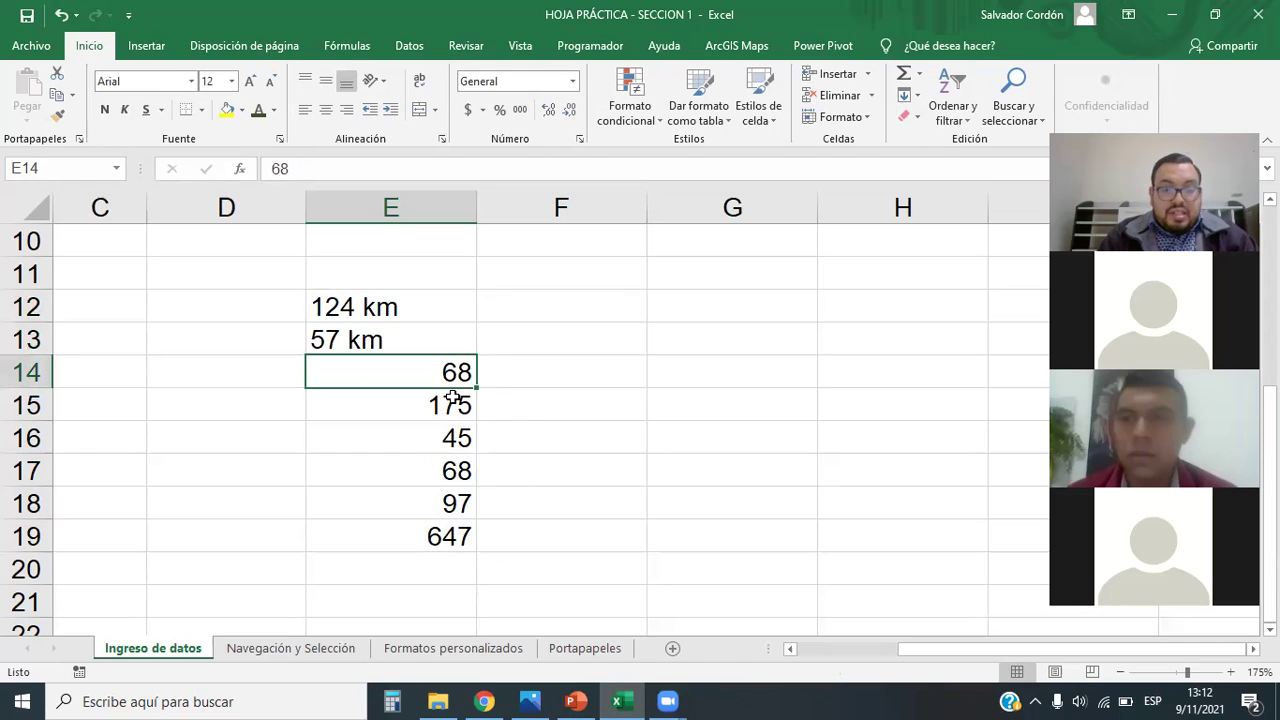
{"action": "double_click", "coordinate": [453, 377]}
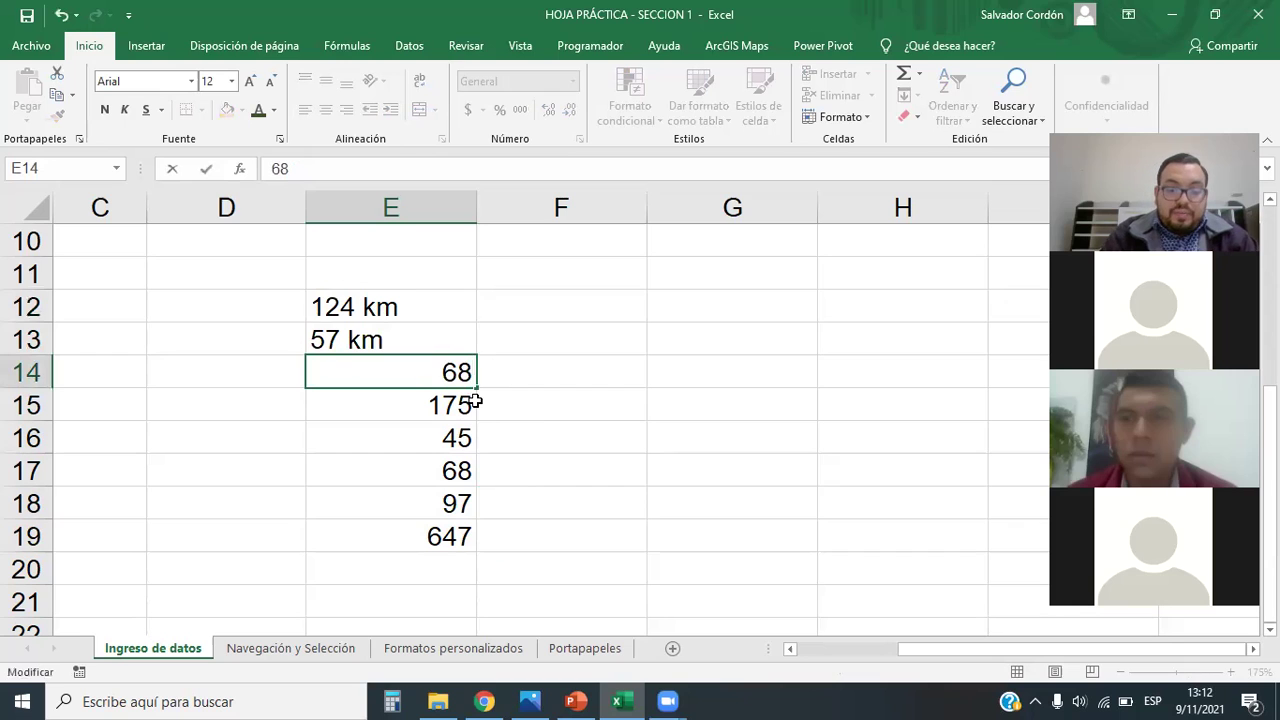
{"action": "type", "text": "km"}
{"action": "key", "text": "Return"}
{"action": "double_click", "coordinate": [471, 404]}
{"action": "type", "text": "km"}
{"action": "key", "text": "Return"}
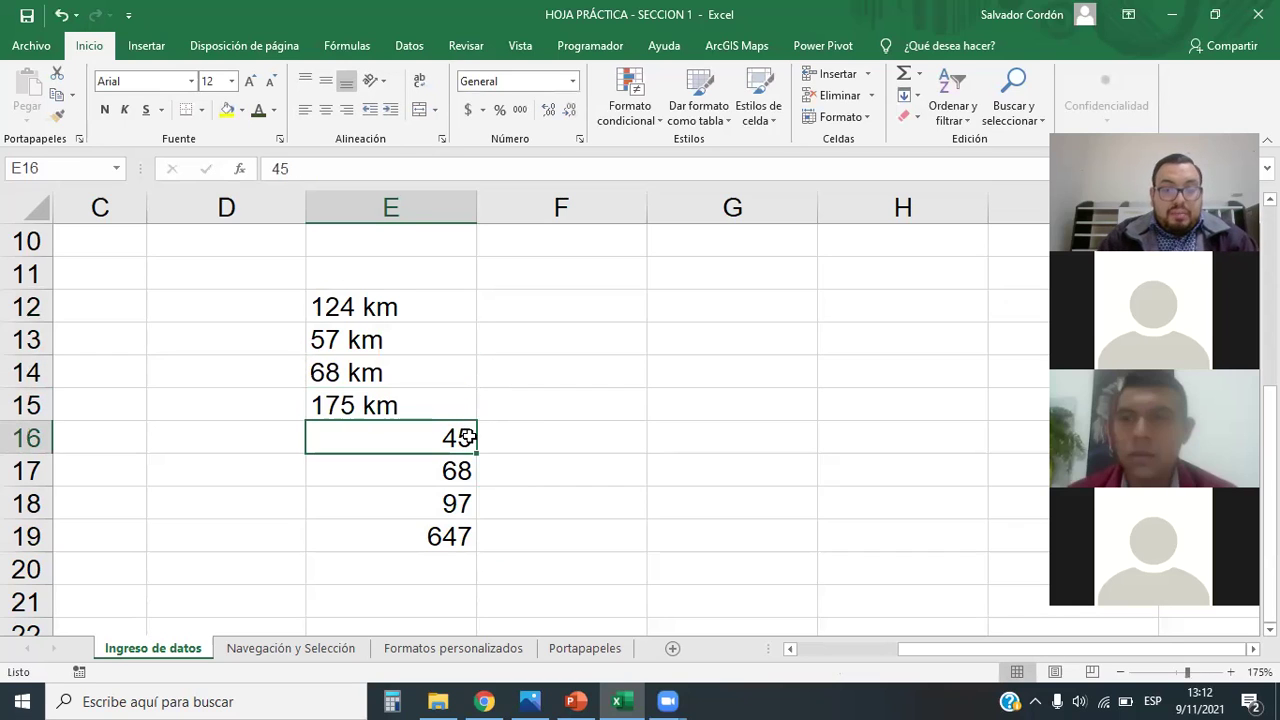
{"action": "double_click", "coordinate": [473, 442]}
{"action": "type", "text": "c"}
{"action": "key", "text": "BackSpace"}
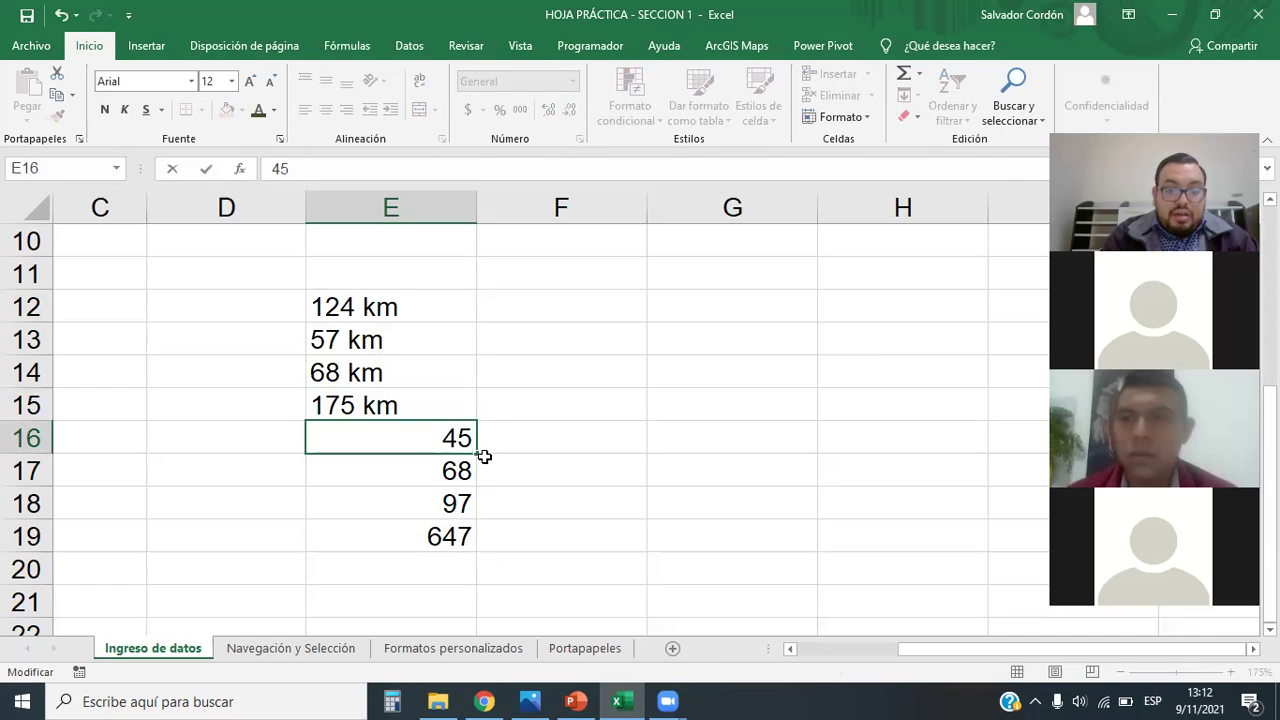
{"action": "type", "text": "km"}
{"action": "key", "text": "Return"}
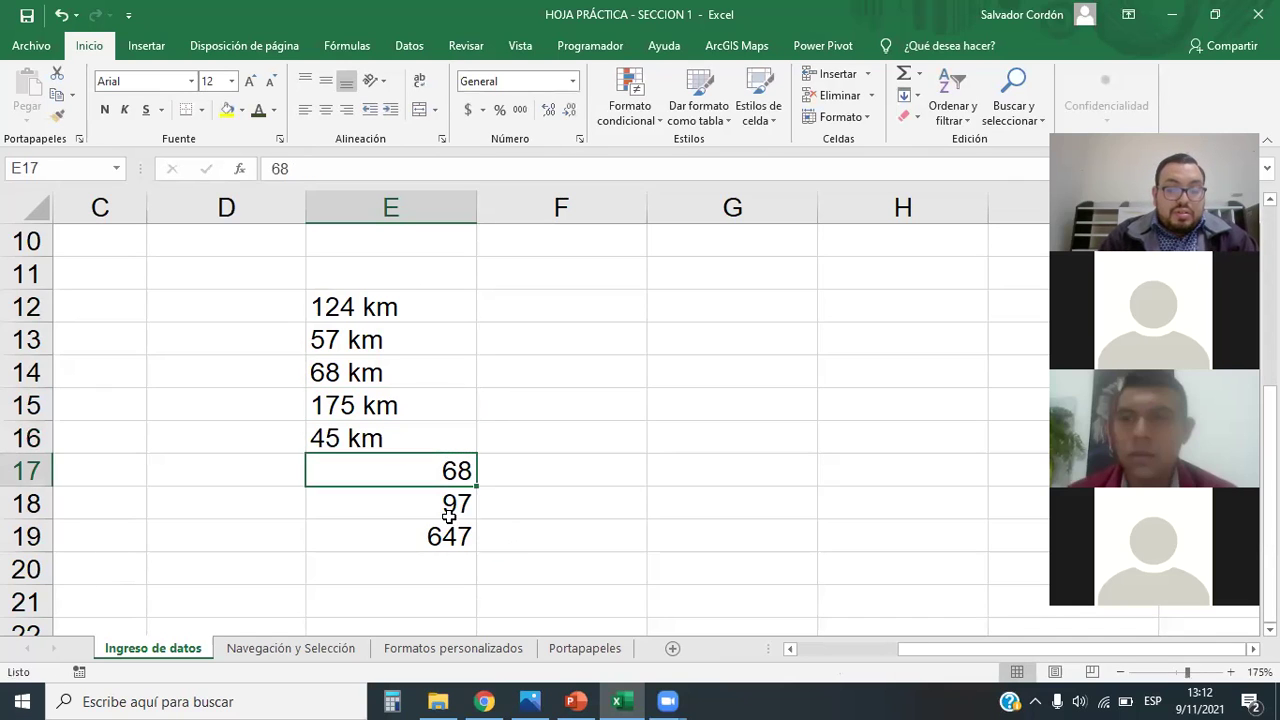
Step: Add km to E17:E19, making them 68 km, 97 km and 647 km
{"action": "double_click", "coordinate": [475, 473]}
{"action": "type", "text": "km"}
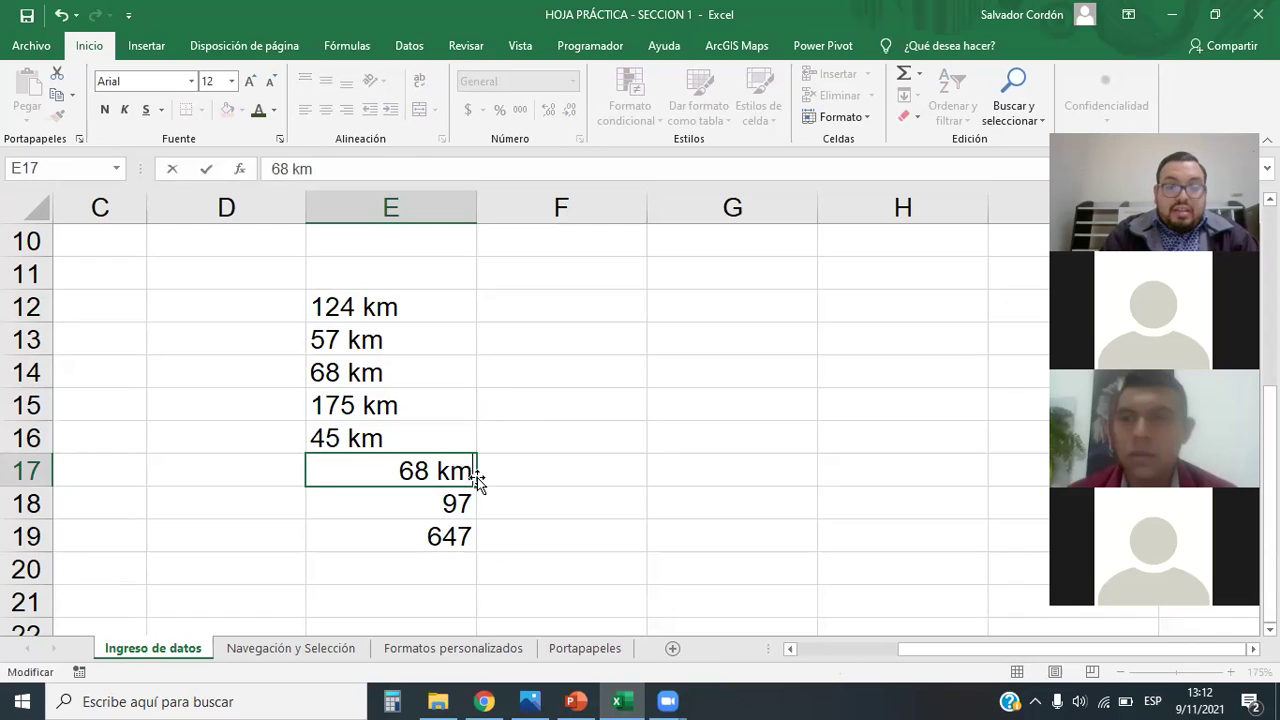
{"action": "key", "text": "Return"}
{"action": "double_click", "coordinate": [458, 503]}
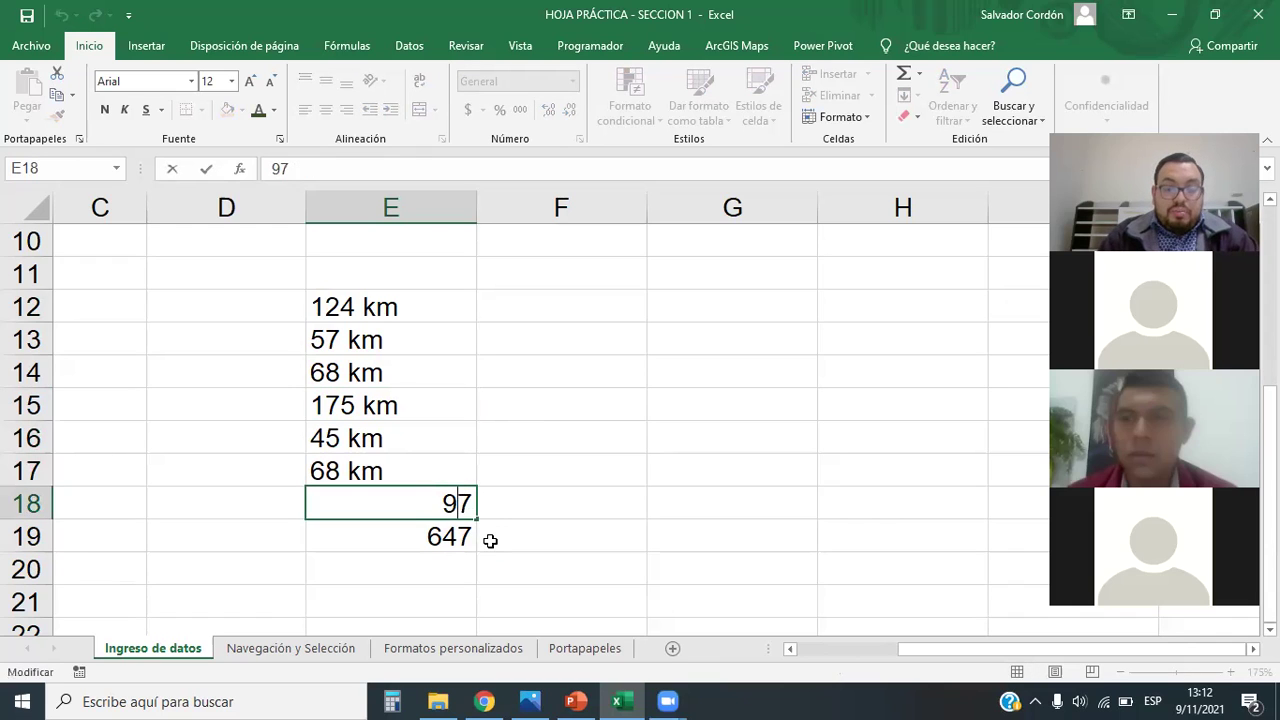
{"action": "type", "text": "km"}
{"action": "key", "text": "Return"}
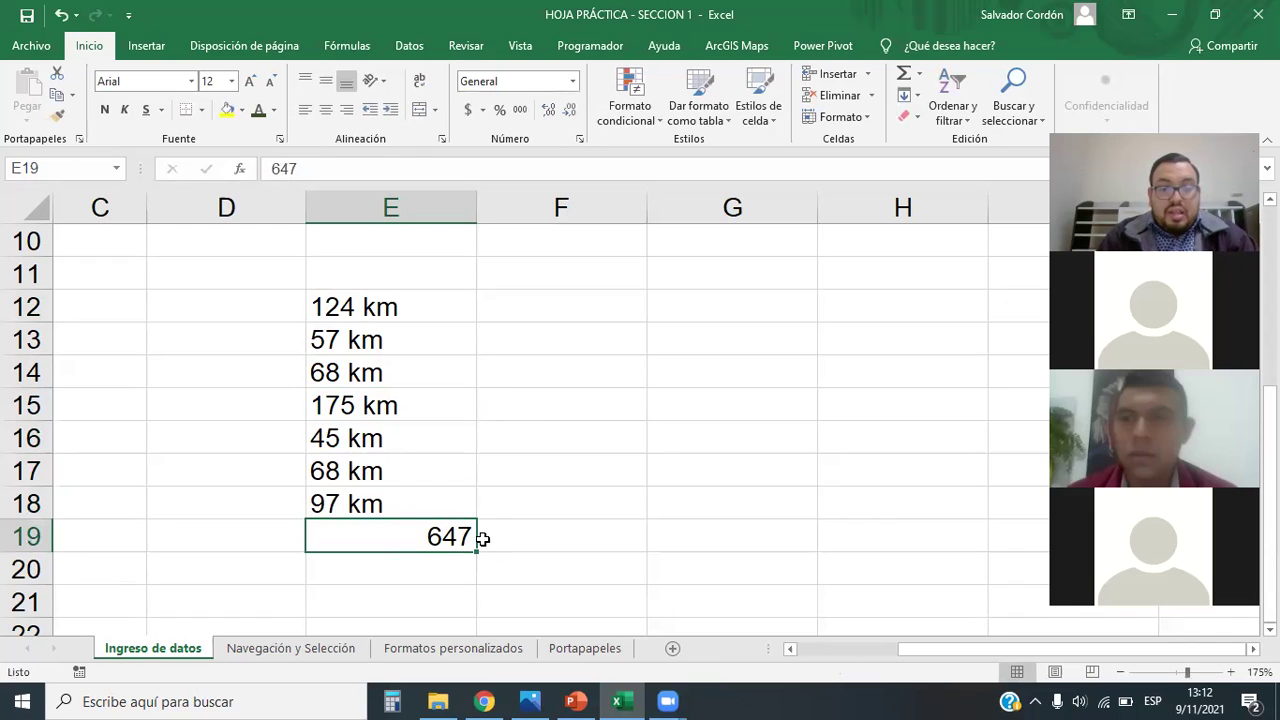
{"action": "double_click", "coordinate": [474, 538]}
{"action": "type", "text": "kn"}
{"action": "key", "text": "BackSpace"}
{"action": "type", "text": "m"}
{"action": "key", "text": "Return"}
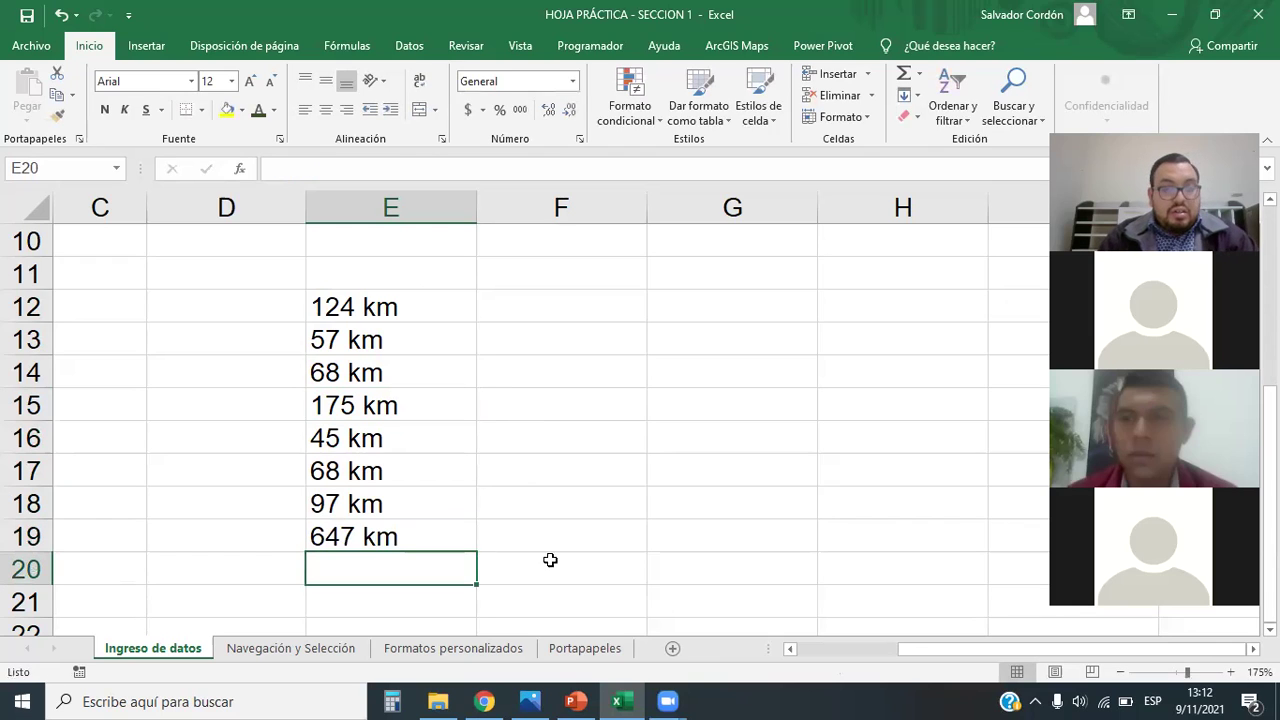
Step: Right-align the eight km entries in E12:E19, then select them again
{"action": "left_click_drag", "start_coordinate": [430, 306], "coordinate": [440, 531]}
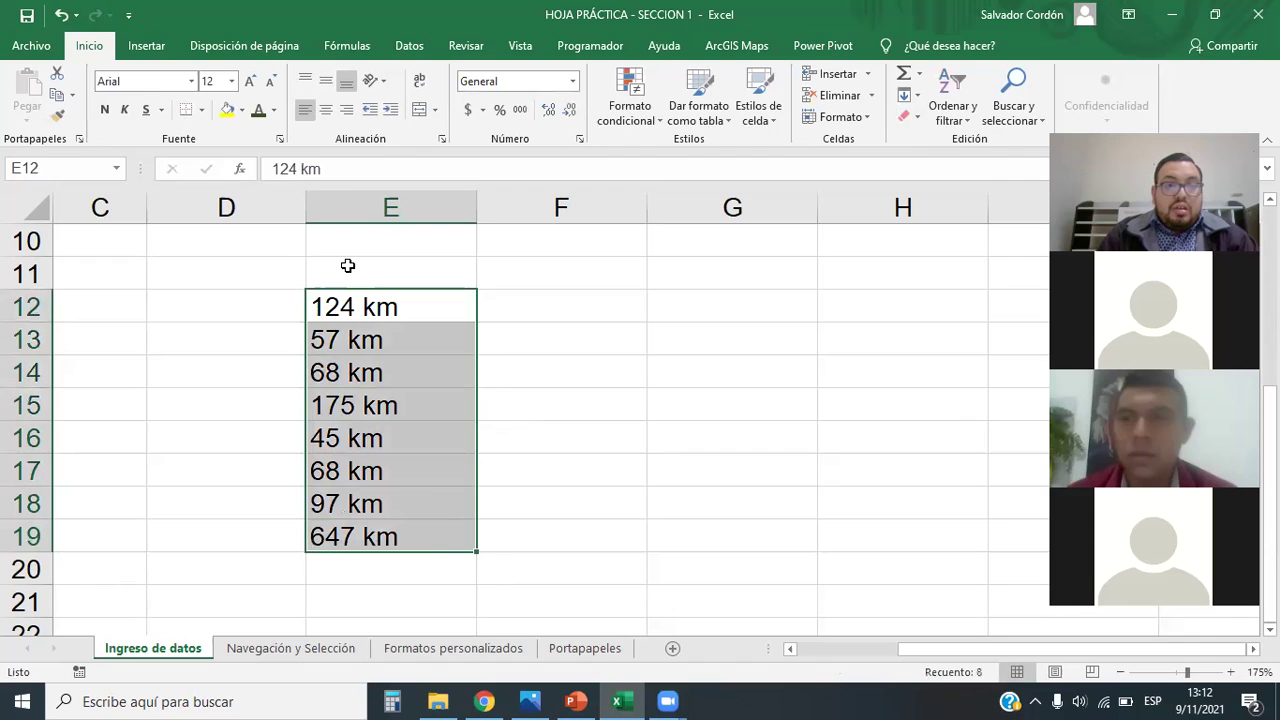
{"action": "left_click", "coordinate": [346, 110]}
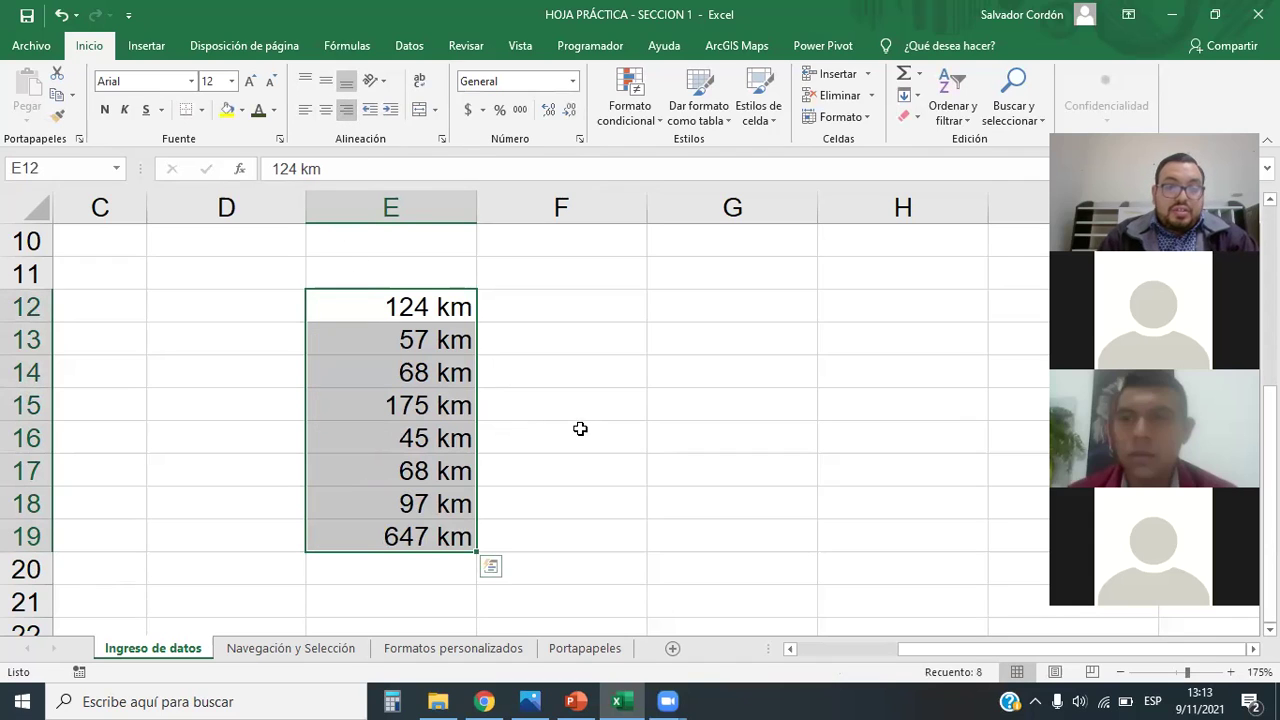
{"action": "left_click", "coordinate": [611, 421]}
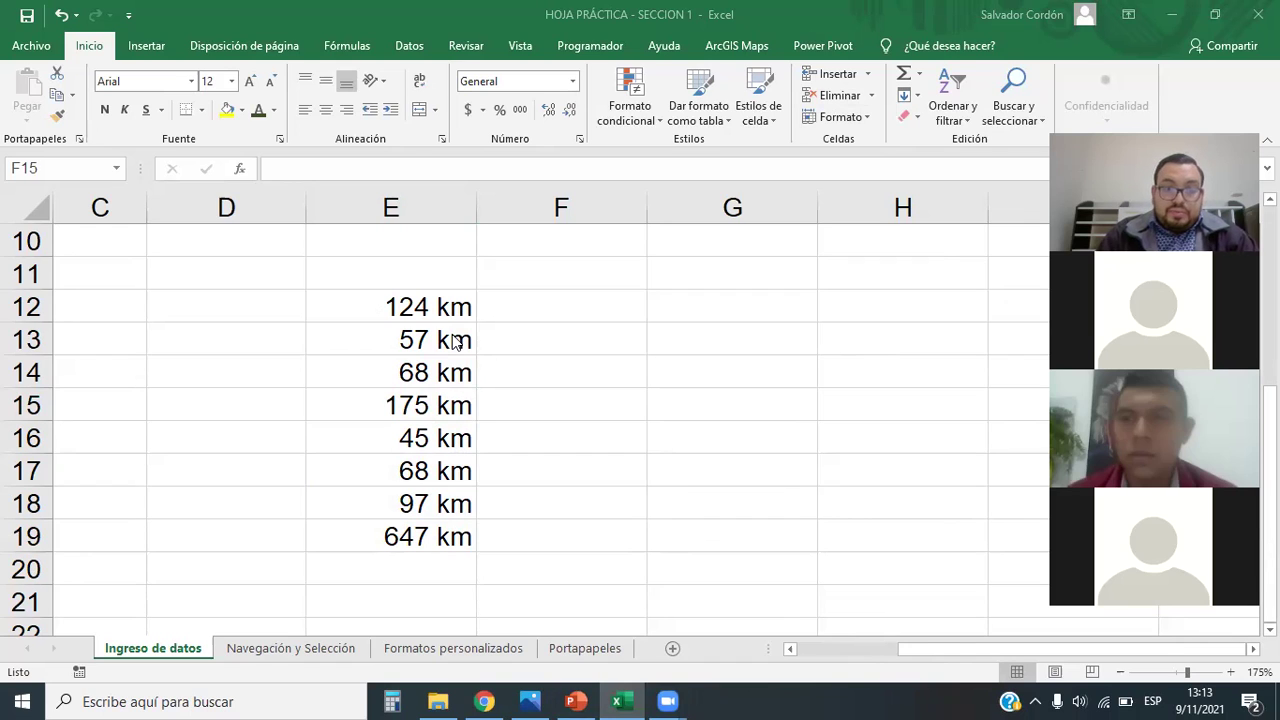
{"action": "left_click_drag", "start_coordinate": [411, 290], "coordinate": [397, 537]}
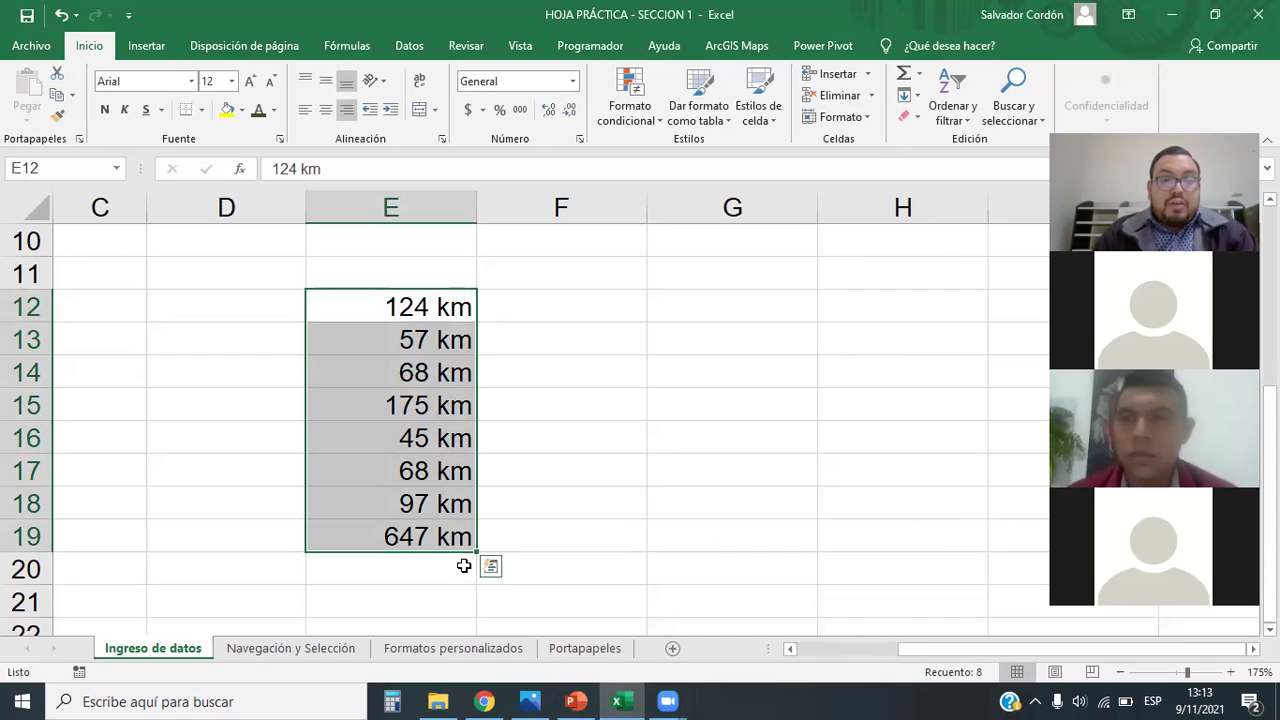
Step: Enter 145, 145 and 257 in G12:G14 and select them to see the 547 total
{"action": "left_click", "coordinate": [698, 310]}
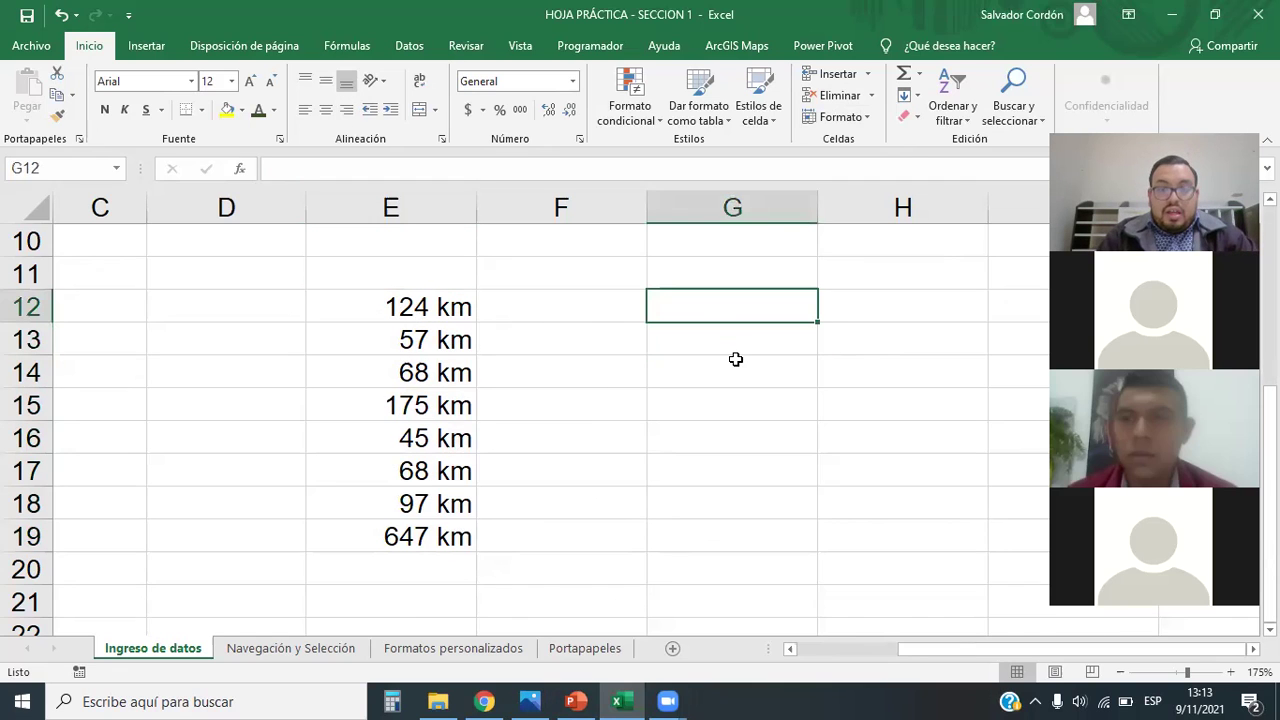
{"action": "type", "text": "145"}
{"action": "key", "text": "Return"}
{"action": "type", "text": "145"}
{"action": "key", "text": "Return"}
{"action": "type", "text": "257"}
{"action": "key", "text": "Return"}
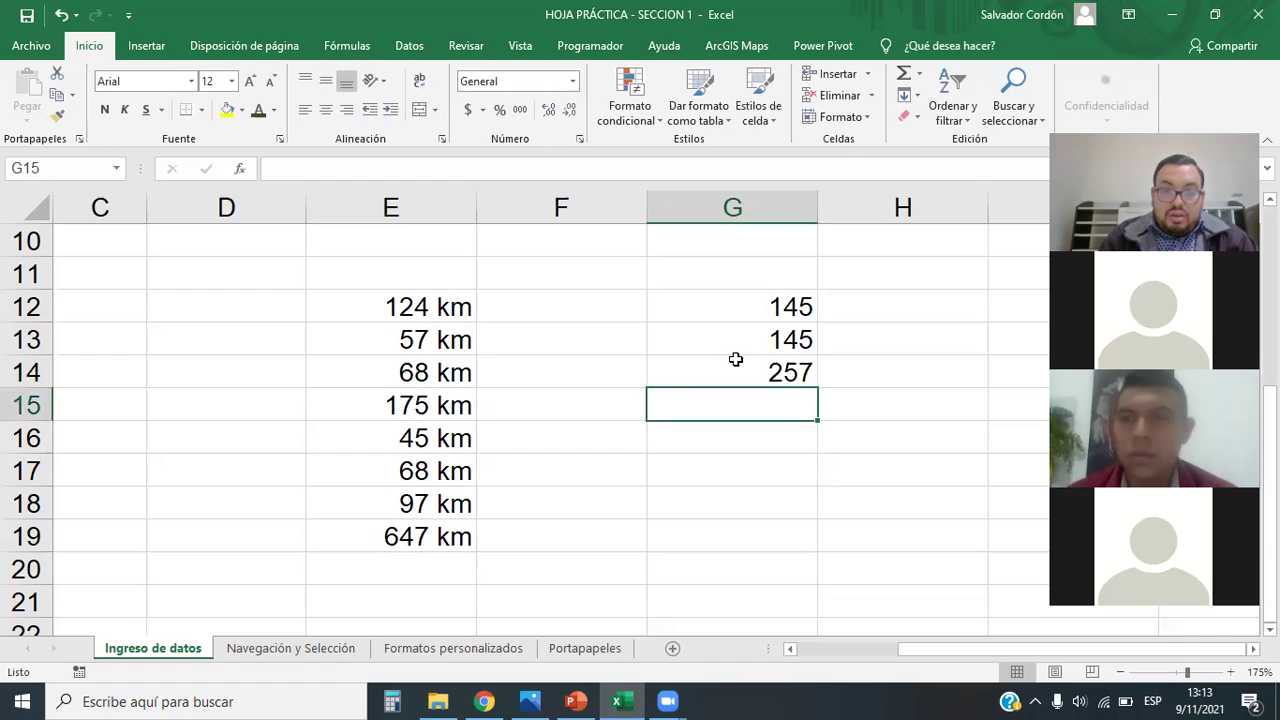
{"action": "left_click_drag", "start_coordinate": [760, 312], "coordinate": [778, 370]}
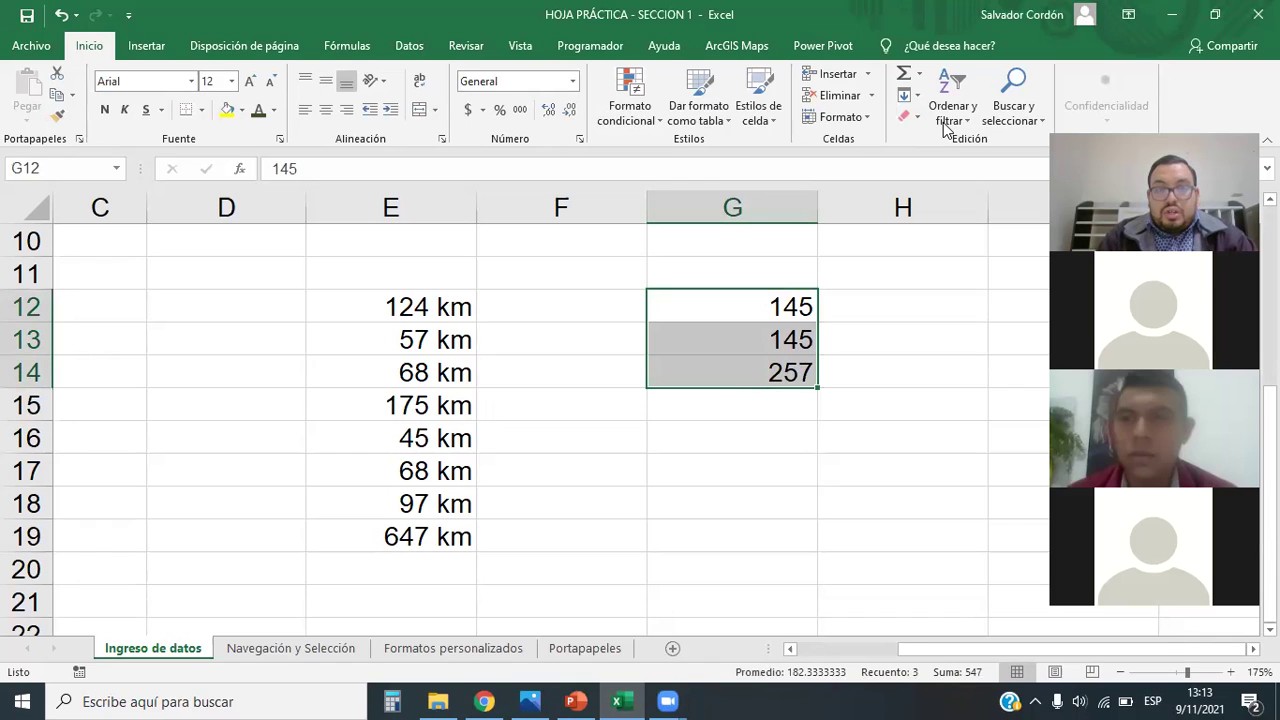
{"action": "left_click_drag", "start_coordinate": [718, 658], "coordinate": [994, 690]}
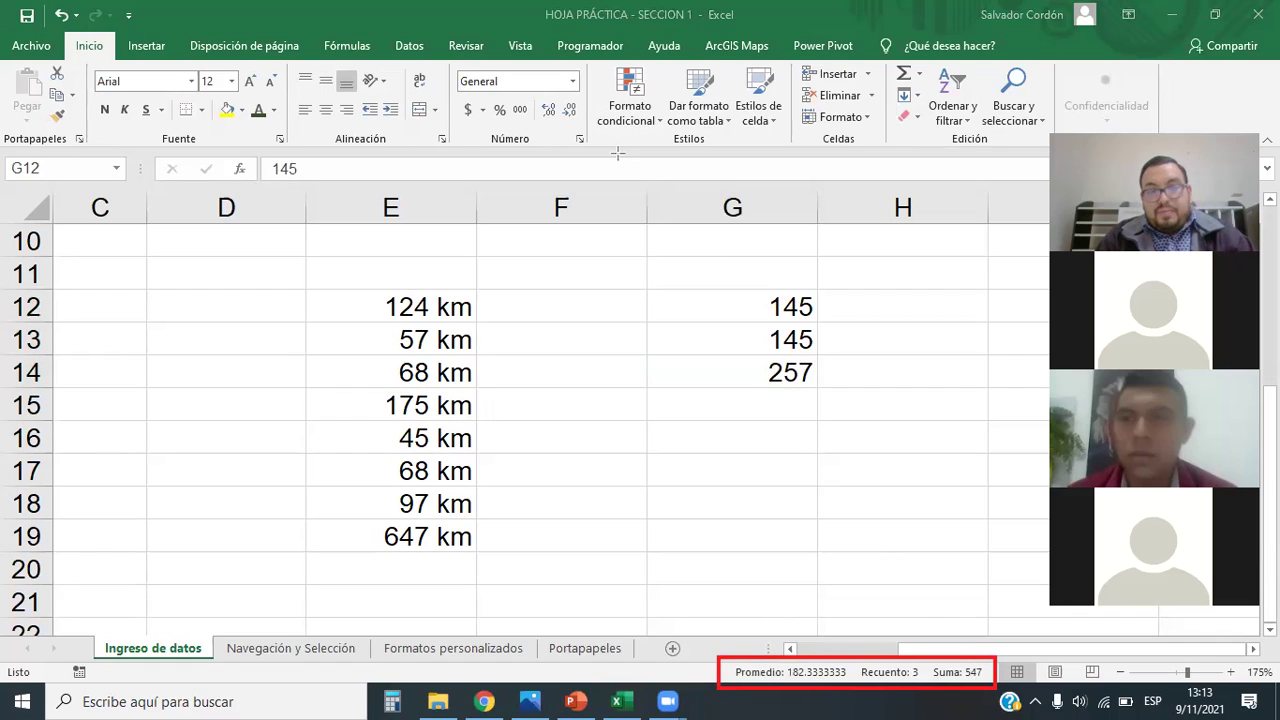
{"action": "mouse_move", "coordinate": [929, 653]}
{"action": "left_mouse_down"}
{"action": "mouse_move", "coordinate": [771, 309]}
{"action": "mouse_move", "coordinate": [818, 388]}
{"action": "left_mouse_up"}
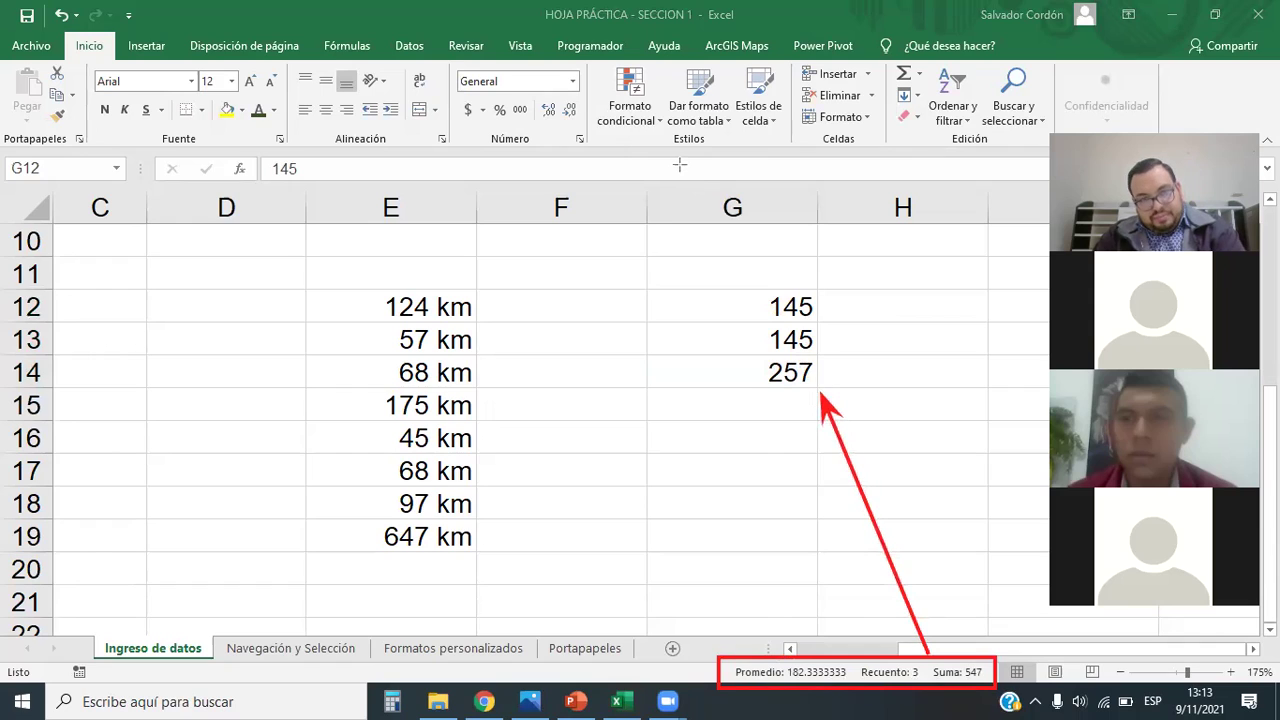
{"action": "left_click_drag", "start_coordinate": [720, 274], "coordinate": [823, 394]}
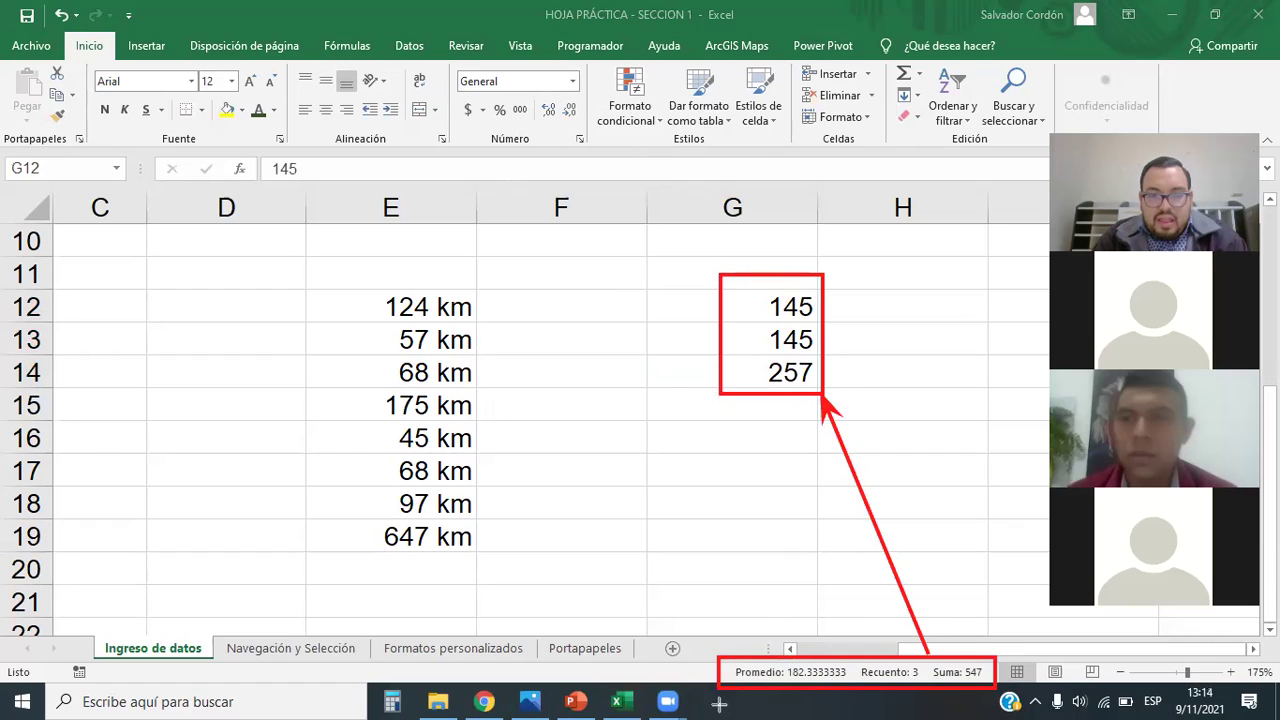
{"action": "mouse_move", "coordinate": [742, 658]}
{"action": "left_mouse_down"}
{"action": "mouse_move", "coordinate": [588, 544]}
{"action": "mouse_move", "coordinate": [491, 438]}
{"action": "left_mouse_up"}
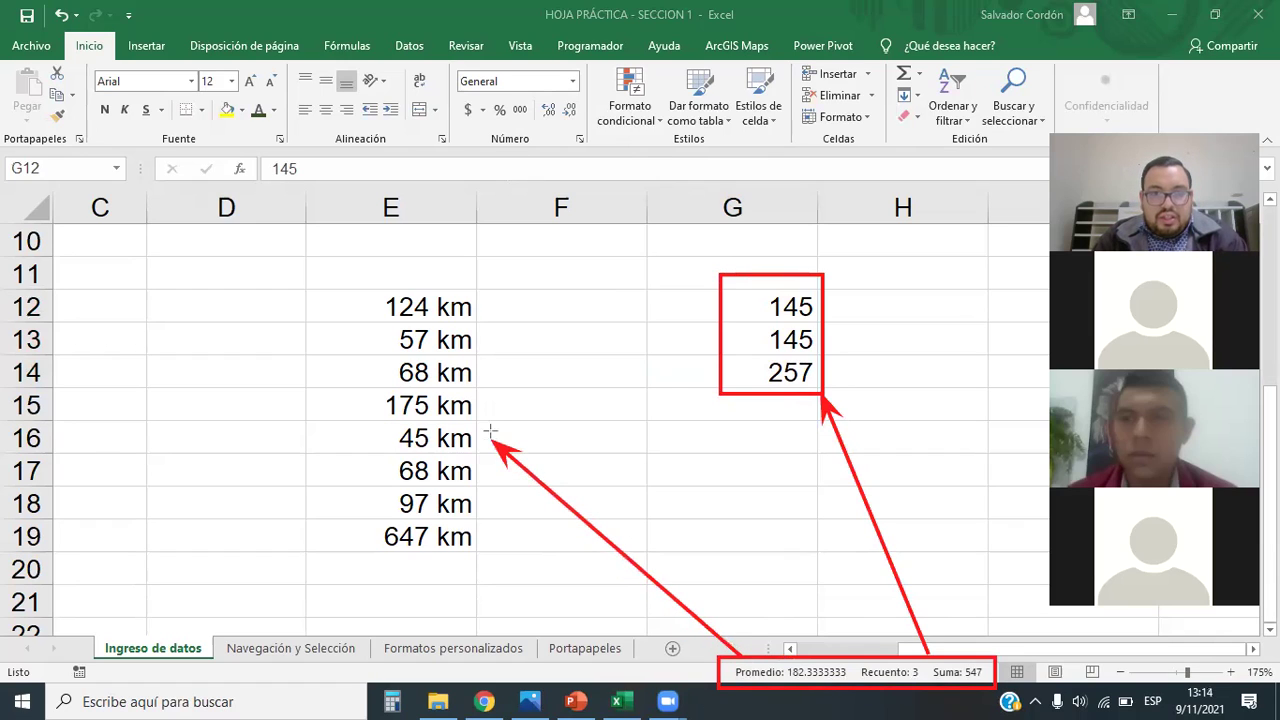
{"action": "mouse_move", "coordinate": [357, 274]}
{"action": "left_mouse_down"}
{"action": "mouse_move", "coordinate": [380, 443]}
{"action": "mouse_move", "coordinate": [494, 568]}
{"action": "left_mouse_up"}
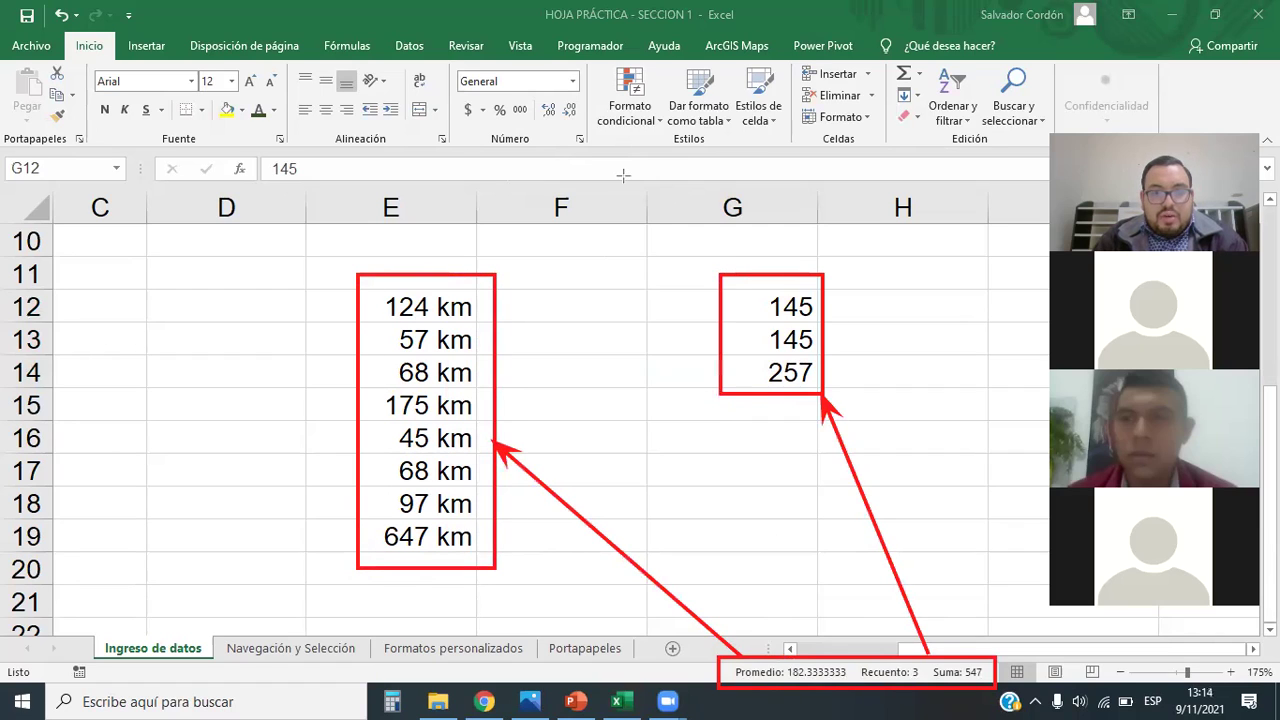
{"action": "left_click", "coordinate": [377, 349]}
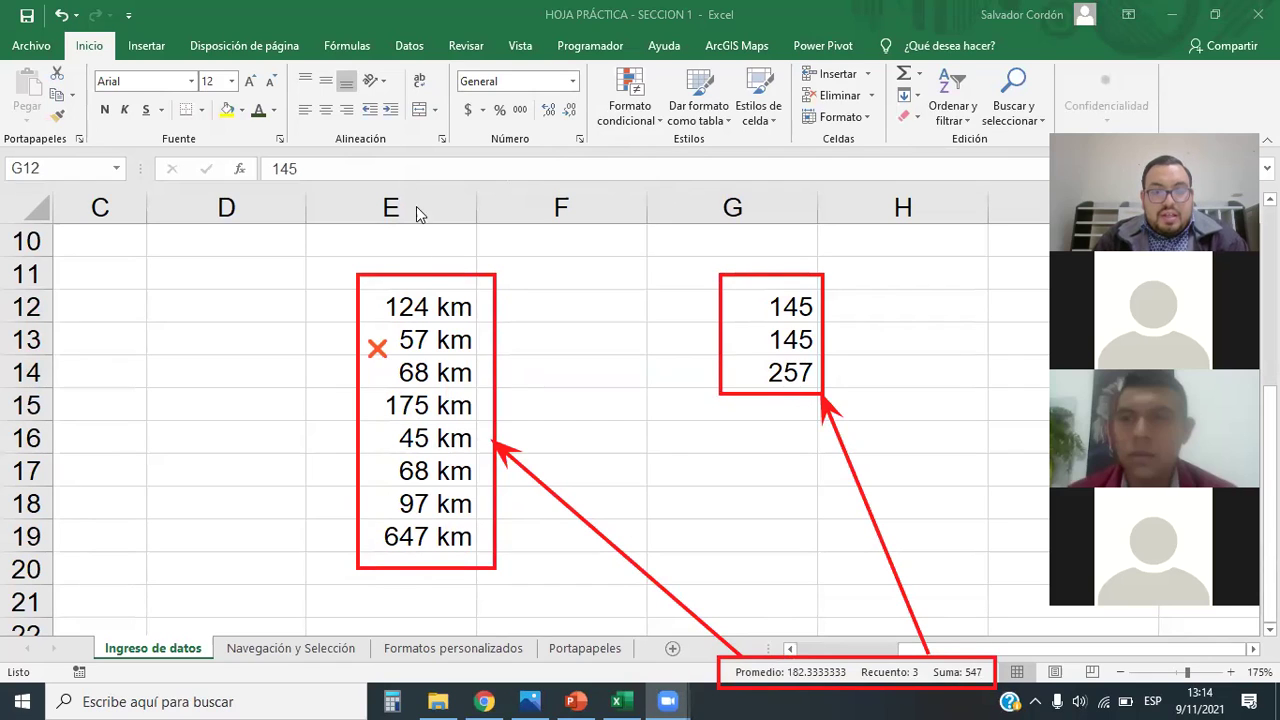
{"action": "left_click", "coordinate": [744, 302]}
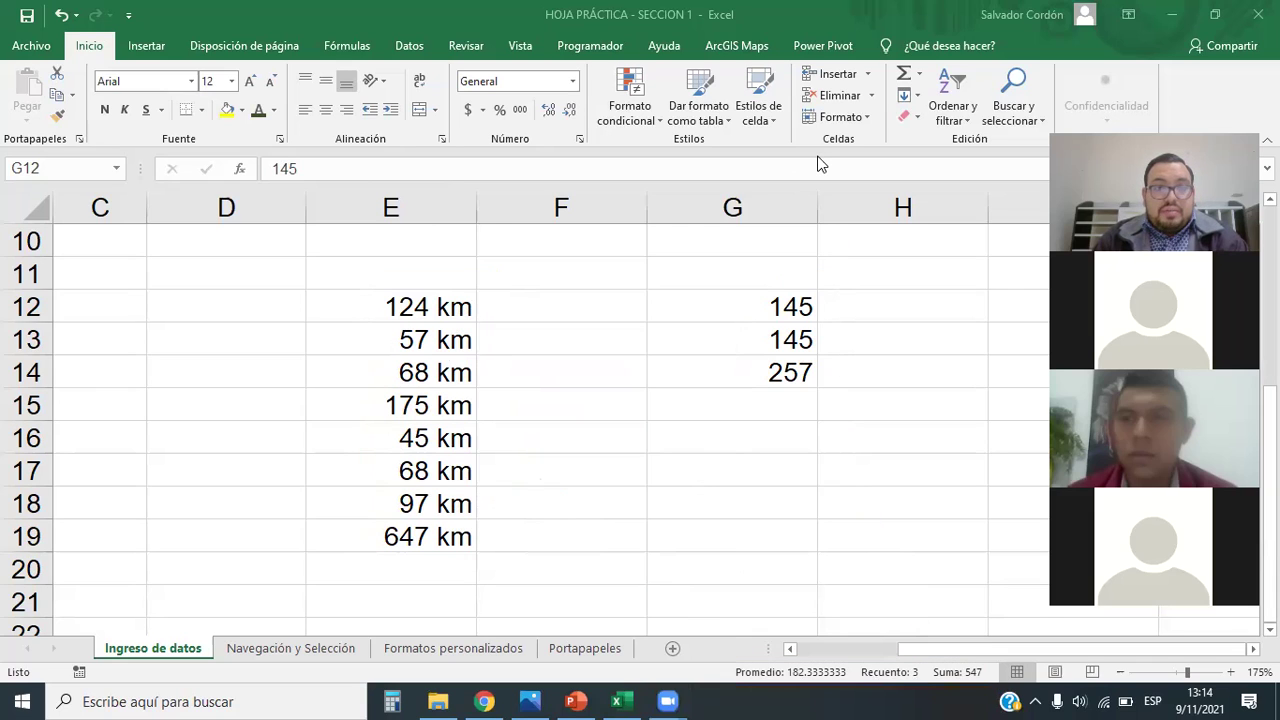
Step: Clear the numbers from G12:G14
{"action": "left_click_drag", "start_coordinate": [780, 305], "coordinate": [780, 370]}
{"action": "left_click", "coordinate": [777, 303]}
{"action": "left_click_drag", "start_coordinate": [777, 303], "coordinate": [780, 377]}
{"action": "key", "text": "Delete"}
{"action": "left_click", "coordinate": [791, 464]}
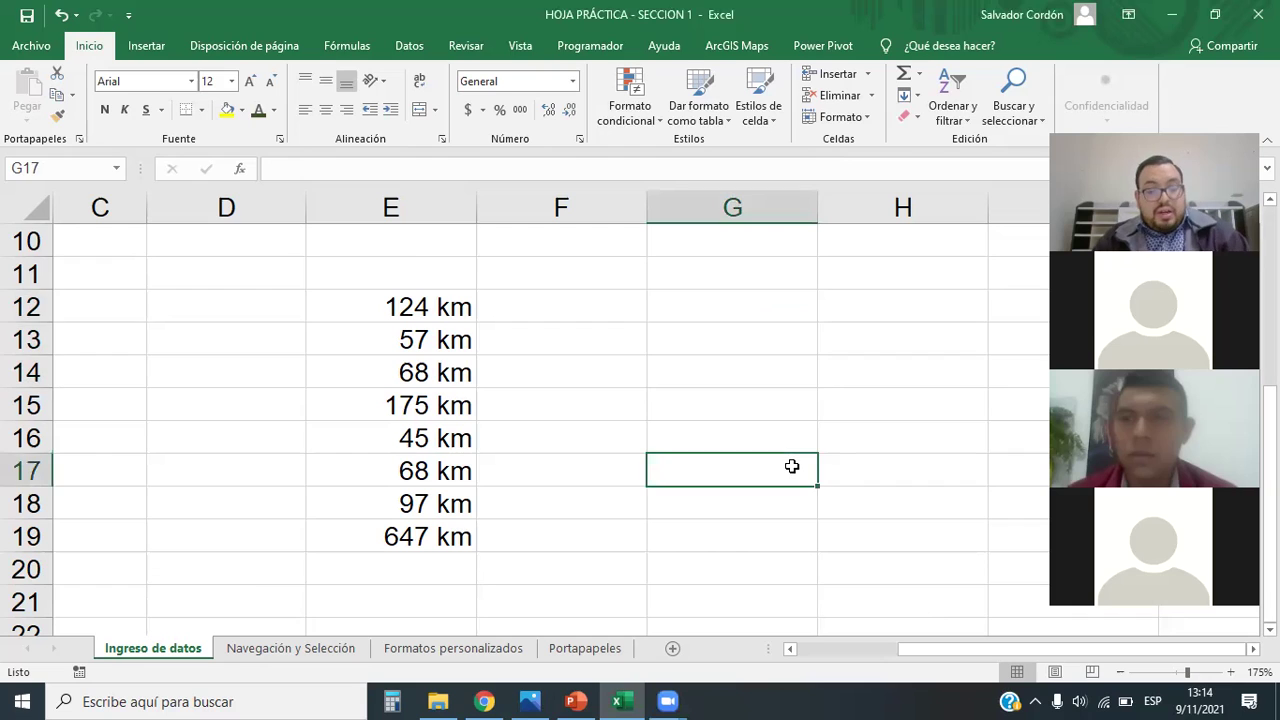
Step: Undo the km edits so E12:E19 hold plain numbers 124 to 647, then select them
{"action": "key", "text": "ctrl+z"}
{"action": "key", "text": "ctrl+z"}
{"action": "key", "text": "ctrl+z"}
{"action": "key", "text": "ctrl+z"}
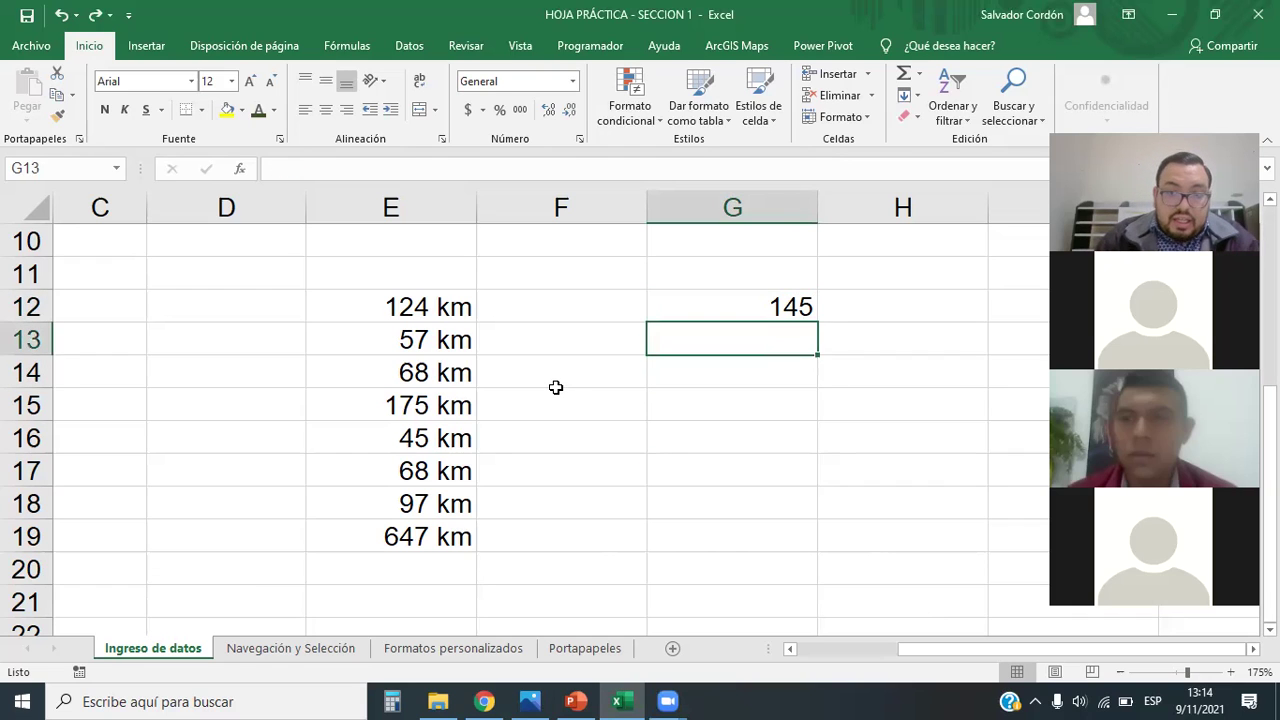
{"action": "key", "text": "ctrl+z"}
{"action": "key", "text": "ctrl+z"}
{"action": "key", "text": "ctrl+z"}
{"action": "key", "text": "ctrl+z"}
{"action": "key", "text": "ctrl+z"}
{"action": "key", "text": "ctrl+z"}
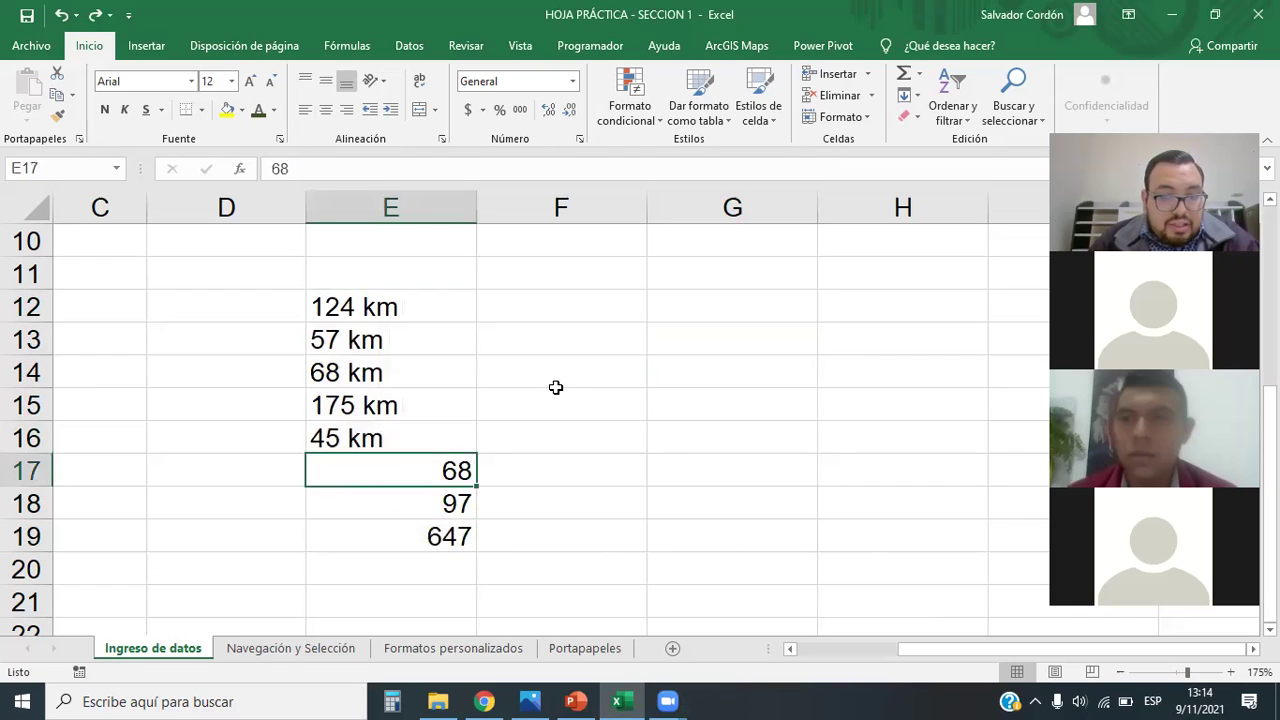
{"action": "key", "text": "ctrl+z"}
{"action": "key", "text": "ctrl+z"}
{"action": "key", "text": "ctrl+z"}
{"action": "key", "text": "ctrl+z"}
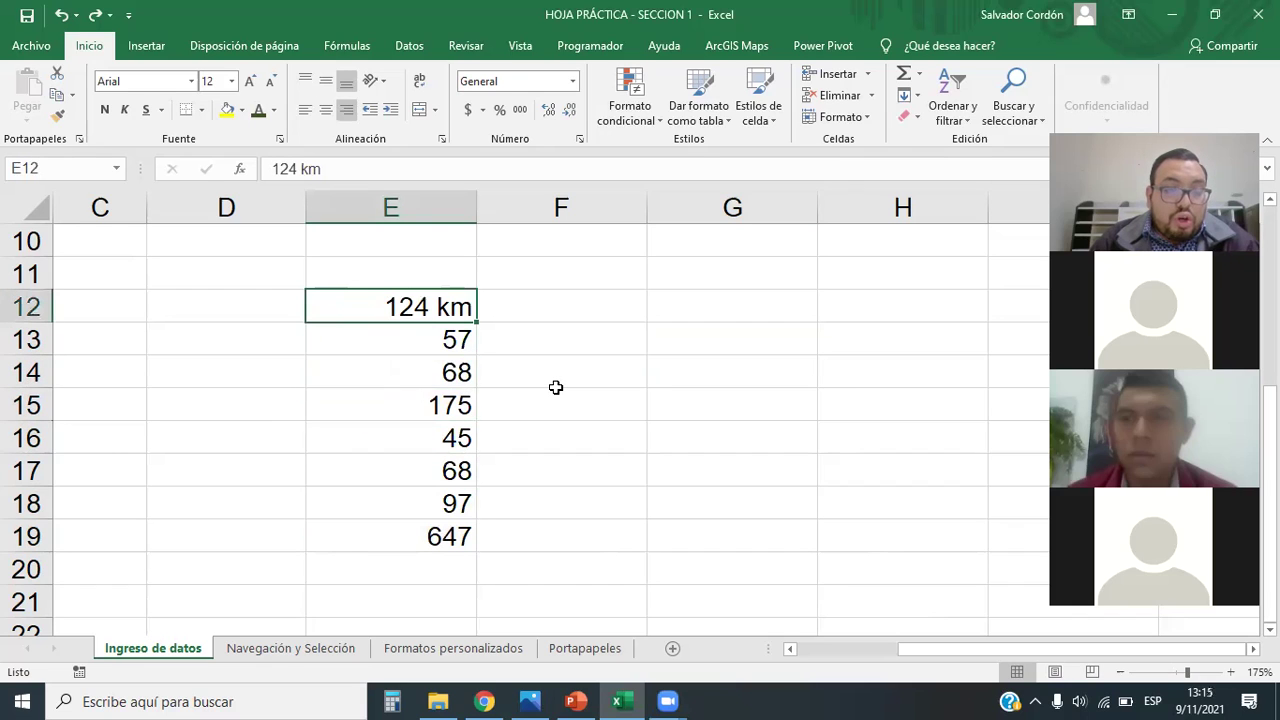
{"action": "key", "text": "ctrl+z"}
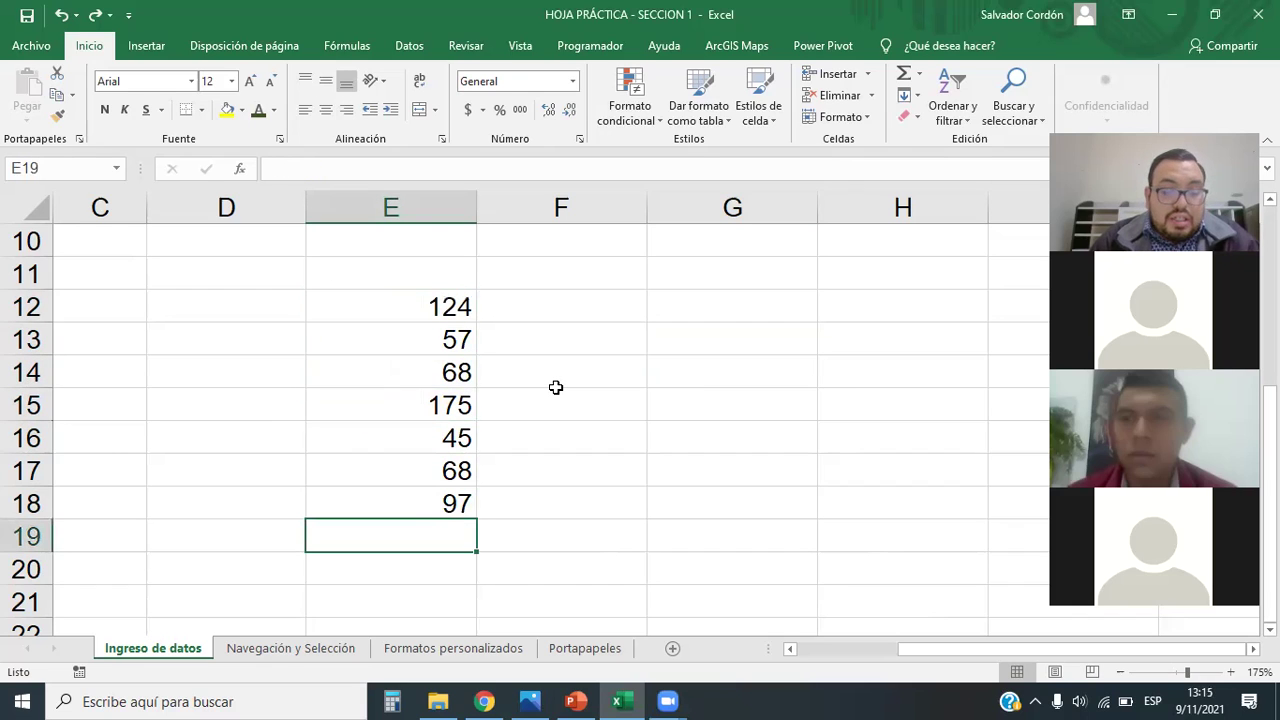
{"action": "key", "text": "ctrl+y"}
{"action": "left_click", "coordinate": [581, 415]}
{"action": "left_click", "coordinate": [771, 372]}
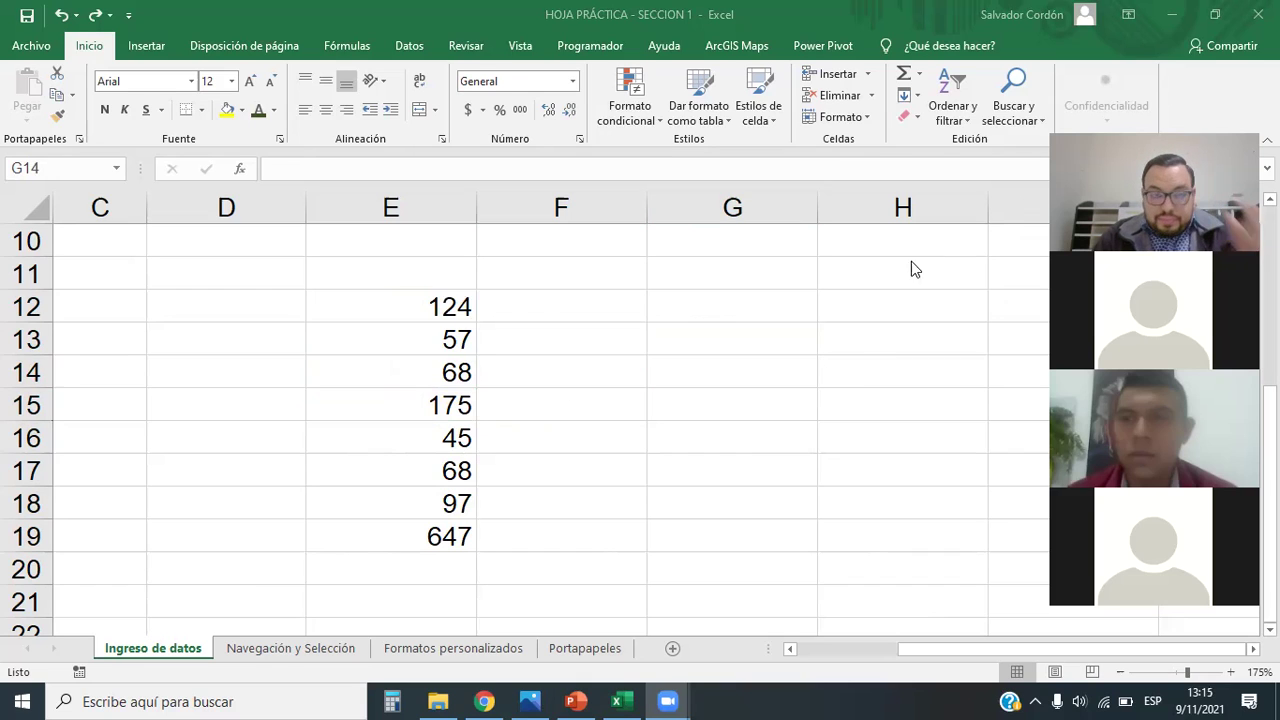
{"action": "left_click_drag", "start_coordinate": [434, 300], "coordinate": [443, 562]}
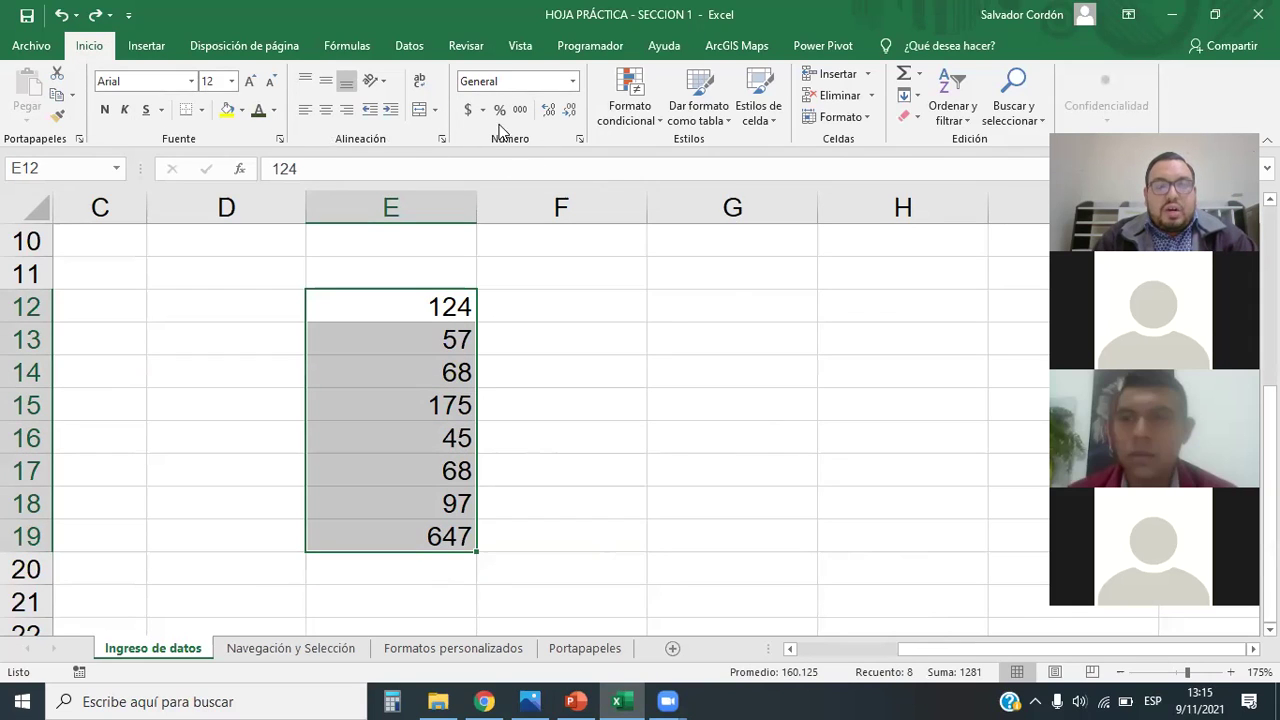
Step: Open the Number Format dropdown for the selected numbers in E12:E19
{"action": "left_click", "coordinate": [572, 83]}
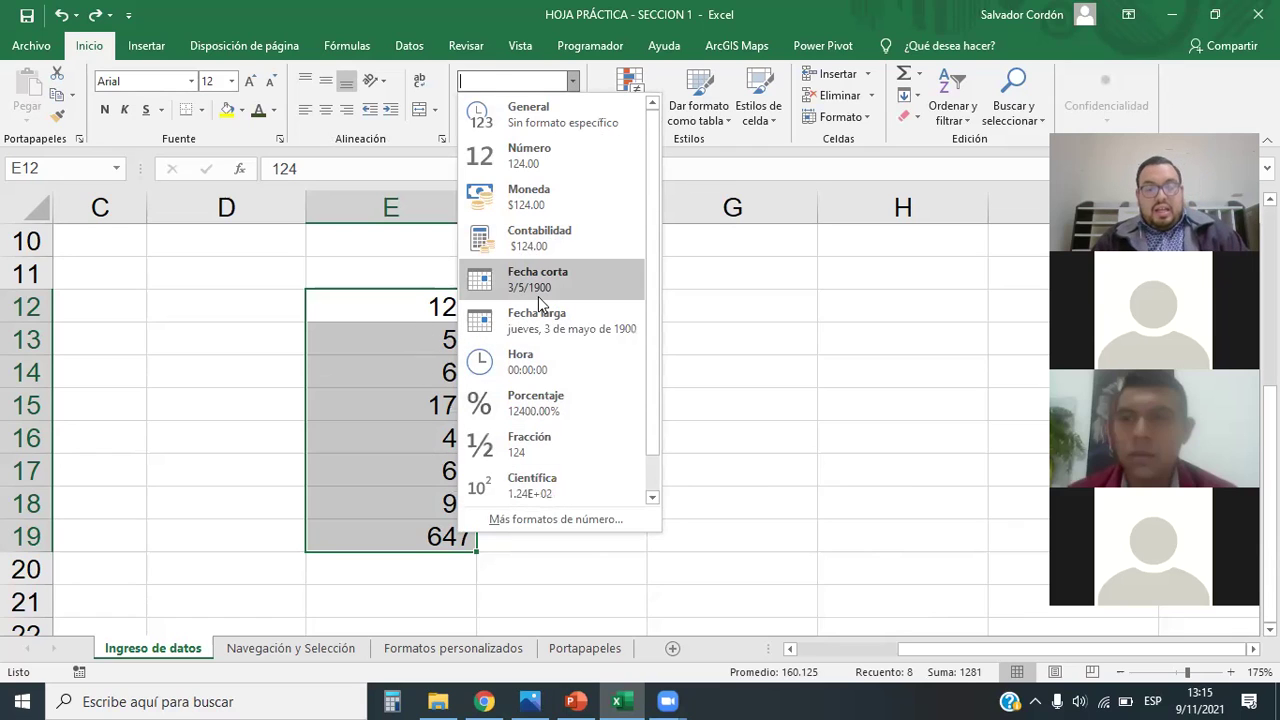
Step: Open Más formatos de número, choose the Personalizada category and pick the 0 code
{"action": "left_click", "coordinate": [532, 521]}
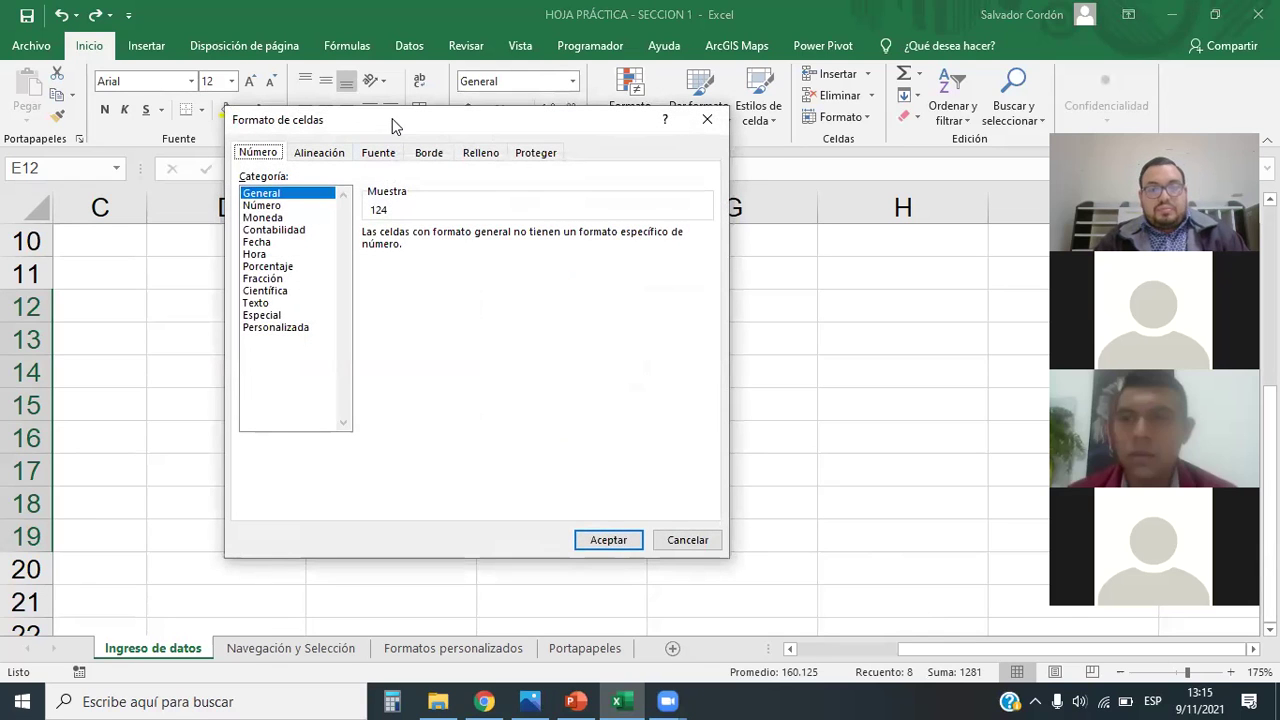
{"action": "left_click_drag", "start_coordinate": [392, 125], "coordinate": [677, 181]}
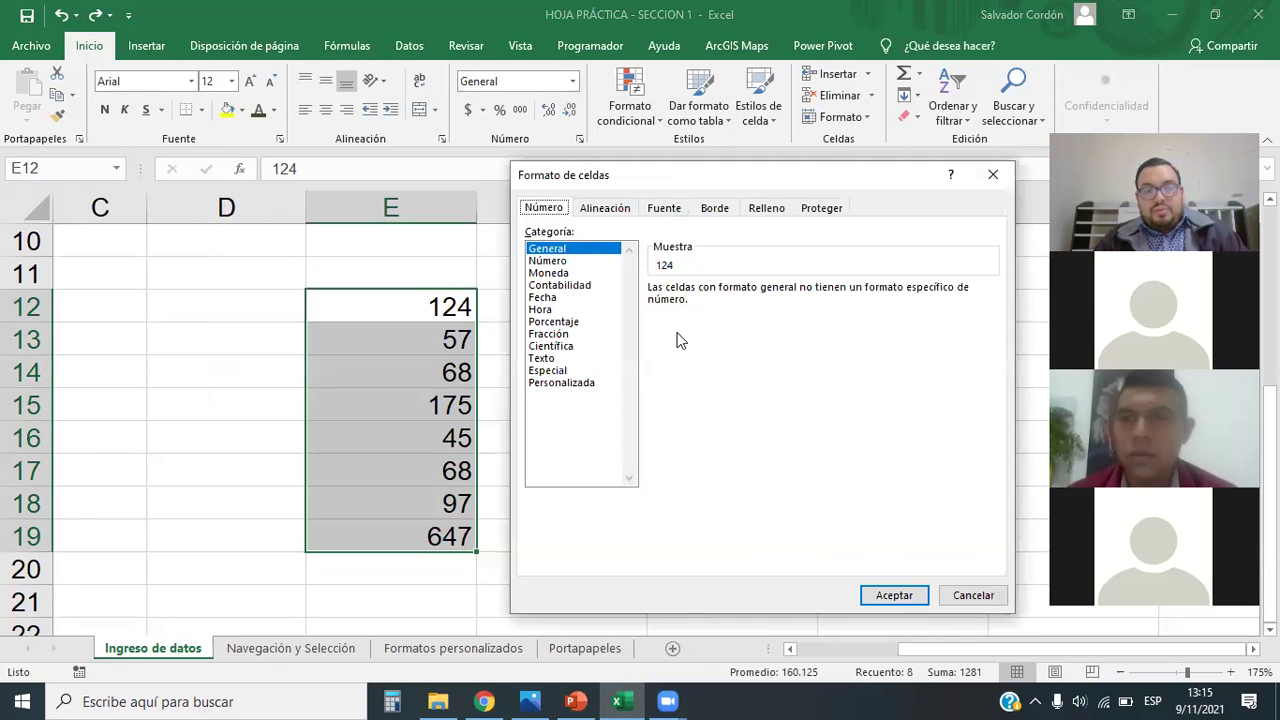
{"action": "left_click", "coordinate": [562, 383]}
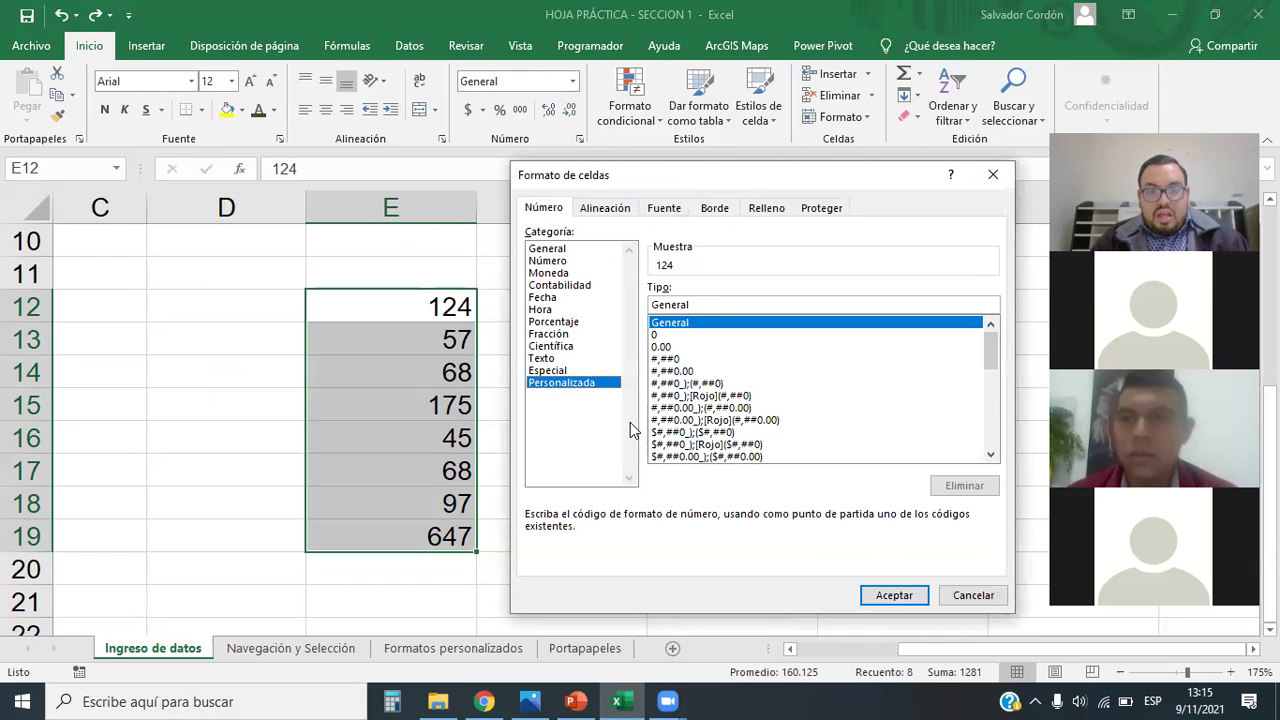
{"action": "left_click_drag", "start_coordinate": [995, 341], "coordinate": [994, 340]}
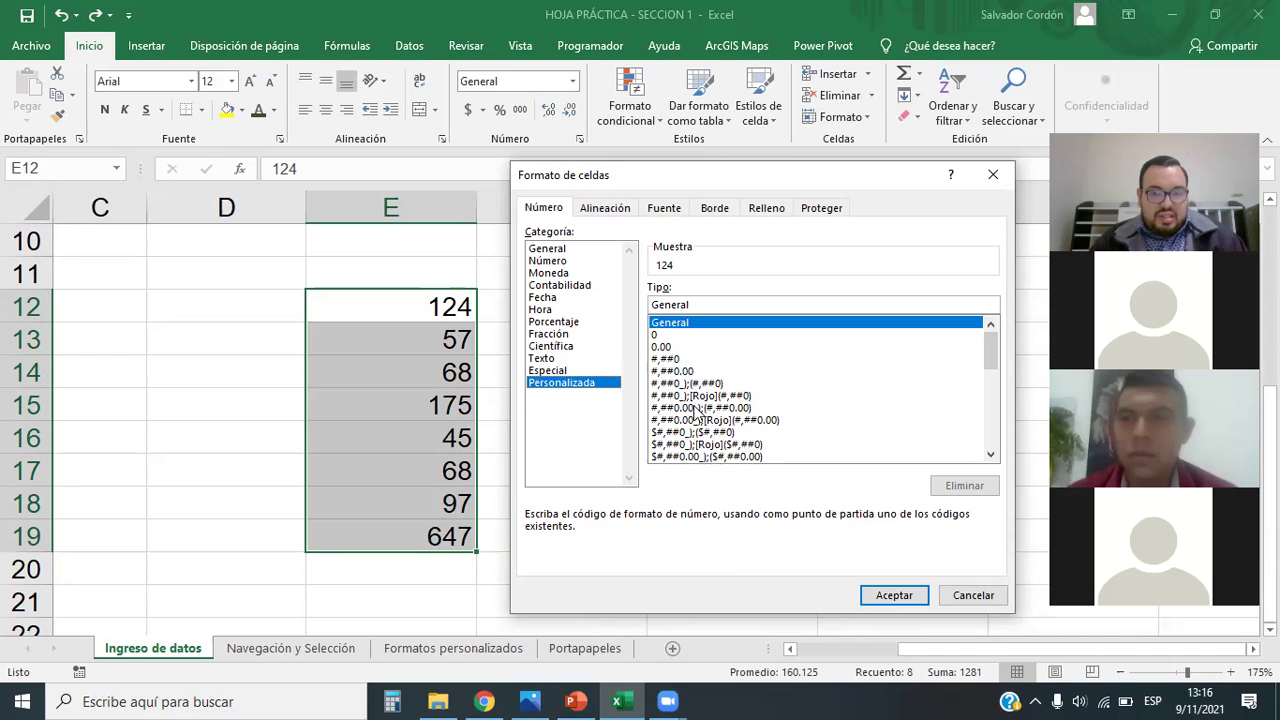
{"action": "left_click", "coordinate": [662, 335]}
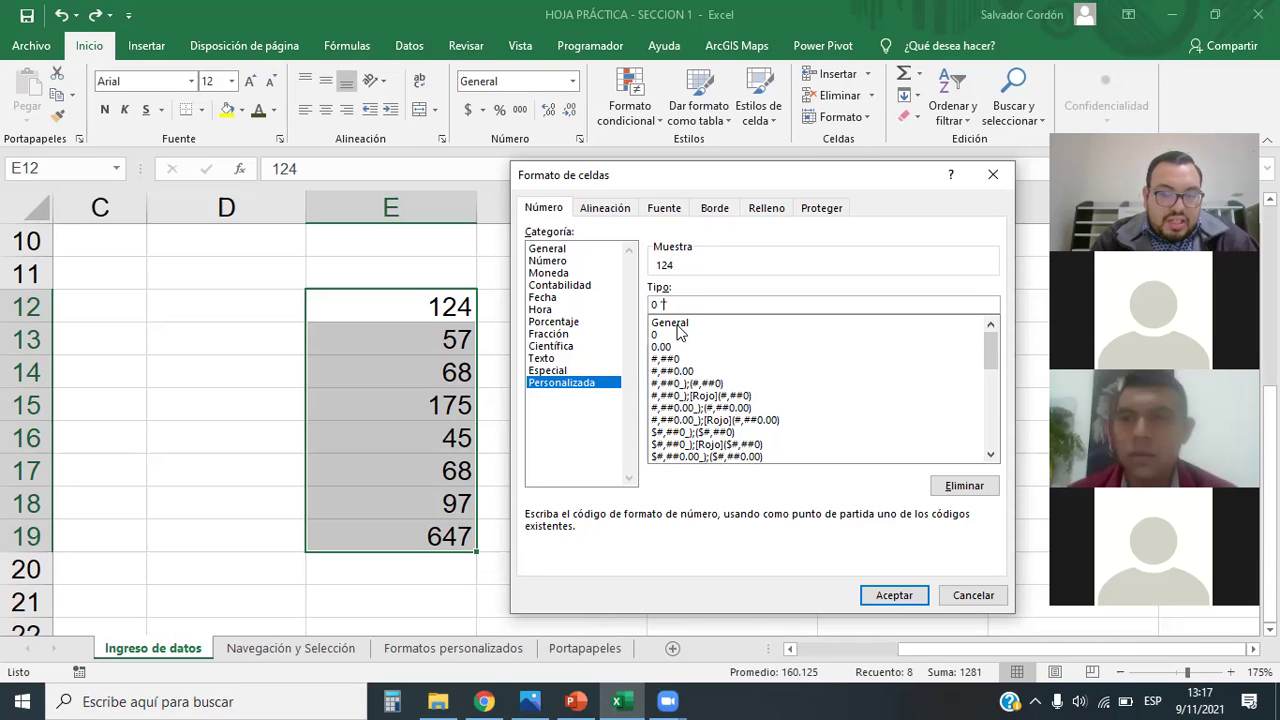
Step: Complete the custom code as 0 "Km" and apply it to E12:E19
{"action": "type", "text": "Km"}
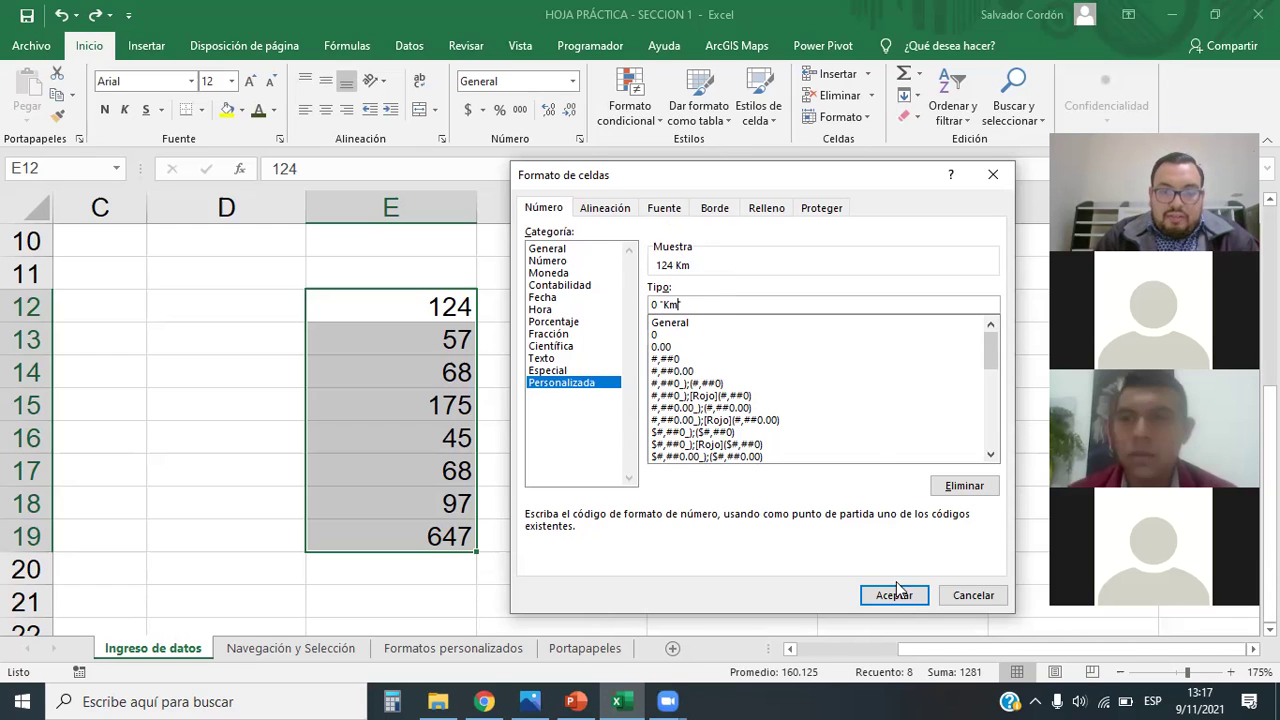
{"action": "type", "text": "\""}
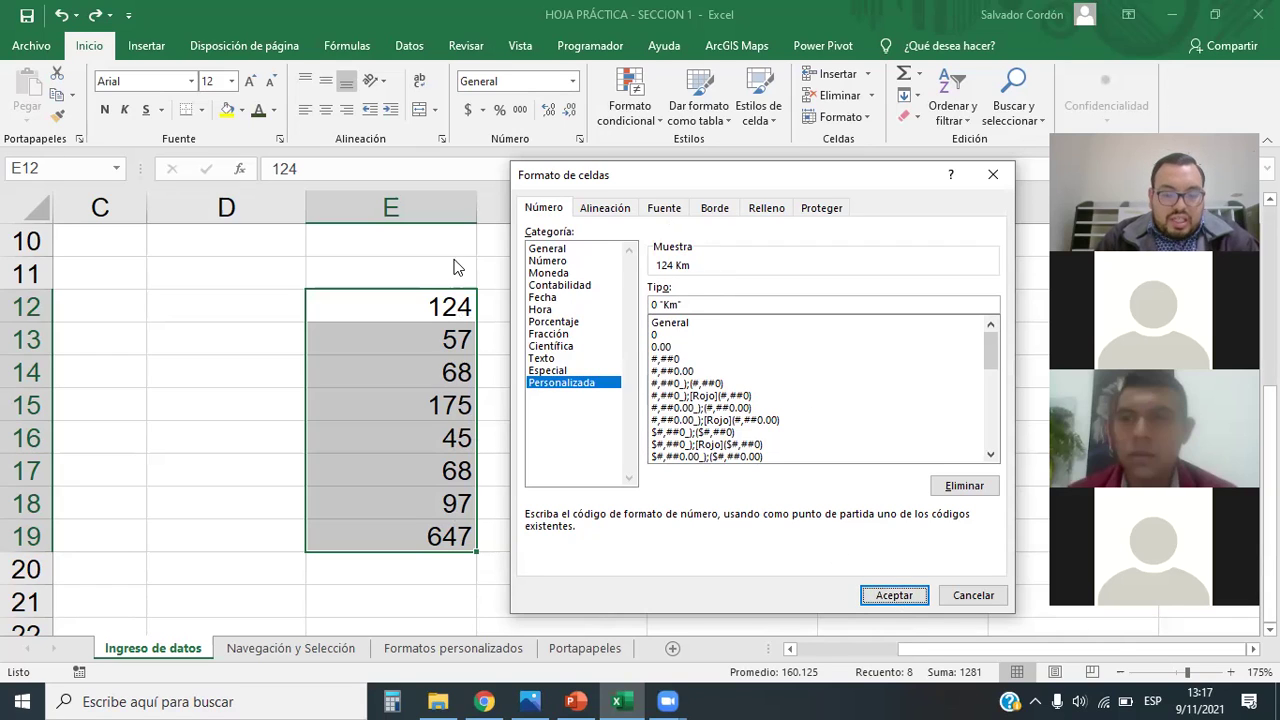
{"action": "left_click", "coordinate": [896, 598]}
{"action": "left_click", "coordinate": [683, 464]}
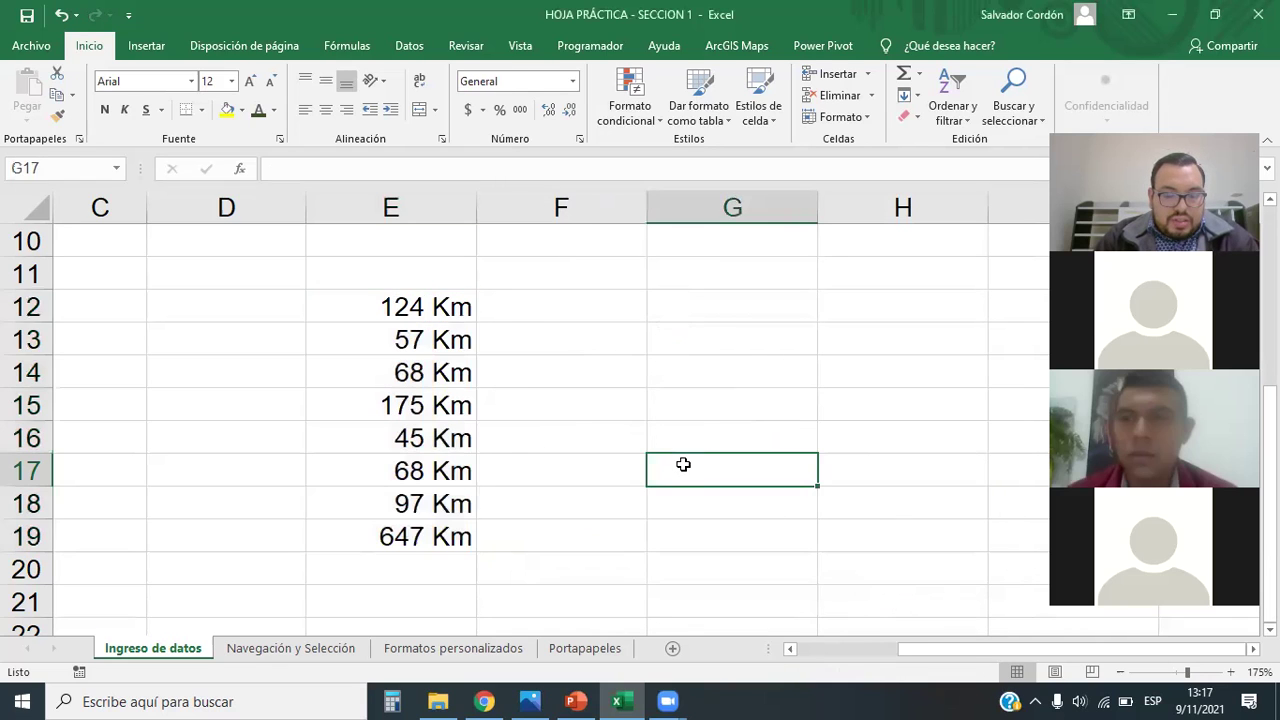
{"action": "left_click_drag", "start_coordinate": [443, 300], "coordinate": [451, 534]}
{"action": "left_click", "coordinate": [593, 509]}
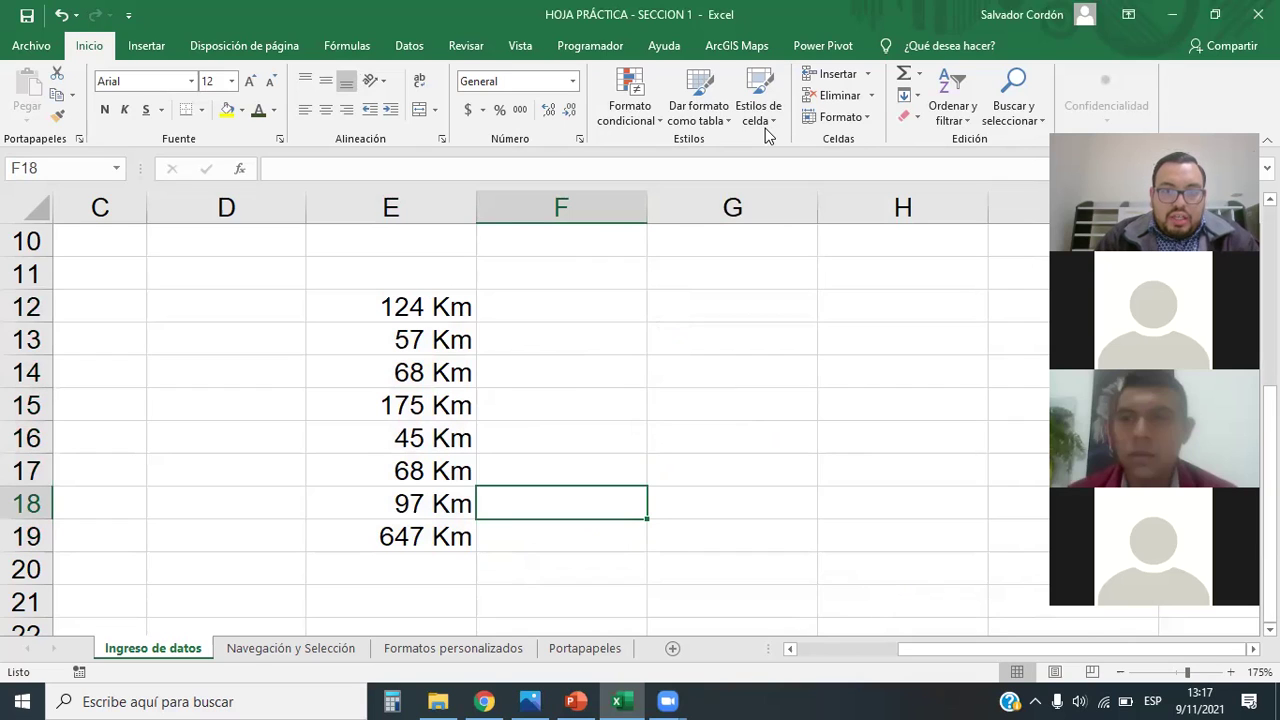
{"action": "mouse_move", "coordinate": [319, 280]}
{"action": "left_mouse_down"}
{"action": "mouse_move", "coordinate": [503, 524]}
{"action": "mouse_move", "coordinate": [501, 570]}
{"action": "left_mouse_up"}
{"action": "mouse_move", "coordinate": [687, 652]}
{"action": "left_mouse_down"}
{"action": "mouse_move", "coordinate": [738, 670]}
{"action": "mouse_move", "coordinate": [1020, 692]}
{"action": "left_mouse_up"}
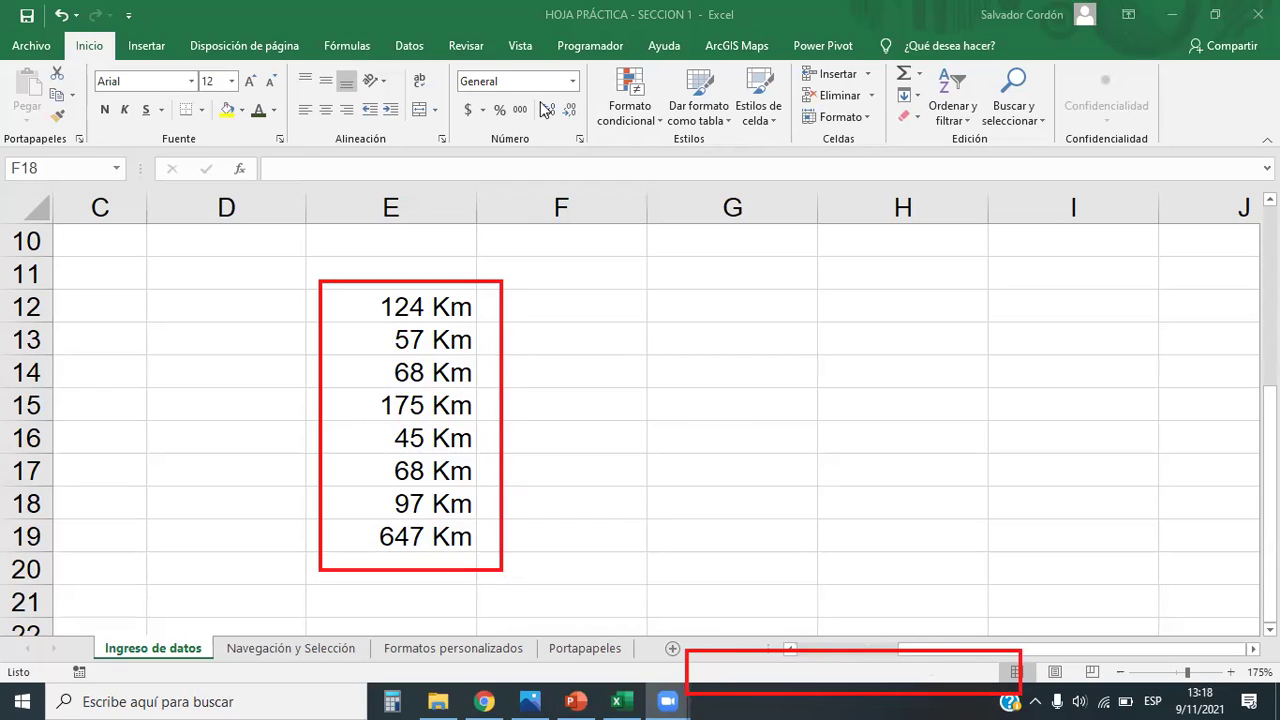
{"action": "left_click_drag", "start_coordinate": [438, 306], "coordinate": [410, 537]}
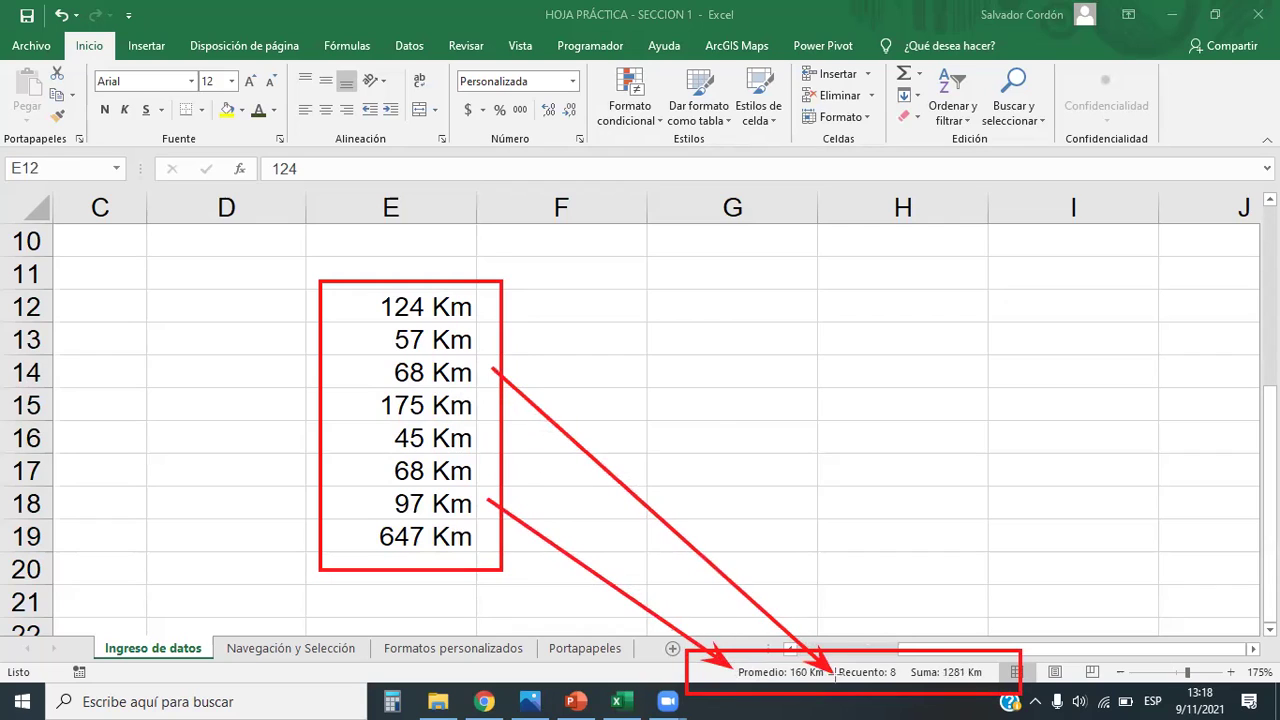
{"action": "mouse_move", "coordinate": [488, 322]}
{"action": "left_mouse_down"}
{"action": "mouse_move", "coordinate": [808, 546]}
{"action": "mouse_move", "coordinate": [886, 668]}
{"action": "mouse_move", "coordinate": [903, 670]}
{"action": "left_mouse_up"}
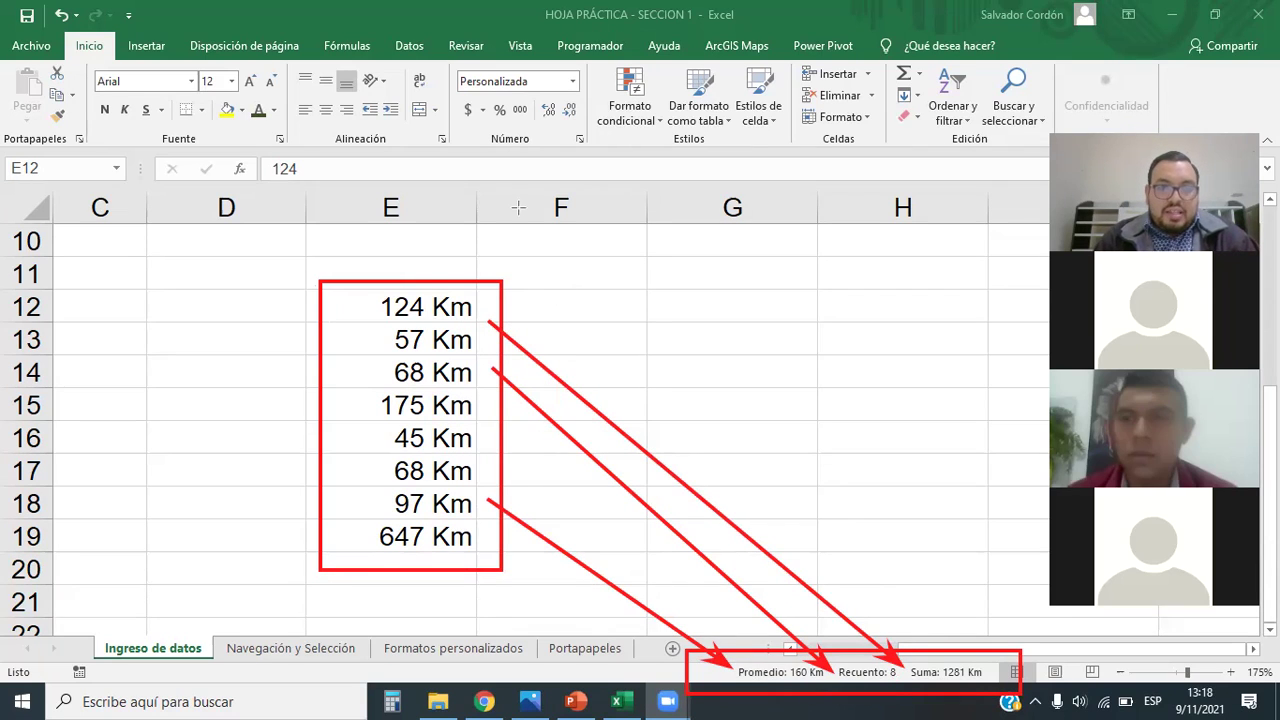
{"action": "key", "text": "ctrl+shift+Down"}
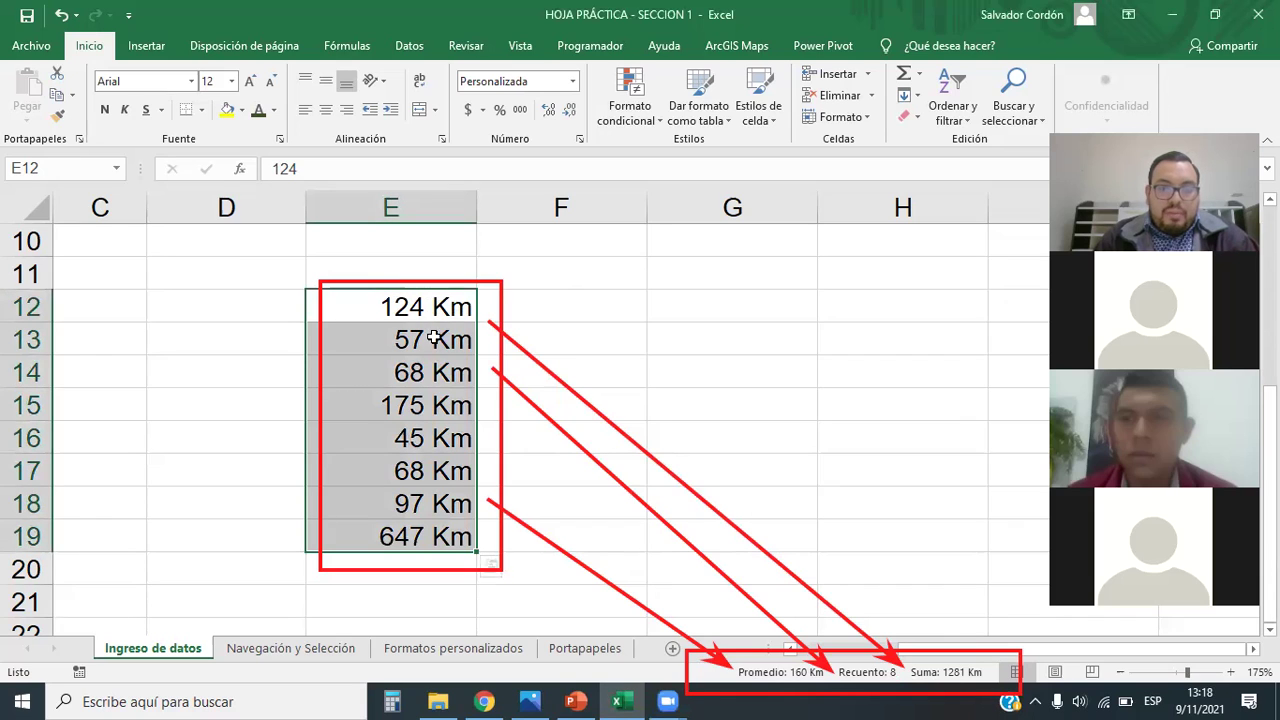
{"action": "left_click", "coordinate": [256, 311]}
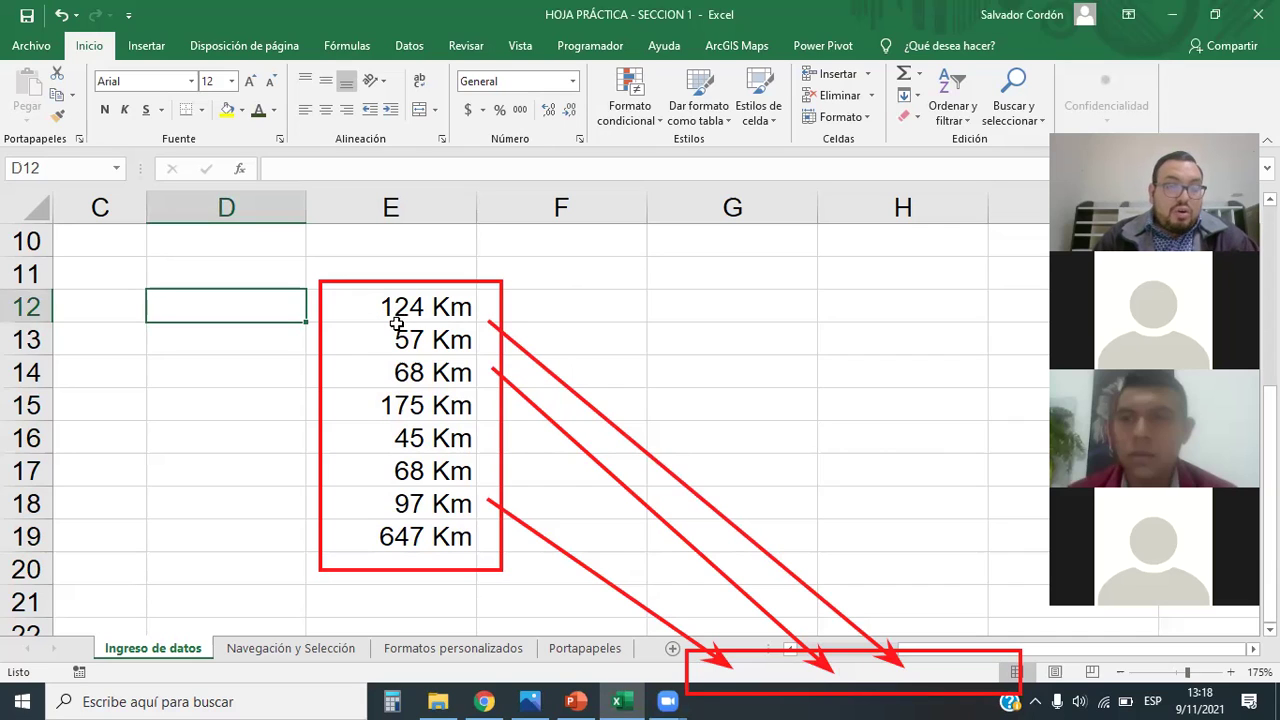
Step: Enter 124 km in D12, accept Flash Fill for D13:D19, and compare D's count with E's sum
{"action": "type", "text": "124 km"}
{"action": "key", "text": "Return"}
{"action": "type", "text": "57"}
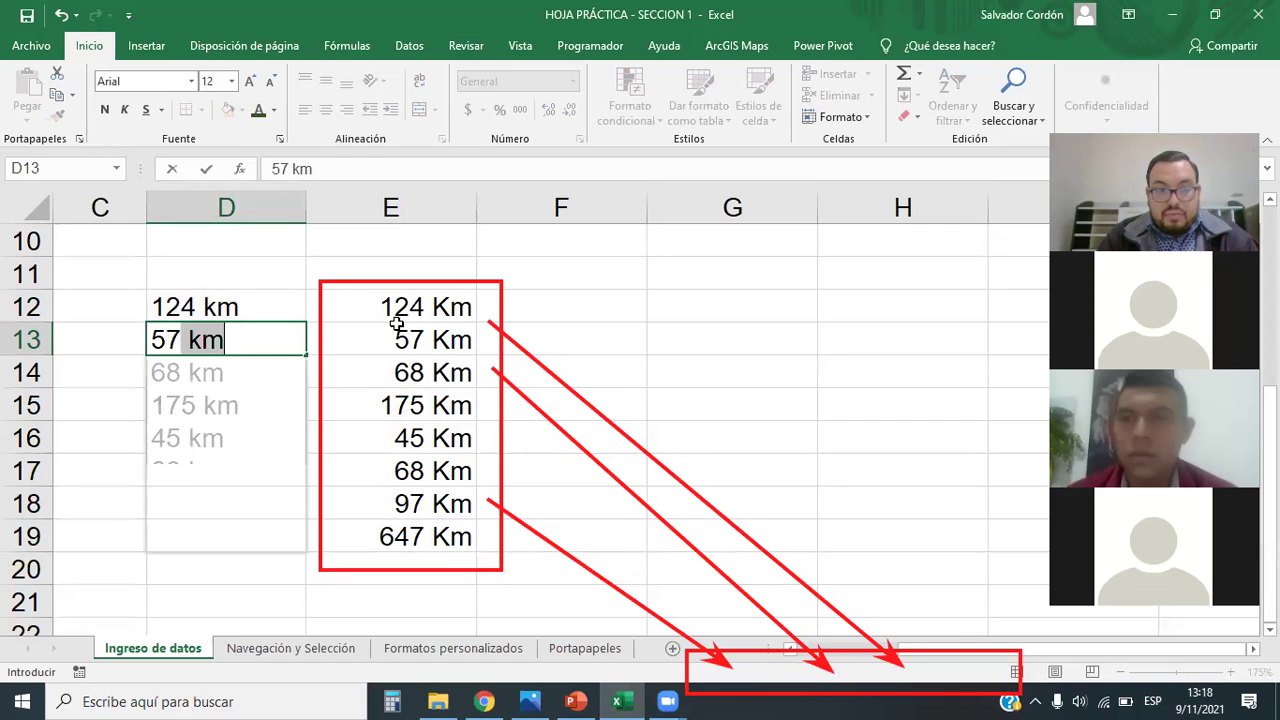
{"action": "key", "text": "Return"}
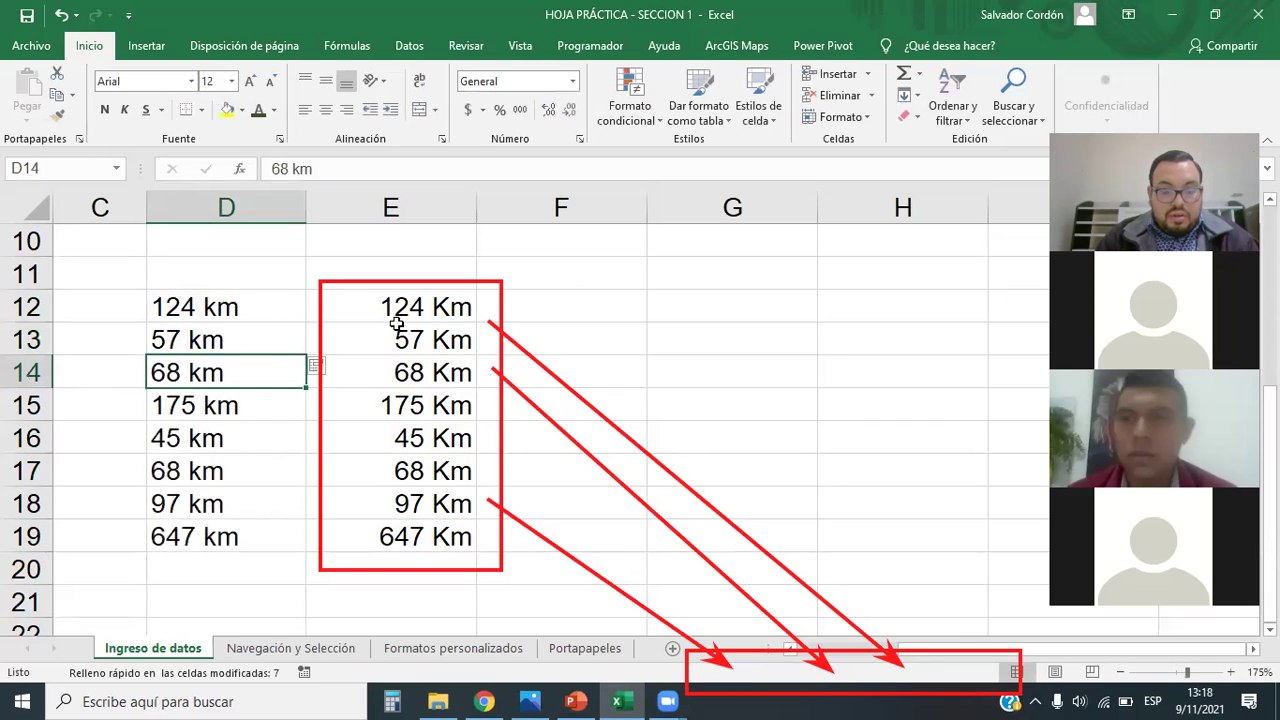
{"action": "left_click_drag", "start_coordinate": [257, 318], "coordinate": [257, 529]}
{"action": "left_click_drag", "start_coordinate": [404, 304], "coordinate": [466, 529]}
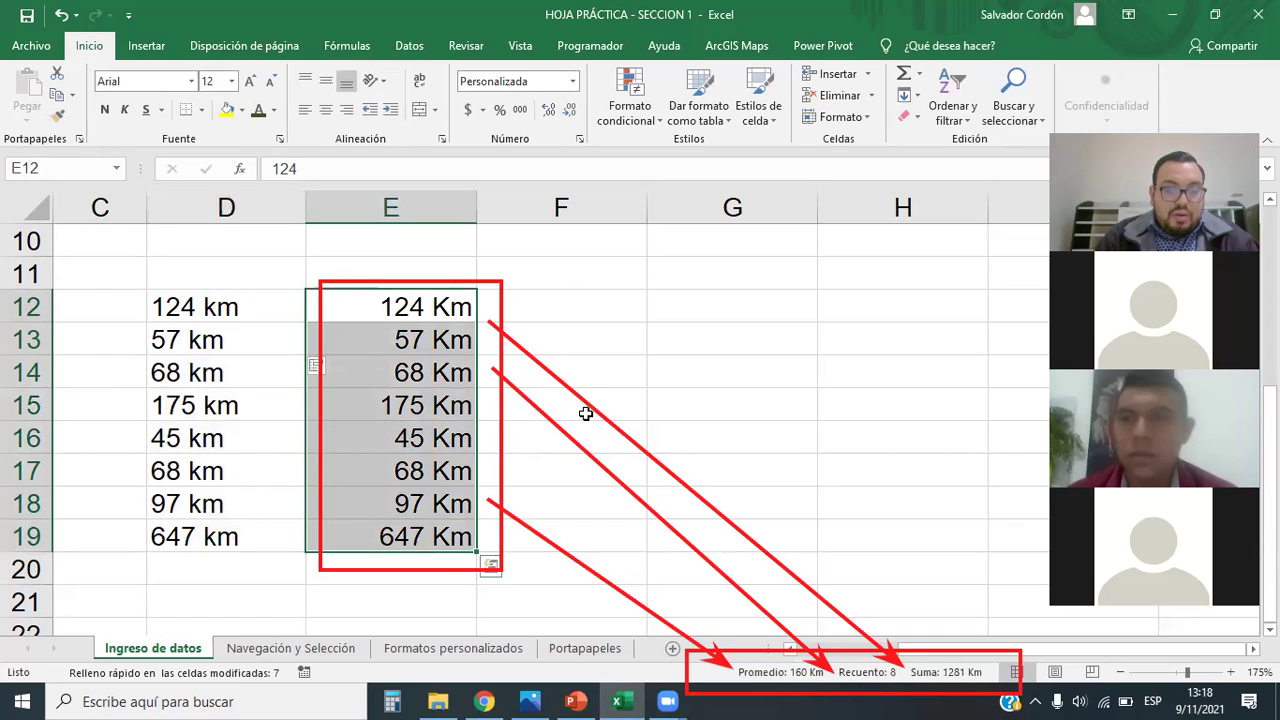
{"action": "left_click", "coordinate": [666, 349]}
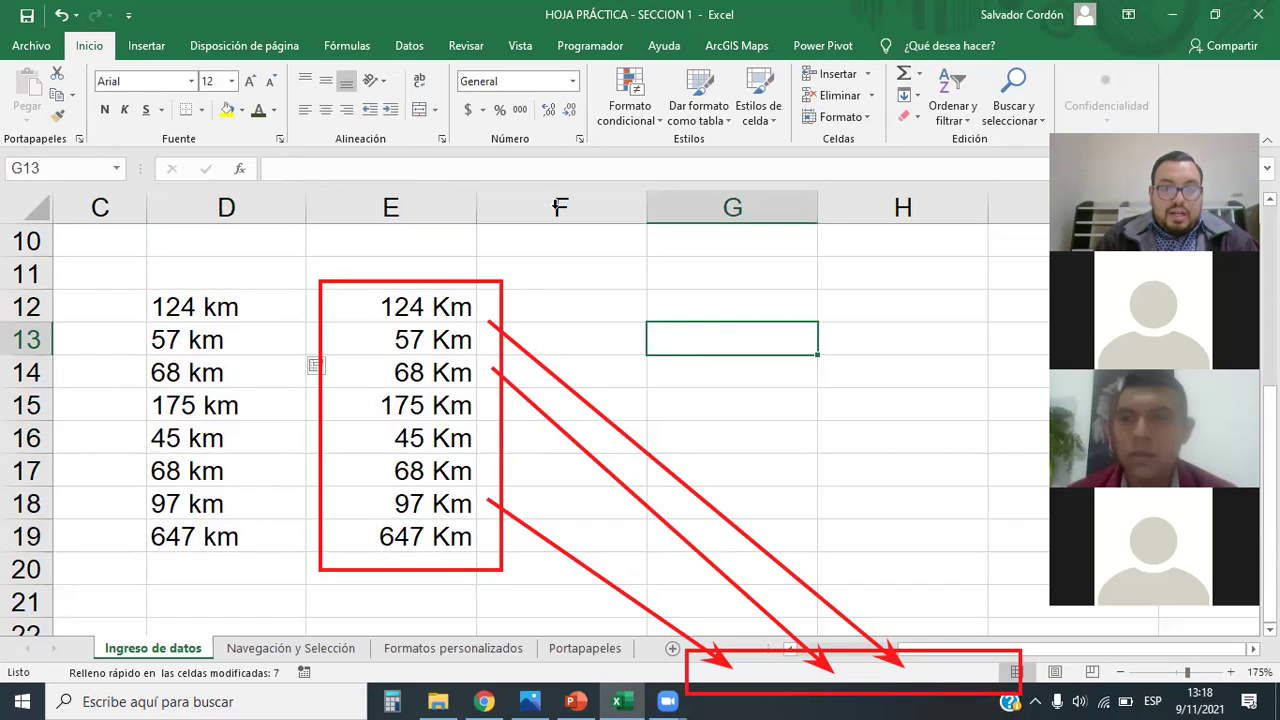
{"action": "key", "text": "Right"}
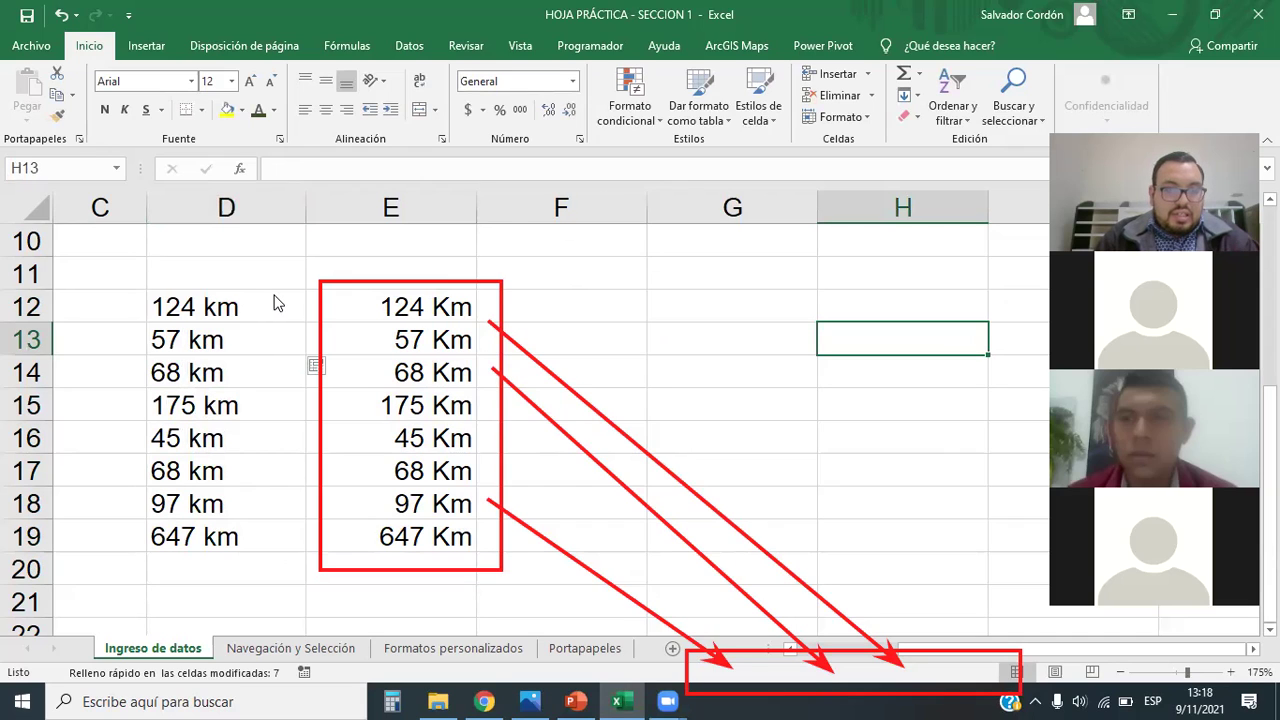
{"action": "left_click", "coordinate": [273, 295]}
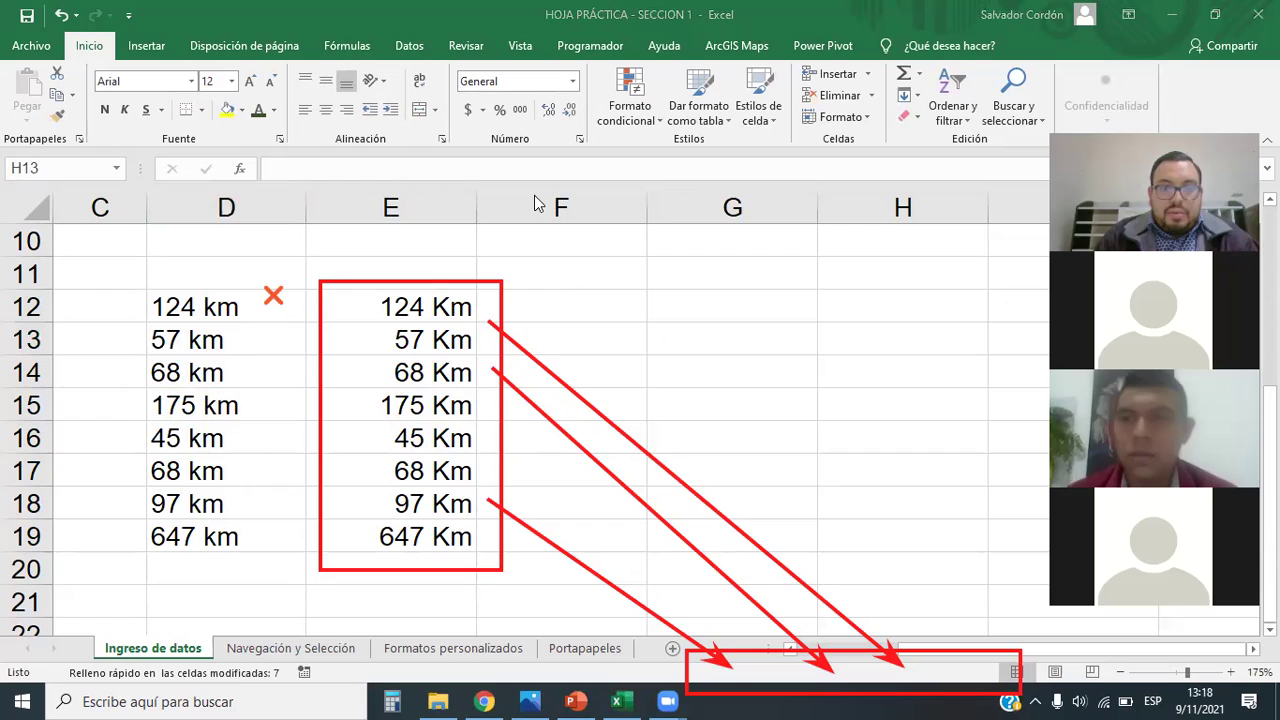
{"action": "left_click", "coordinate": [353, 368]}
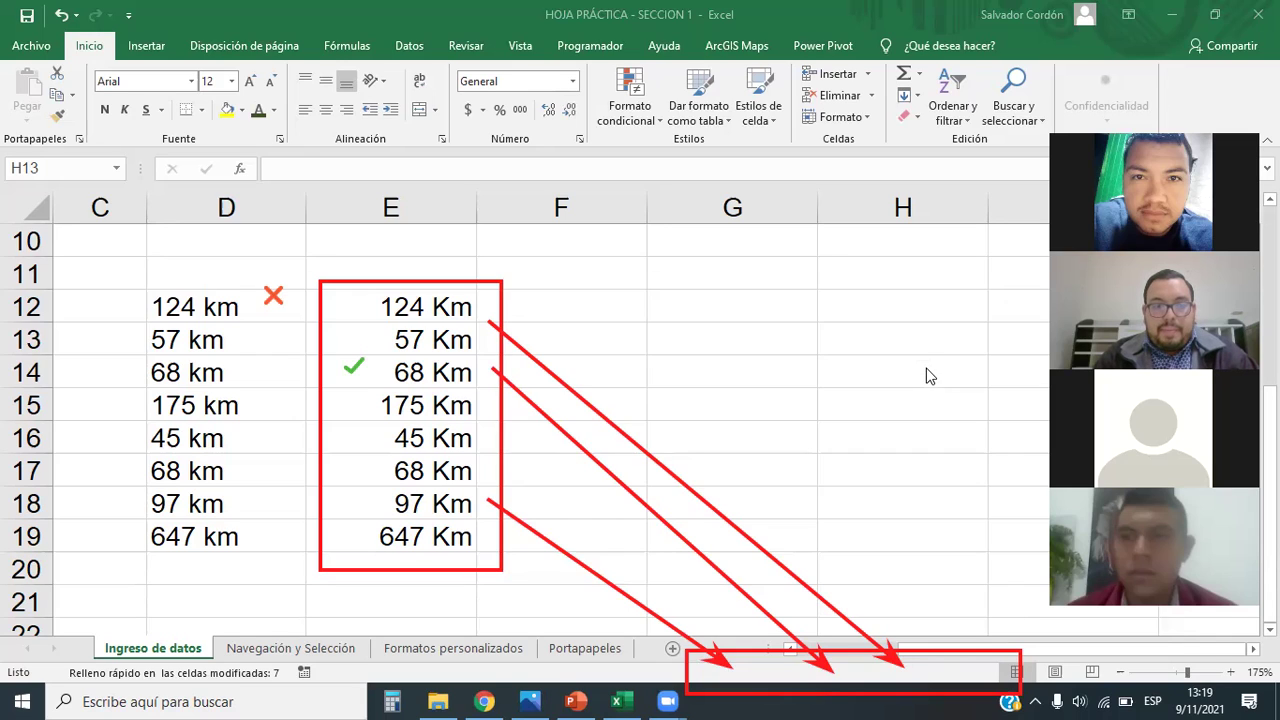
{"action": "left_click", "coordinate": [538, 282]}
{"action": "left_click", "coordinate": [538, 278]}
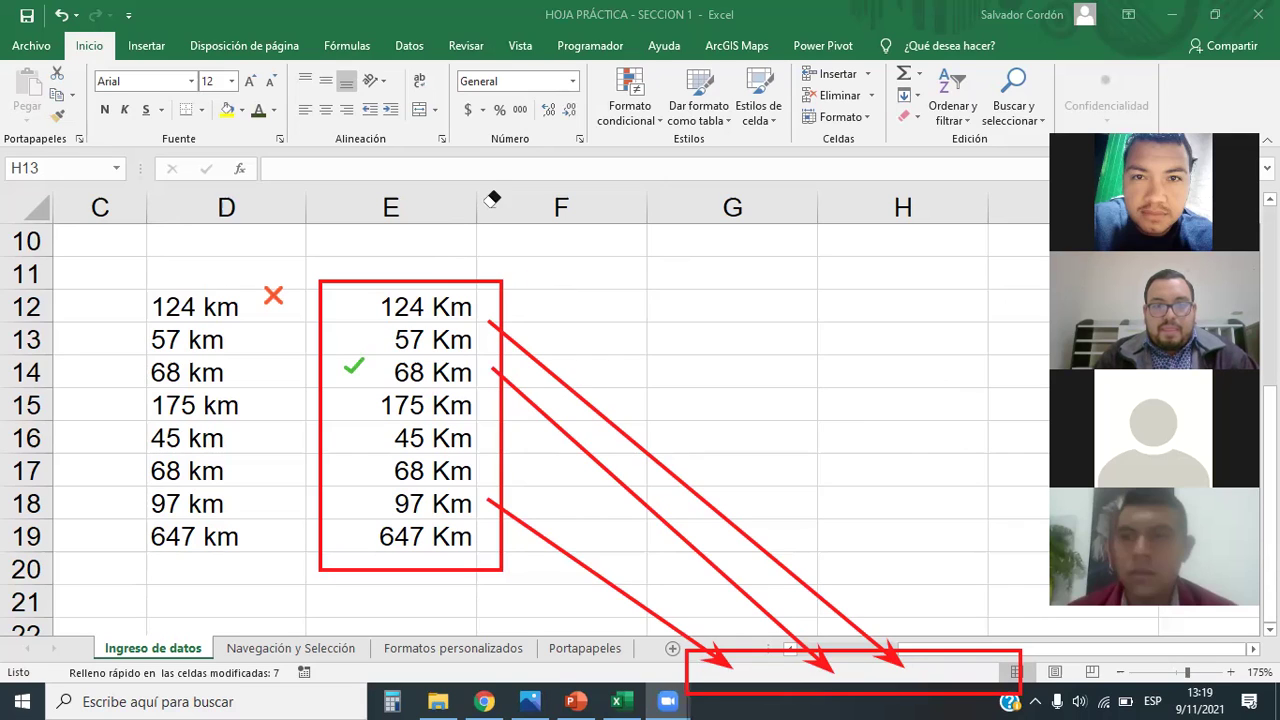
{"action": "left_click_drag", "start_coordinate": [418, 307], "coordinate": [425, 535]}
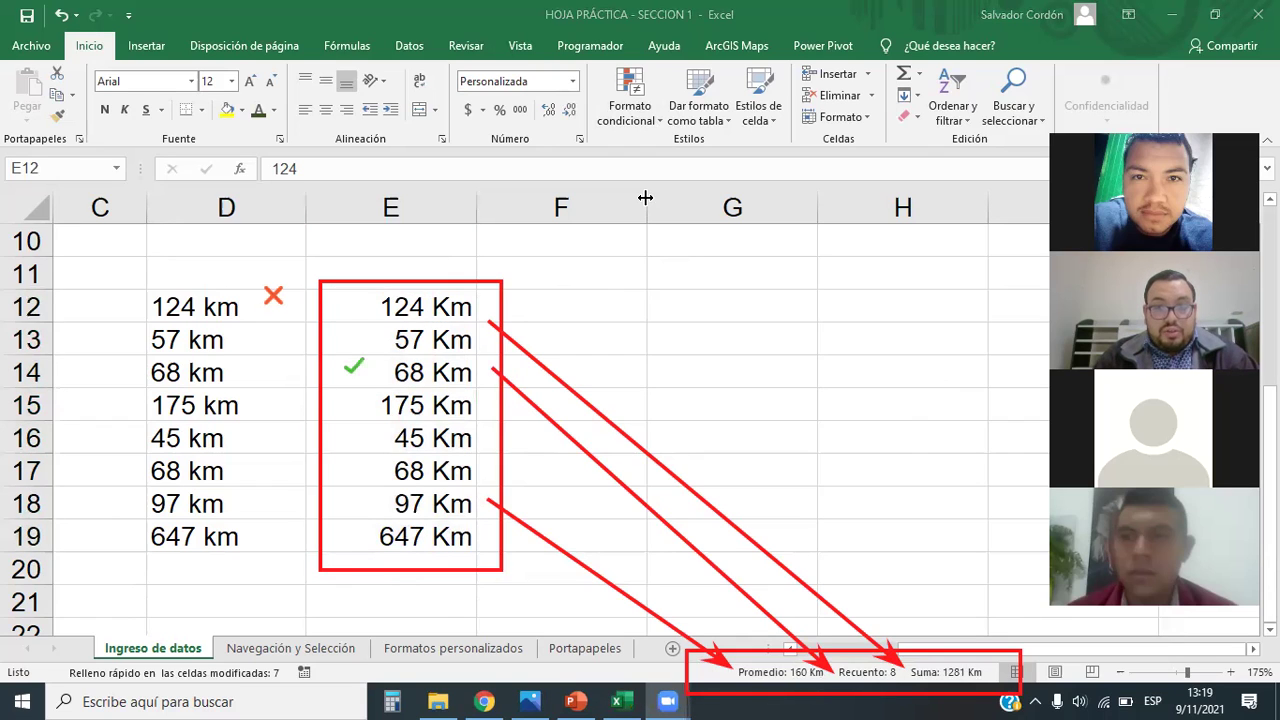
{"action": "left_click", "coordinate": [618, 330]}
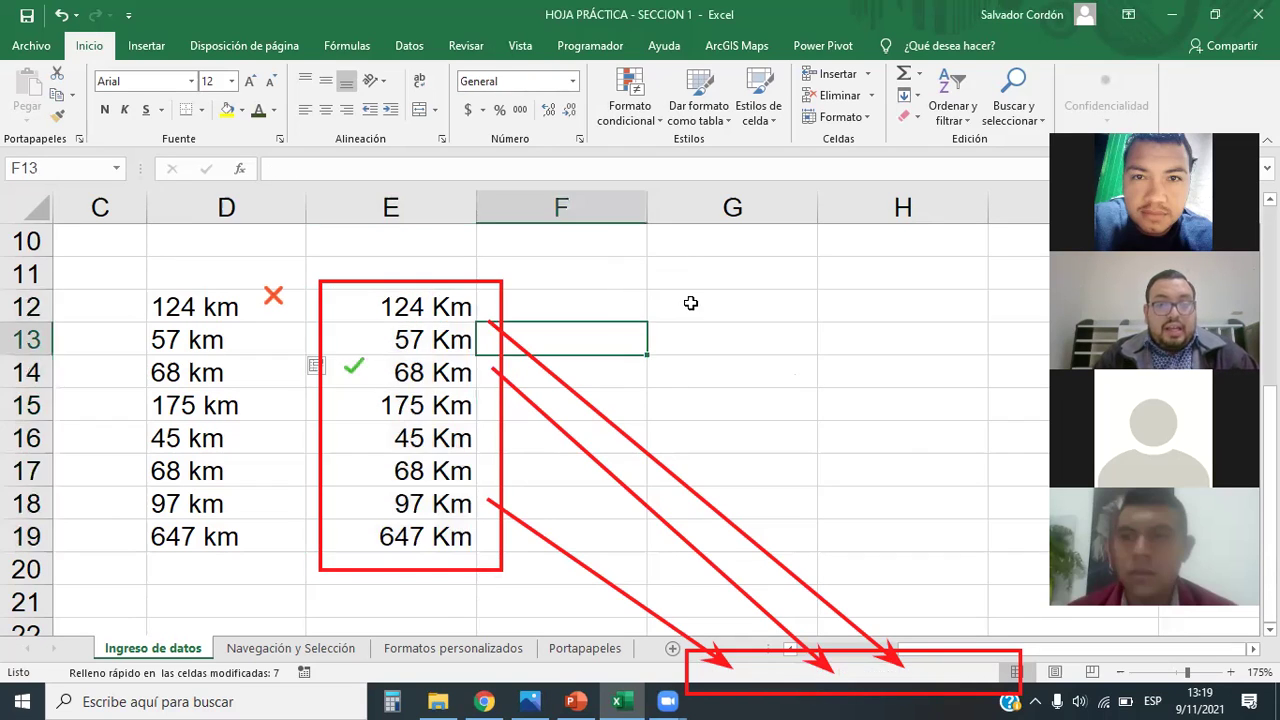
{"action": "left_click", "coordinate": [690, 303]}
{"action": "left_click", "coordinate": [260, 364]}
{"action": "left_click", "coordinate": [244, 319]}
{"action": "left_click_drag", "start_coordinate": [244, 321], "coordinate": [247, 536]}
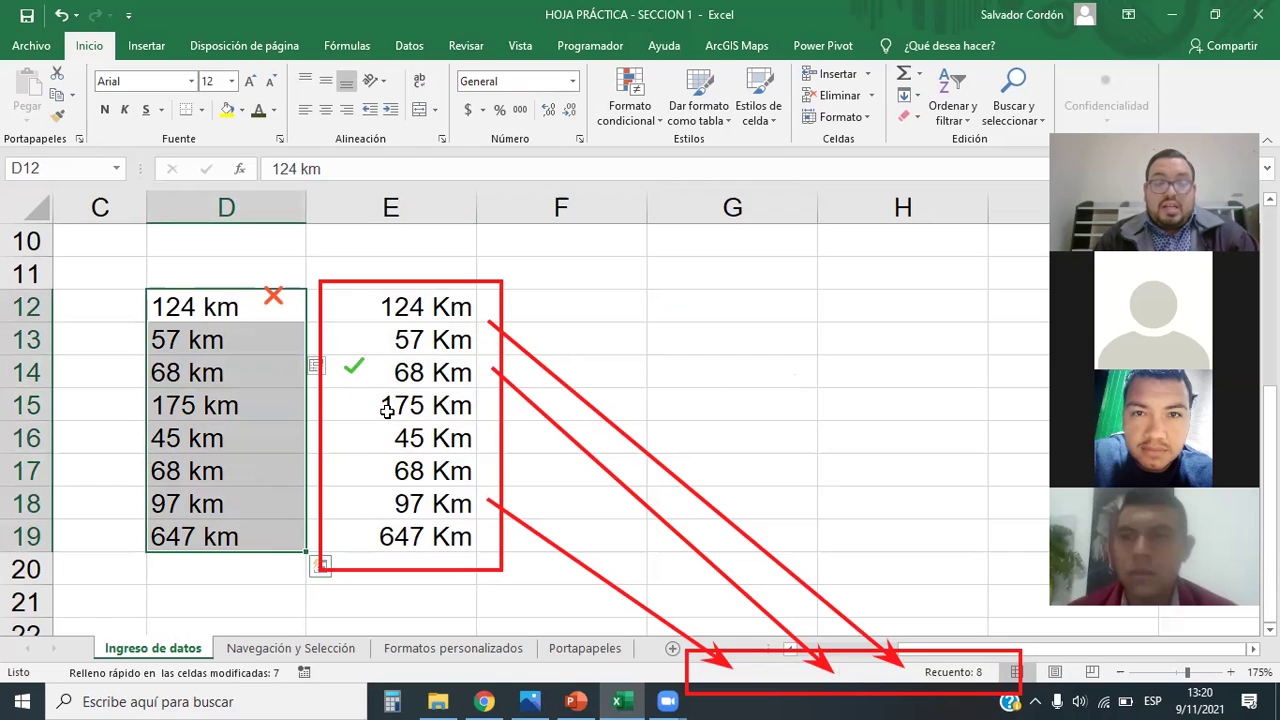
{"action": "left_click", "coordinate": [188, 307]}
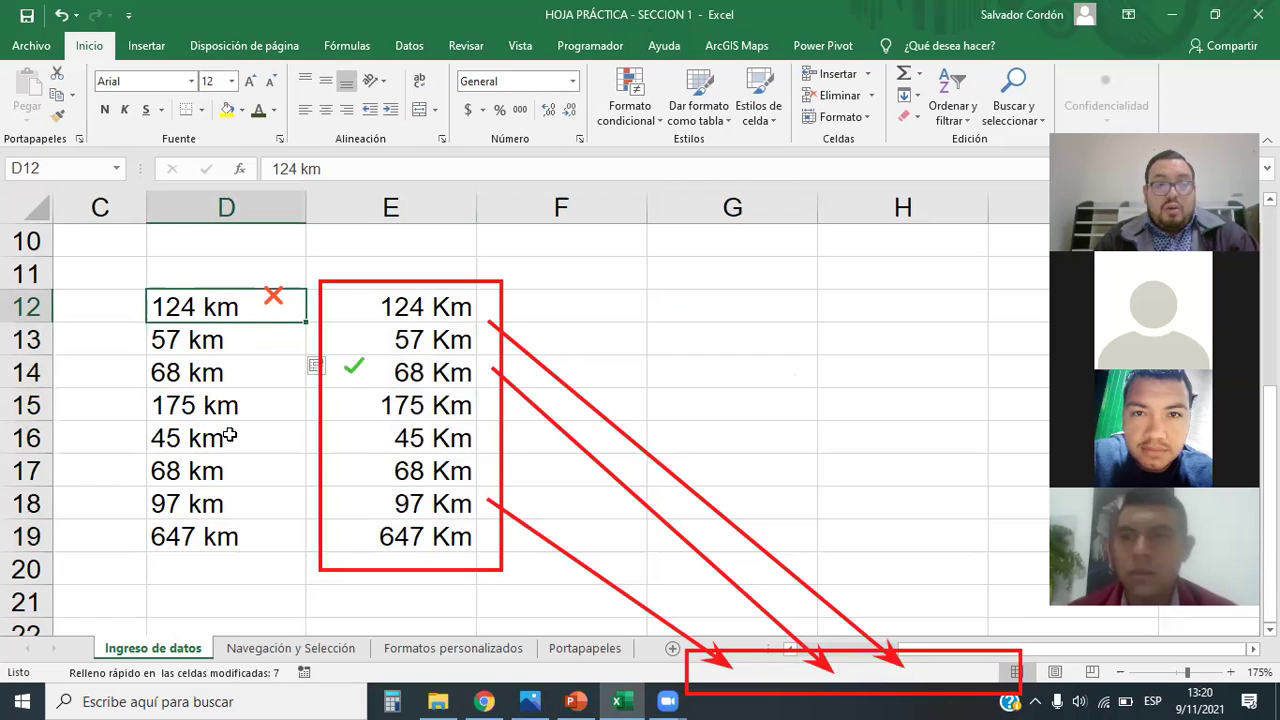
{"action": "left_click", "coordinate": [211, 346]}
{"action": "left_click_drag", "start_coordinate": [229, 307], "coordinate": [214, 539]}
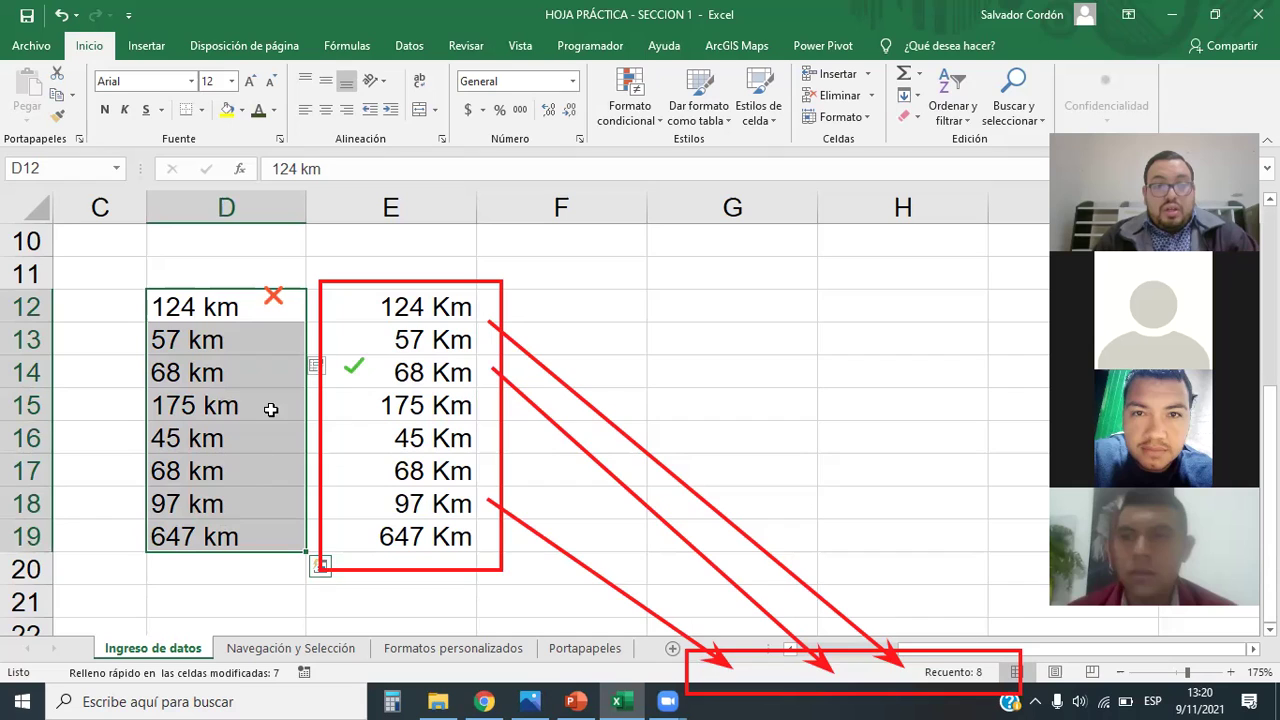
Step: Copy the numbers in E12:E19 after checking their sum
{"action": "left_click_drag", "start_coordinate": [413, 303], "coordinate": [403, 518]}
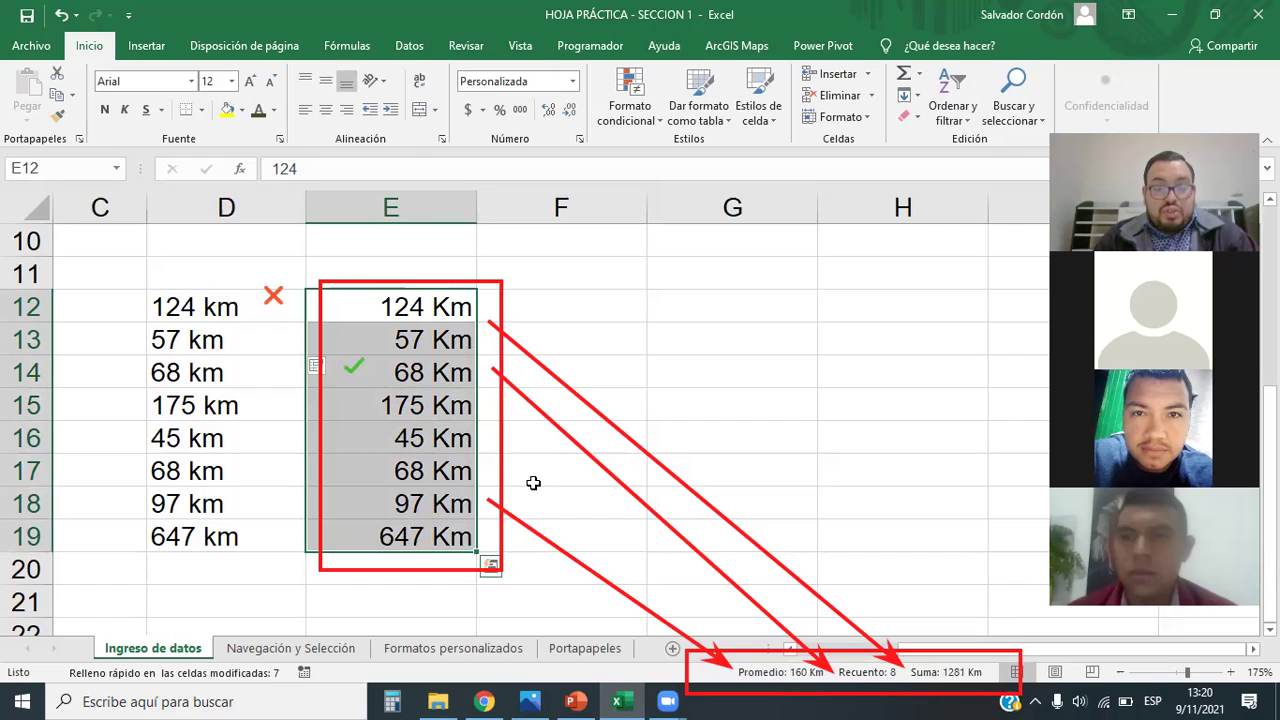
{"action": "left_click", "coordinate": [677, 309]}
{"action": "left_click_drag", "start_coordinate": [436, 300], "coordinate": [430, 531]}
{"action": "key", "text": "ctrl+c"}
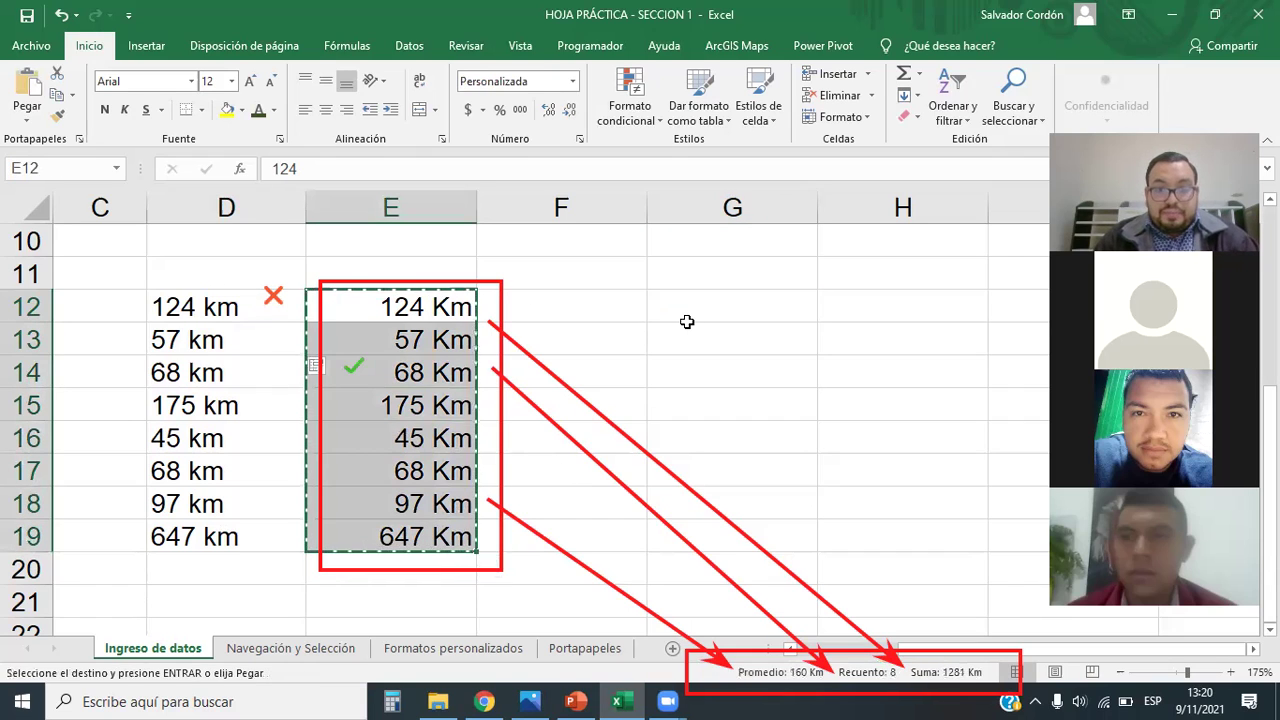
Step: Paste only the values into G12:G19 and confirm they total 1281
{"action": "left_click", "coordinate": [690, 310]}
{"action": "right_click", "coordinate": [700, 302]}
{"action": "key", "text": "Escape"}
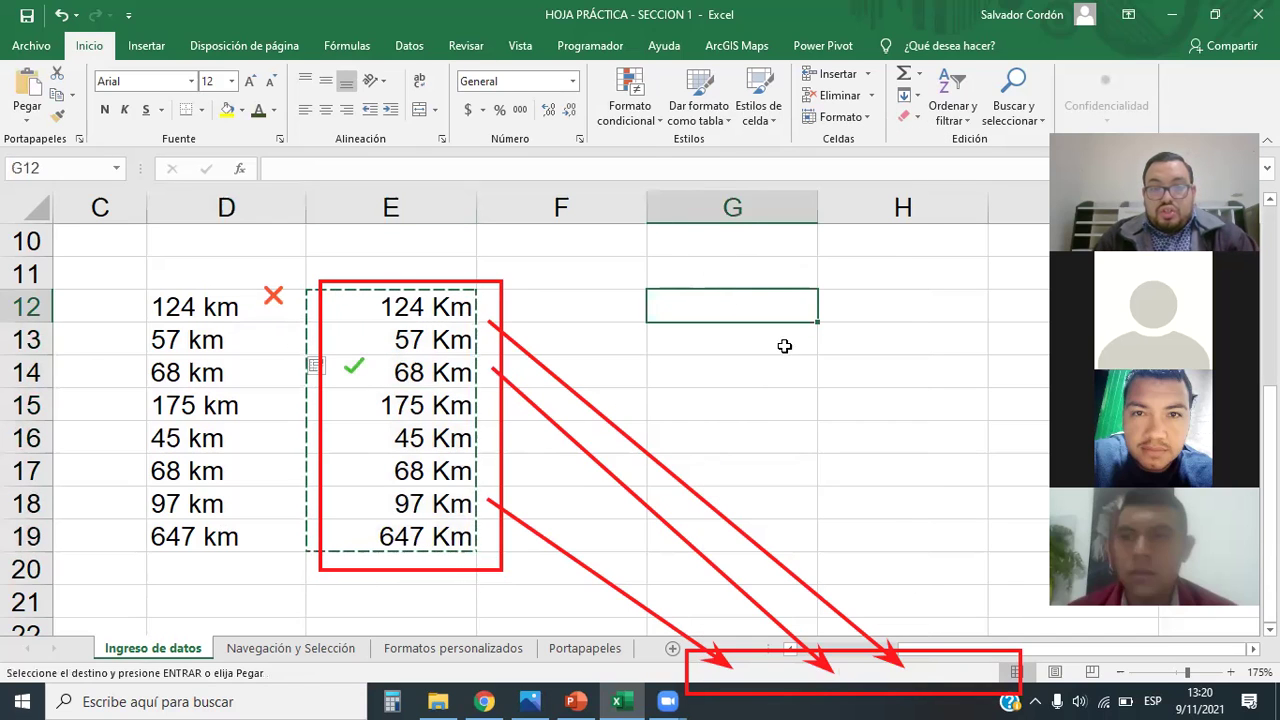
{"action": "right_click", "coordinate": [745, 305]}
{"action": "left_click", "coordinate": [810, 270]}
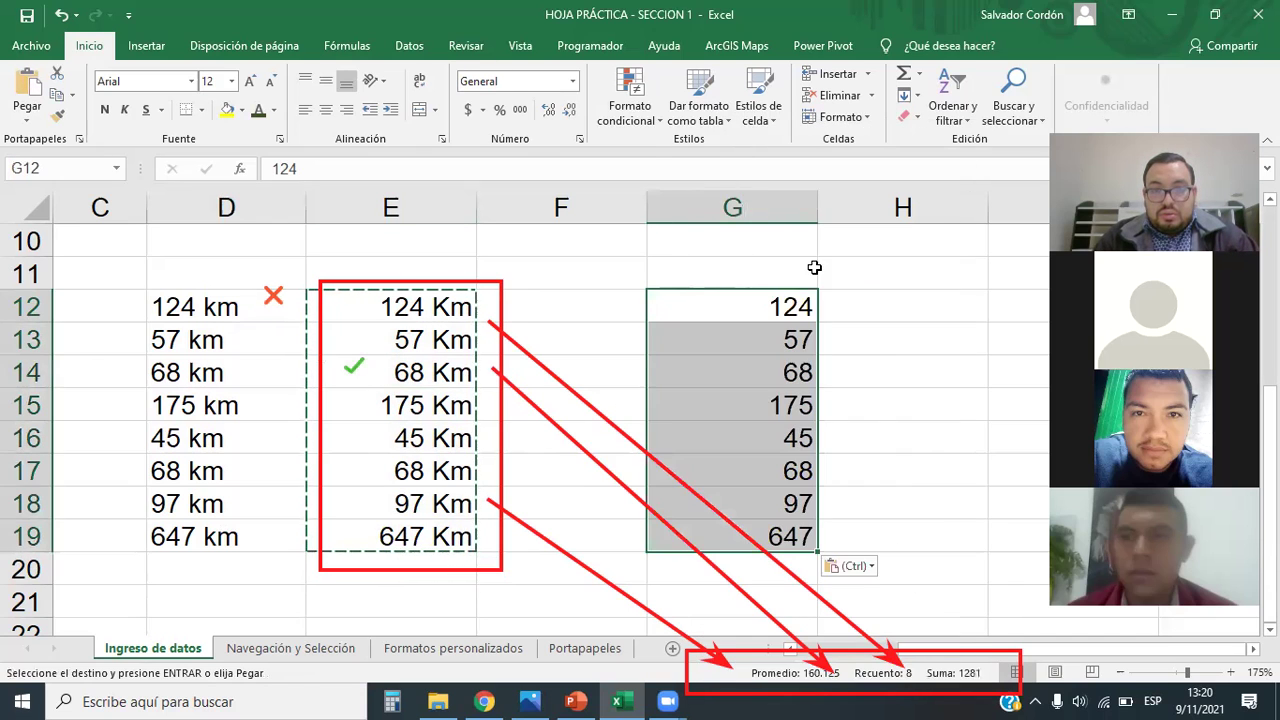
{"action": "left_click", "coordinate": [922, 368]}
{"action": "left_click_drag", "start_coordinate": [795, 306], "coordinate": [787, 540]}
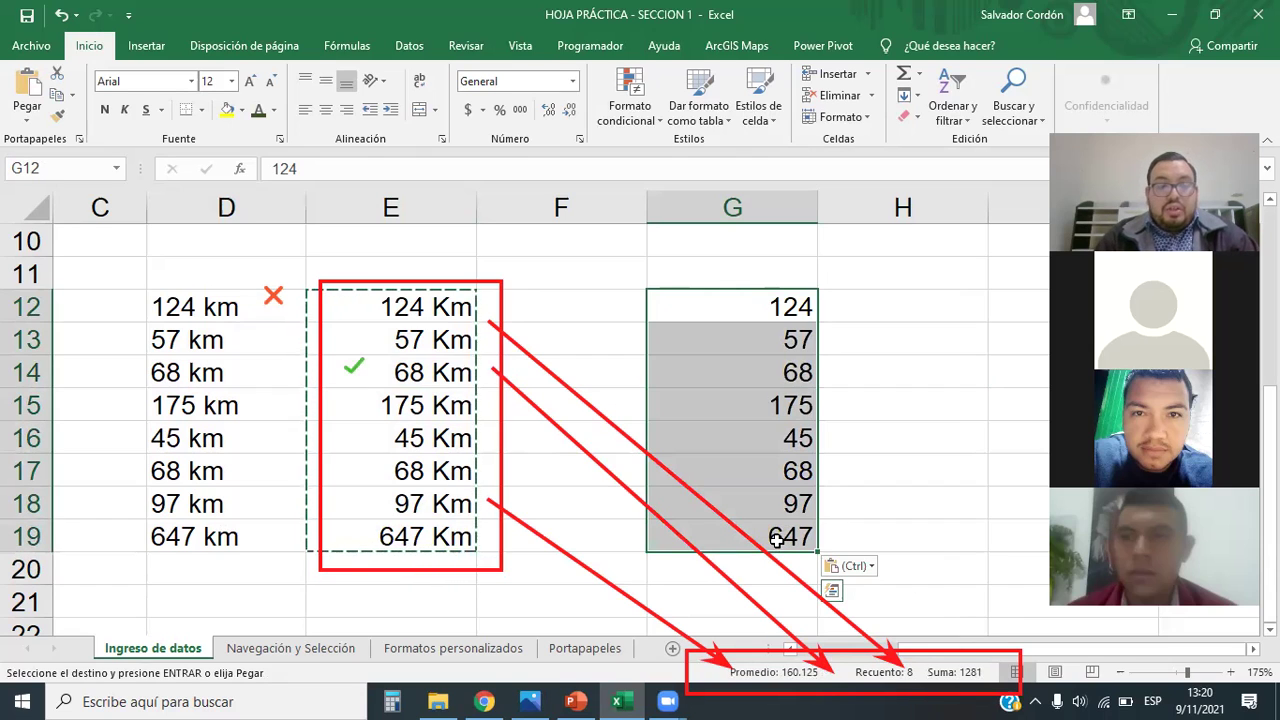
{"action": "key", "text": "Escape"}
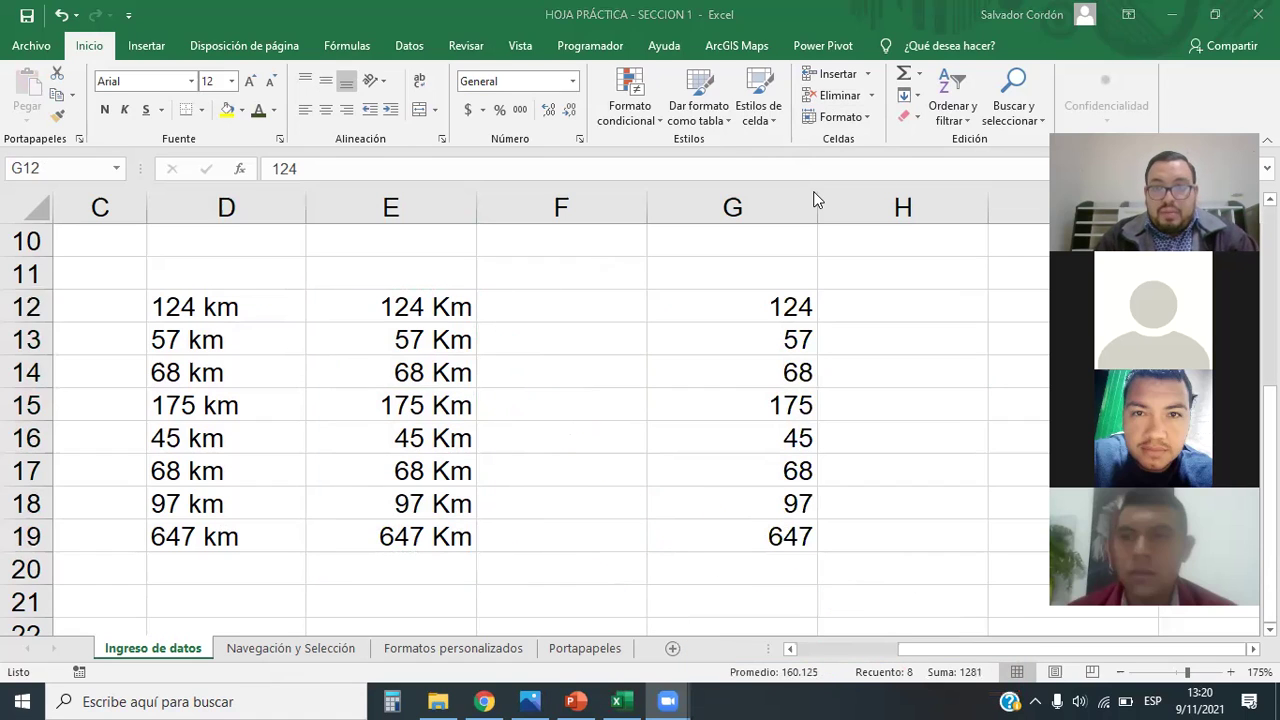
Step: Open the custom number formats in Format Cells for the pasted numbers in G12:G19
{"action": "left_click_drag", "start_coordinate": [780, 306], "coordinate": [775, 537]}
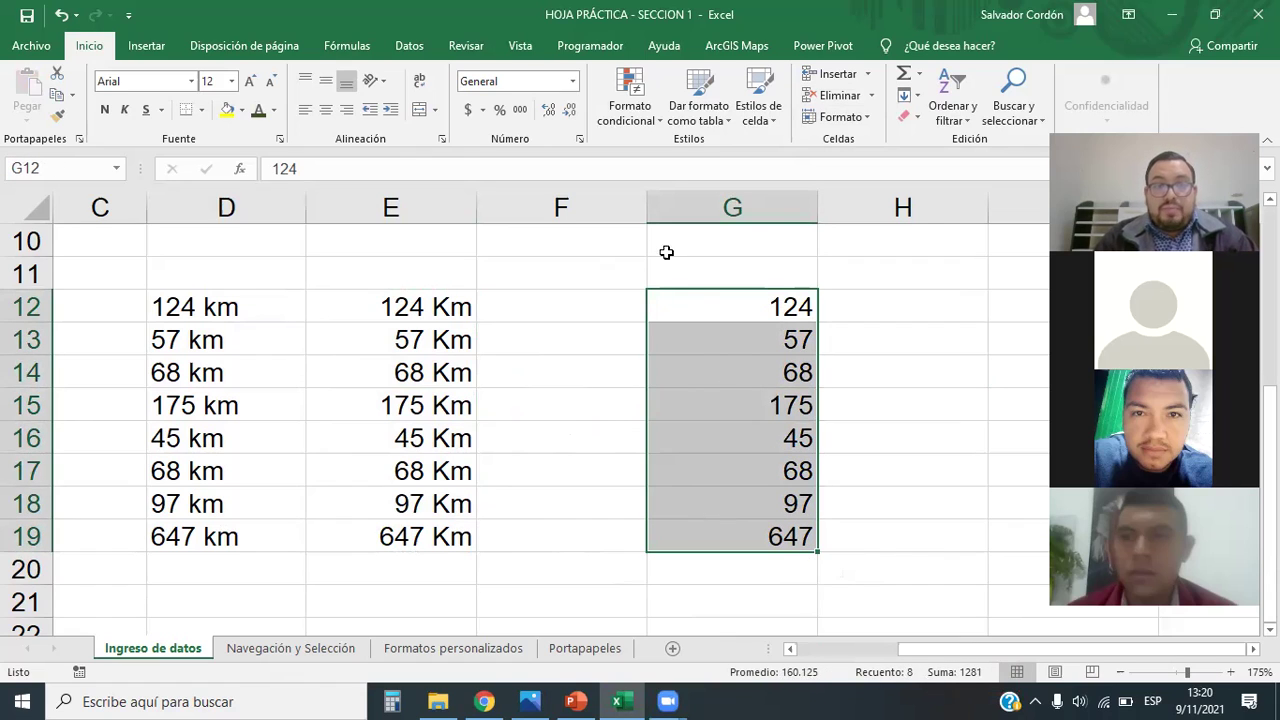
{"action": "left_click", "coordinate": [572, 81]}
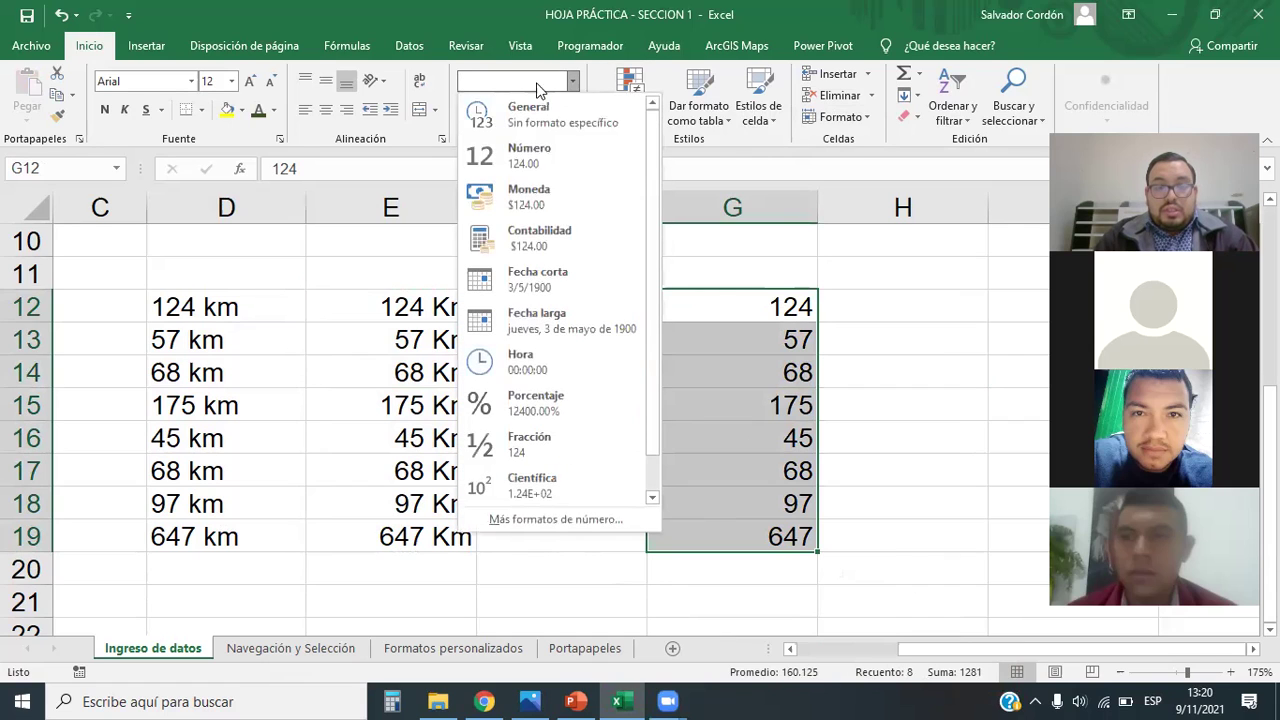
{"action": "left_click", "coordinate": [592, 90]}
{"action": "left_click", "coordinate": [572, 81]}
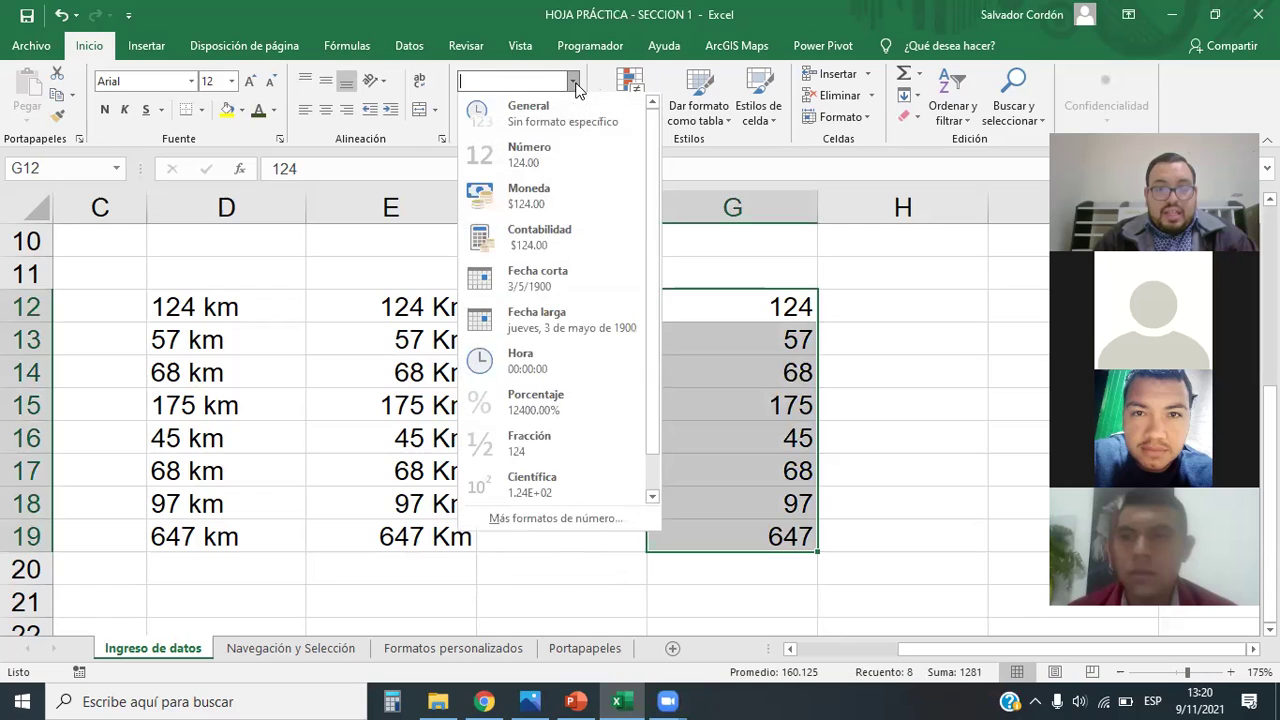
{"action": "left_click", "coordinate": [547, 521]}
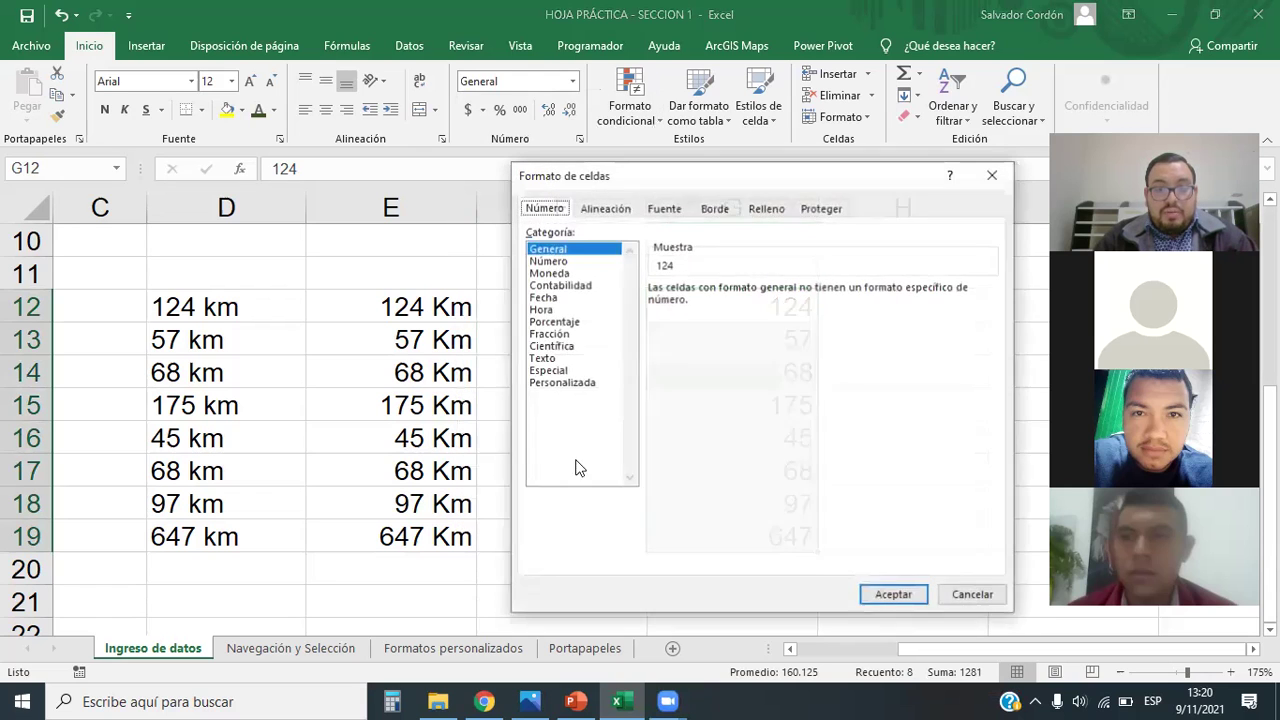
{"action": "left_click_drag", "start_coordinate": [688, 168], "coordinate": [275, 128]}
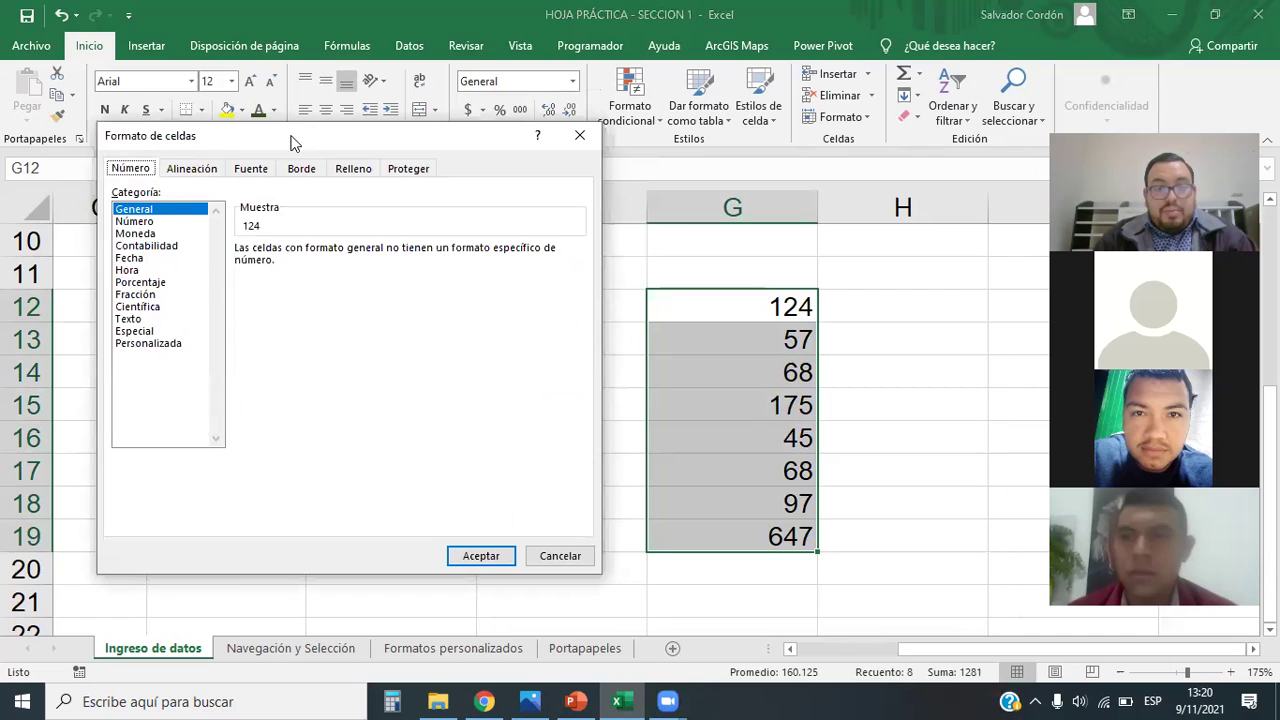
{"action": "left_click", "coordinate": [155, 345]}
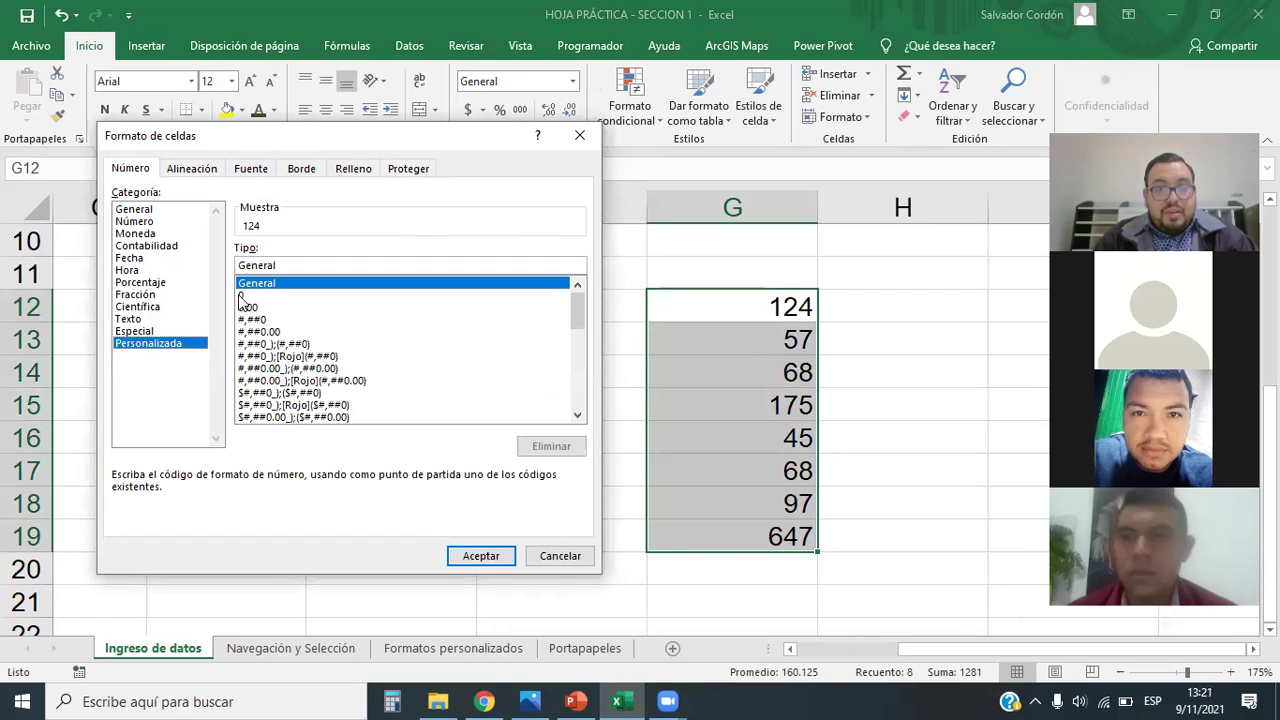
Step: Apply the custom format 0 "Libras" to G12:G19 and select them to check the sum
{"action": "left_click", "coordinate": [241, 296]}
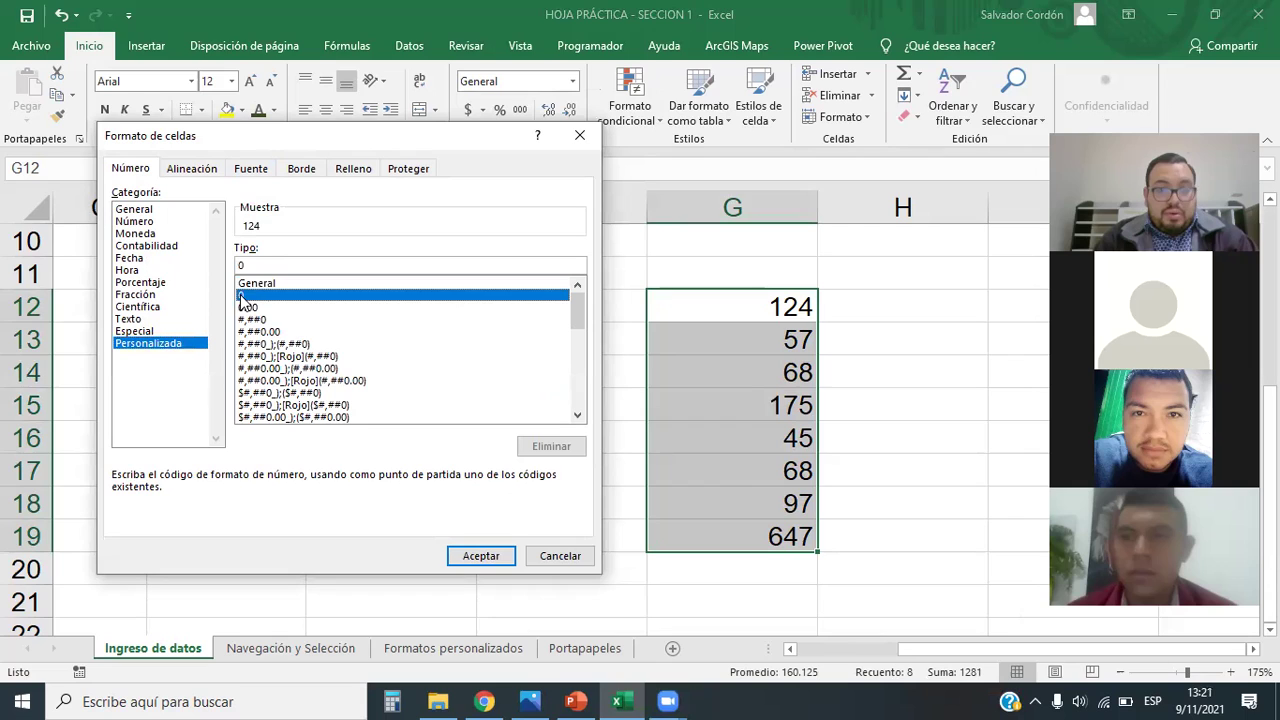
{"action": "left_click", "coordinate": [266, 265]}
{"action": "type", "text": "\""}
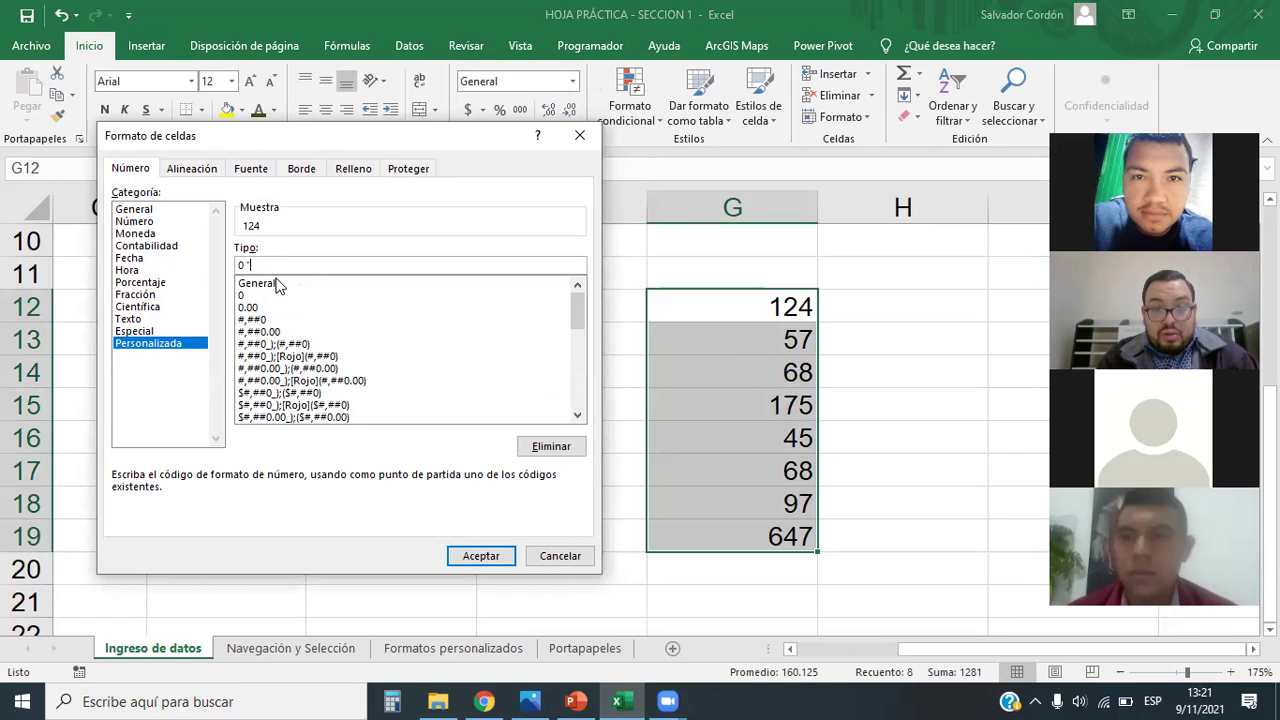
{"action": "type", "text": "Libras\""}
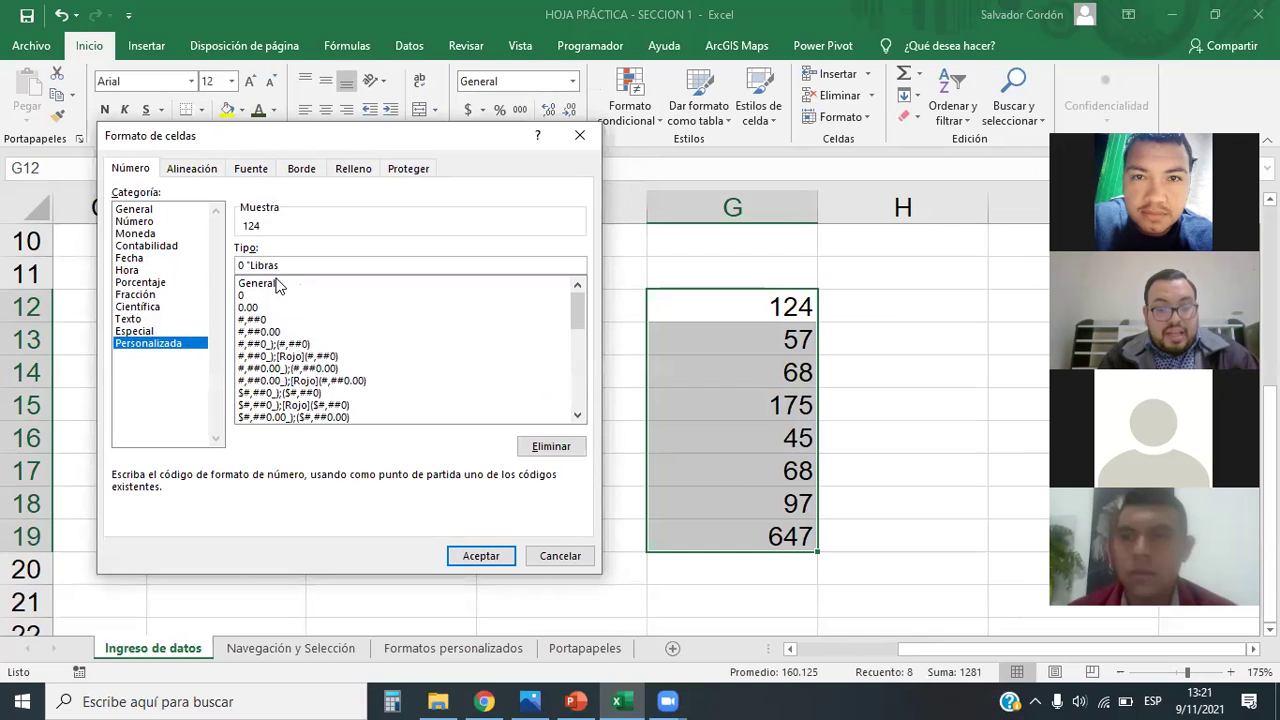
{"action": "left_click", "coordinate": [480, 556]}
{"action": "left_click", "coordinate": [903, 405]}
{"action": "left_click_drag", "start_coordinate": [760, 306], "coordinate": [778, 548]}
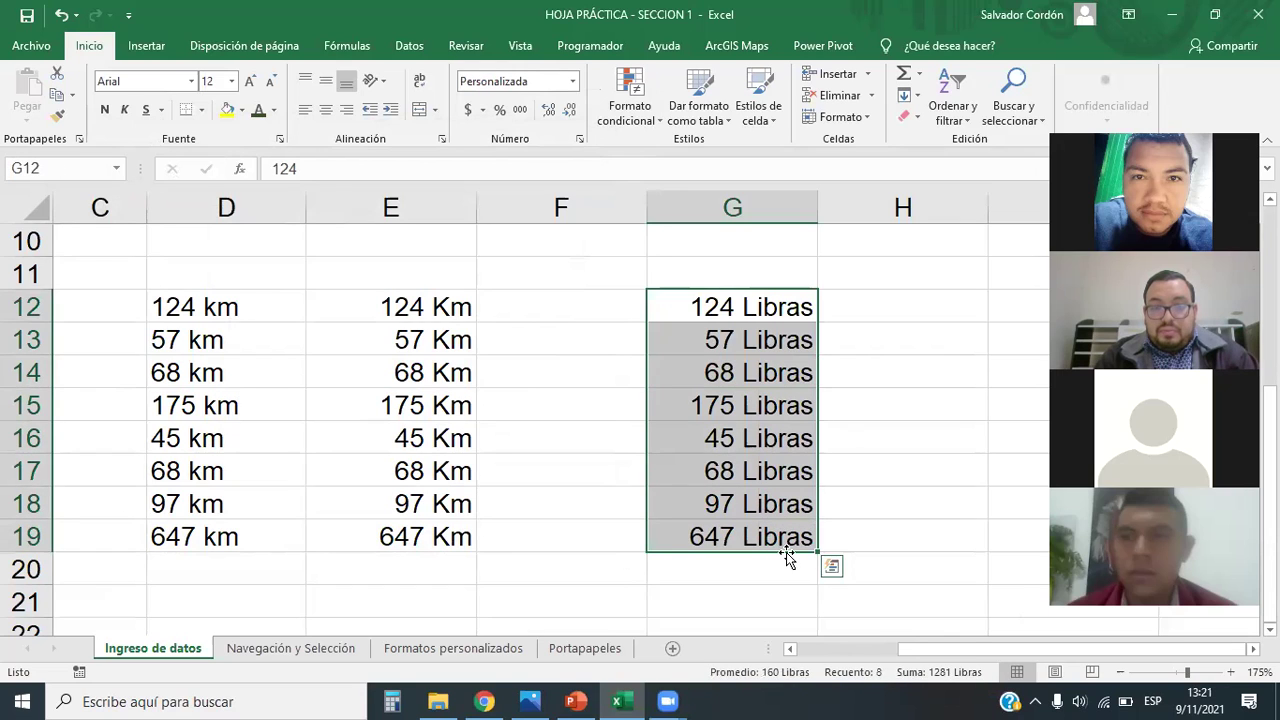
Step: Narrow column F to bring the Libras values closer to column E, then reselect G12:G19
{"action": "left_click_drag", "start_coordinate": [700, 300], "coordinate": [724, 536]}
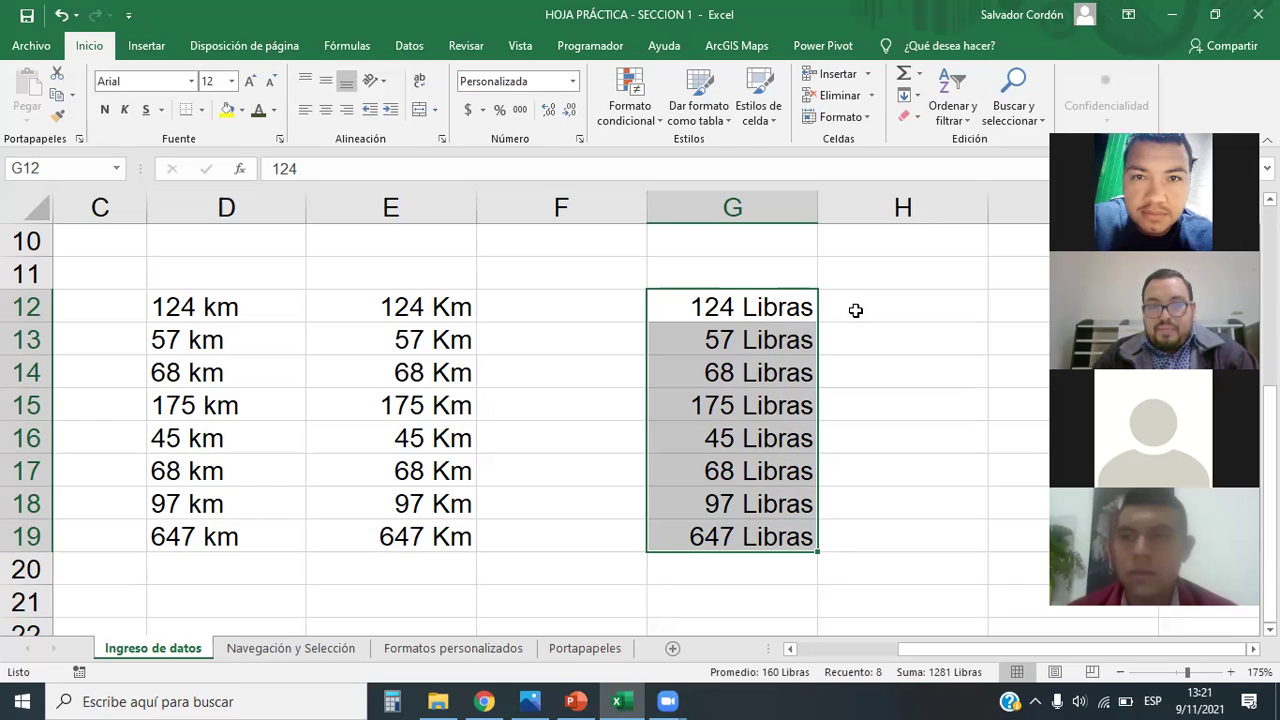
{"action": "left_click", "coordinate": [864, 307]}
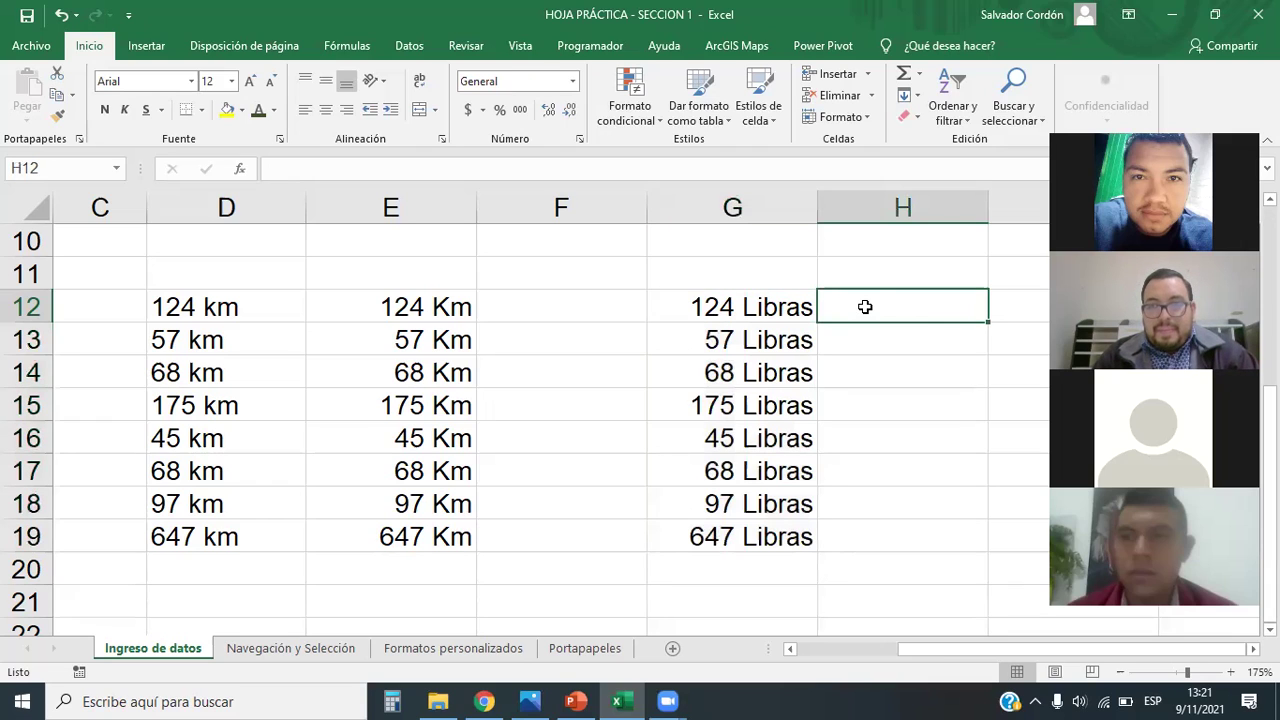
{"action": "left_click", "coordinate": [918, 342]}
{"action": "left_click", "coordinate": [938, 308]}
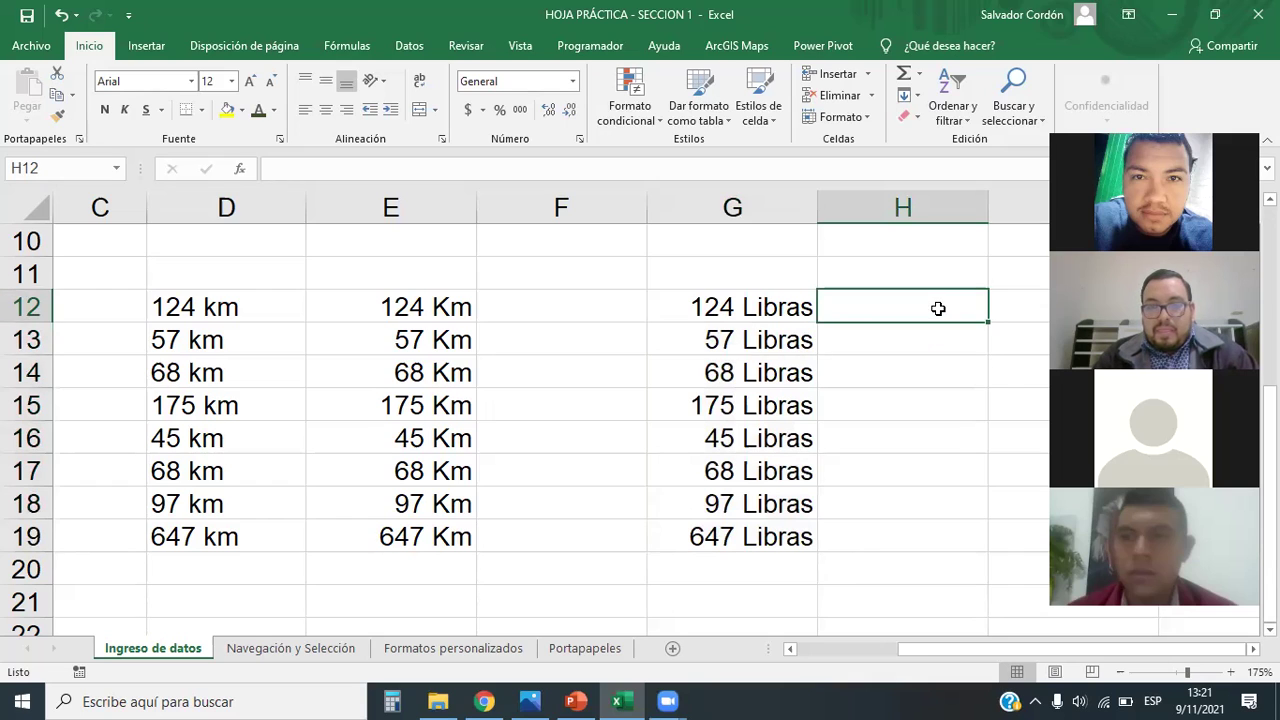
{"action": "left_click_drag", "start_coordinate": [646, 207], "coordinate": [548, 208]}
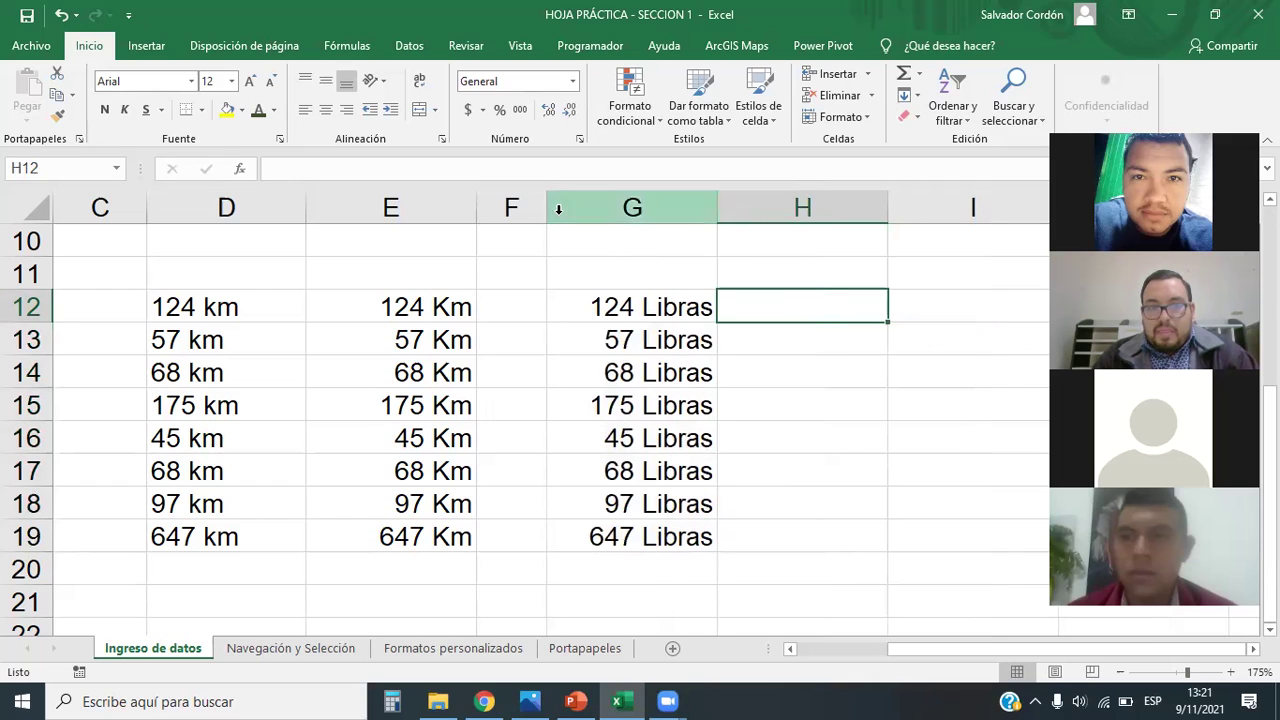
{"action": "left_click", "coordinate": [665, 305]}
{"action": "left_click_drag", "start_coordinate": [665, 305], "coordinate": [666, 531]}
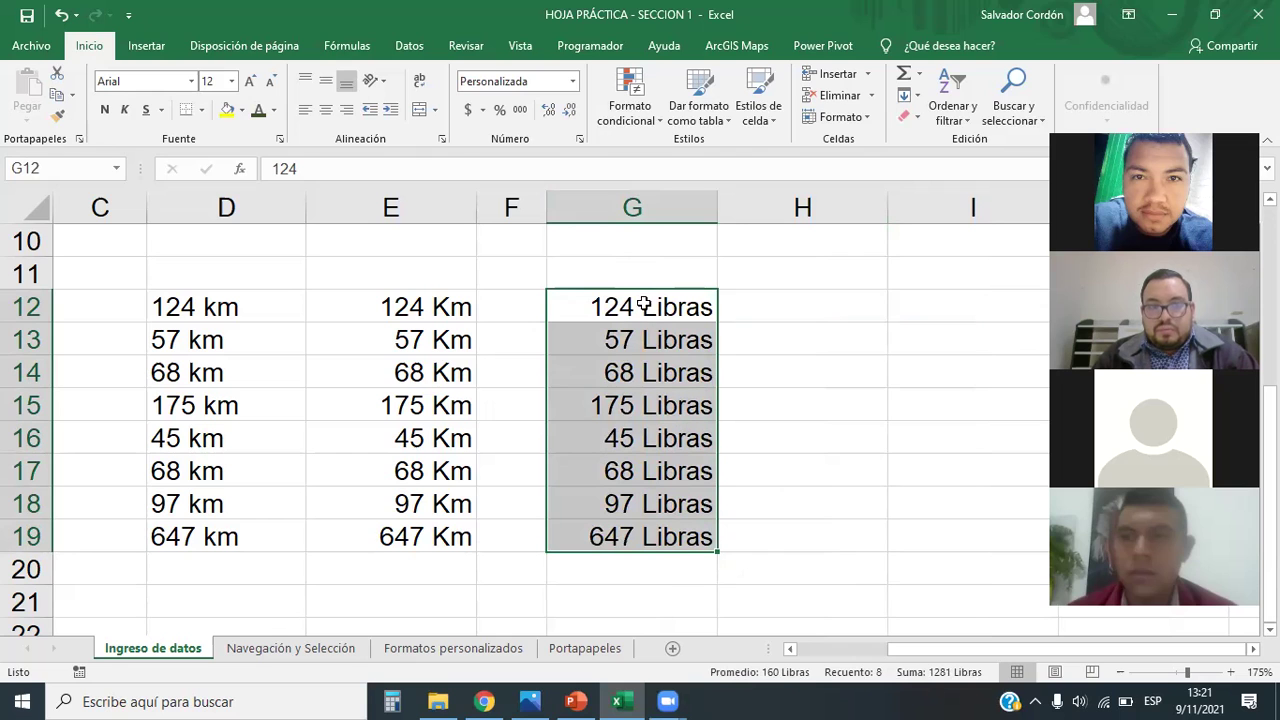
Step: Delete the space in the custom code so G12:G19 show values like 124Libras
{"action": "left_click", "coordinate": [573, 82]}
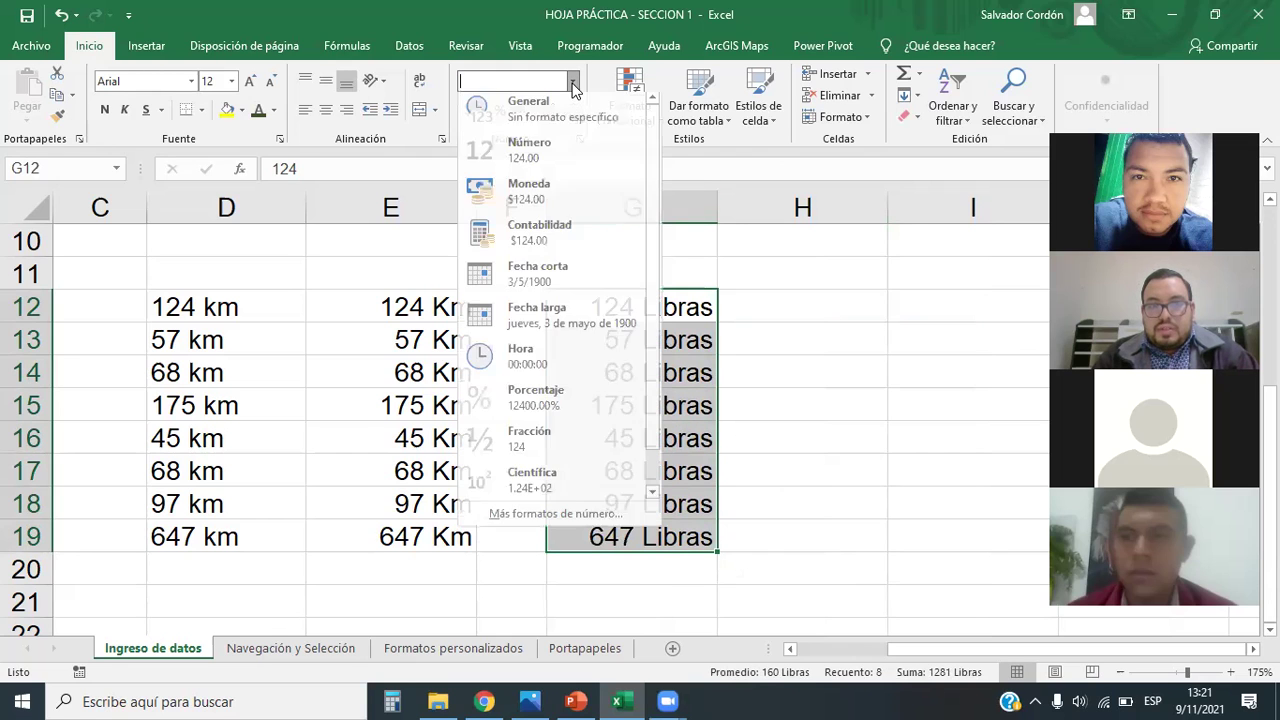
{"action": "left_click", "coordinate": [583, 519]}
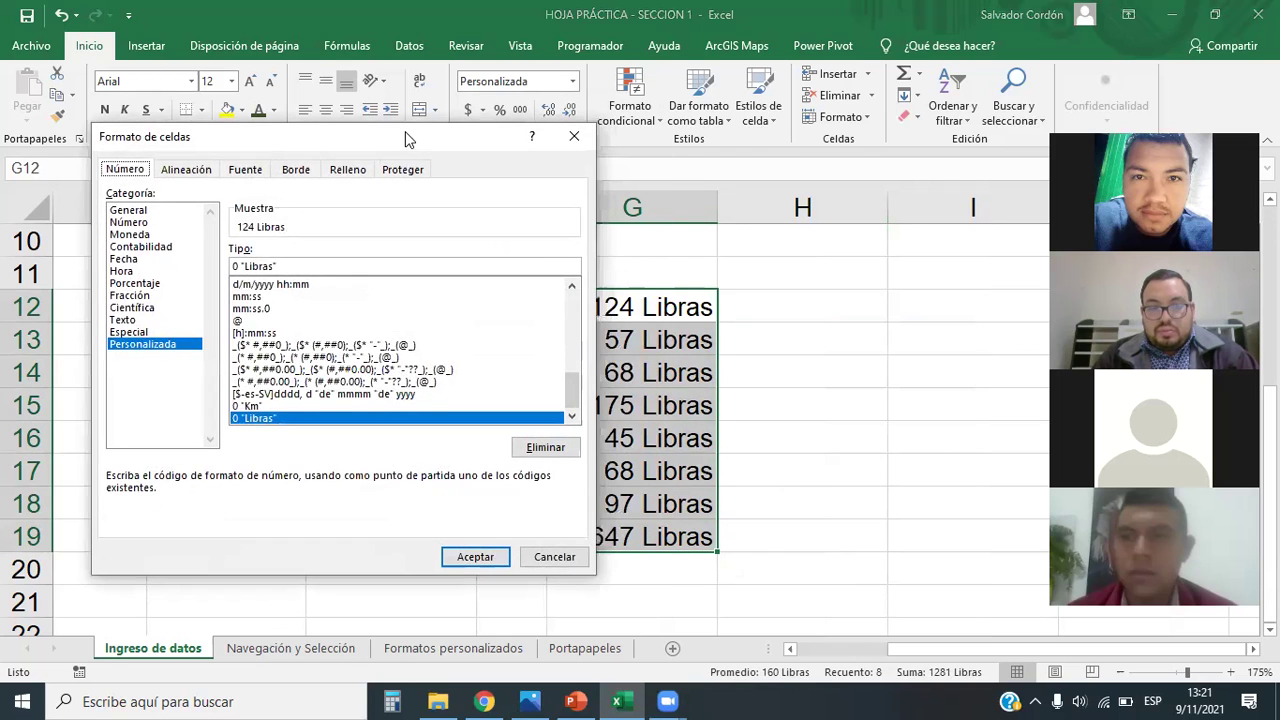
{"action": "left_click_drag", "start_coordinate": [405, 131], "coordinate": [334, 128]}
{"action": "left_click", "coordinate": [180, 262]}
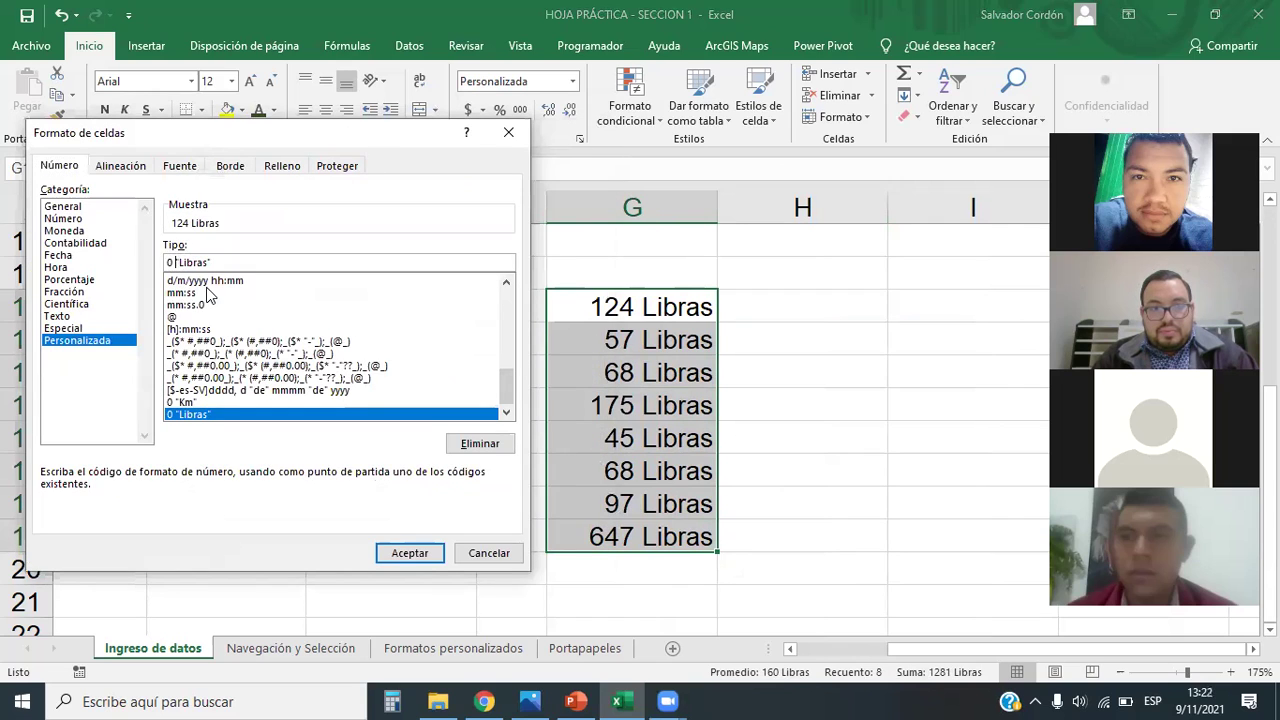
{"action": "key", "text": "Delete"}
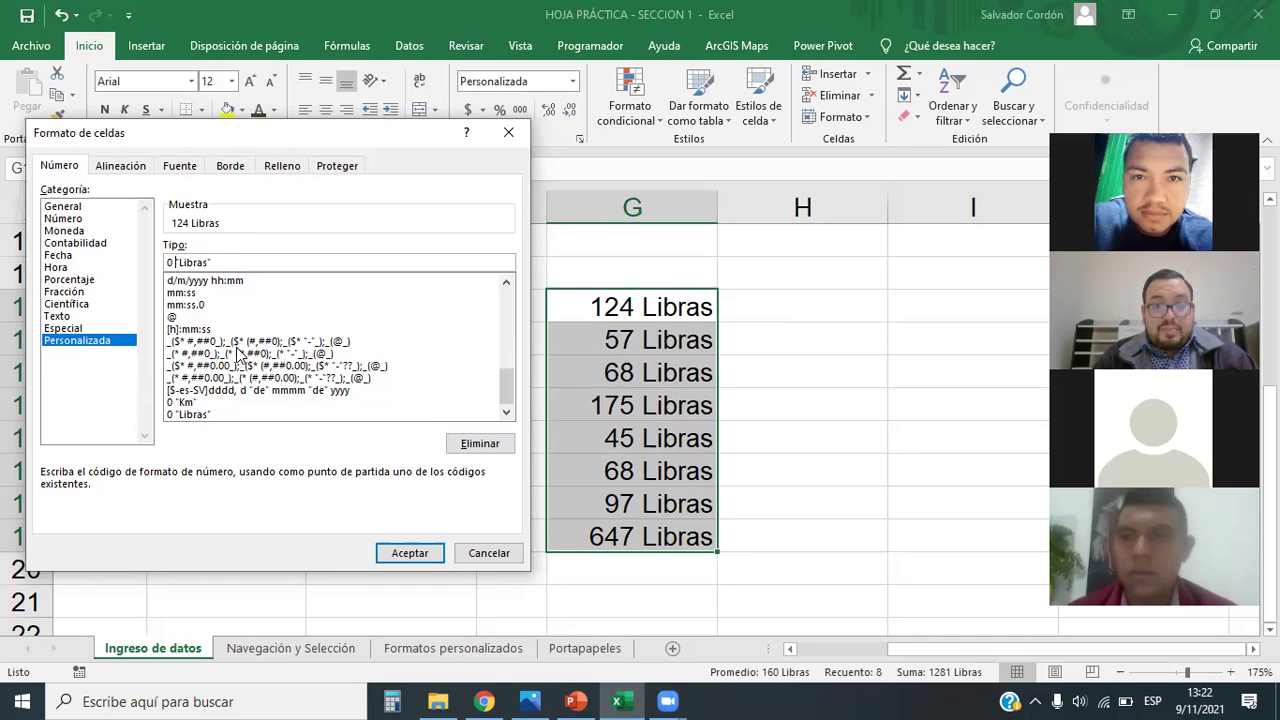
{"action": "key", "text": "BackSpace"}
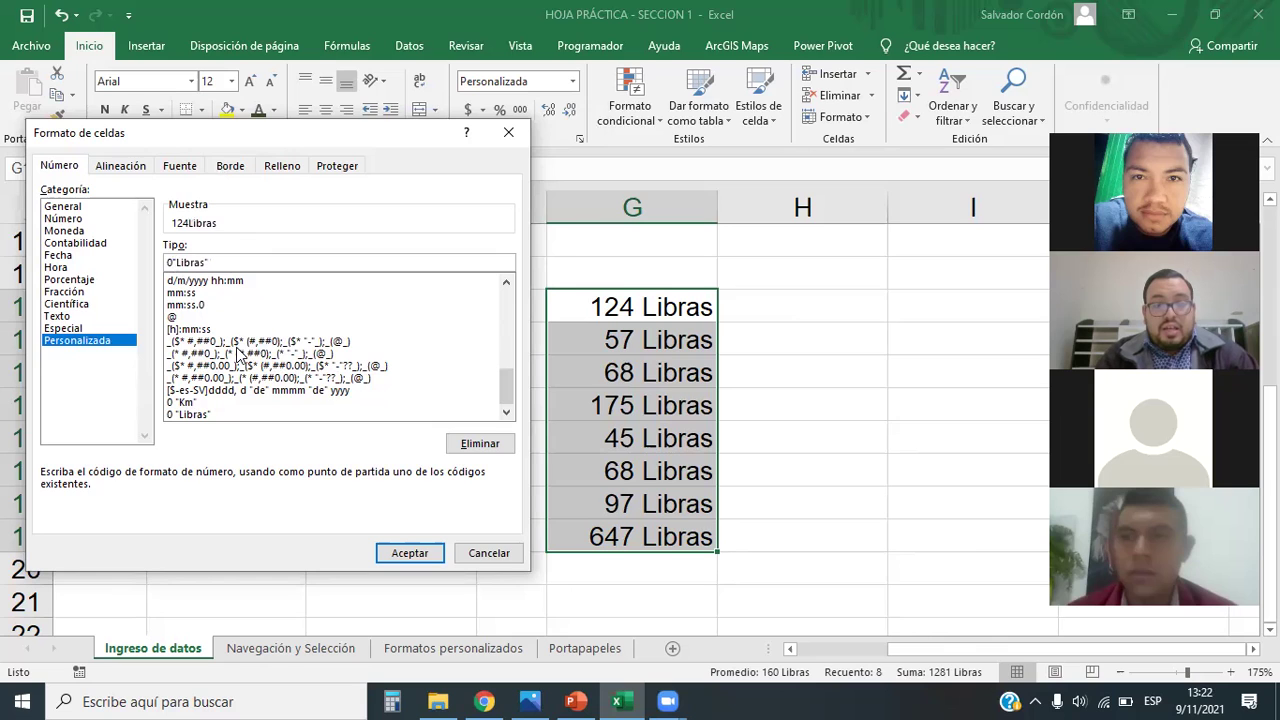
{"action": "left_click", "coordinate": [405, 553]}
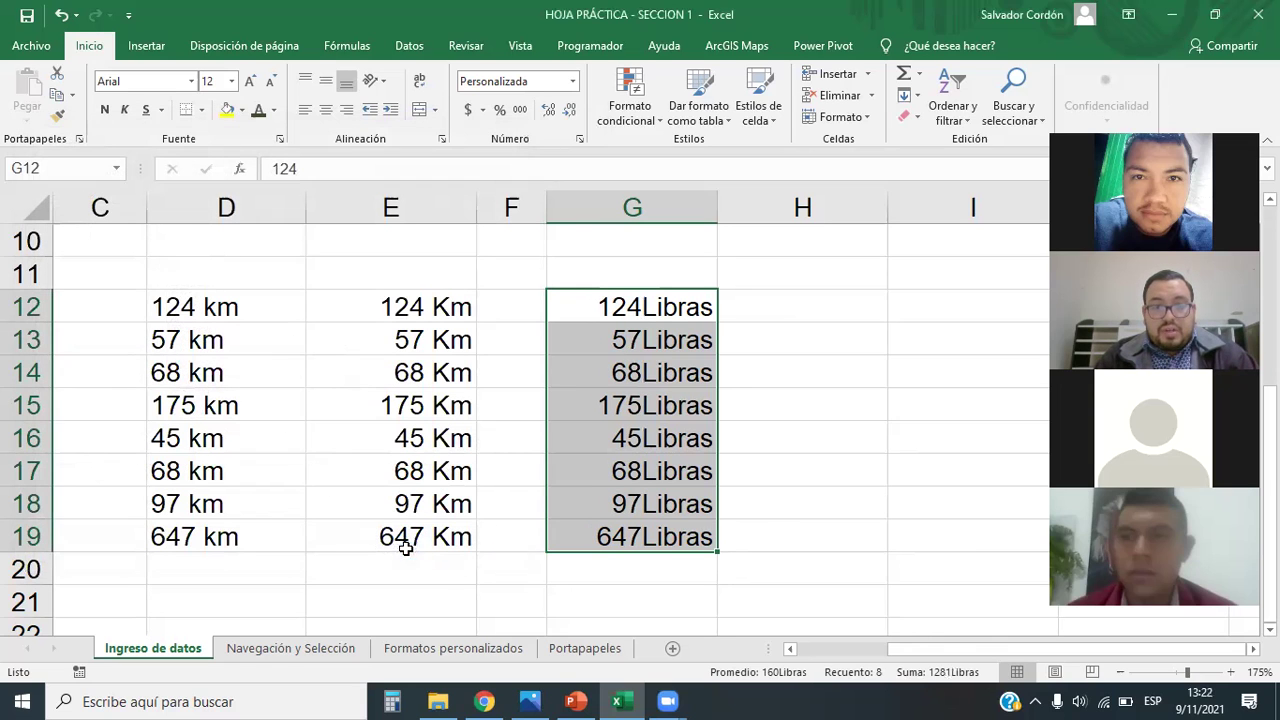
Step: Reopen Formato de celdas and re-insert the space to make the code 0 "Libras"
{"action": "left_click", "coordinate": [574, 86]}
{"action": "left_click", "coordinate": [482, 524]}
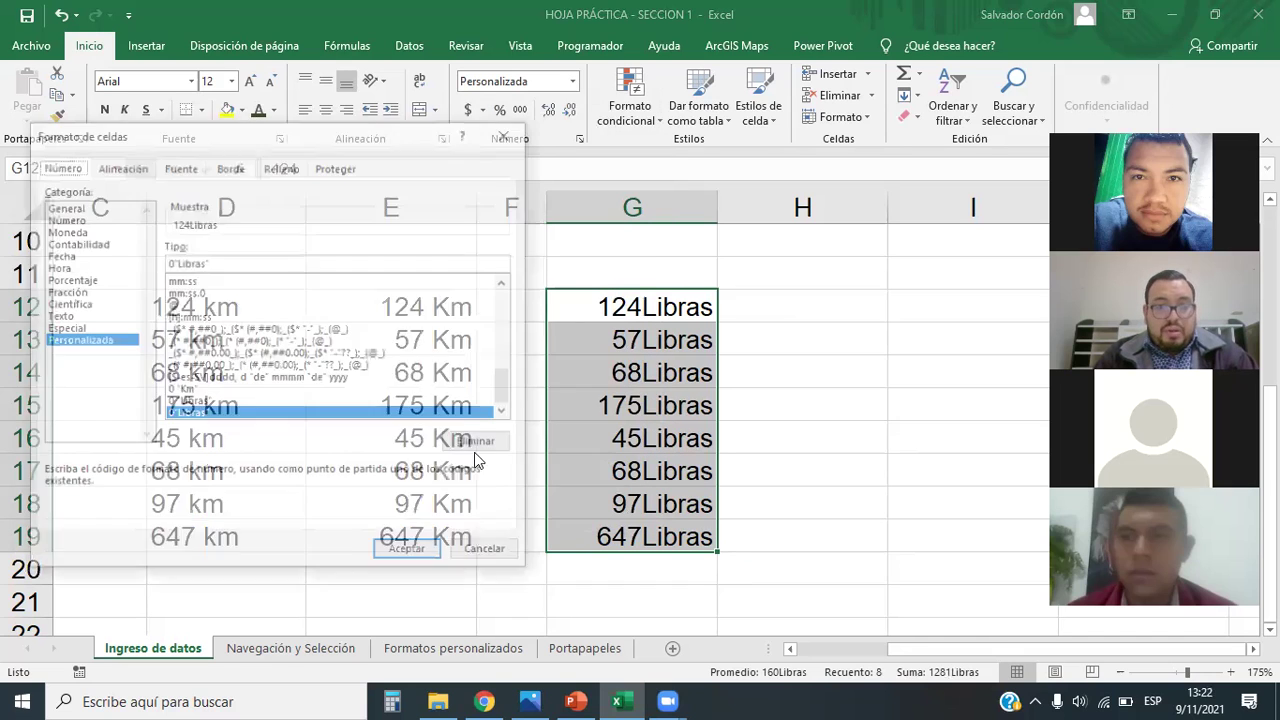
{"action": "left_click", "coordinate": [178, 262]}
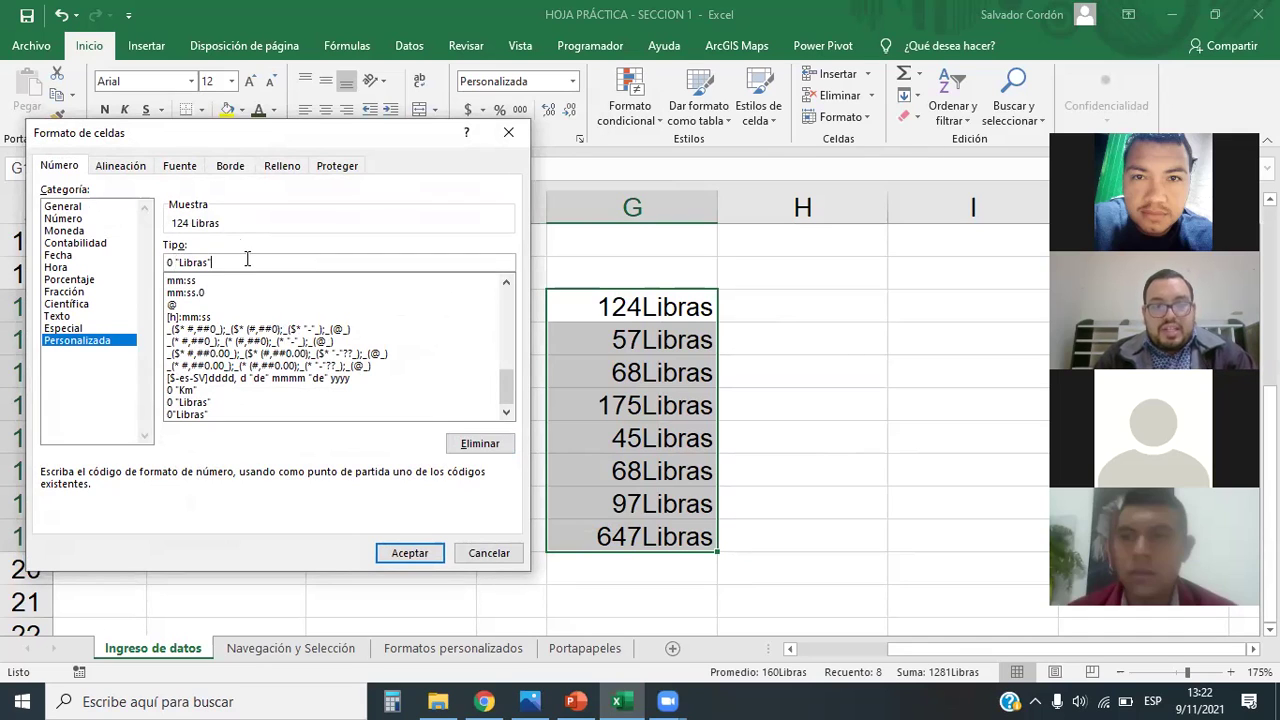
Step: Scroll the saved custom format codes, then close Formato de celdas without applying changes
{"action": "scroll", "coordinate": [282, 344], "scroll_direction": "up", "scroll_amount": 1}
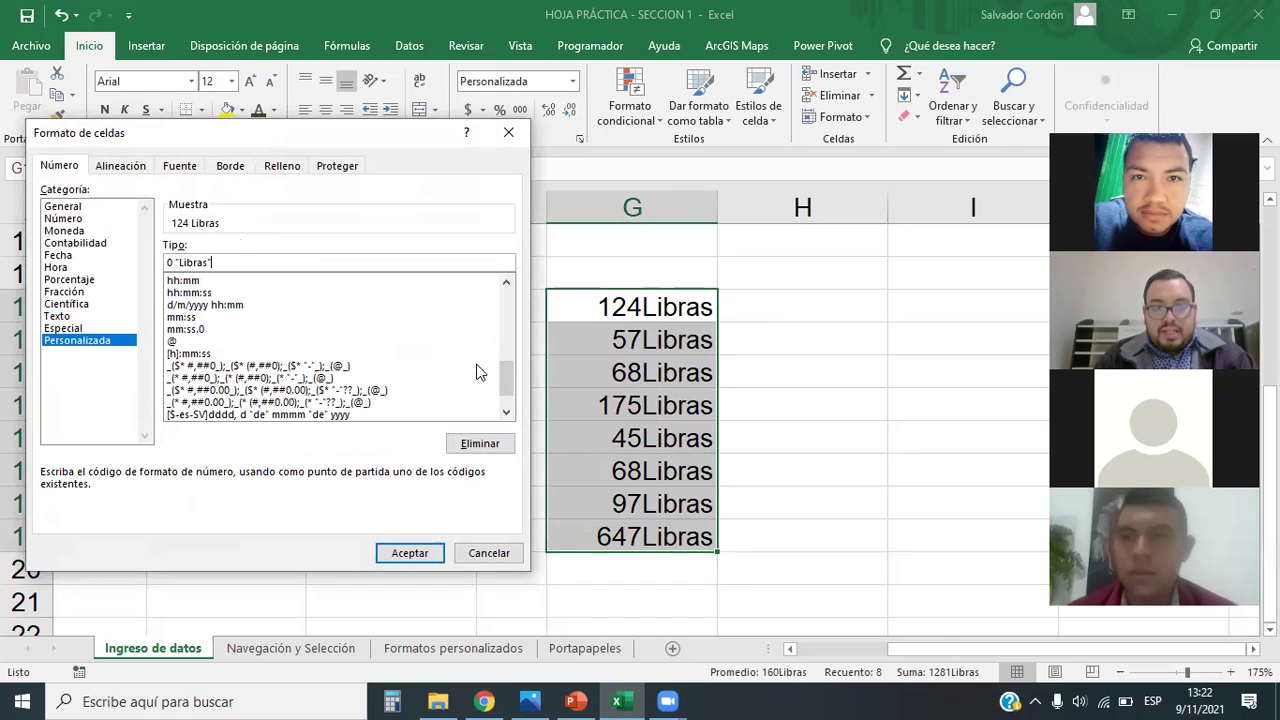
{"action": "left_click_drag", "start_coordinate": [506, 375], "coordinate": [522, 282]}
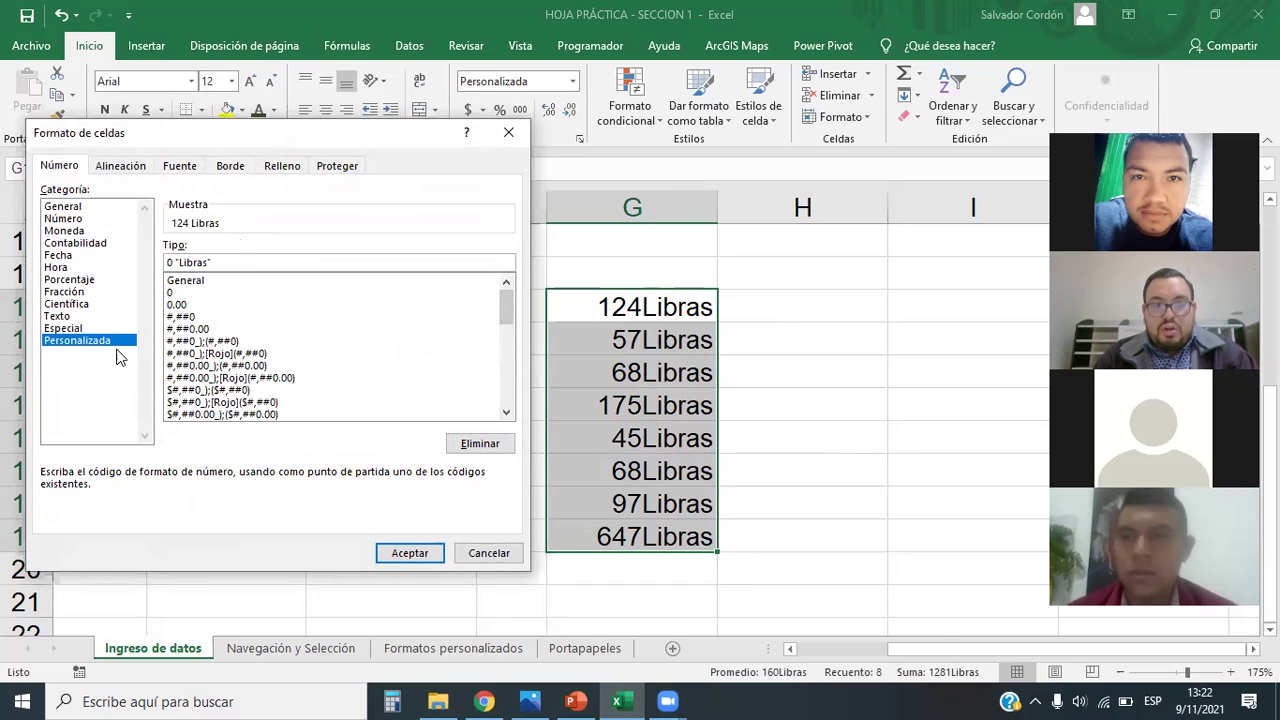
{"action": "left_click_drag", "start_coordinate": [507, 306], "coordinate": [514, 398]}
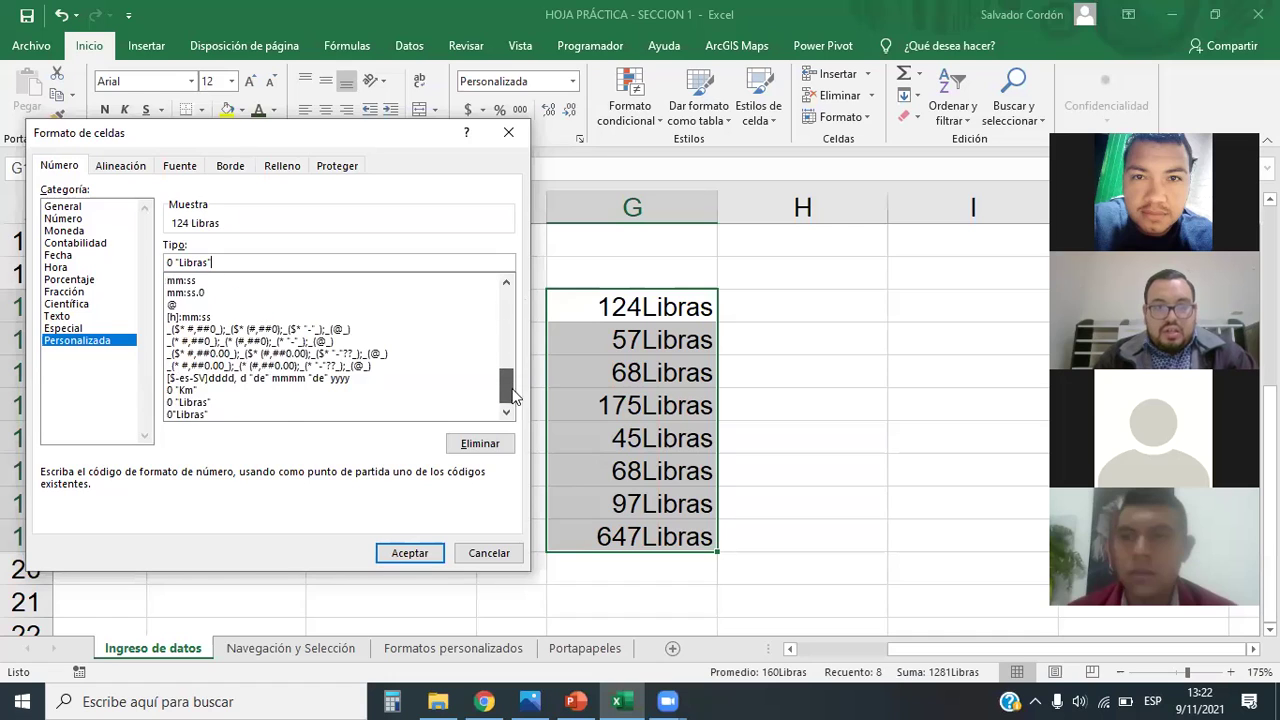
{"action": "scroll", "coordinate": [512, 420], "scroll_direction": "up", "scroll_amount": 10}
{"action": "scroll", "coordinate": [514, 422], "scroll_direction": "down", "scroll_amount": 10}
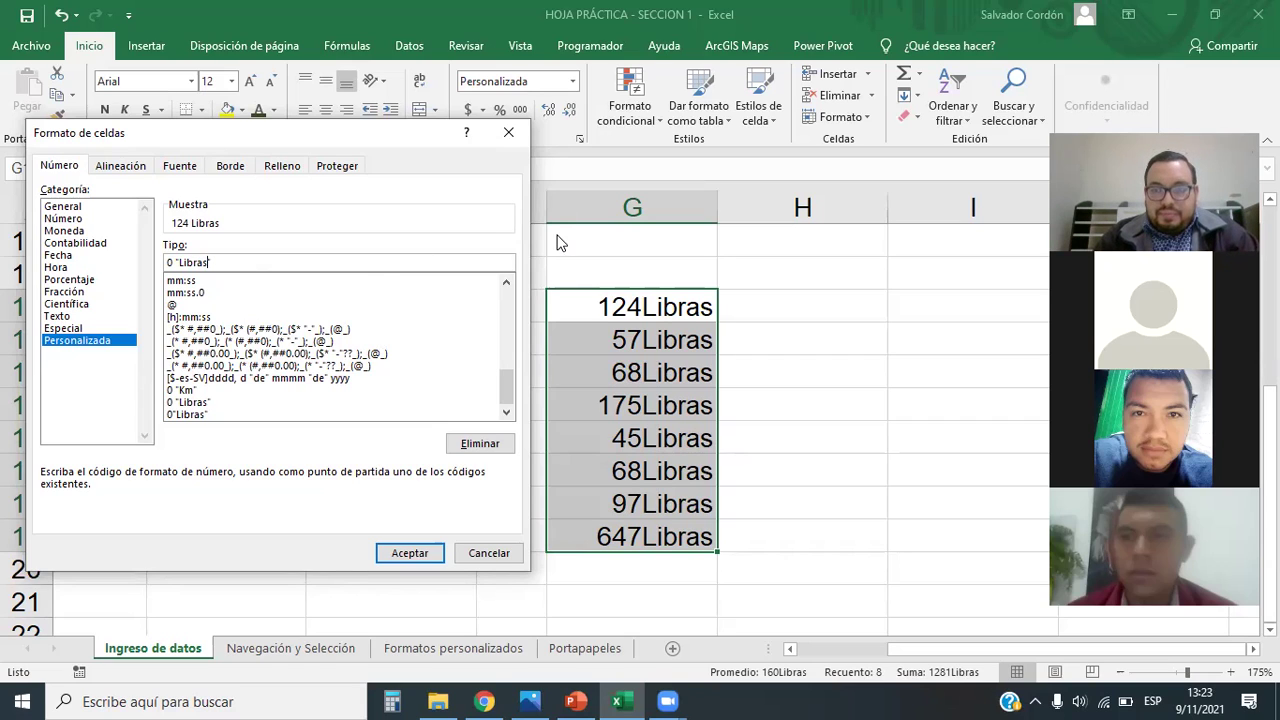
{"action": "left_click", "coordinate": [507, 135]}
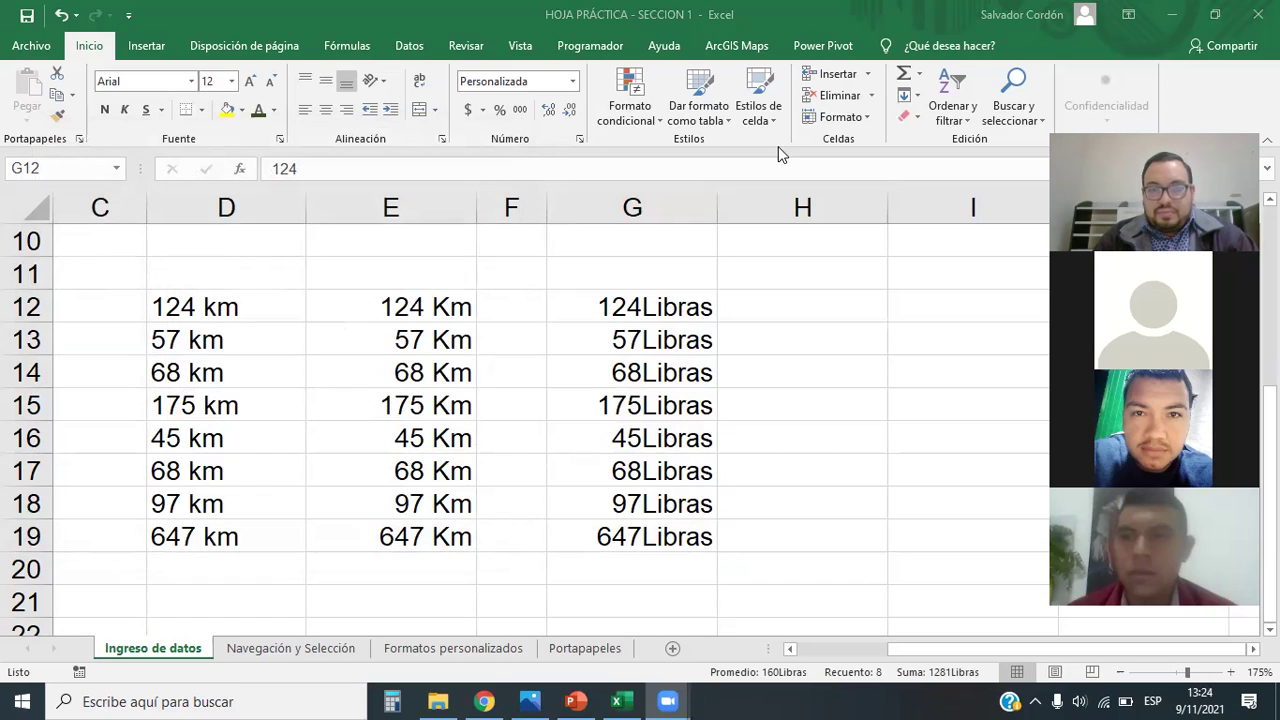
Step: Apply the saved custom code 0 "Libras" to G12:G19 so they read 124 Libras
{"action": "left_click", "coordinate": [712, 545], "text": "shift"}
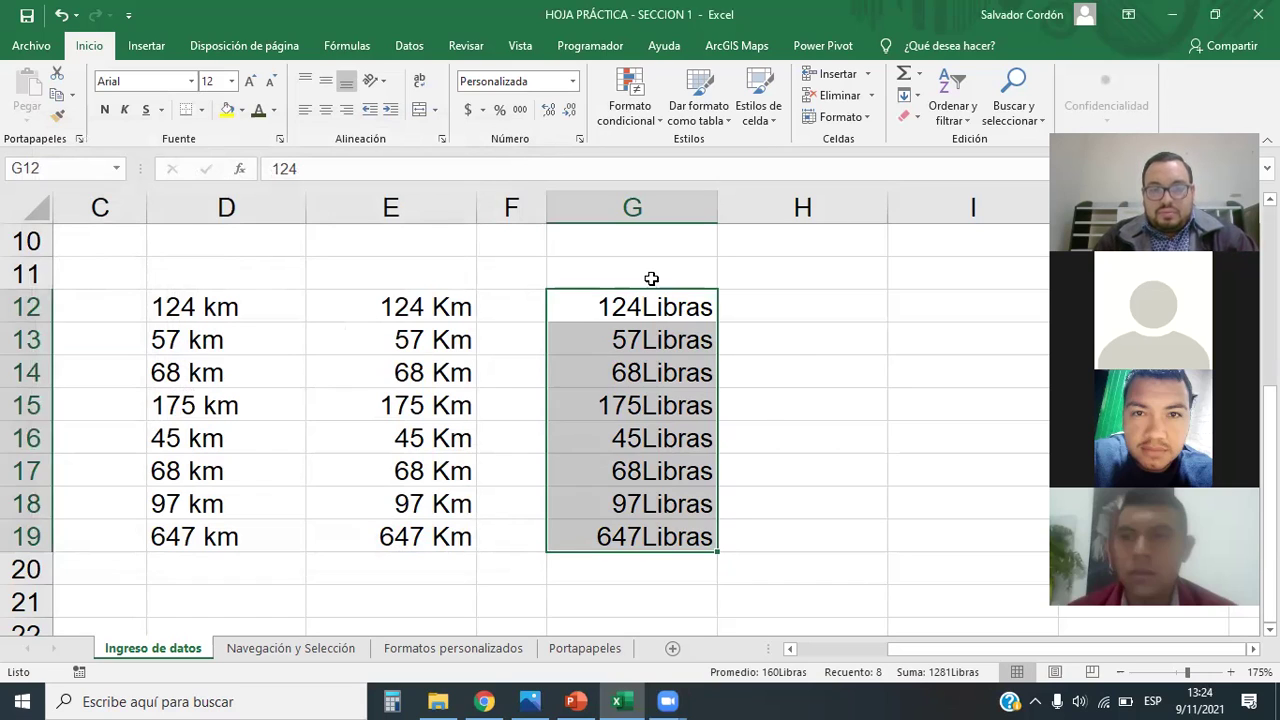
{"action": "left_click", "coordinate": [572, 81]}
{"action": "left_click", "coordinate": [525, 517]}
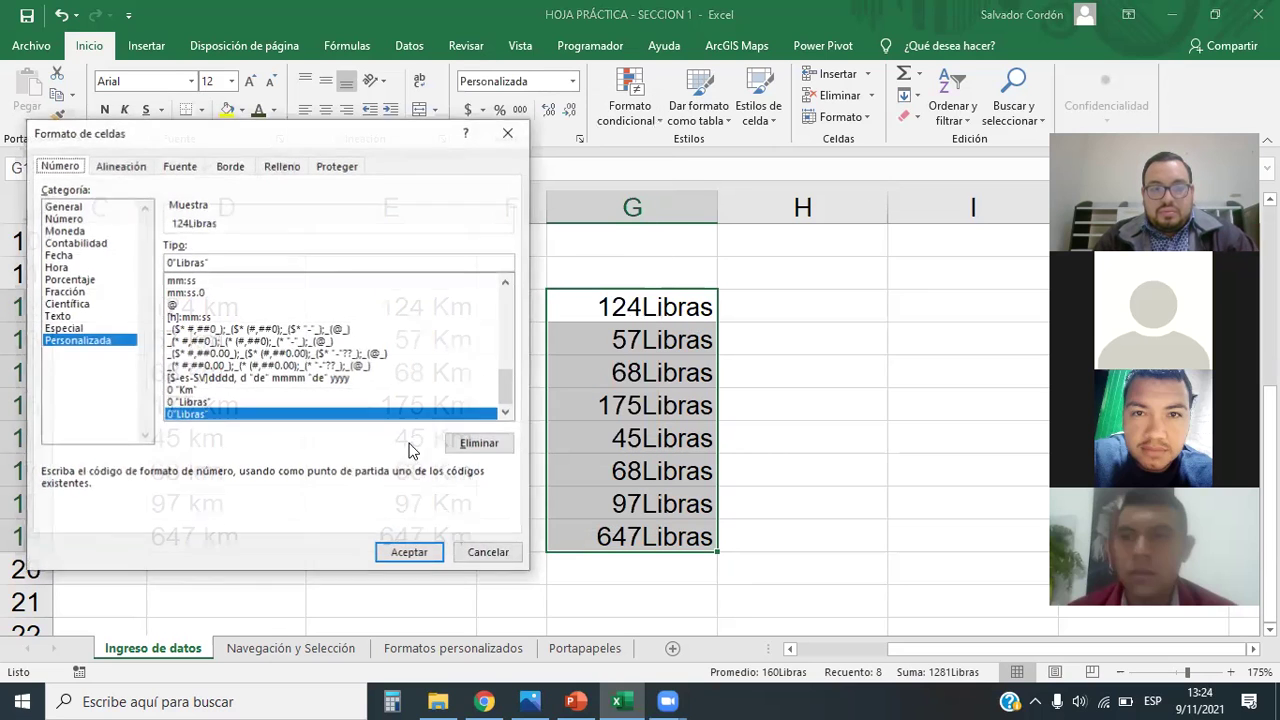
{"action": "left_click", "coordinate": [188, 402]}
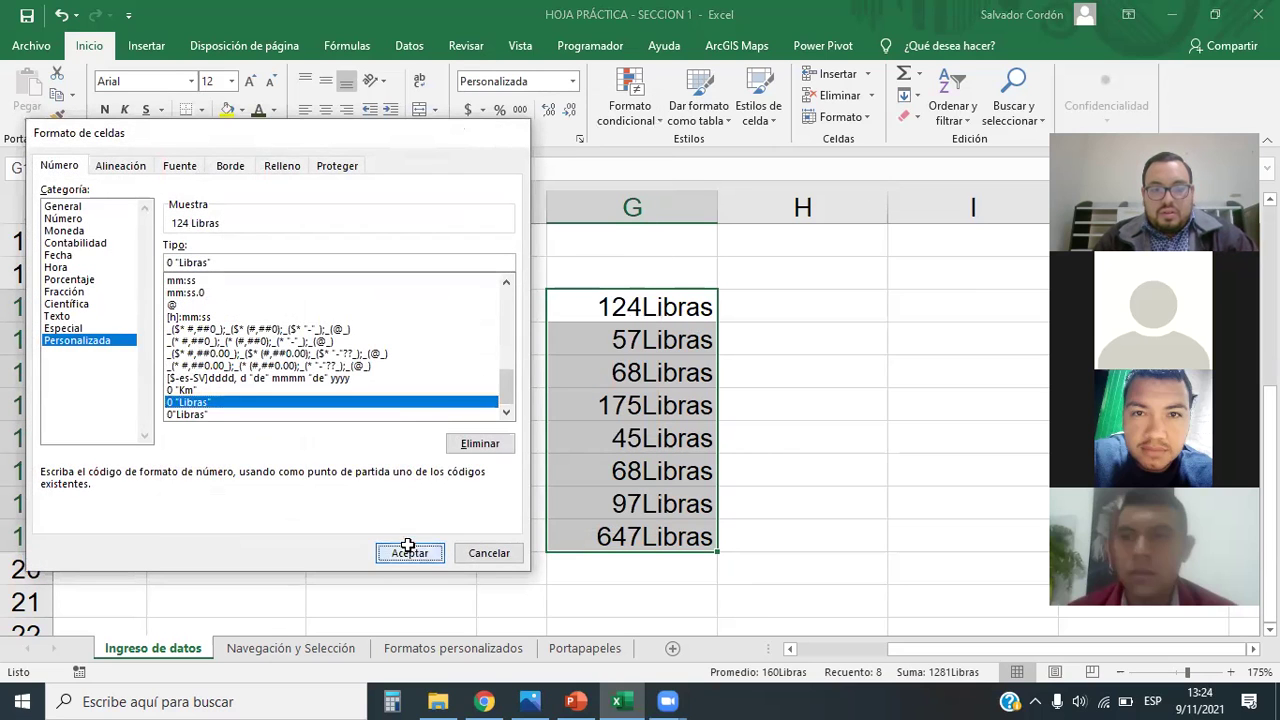
{"action": "left_click", "coordinate": [408, 549]}
Step: Reselect the Libras values in column G and switch to the Cortina.jpg course title image
{"action": "left_click", "coordinate": [766, 425]}
{"action": "left_click", "coordinate": [810, 335]}
{"action": "left_click_drag", "start_coordinate": [651, 305], "coordinate": [654, 532]}
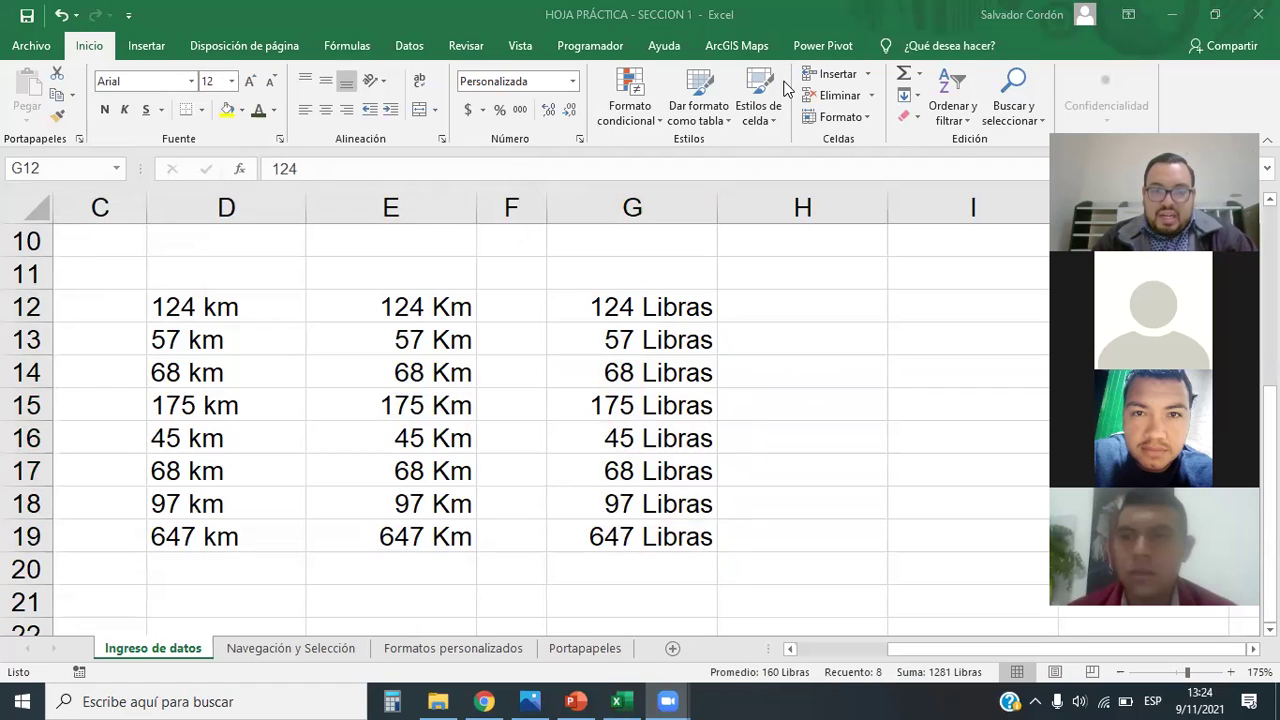
{"action": "key", "text": "alt+Tab"}
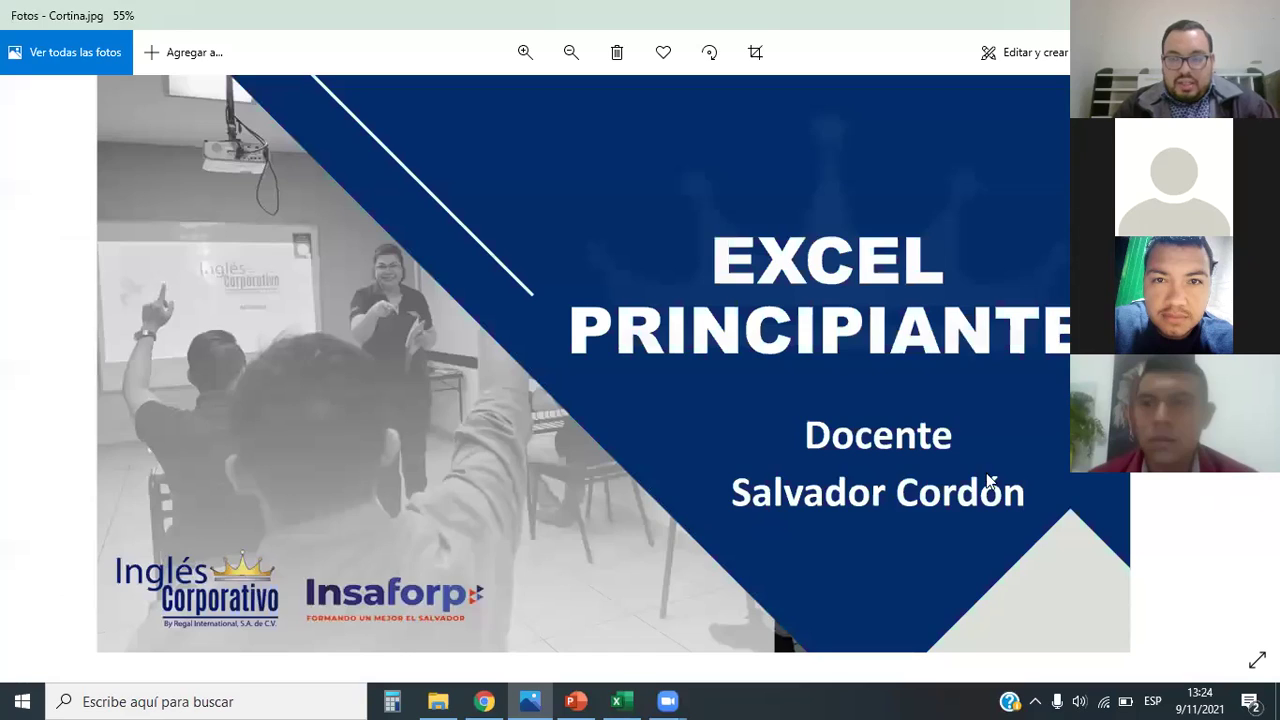
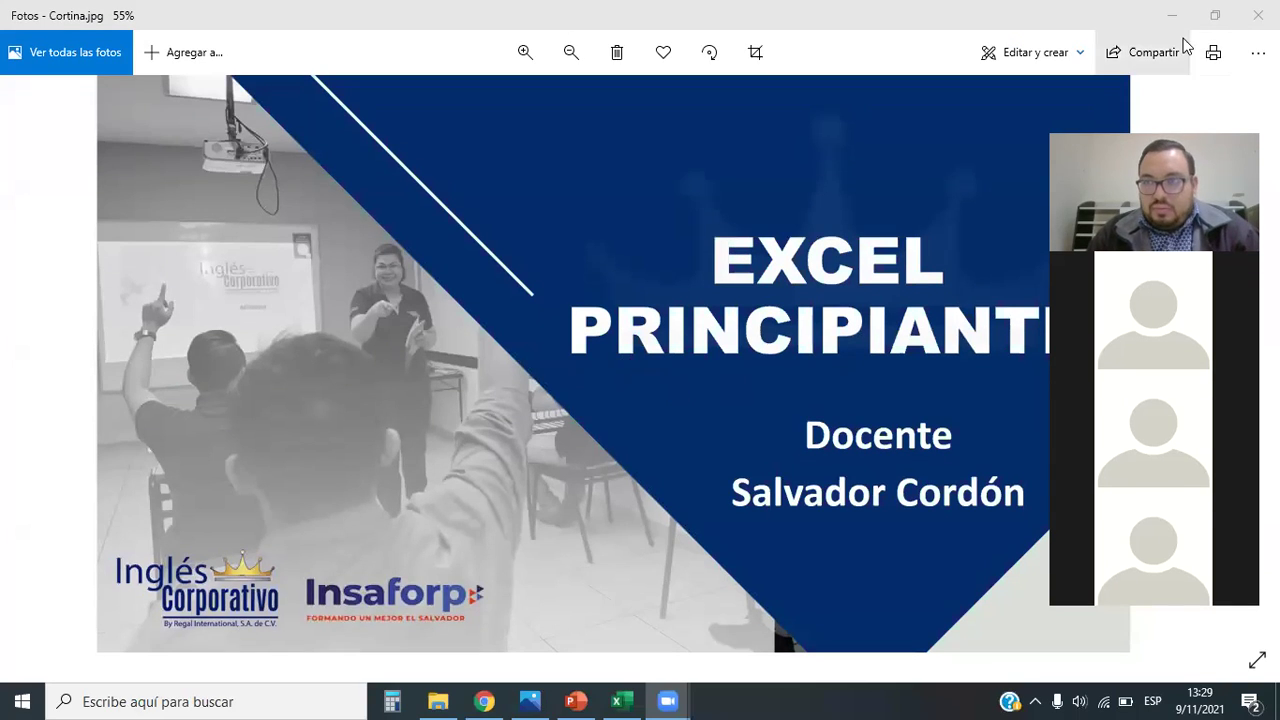
Step: Minimize the Photos viewer showing Cortina.jpg to bring the Excel practice workbook forward
{"action": "left_click", "coordinate": [1174, 34]}
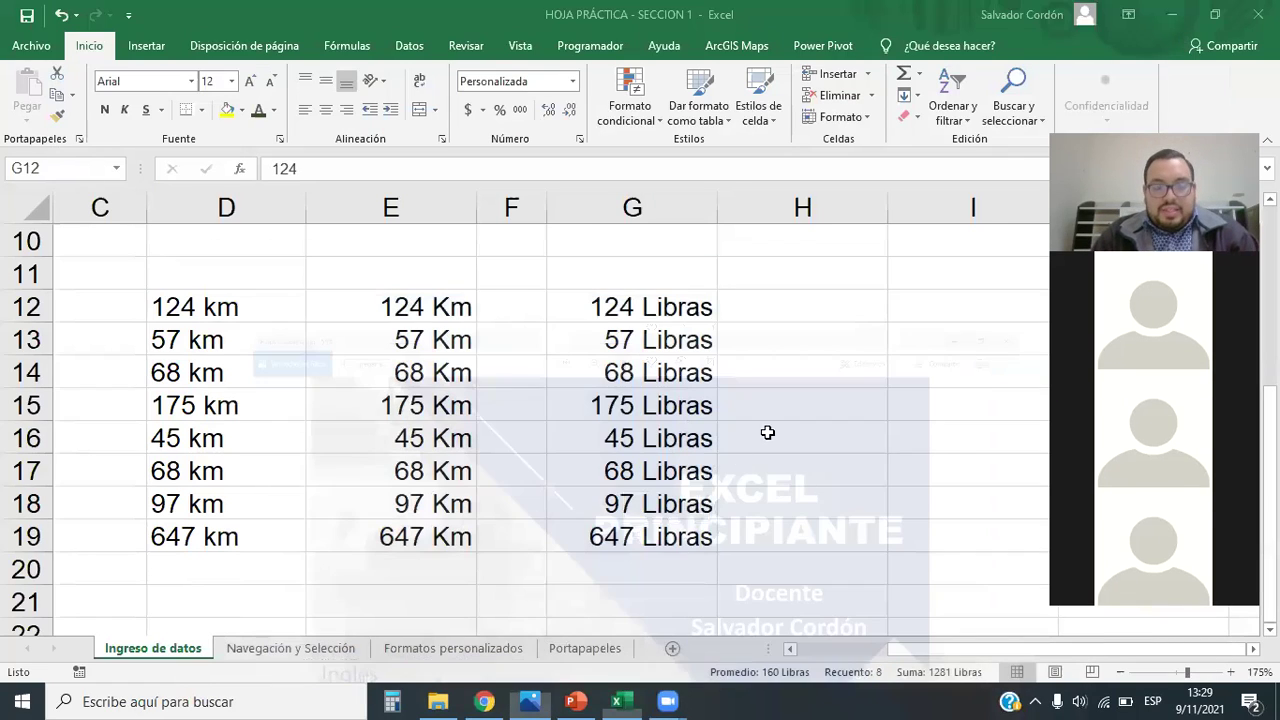
{"action": "left_click", "coordinate": [767, 432]}
{"action": "left_click", "coordinate": [874, 364]}
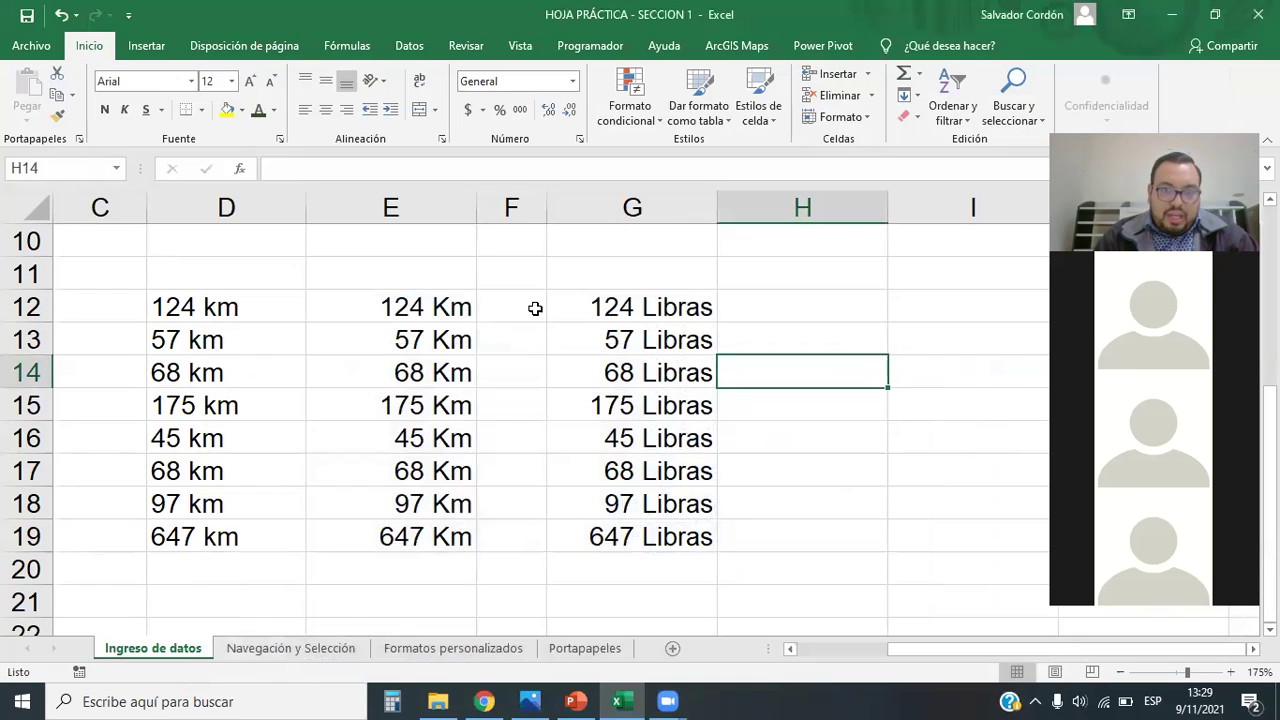
{"action": "left_click_drag", "start_coordinate": [200, 307], "coordinate": [686, 557]}
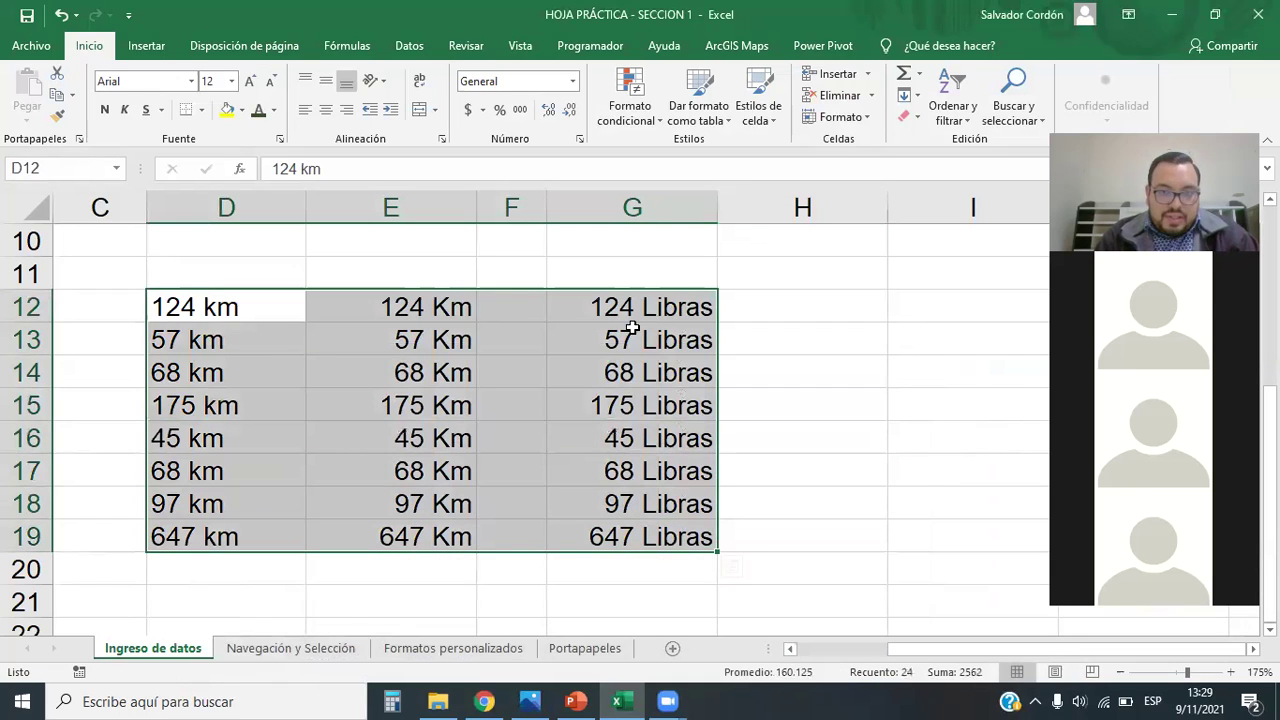
{"action": "left_click", "coordinate": [574, 84]}
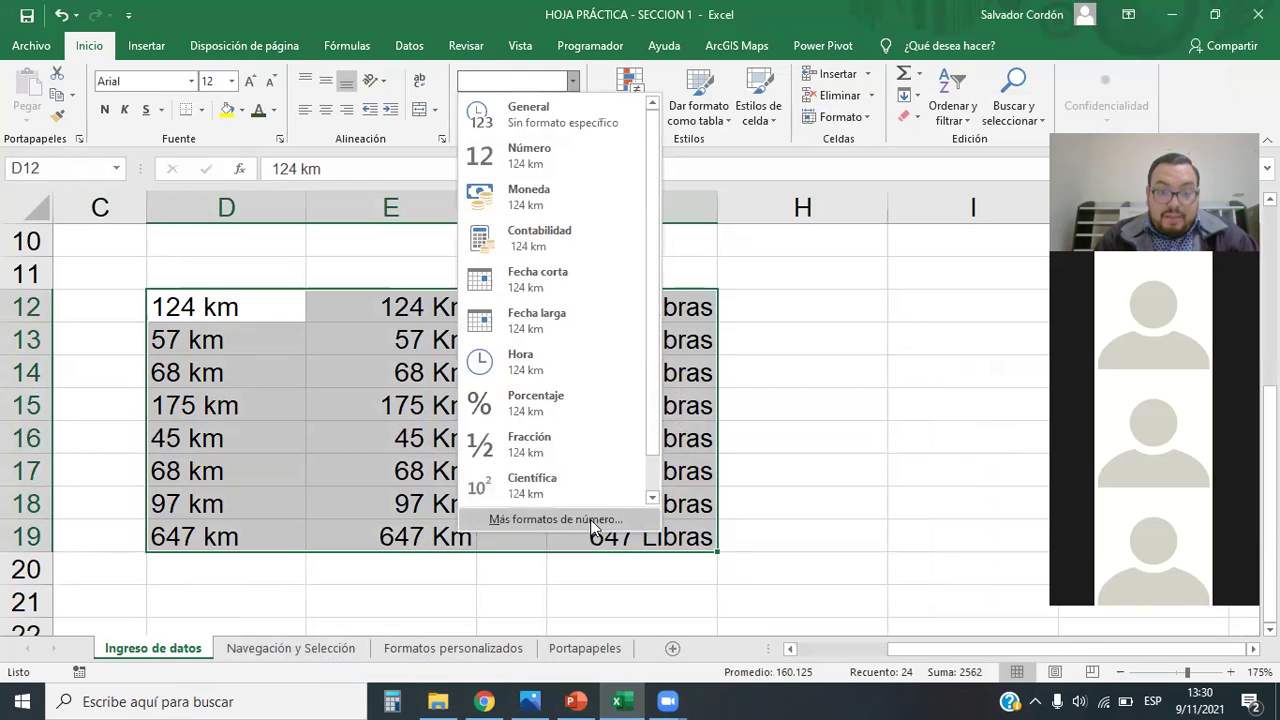
{"action": "left_click", "coordinate": [550, 520]}
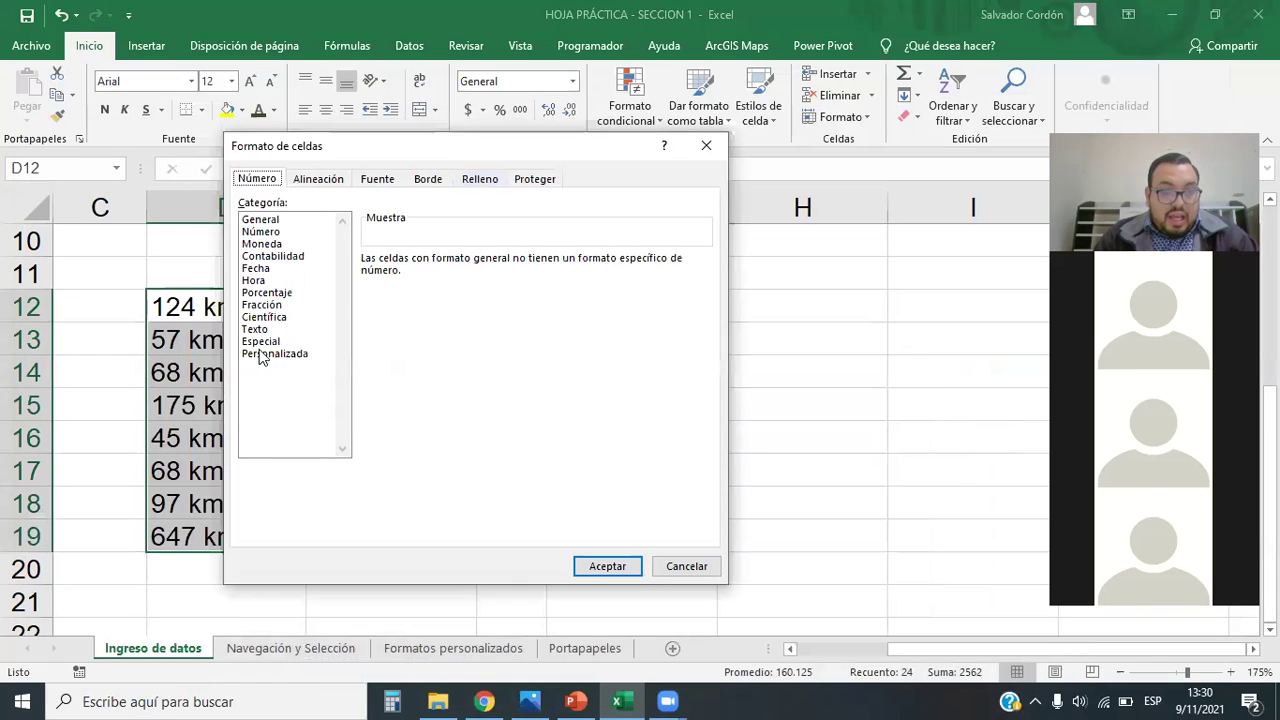
{"action": "left_click", "coordinate": [262, 354]}
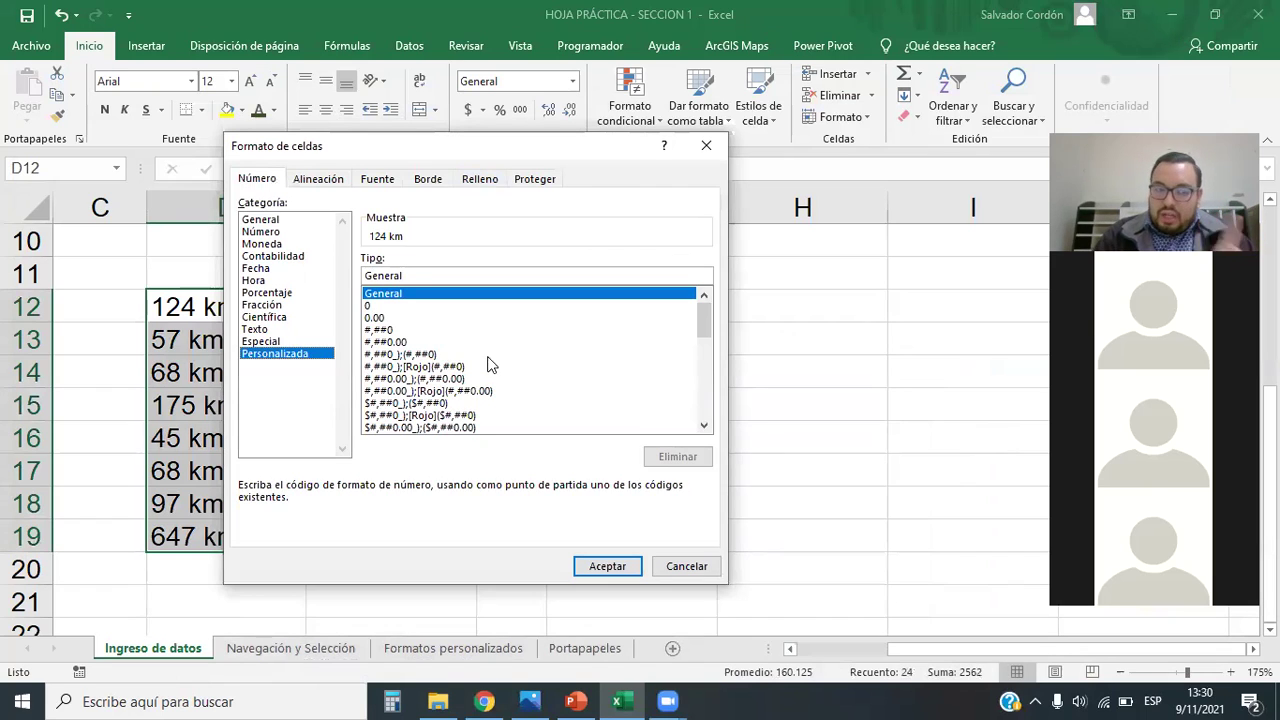
{"action": "left_click", "coordinate": [706, 146]}
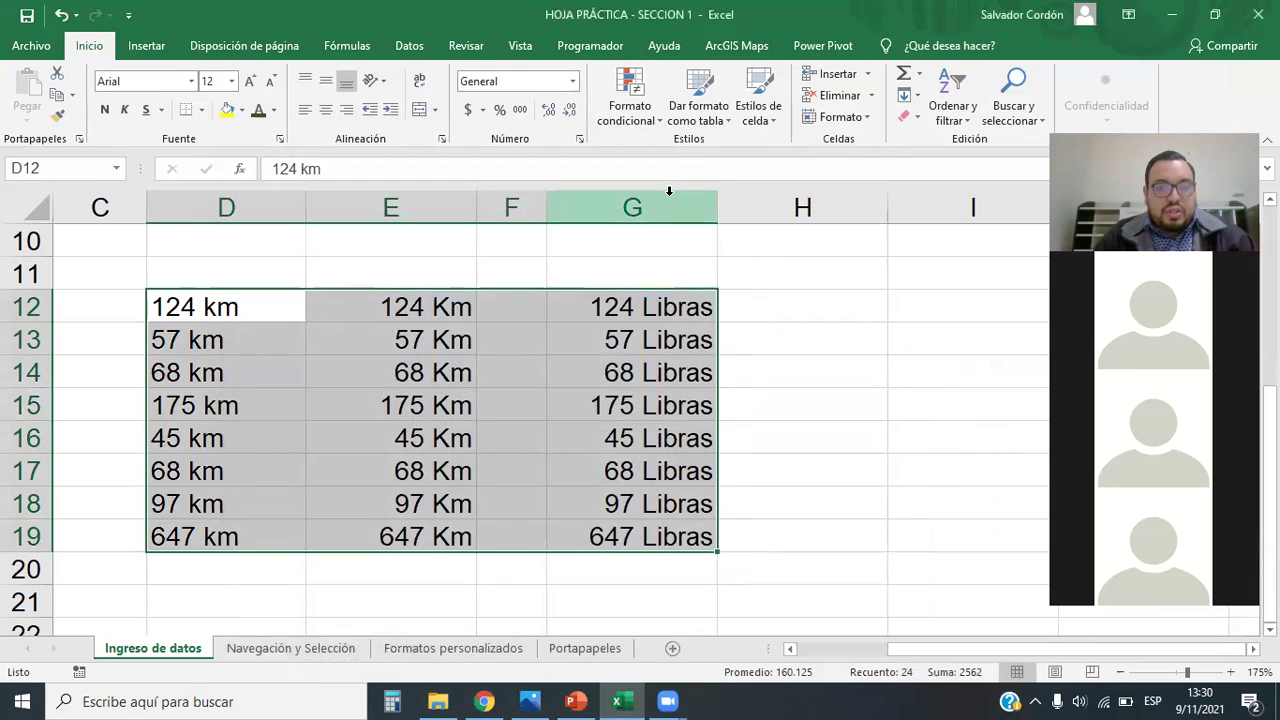
{"action": "scroll", "coordinate": [700, 300], "scroll_direction": "down", "scroll_amount": 4}
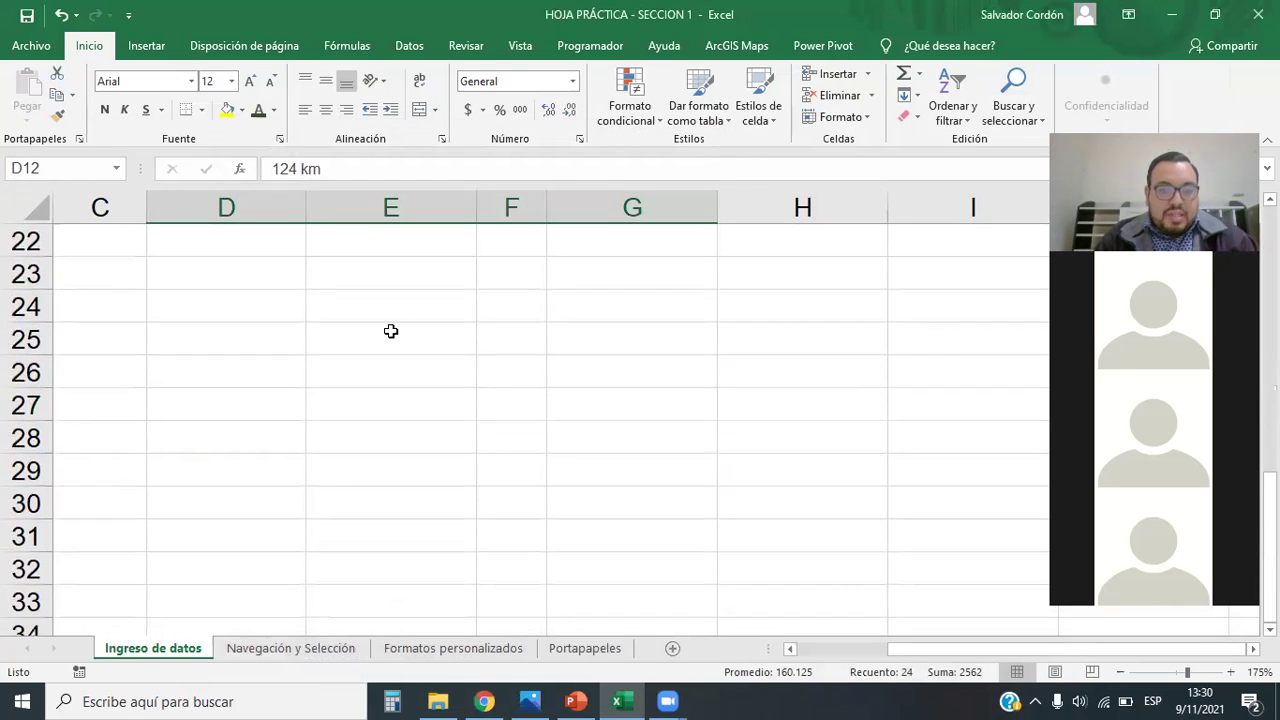
Step: Enter the date 9/11/2021 in cell D24
{"action": "left_click", "coordinate": [286, 314]}
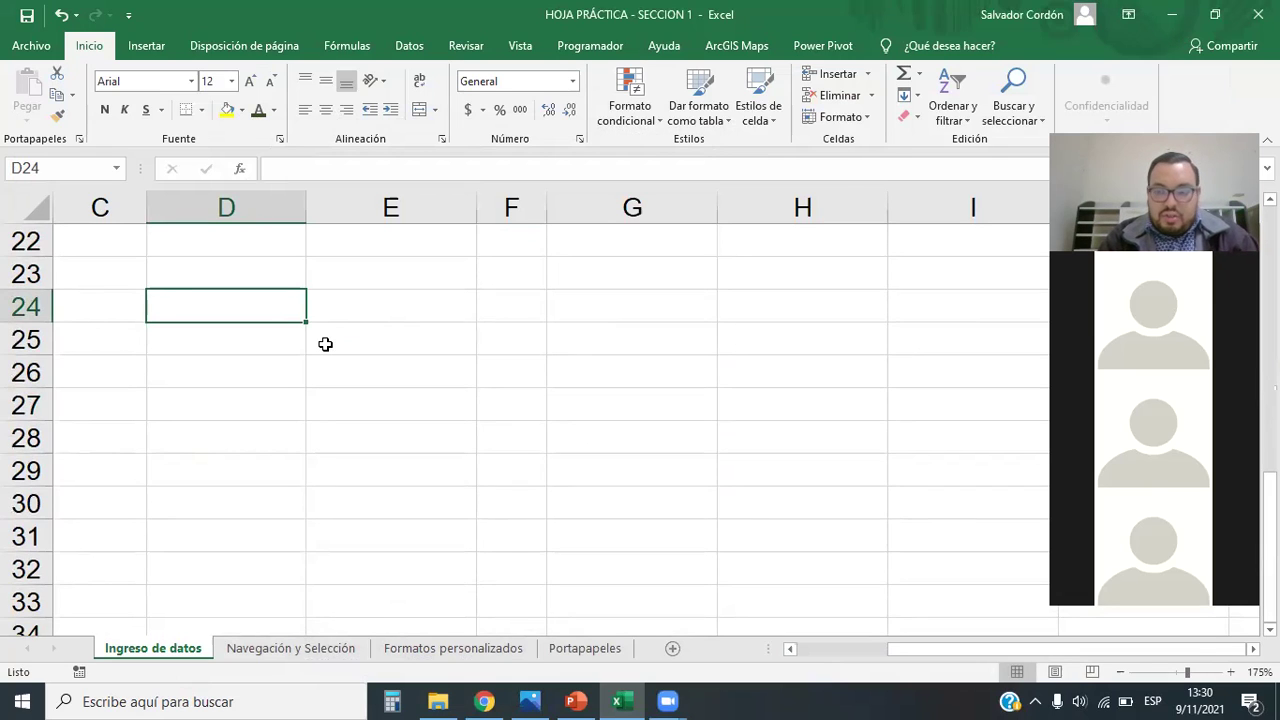
{"action": "type", "text": "9/11"}
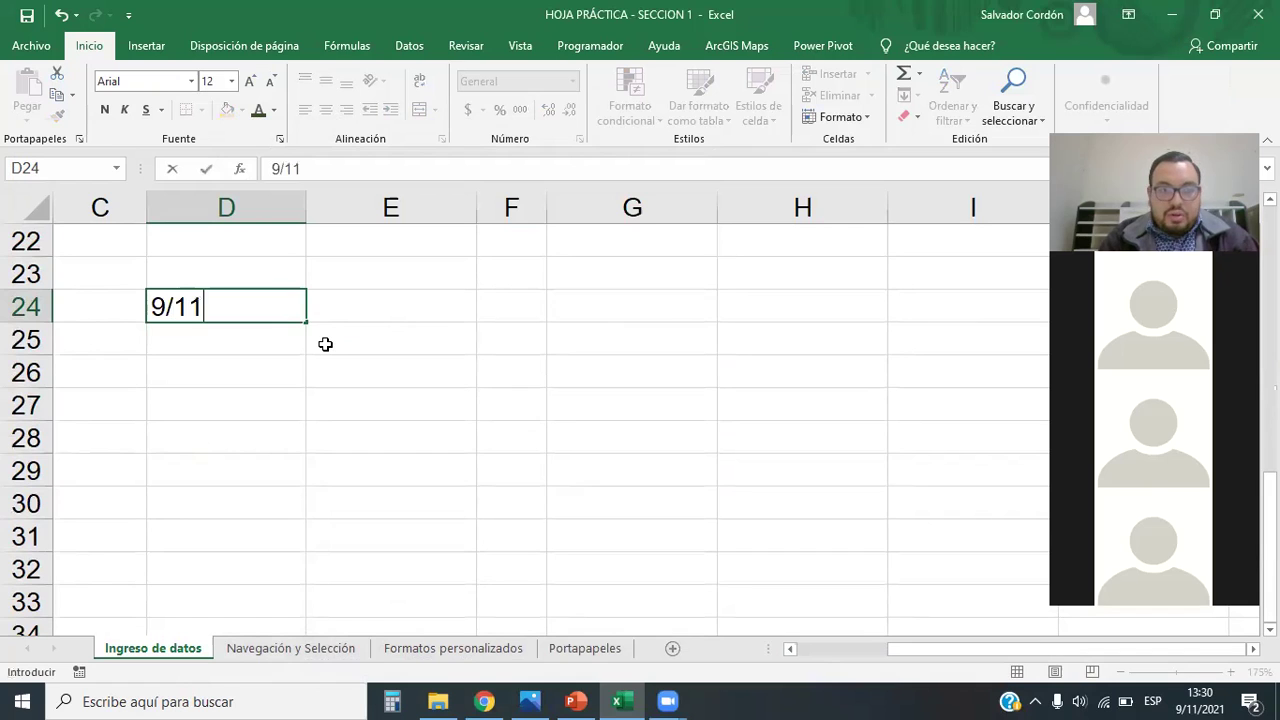
{"action": "type", "text": "/2021"}
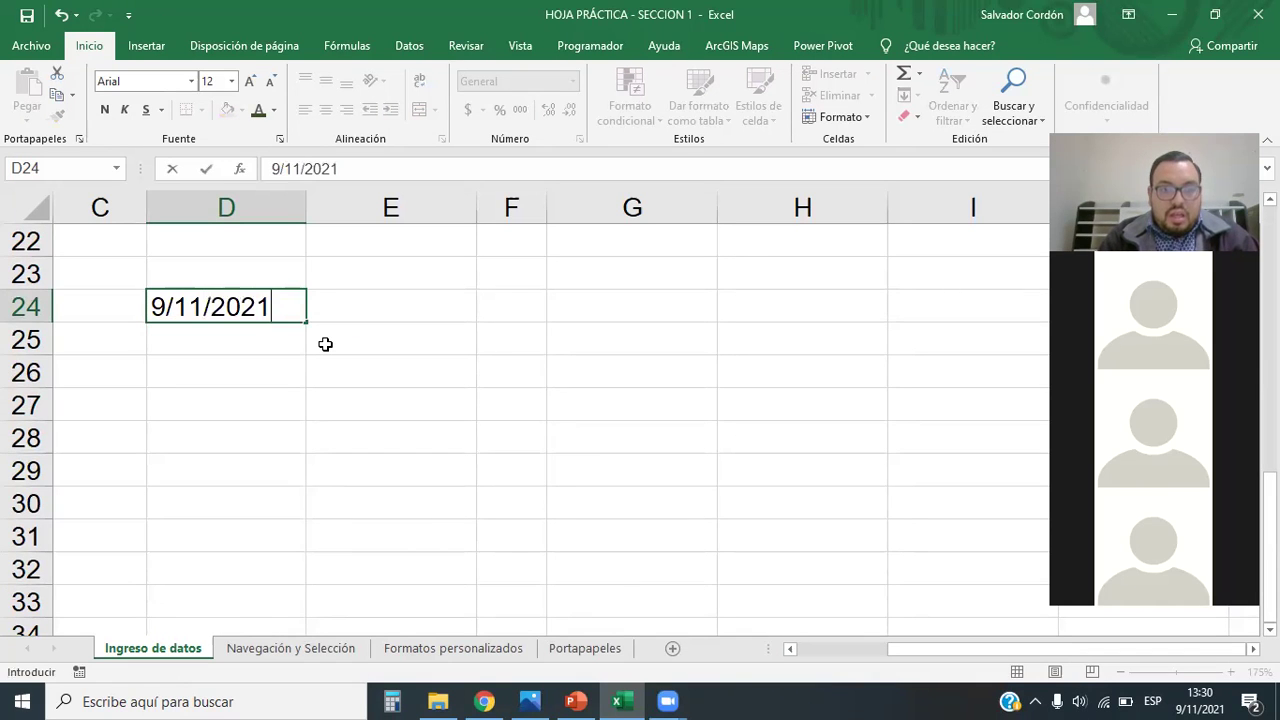
{"action": "key", "text": "Return"}
{"action": "key", "text": "Up"}
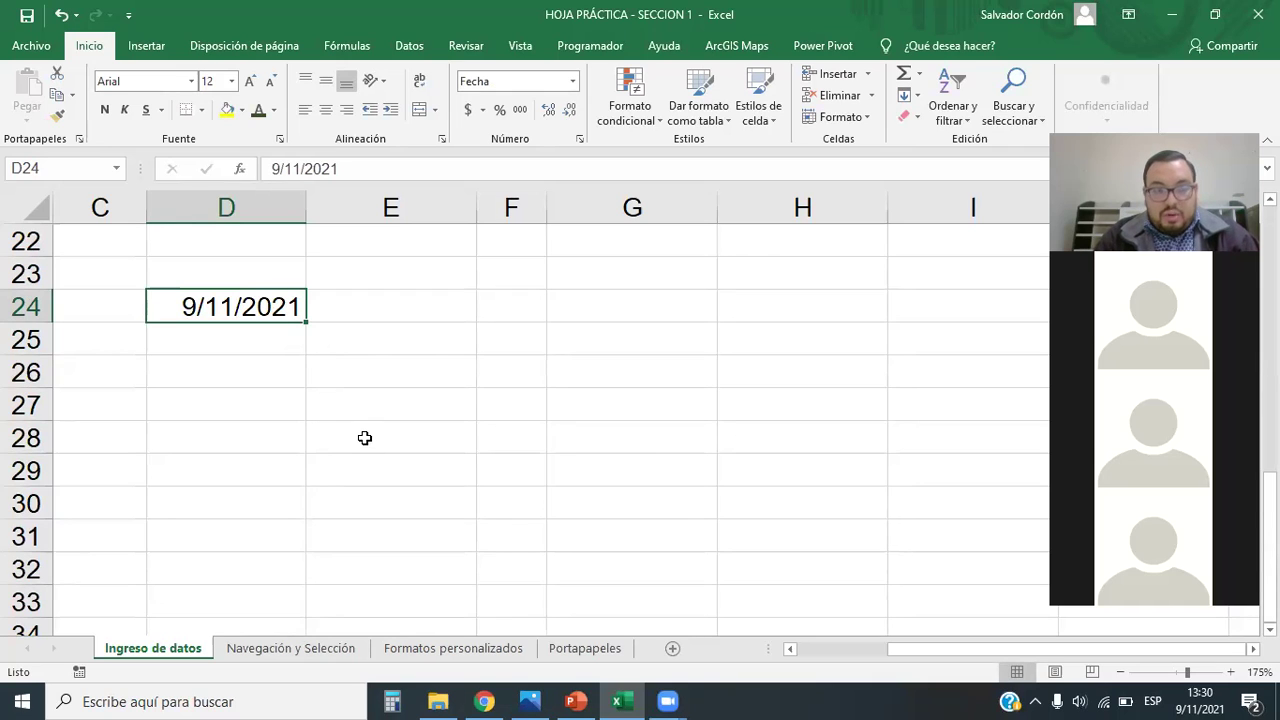
Step: Enter the date 11/09/2021 in cell E24, correcting the dashed entry to slashes
{"action": "left_click", "coordinate": [280, 342]}
{"action": "left_click", "coordinate": [283, 314]}
{"action": "left_click", "coordinate": [330, 316]}
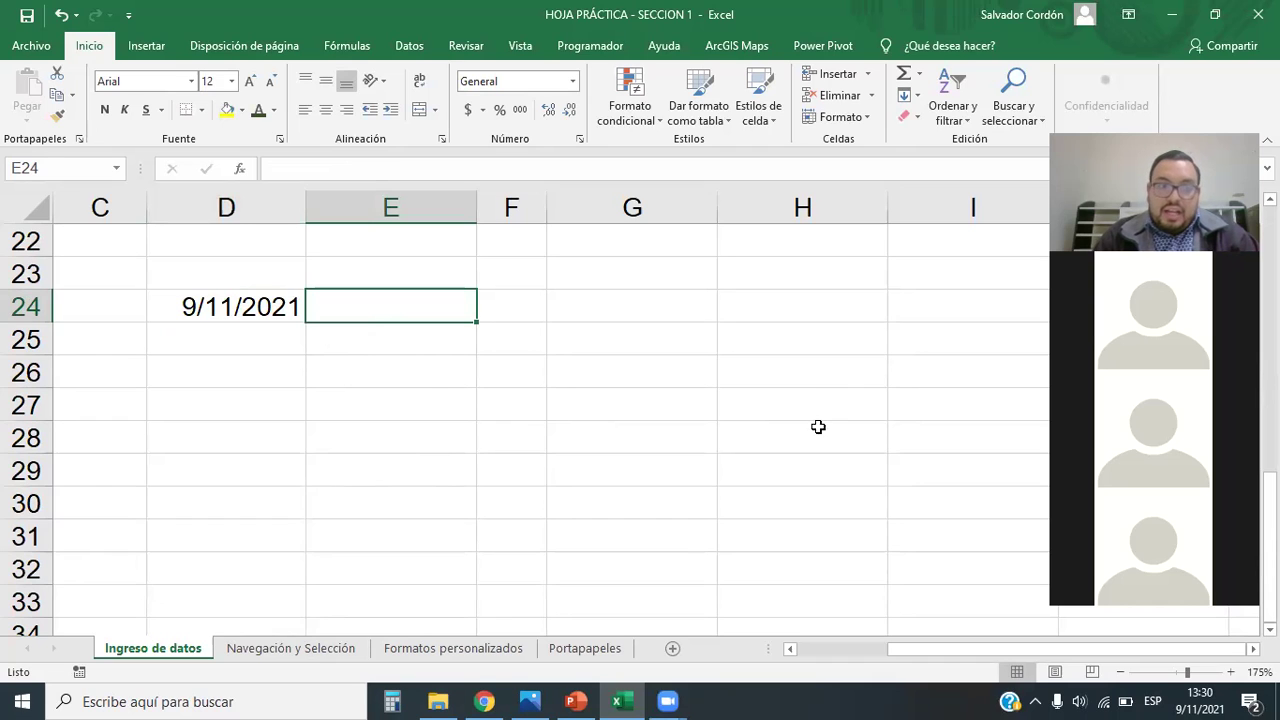
{"action": "left_click", "coordinate": [202, 318]}
{"action": "left_click", "coordinate": [402, 285]}
{"action": "left_click", "coordinate": [335, 315]}
{"action": "left_click", "coordinate": [418, 402]}
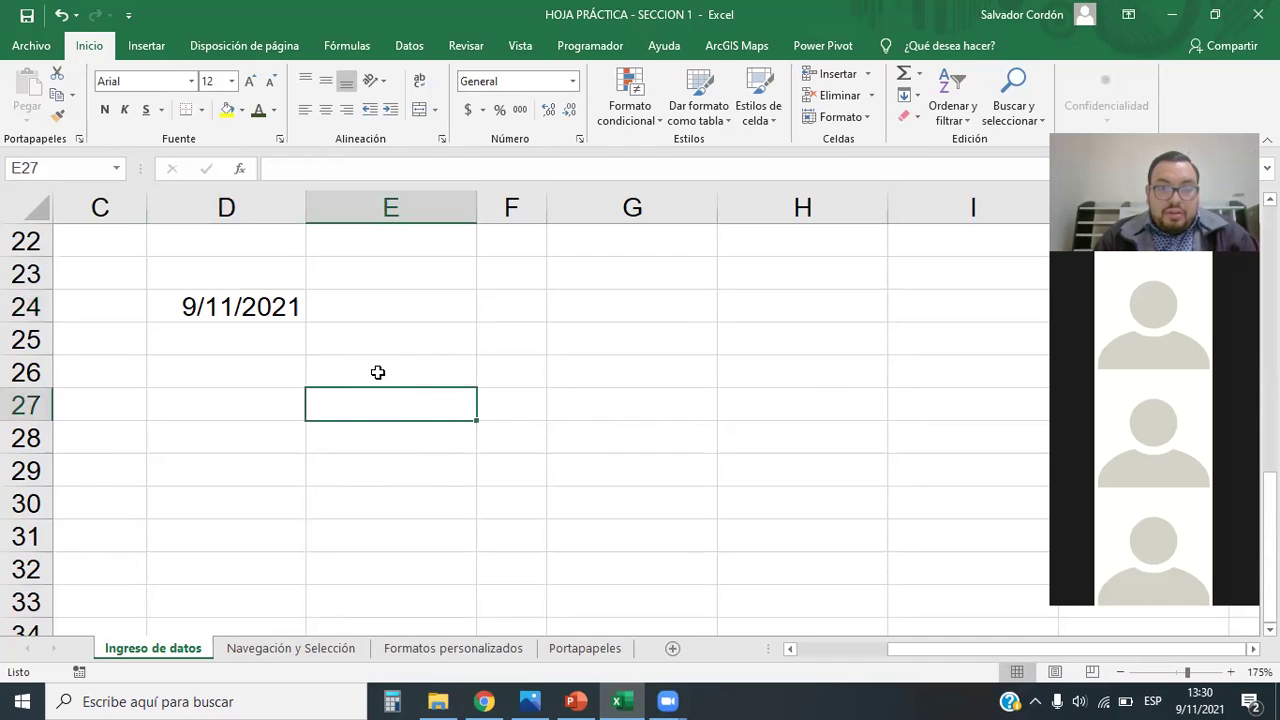
{"action": "left_click", "coordinate": [318, 308]}
{"action": "key", "text": "Left"}
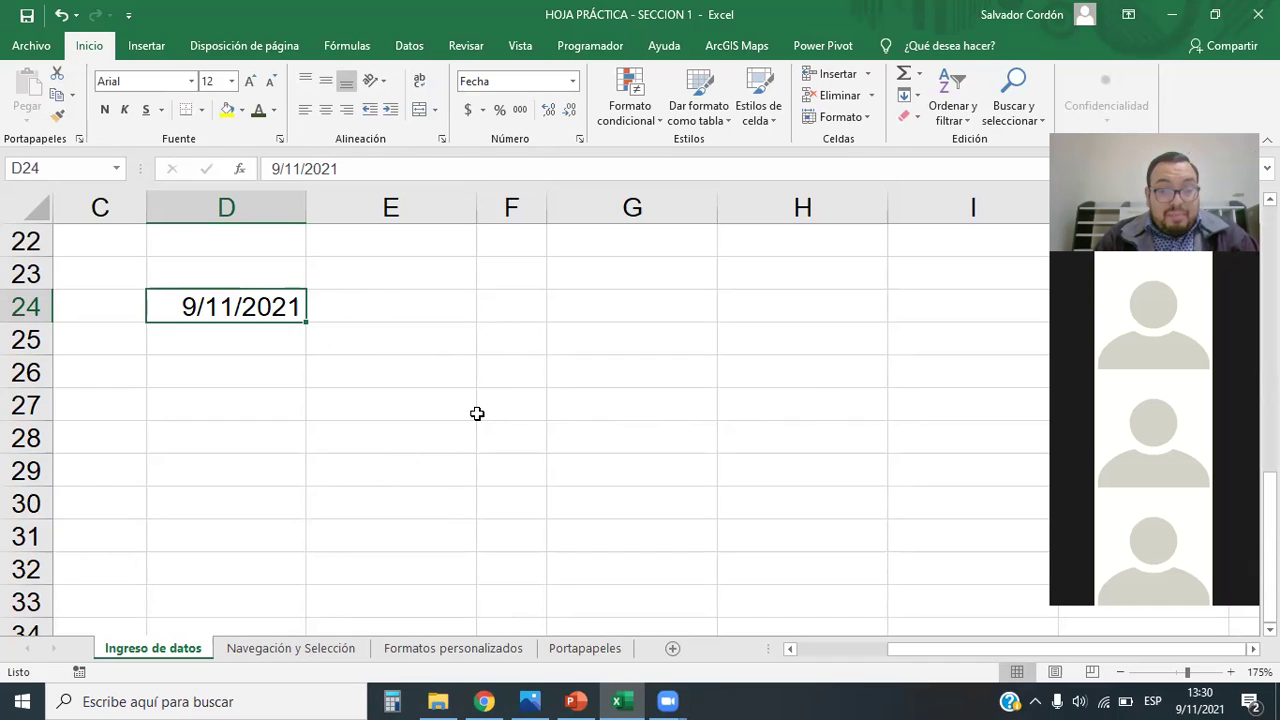
{"action": "left_click", "coordinate": [345, 308]}
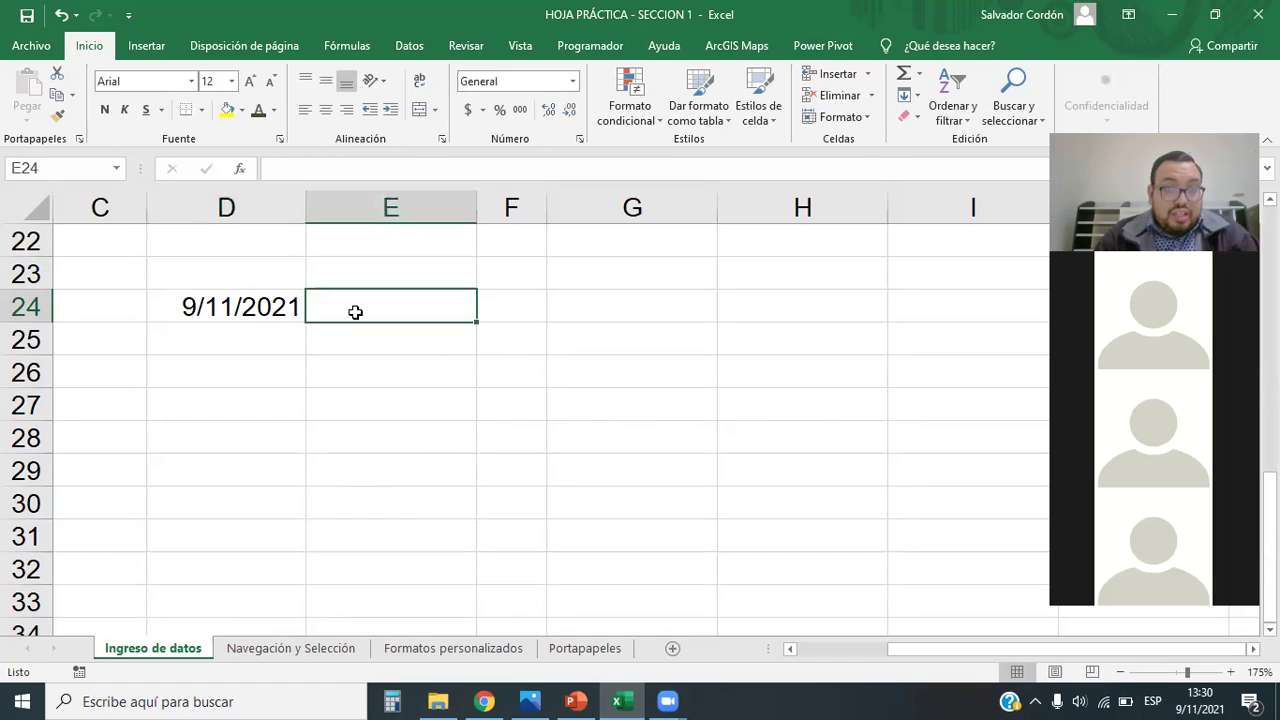
{"action": "type", "text": "11-09"}
{"action": "key", "text": "BackSpace"}
{"action": "key", "text": "BackSpace"}
{"action": "key", "text": "BackSpace"}
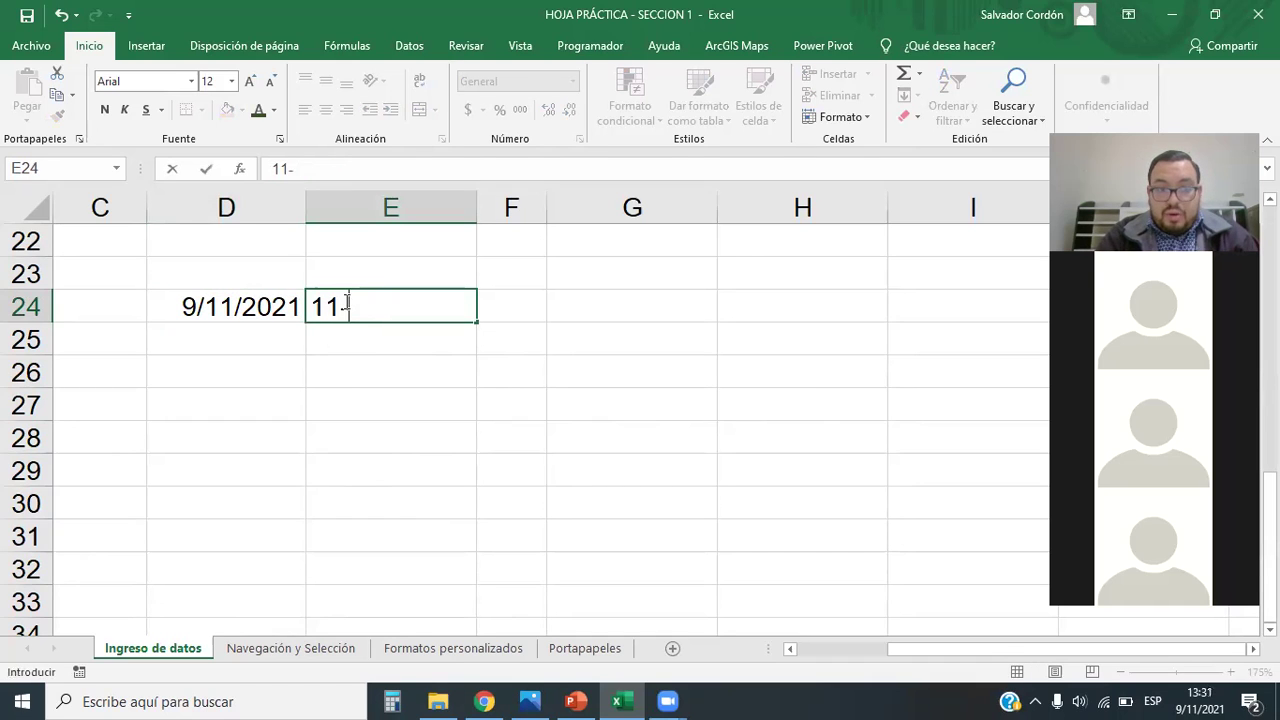
{"action": "type", "text": "/09"}
{"action": "type", "text": "/2021"}
{"action": "key", "text": "Return"}
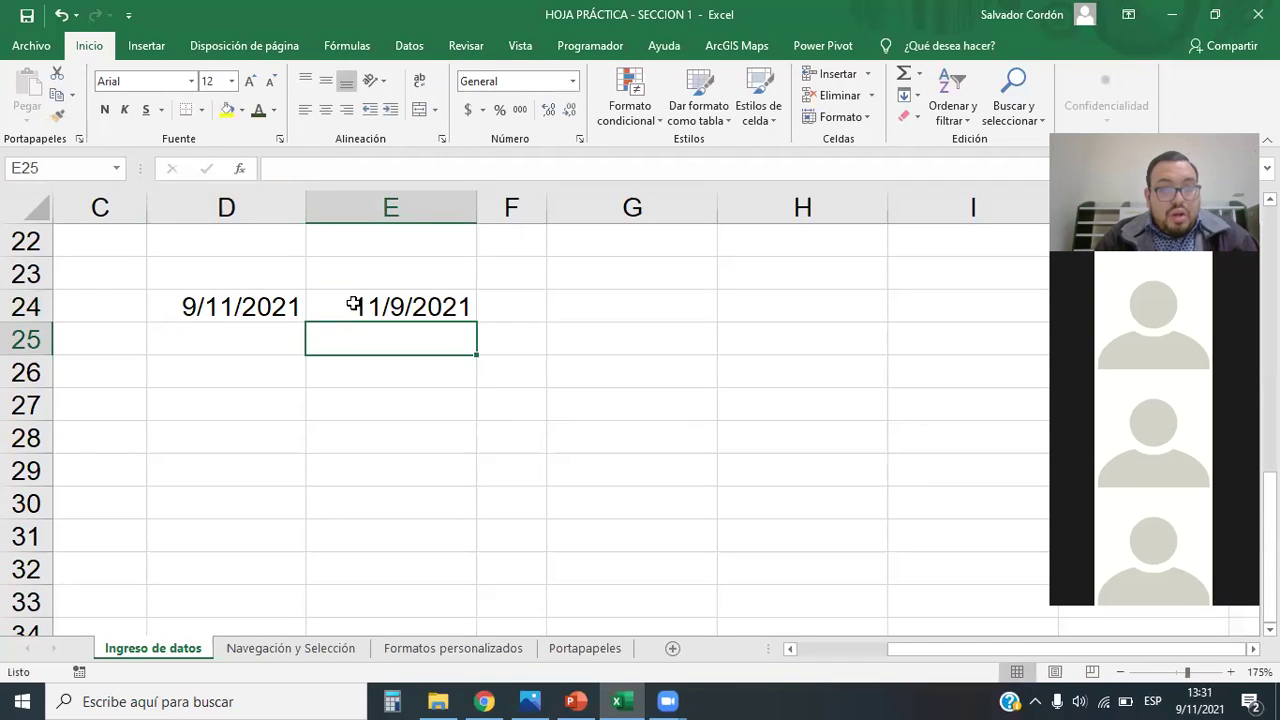
Step: Compare the stored dates in D24 and E24, then select both as D24:E24
{"action": "left_click", "coordinate": [353, 305]}
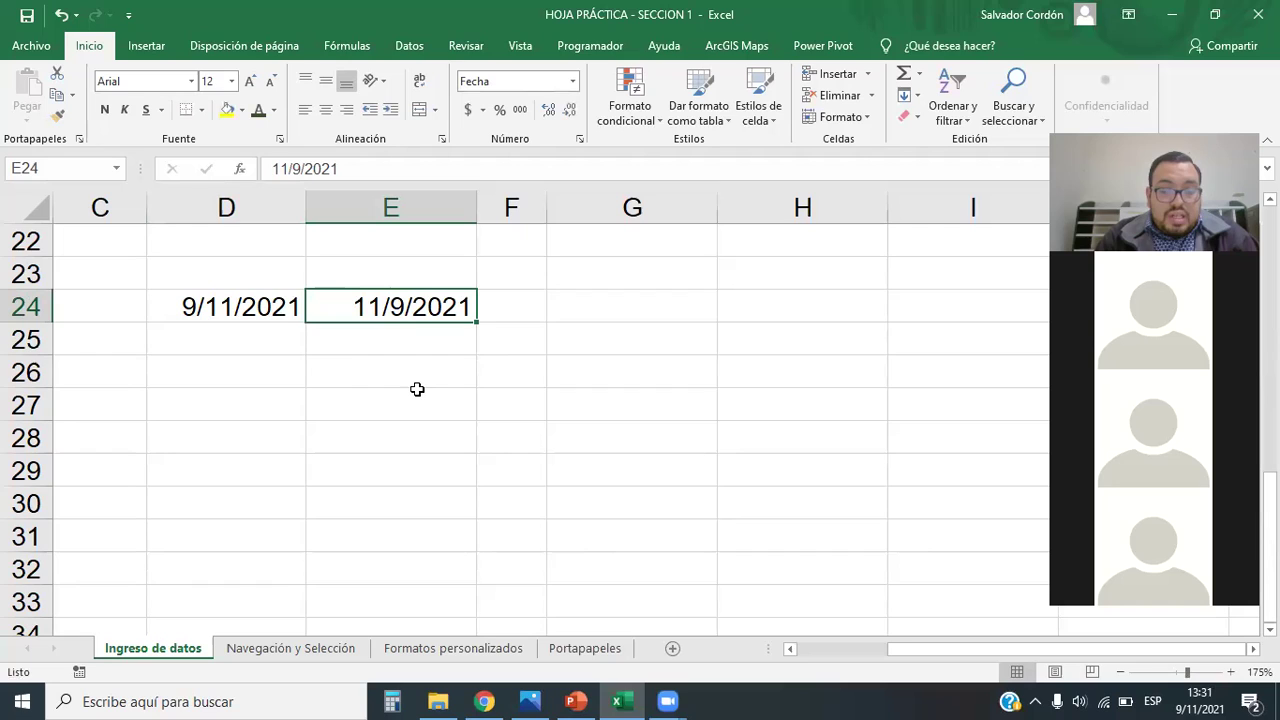
{"action": "left_click", "coordinate": [230, 310]}
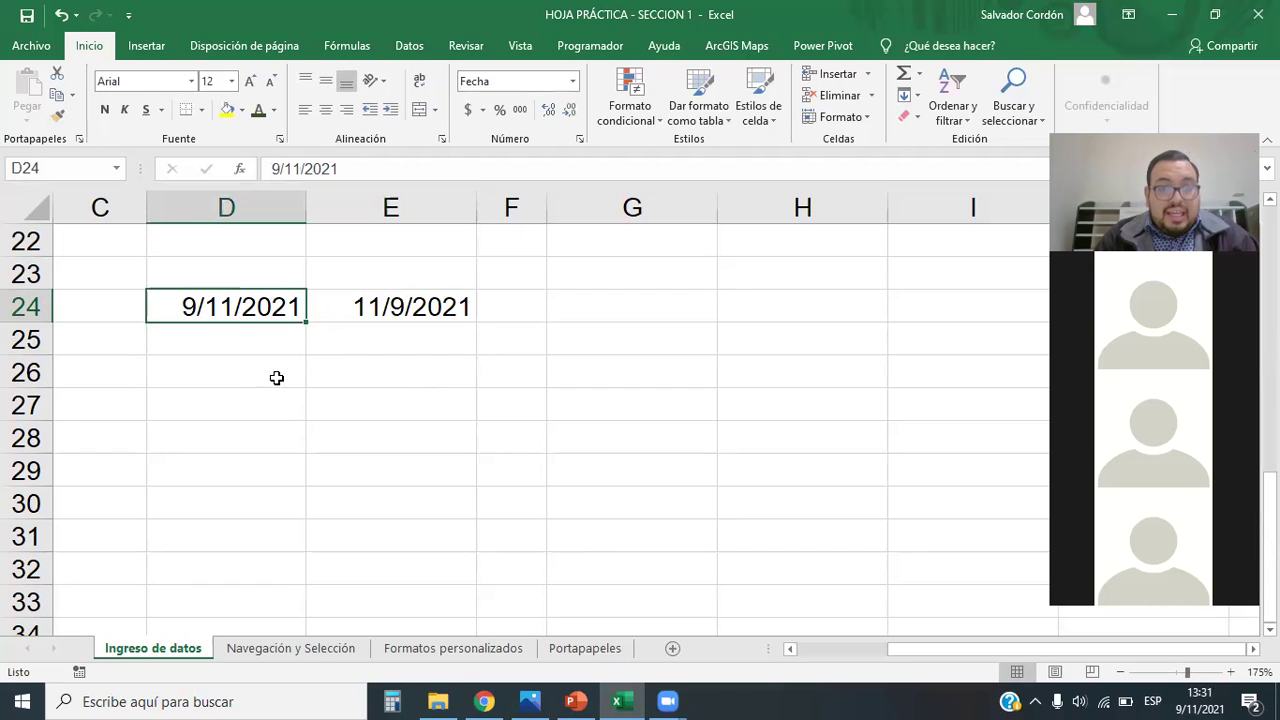
{"action": "left_click", "coordinate": [405, 314]}
{"action": "left_click", "coordinate": [247, 307]}
{"action": "left_click", "coordinate": [405, 300]}
{"action": "left_click", "coordinate": [265, 318]}
{"action": "left_click", "coordinate": [352, 317]}
{"action": "left_click", "coordinate": [286, 306]}
{"action": "left_click", "coordinate": [370, 304]}
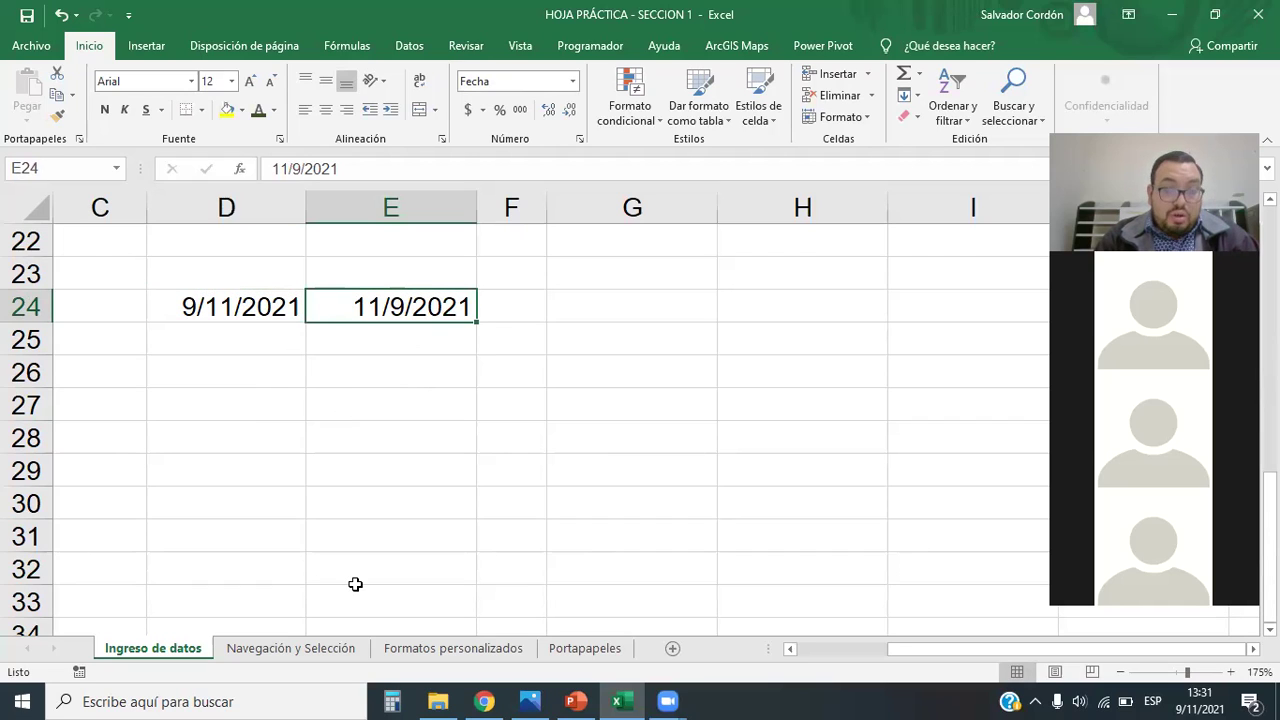
{"action": "left_click", "coordinate": [259, 302]}
{"action": "left_click_drag", "start_coordinate": [259, 302], "coordinate": [395, 302]}
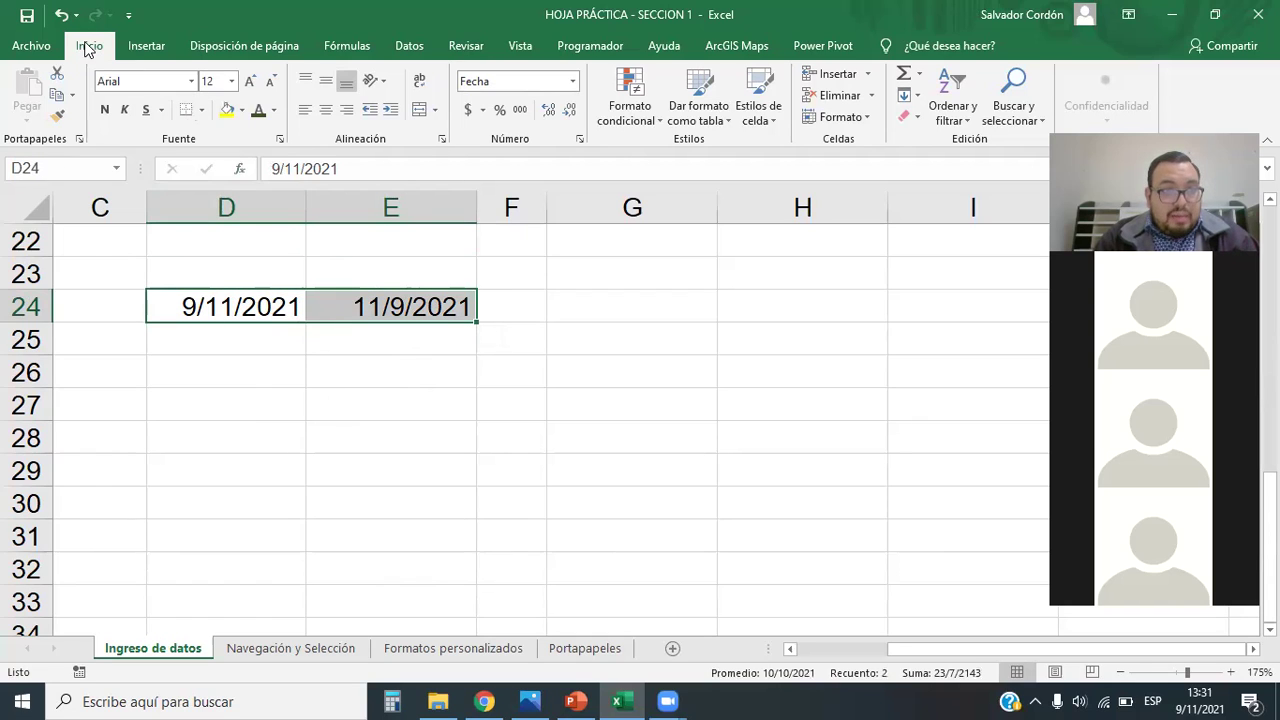
Step: Apply the Fecha larga format to D24:E24 and widen column D to fit
{"action": "left_click", "coordinate": [574, 83]}
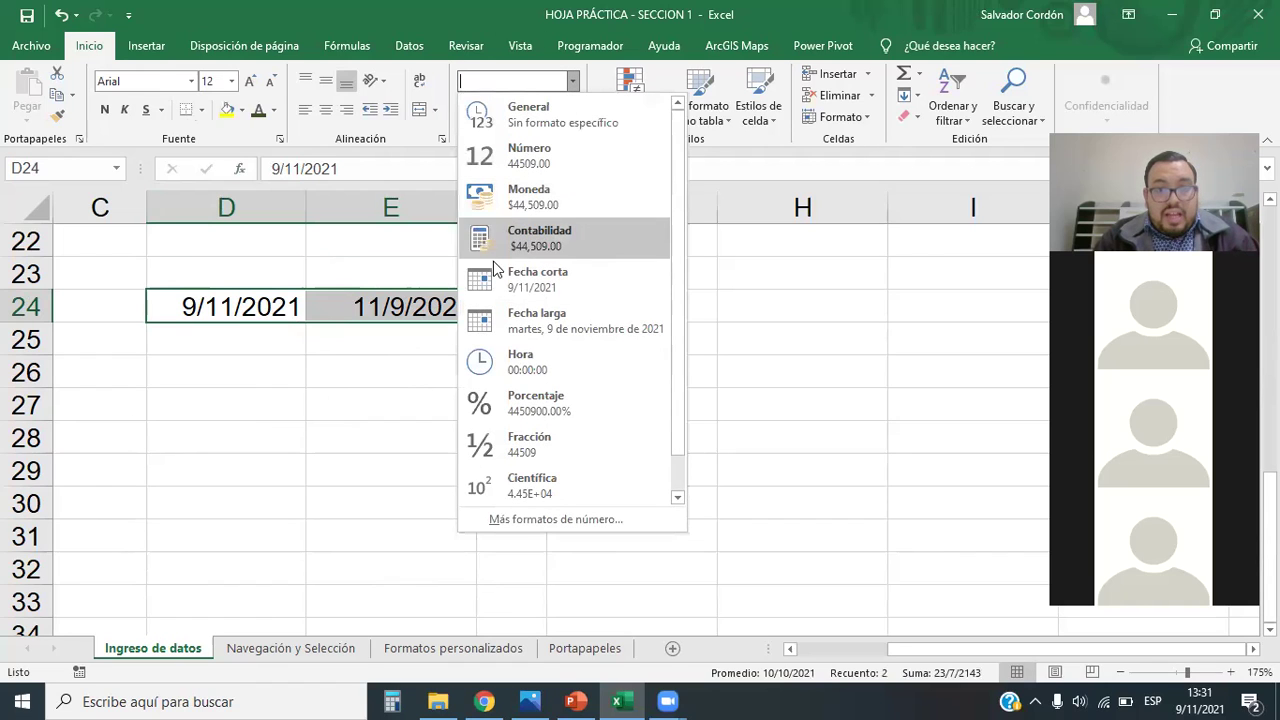
{"action": "left_click", "coordinate": [538, 324]}
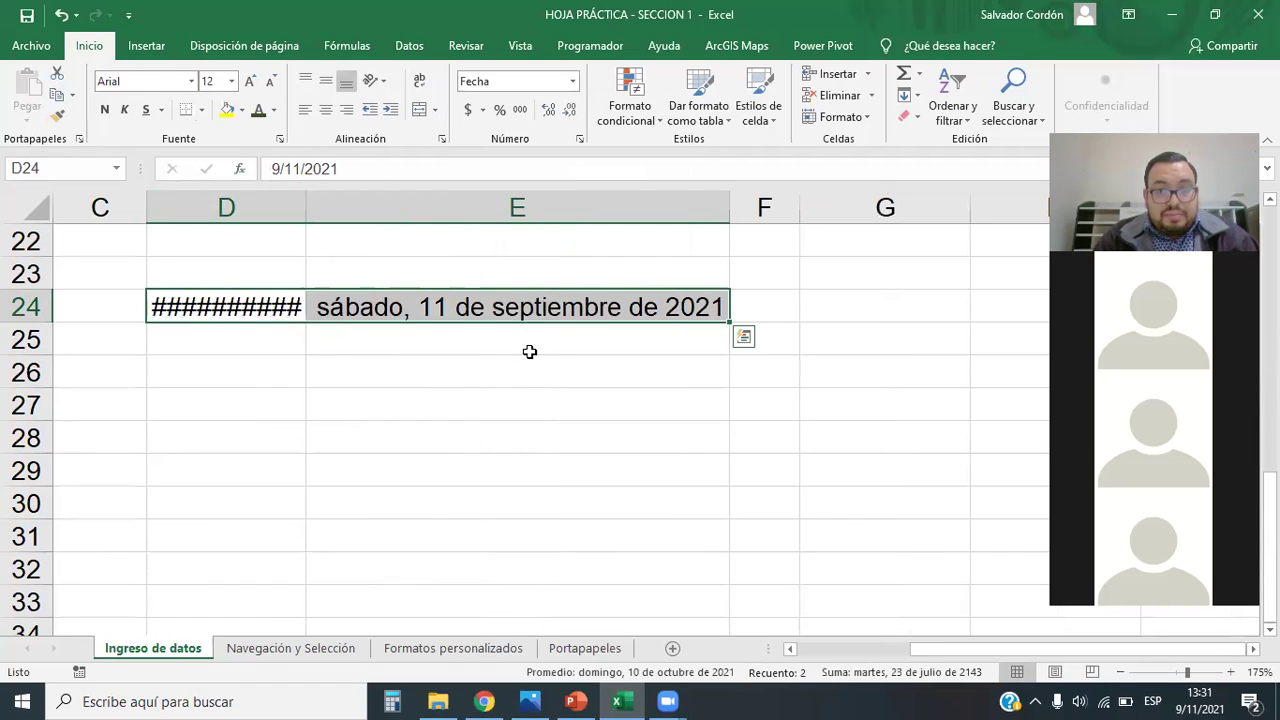
{"action": "double_click", "coordinate": [317, 205]}
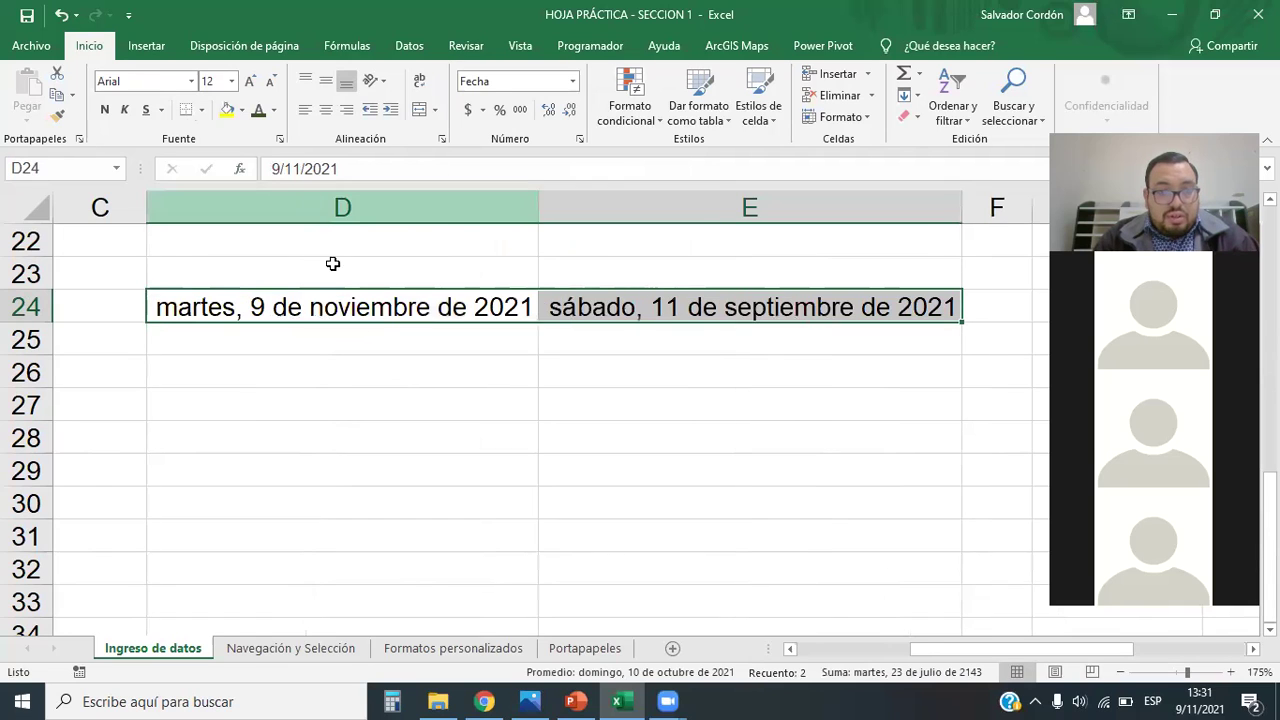
{"action": "left_click", "coordinate": [560, 503]}
{"action": "left_click_drag", "start_coordinate": [540, 202], "coordinate": [563, 206]}
Step: Check the long dates in D24 and E24, then reselect D24:E24
{"action": "left_click", "coordinate": [734, 443]}
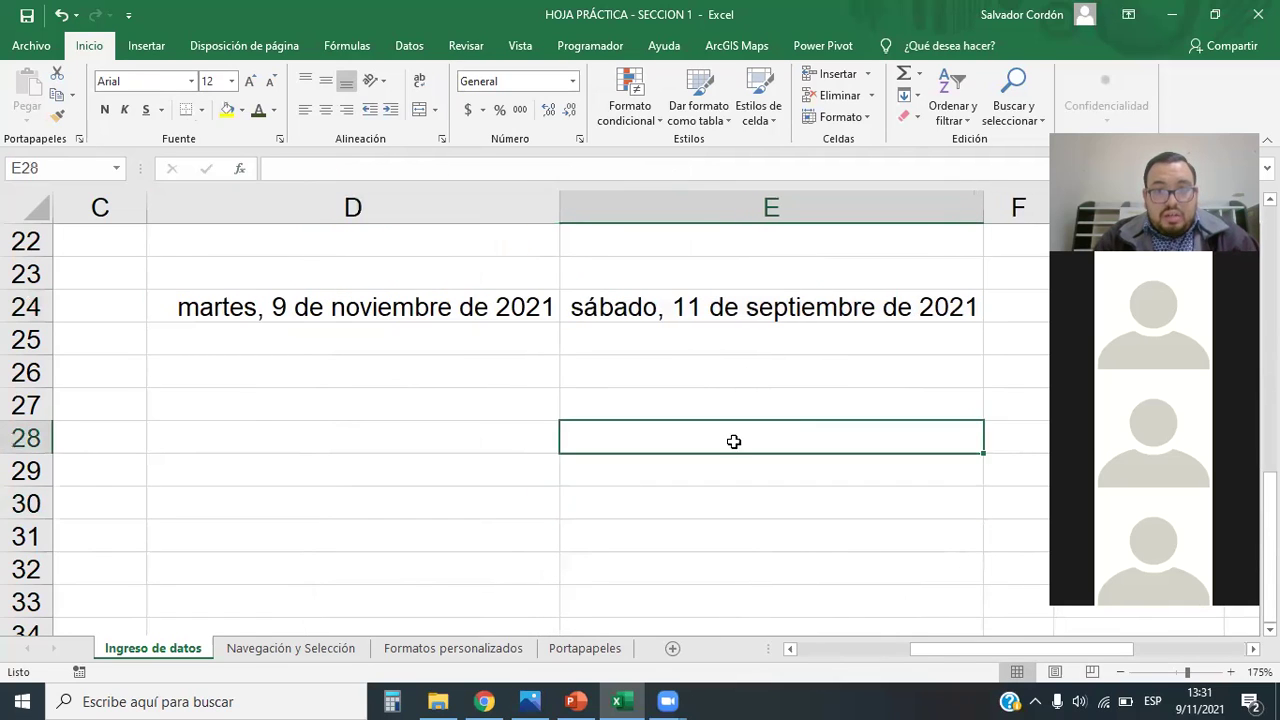
{"action": "left_click", "coordinate": [443, 491]}
{"action": "left_click", "coordinate": [250, 297]}
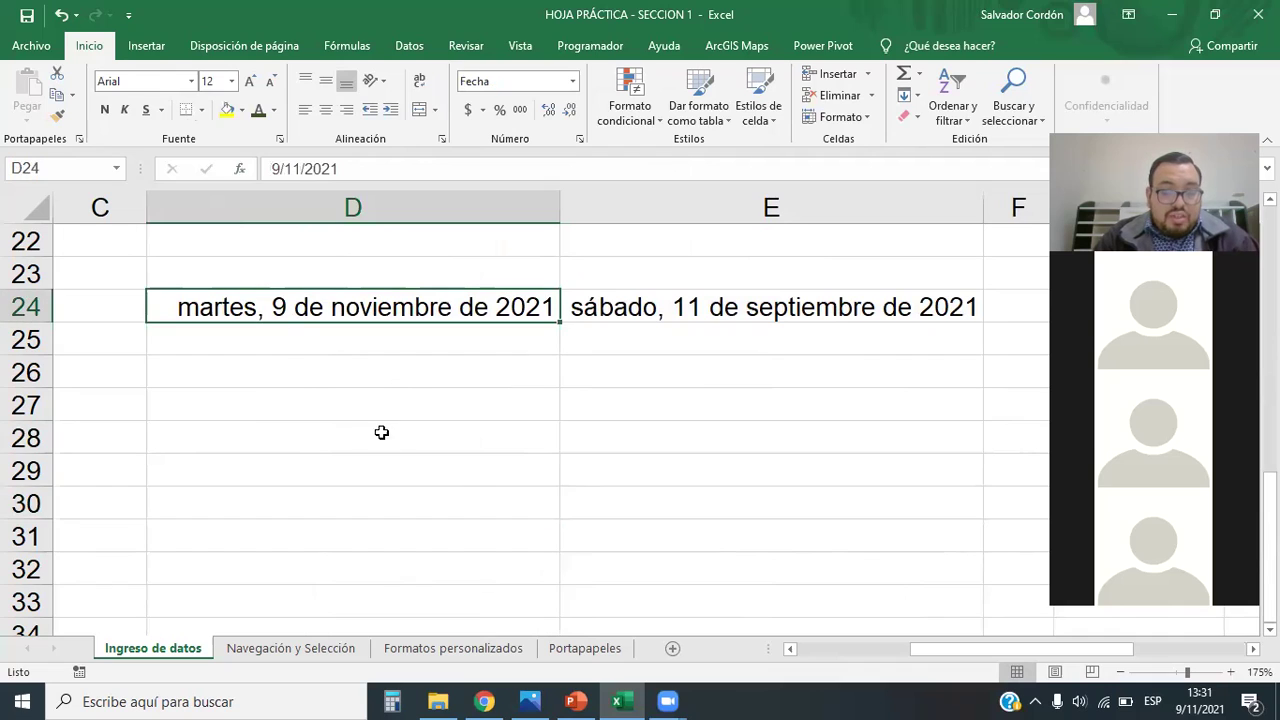
{"action": "left_click", "coordinate": [666, 307]}
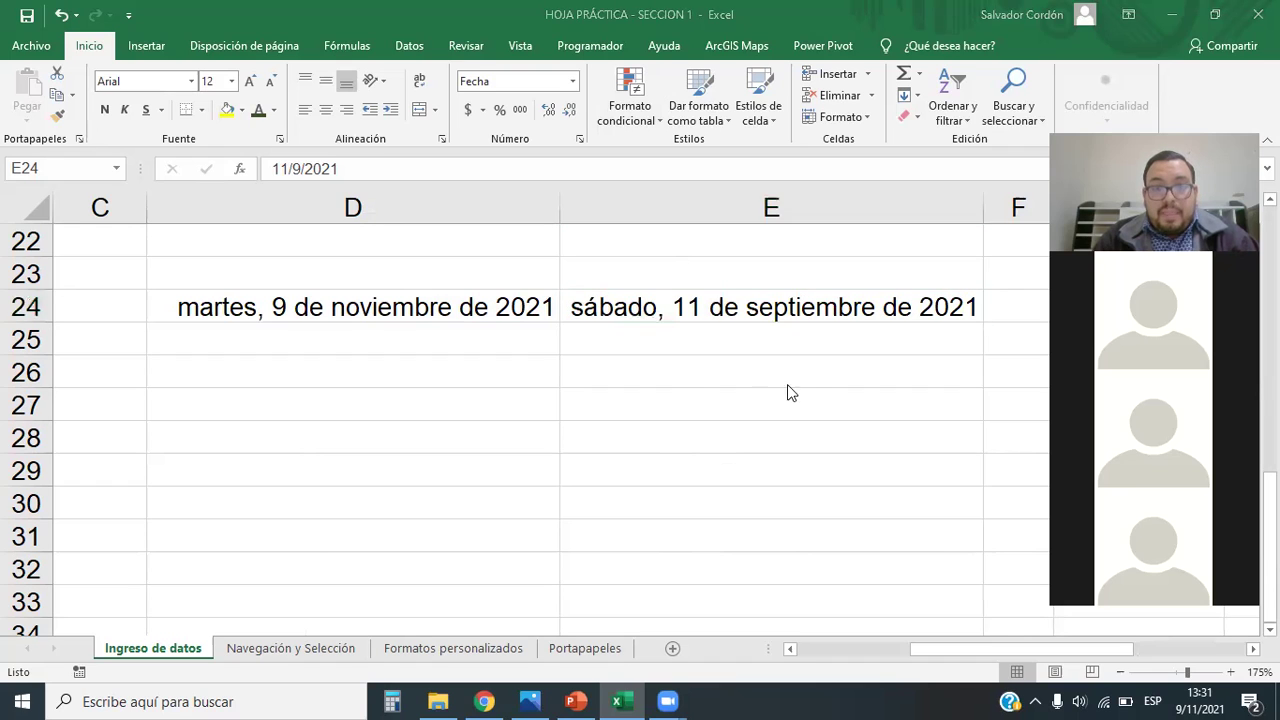
{"action": "left_click", "coordinate": [549, 303]}
{"action": "left_click_drag", "start_coordinate": [549, 303], "coordinate": [637, 302]}
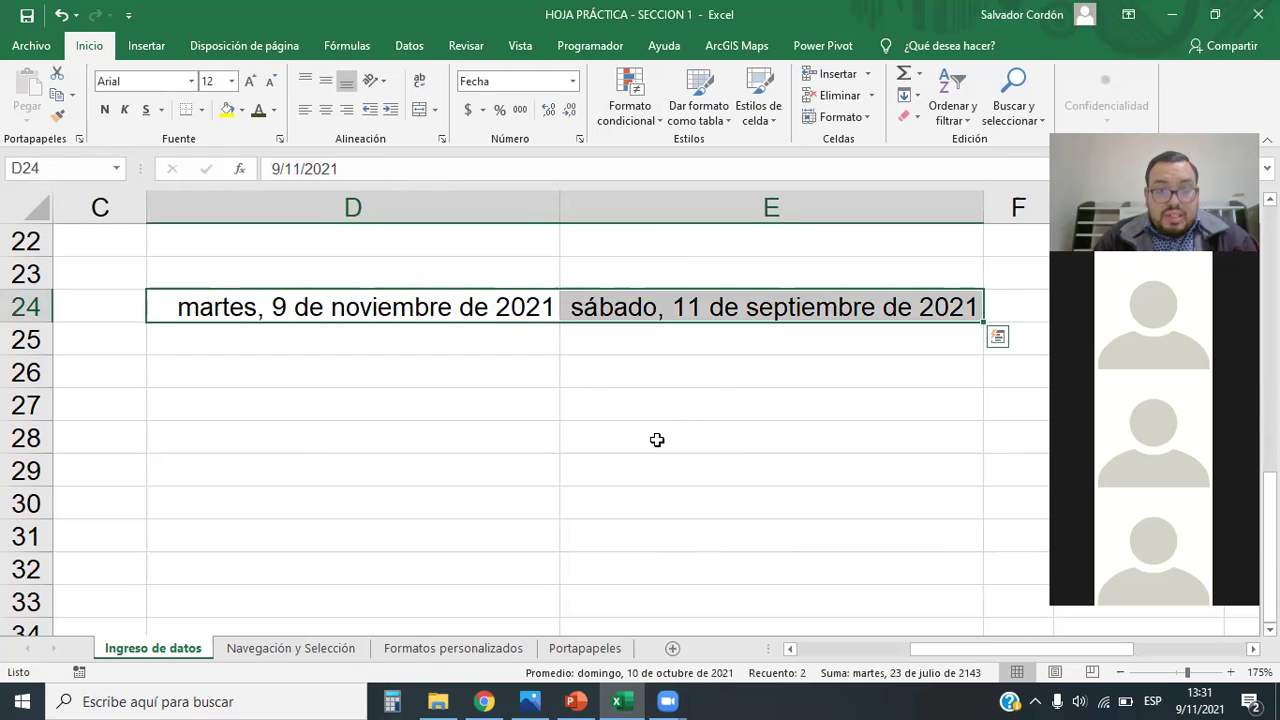
Step: Set empty cell D27 to General format and clear its formatting with Borrar formatos
{"action": "left_click_drag", "start_coordinate": [376, 370], "coordinate": [672, 466]}
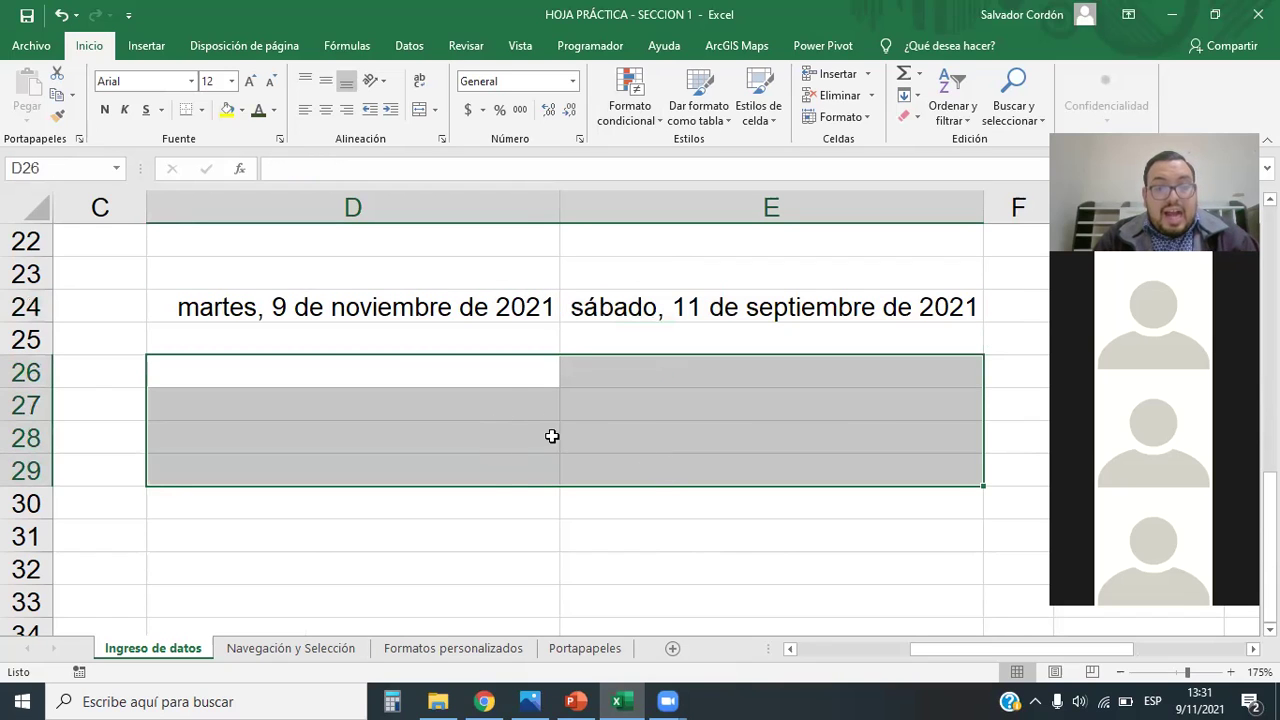
{"action": "left_click_drag", "start_coordinate": [481, 289], "coordinate": [667, 301]}
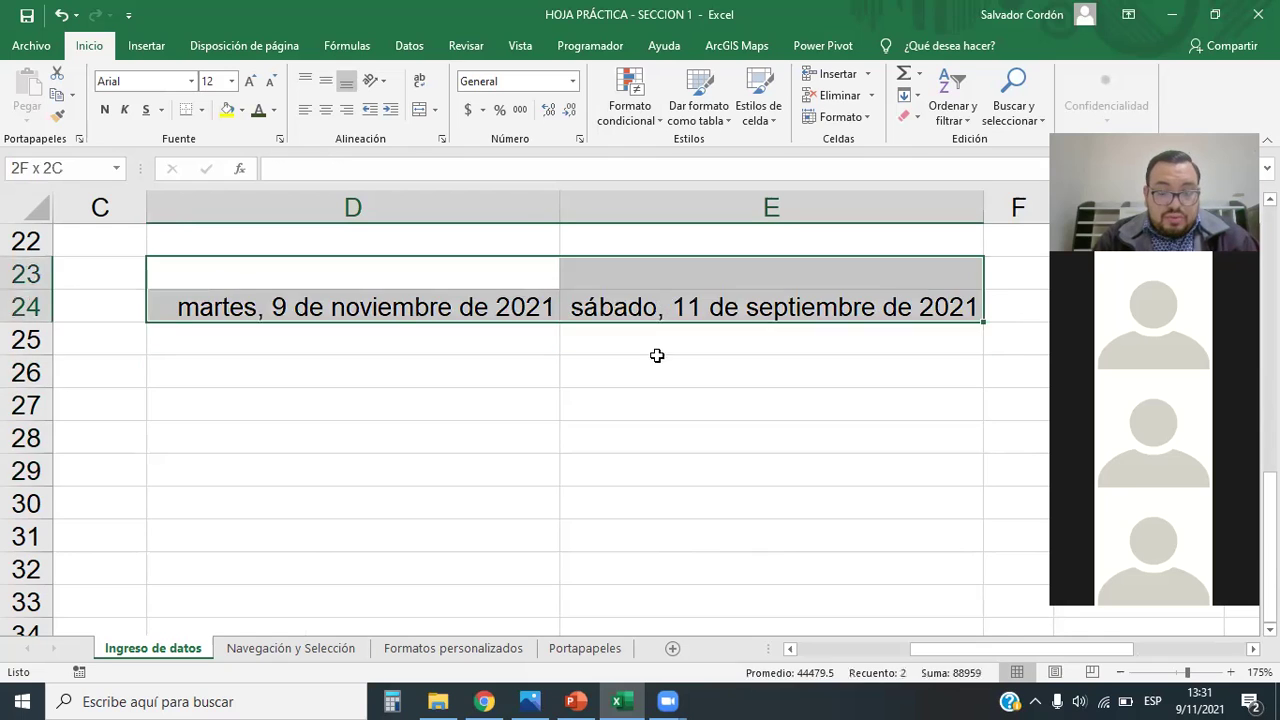
{"action": "left_click", "coordinate": [575, 462]}
{"action": "left_click", "coordinate": [331, 440]}
{"action": "left_click_drag", "start_coordinate": [398, 447], "coordinate": [686, 449]}
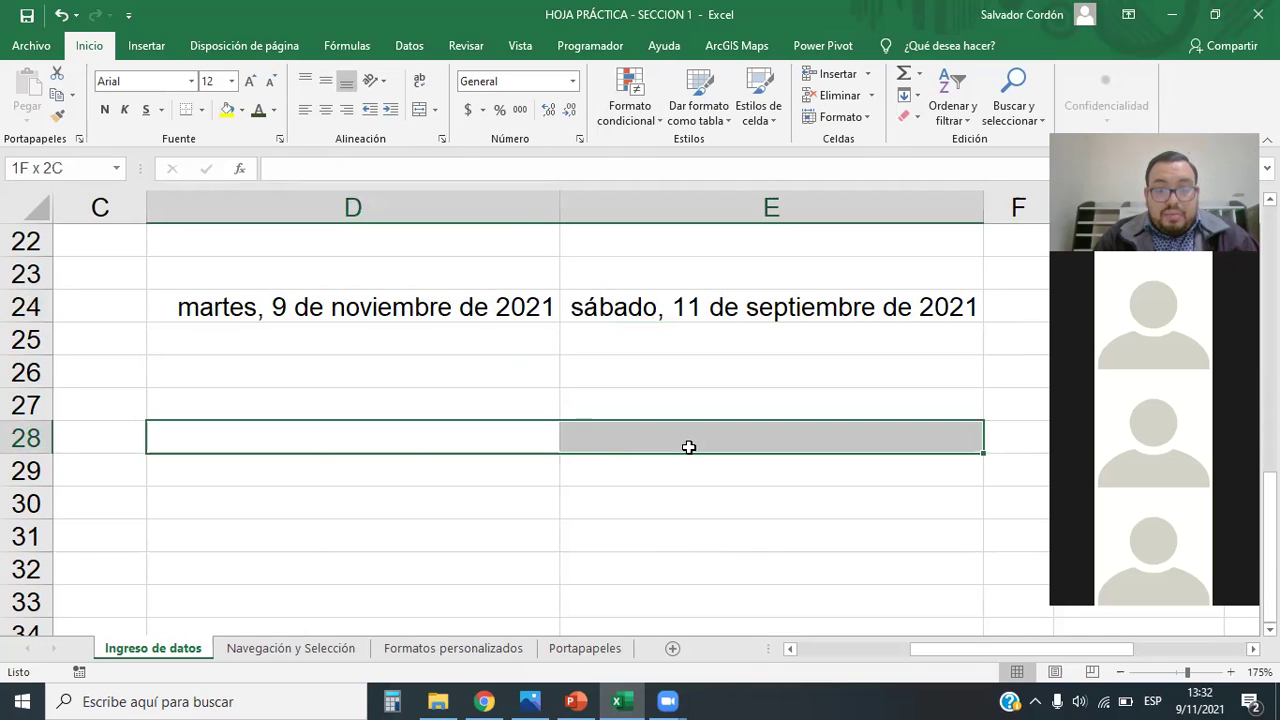
{"action": "left_click", "coordinate": [425, 434]}
{"action": "left_click", "coordinate": [428, 409]}
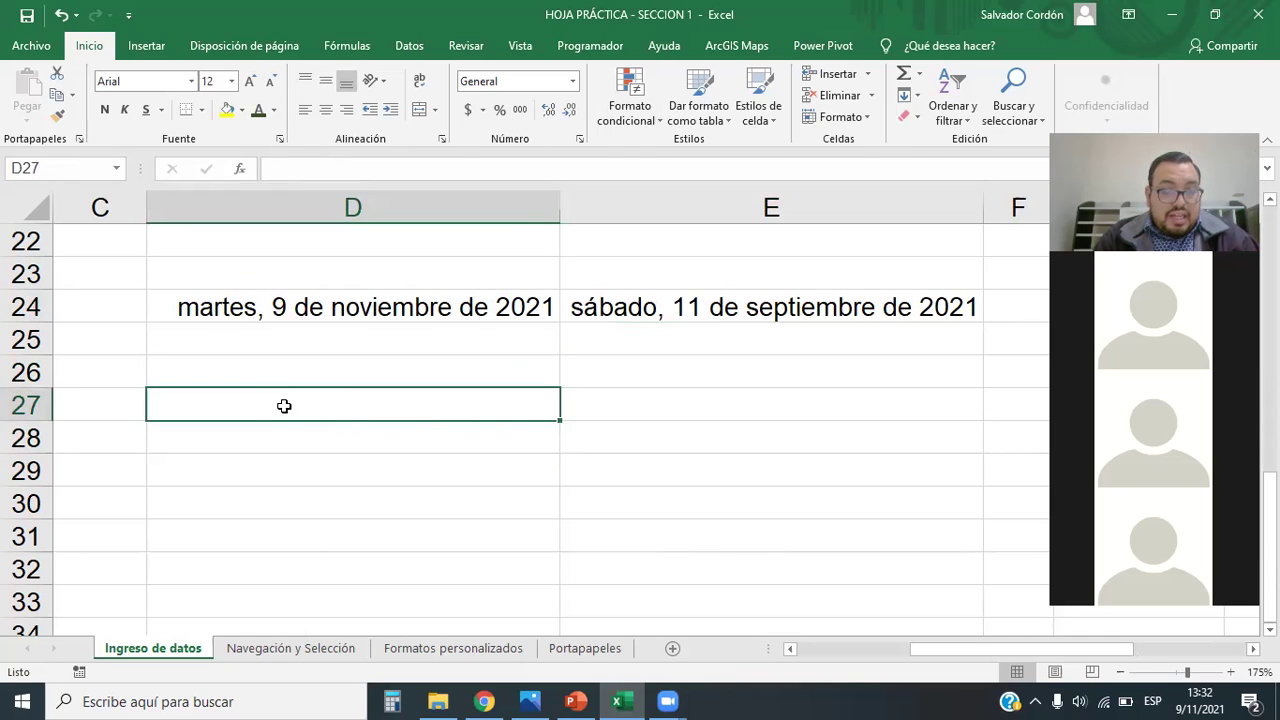
{"action": "left_click", "coordinate": [572, 81]}
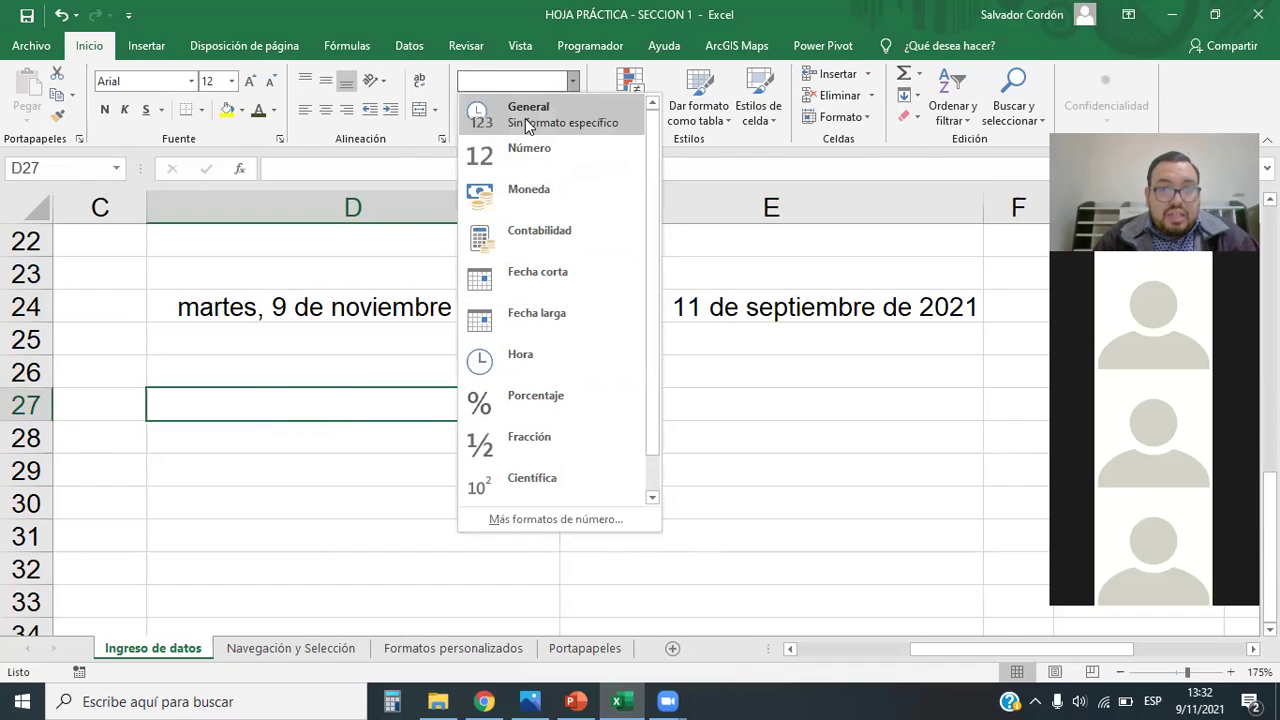
{"action": "left_click", "coordinate": [526, 120]}
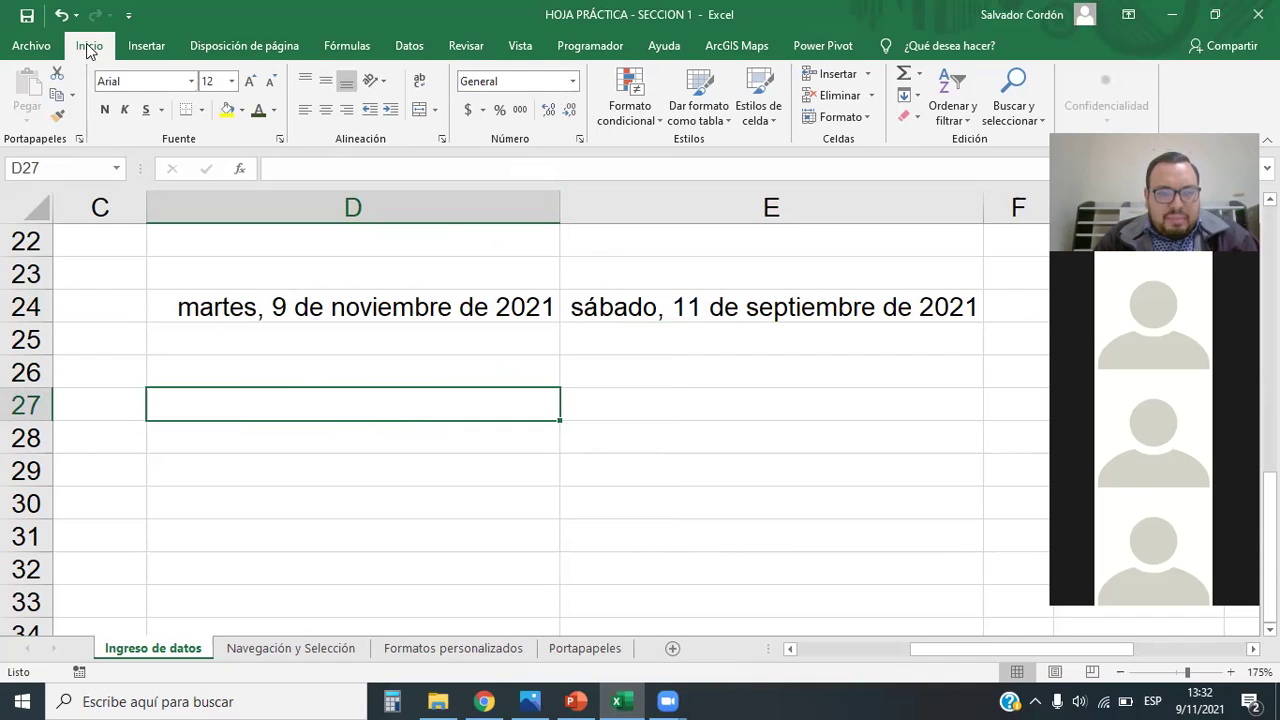
{"action": "left_click", "coordinate": [905, 117]}
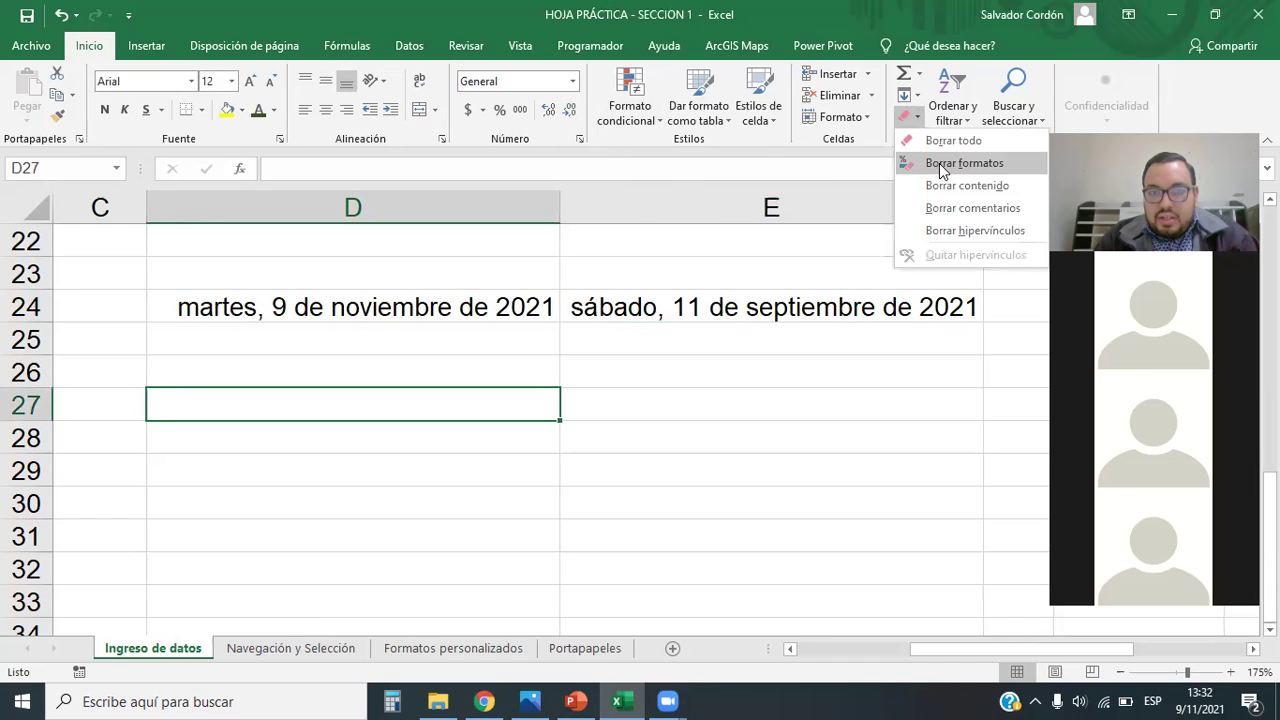
{"action": "left_click", "coordinate": [940, 170]}
Step: Undo recent changes to restore short dates 9/11/2021 and 11/9/2021 in row 24
{"action": "left_click", "coordinate": [640, 340]}
{"action": "left_click", "coordinate": [548, 371]}
{"action": "left_click_drag", "start_coordinate": [512, 305], "coordinate": [687, 307]}
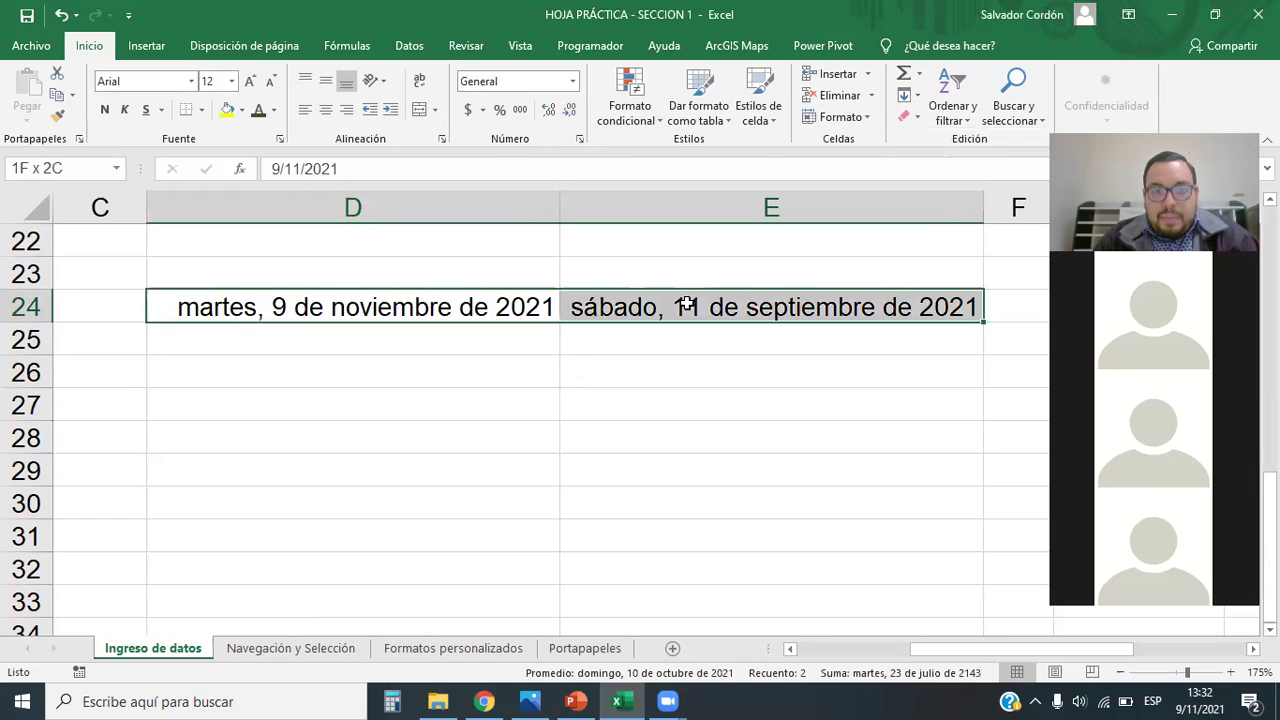
{"action": "left_click", "coordinate": [457, 366]}
{"action": "left_click", "coordinate": [446, 310]}
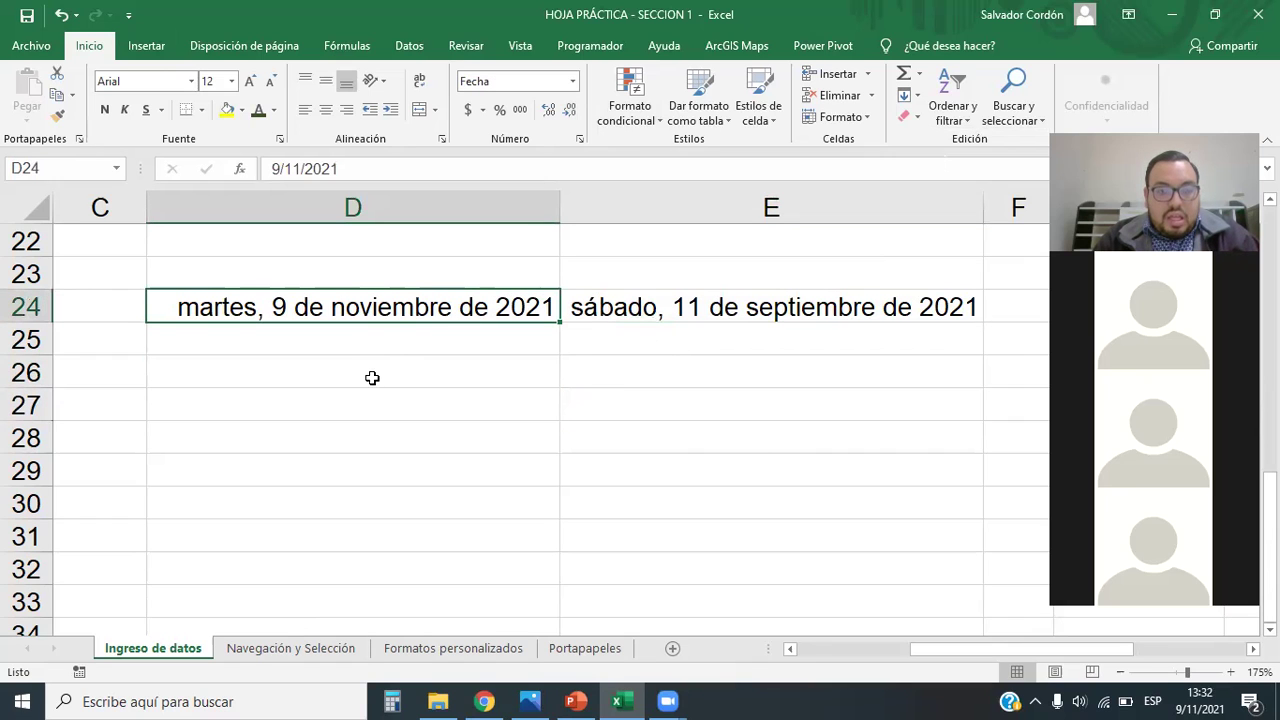
{"action": "left_click", "coordinate": [578, 312], "text": "shift"}
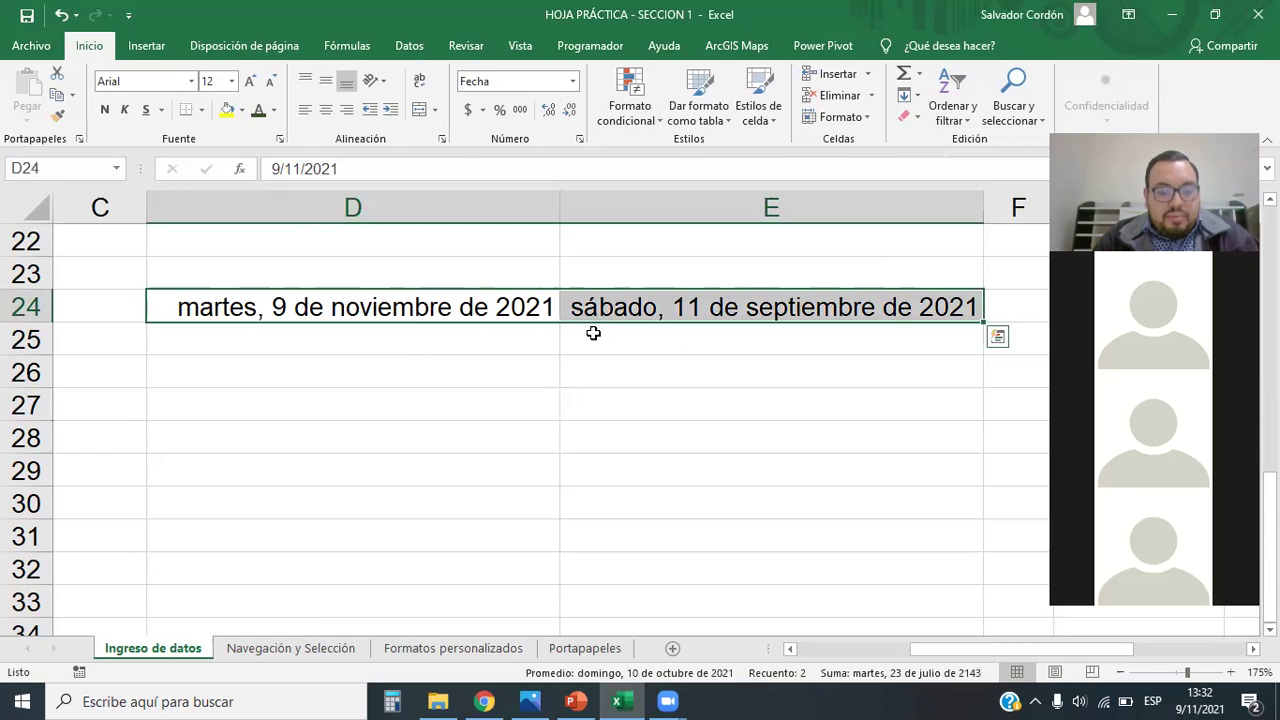
{"action": "left_click", "coordinate": [533, 410]}
{"action": "key", "text": "ctrl+z"}
{"action": "key", "text": "ctrl+z"}
{"action": "key", "text": "ctrl+z"}
{"action": "key", "text": "ctrl+z"}
{"action": "left_click", "coordinate": [384, 398]}
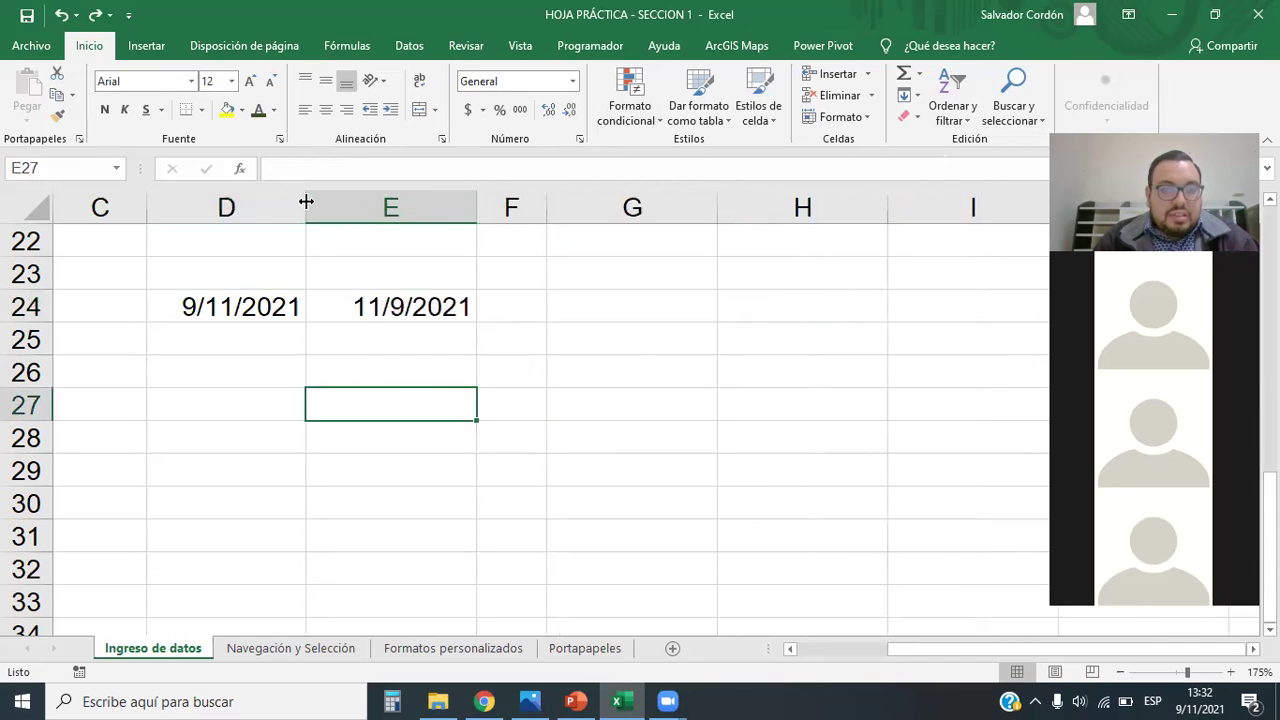
Step: Reformat D24:E24 as Fecha larga and widen column D to fit the long dates
{"action": "left_click_drag", "start_coordinate": [305, 205], "coordinate": [395, 207]}
{"action": "left_click", "coordinate": [697, 486]}
{"action": "left_click_drag", "start_coordinate": [317, 314], "coordinate": [477, 320]}
{"action": "key", "text": "ctrl+z"}
{"action": "left_click_drag", "start_coordinate": [312, 308], "coordinate": [491, 297]}
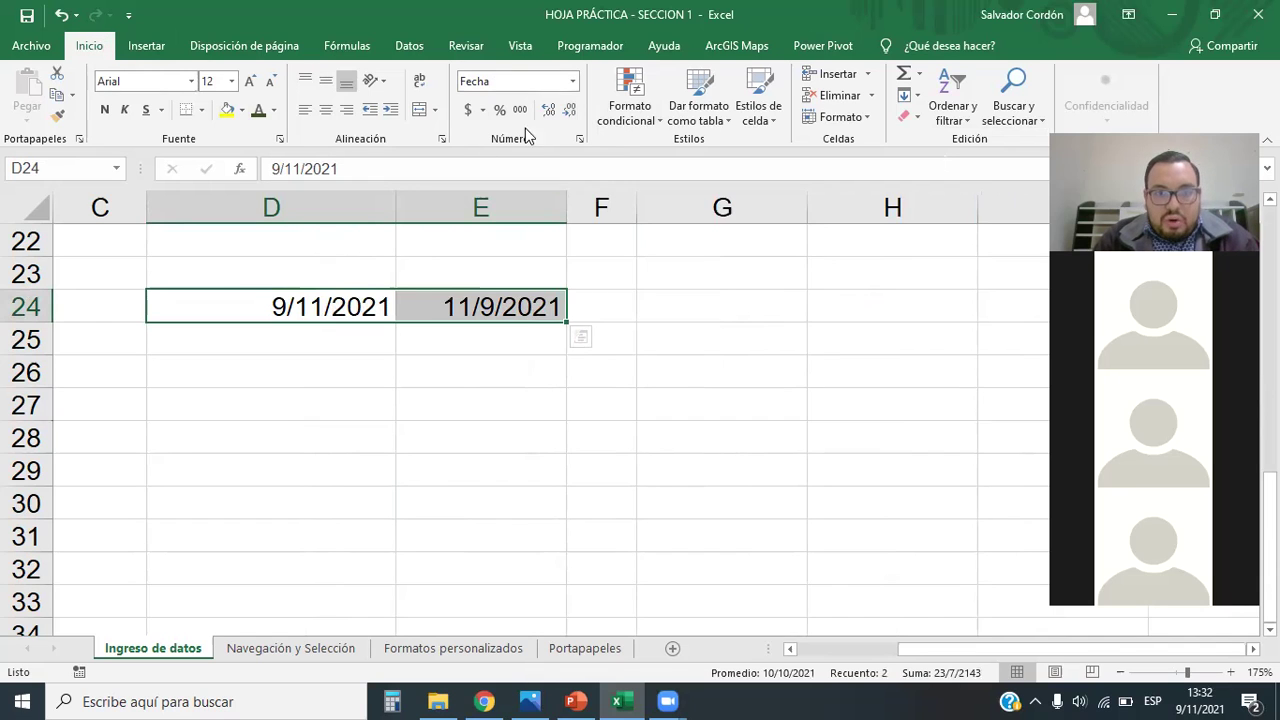
{"action": "left_click", "coordinate": [572, 83]}
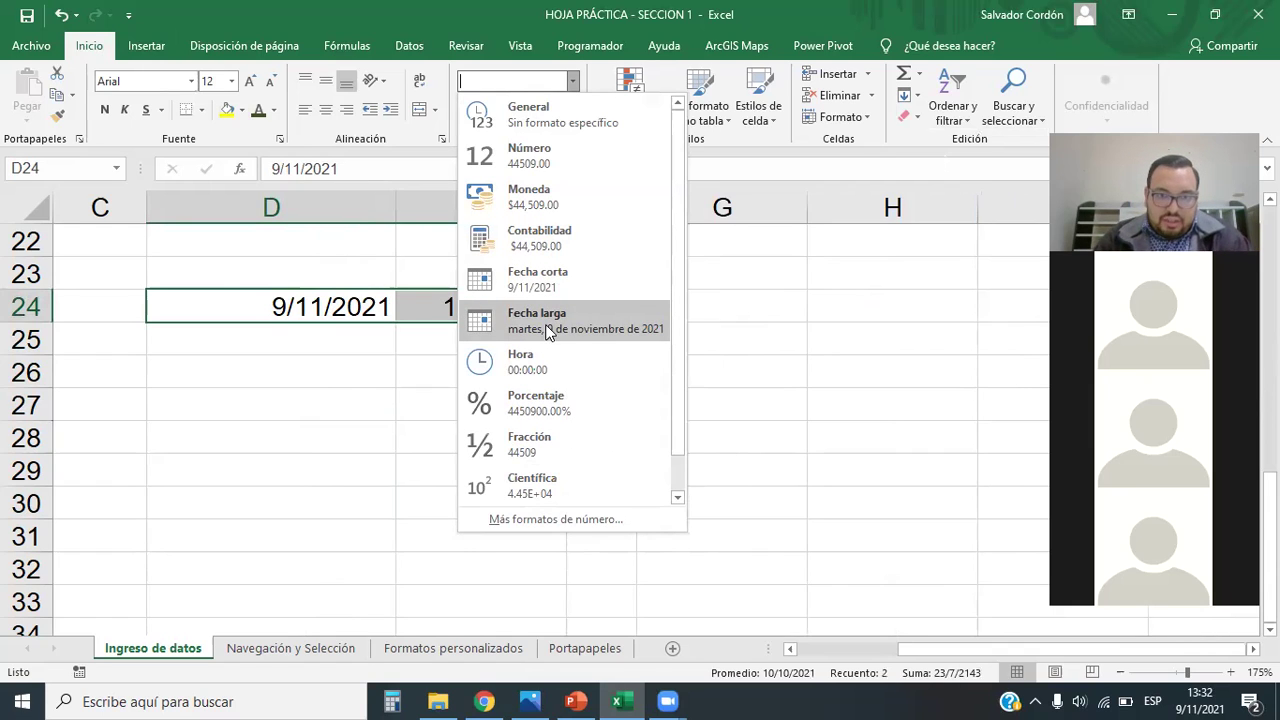
{"action": "left_click", "coordinate": [545, 330]}
{"action": "left_click_drag", "start_coordinate": [398, 206], "coordinate": [575, 203]}
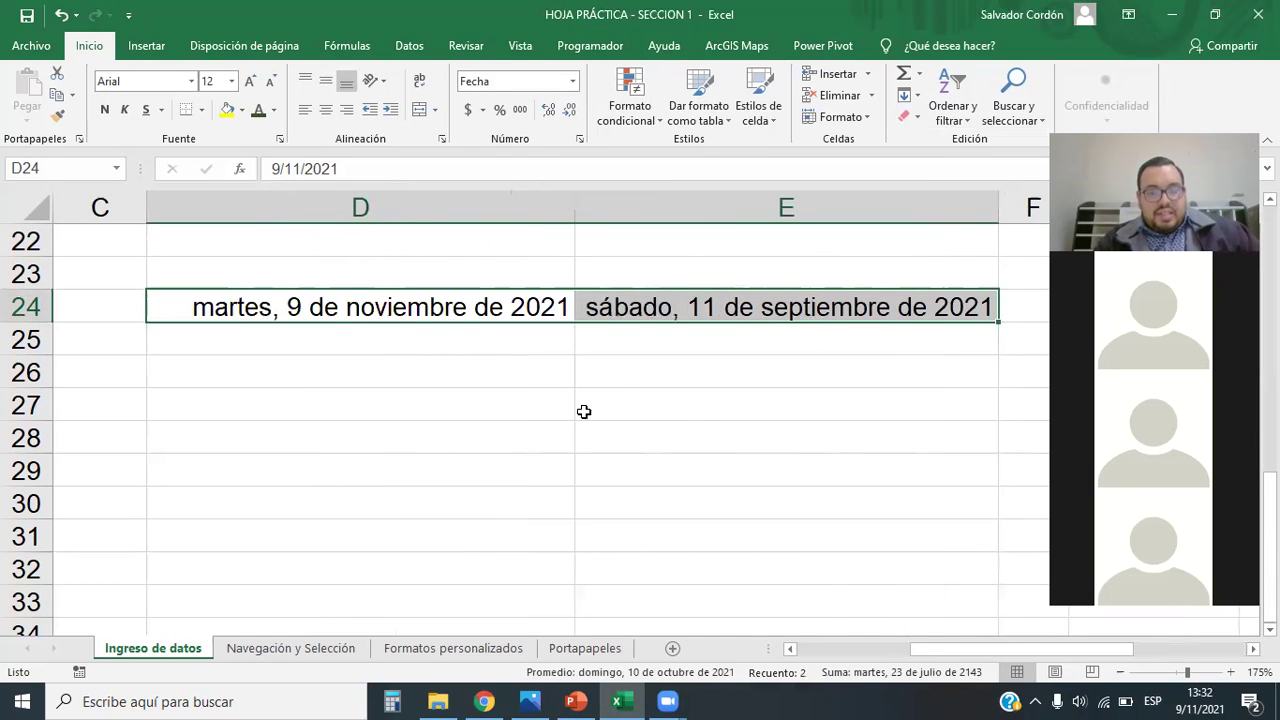
{"action": "left_click", "coordinate": [400, 347]}
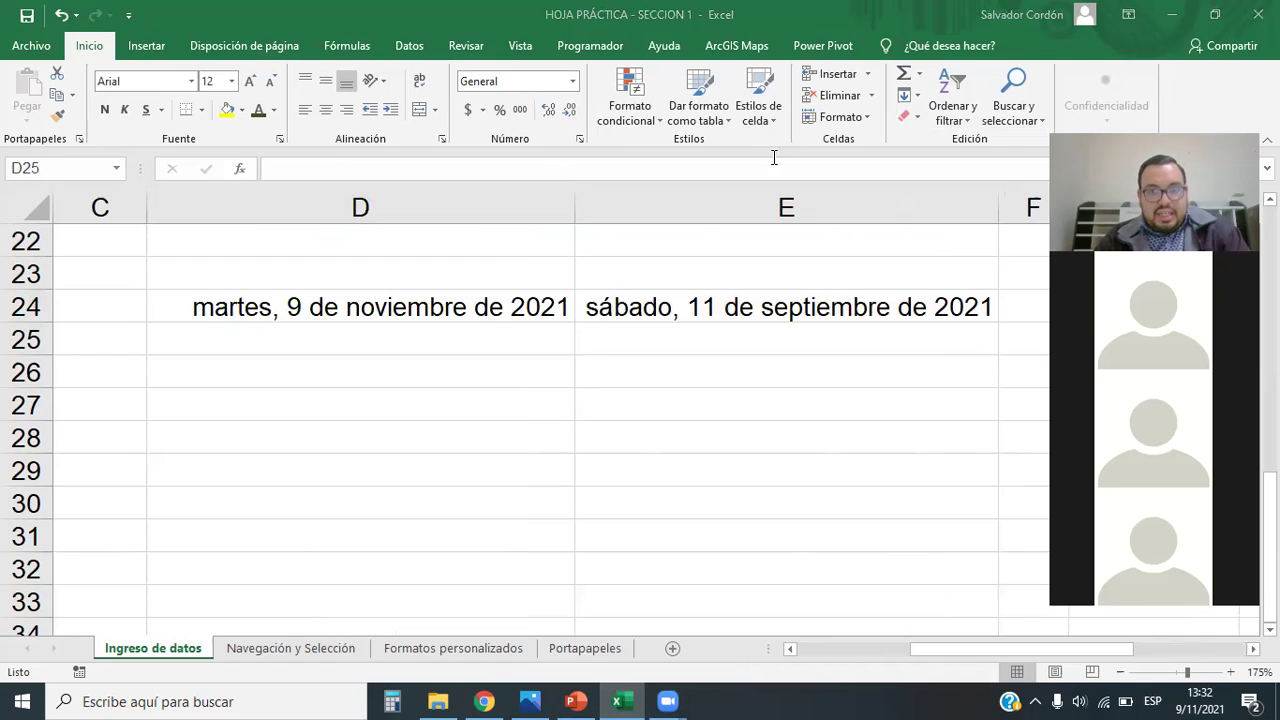
{"action": "left_click", "coordinate": [475, 338]}
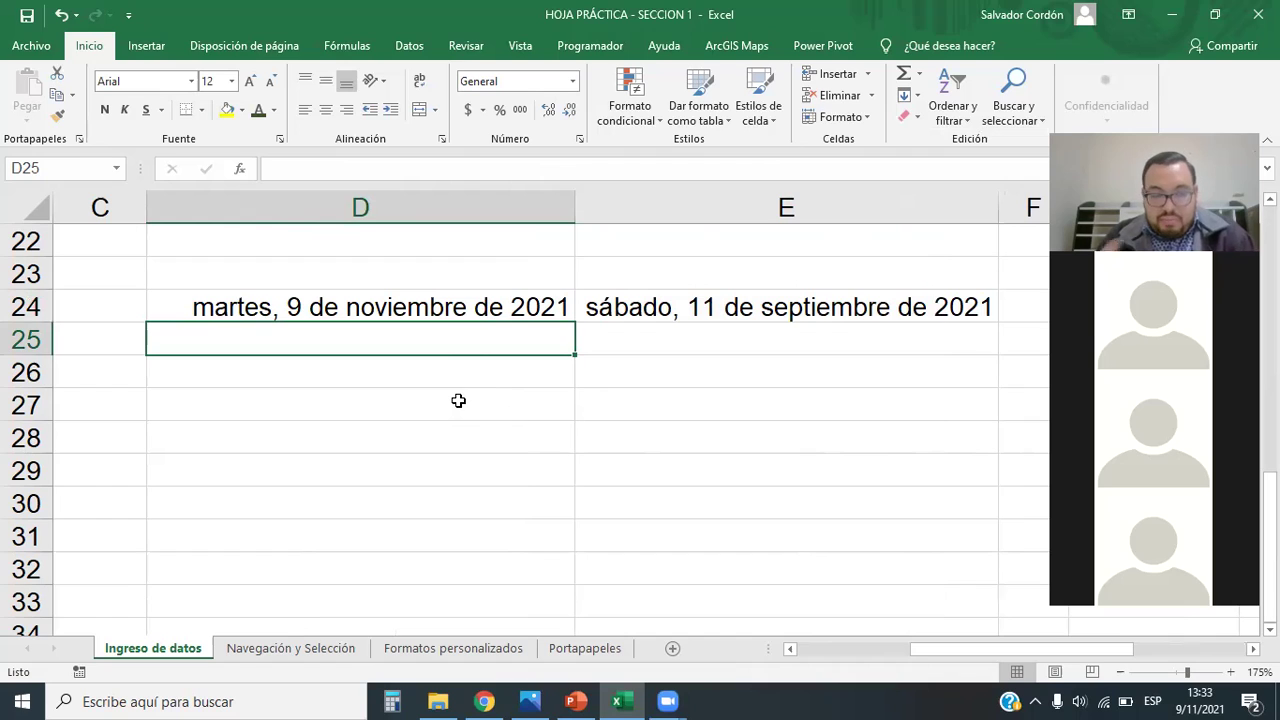
{"action": "type", "text": "290"}
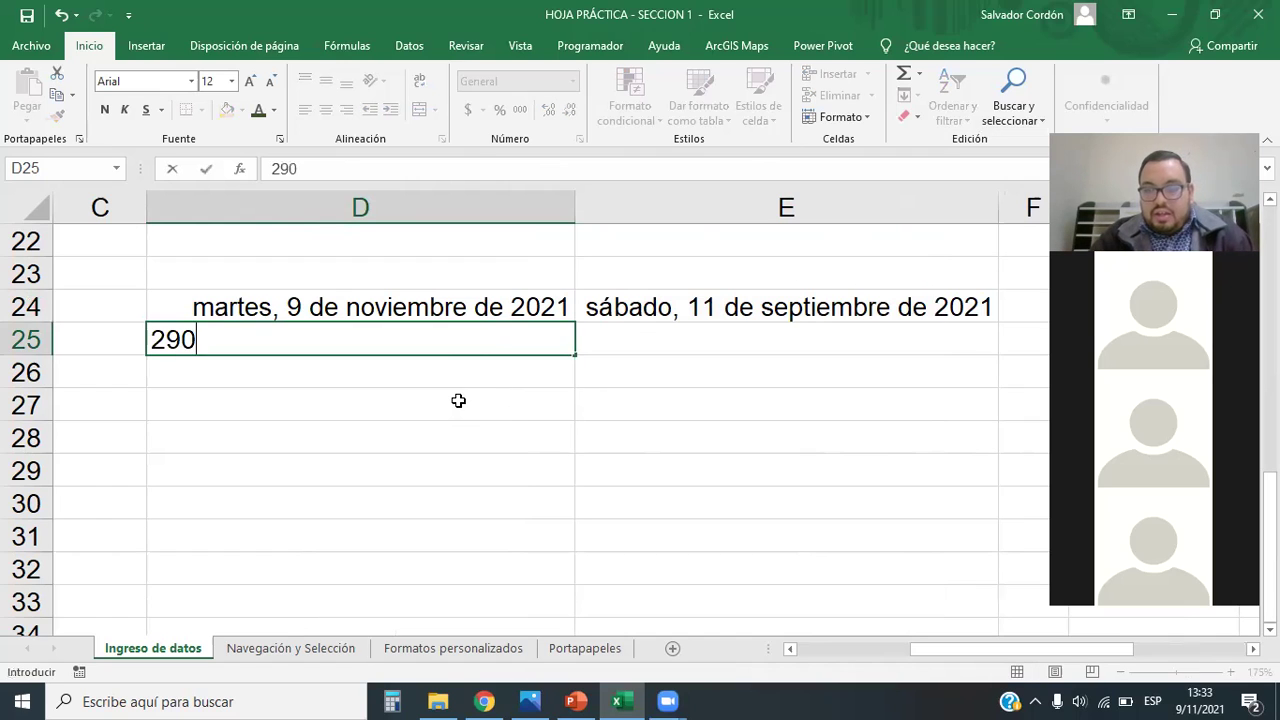
{"action": "key", "text": "BackSpace"}
{"action": "type", "text": "/"}
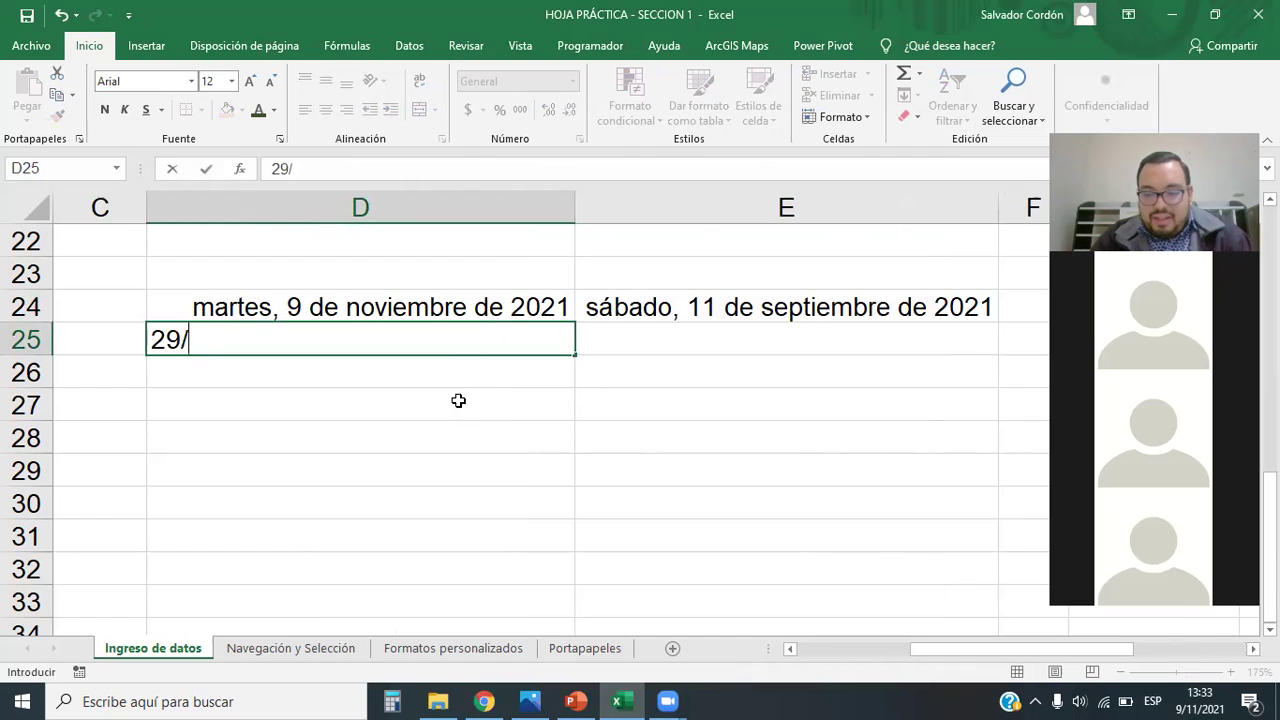
{"action": "type", "text": "08/20"}
{"action": "key", "text": "BackSpace"}
{"action": "key", "text": "BackSpace"}
{"action": "type", "text": "1991"}
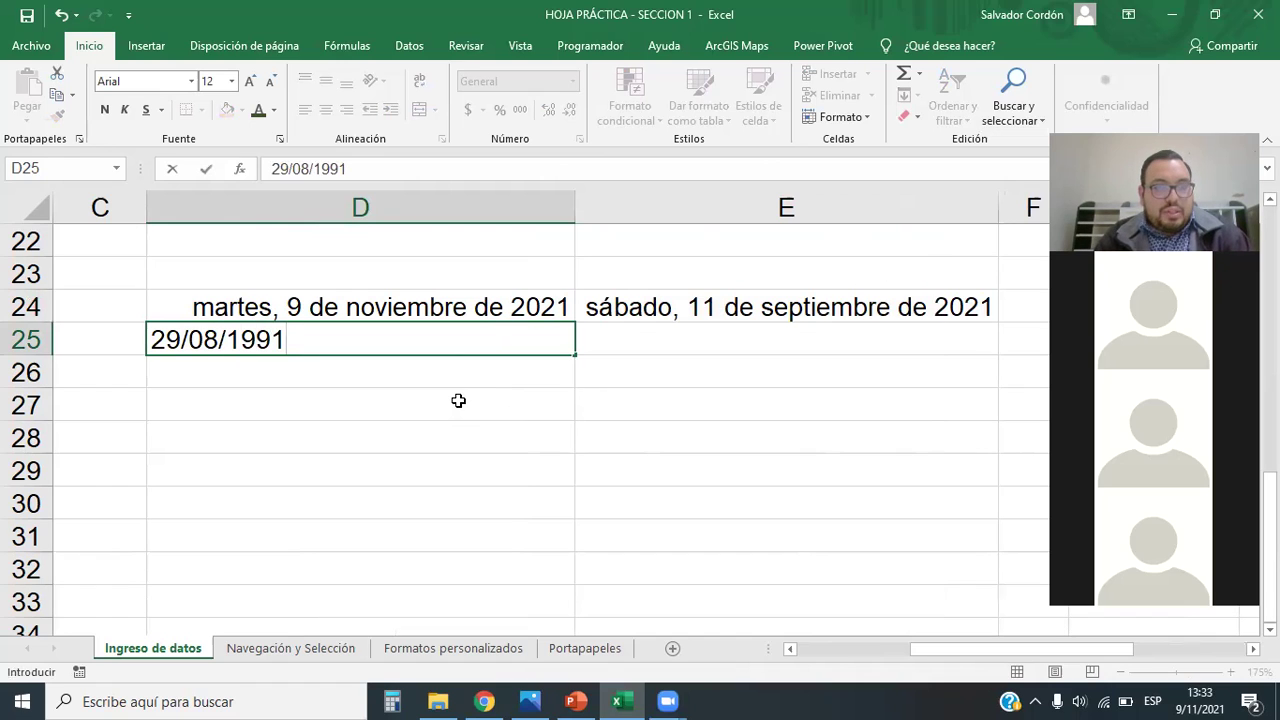
{"action": "key", "text": "Return"}
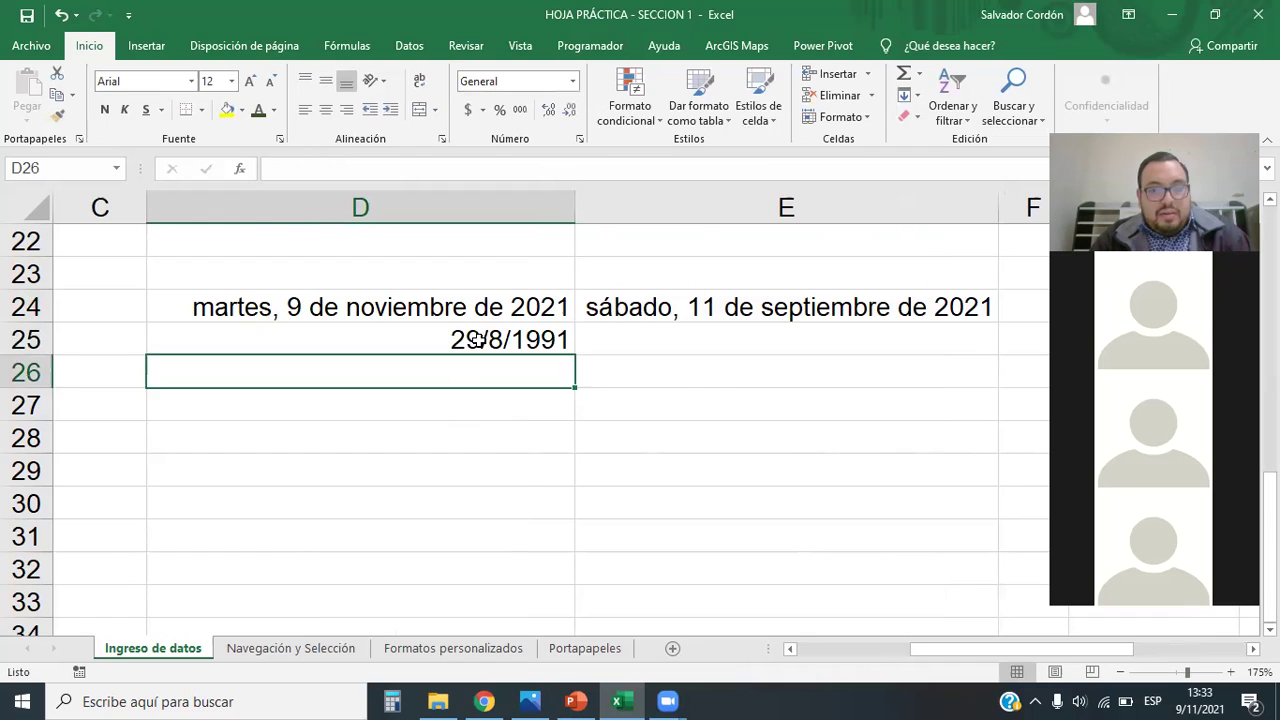
{"action": "left_click", "coordinate": [474, 337]}
{"action": "left_click", "coordinate": [573, 82]}
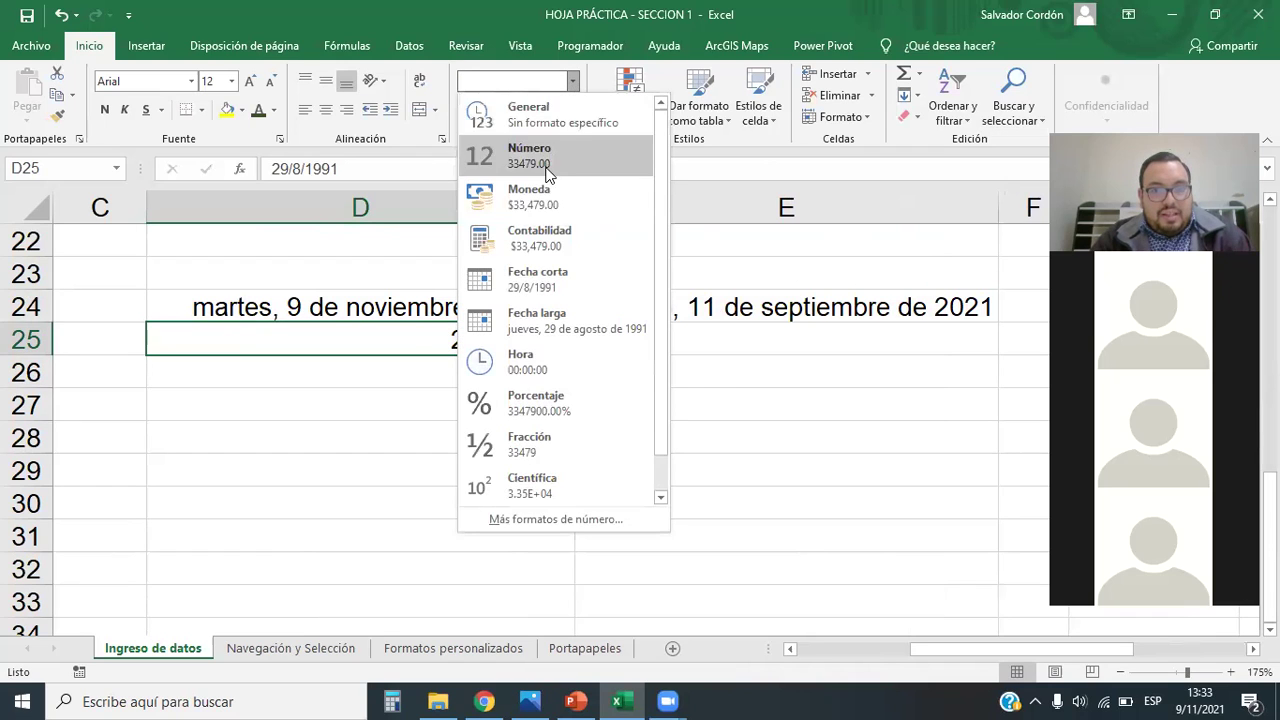
{"action": "left_click", "coordinate": [538, 330]}
{"action": "left_click", "coordinate": [482, 436]}
{"action": "left_click", "coordinate": [262, 338]}
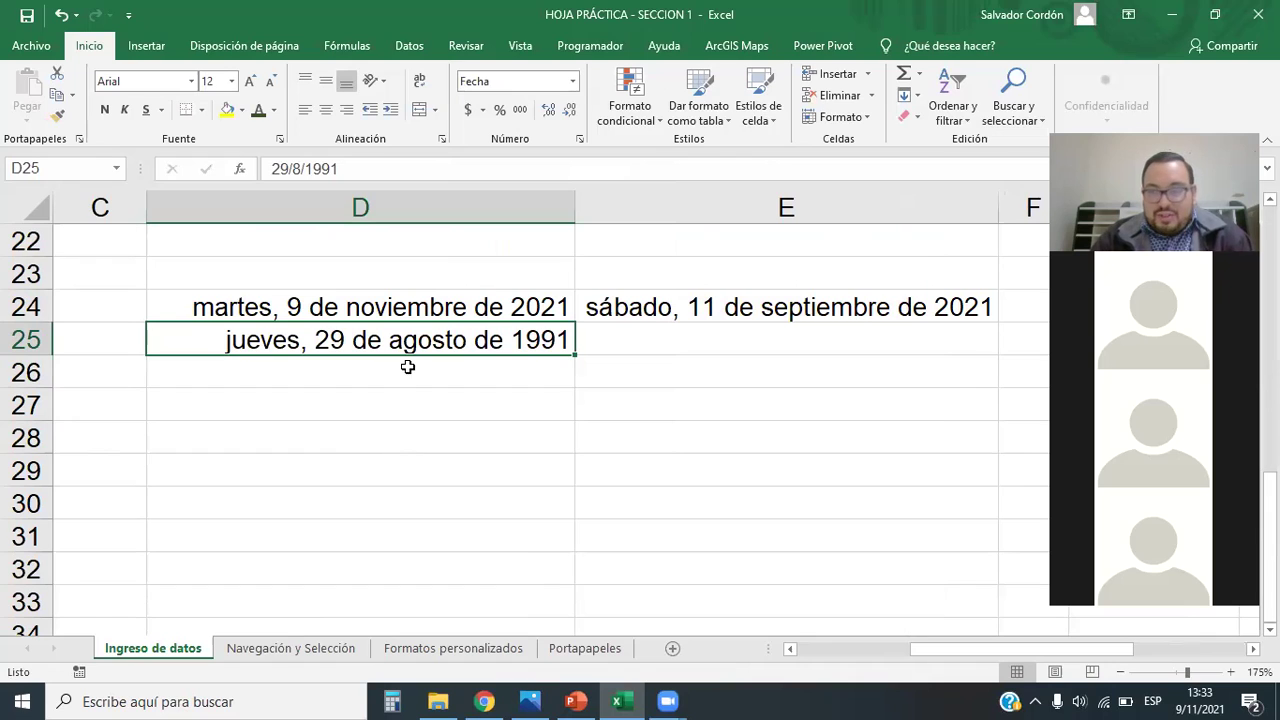
{"action": "left_click_drag", "start_coordinate": [24, 354], "coordinate": [24, 366]}
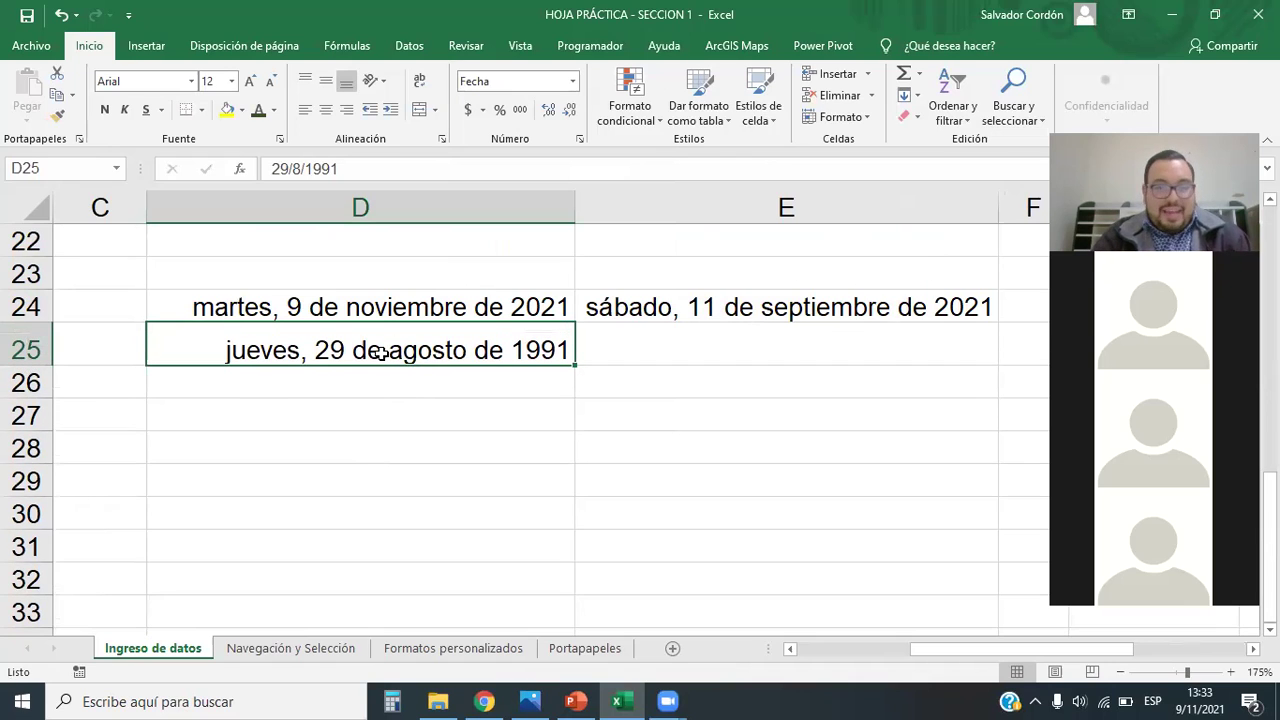
{"action": "key", "text": "Delete"}
{"action": "left_click", "coordinate": [426, 403]}
{"action": "left_click_drag", "start_coordinate": [26, 366], "coordinate": [26, 356]}
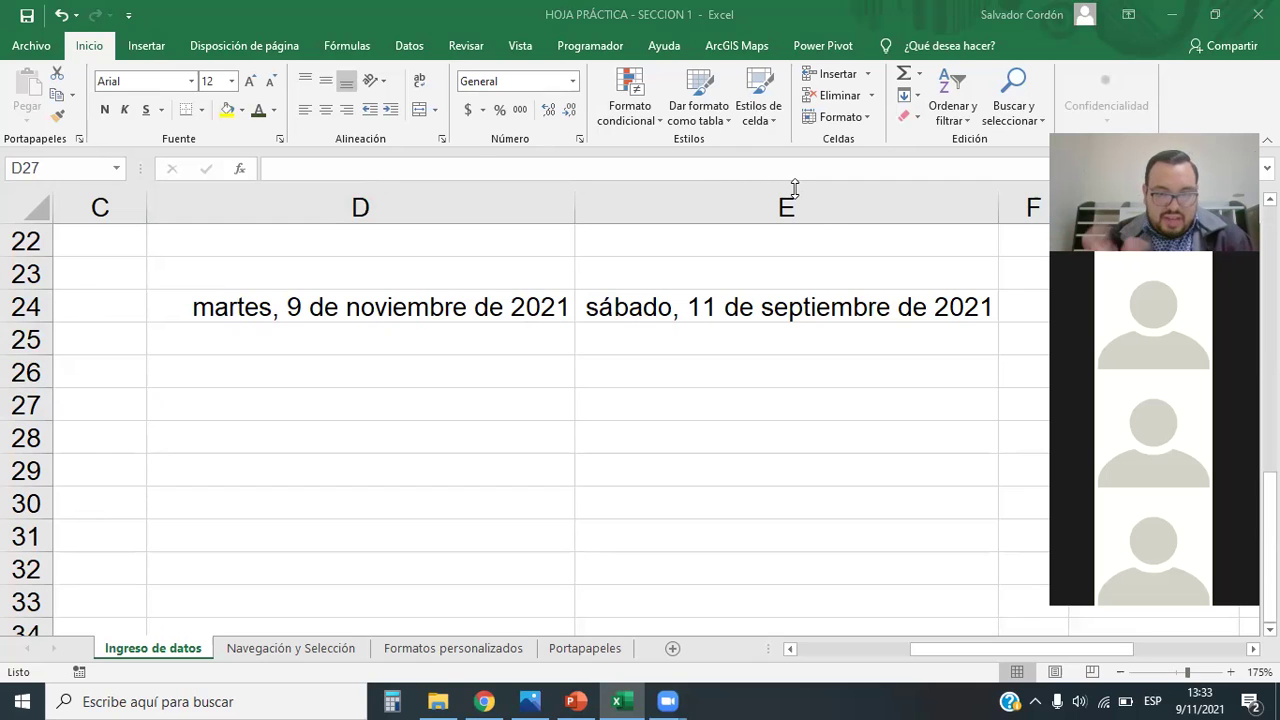
{"action": "left_click", "coordinate": [443, 400]}
{"action": "left_click", "coordinate": [358, 378]}
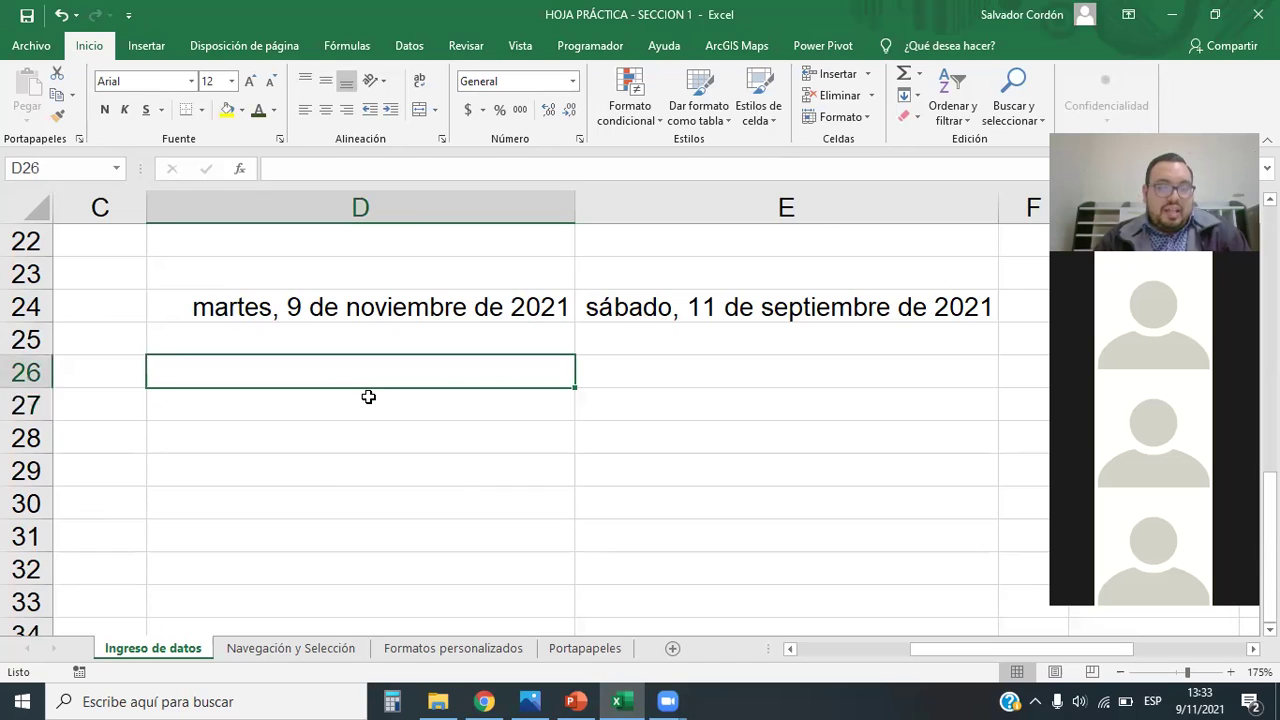
{"action": "left_click", "coordinate": [368, 402]}
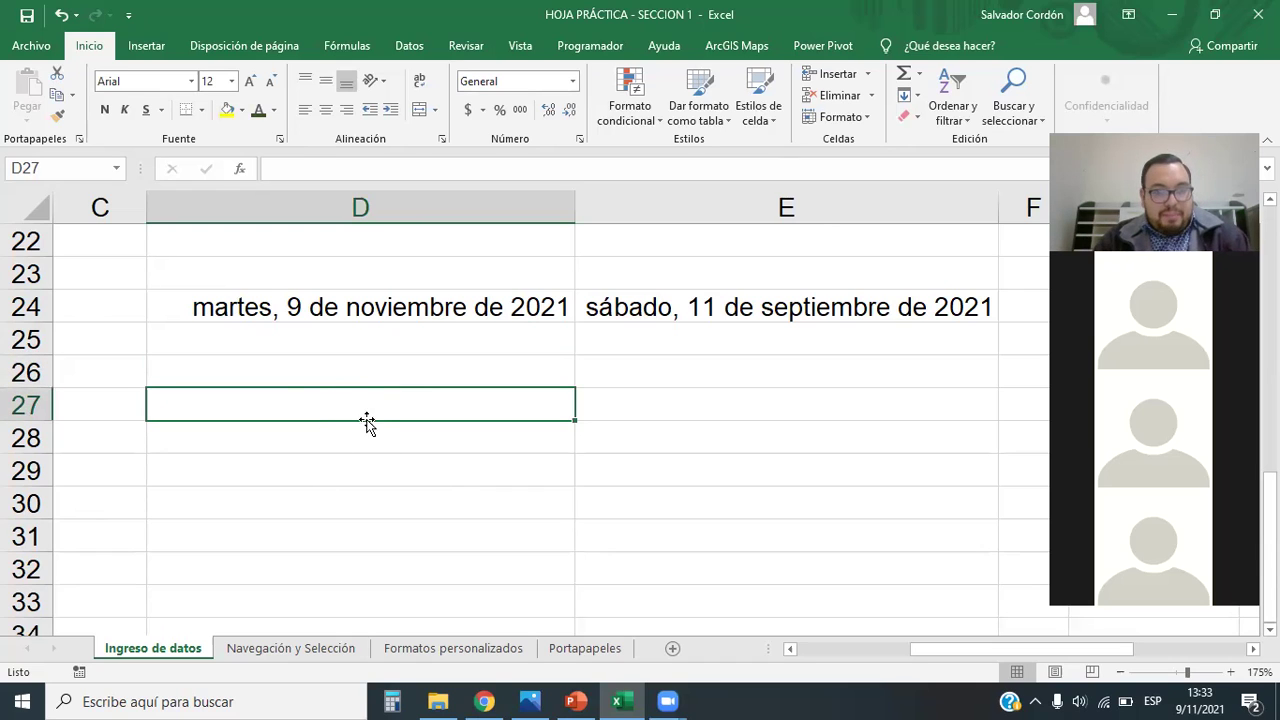
{"action": "left_click", "coordinate": [910, 116]}
{"action": "left_click", "coordinate": [965, 163]}
{"action": "left_click", "coordinate": [917, 118]}
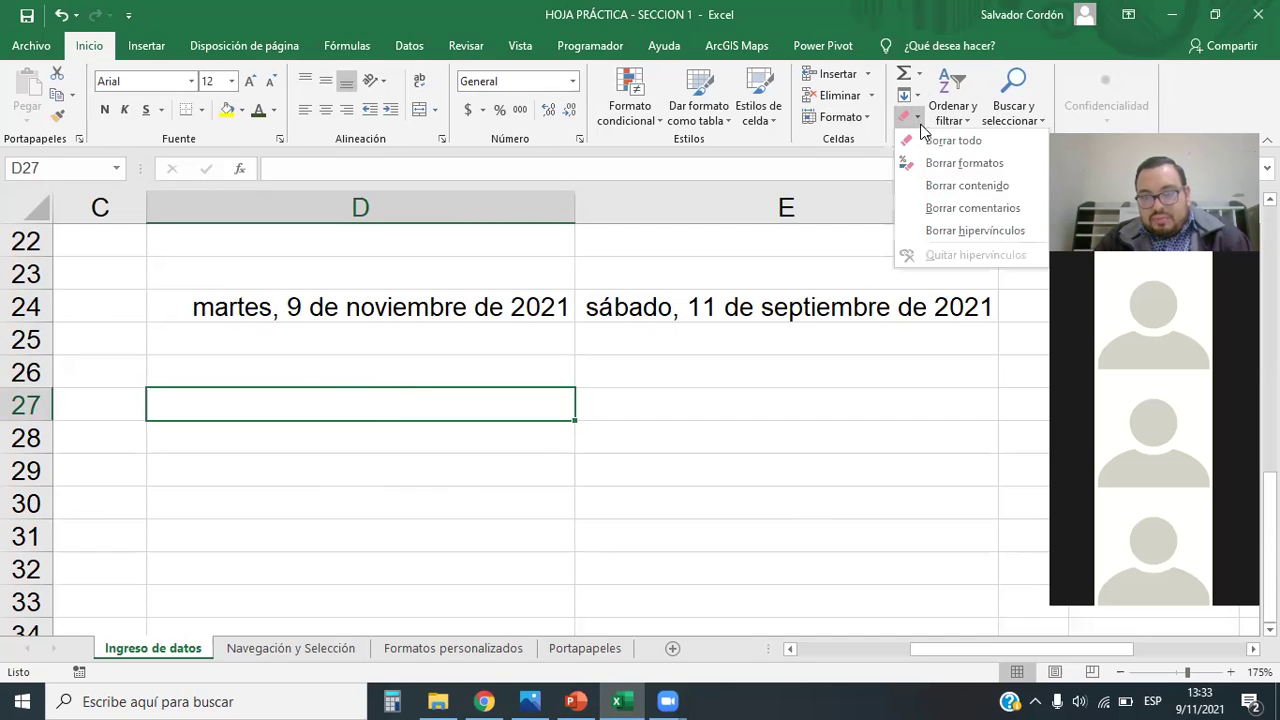
{"action": "left_click", "coordinate": [950, 141]}
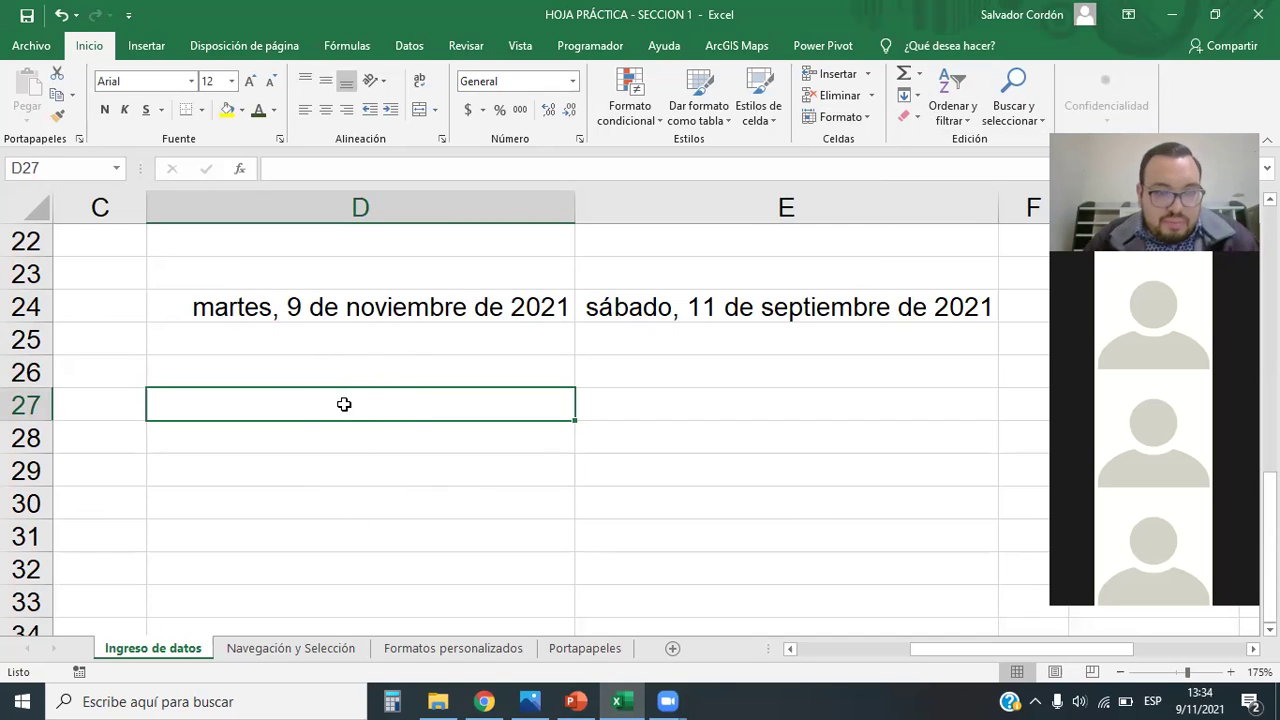
{"action": "left_click", "coordinate": [915, 117]}
{"action": "left_click", "coordinate": [950, 165]}
{"action": "left_click", "coordinate": [485, 443]}
{"action": "left_click", "coordinate": [484, 414]}
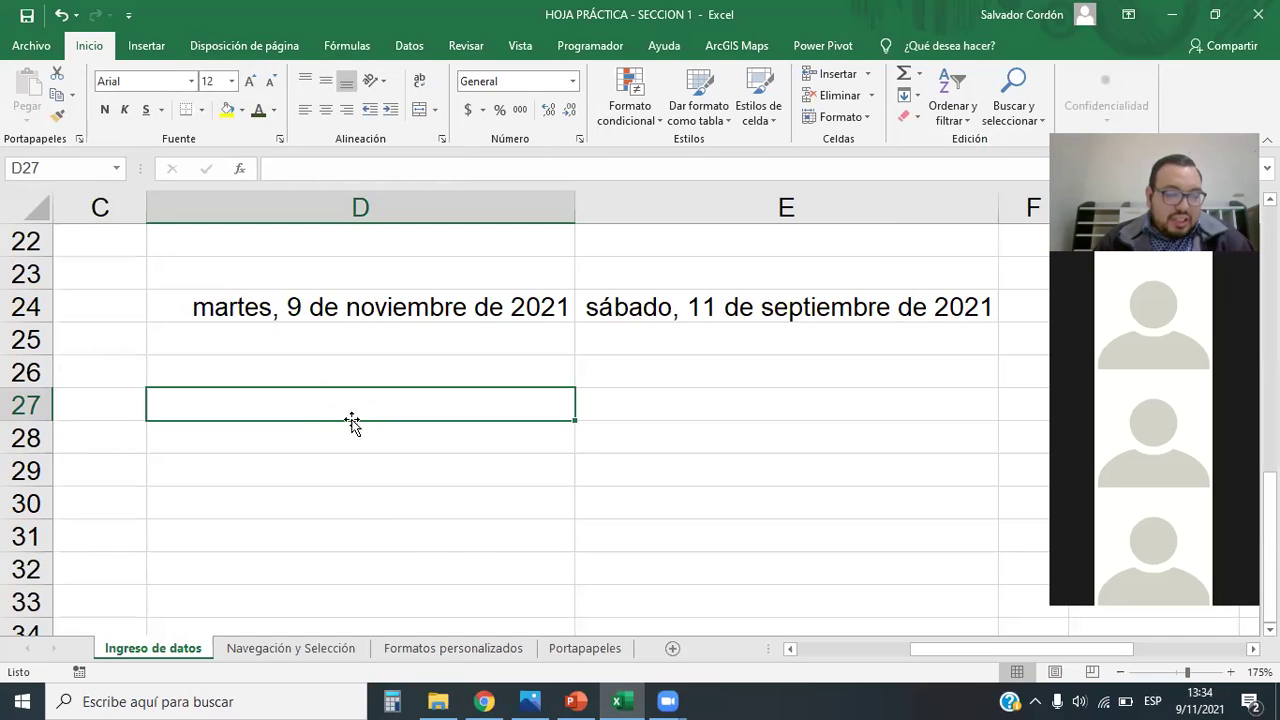
{"action": "left_click", "coordinate": [190, 82]}
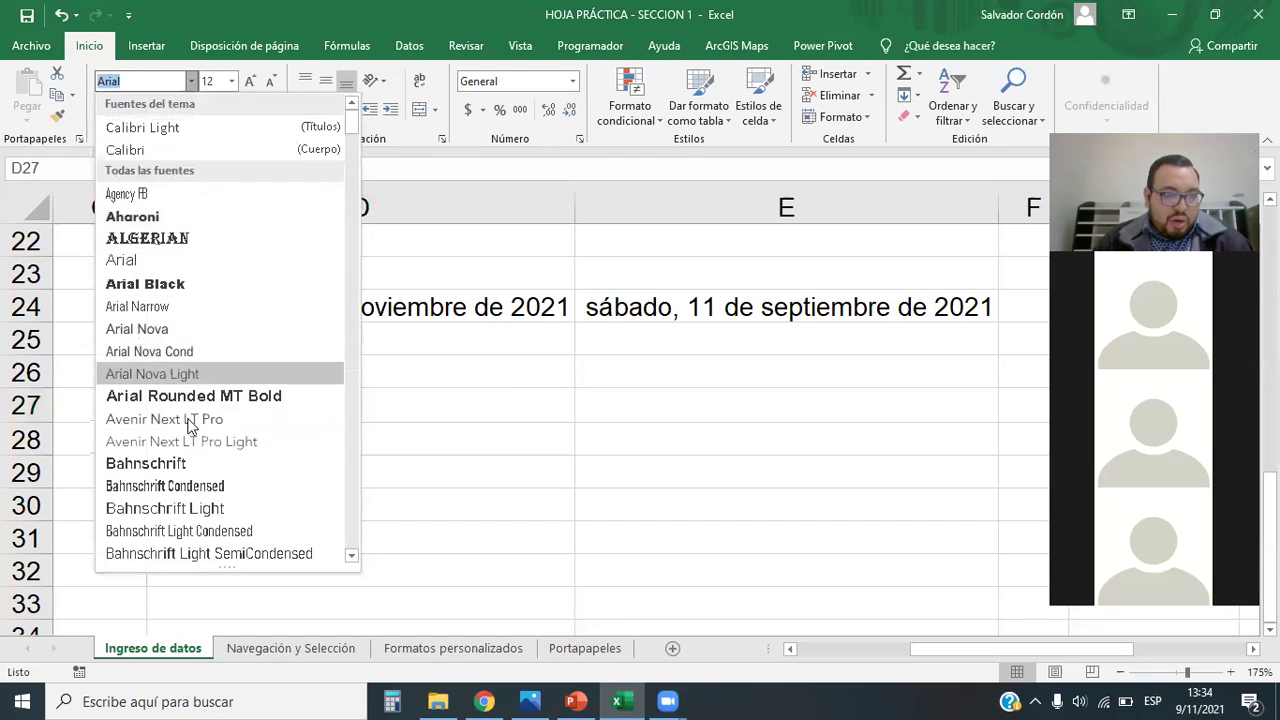
{"action": "left_click", "coordinate": [363, 337]}
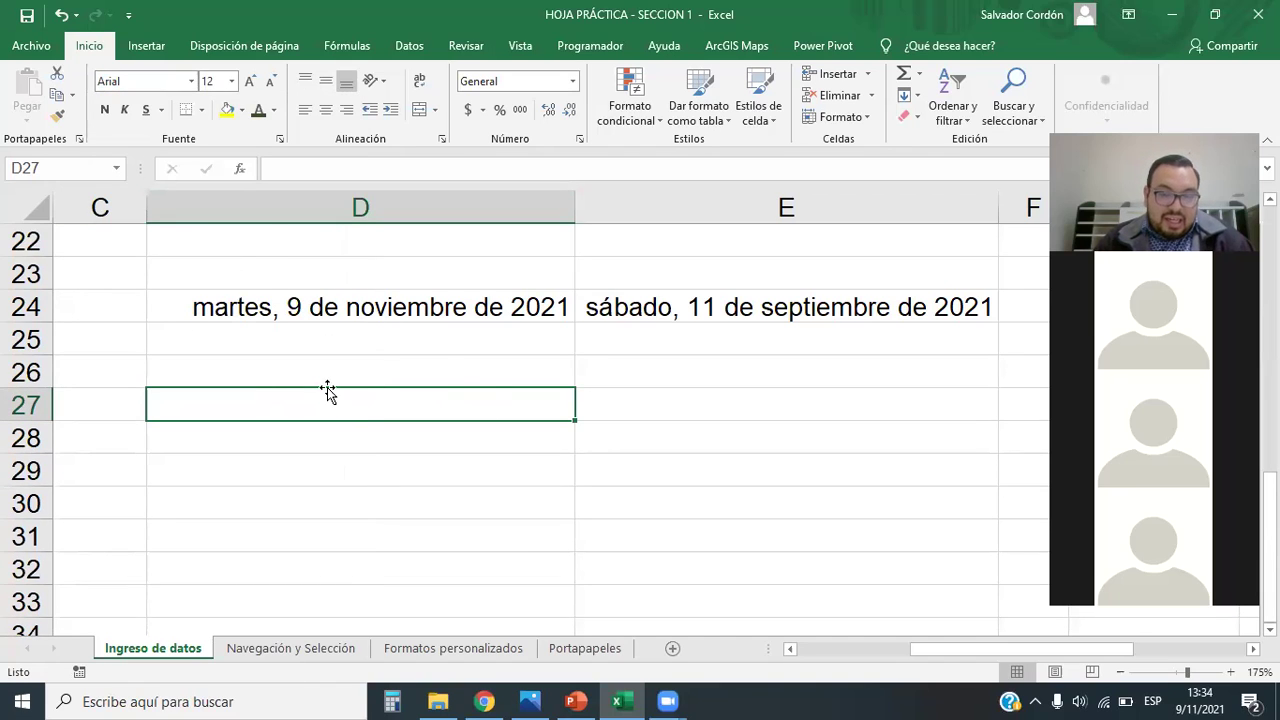
Step: In Excel Options > General, set Arial as the default font for new workbooks and confirm
{"action": "left_click", "coordinate": [30, 45]}
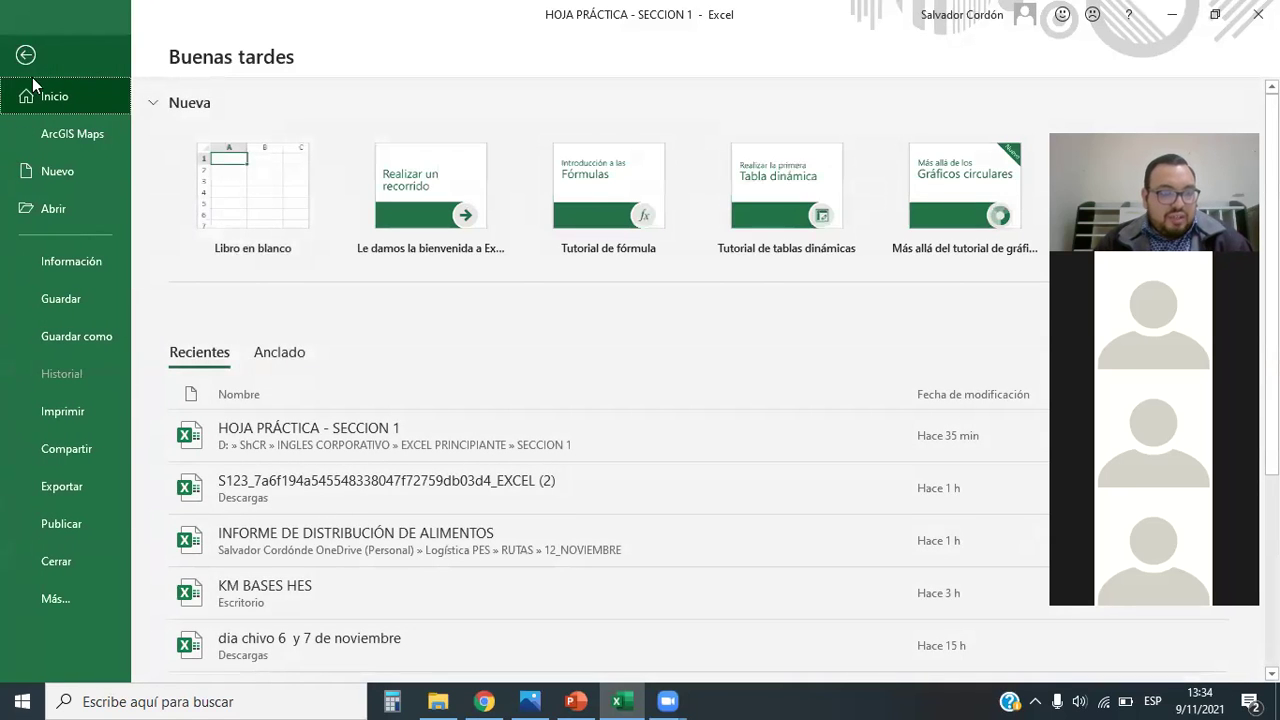
{"action": "left_click", "coordinate": [60, 603]}
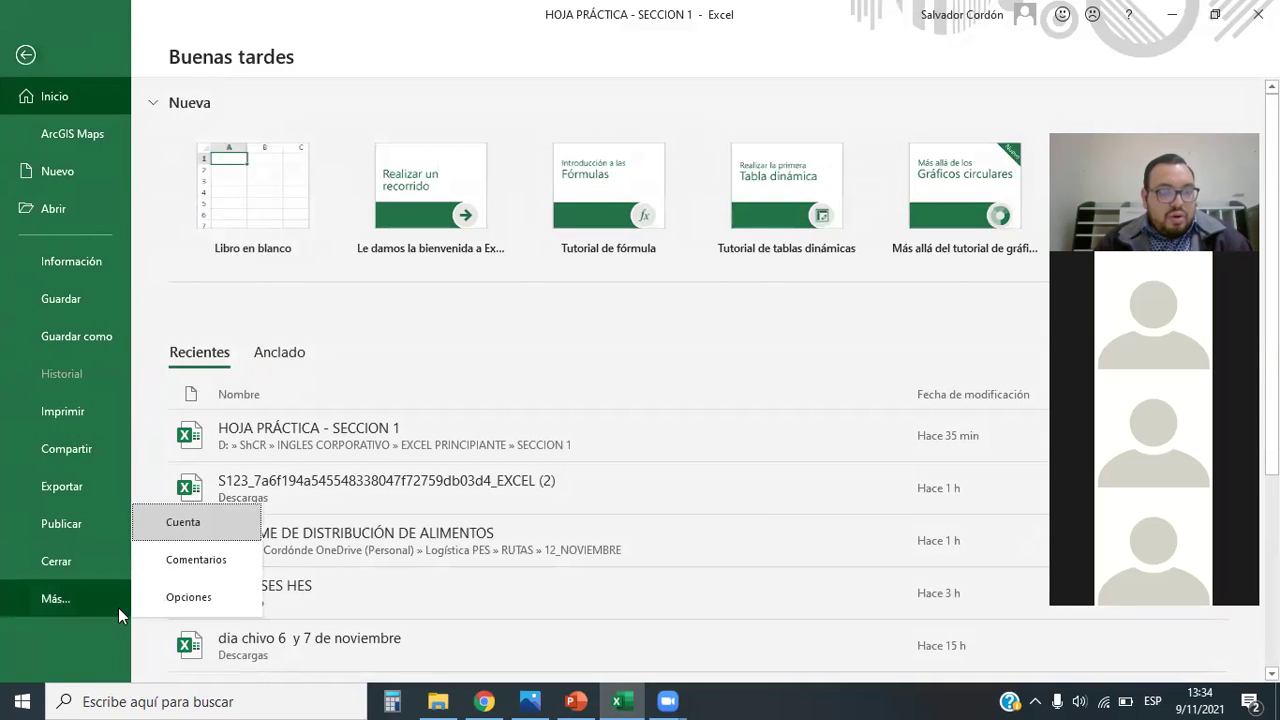
{"action": "left_click", "coordinate": [203, 600]}
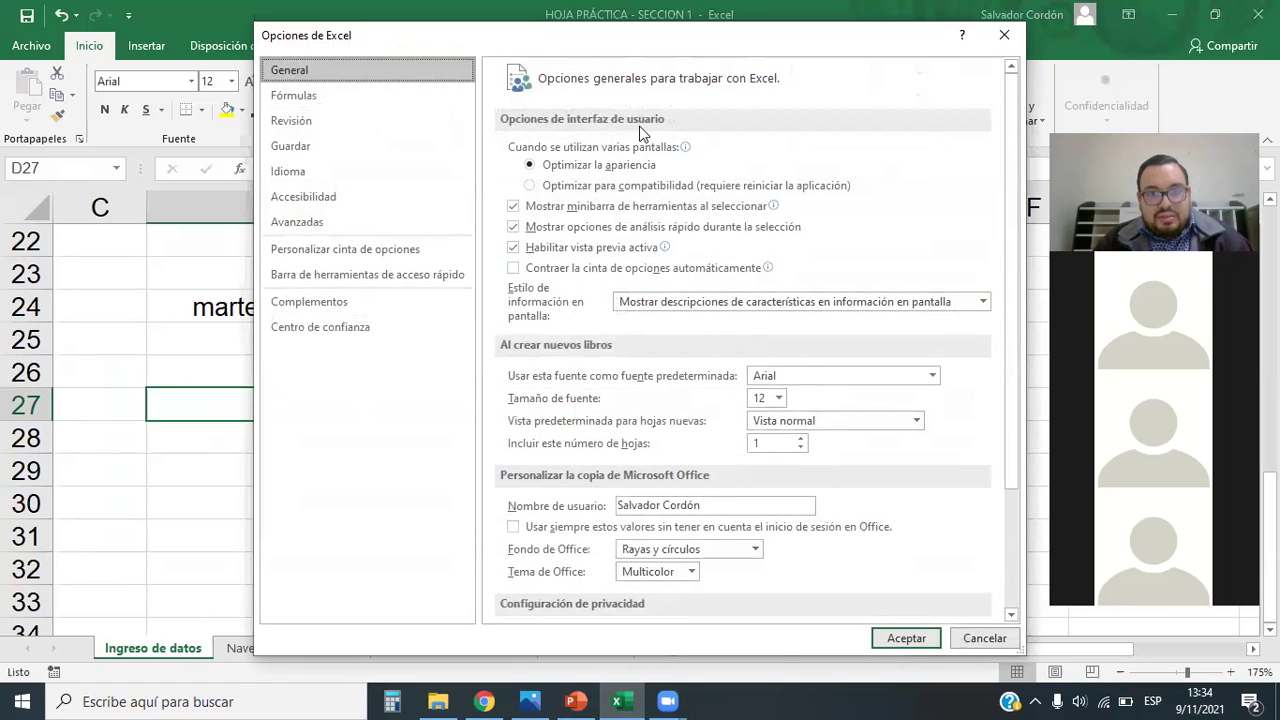
{"action": "mouse_move", "coordinate": [484, 332]}
{"action": "left_mouse_down"}
{"action": "mouse_move", "coordinate": [600, 402]}
{"action": "mouse_move", "coordinate": [824, 466]}
{"action": "mouse_move", "coordinate": [977, 461]}
{"action": "left_mouse_up"}
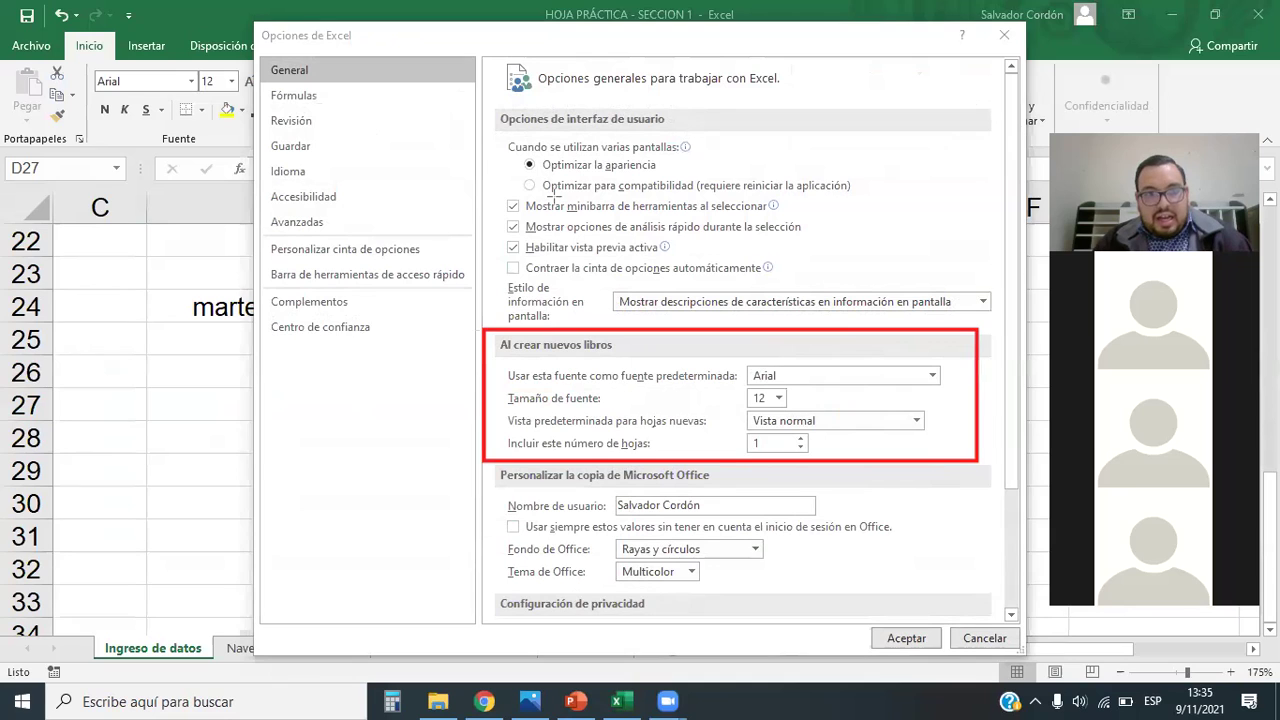
{"action": "left_click", "coordinate": [931, 376]}
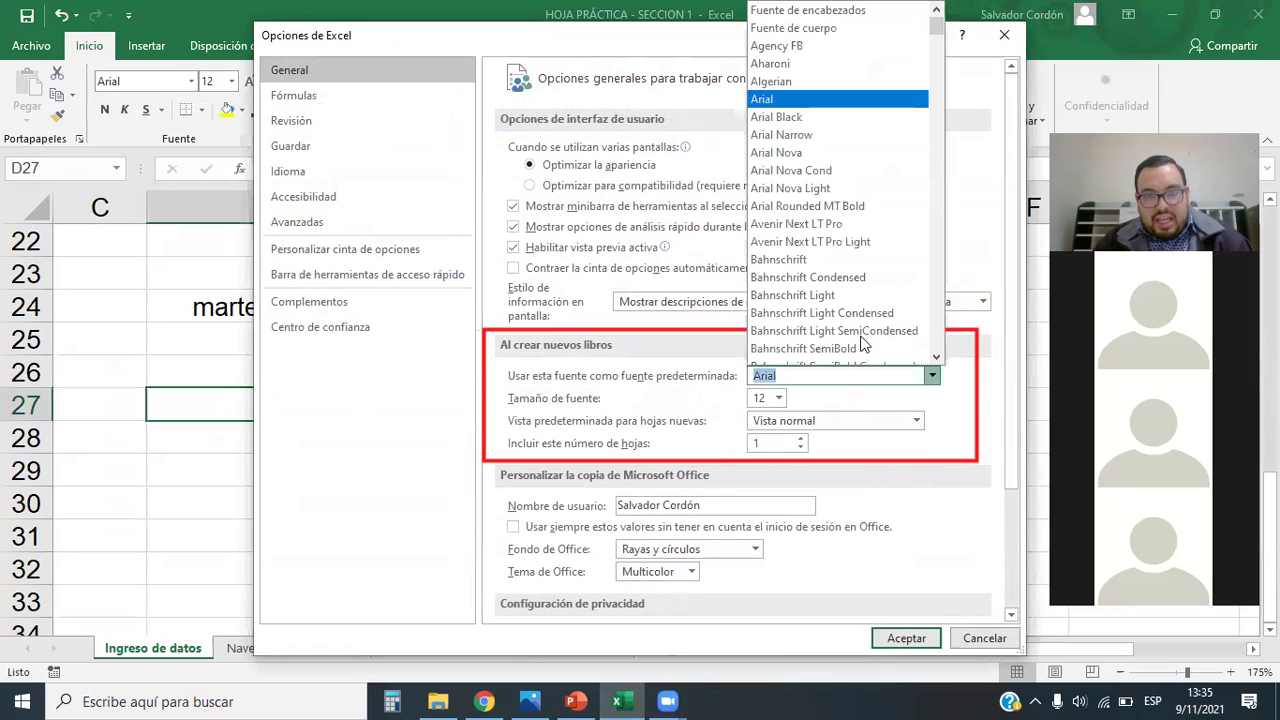
{"action": "left_click", "coordinate": [773, 99]}
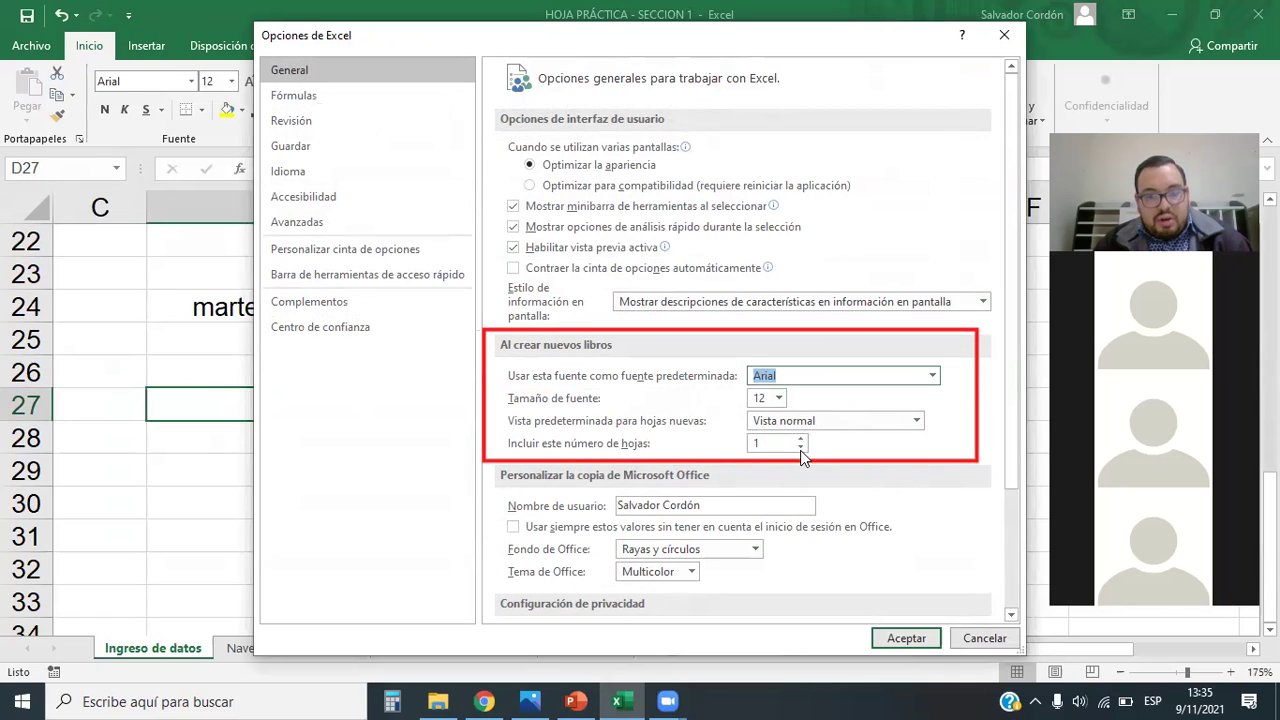
{"action": "left_click", "coordinate": [906, 638]}
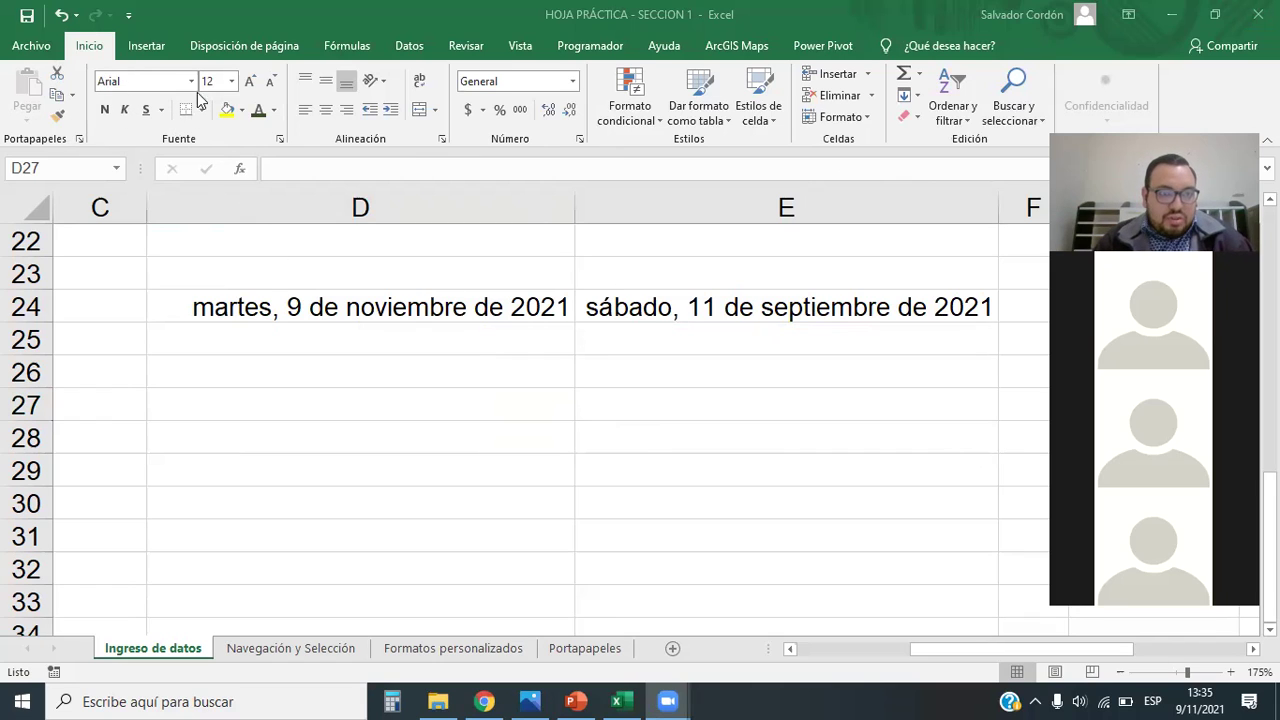
{"action": "left_click", "coordinate": [388, 374]}
{"action": "left_click", "coordinate": [523, 400]}
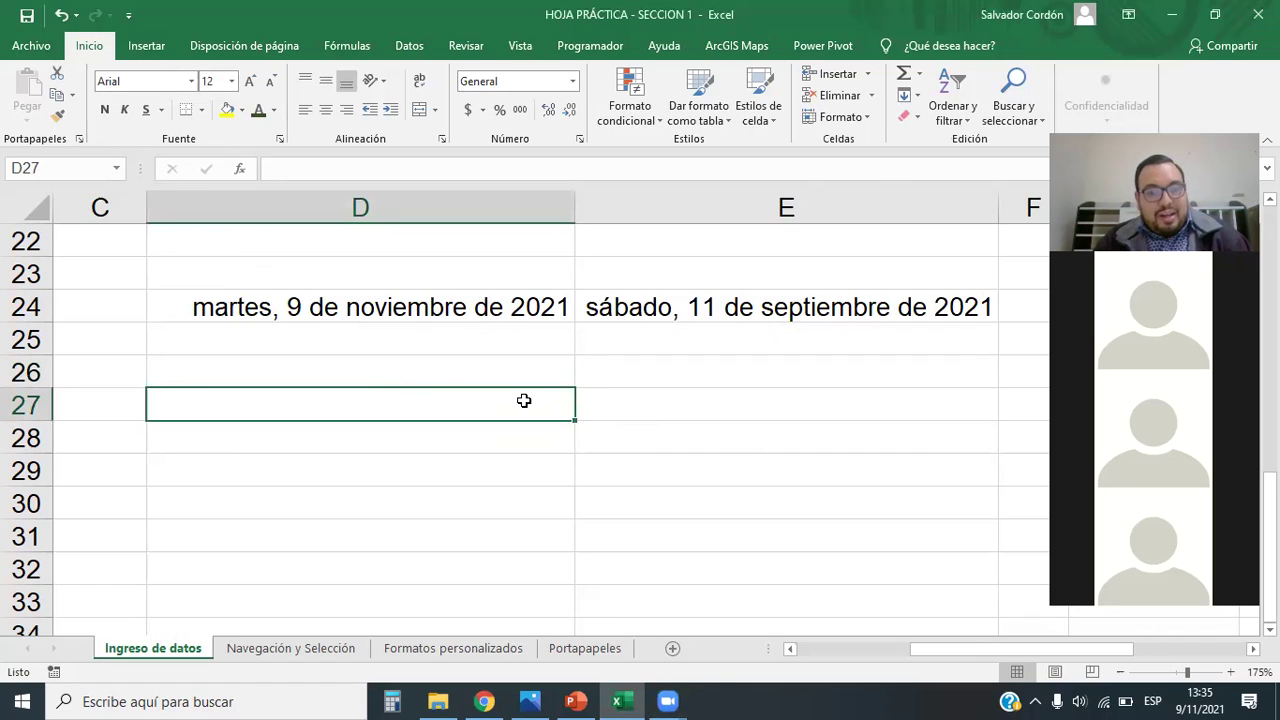
{"action": "left_click", "coordinate": [908, 117]}
{"action": "left_click", "coordinate": [944, 163]}
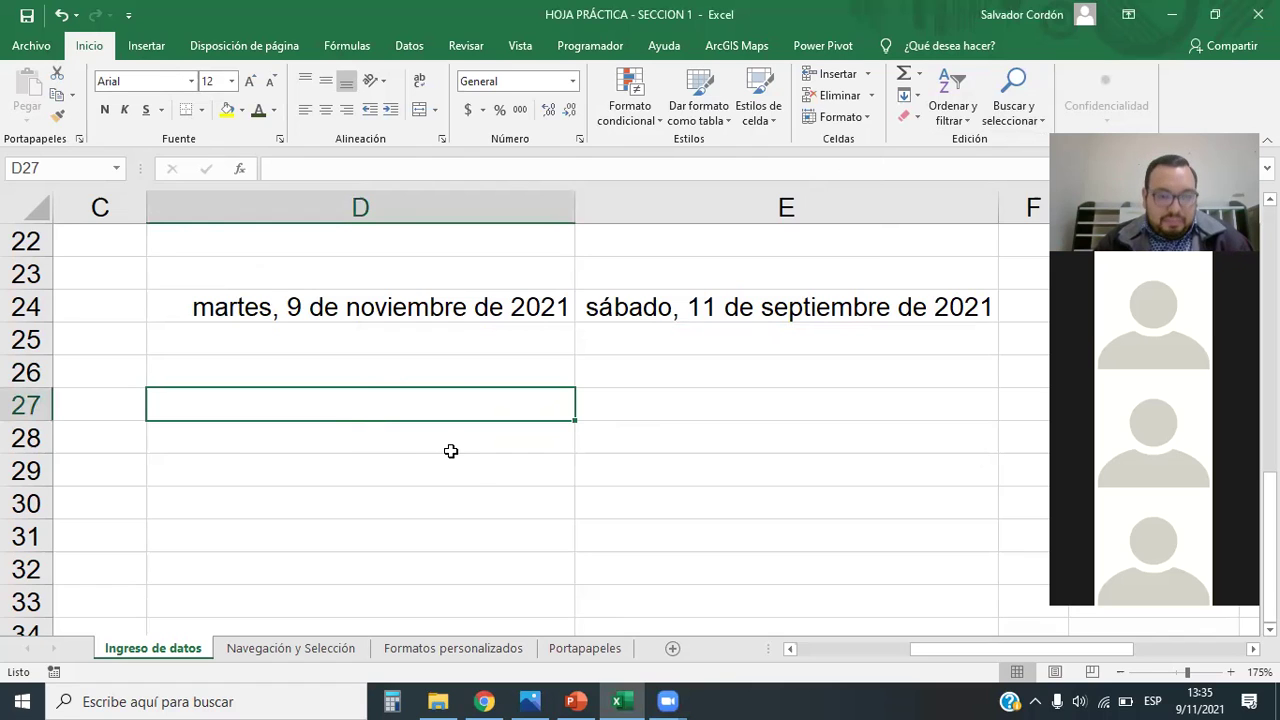
{"action": "type", "text": "11"}
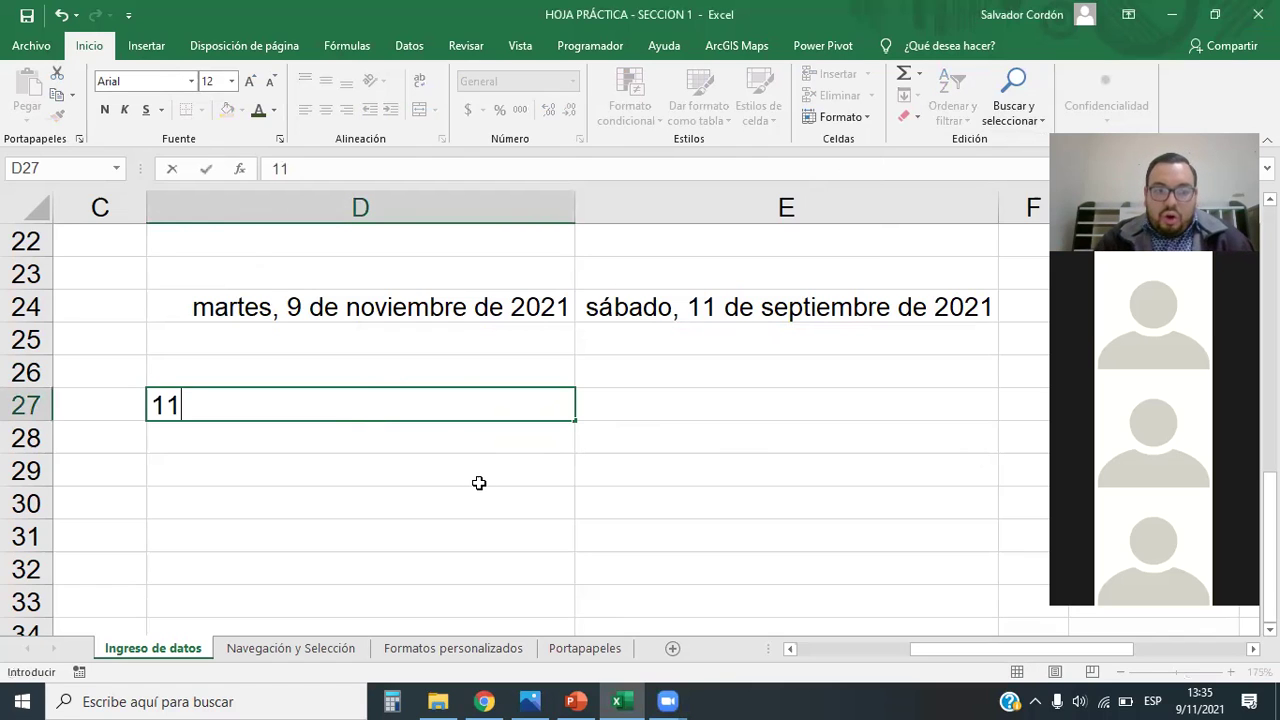
{"action": "key", "text": "BackSpace"}
{"action": "key", "text": "BackSpace"}
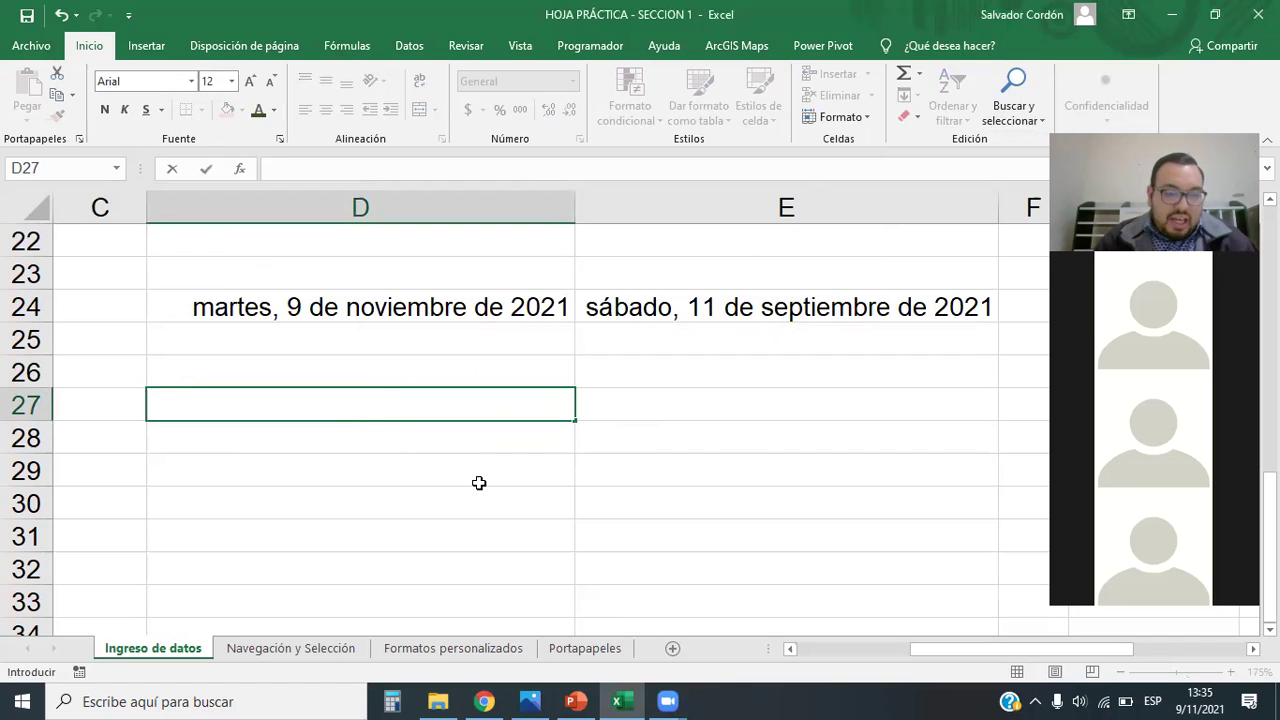
{"action": "left_click", "coordinate": [479, 497]}
{"action": "left_click", "coordinate": [471, 403]}
{"action": "left_click", "coordinate": [908, 116]}
{"action": "left_click", "coordinate": [950, 141]}
{"action": "left_click", "coordinate": [908, 116]}
{"action": "left_click", "coordinate": [950, 163]}
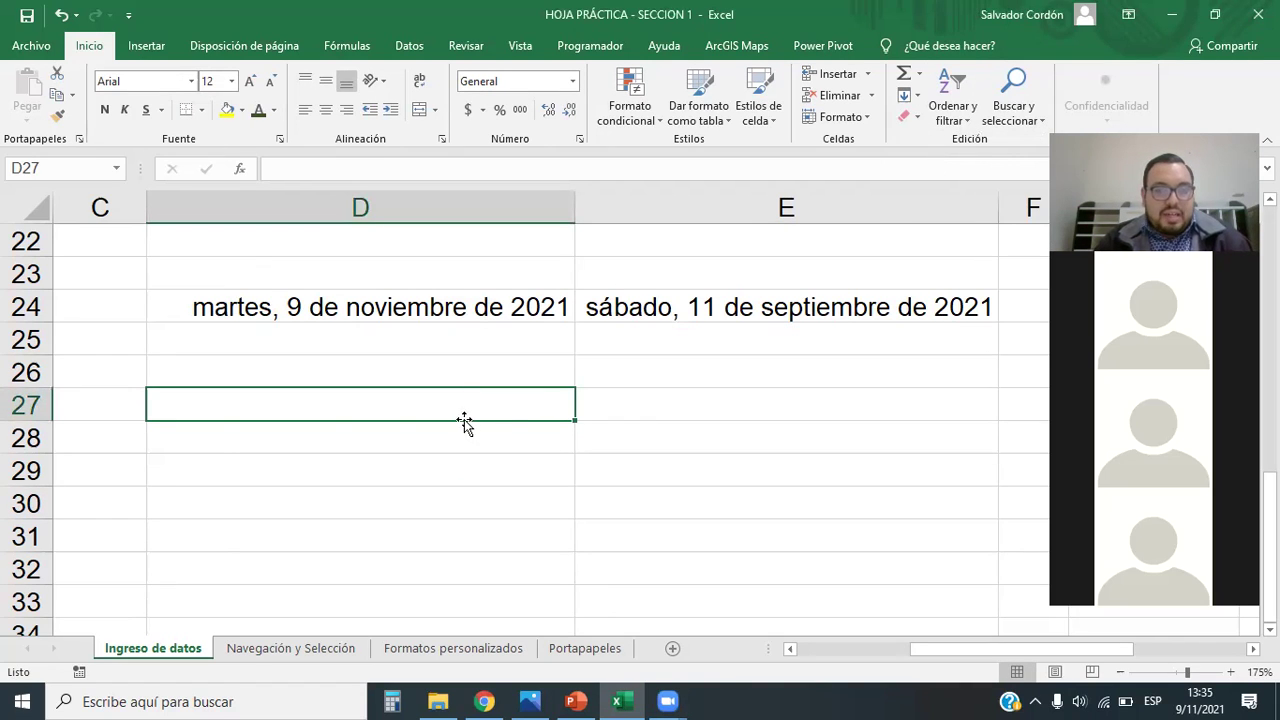
{"action": "left_click", "coordinate": [573, 82]}
{"action": "left_click", "coordinate": [577, 85]}
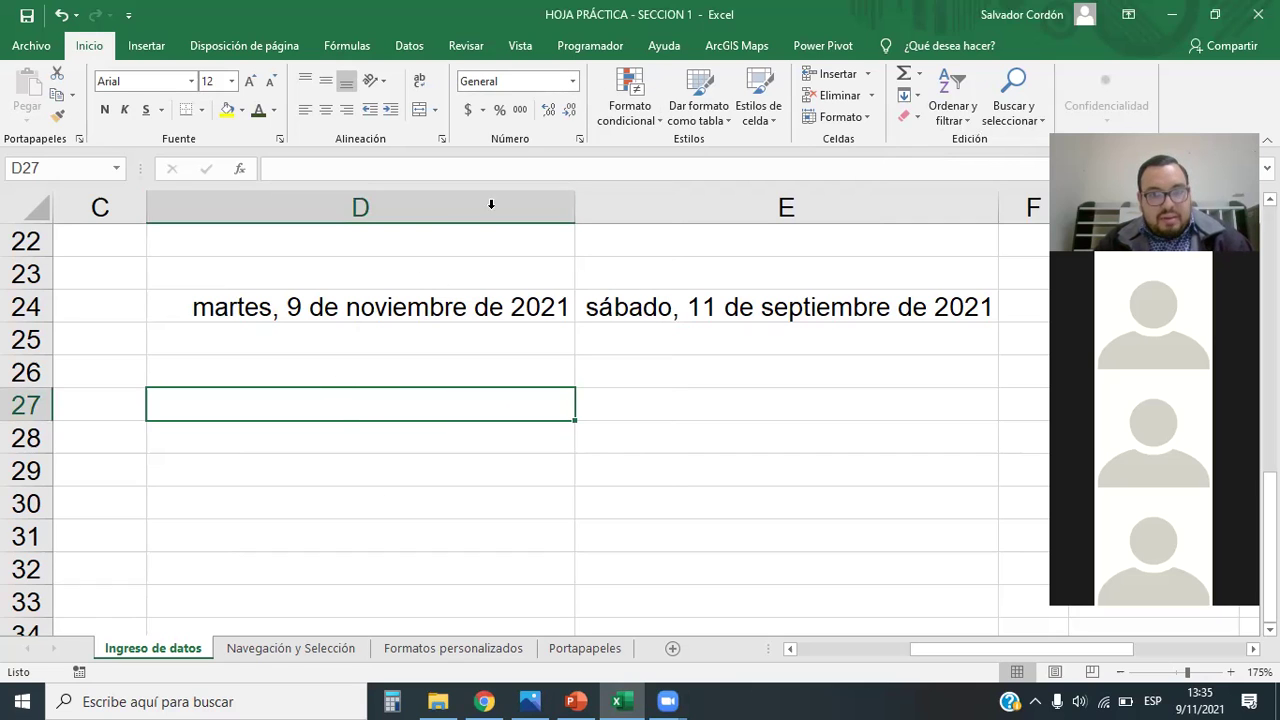
Step: In Format Cells, browse date codes such as d-mmm-yy, mmm-yy and yyyy-mm-dd;@
{"action": "left_click", "coordinate": [573, 82]}
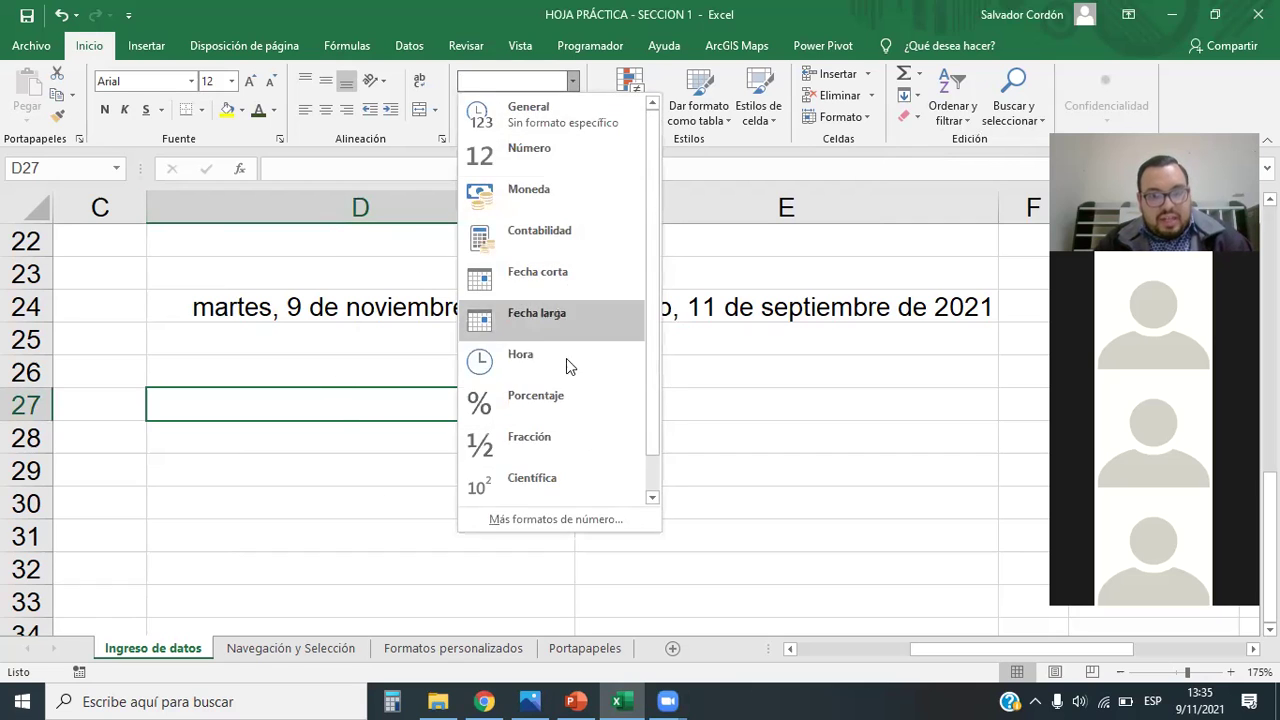
{"action": "left_click", "coordinate": [548, 520]}
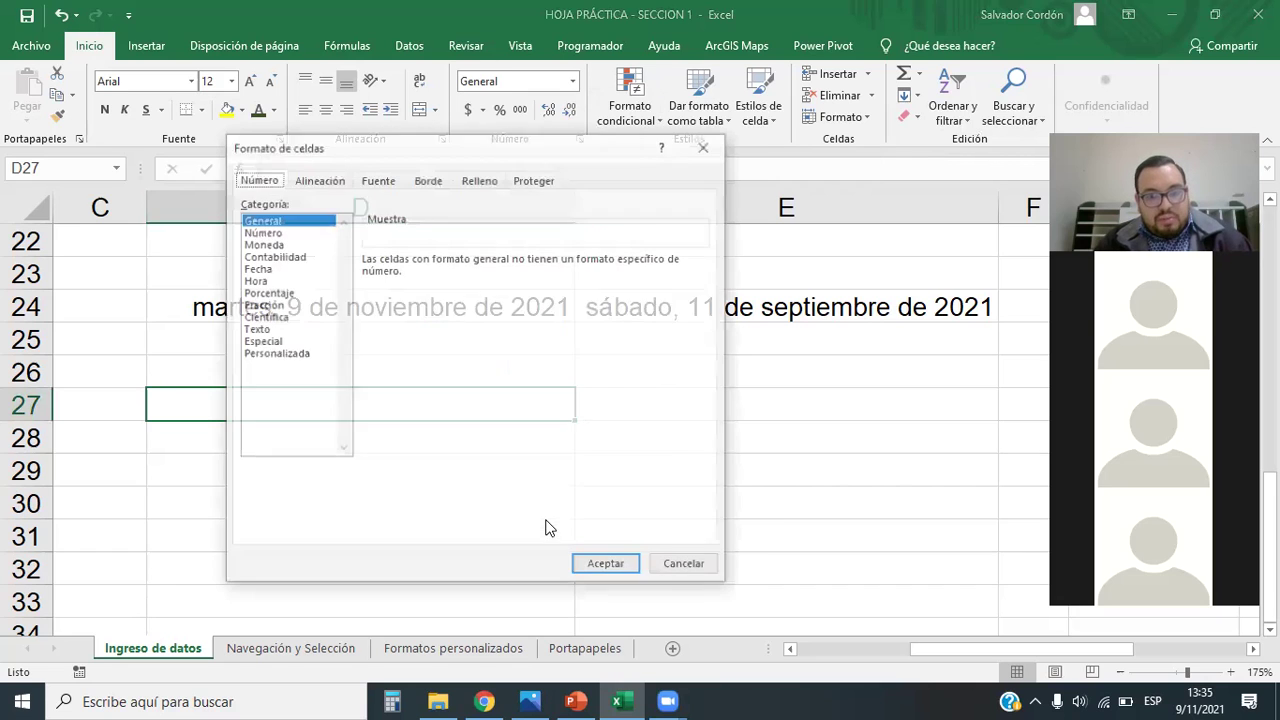
{"action": "left_click", "coordinate": [280, 355]}
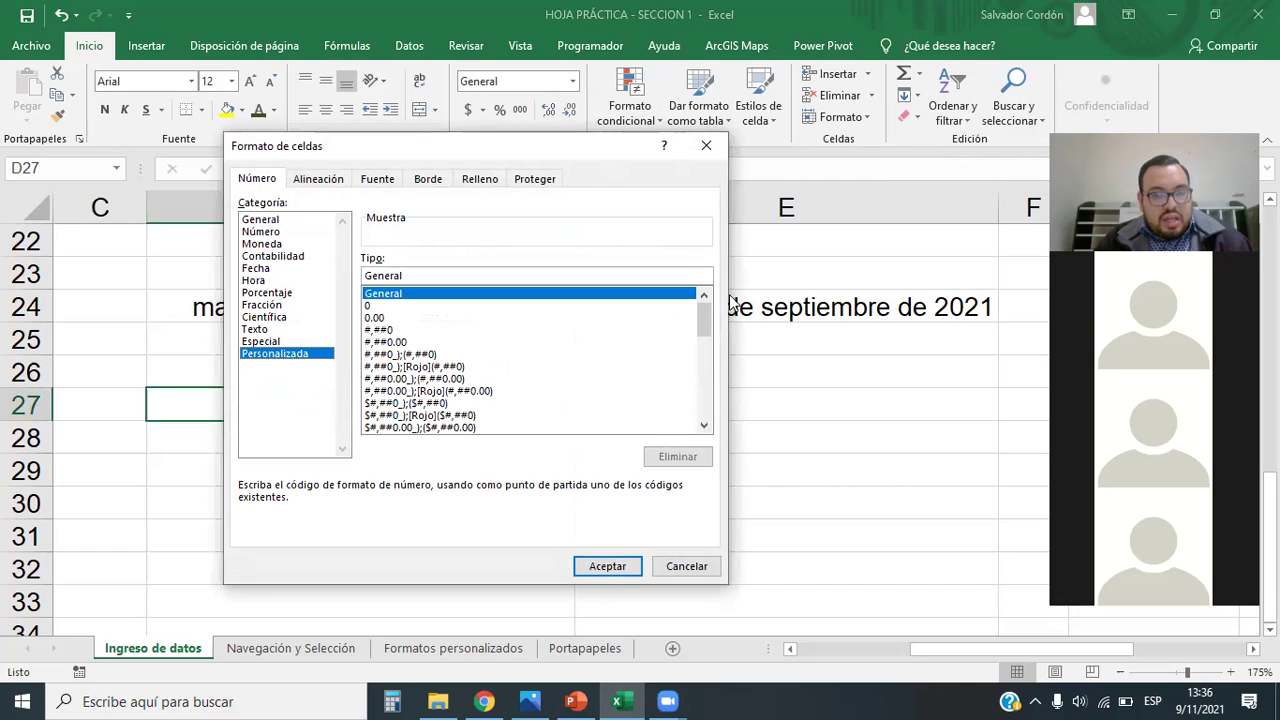
{"action": "left_click_drag", "start_coordinate": [701, 326], "coordinate": [708, 362]}
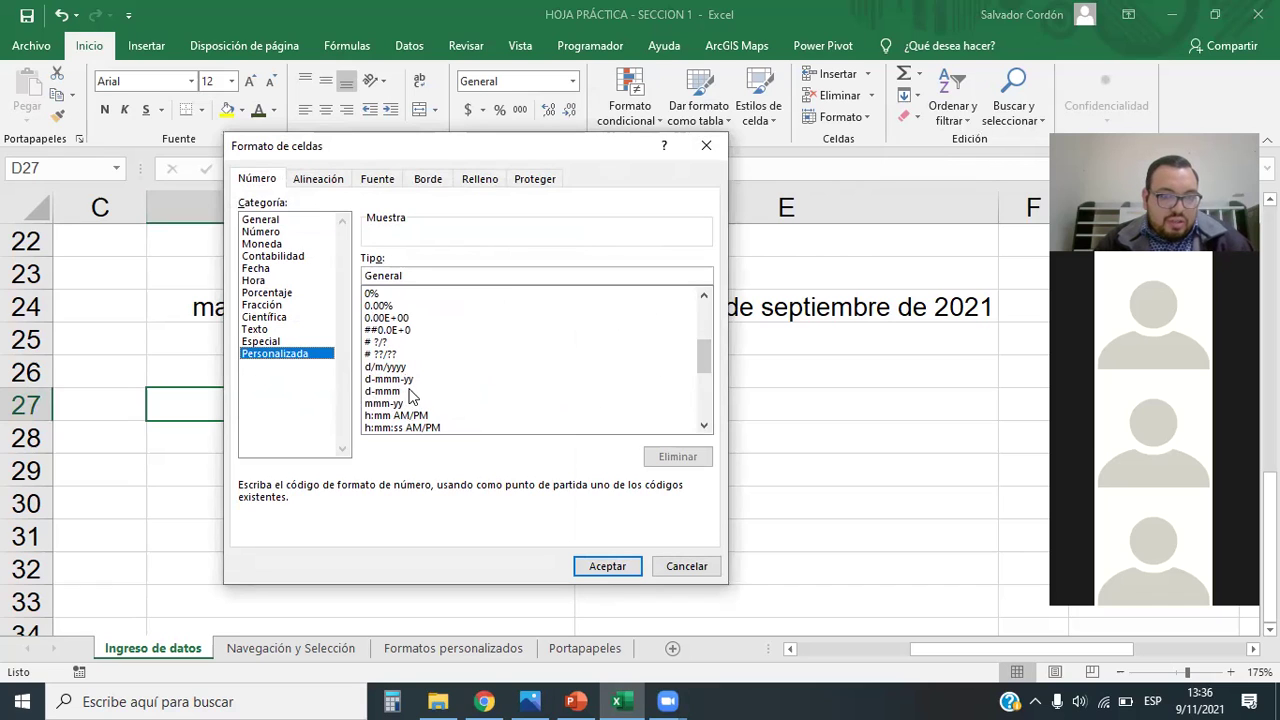
{"action": "left_click_drag", "start_coordinate": [705, 352], "coordinate": [705, 362]}
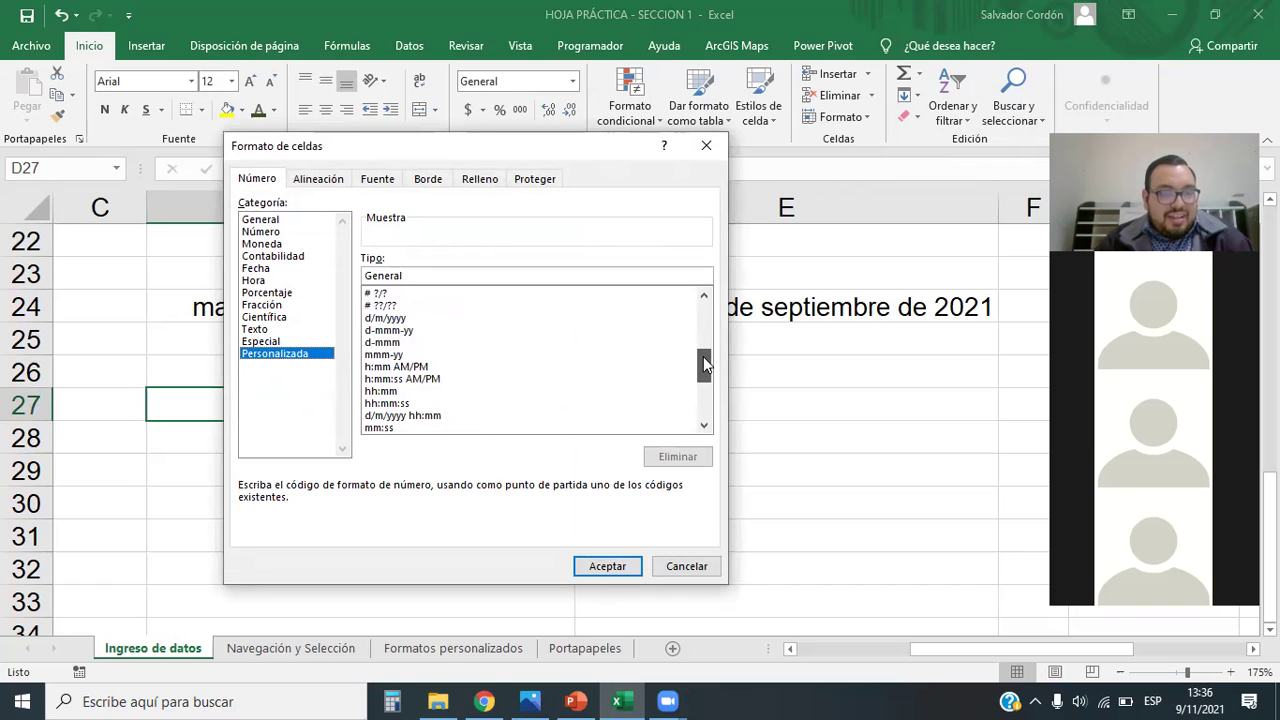
{"action": "left_click", "coordinate": [412, 331]}
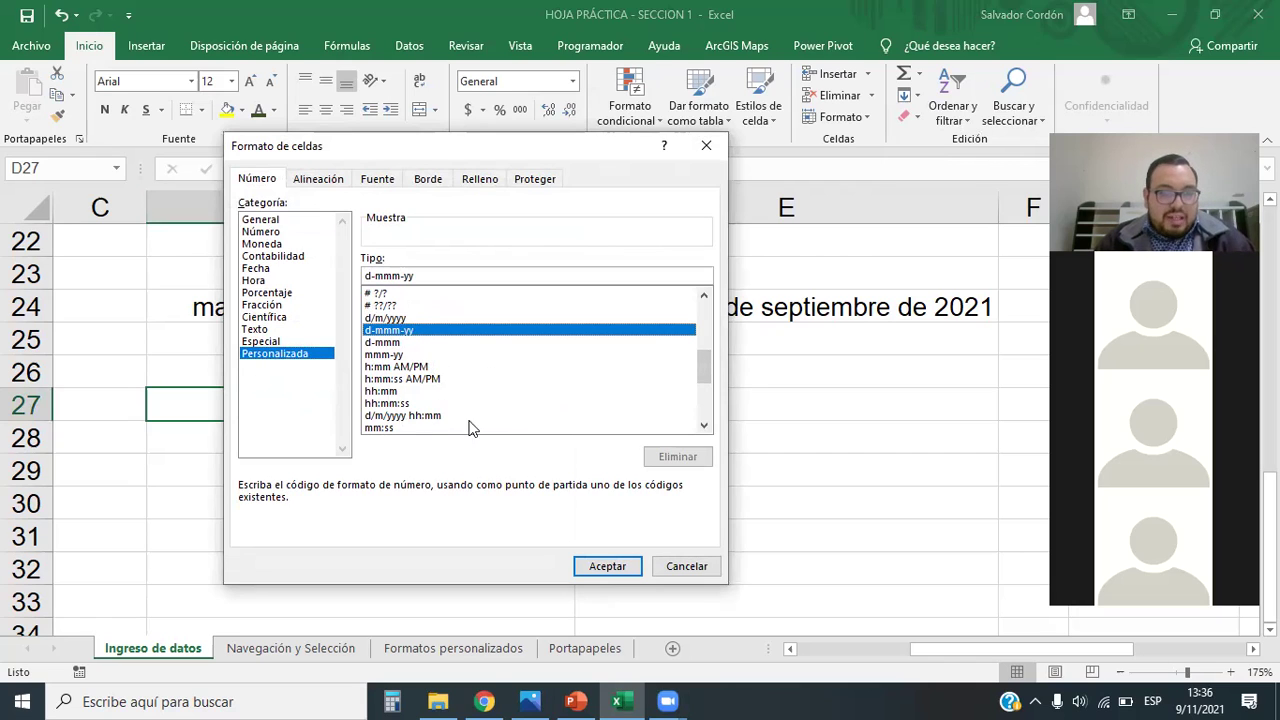
{"action": "left_click_drag", "start_coordinate": [708, 366], "coordinate": [705, 365]}
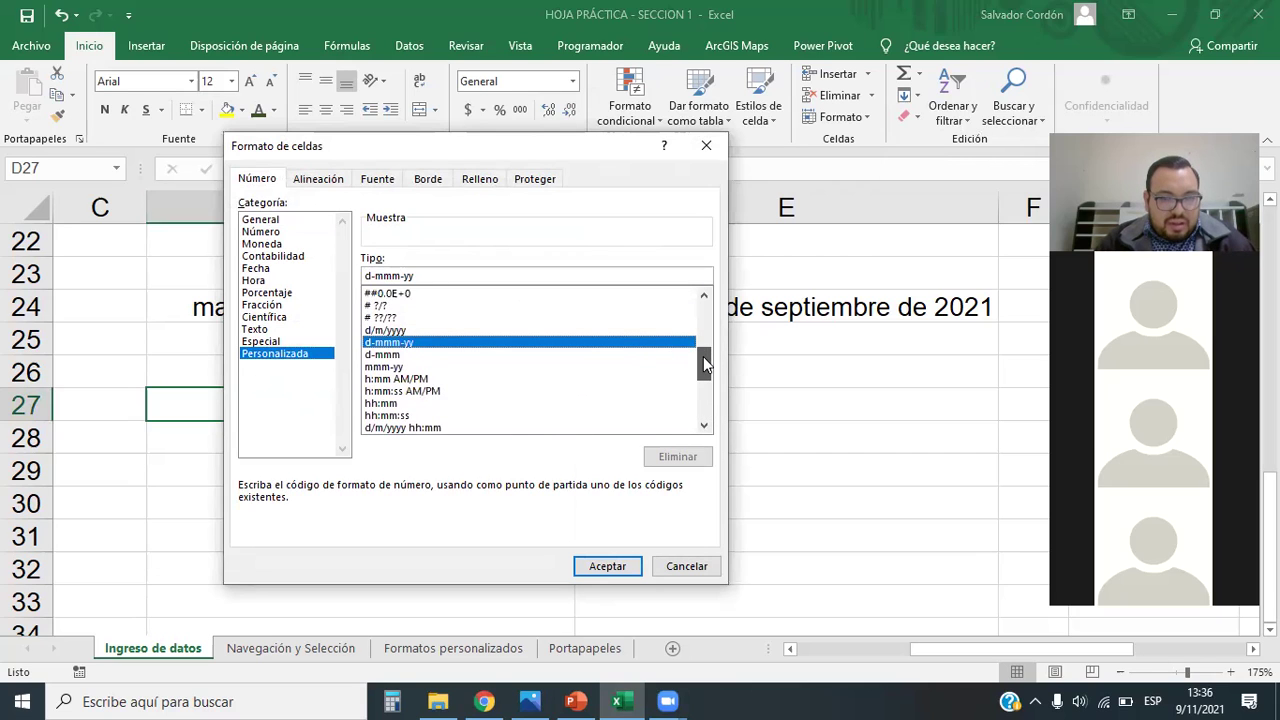
{"action": "left_click", "coordinate": [393, 355]}
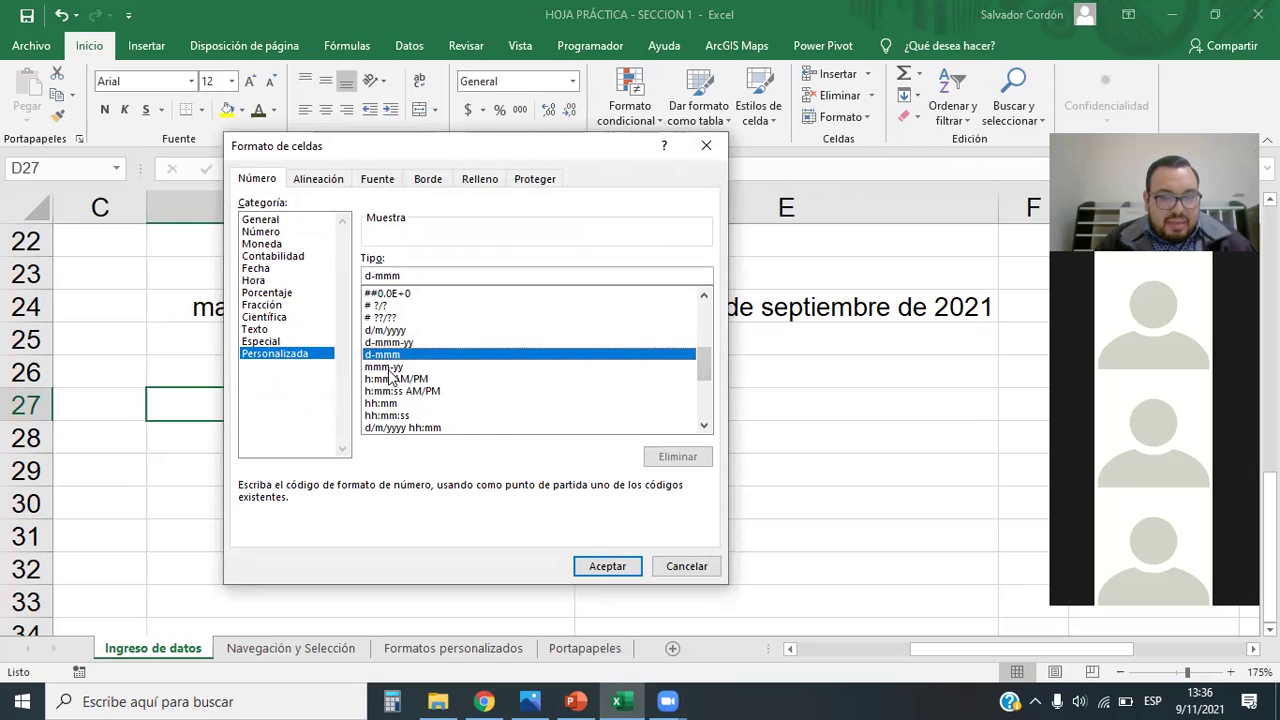
{"action": "left_click", "coordinate": [393, 367]}
{"action": "scroll", "coordinate": [410, 398], "scroll_direction": "up", "scroll_amount": 10}
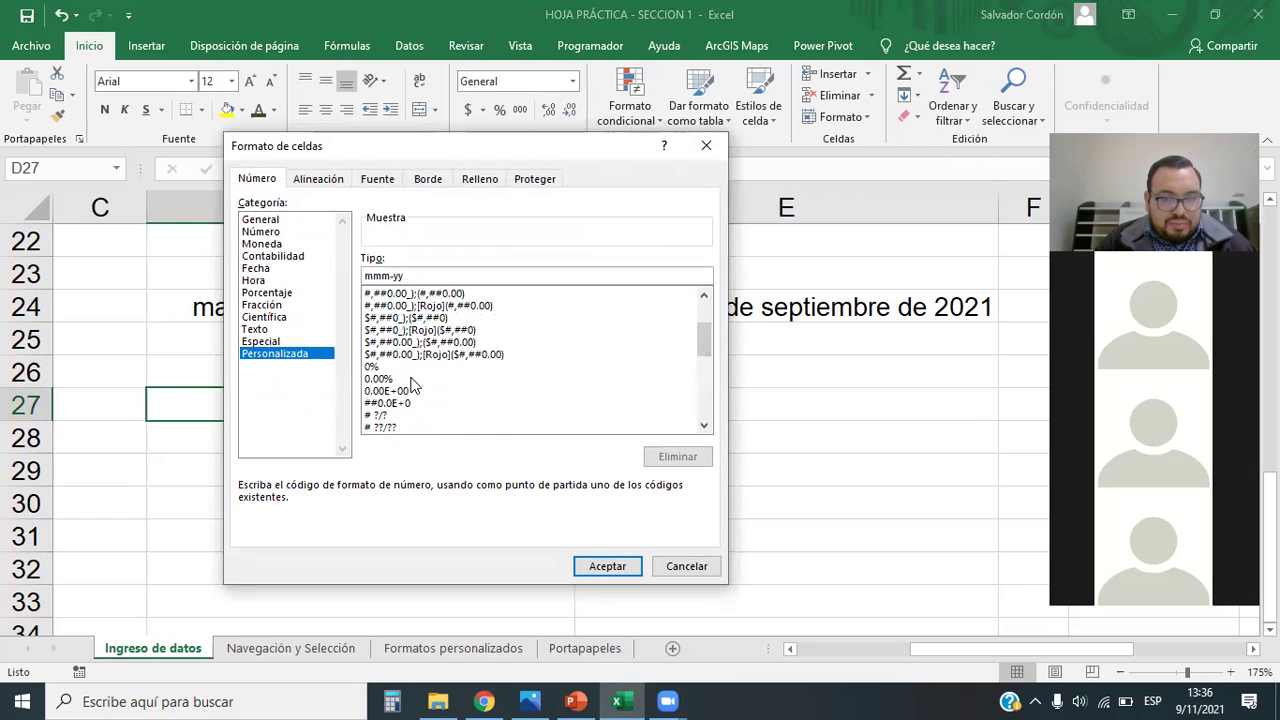
{"action": "left_click", "coordinate": [257, 270]}
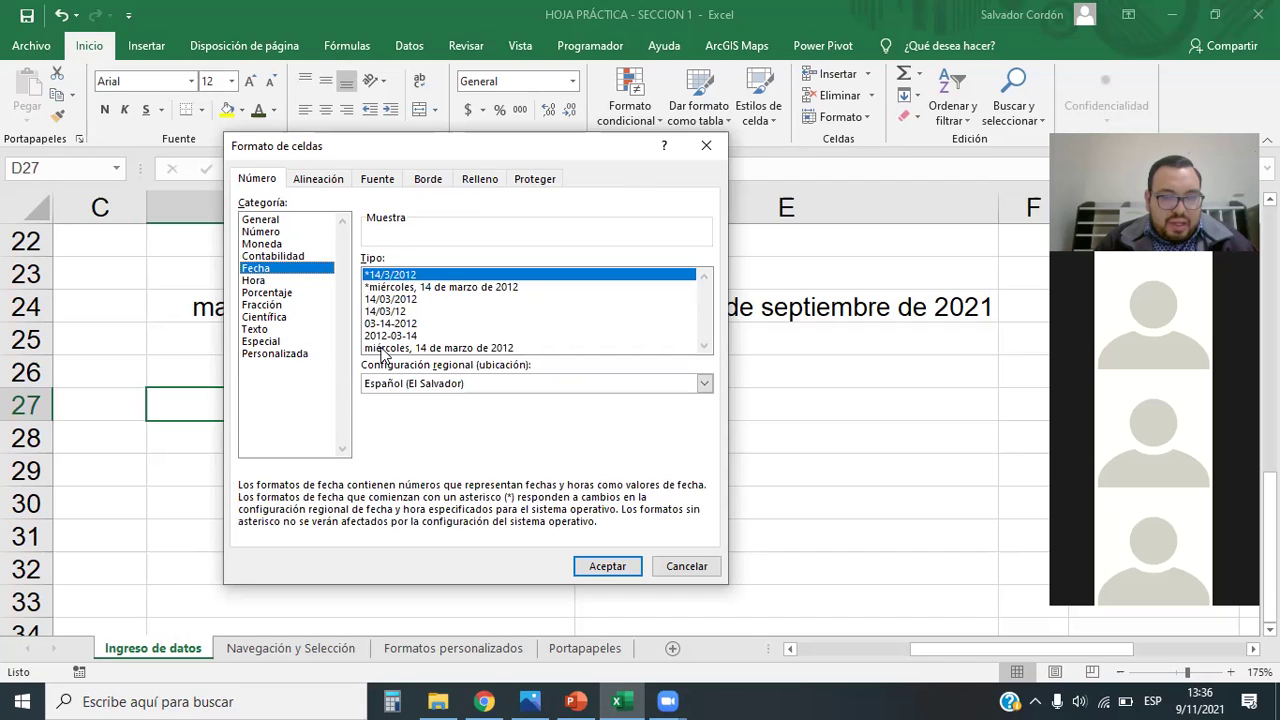
{"action": "left_click", "coordinate": [385, 336]}
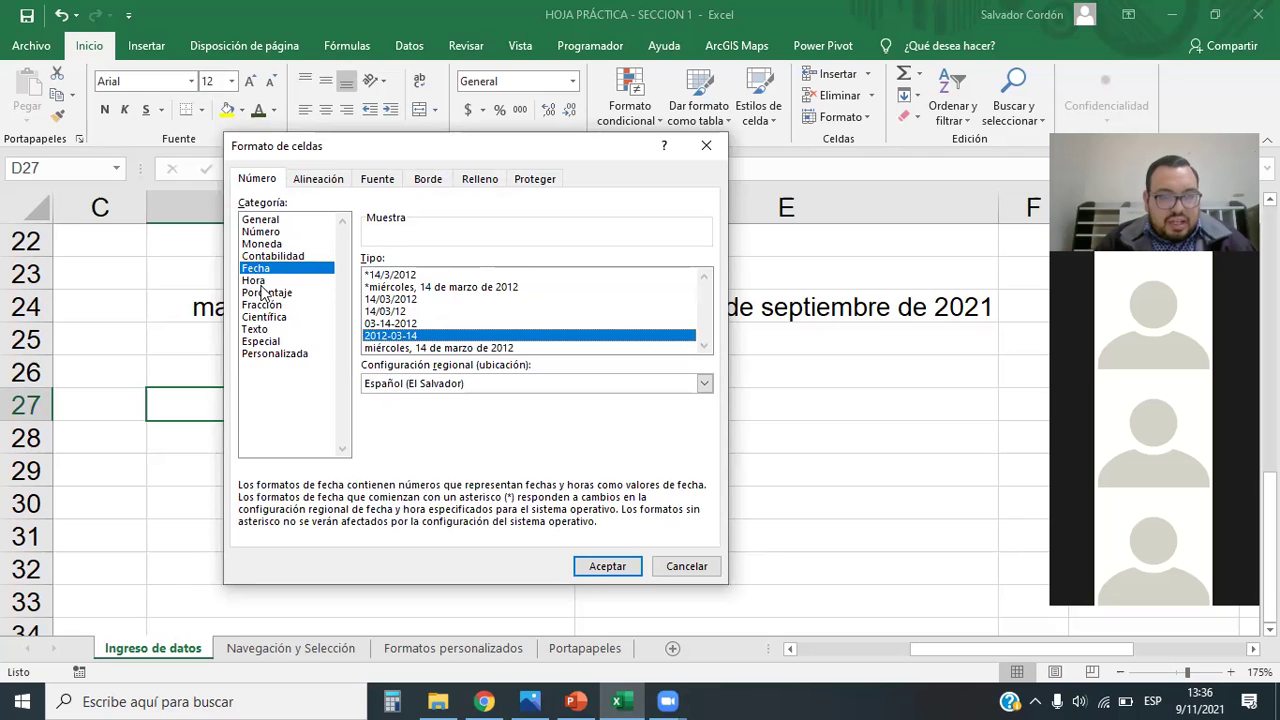
{"action": "left_click", "coordinate": [280, 354]}
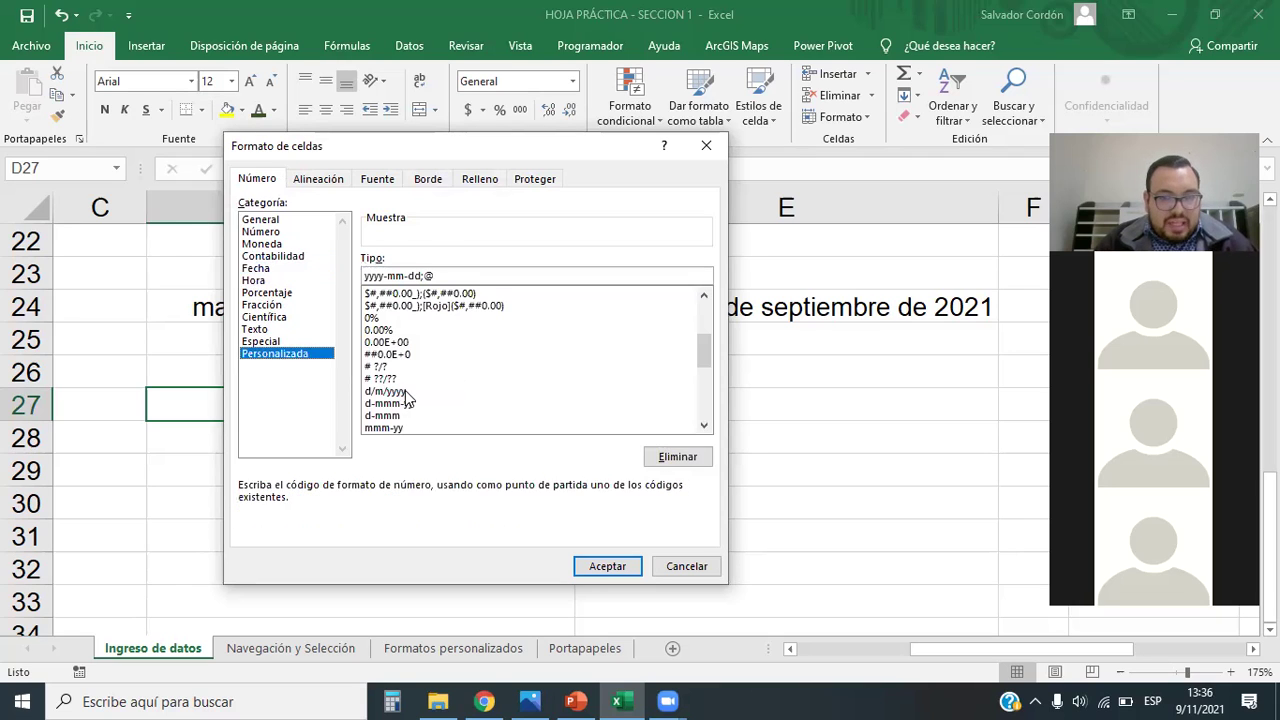
{"action": "left_click_drag", "start_coordinate": [691, 340], "coordinate": [668, 302]}
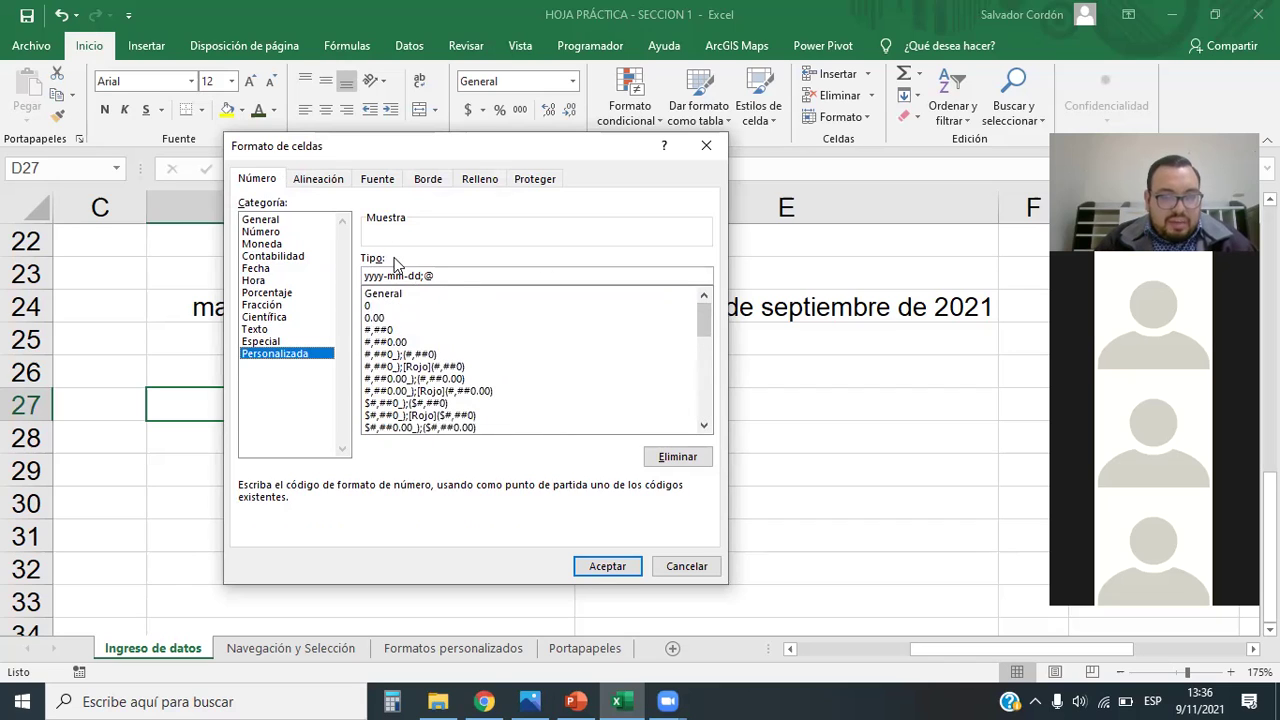
Step: Enter the custom code mm/dd/yyyy in Tipo and apply it to D27
{"action": "left_click", "coordinate": [381, 294]}
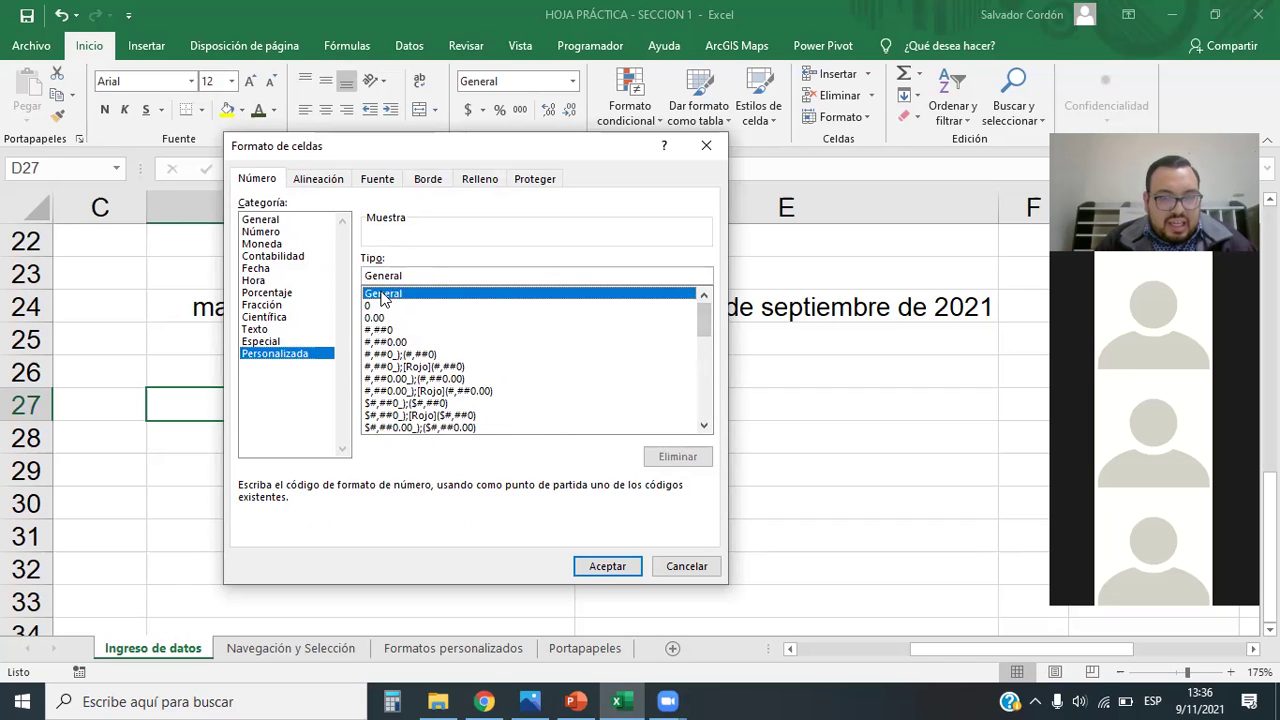
{"action": "left_click", "coordinate": [370, 306]}
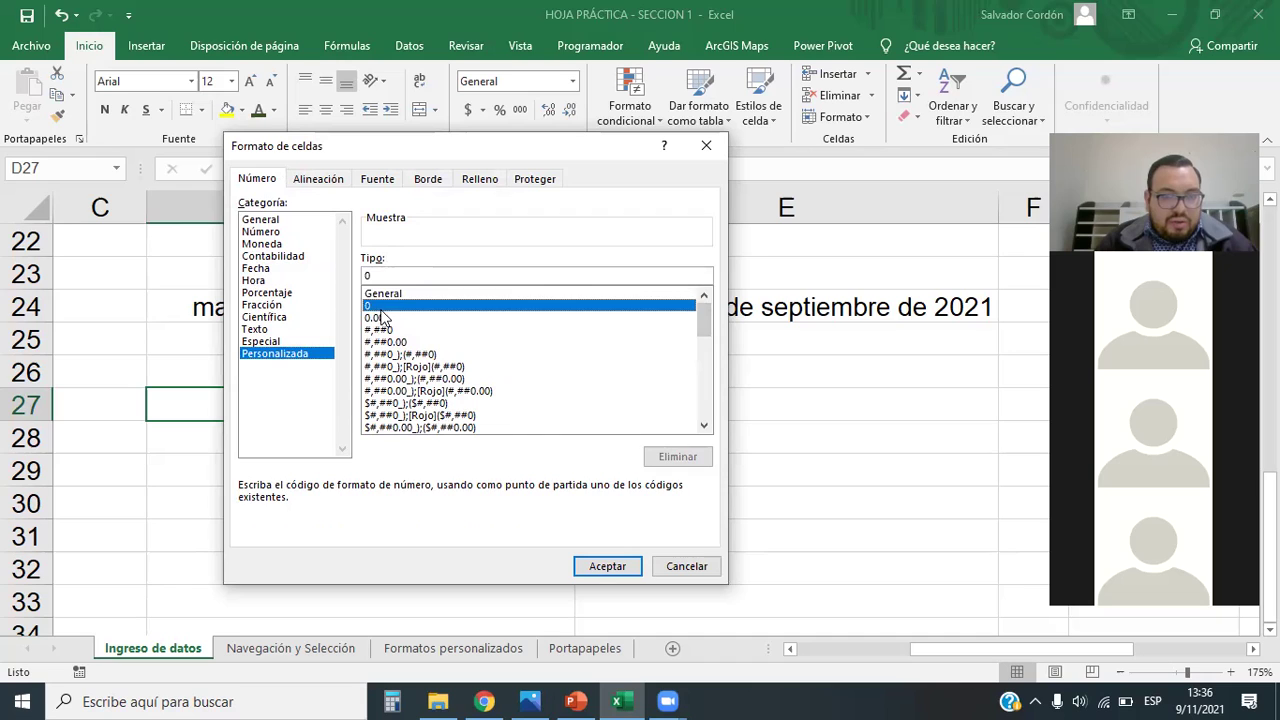
{"action": "left_click", "coordinate": [383, 275]}
{"action": "key", "text": "BackSpace"}
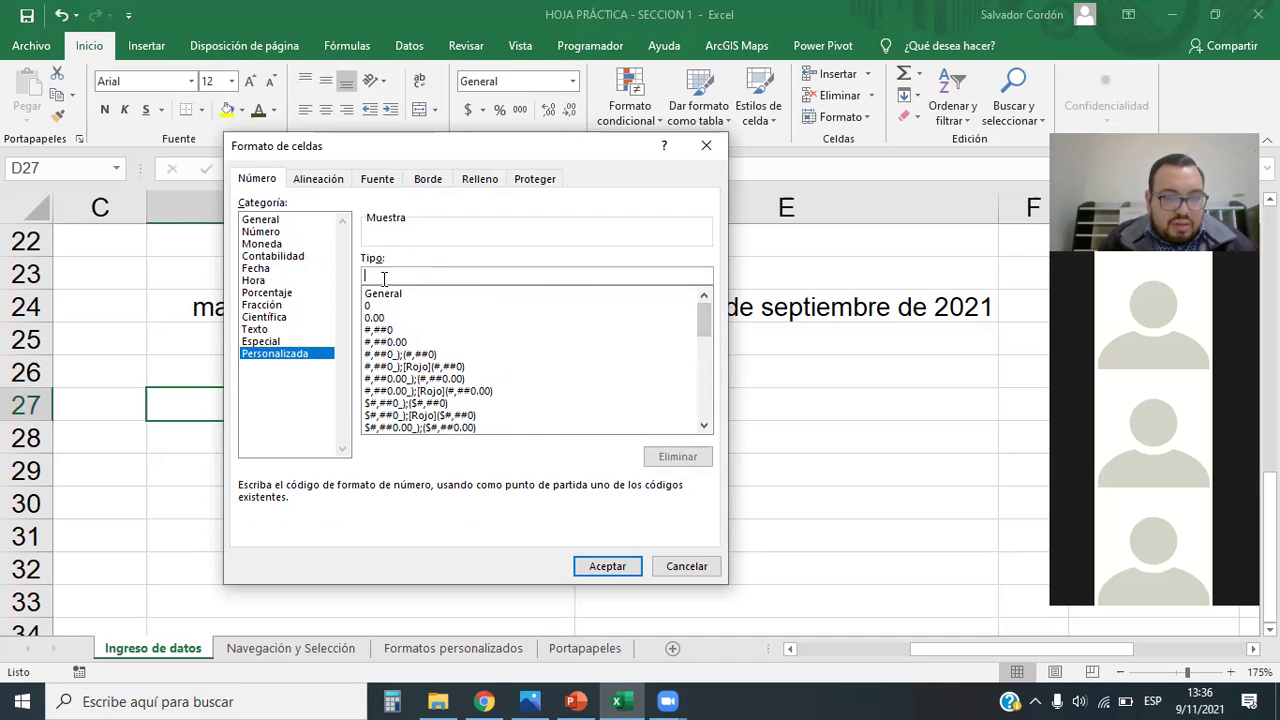
{"action": "type", "text": "mm"}
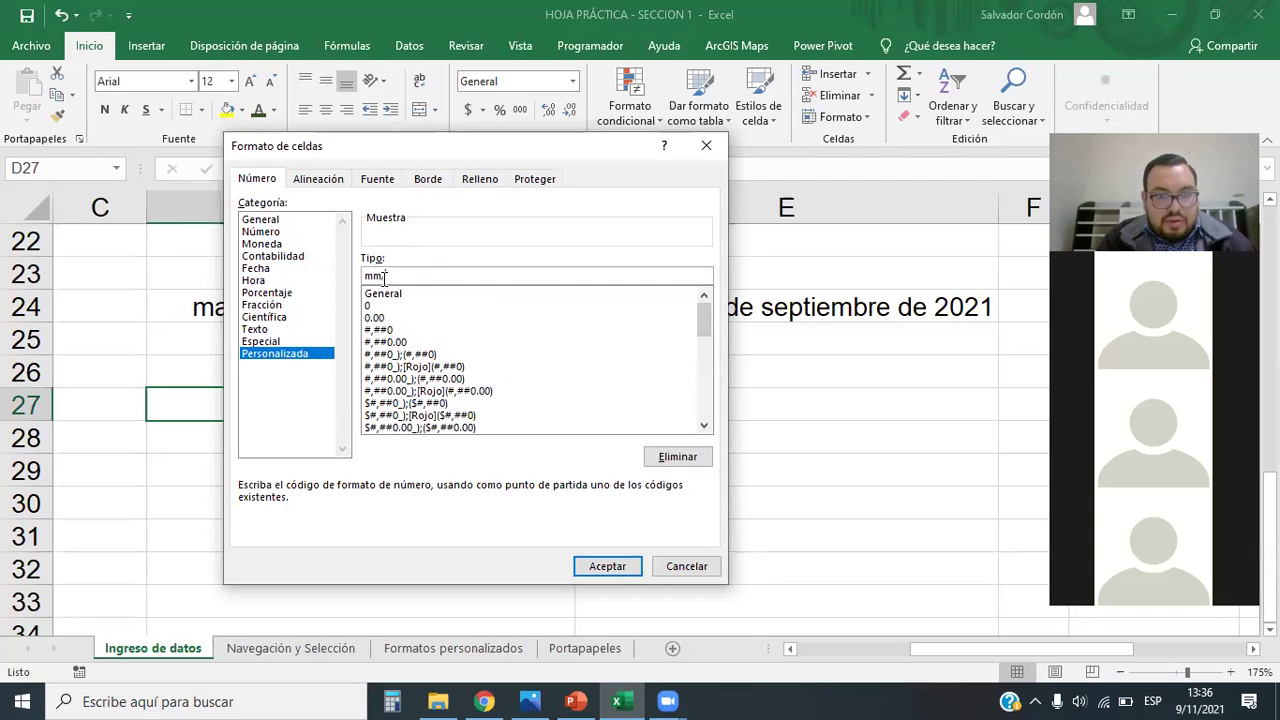
{"action": "type", "text": "/dd/yyyy"}
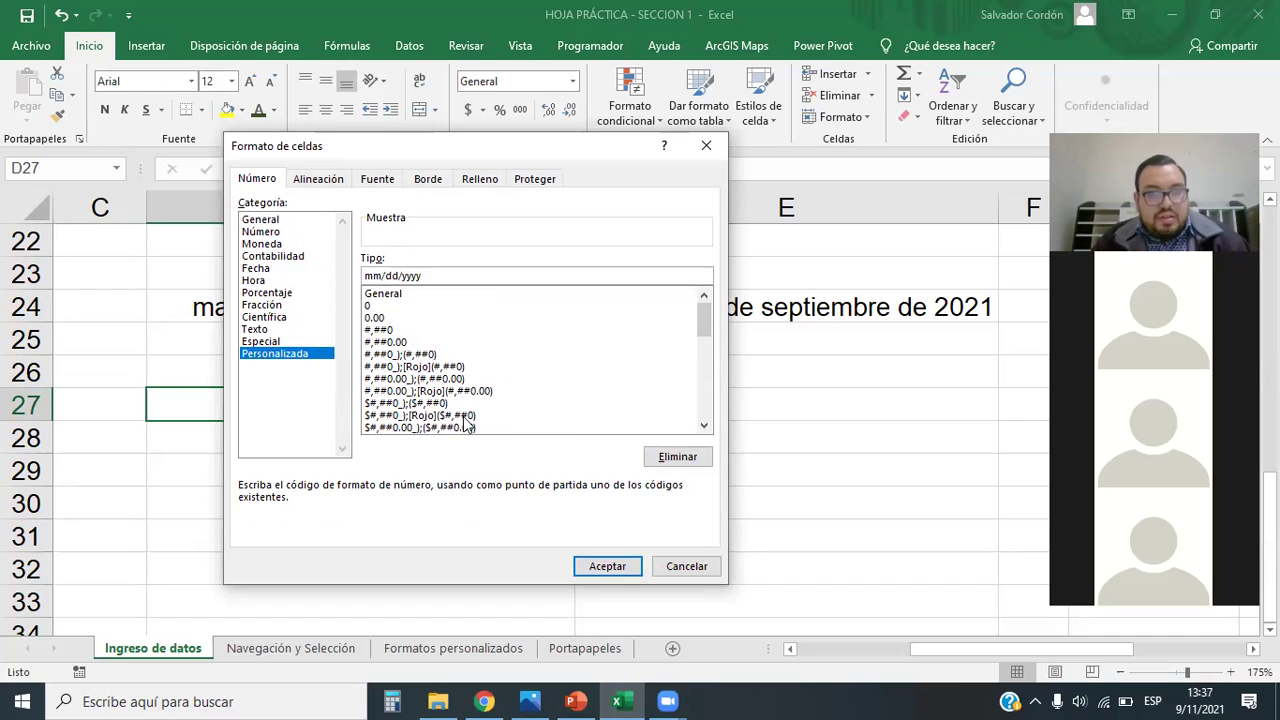
{"action": "left_click_drag", "start_coordinate": [408, 276], "coordinate": [418, 277]}
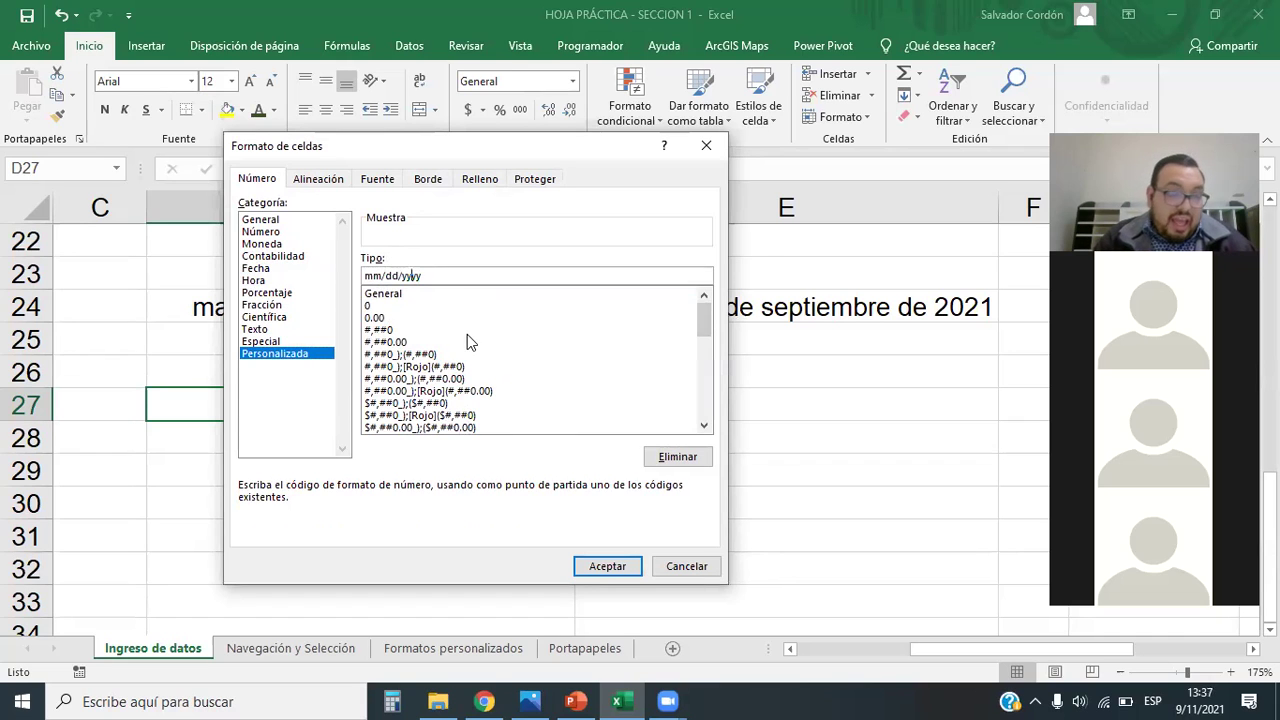
{"action": "left_click", "coordinate": [609, 567]}
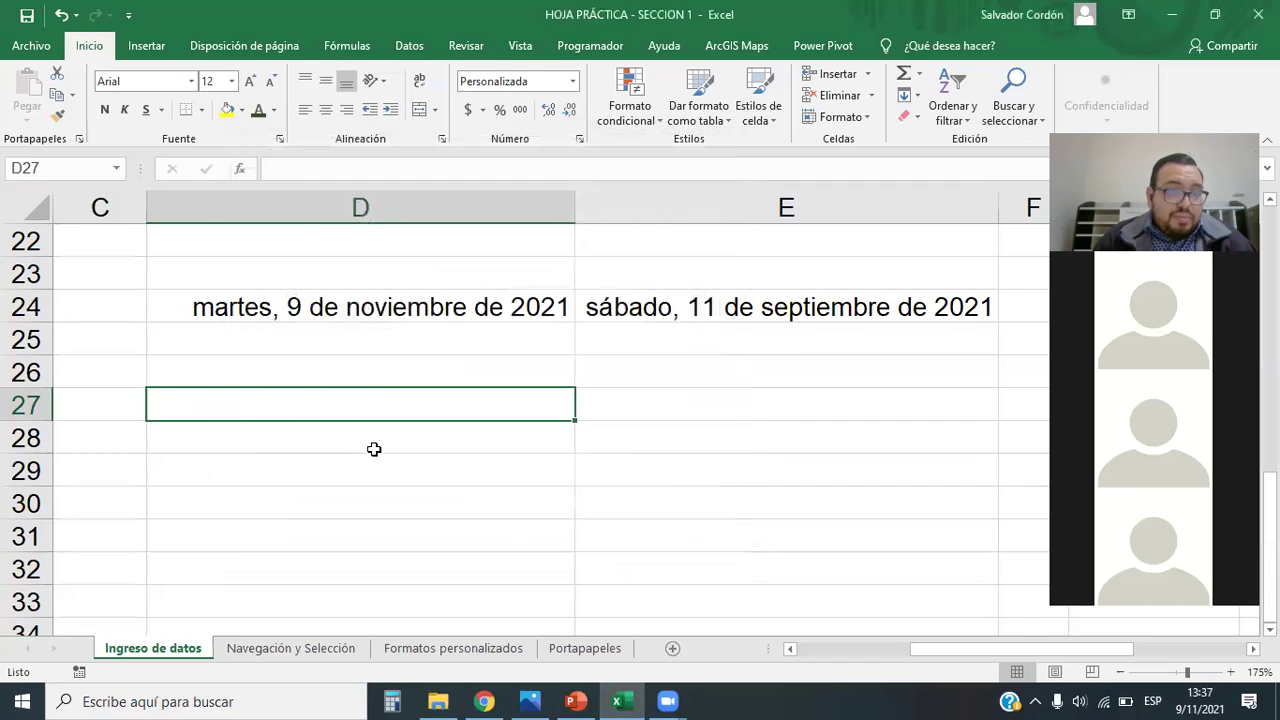
Step: Enter 09/11/2021 in D27, which displays as 11/09/2021, and reselect it
{"action": "type", "text": "0"}
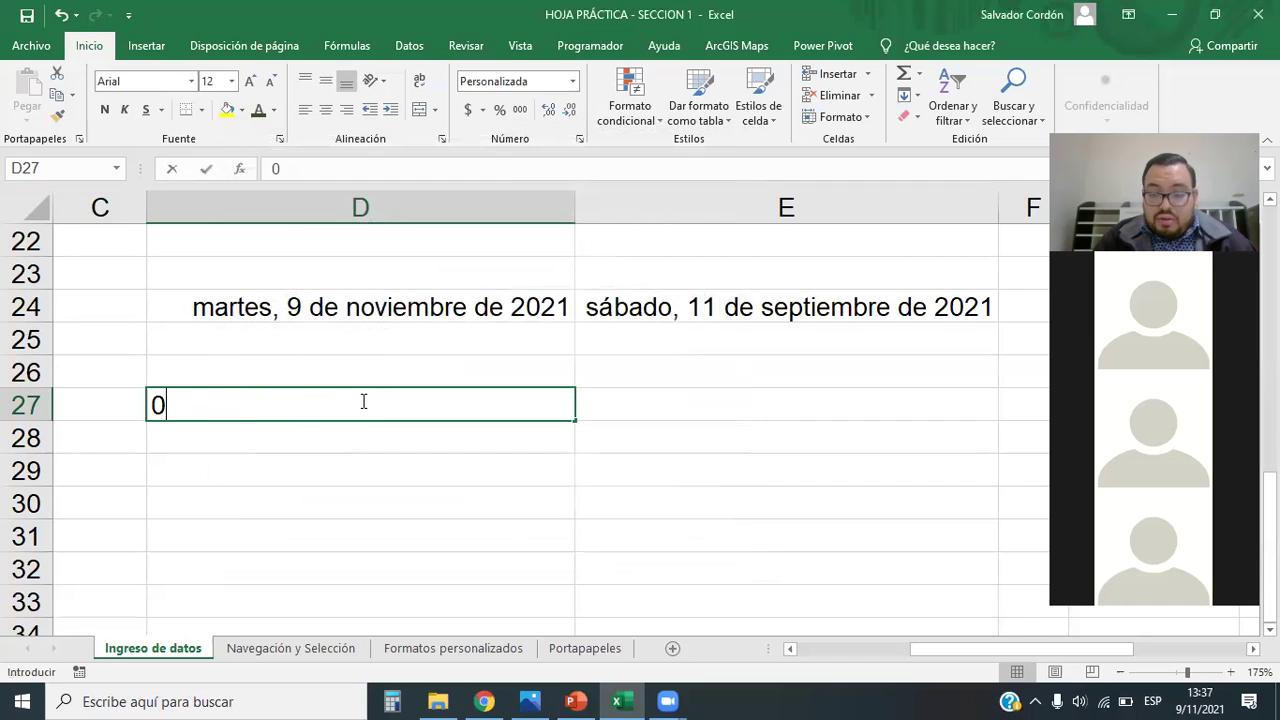
{"action": "type", "text": "9/11/2021"}
{"action": "key", "text": "Return"}
{"action": "left_click", "coordinate": [361, 401]}
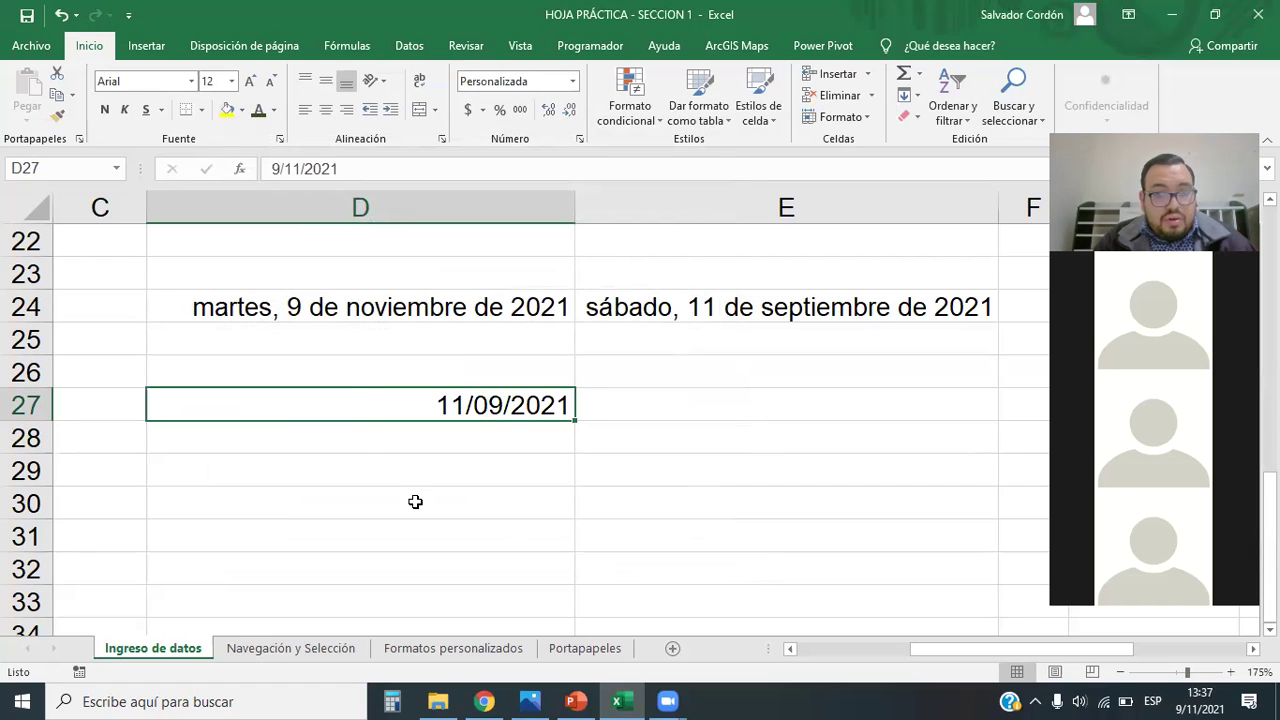
{"action": "left_click", "coordinate": [573, 81]}
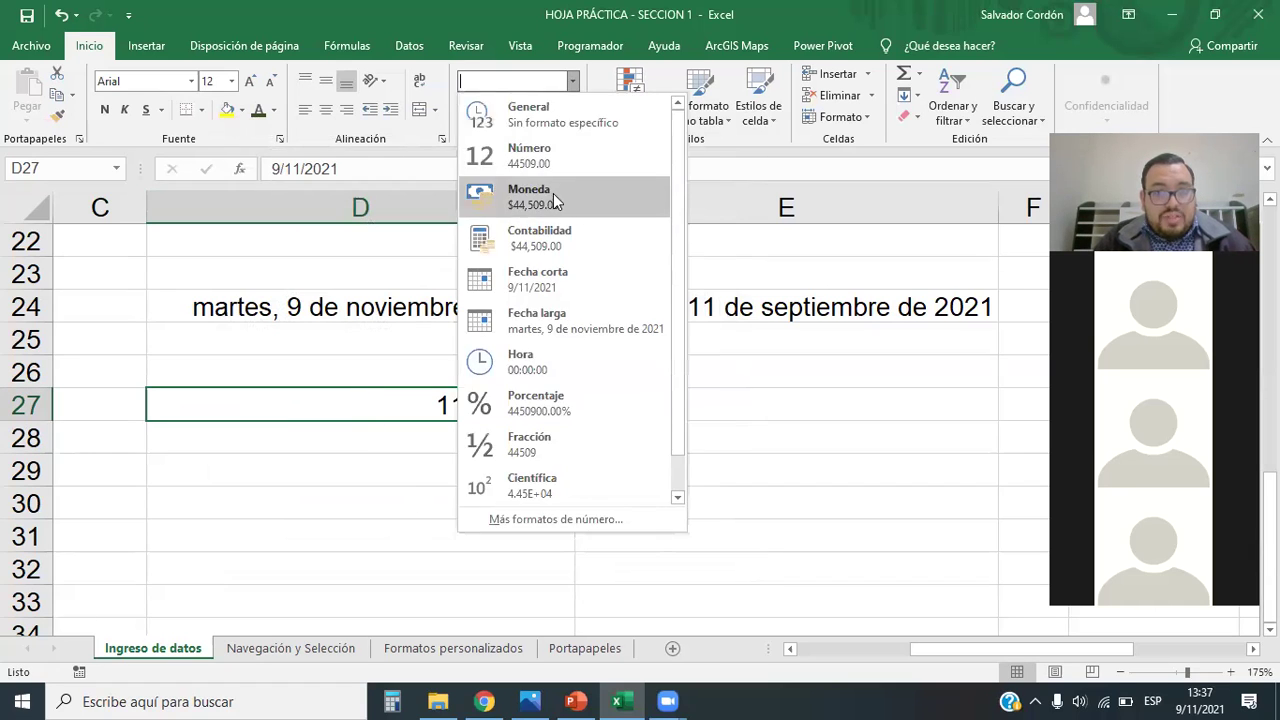
Step: Switch D27 to Fecha larga, then reapply the custom mm/dd/yyyy format
{"action": "left_click", "coordinate": [564, 324]}
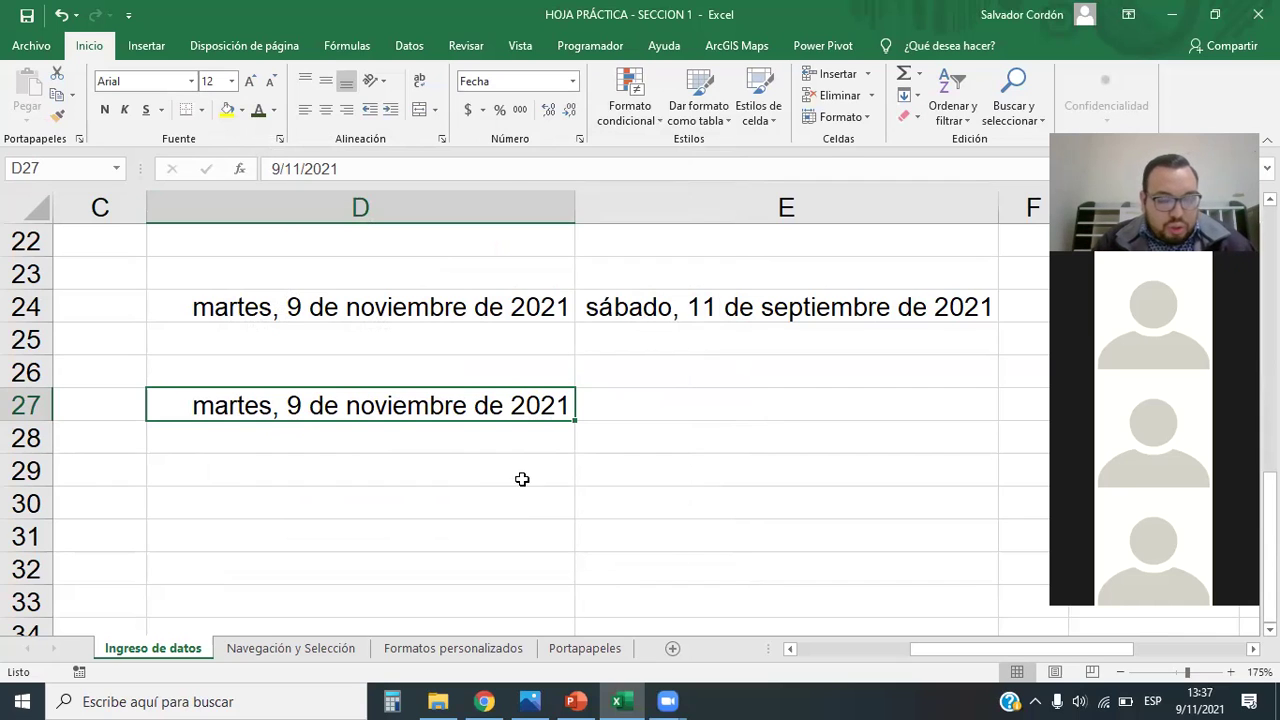
{"action": "left_click", "coordinate": [572, 81]}
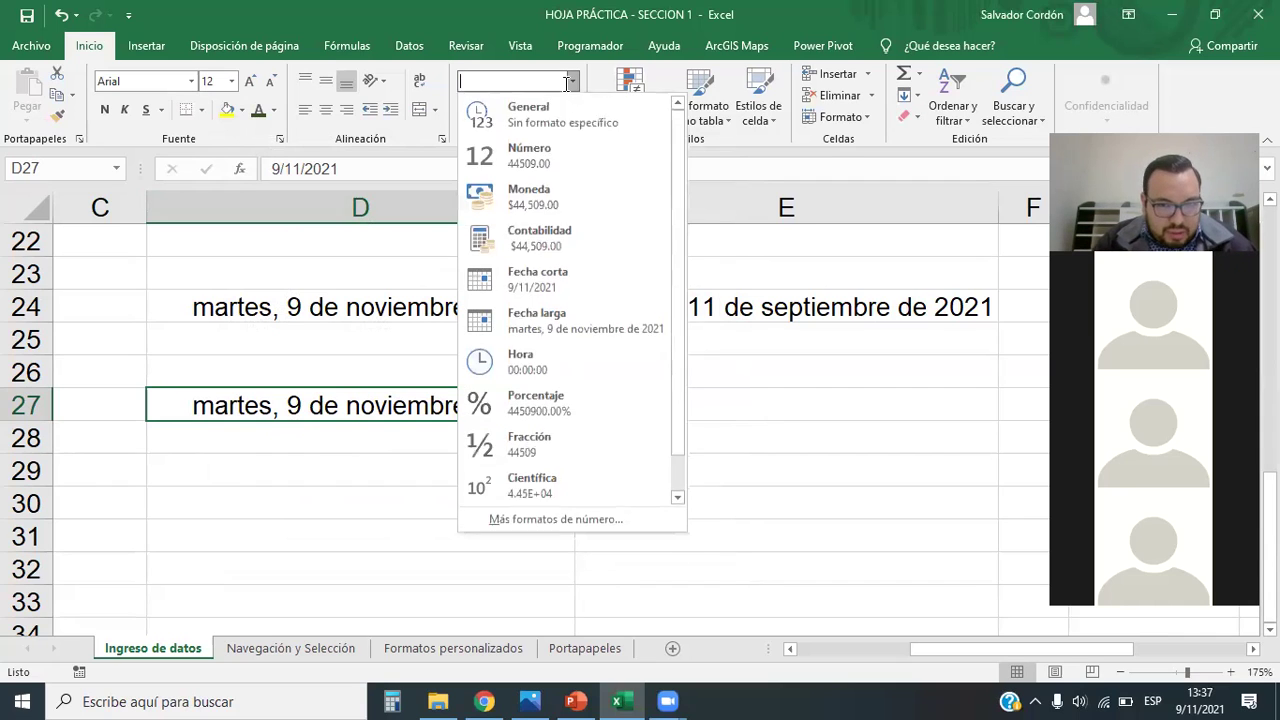
{"action": "left_click", "coordinate": [560, 517]}
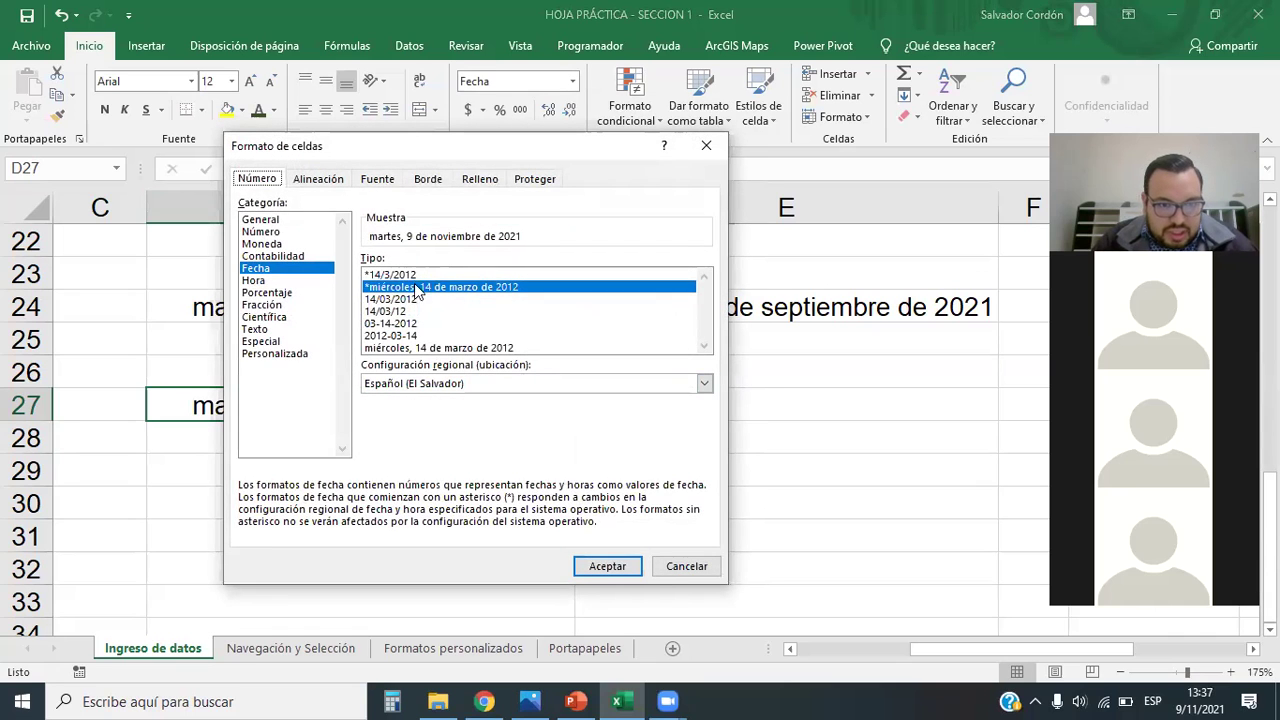
{"action": "left_click", "coordinate": [278, 353]}
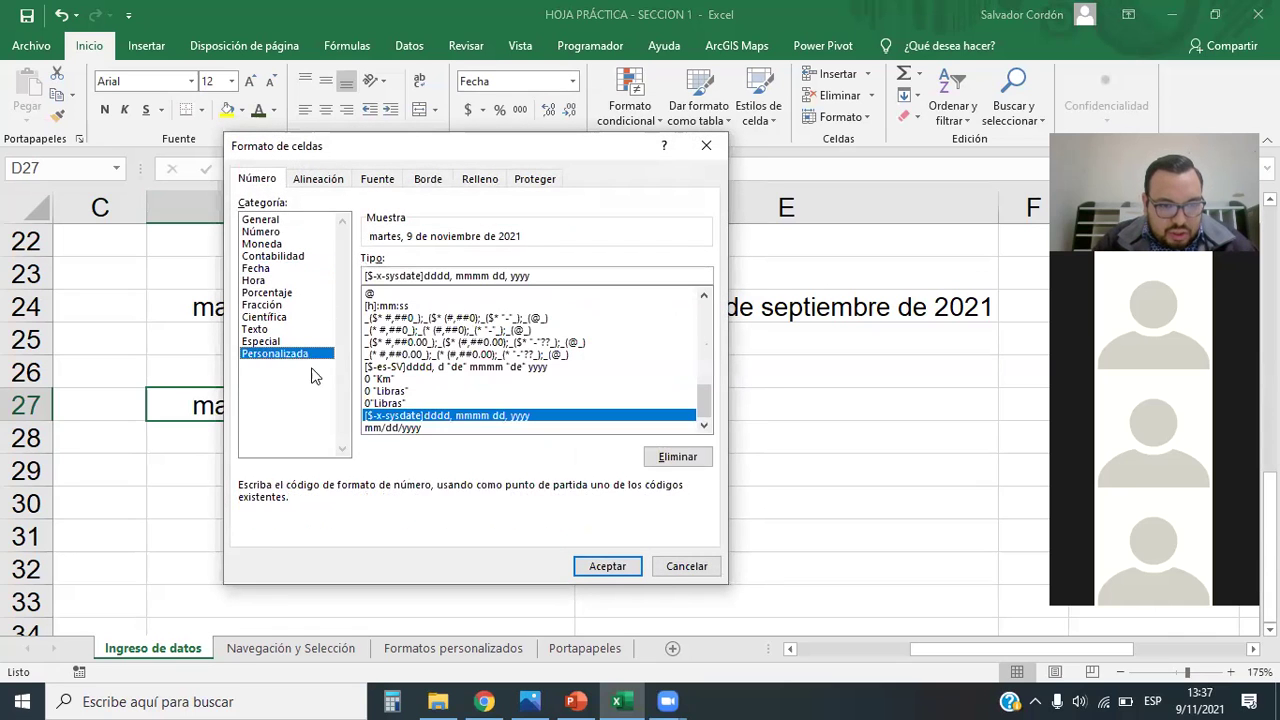
{"action": "left_click", "coordinate": [410, 428]}
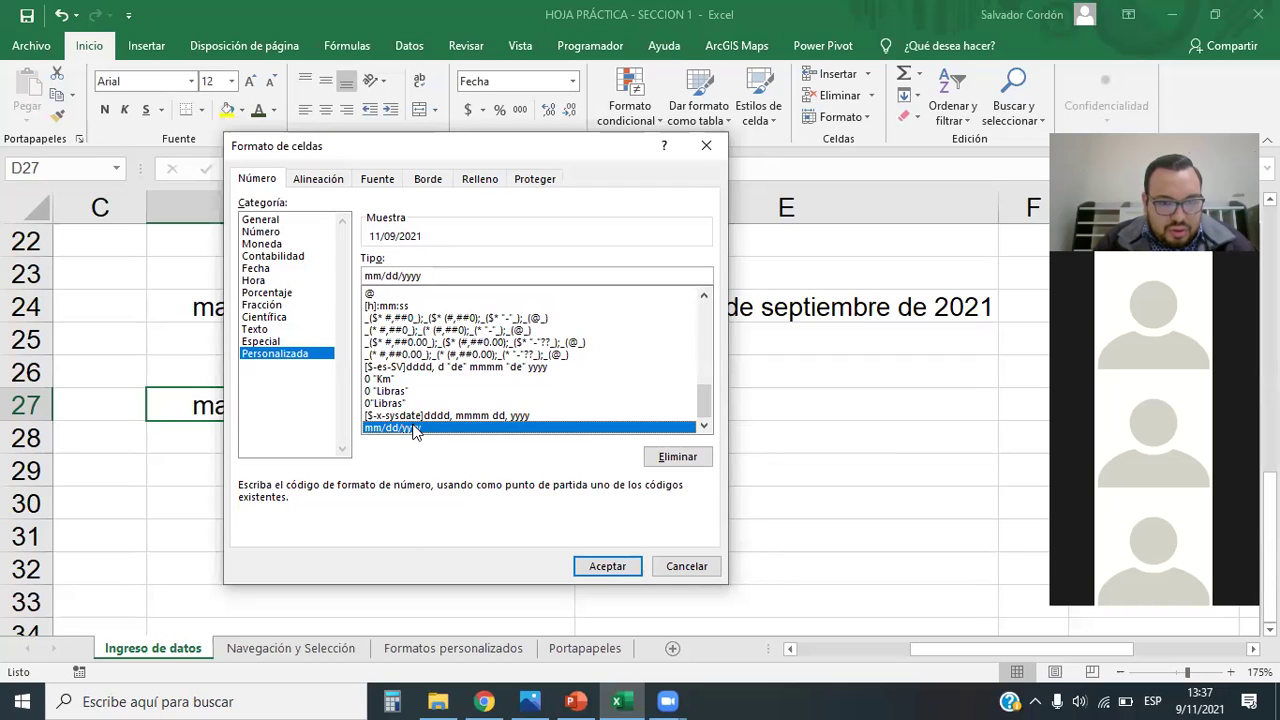
{"action": "left_click", "coordinate": [584, 567]}
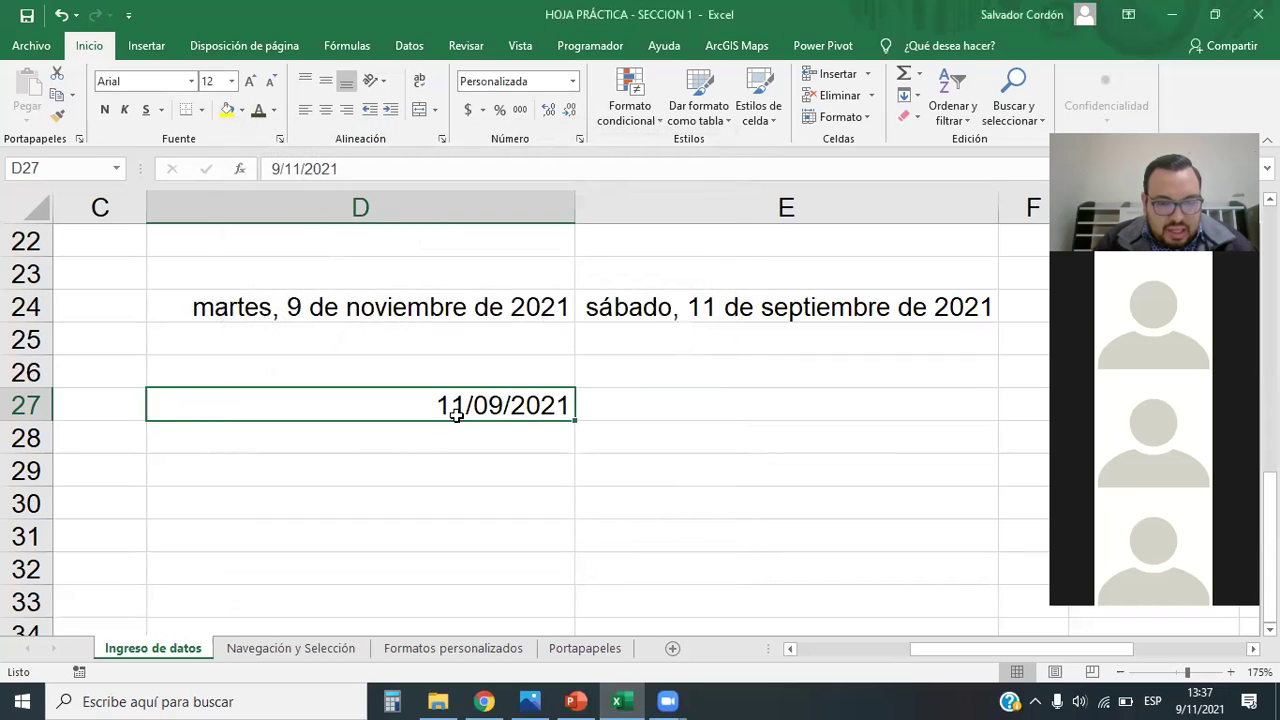
Step: Edit the mmm-yy custom code into mm-dd-yyyy for D27, showing 11-09-2021
{"action": "left_click", "coordinate": [573, 81]}
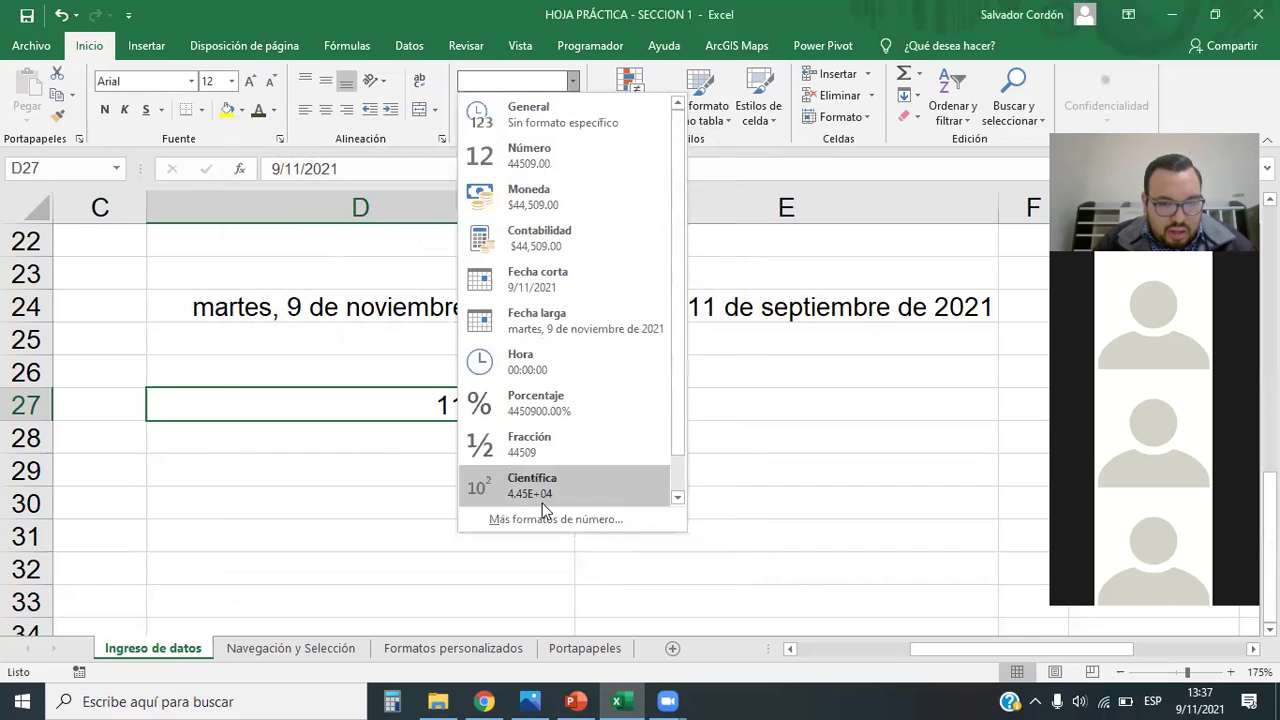
{"action": "left_click", "coordinate": [538, 334]}
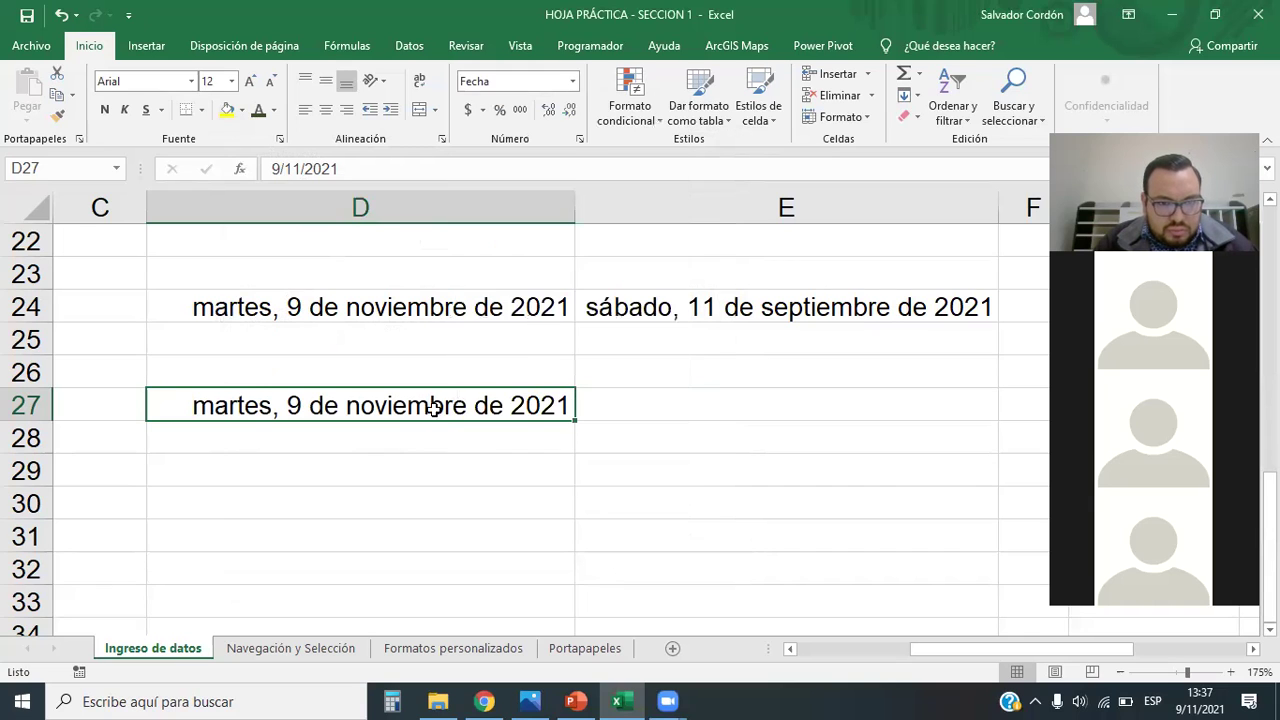
{"action": "left_click", "coordinate": [573, 81]}
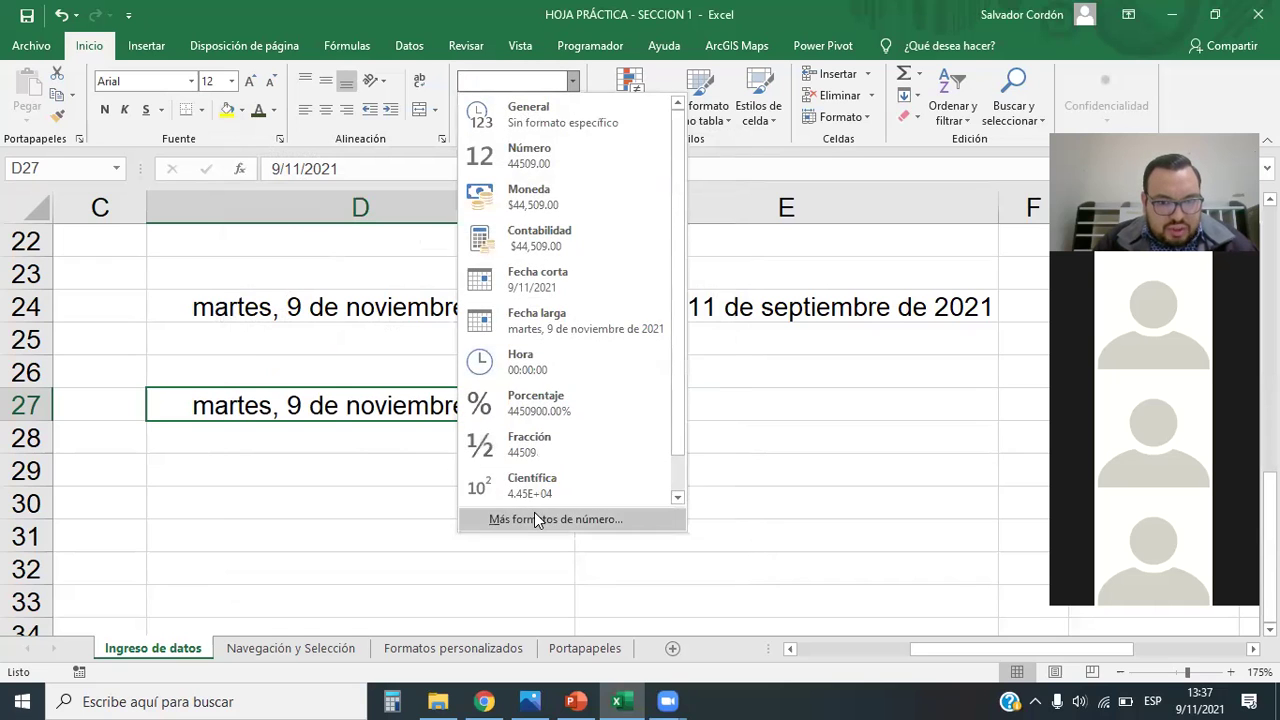
{"action": "left_click", "coordinate": [534, 512]}
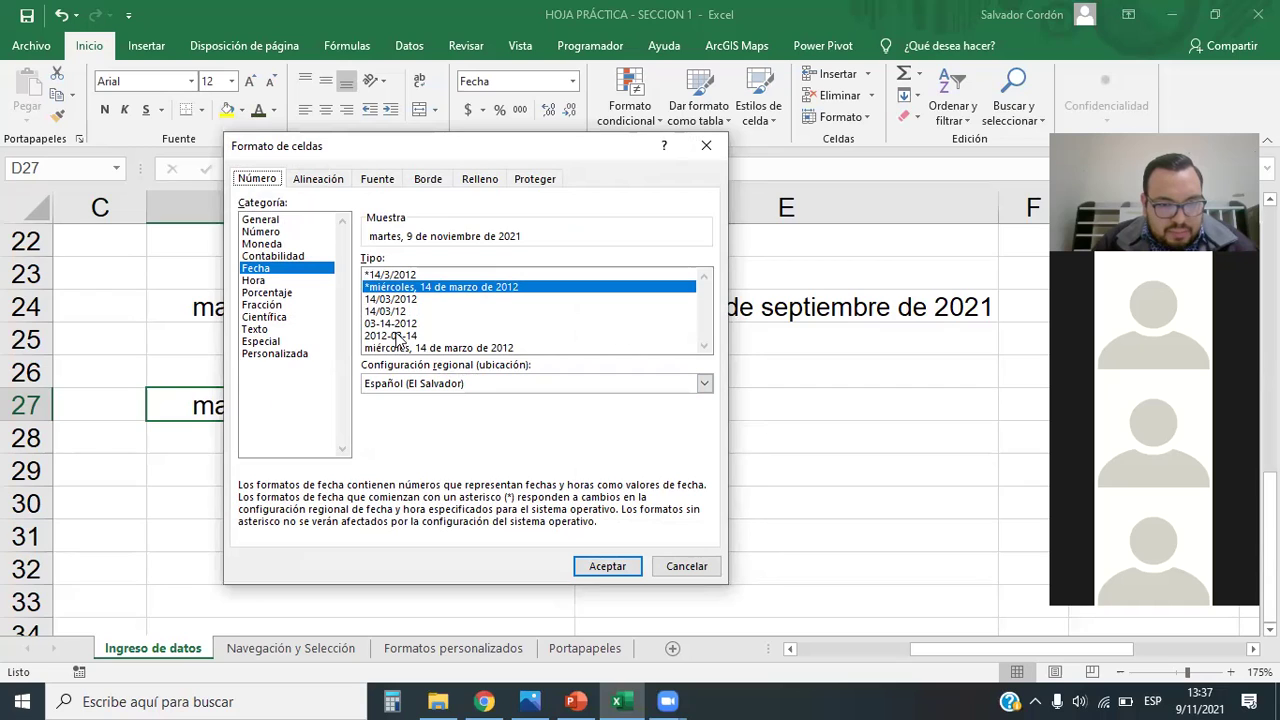
{"action": "left_click", "coordinate": [276, 358]}
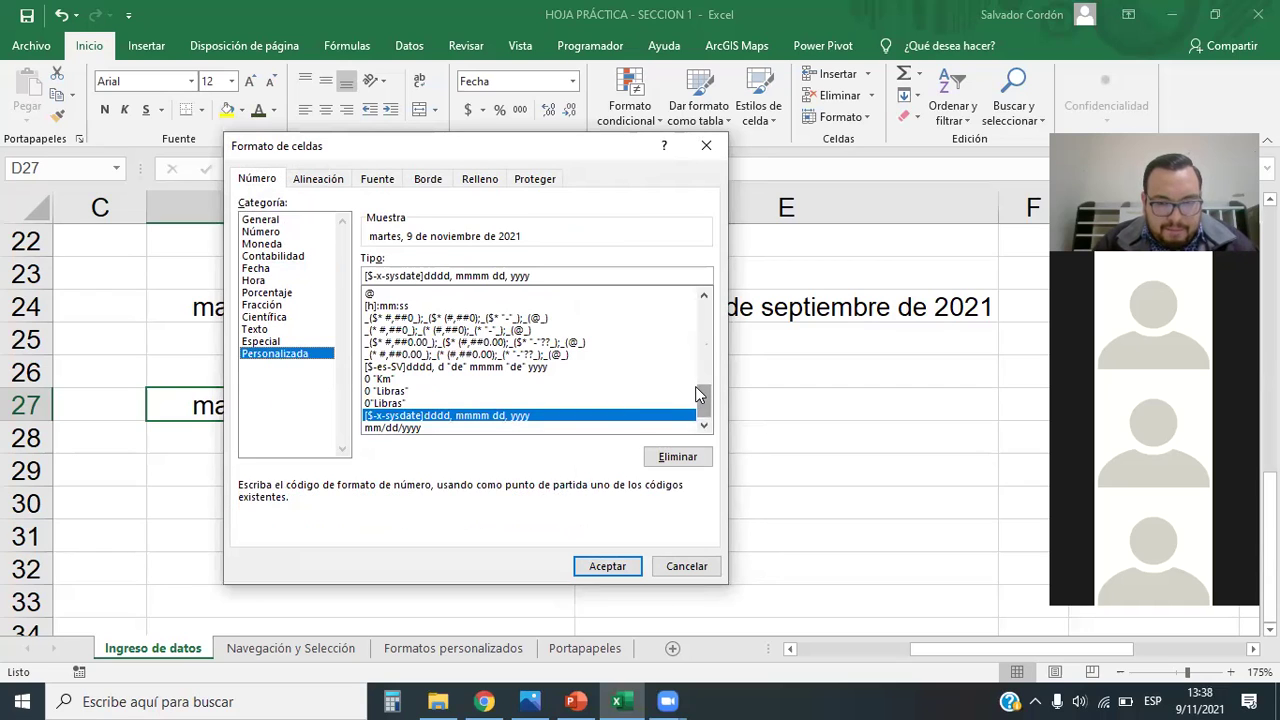
{"action": "left_click_drag", "start_coordinate": [704, 400], "coordinate": [704, 388]}
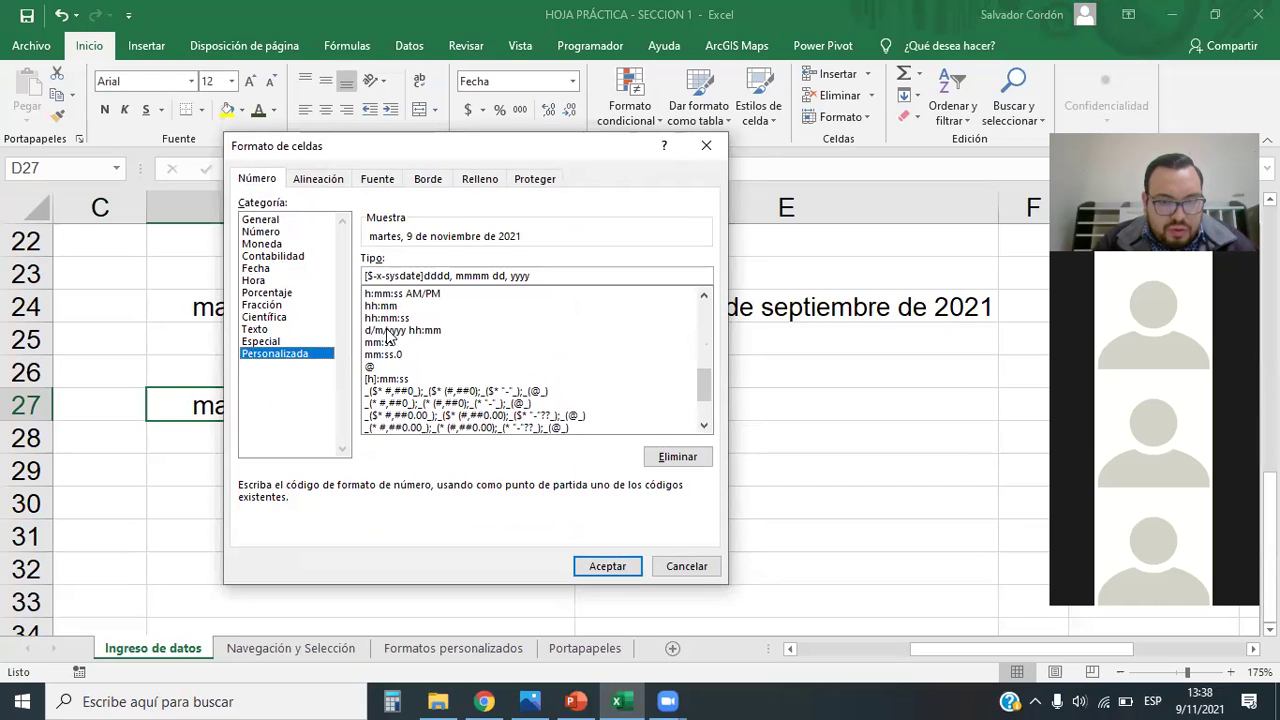
{"action": "left_click_drag", "start_coordinate": [701, 393], "coordinate": [702, 375]}
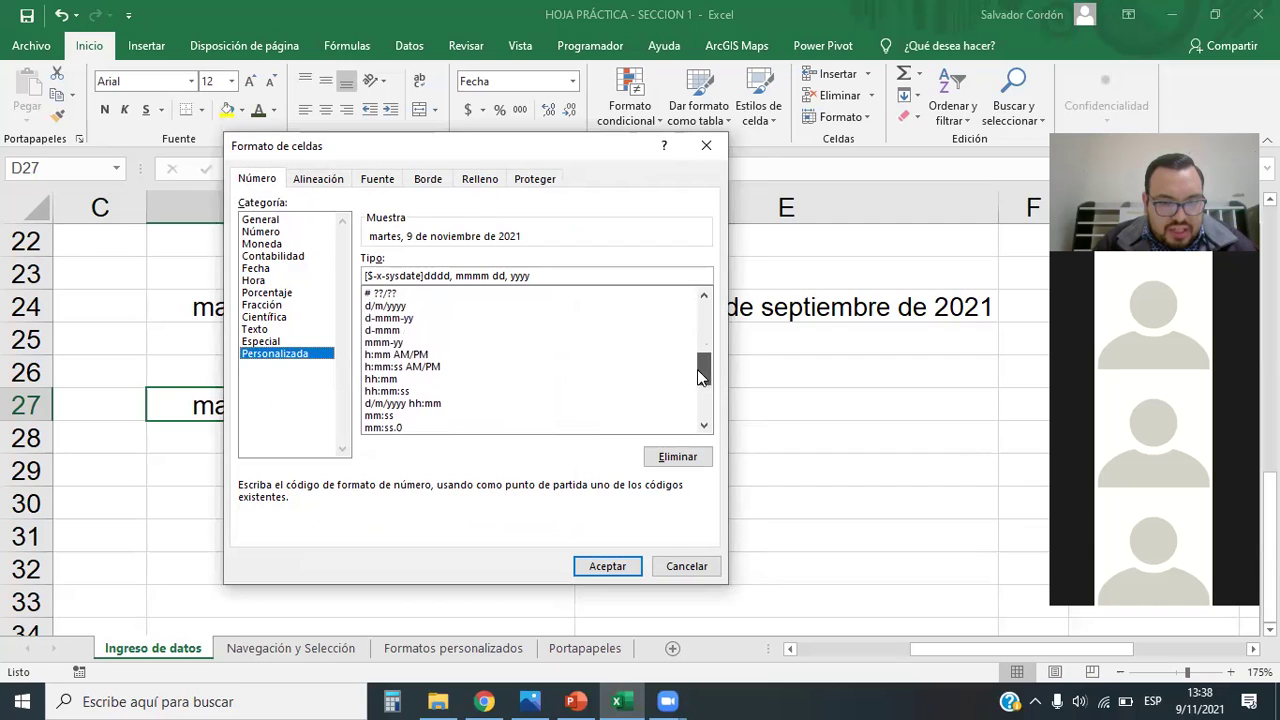
{"action": "left_click", "coordinate": [410, 343]}
{"action": "left_click", "coordinate": [392, 276]}
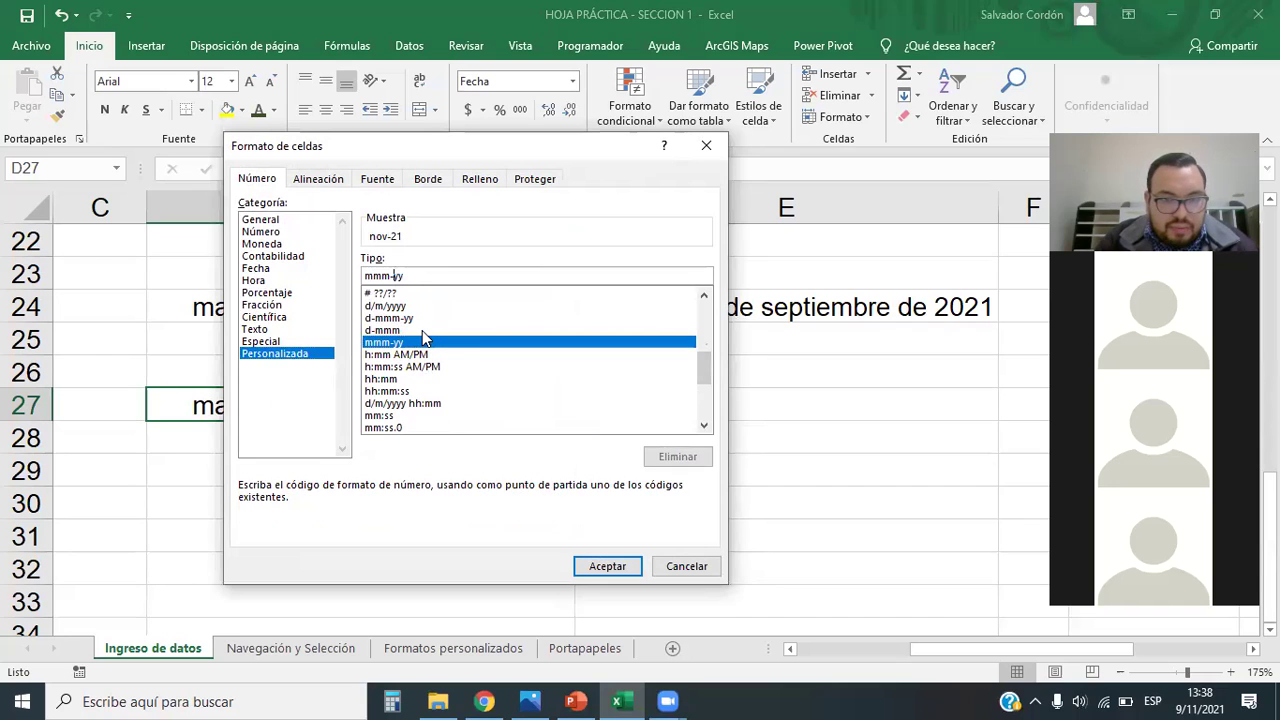
{"action": "type", "text": "dd-yyyy"}
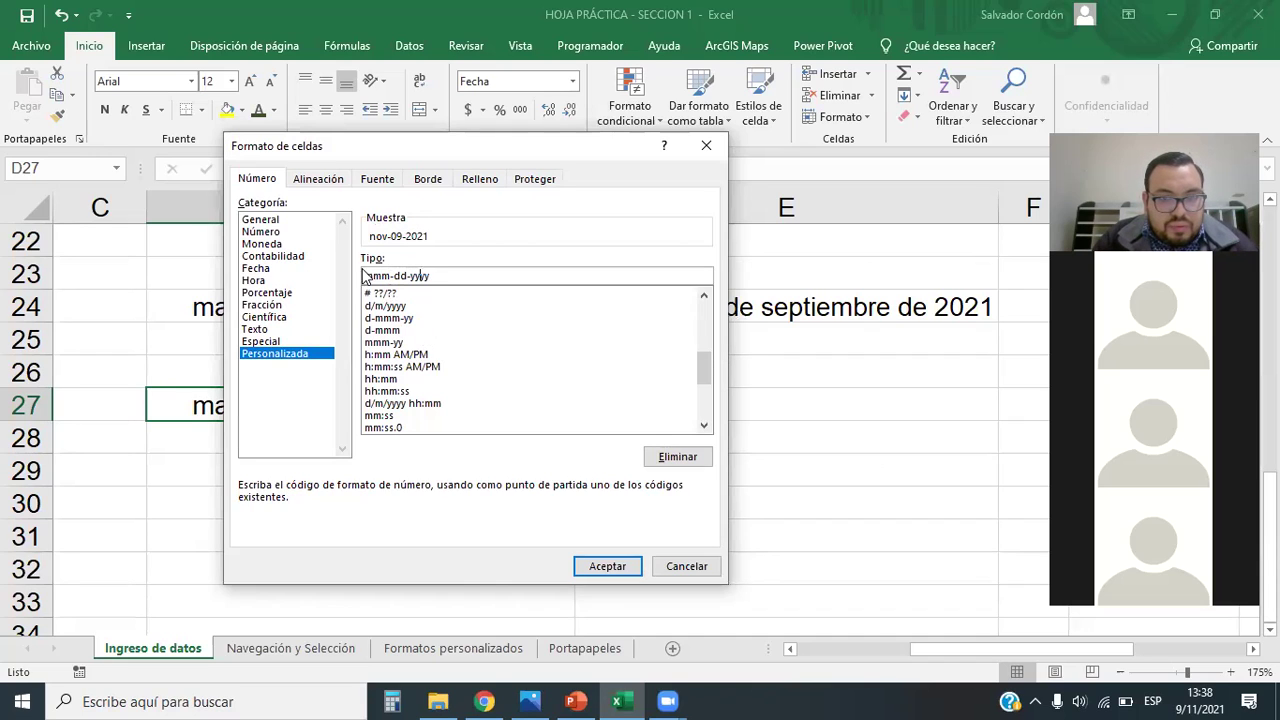
{"action": "key", "text": "BackSpace"}
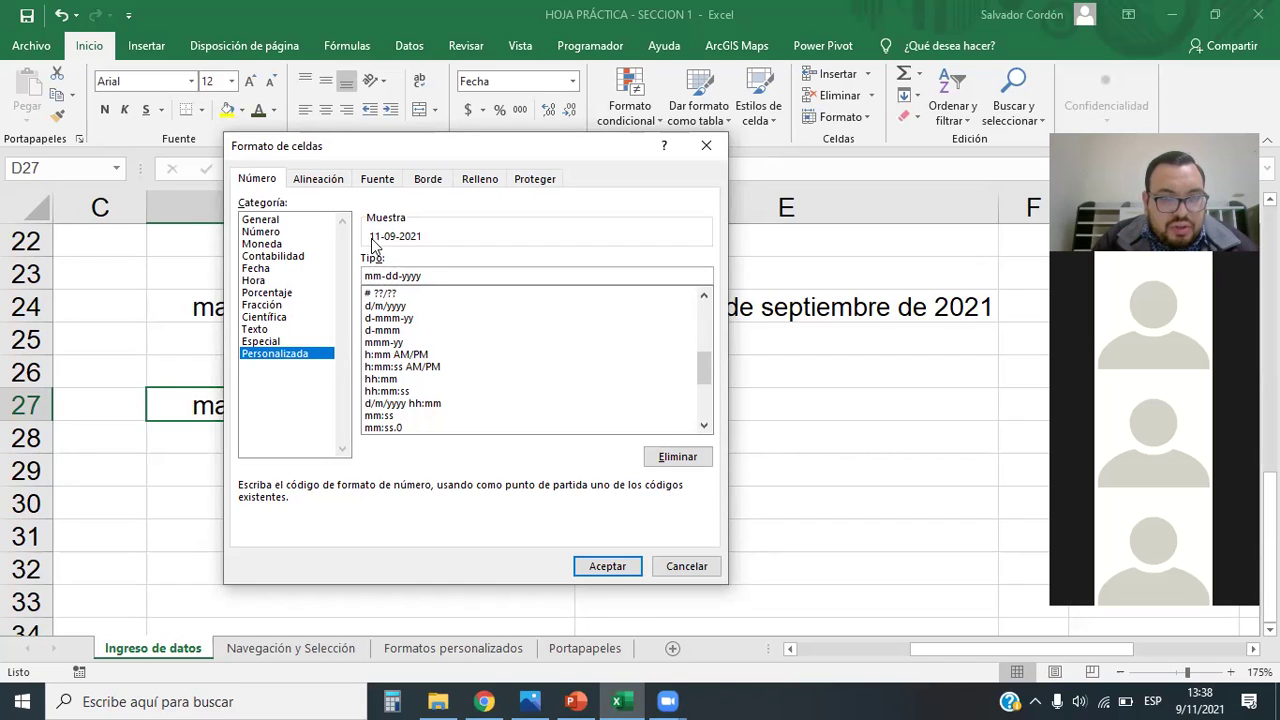
{"action": "left_click", "coordinate": [603, 566]}
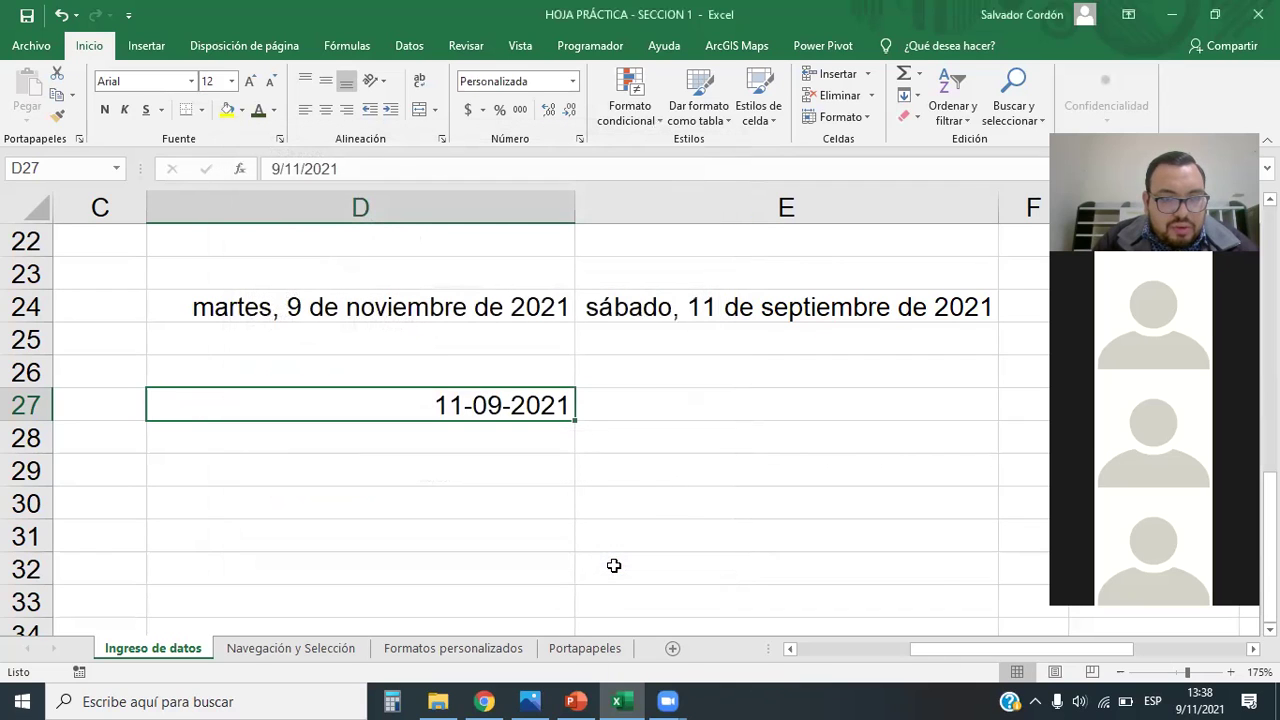
Step: Apply the Científica format to D27, then pick the Spanish long date custom code
{"action": "left_click", "coordinate": [573, 81]}
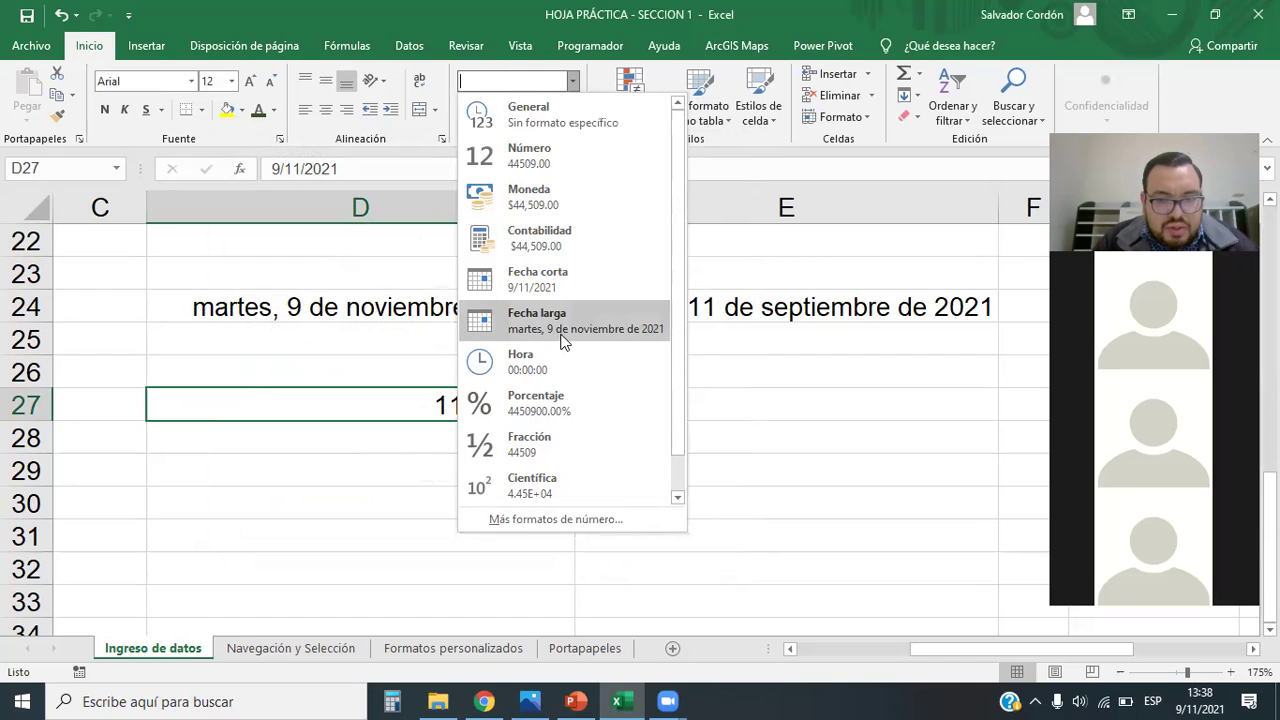
{"action": "left_click", "coordinate": [558, 488]}
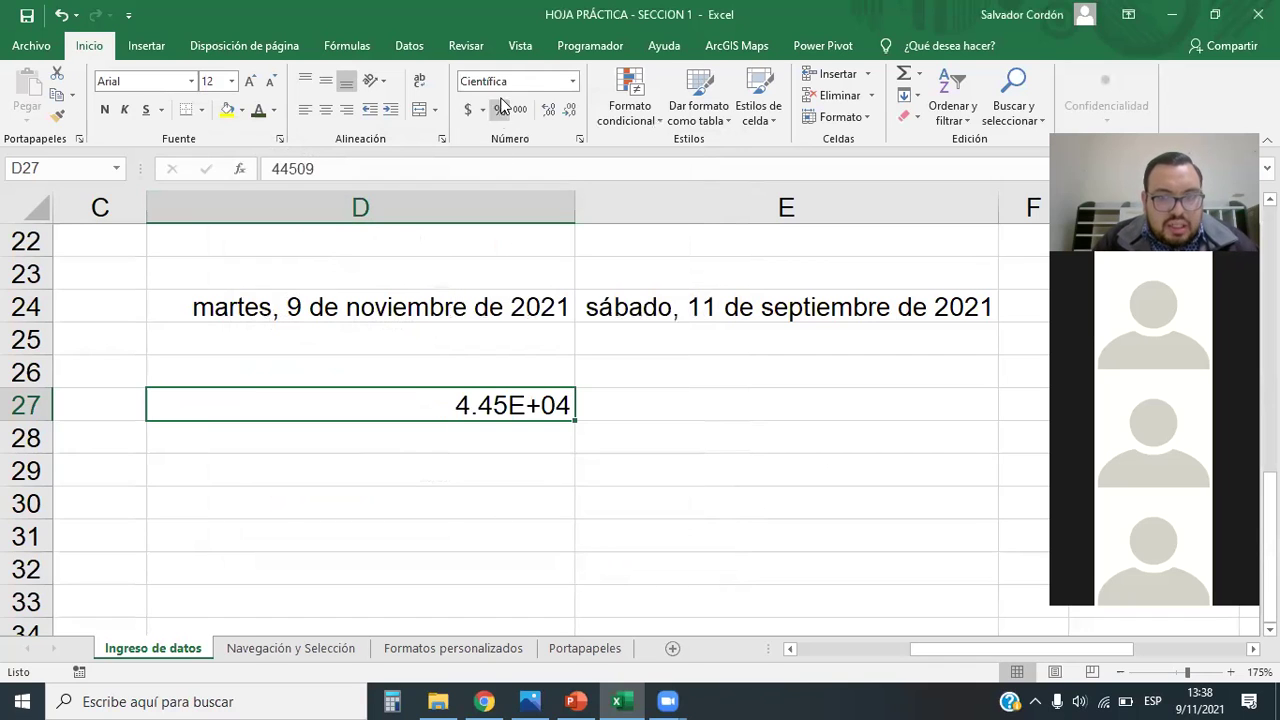
{"action": "left_click", "coordinate": [571, 83]}
{"action": "left_click", "coordinate": [543, 522]}
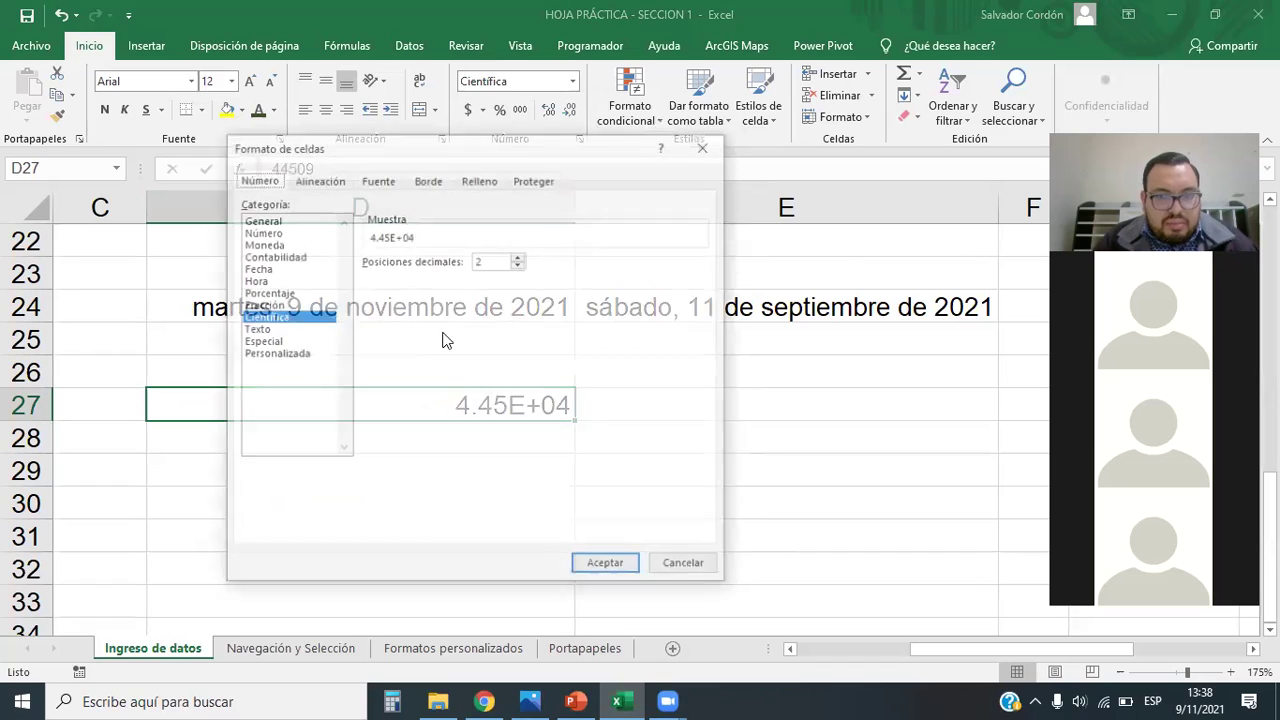
{"action": "left_click", "coordinate": [283, 354]}
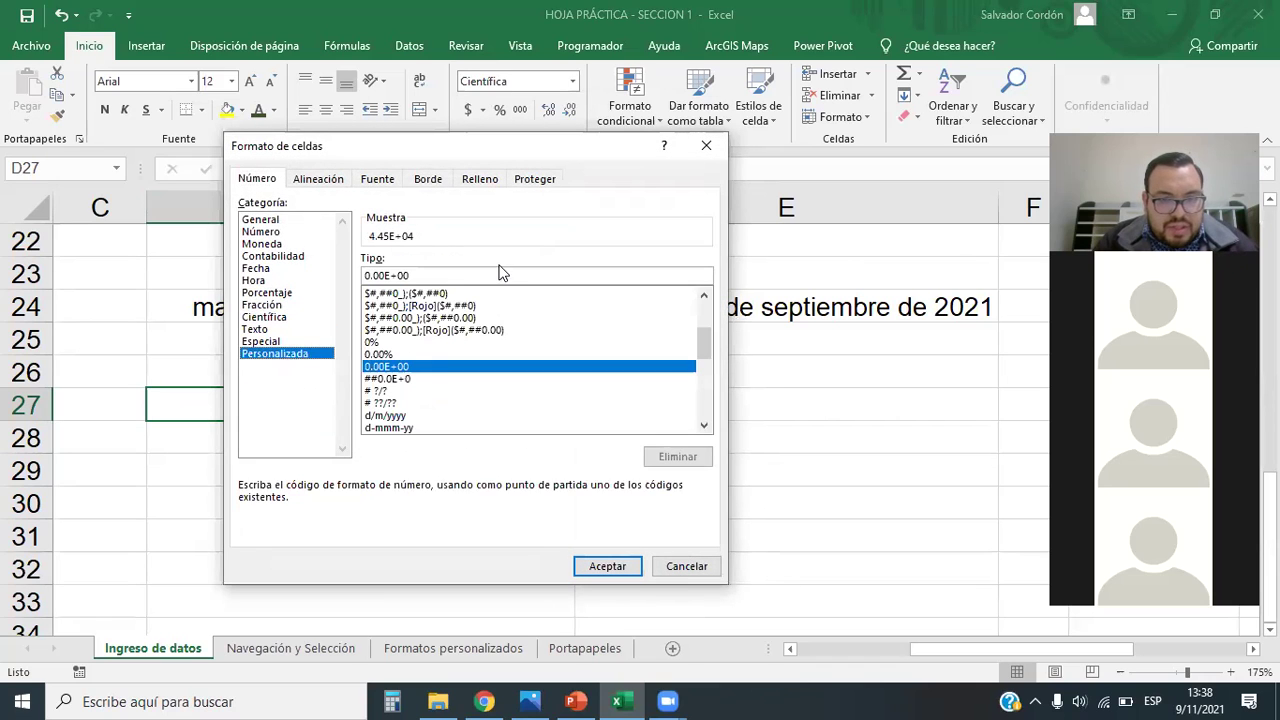
{"action": "scroll", "coordinate": [700, 335], "scroll_direction": "up", "scroll_amount": 4}
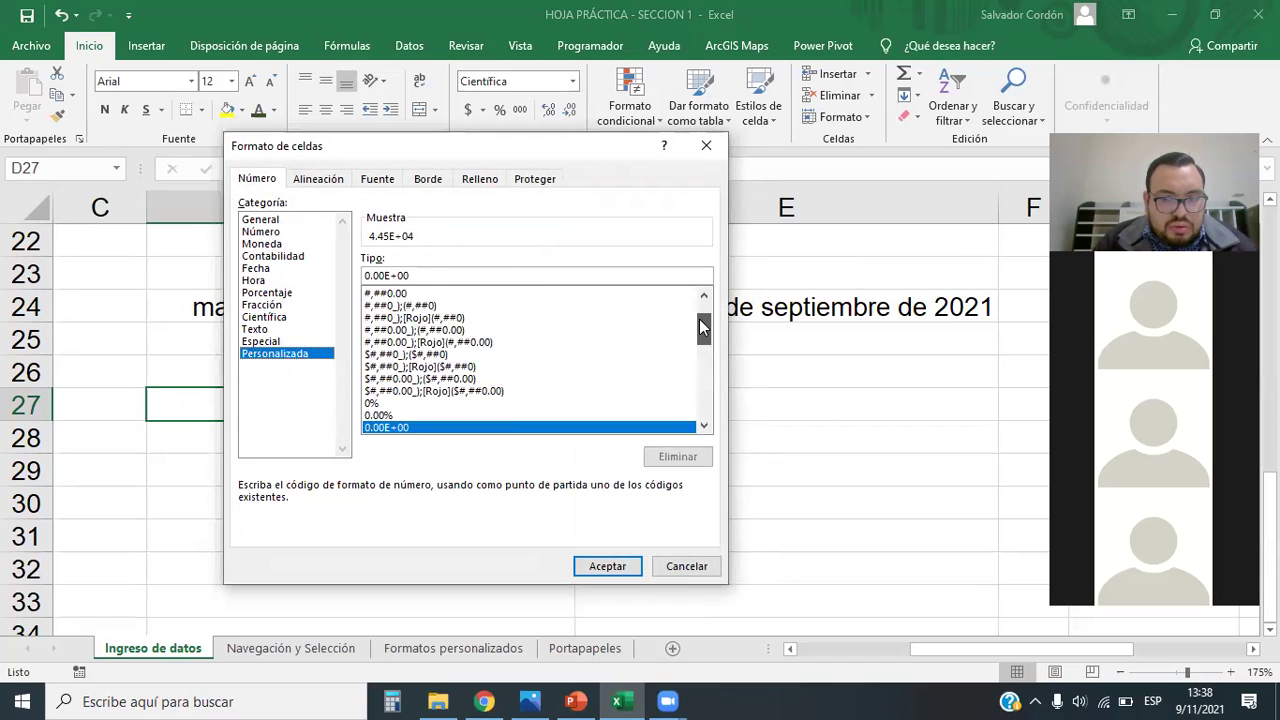
{"action": "left_click_drag", "start_coordinate": [705, 318], "coordinate": [709, 393]}
{"action": "left_click", "coordinate": [430, 404]}
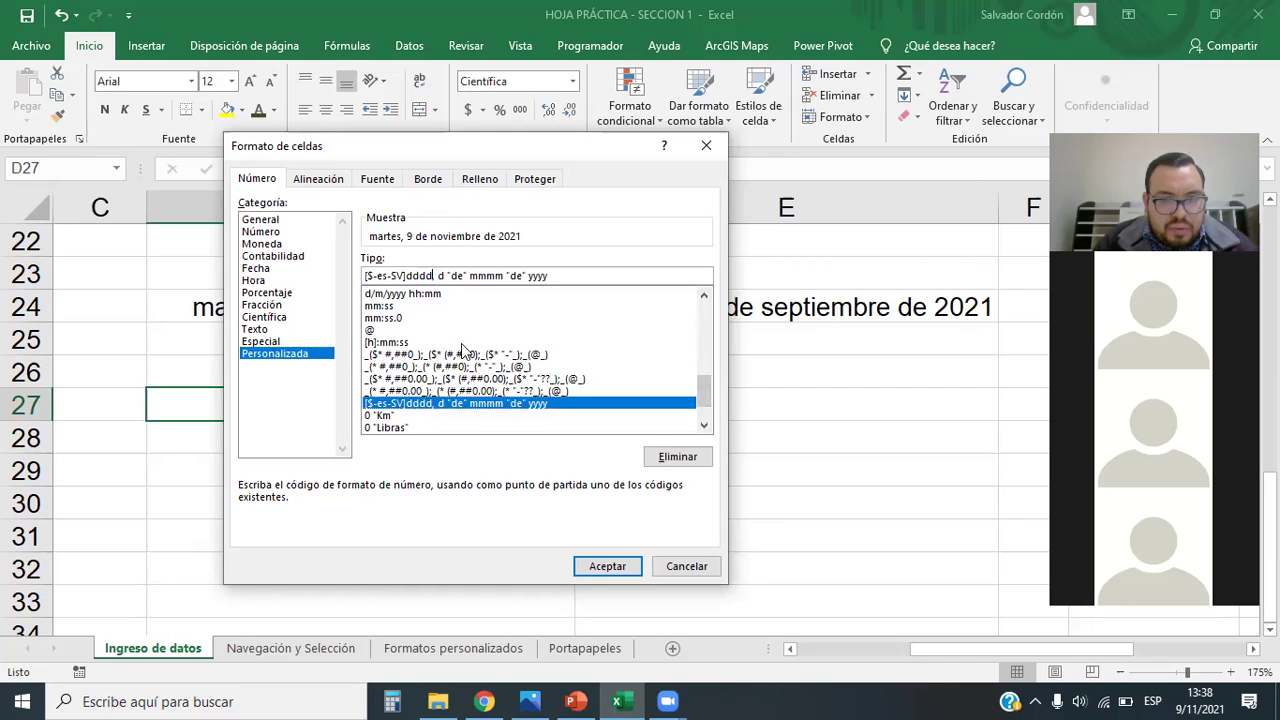
Step: Edit the code to [$-es-SV]mmmm, d and apply it, so D27 shows noviembre, 9
{"action": "key", "text": "shift+Tab"}
{"action": "key", "text": "Delete"}
{"action": "key", "text": "Delete"}
{"action": "key", "text": "Delete"}
{"action": "key", "text": "Delete"}
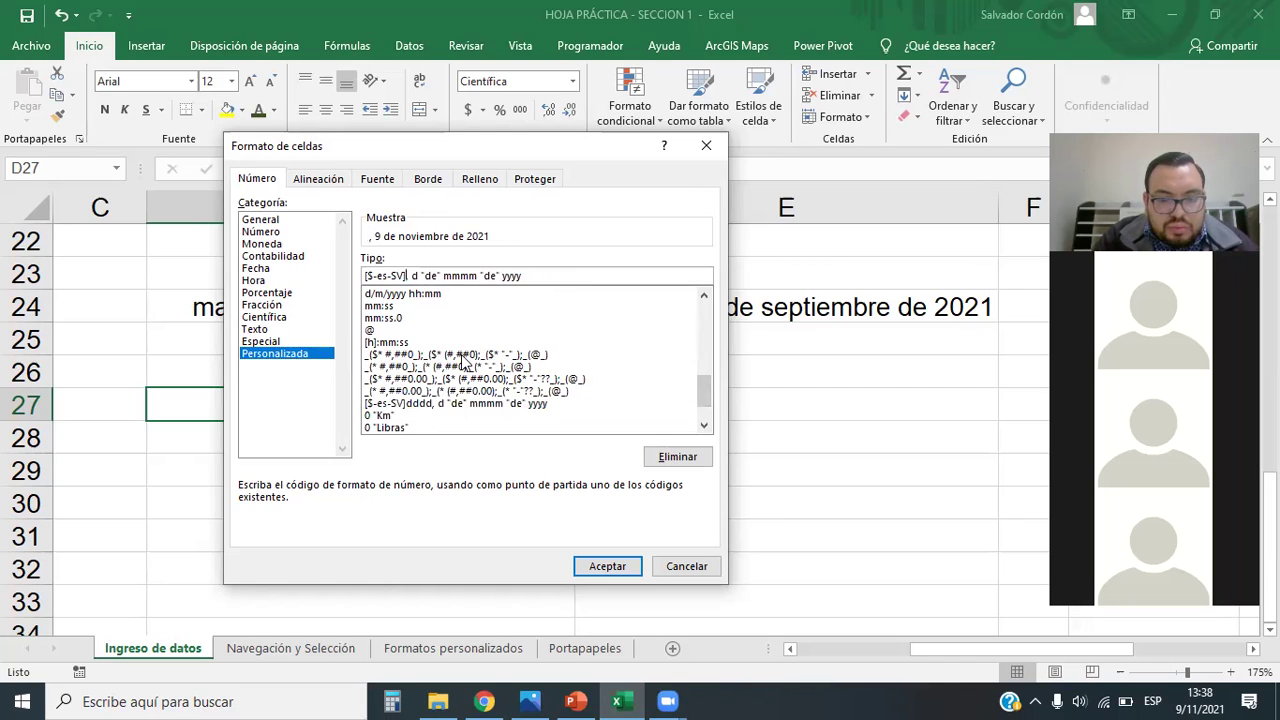
{"action": "type", "text": "mmmm"}
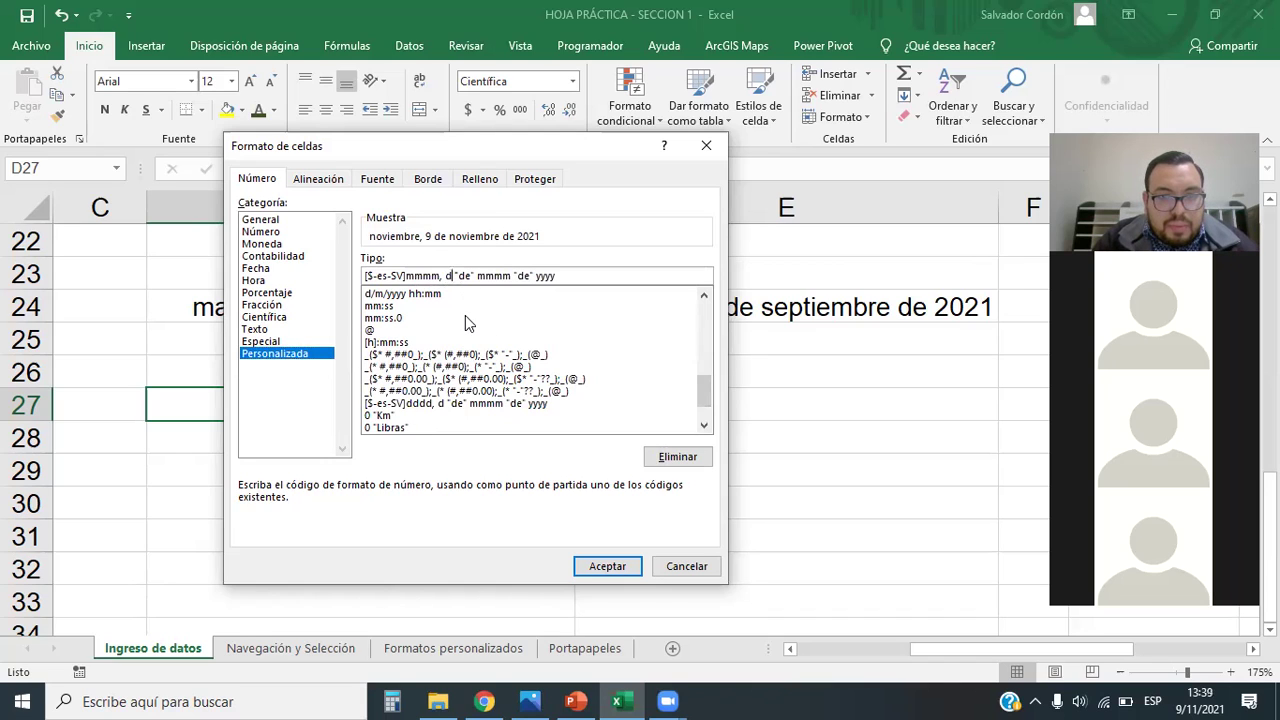
{"action": "left_click", "coordinate": [477, 275]}
{"action": "key", "text": "Delete"}
{"action": "key", "text": "Delete"}
{"action": "key", "text": "Delete"}
{"action": "key", "text": "Delete"}
{"action": "key", "text": "Delete"}
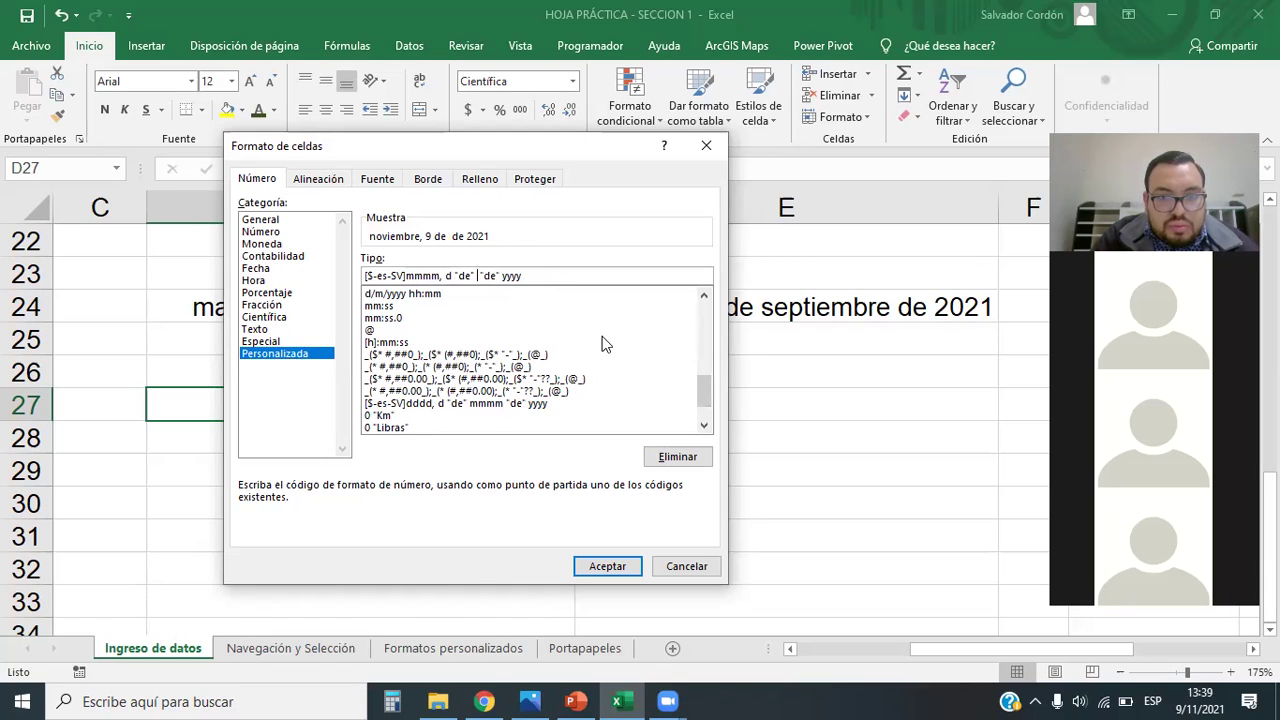
{"action": "key", "text": "Delete"}
{"action": "key", "text": "Delete"}
{"action": "key", "text": "Delete"}
{"action": "key", "text": "Delete"}
{"action": "key", "text": "Delete"}
{"action": "key", "text": "Delete"}
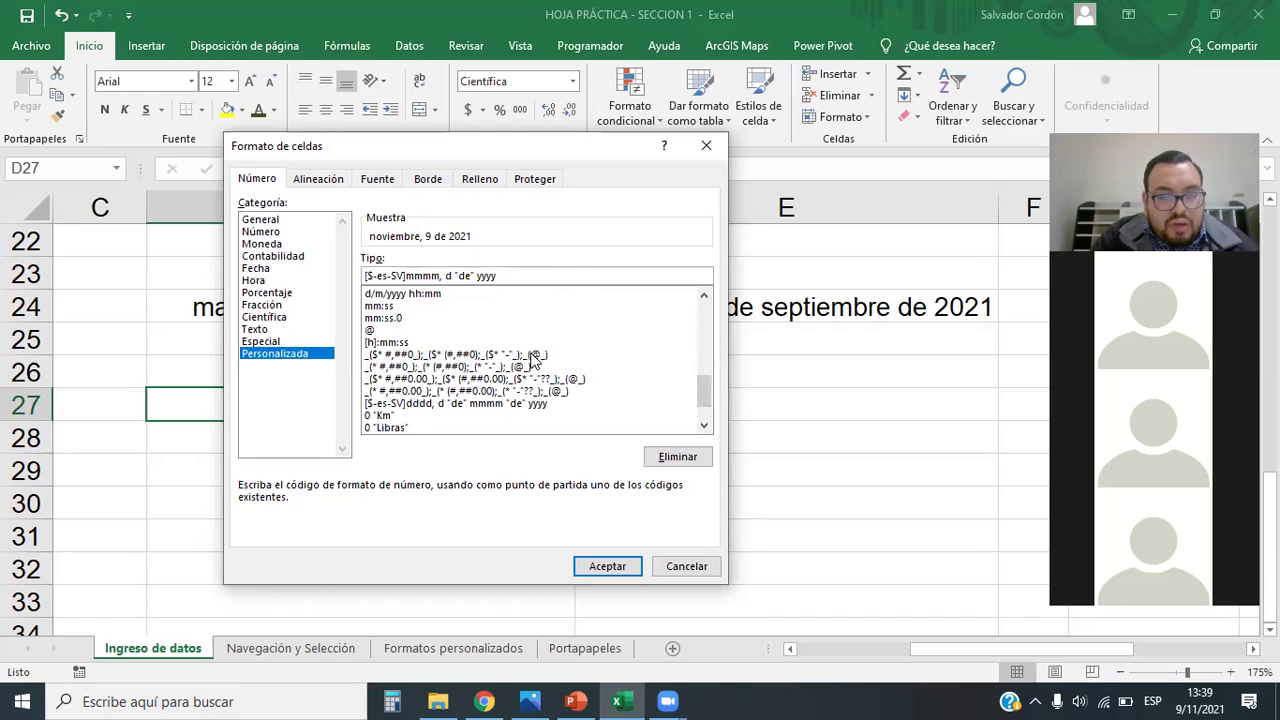
{"action": "key", "text": "BackSpace"}
{"action": "key", "text": "BackSpace"}
{"action": "key", "text": "BackSpace"}
{"action": "key", "text": "BackSpace"}
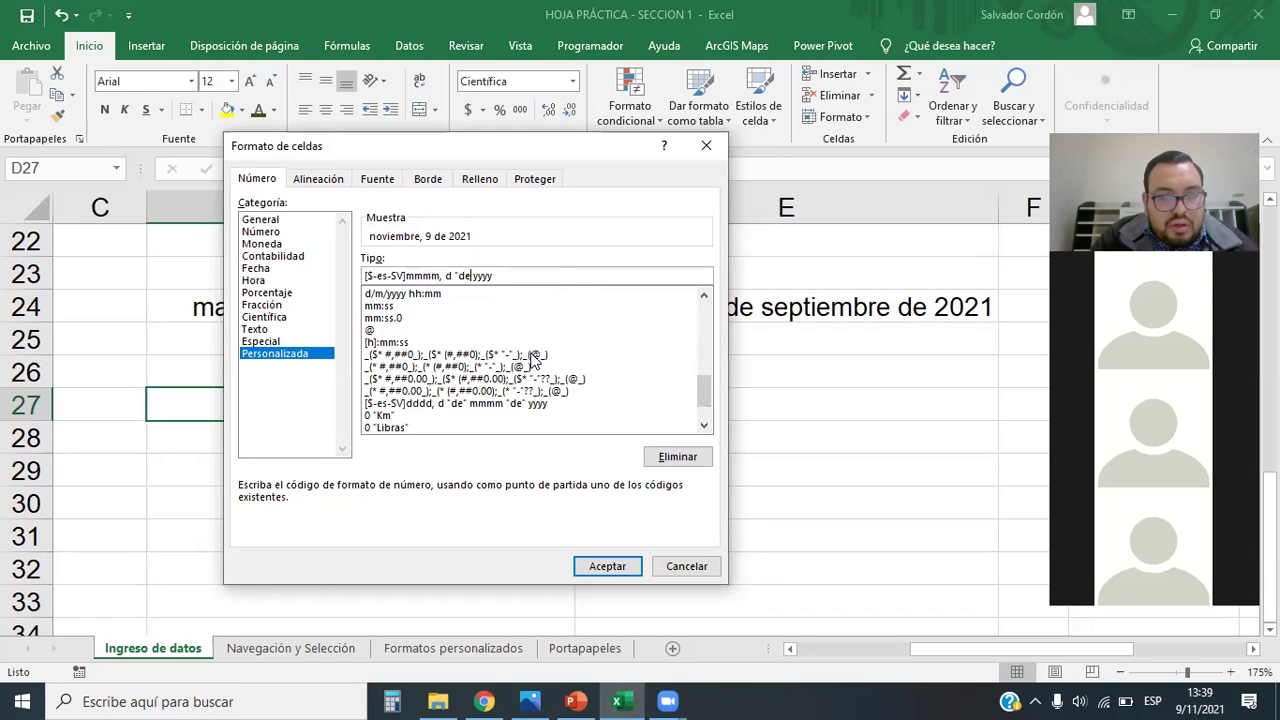
{"action": "key", "text": "BackSpace"}
{"action": "key", "text": "BackSpace"}
{"action": "key", "text": "BackSpace"}
{"action": "key", "text": "BackSpace"}
{"action": "key", "text": "BackSpace"}
{"action": "key", "text": "BackSpace"}
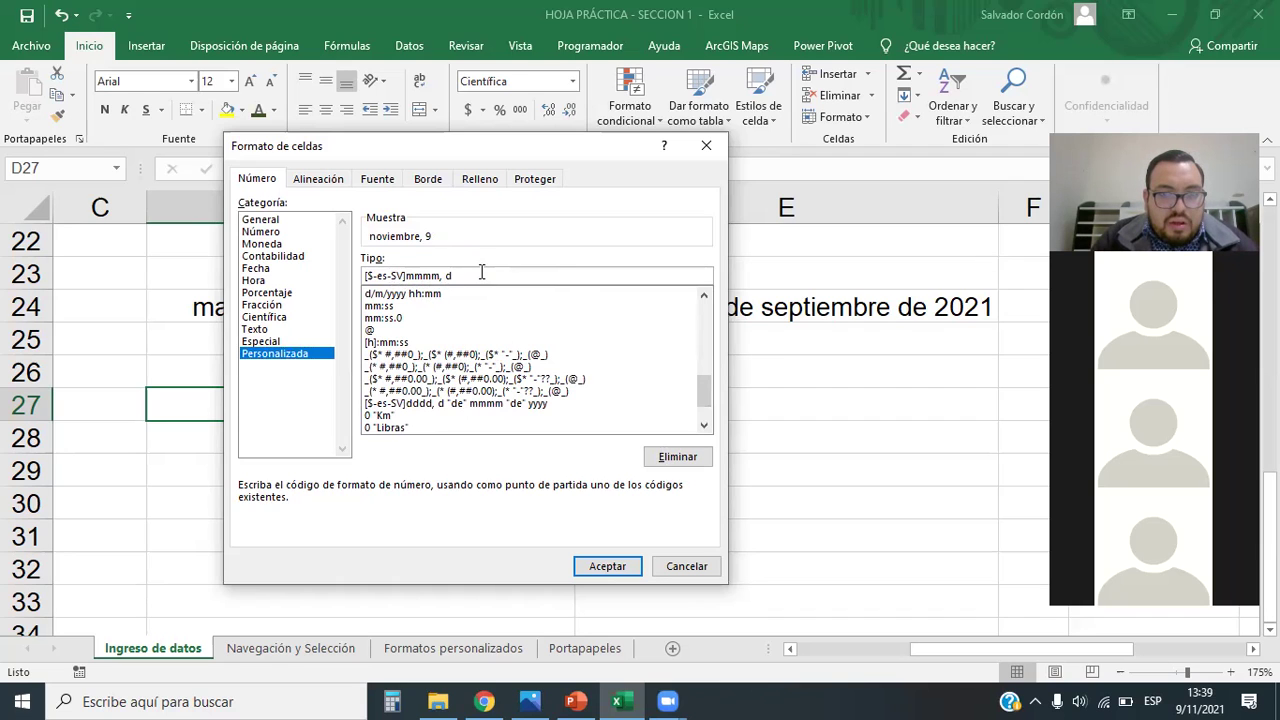
{"action": "left_click", "coordinate": [607, 566]}
{"action": "left_click", "coordinate": [474, 442]}
{"action": "left_click", "coordinate": [484, 406]}
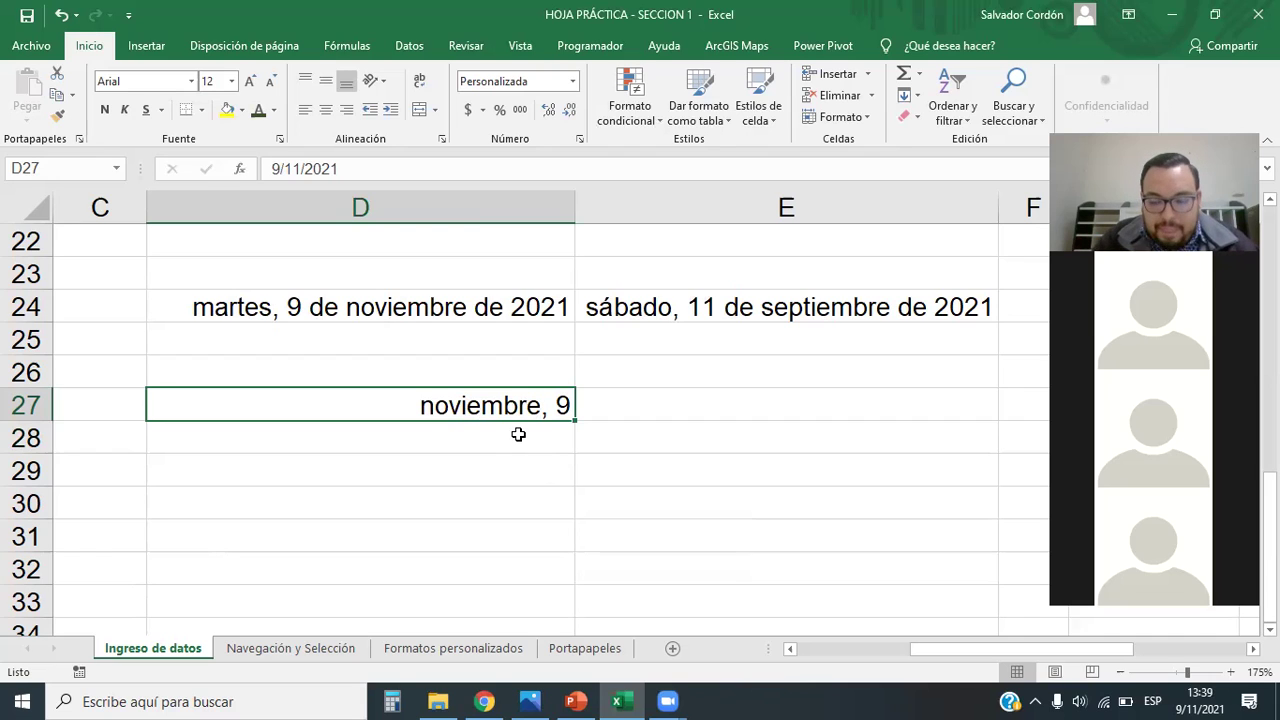
Step: Re-enter D27 as 11/9, showing septiembre, 11, and clear the stray entry below it
{"action": "type", "text": "9/11"}
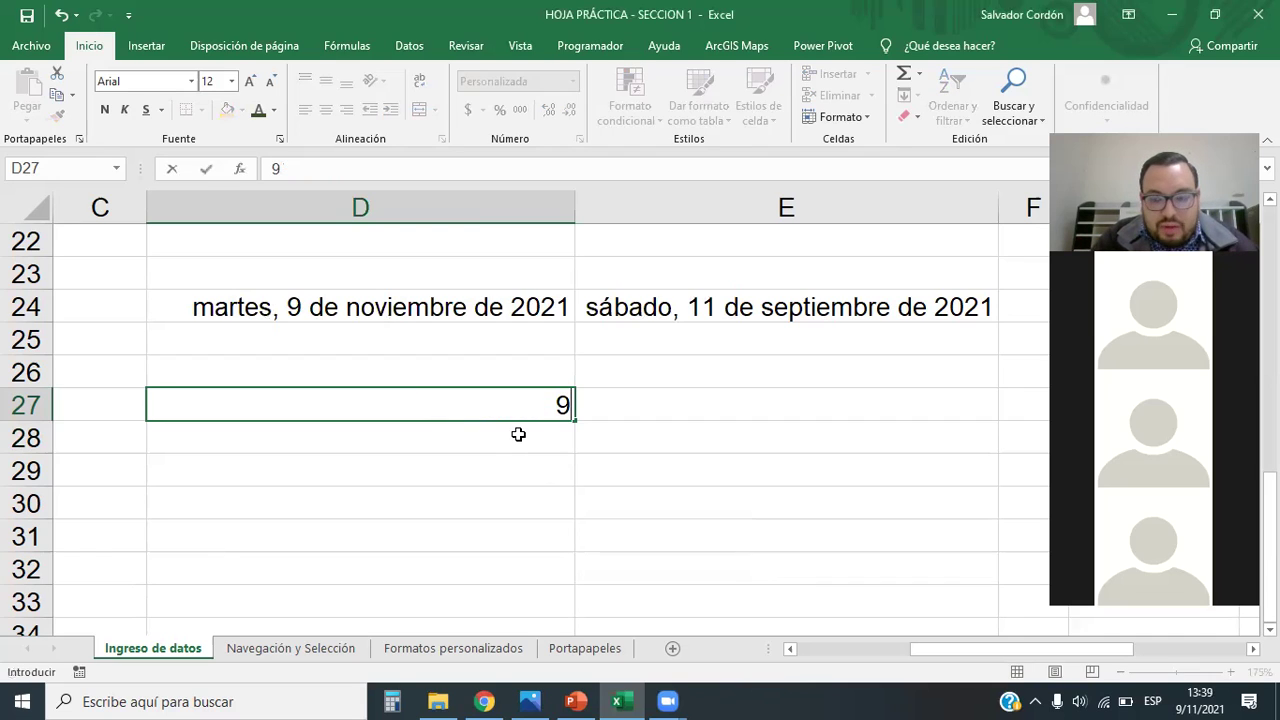
{"action": "key", "text": "Return"}
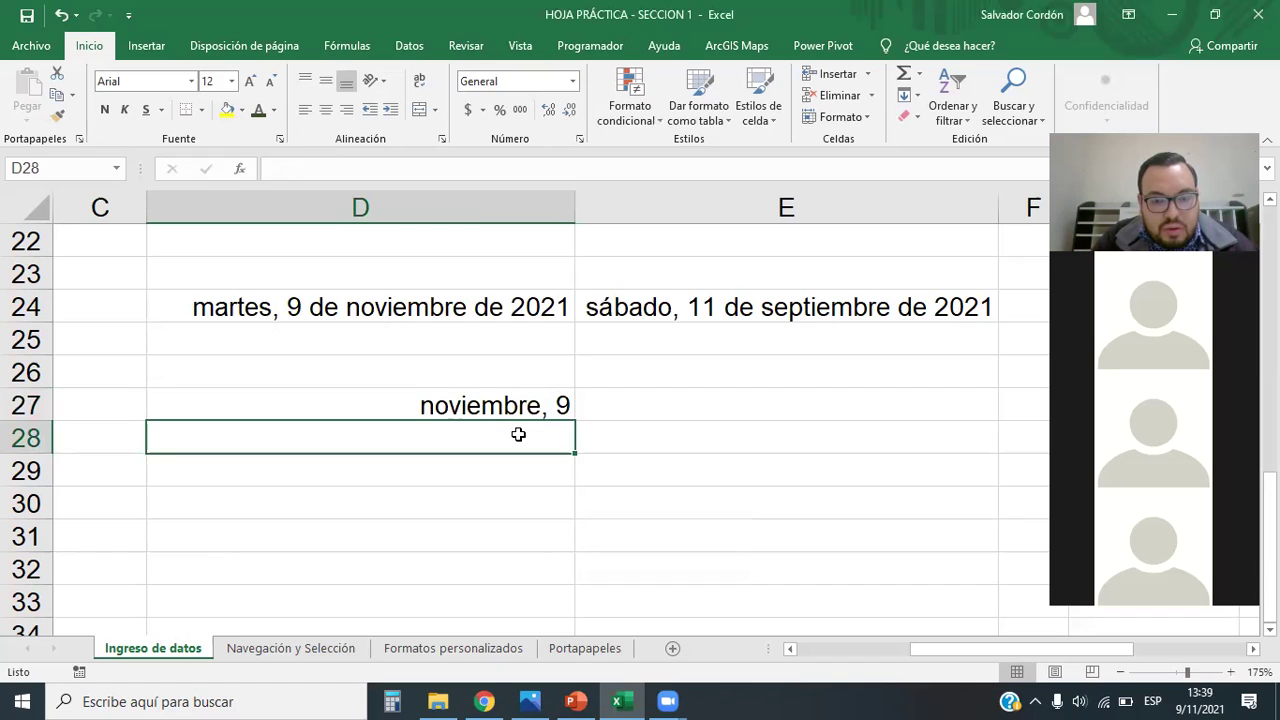
{"action": "key", "text": "Up"}
{"action": "type", "text": "119"}
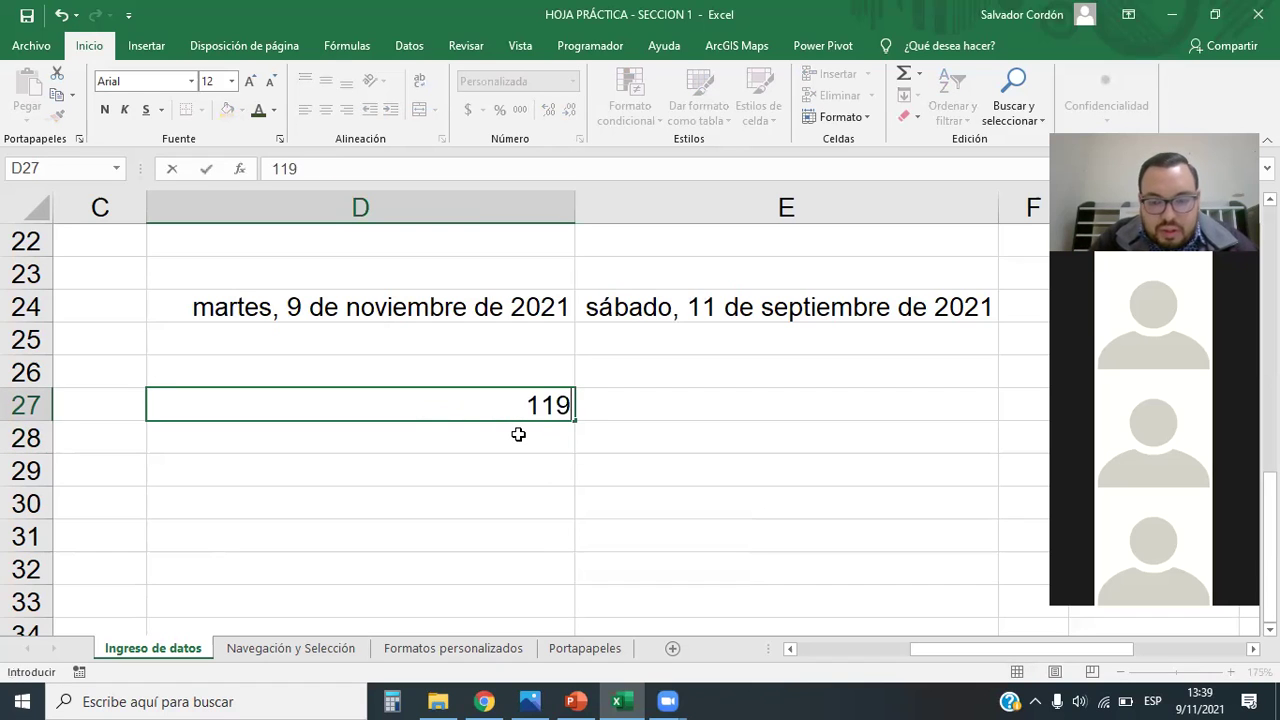
{"action": "key", "text": "BackSpace"}
{"action": "type", "text": "/9"}
{"action": "key", "text": "Return"}
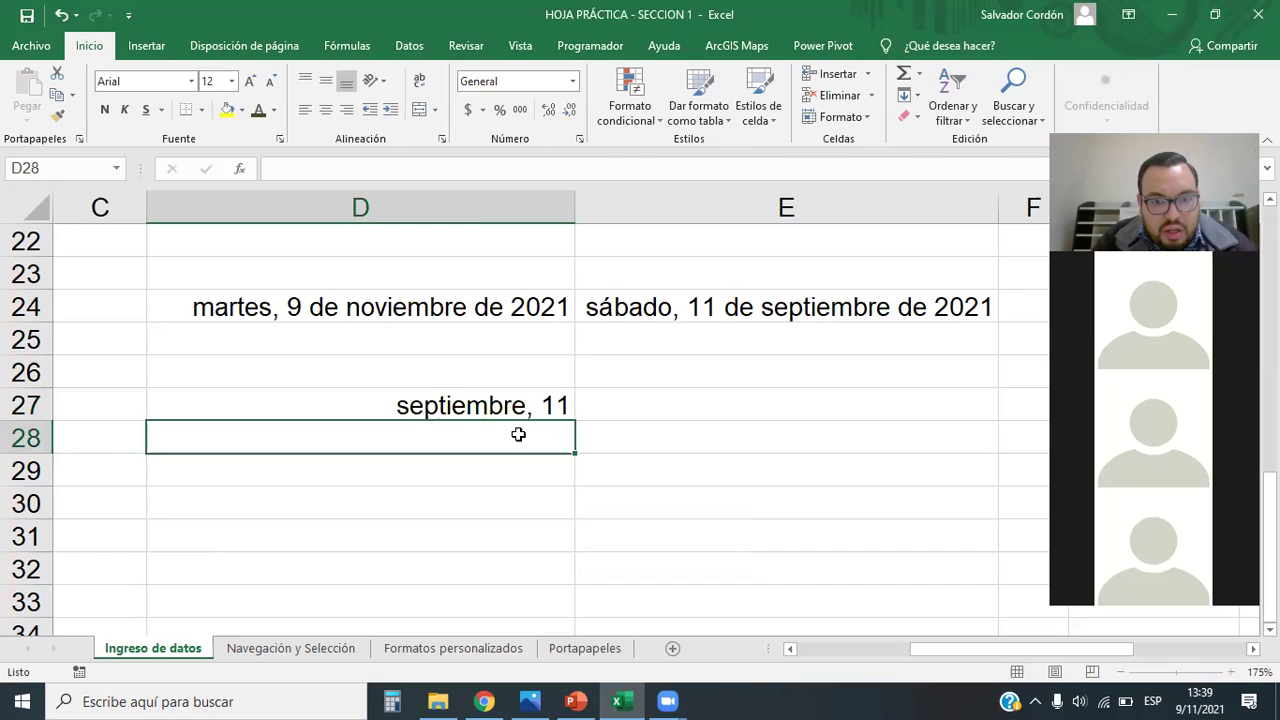
{"action": "key", "text": "Delete"}
{"action": "key", "text": "Up"}
{"action": "left_click", "coordinate": [630, 520]}
{"action": "left_click", "coordinate": [525, 401]}
{"action": "left_click", "coordinate": [549, 477]}
{"action": "key", "text": "Up"}
{"action": "key", "text": "Up"}
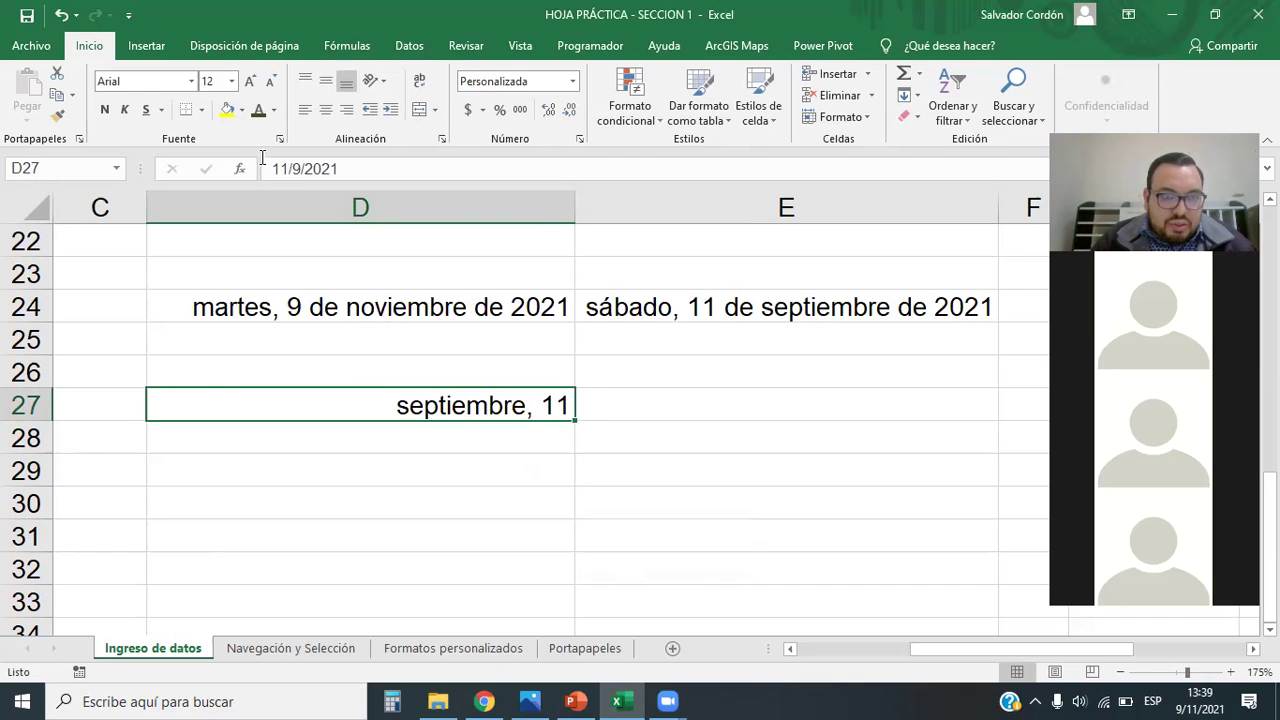
Step: Check D27's stored date 11/9/2021 and its custom format code, then clear D27
{"action": "left_click", "coordinate": [345, 169]}
{"action": "left_click_drag", "start_coordinate": [345, 169], "coordinate": [240, 169]}
{"action": "left_click", "coordinate": [438, 505]}
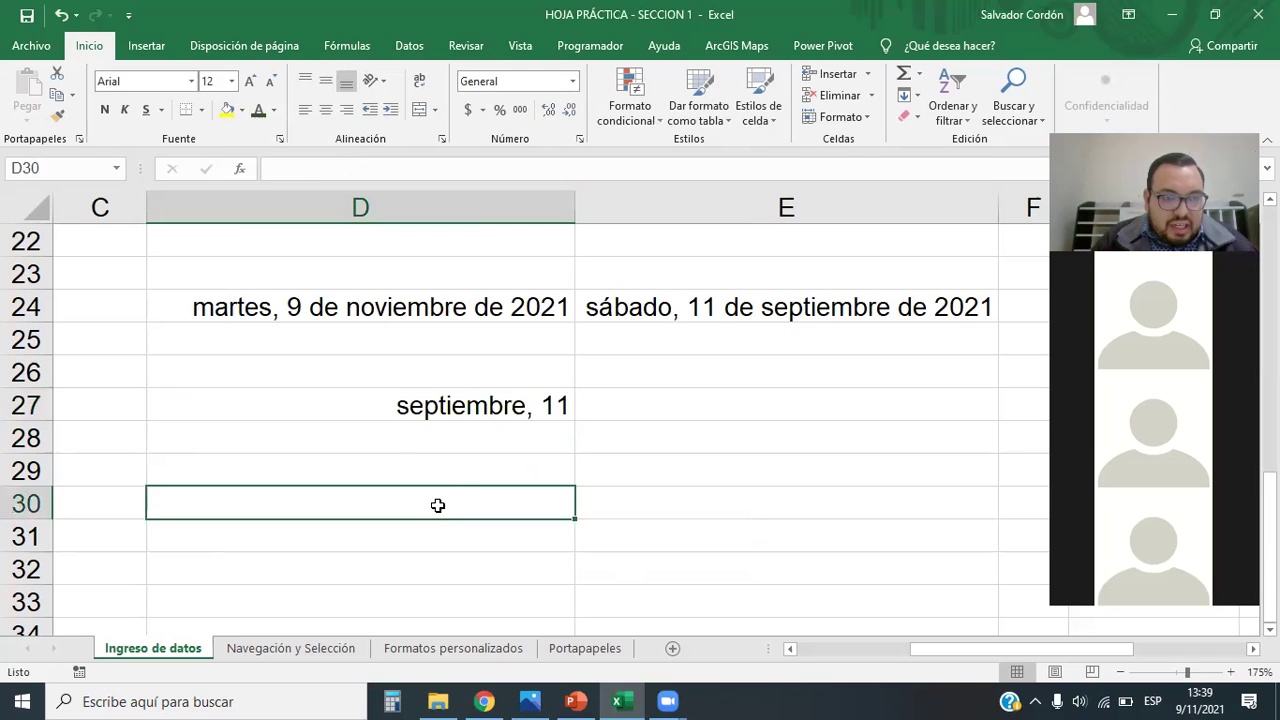
{"action": "left_click", "coordinate": [471, 407]}
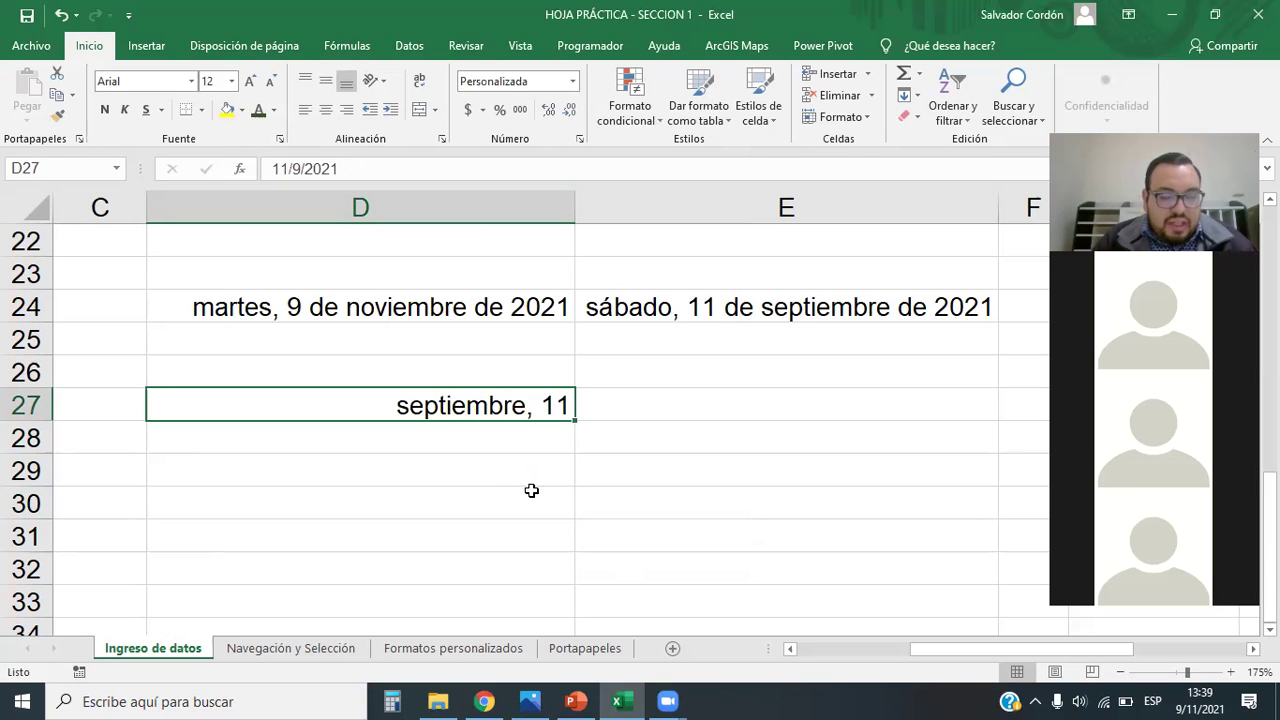
{"action": "left_click", "coordinate": [573, 81]}
{"action": "left_click", "coordinate": [556, 519]}
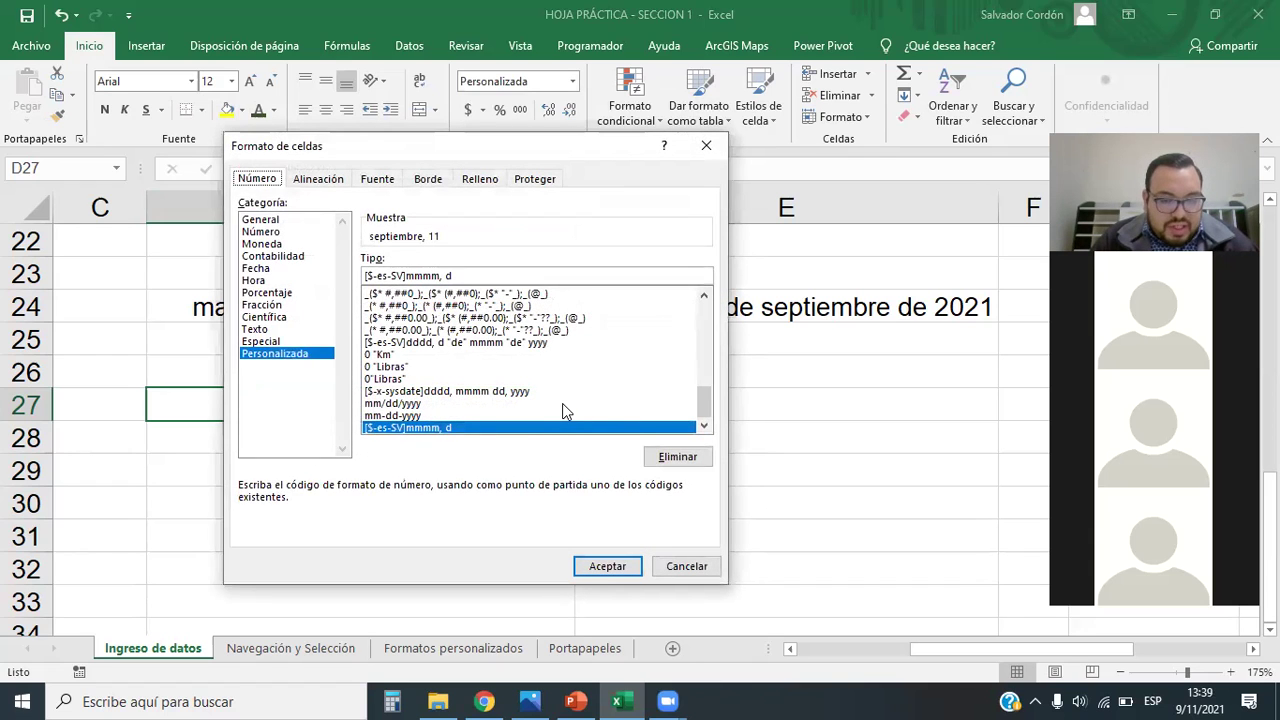
{"action": "left_click", "coordinate": [706, 145]}
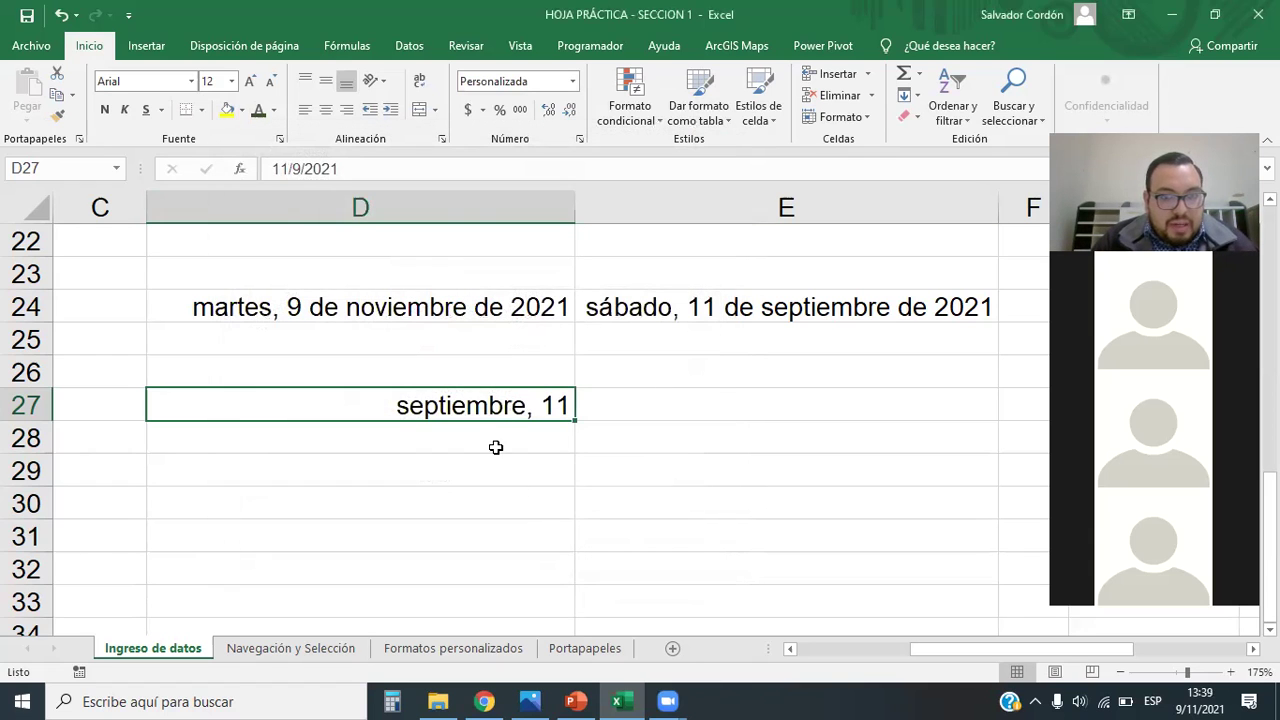
{"action": "key", "text": "Delete"}
Step: Enter 9/11/2021 in D30, then add the time 13:40:00 after the date
{"action": "key", "text": "Down"}
{"action": "key", "text": "Down"}
{"action": "key", "text": "Down"}
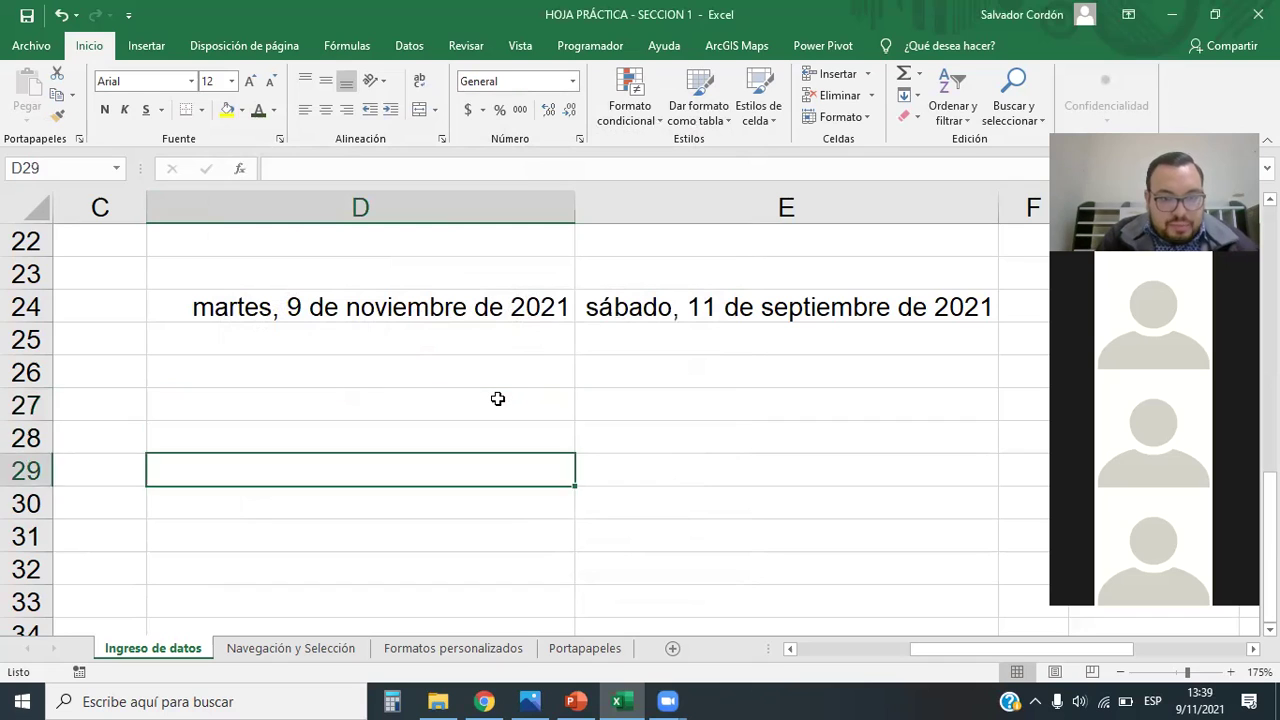
{"action": "type", "text": "9/11/2021"}
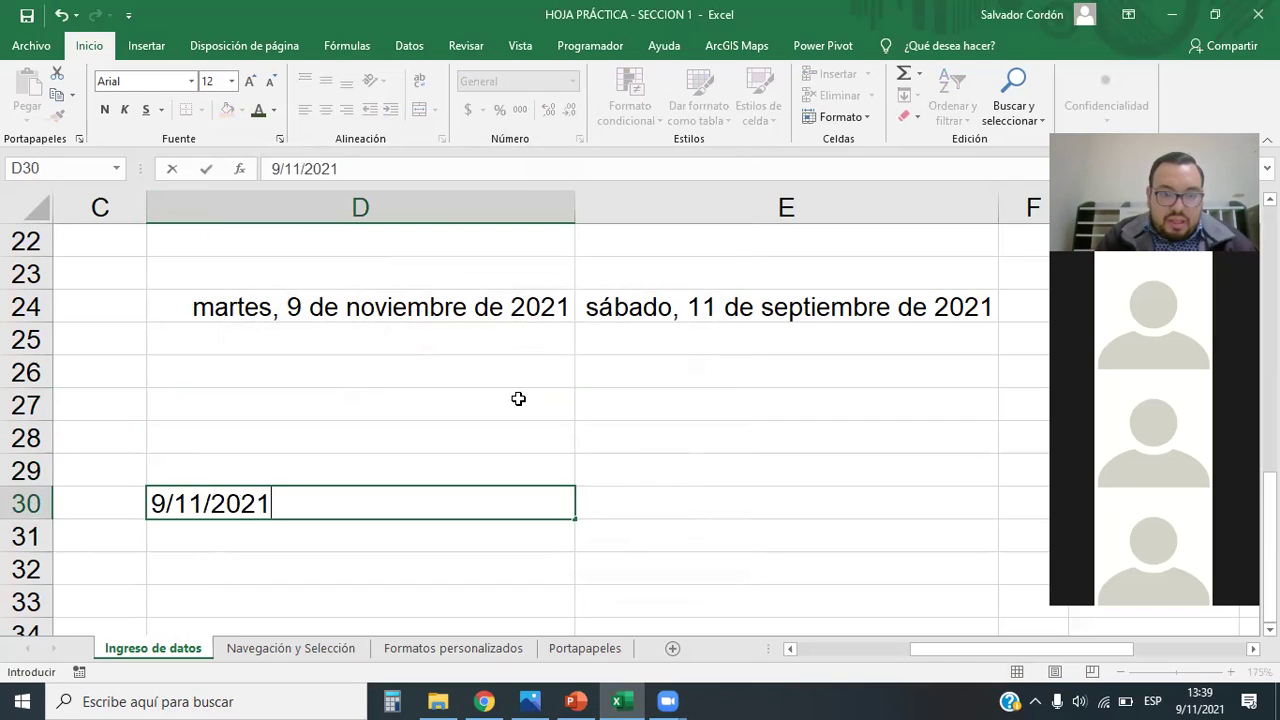
{"action": "key", "text": "Return"}
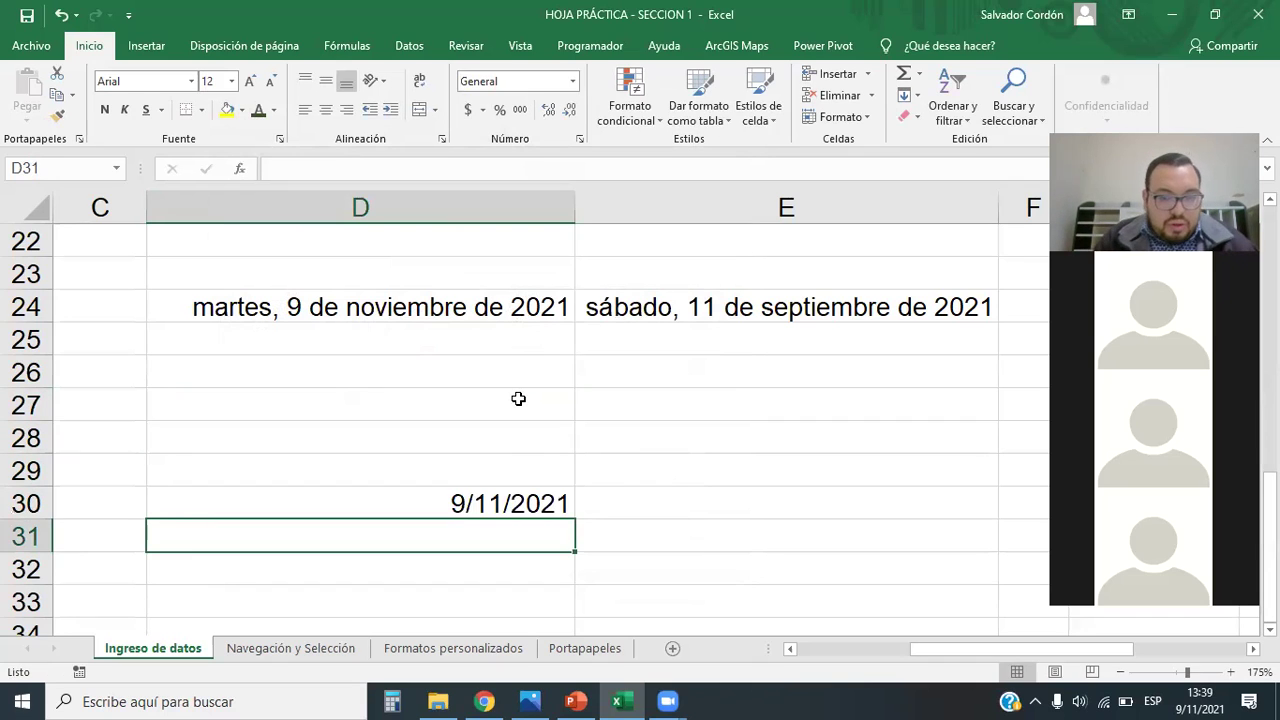
{"action": "key", "text": "Up"}
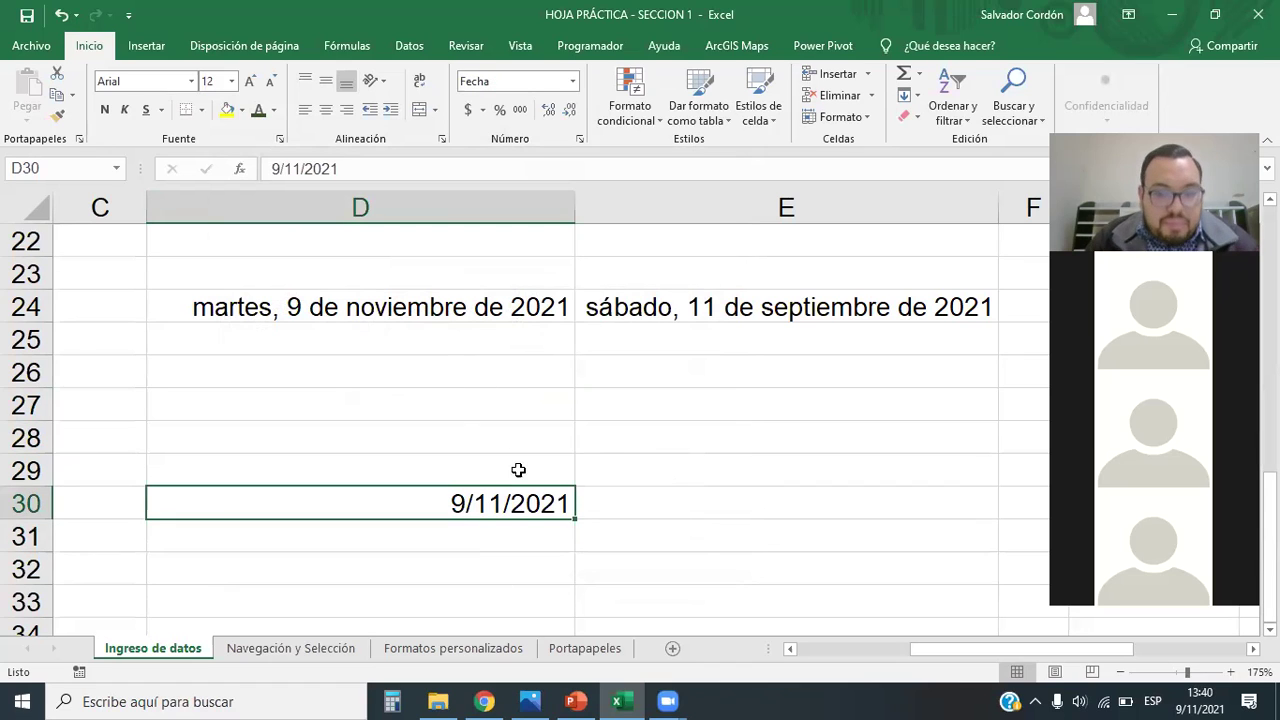
{"action": "left_click", "coordinate": [356, 170]}
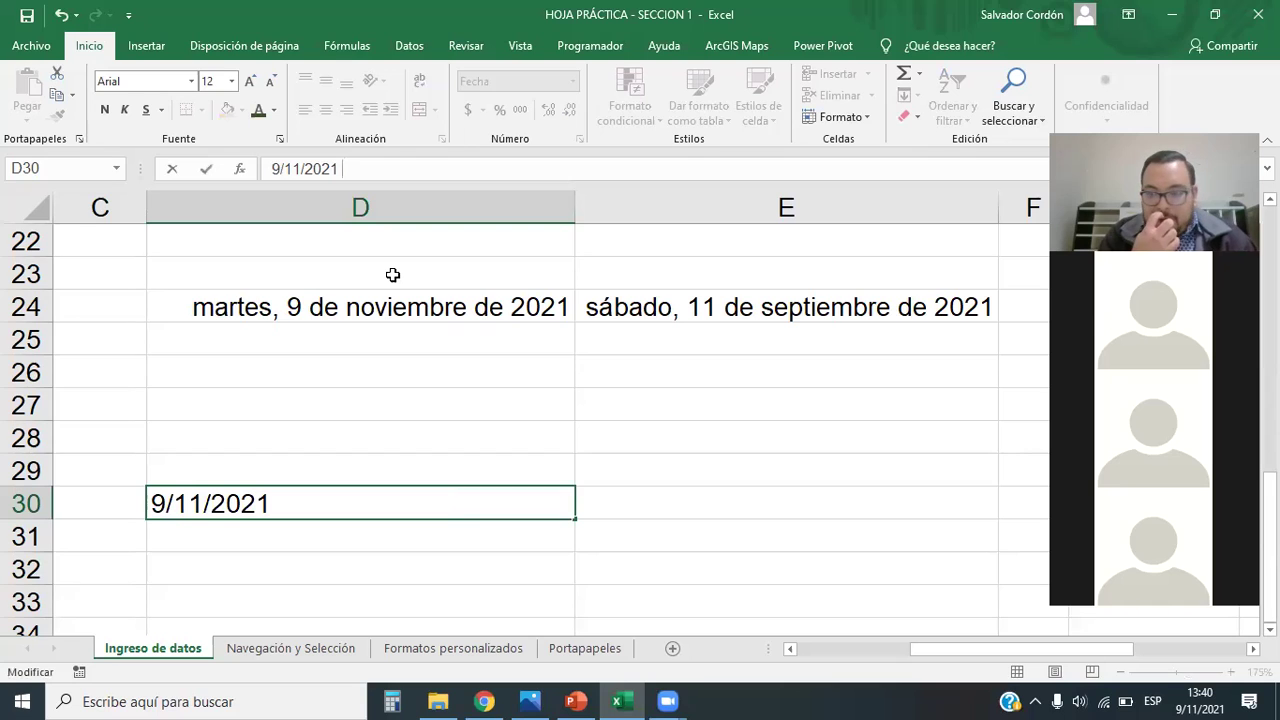
{"action": "type", "text": "13"}
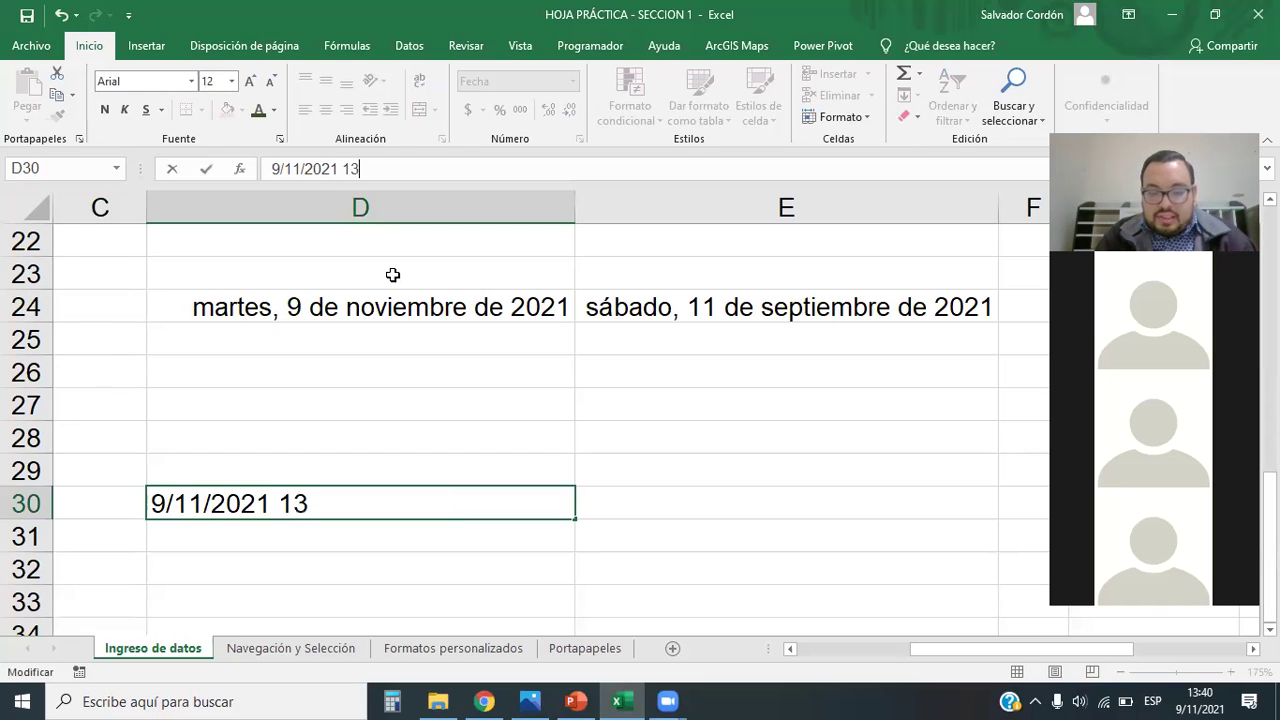
{"action": "type", "text": ":40"}
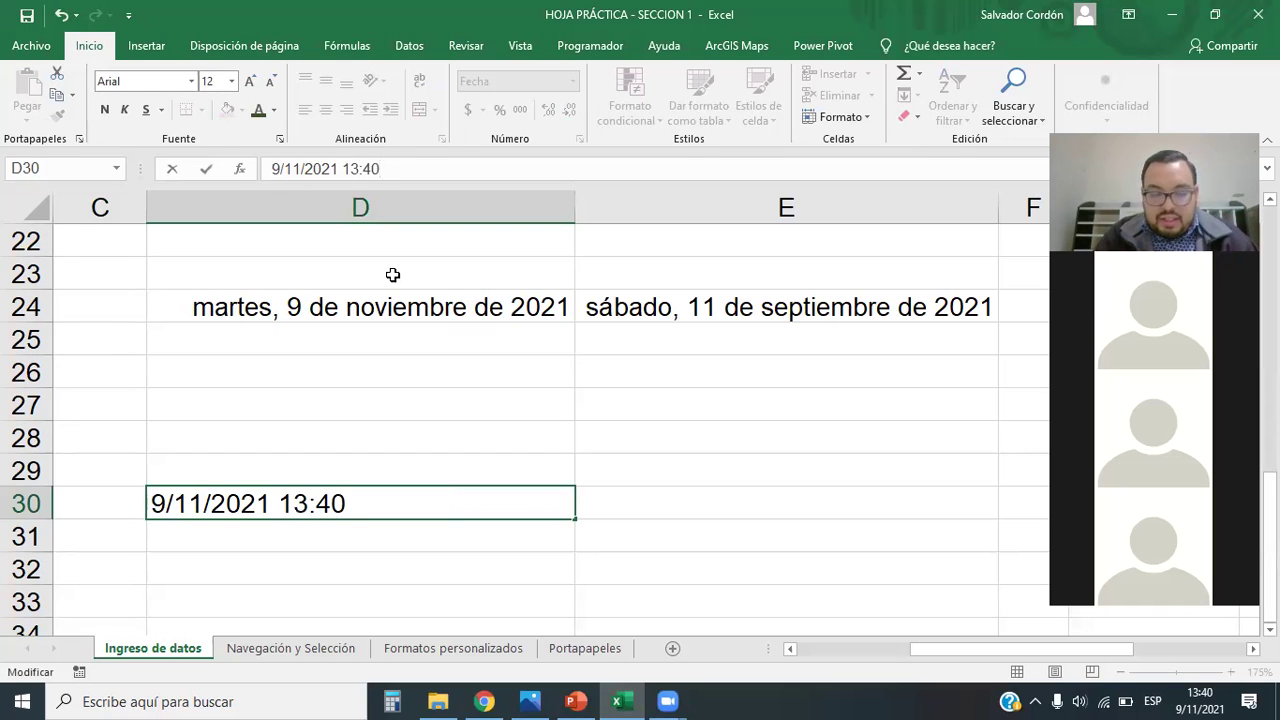
{"action": "type", "text": ":00"}
{"action": "key", "text": "Return"}
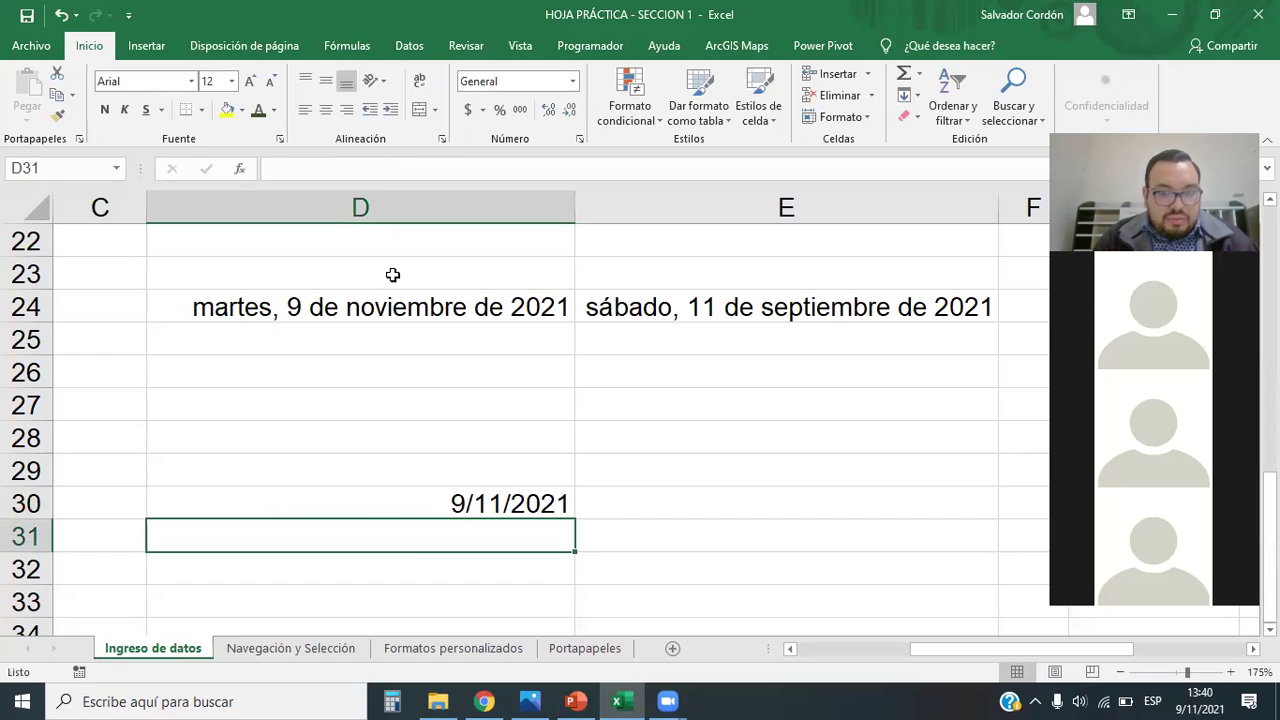
{"action": "left_click", "coordinate": [422, 497]}
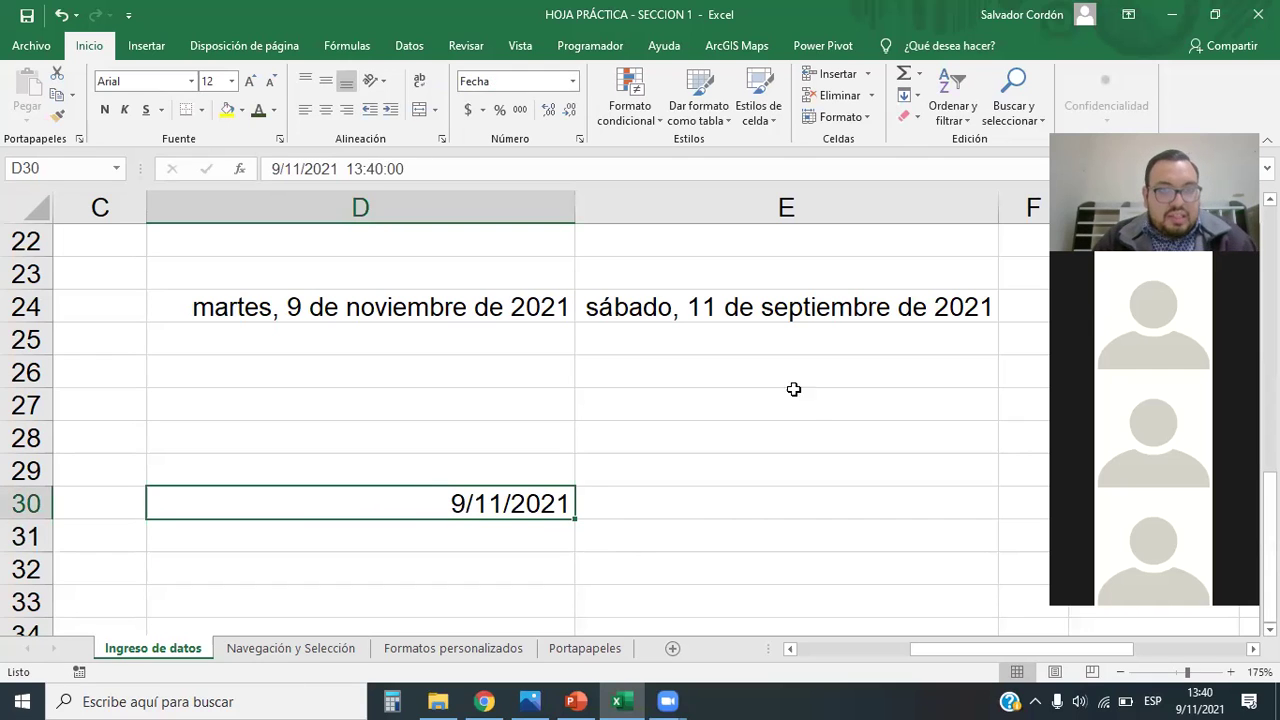
Step: Give D30 the custom format d/m/yyyy hh:mm so it reads 9/11/2021 13:40
{"action": "left_click", "coordinate": [572, 81]}
{"action": "left_click", "coordinate": [452, 544]}
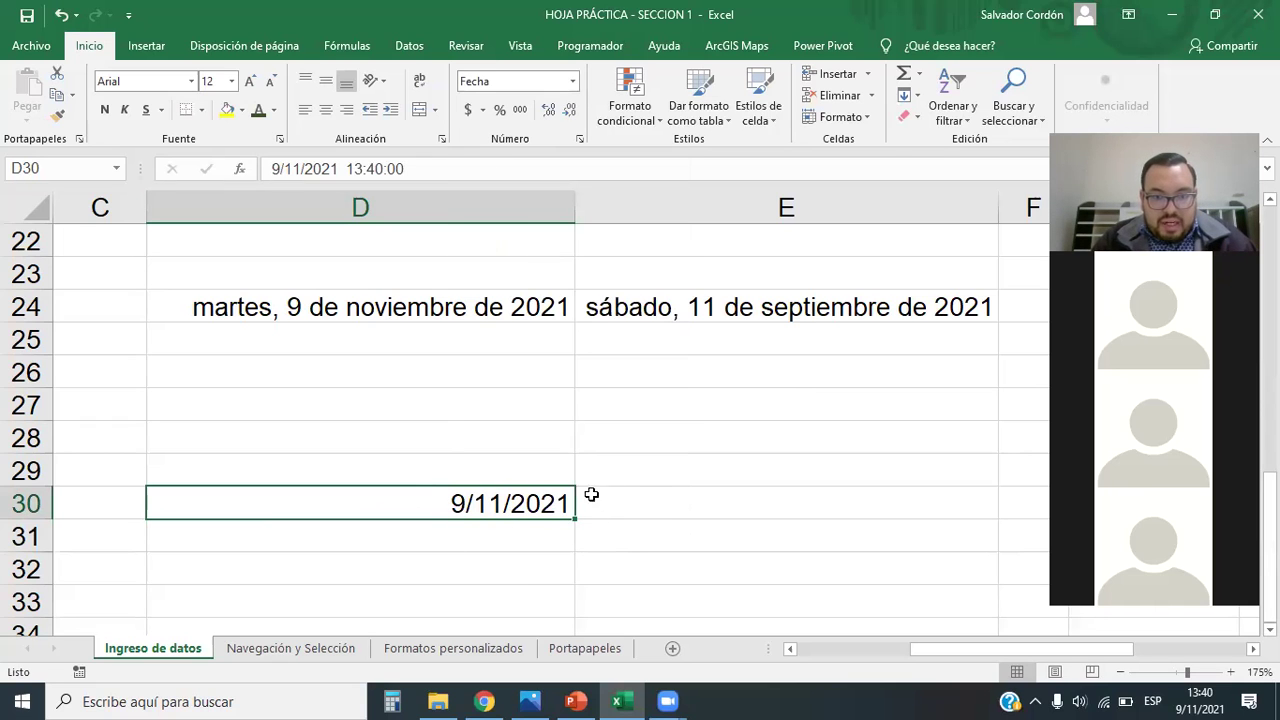
{"action": "left_click", "coordinate": [572, 81]}
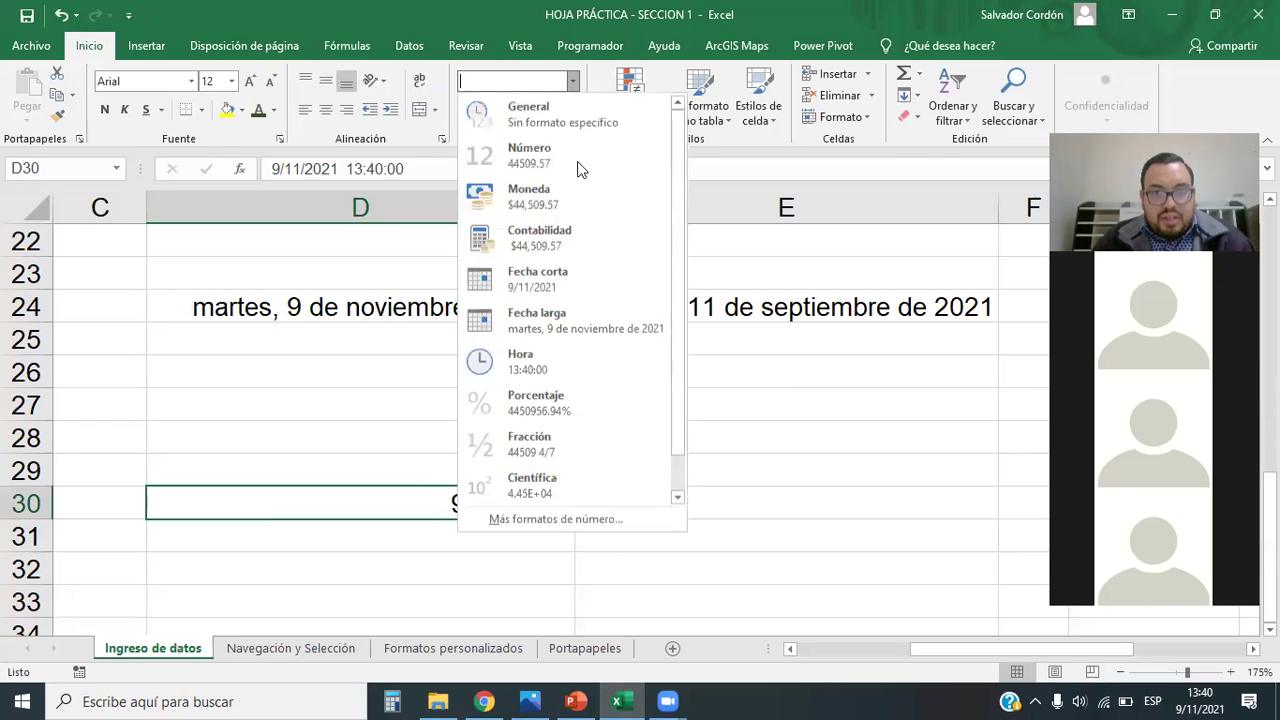
{"action": "left_click", "coordinate": [536, 526]}
{"action": "left_click", "coordinate": [280, 353]}
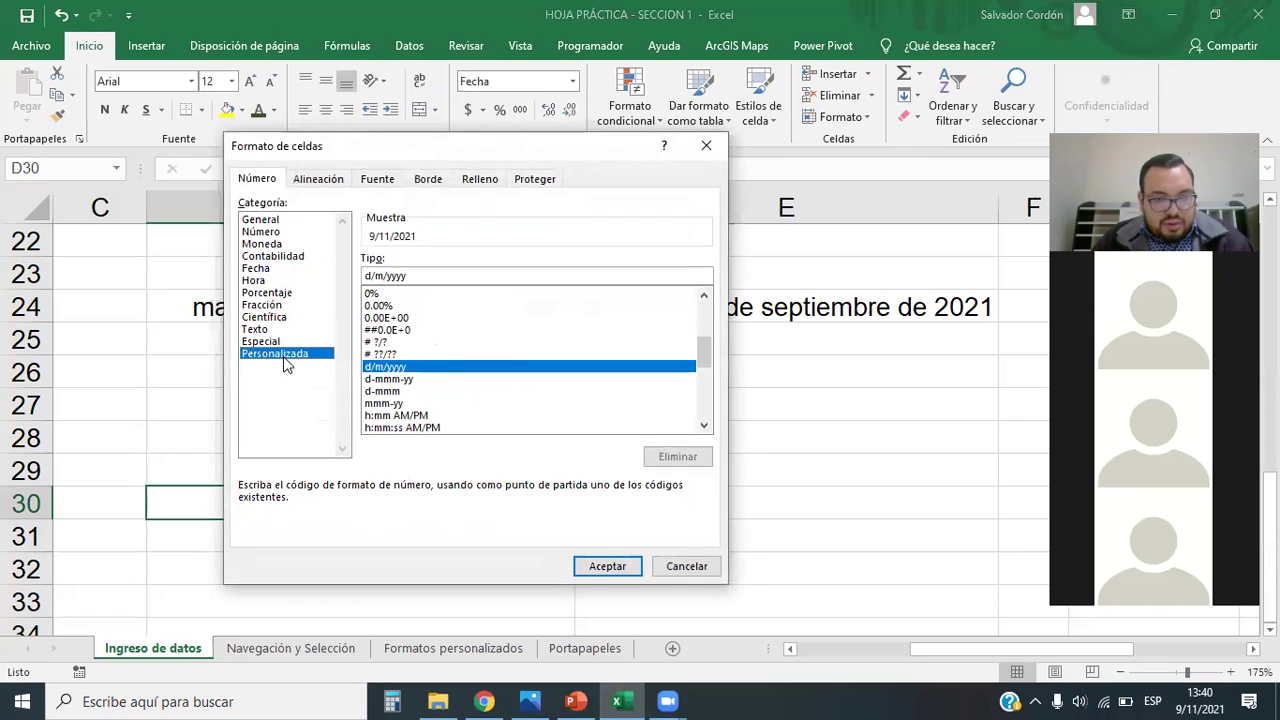
{"action": "left_click_drag", "start_coordinate": [705, 351], "coordinate": [707, 385]}
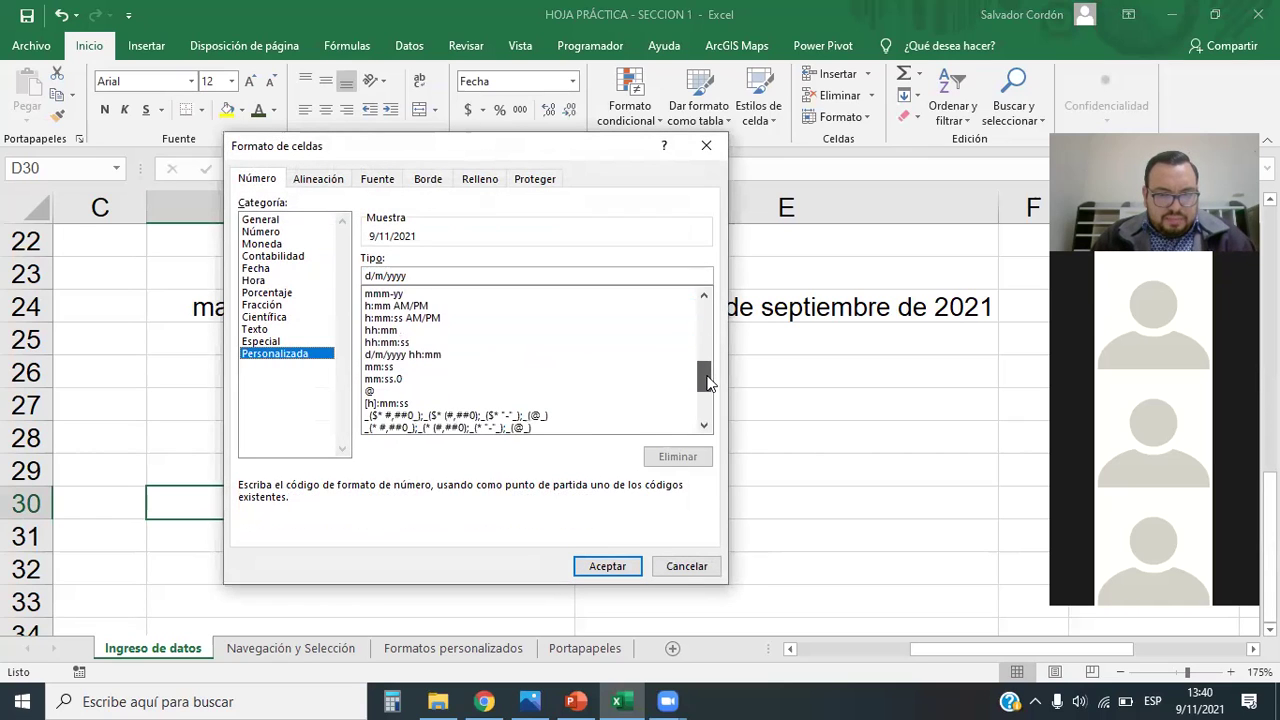
{"action": "left_click", "coordinate": [383, 357]}
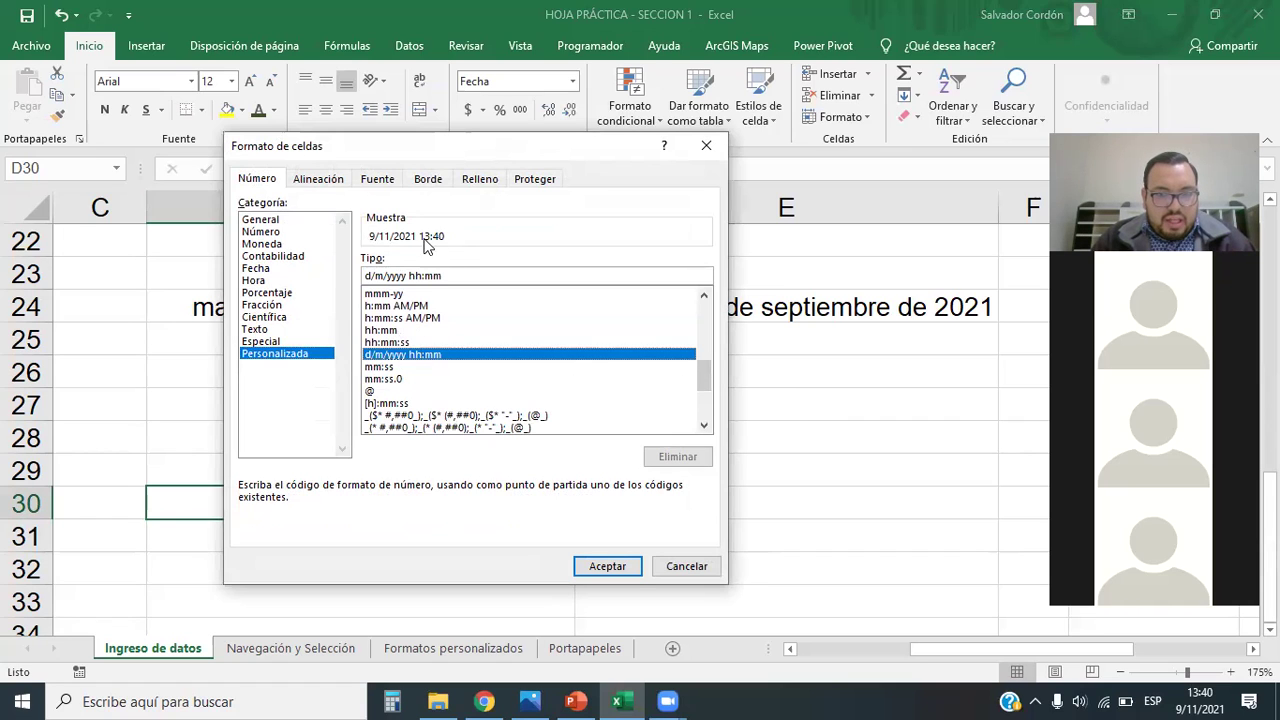
{"action": "left_click", "coordinate": [600, 566]}
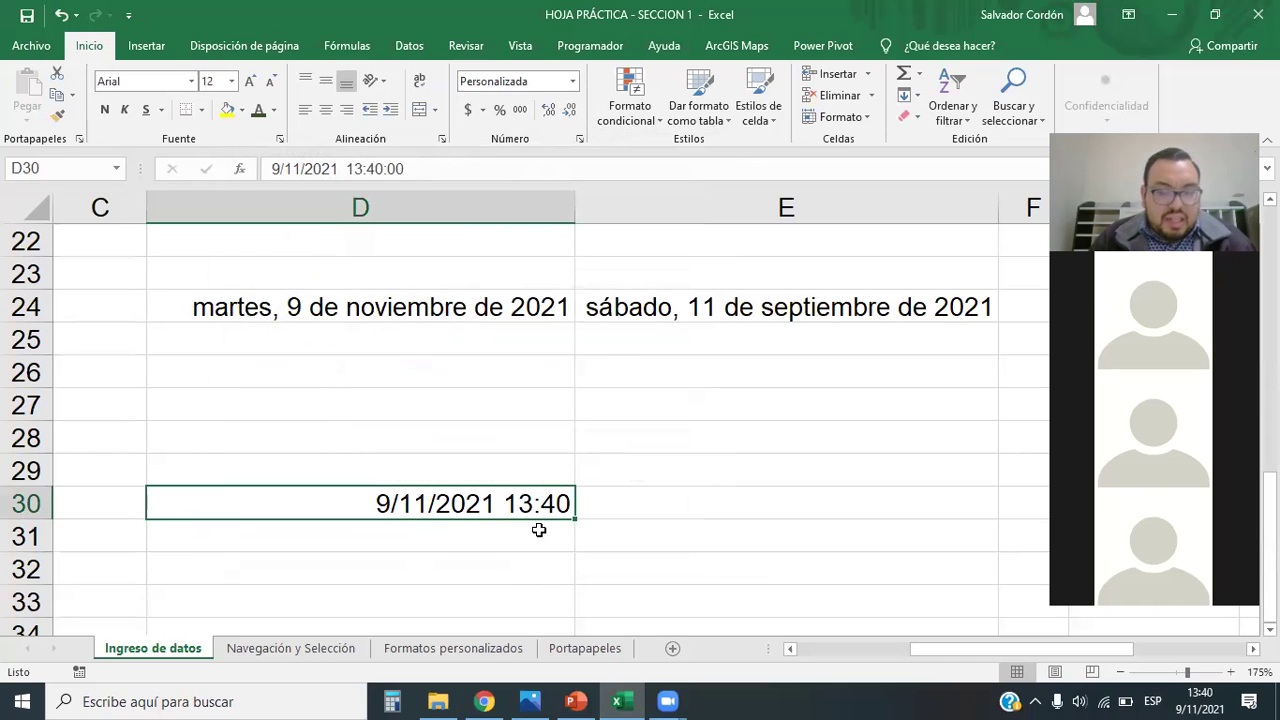
{"action": "left_click", "coordinate": [572, 81]}
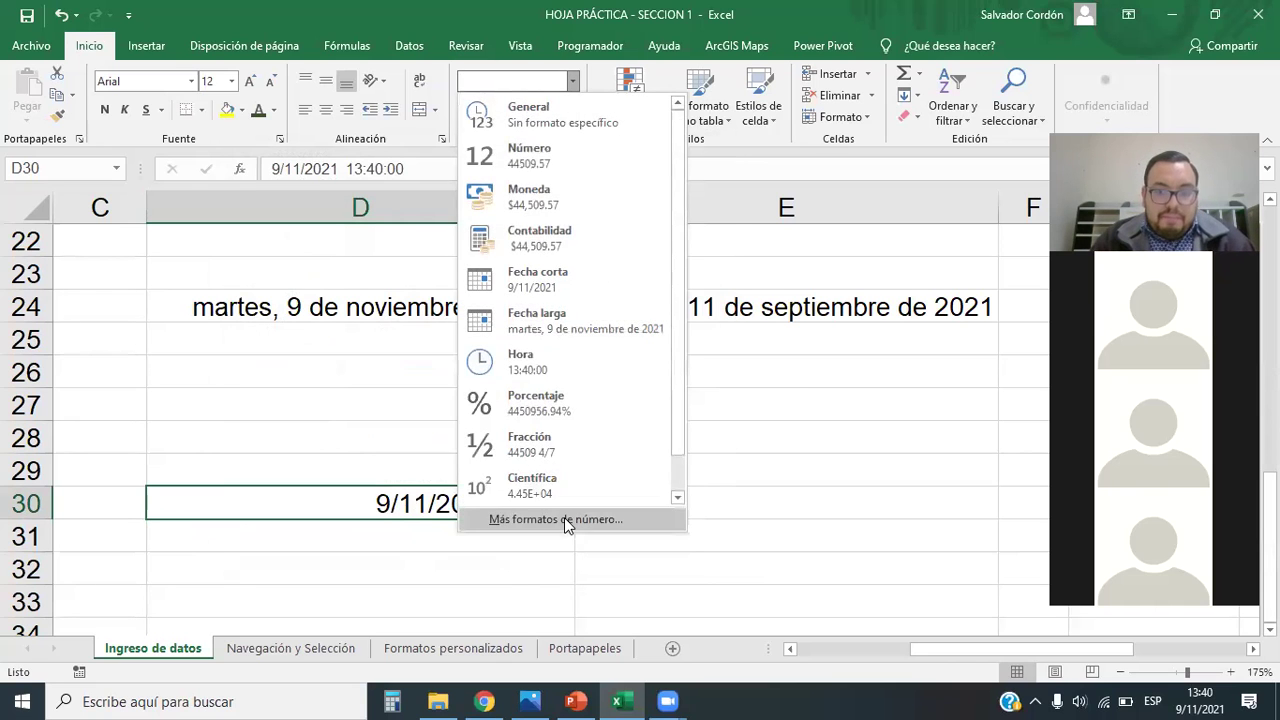
Step: For D30, start from the long weekday date code and append hh:mm:ss
{"action": "left_click", "coordinate": [555, 519]}
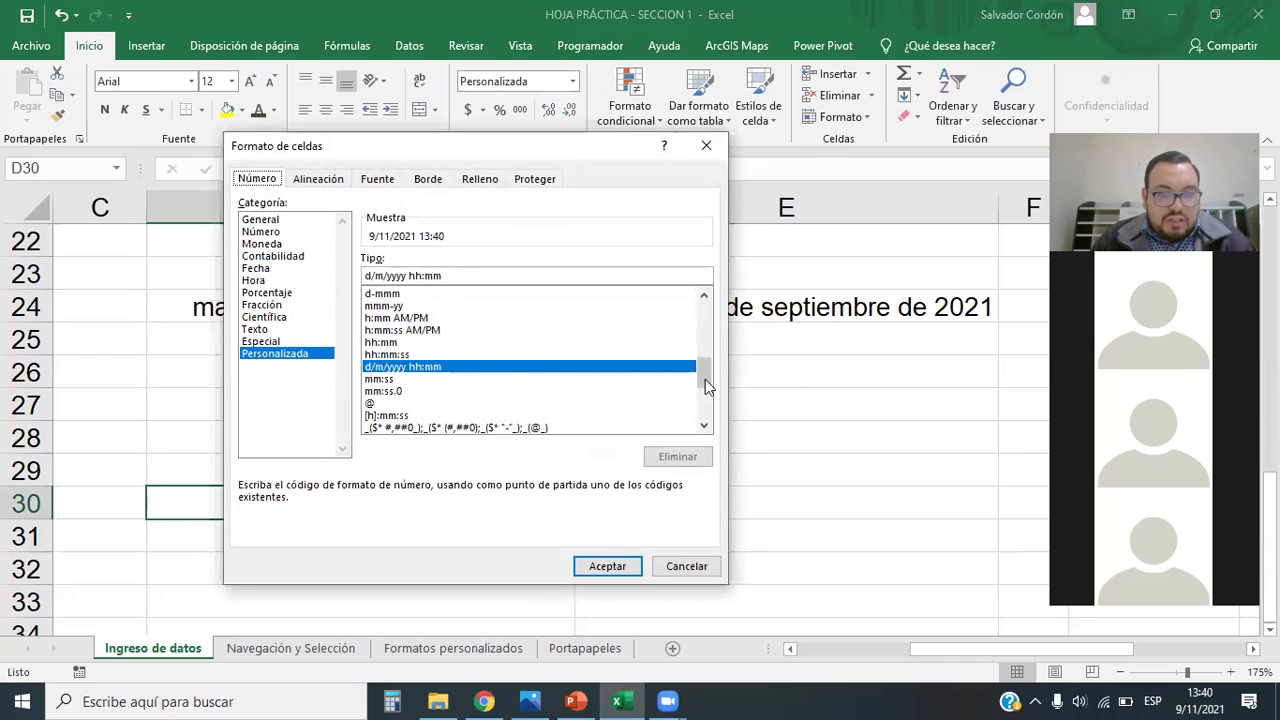
{"action": "scroll", "coordinate": [705, 380], "scroll_direction": "down", "scroll_amount": 1}
{"action": "scroll", "coordinate": [705, 380], "scroll_direction": "down", "scroll_amount": 3}
{"action": "scroll", "coordinate": [706, 385], "scroll_direction": "up", "scroll_amount": 2}
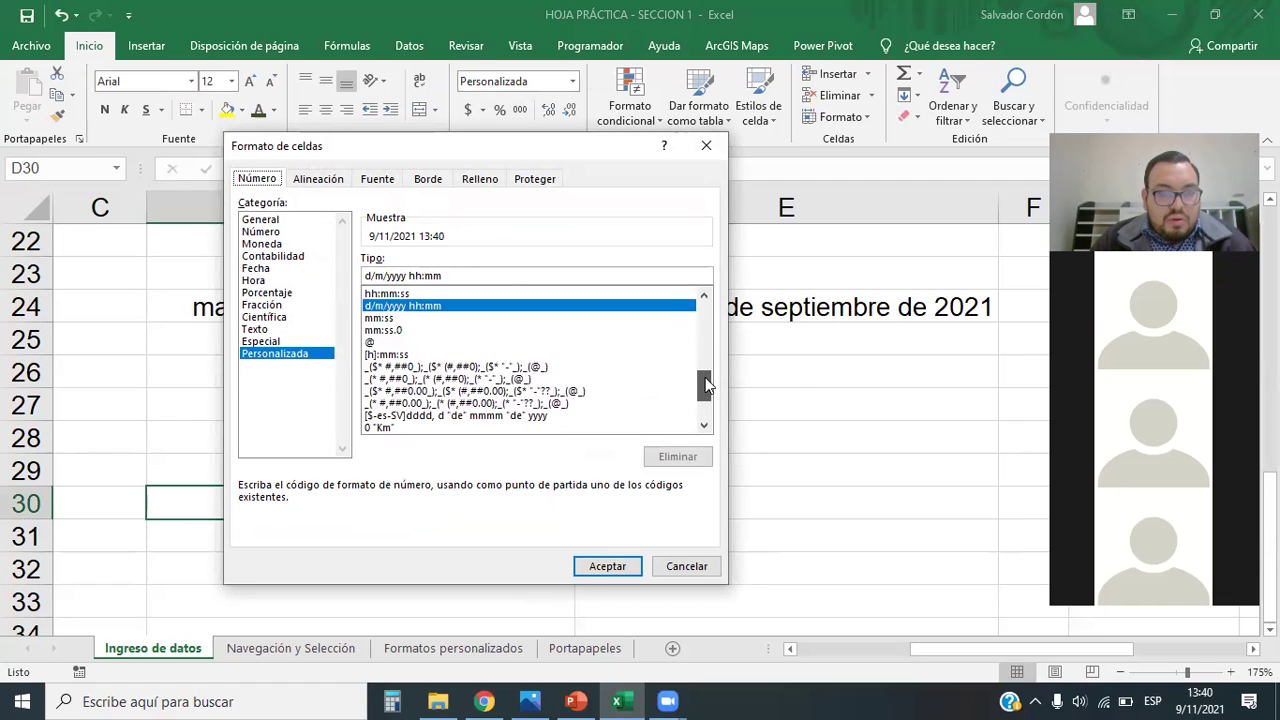
{"action": "scroll", "coordinate": [705, 383], "scroll_direction": "up", "scroll_amount": 2}
{"action": "scroll", "coordinate": [706, 387], "scroll_direction": "down", "scroll_amount": 2}
{"action": "scroll", "coordinate": [706, 390], "scroll_direction": "down", "scroll_amount": 2}
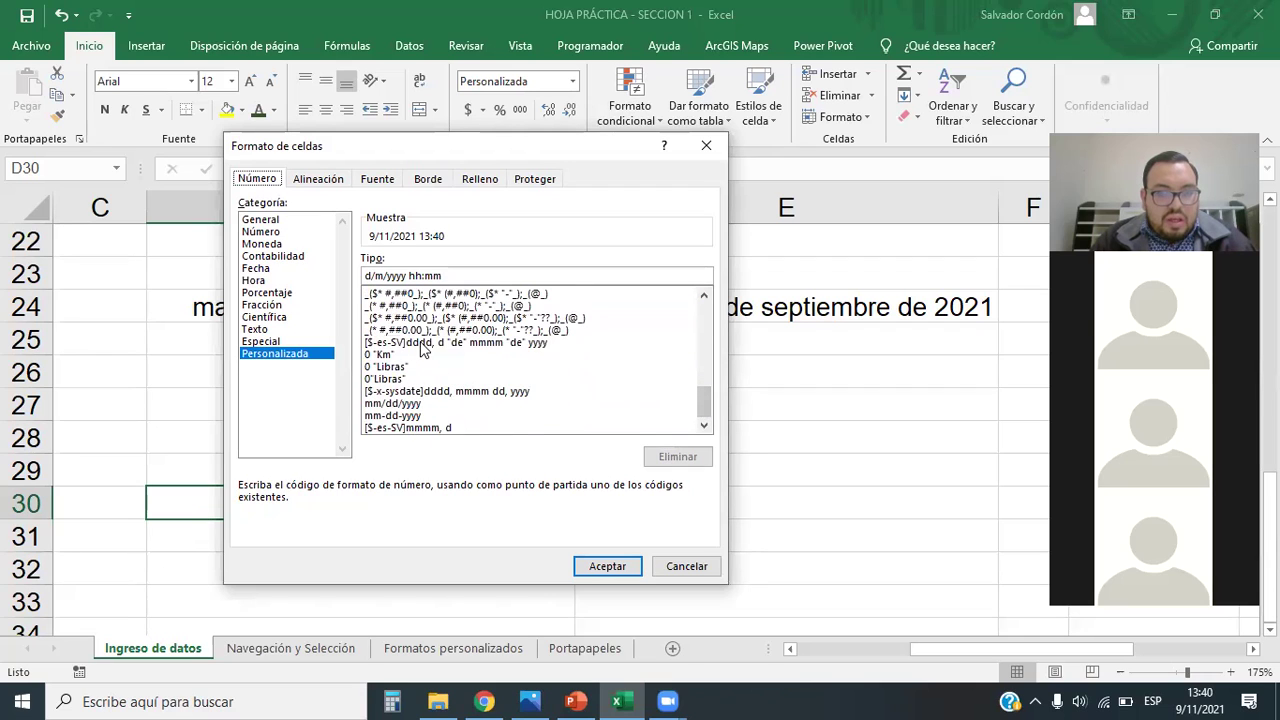
{"action": "left_click", "coordinate": [421, 343]}
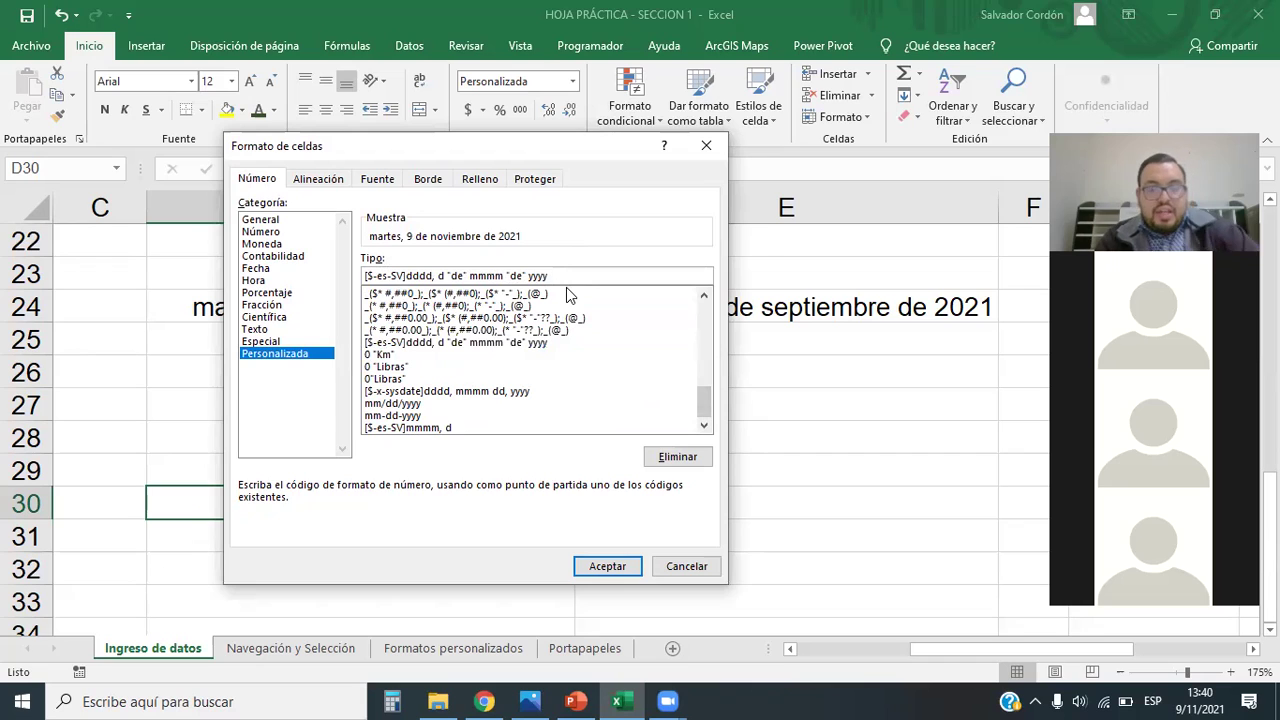
{"action": "type", "text": "hh:"}
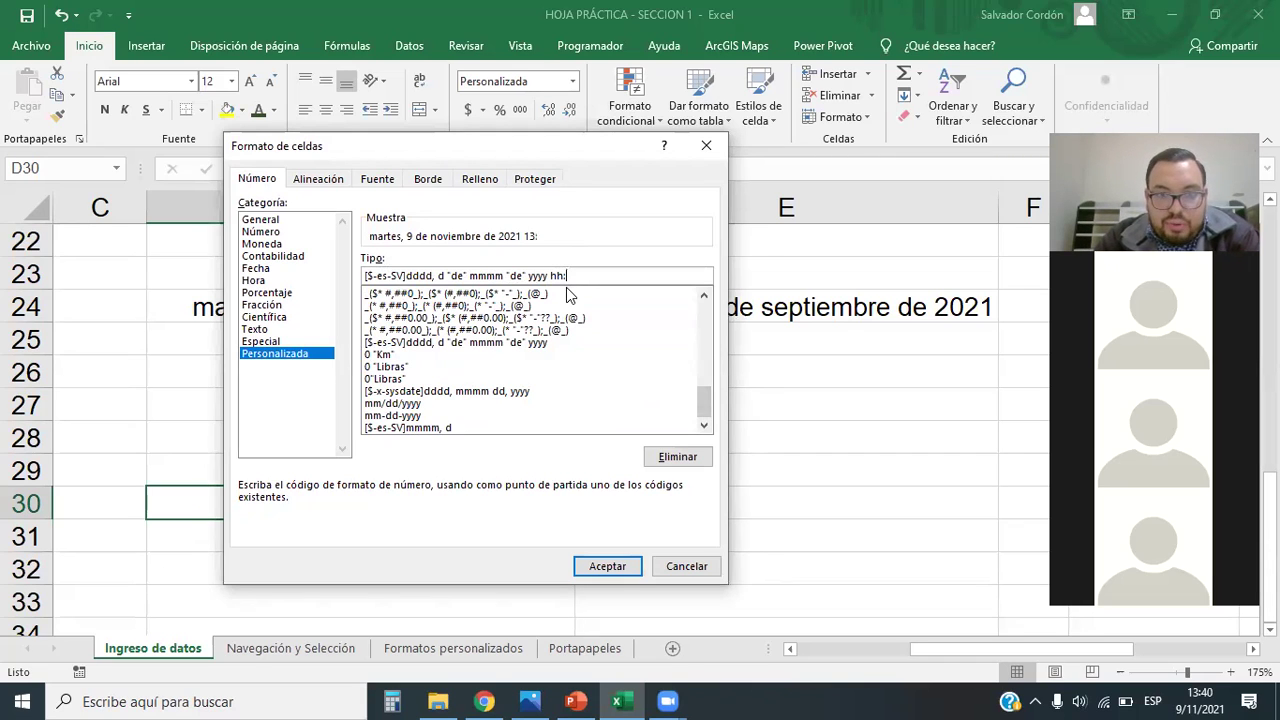
{"action": "type", "text": "mm"}
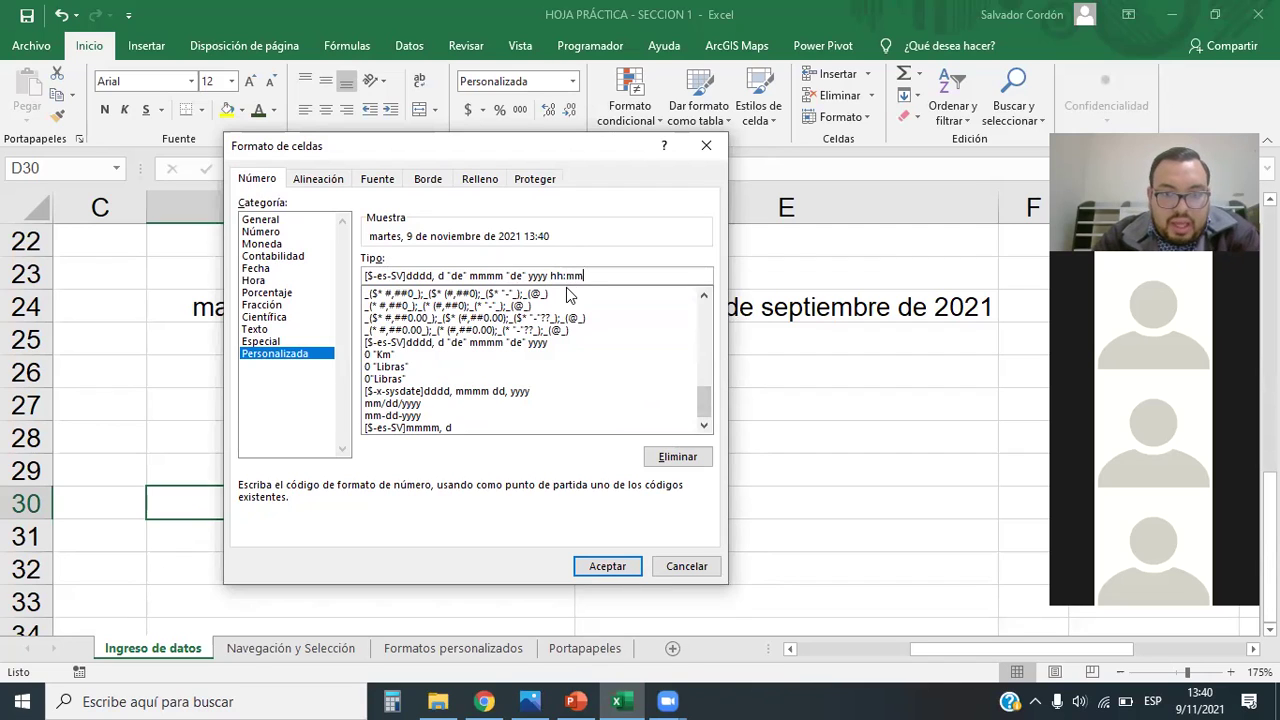
{"action": "type", "text": ":ss"}
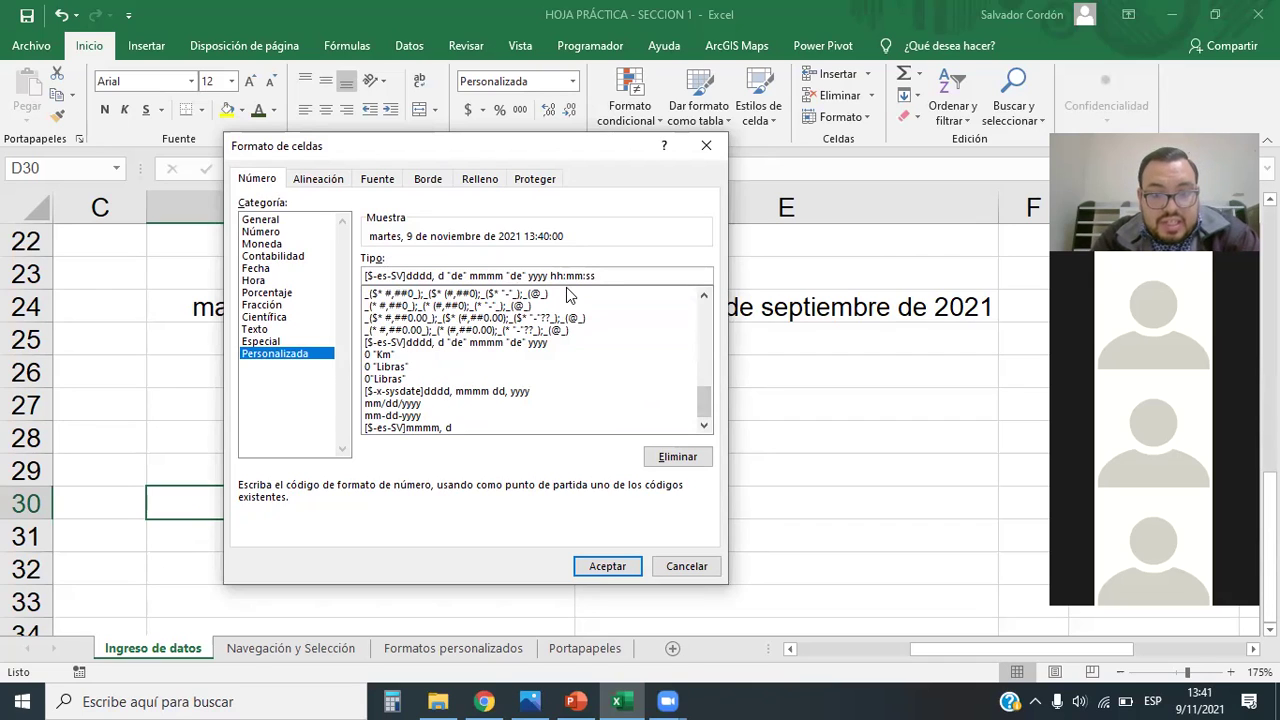
Step: Make the code end yyyy"; " hh:mm:ss AM/PM, apply it, and widen column D
{"action": "left_click", "coordinate": [549, 276]}
{"action": "key", "text": "BackSpace"}
{"action": "type", "text": ";"}
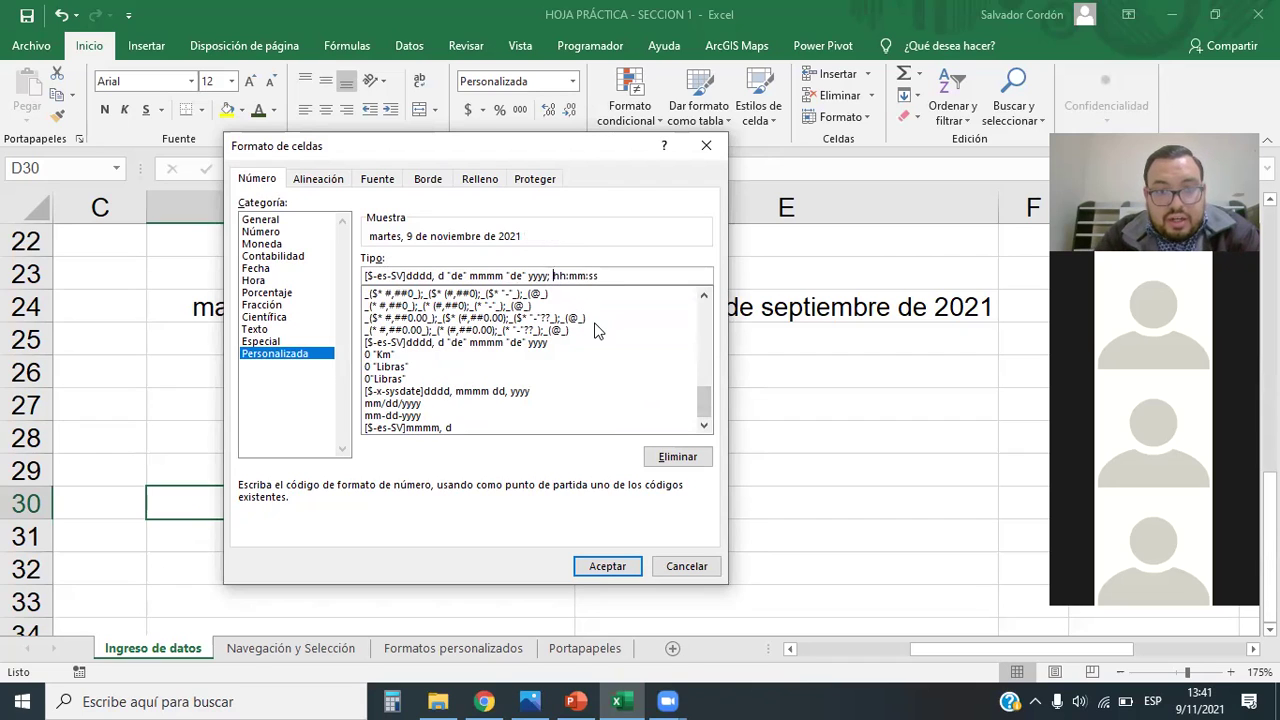
{"action": "key", "text": "BackSpace"}
{"action": "key", "text": "BackSpace"}
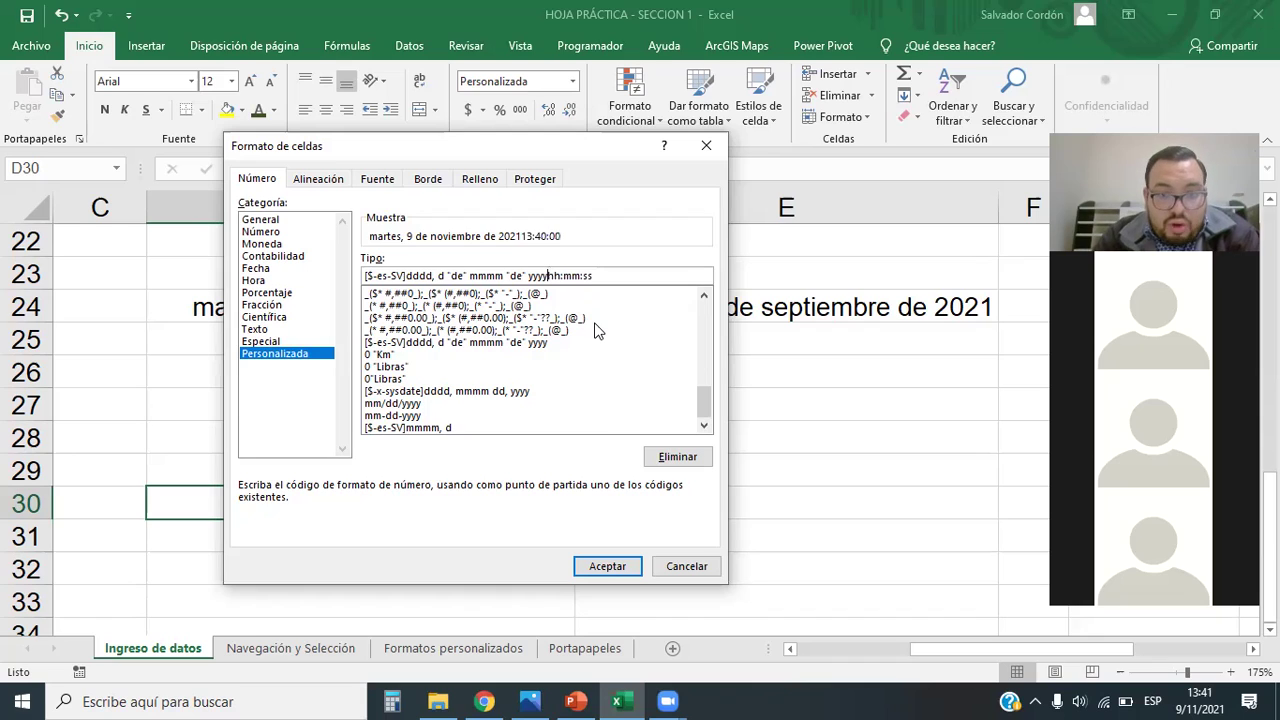
{"action": "type", "text": ","}
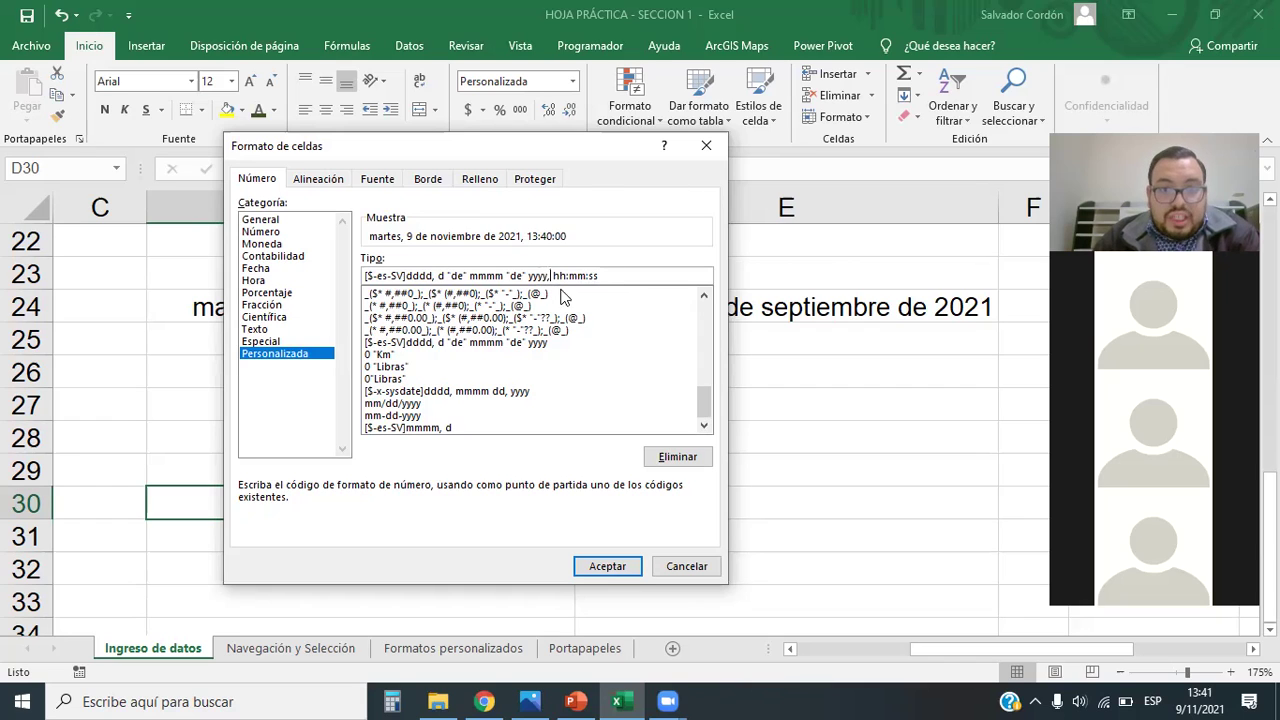
{"action": "key", "text": "BackSpace"}
{"action": "type", "text": "\""}
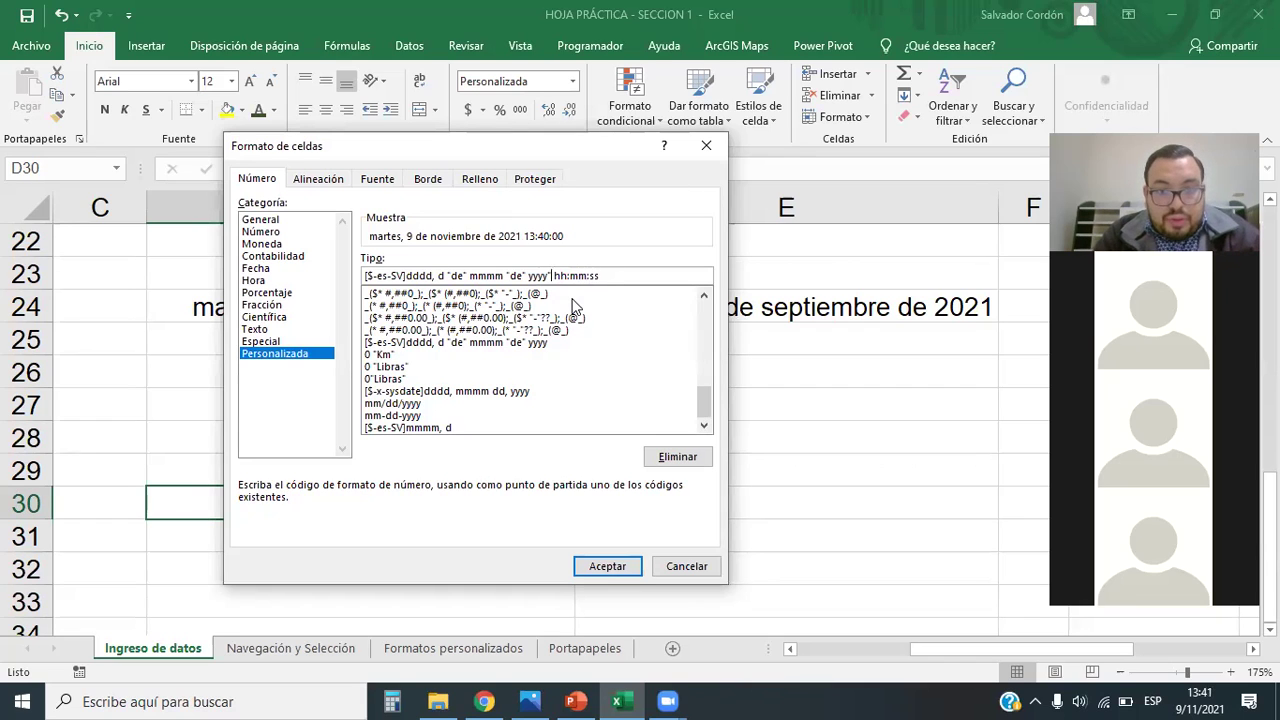
{"action": "type", "text": "; \""}
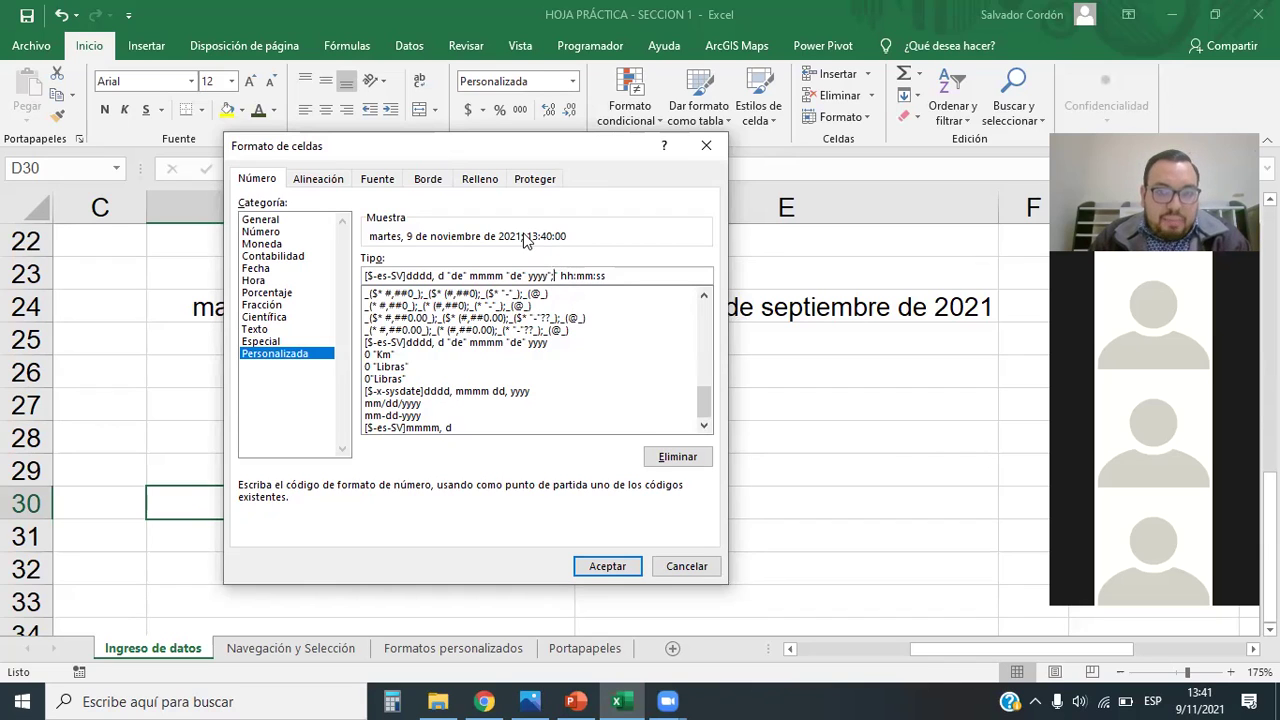
{"action": "left_click", "coordinate": [562, 276]}
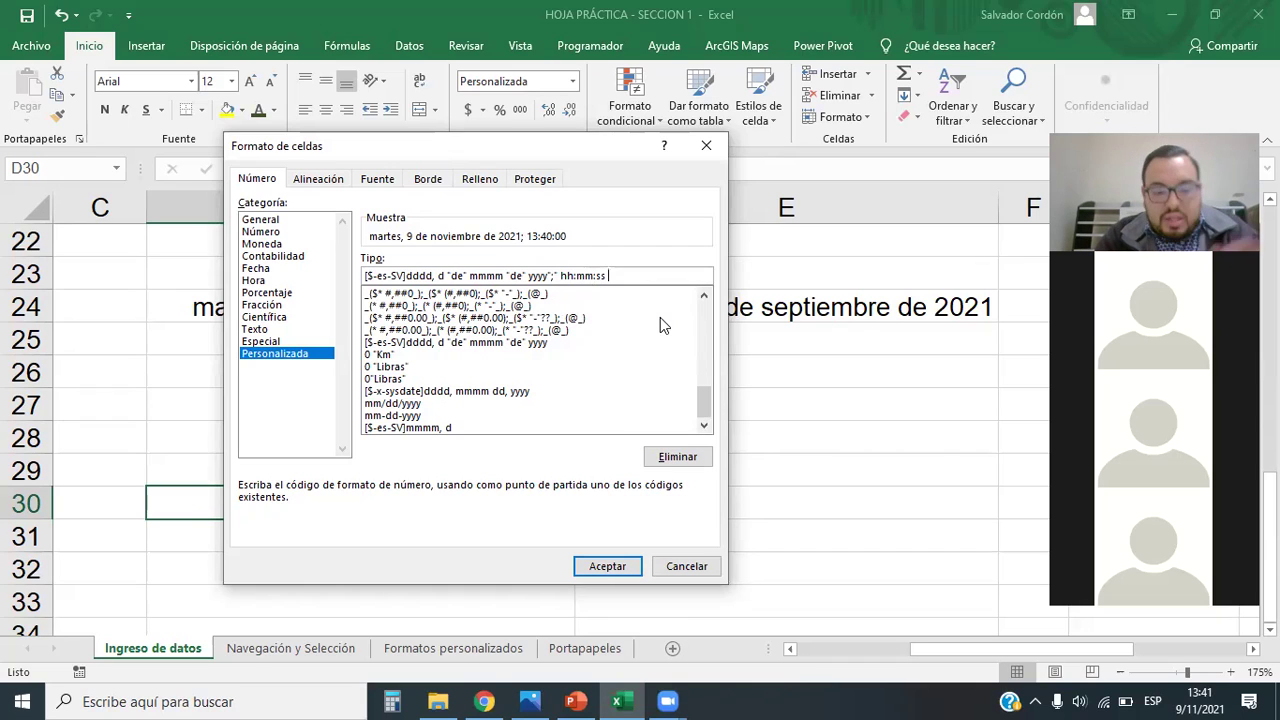
{"action": "type", "text": "AM"}
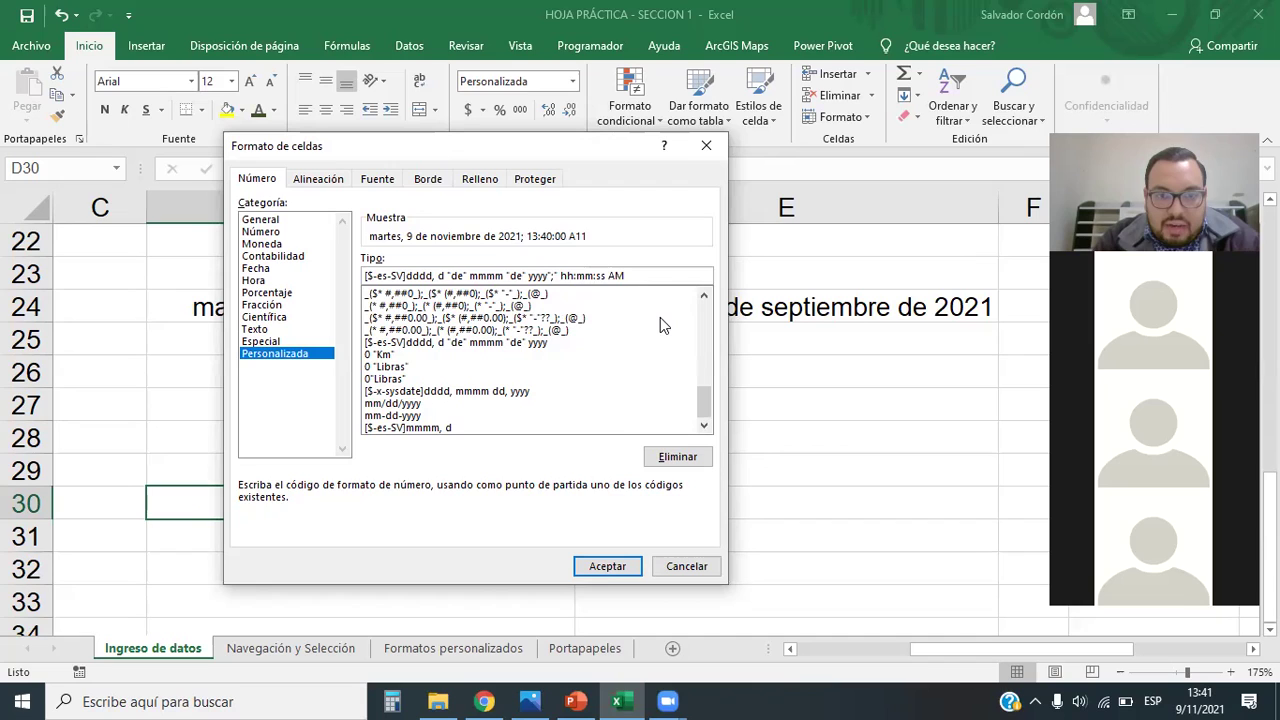
{"action": "type", "text": "/PM"}
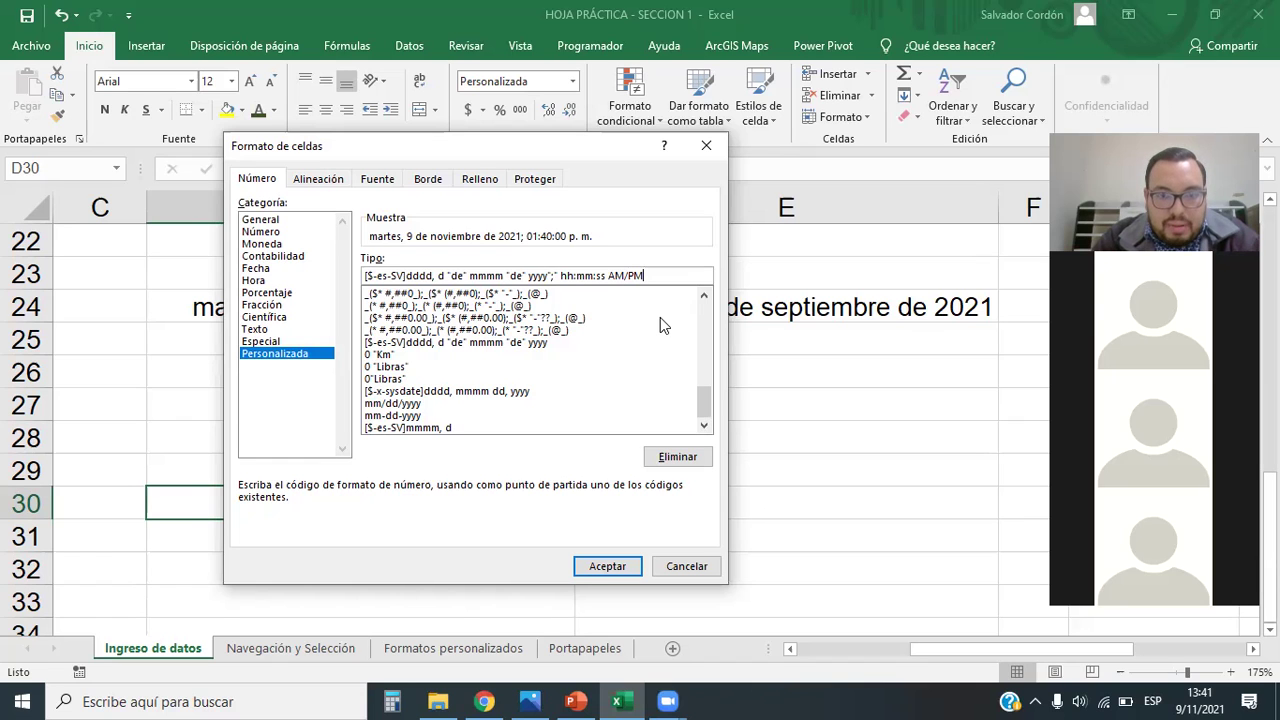
{"action": "left_click", "coordinate": [607, 566]}
{"action": "left_click_drag", "start_coordinate": [575, 207], "coordinate": [766, 206]}
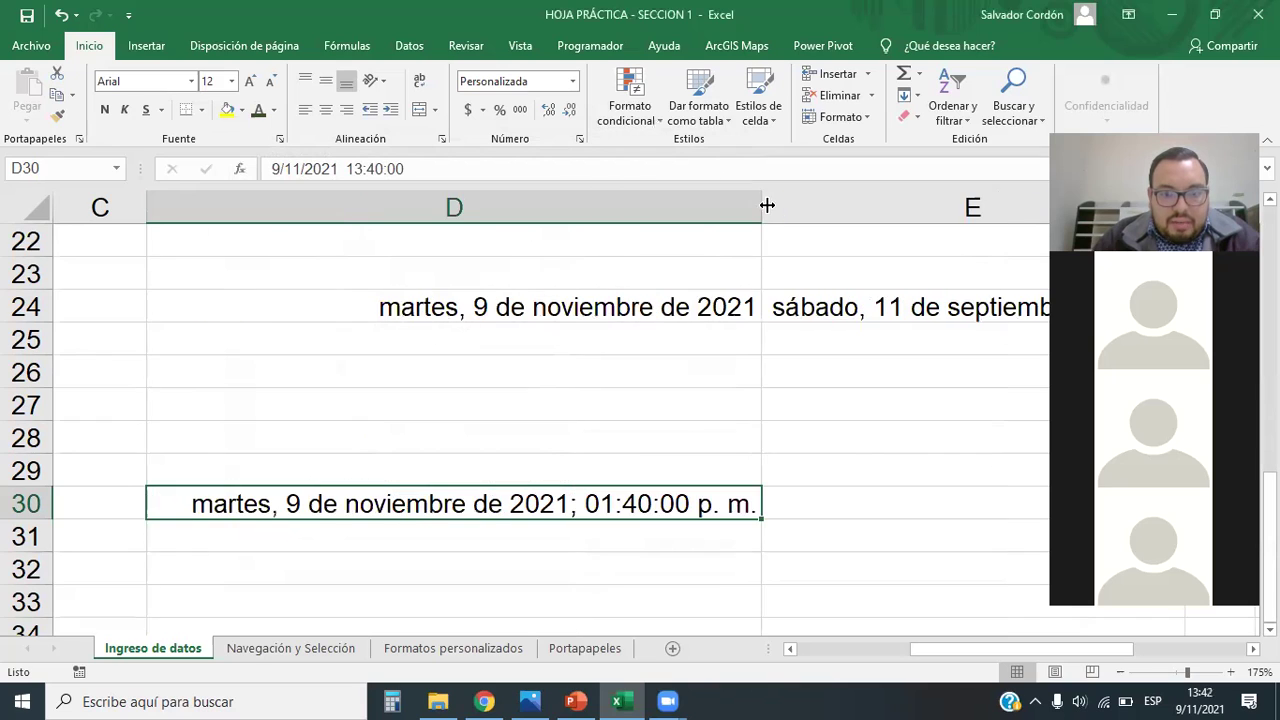
{"action": "left_click", "coordinate": [903, 540]}
{"action": "left_click", "coordinate": [520, 545]}
{"action": "key", "text": "Up"}
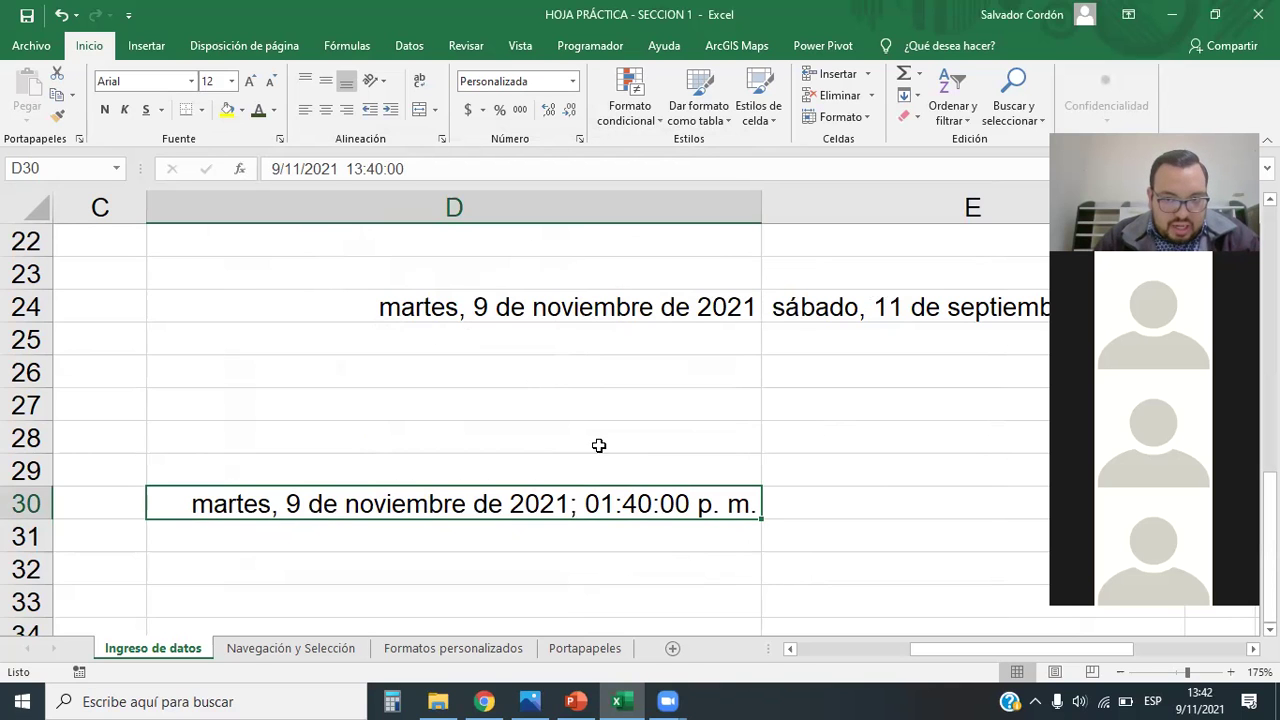
{"action": "scroll", "coordinate": [597, 443], "scroll_direction": "down", "scroll_amount": 1}
{"action": "scroll", "coordinate": [632, 440], "scroll_direction": "up", "scroll_amount": 1}
{"action": "scroll", "coordinate": [632, 445], "scroll_direction": "down", "scroll_amount": 1}
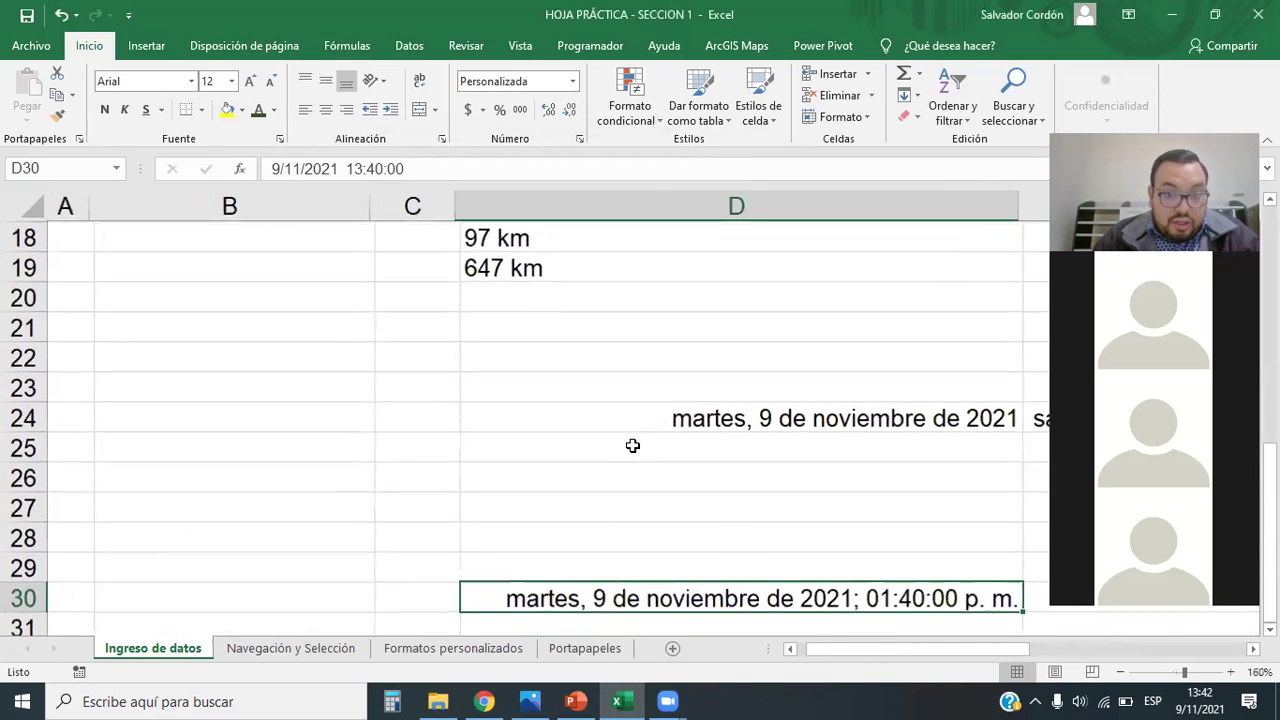
{"action": "left_click_drag", "start_coordinate": [1000, 650], "coordinate": [1165, 650]}
{"action": "scroll", "coordinate": [609, 426], "scroll_direction": "down", "scroll_amount": 2}
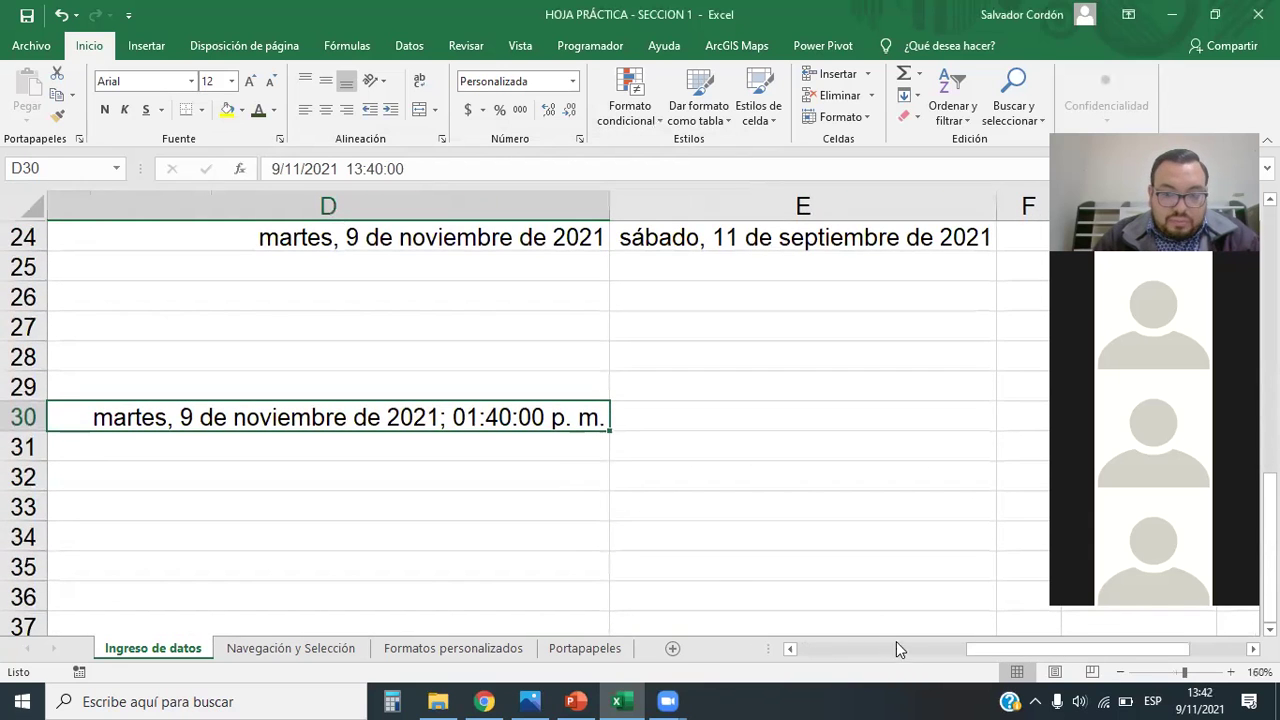
{"action": "left_click_drag", "start_coordinate": [1000, 650], "coordinate": [982, 649]}
{"action": "scroll", "coordinate": [488, 453], "scroll_direction": "down", "scroll_amount": 1}
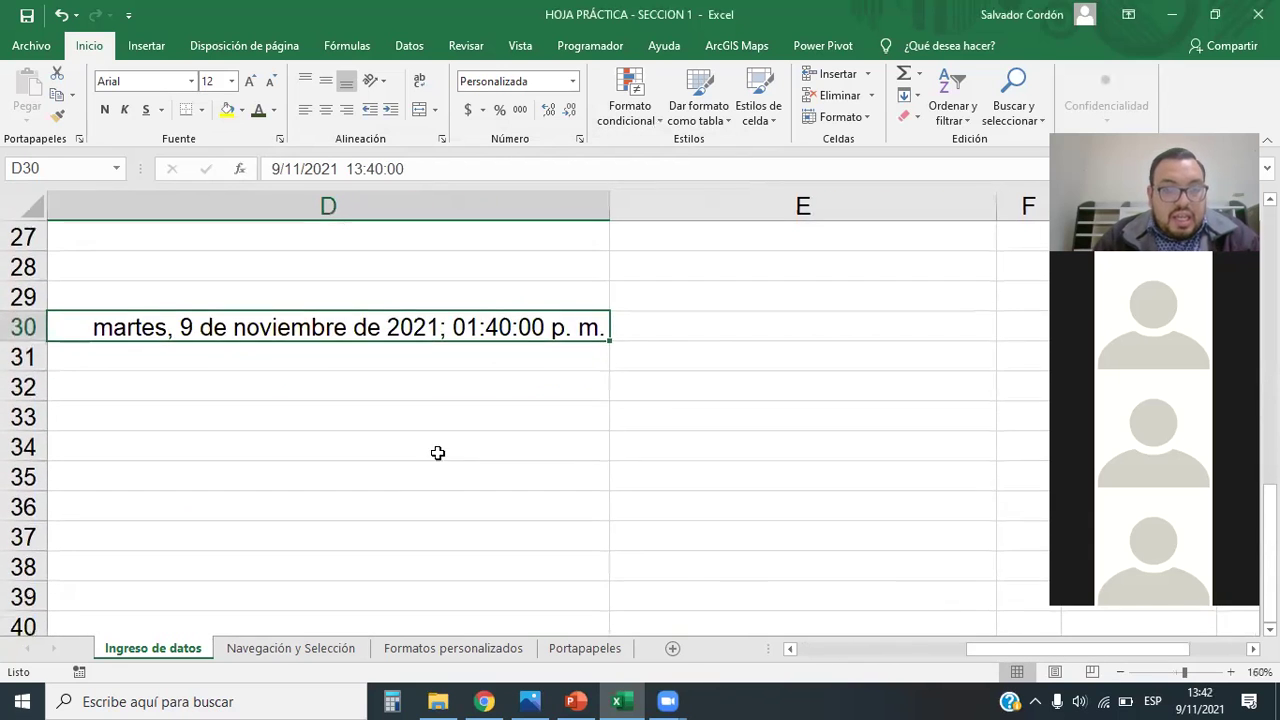
{"action": "left_click", "coordinate": [437, 451]}
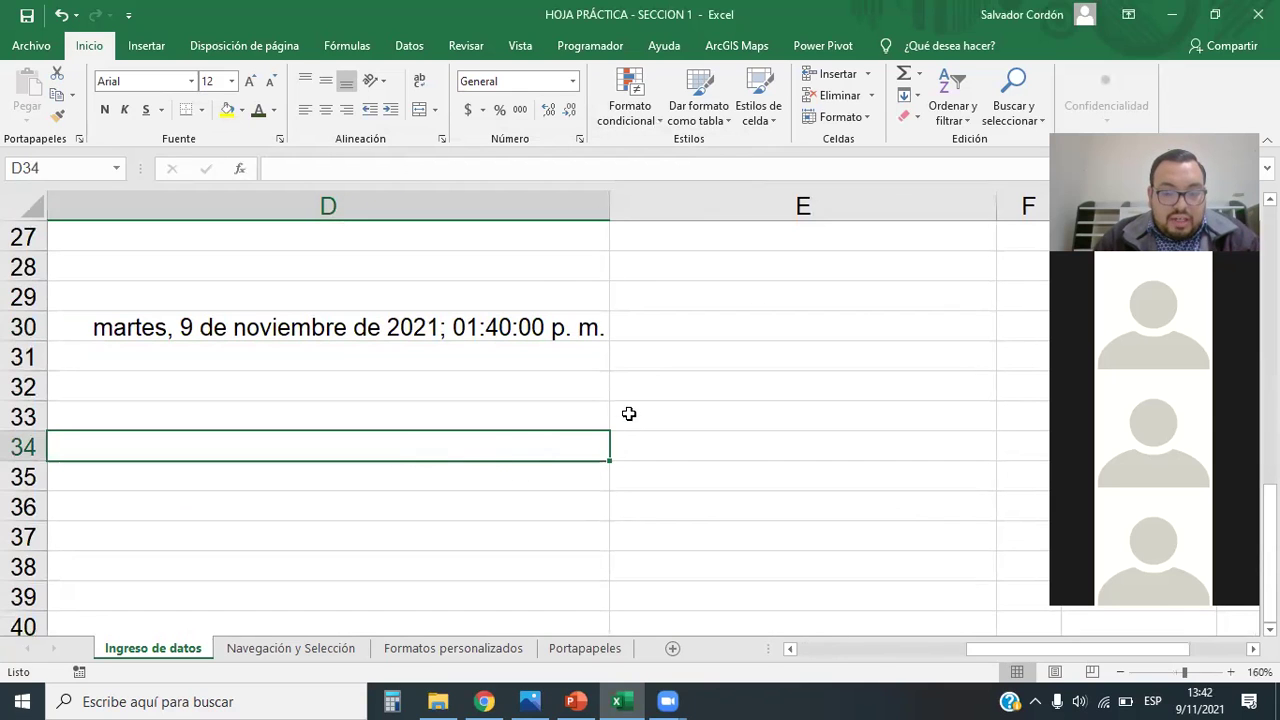
{"action": "scroll", "coordinate": [560, 470], "scroll_direction": "down", "scroll_amount": 3}
{"action": "left_click_drag", "start_coordinate": [1018, 653], "coordinate": [1097, 652]}
{"action": "left_click", "coordinate": [557, 320]}
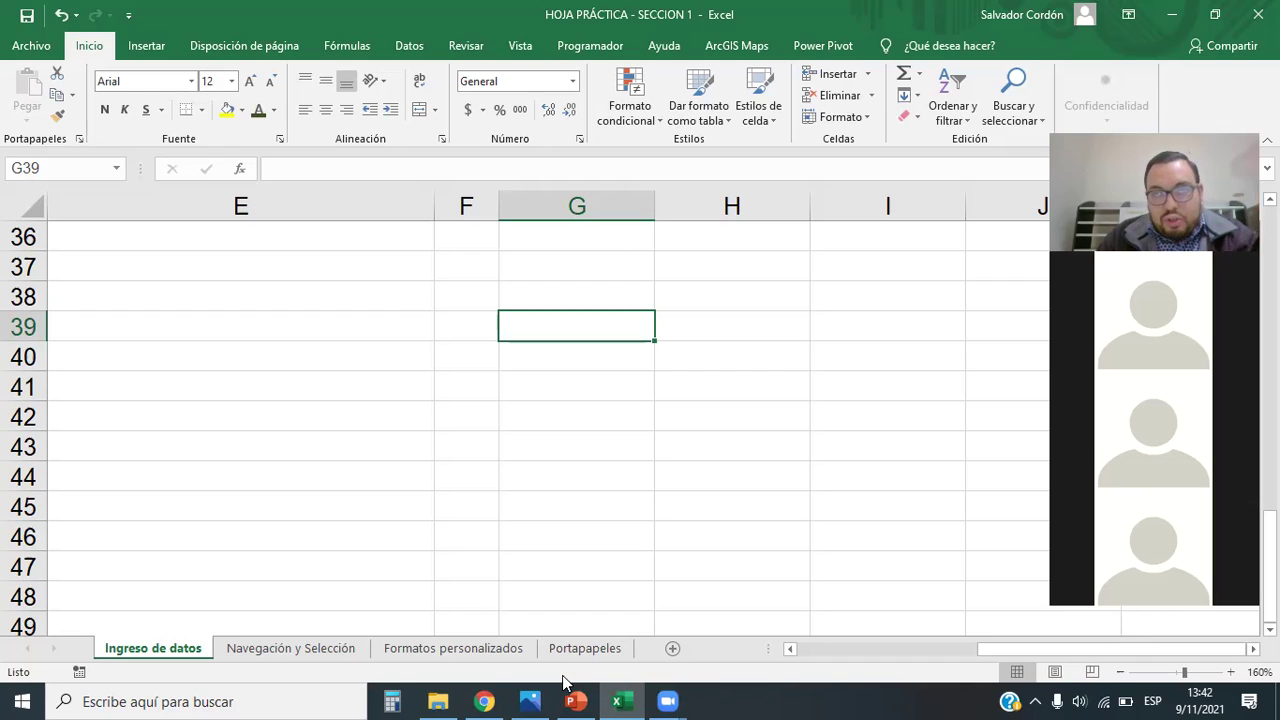
Step: Enter -25 in G39 and 25 in G40
{"action": "type", "text": "-"}
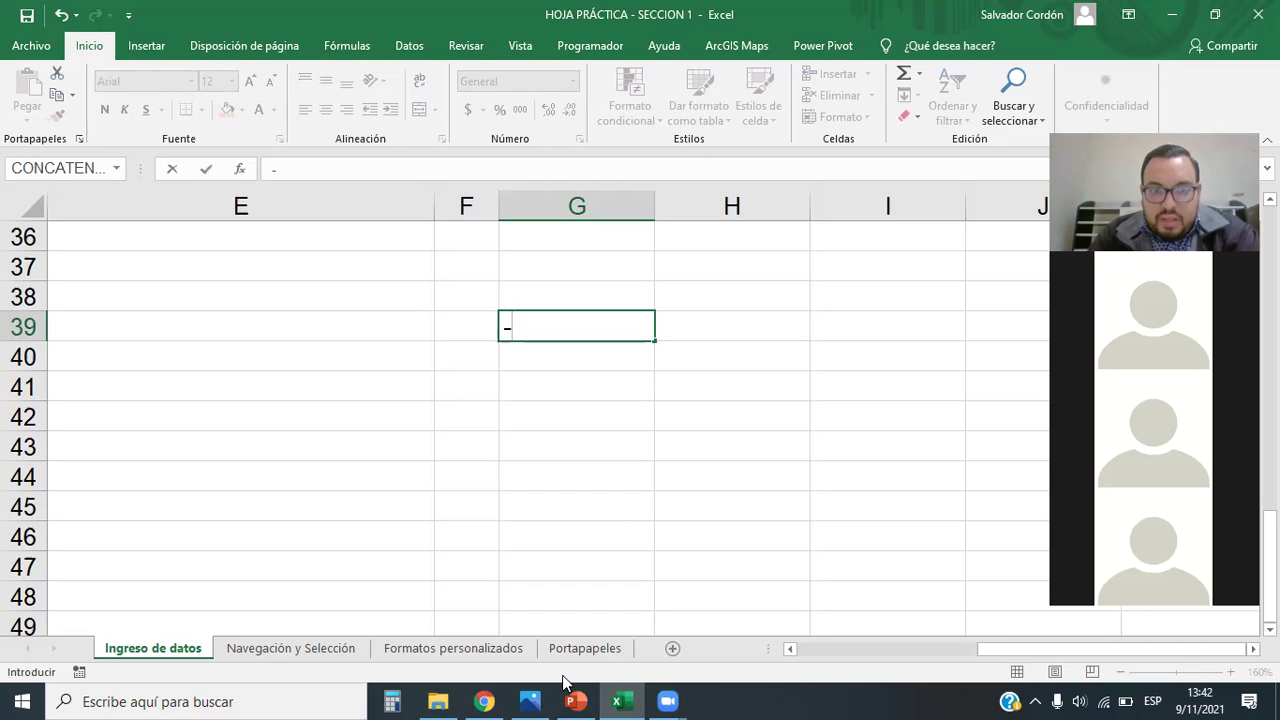
{"action": "type", "text": "25"}
{"action": "key", "text": "Return"}
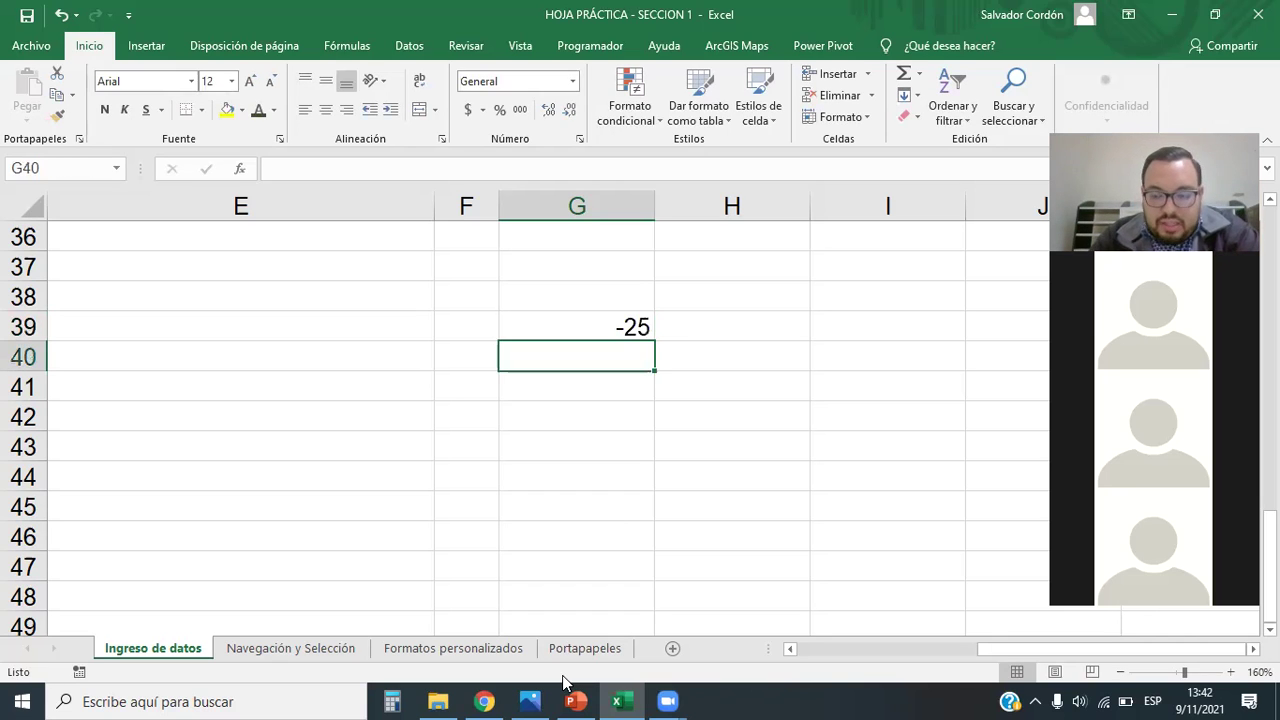
{"action": "type", "text": "25"}
{"action": "key", "text": "Return"}
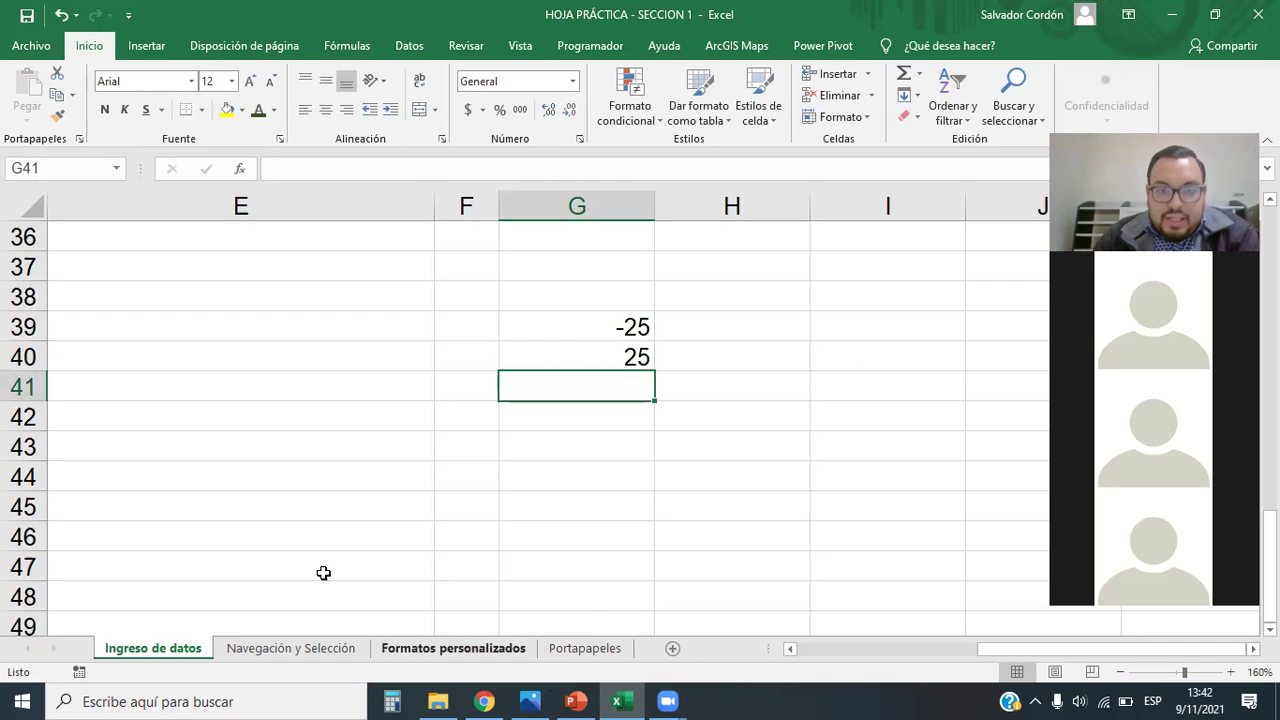
Step: Select the two values in G39:G40
{"action": "left_click_drag", "start_coordinate": [580, 334], "coordinate": [657, 363]}
{"action": "left_click", "coordinate": [666, 472]}
{"action": "left_click", "coordinate": [908, 394]}
{"action": "left_click_drag", "start_coordinate": [623, 306], "coordinate": [636, 360]}
{"action": "left_click", "coordinate": [757, 432]}
{"action": "left_click", "coordinate": [628, 336]}
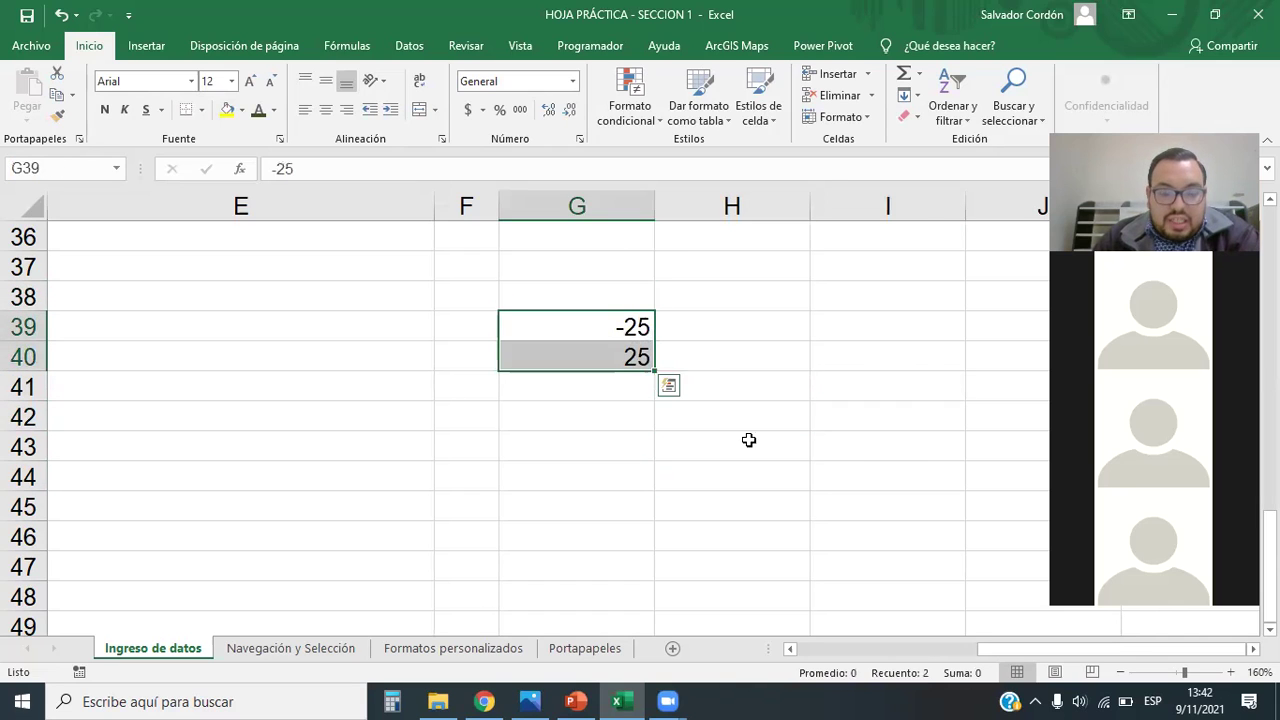
{"action": "left_click", "coordinate": [760, 477]}
{"action": "left_click", "coordinate": [627, 327]}
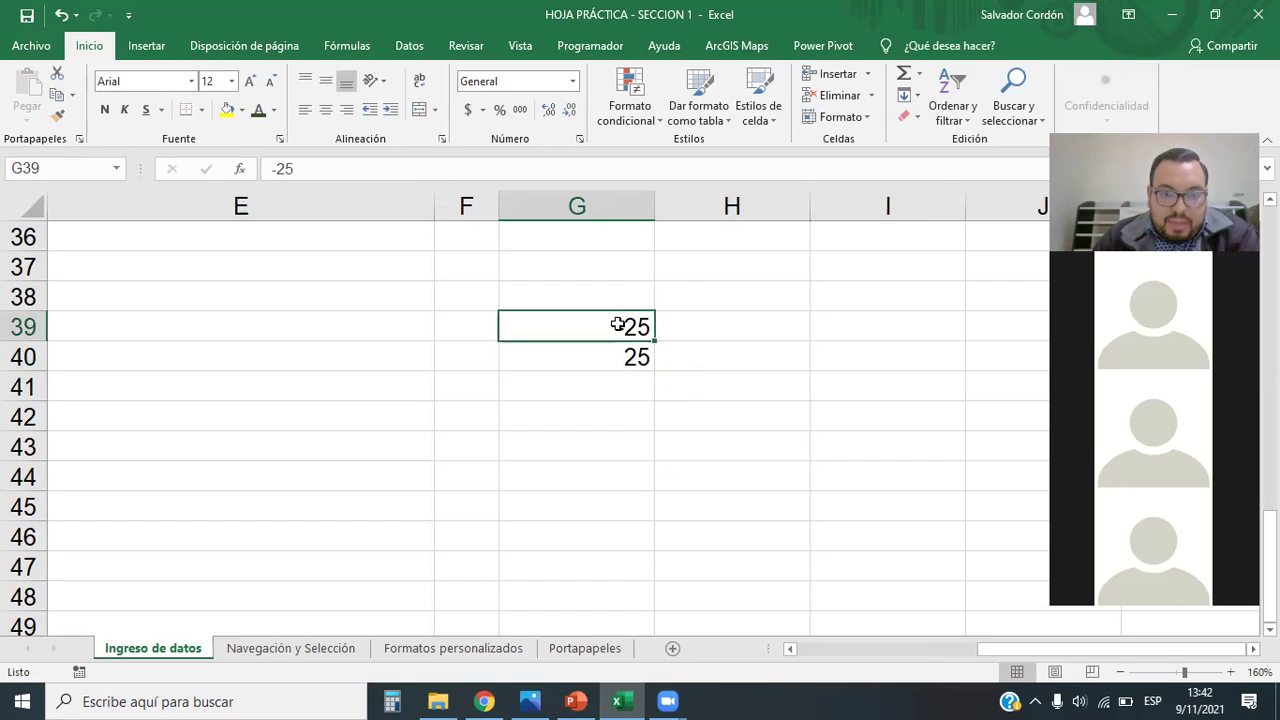
{"action": "left_click", "coordinate": [604, 440]}
{"action": "left_click_drag", "start_coordinate": [607, 335], "coordinate": [615, 360]}
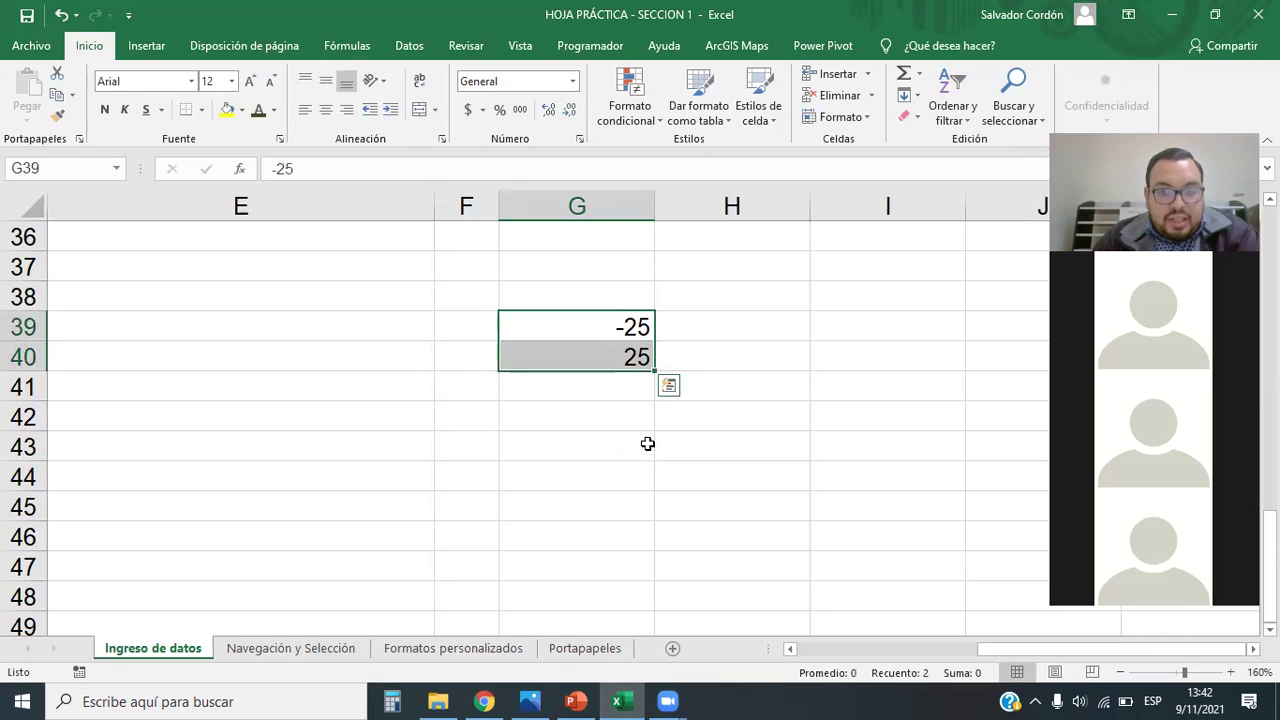
Step: Compare the Moneda negative-number display options for G39:G40
{"action": "left_click", "coordinate": [573, 84]}
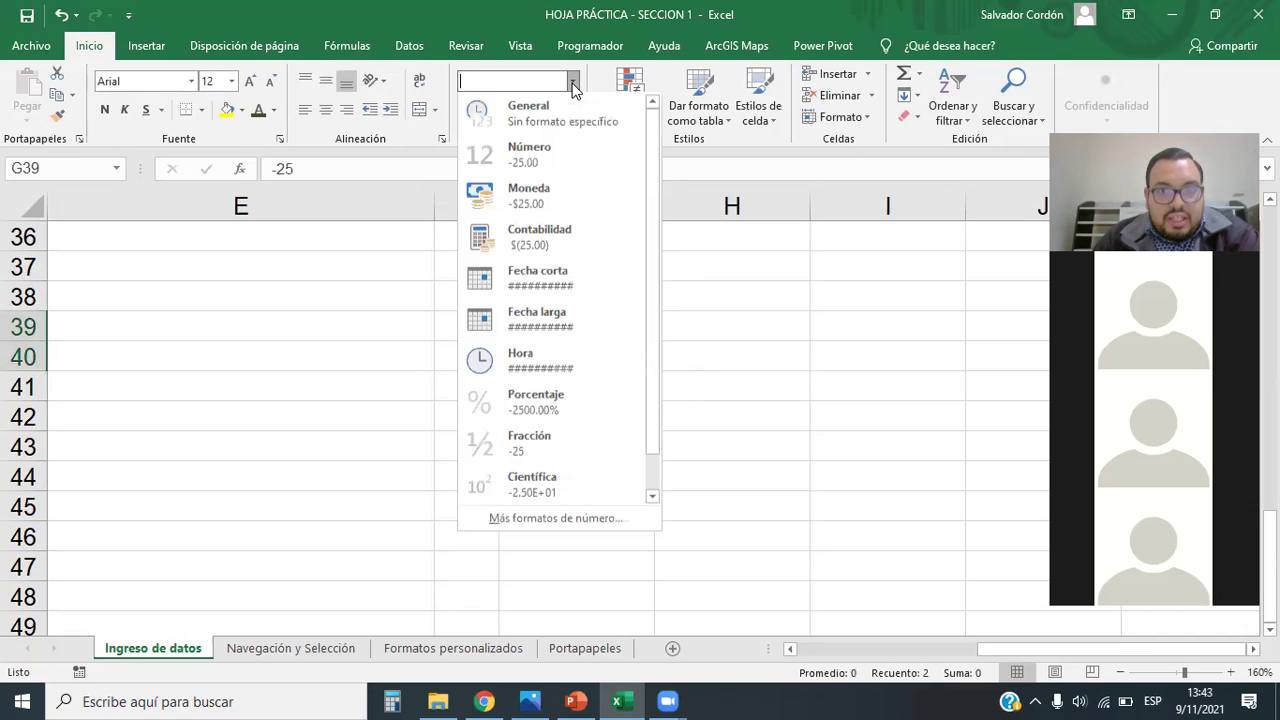
{"action": "left_click", "coordinate": [541, 520]}
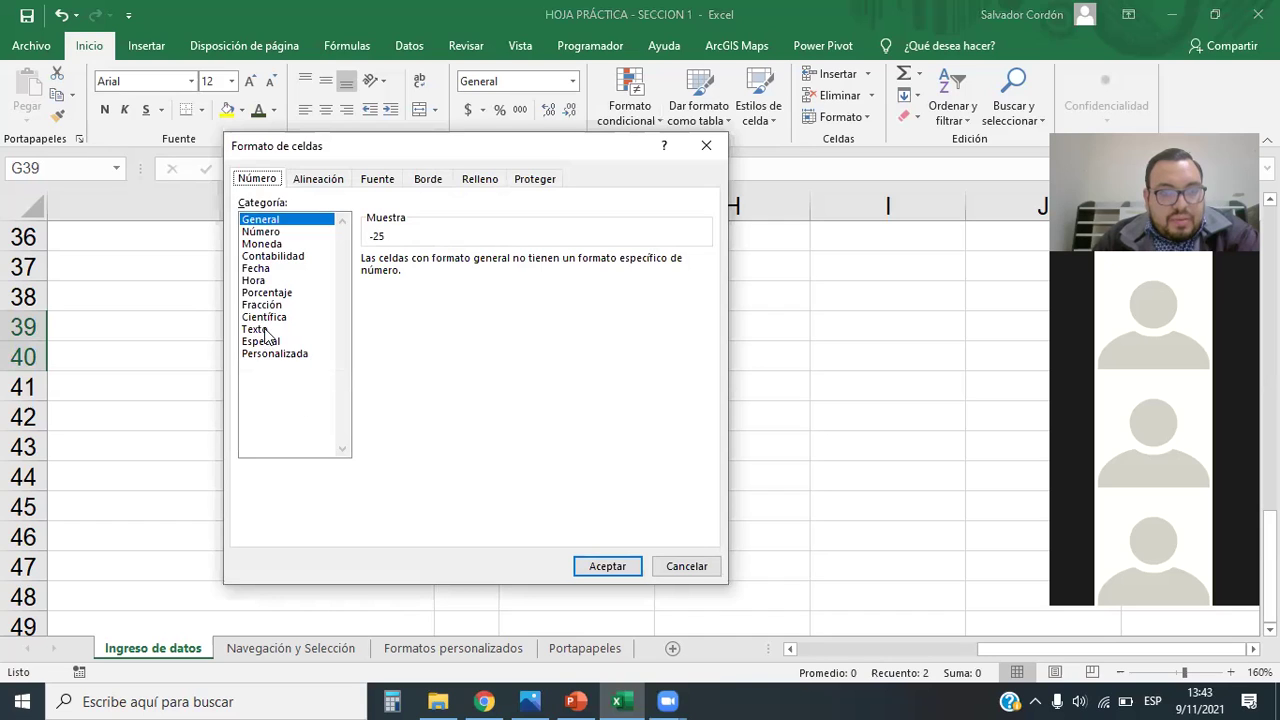
{"action": "left_click", "coordinate": [265, 244]}
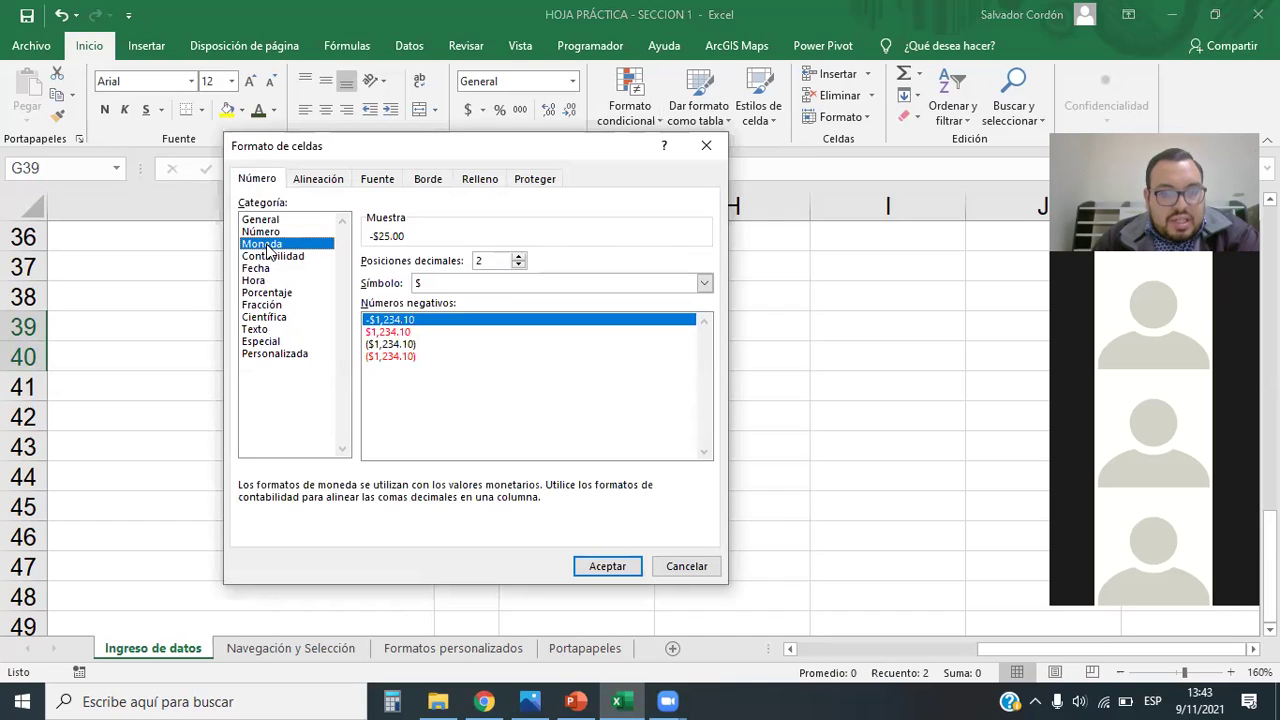
{"action": "left_click", "coordinate": [392, 333]}
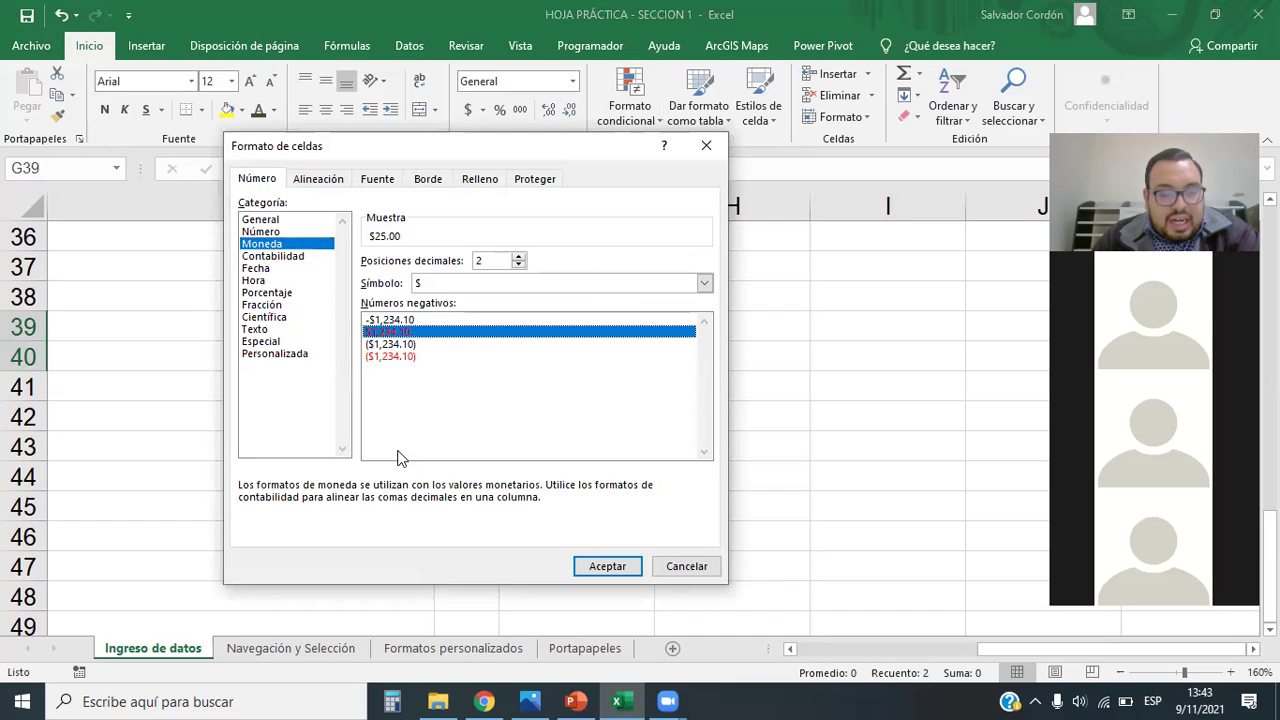
{"action": "left_click", "coordinate": [396, 357]}
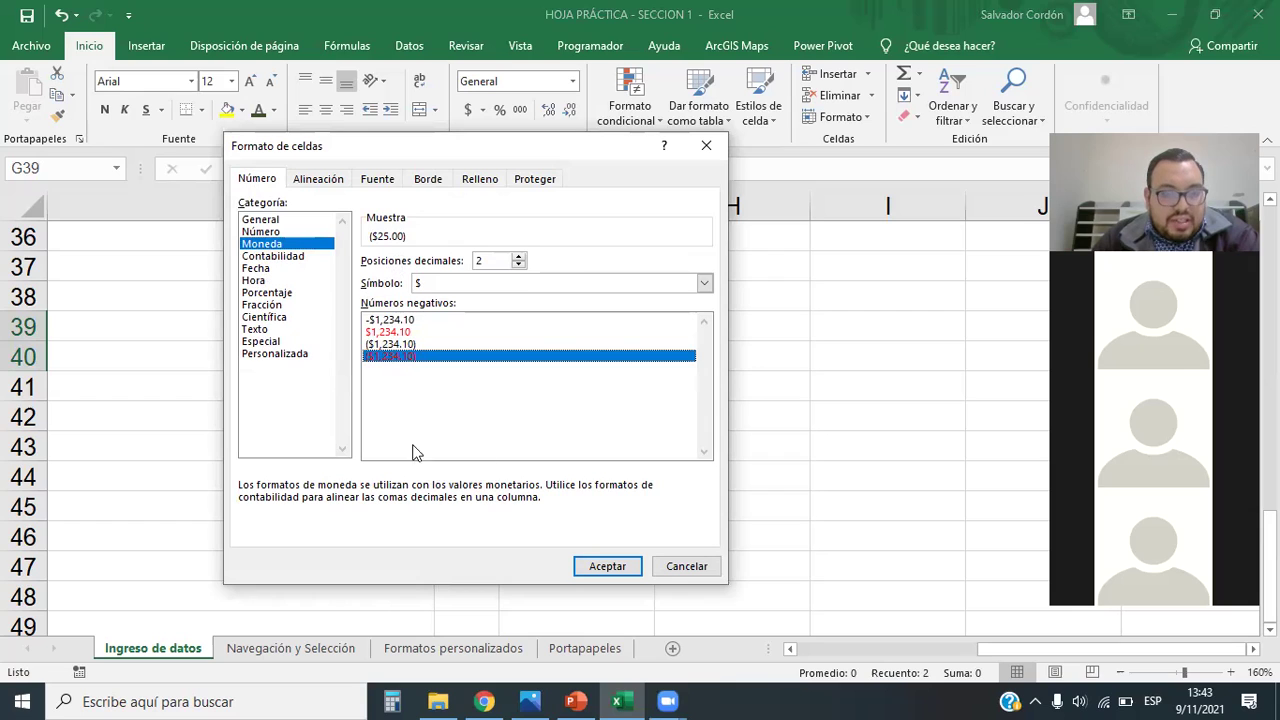
Step: Apply the custom code #,##0_);[Rojo](#,##0) to G39:G40, showing -25 as red (25)
{"action": "left_click", "coordinate": [272, 356]}
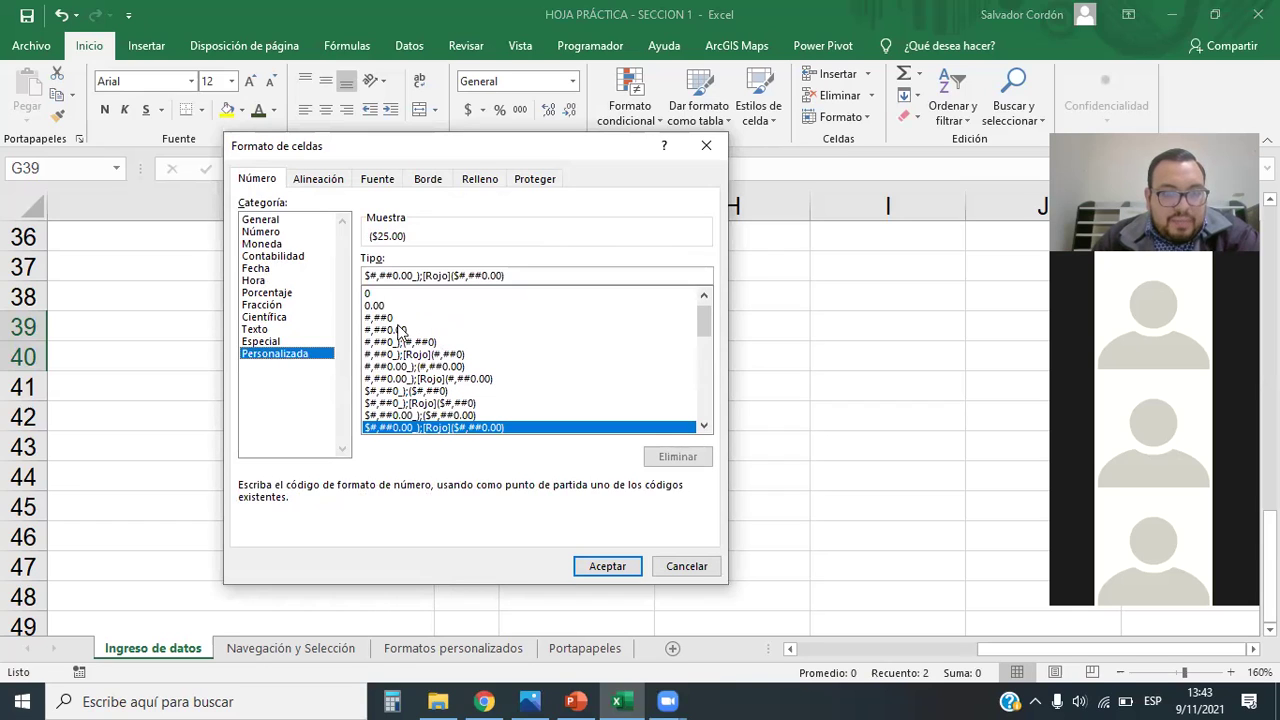
{"action": "left_click", "coordinate": [385, 355]}
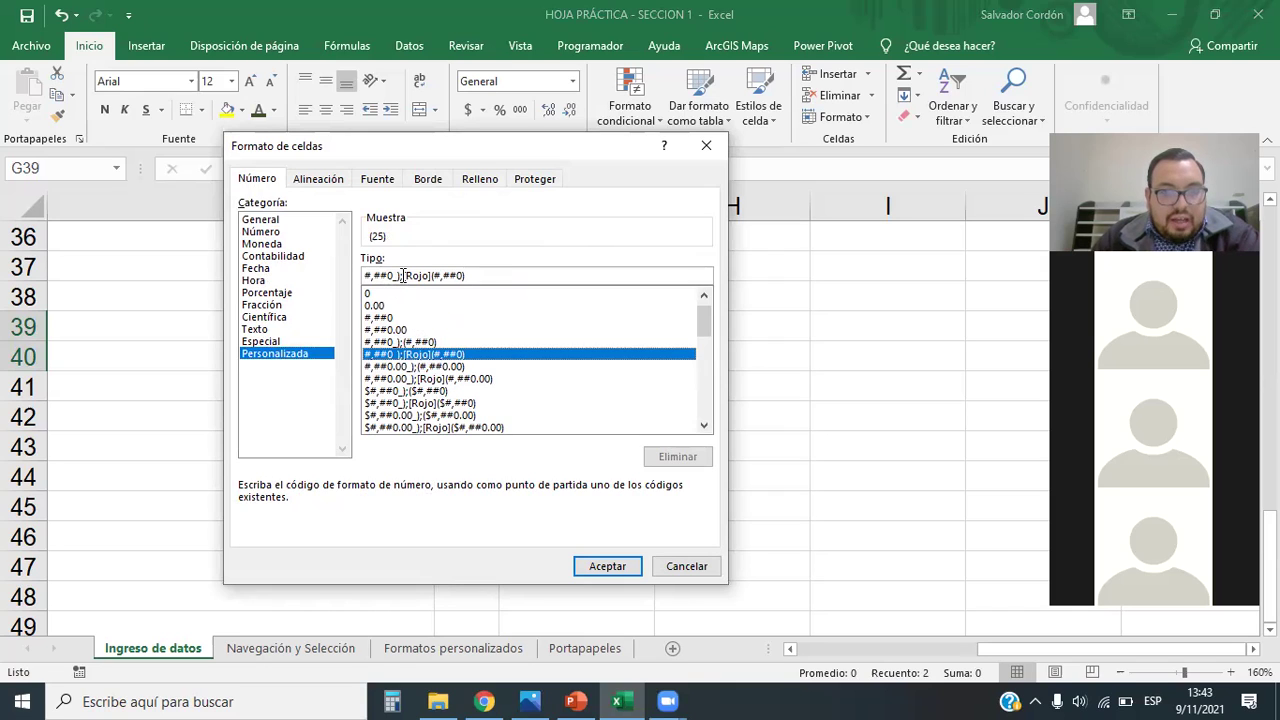
{"action": "left_click", "coordinate": [372, 317]}
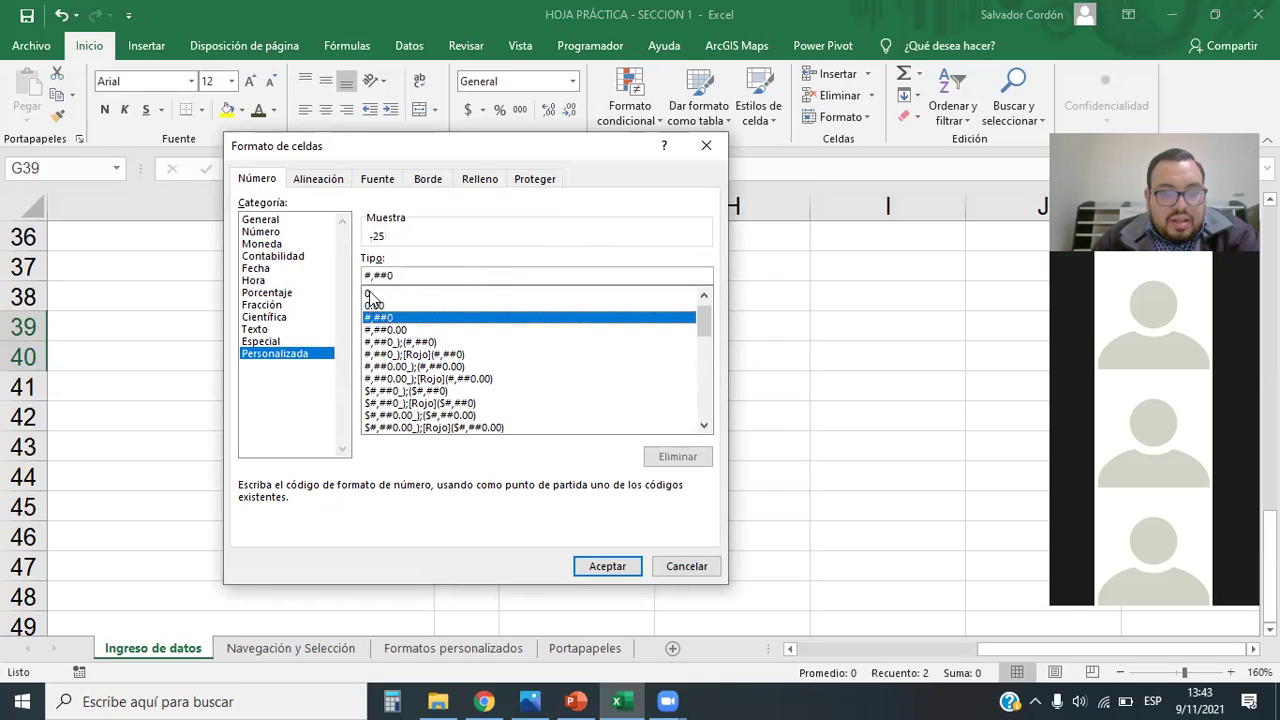
{"action": "left_click", "coordinate": [406, 354]}
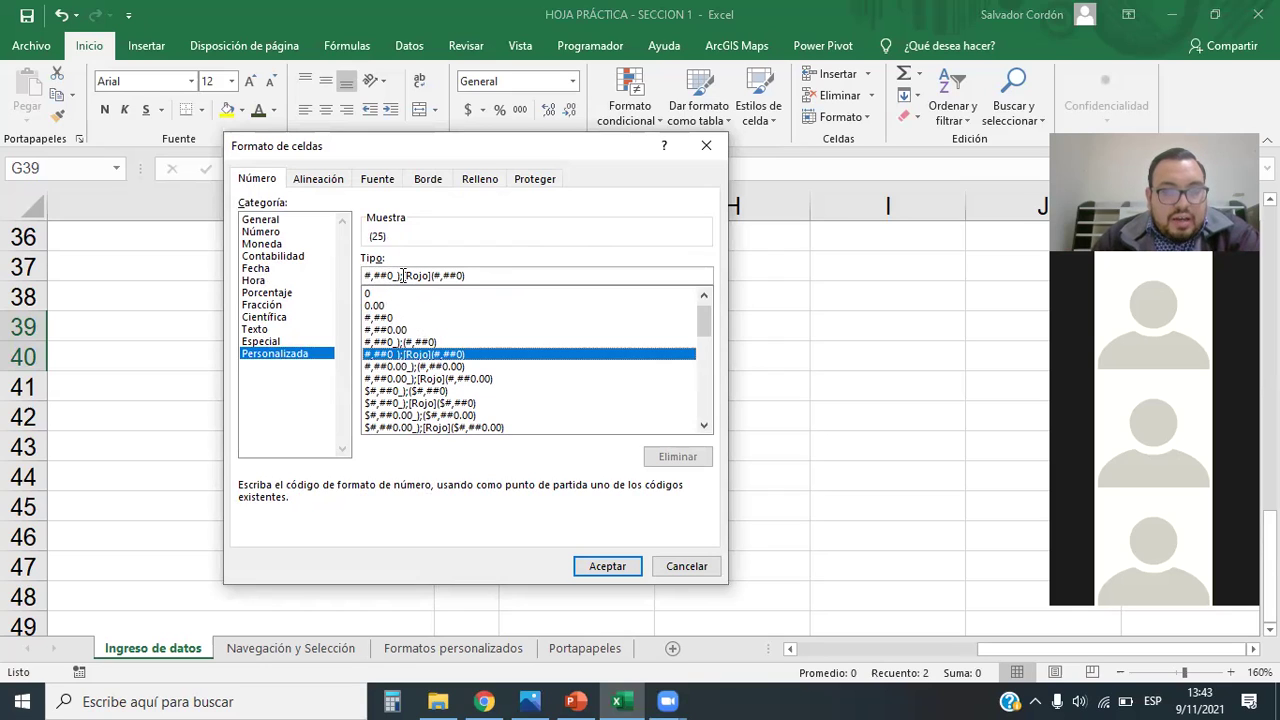
{"action": "left_click_drag", "start_coordinate": [481, 276], "coordinate": [338, 276]}
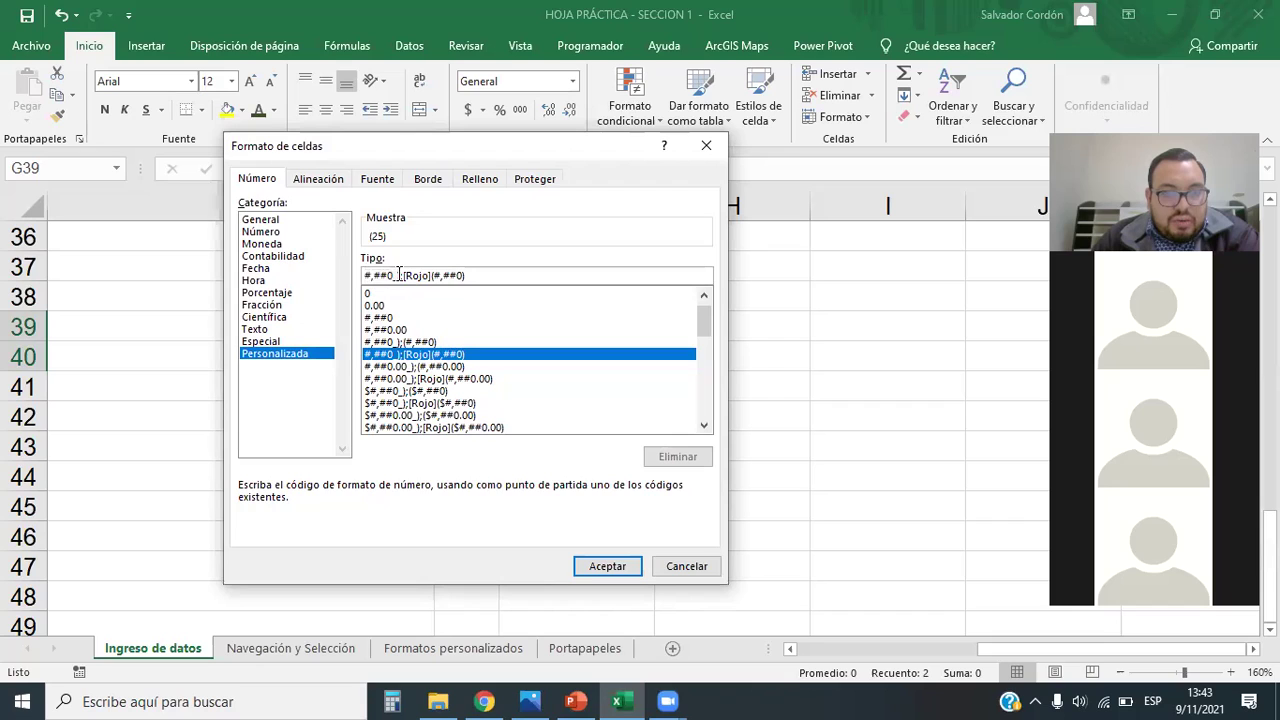
{"action": "left_click_drag", "start_coordinate": [400, 276], "coordinate": [491, 277]}
{"action": "left_click", "coordinate": [489, 276]}
{"action": "left_click", "coordinate": [405, 276]}
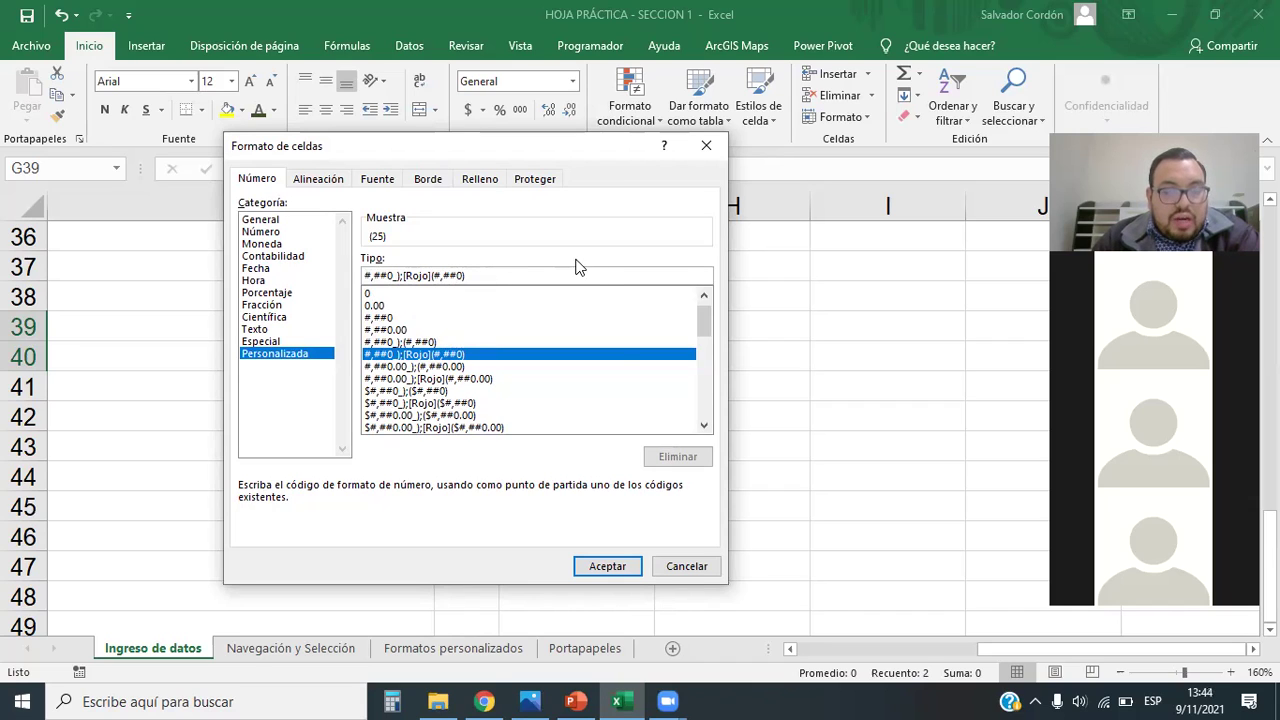
{"action": "left_click", "coordinate": [607, 566]}
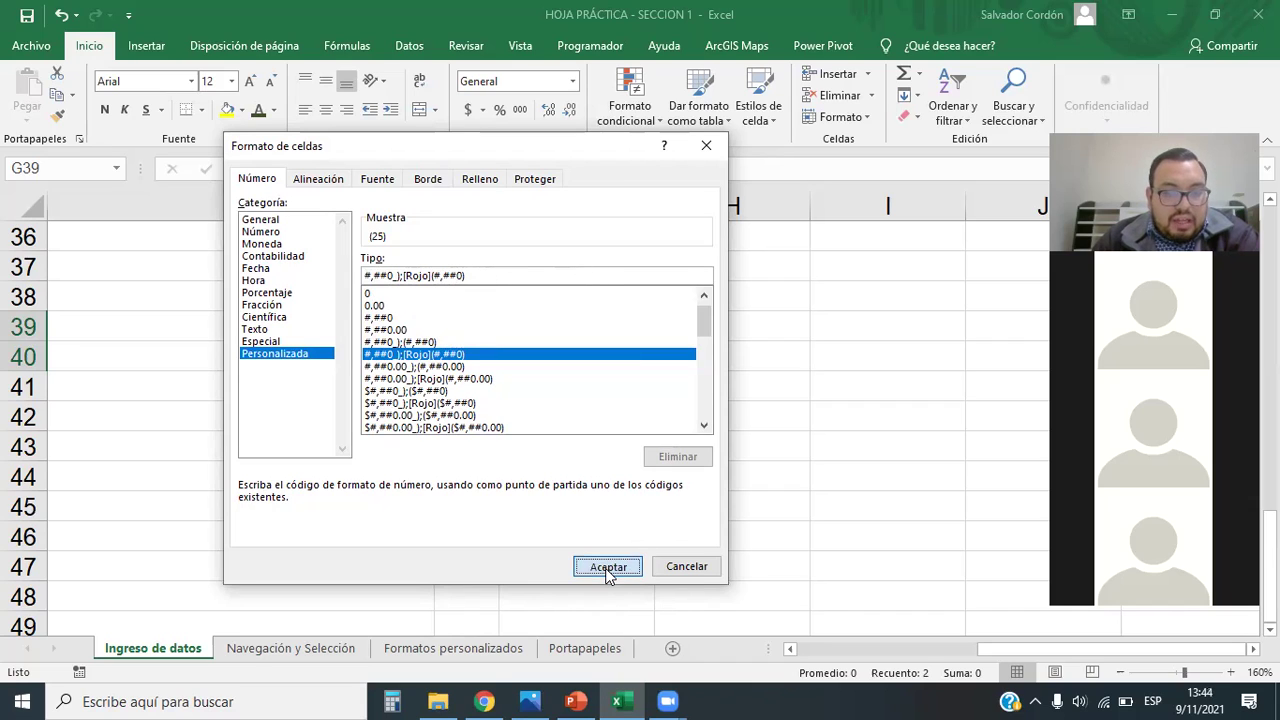
{"action": "left_click", "coordinate": [611, 443]}
{"action": "left_click", "coordinate": [636, 356]}
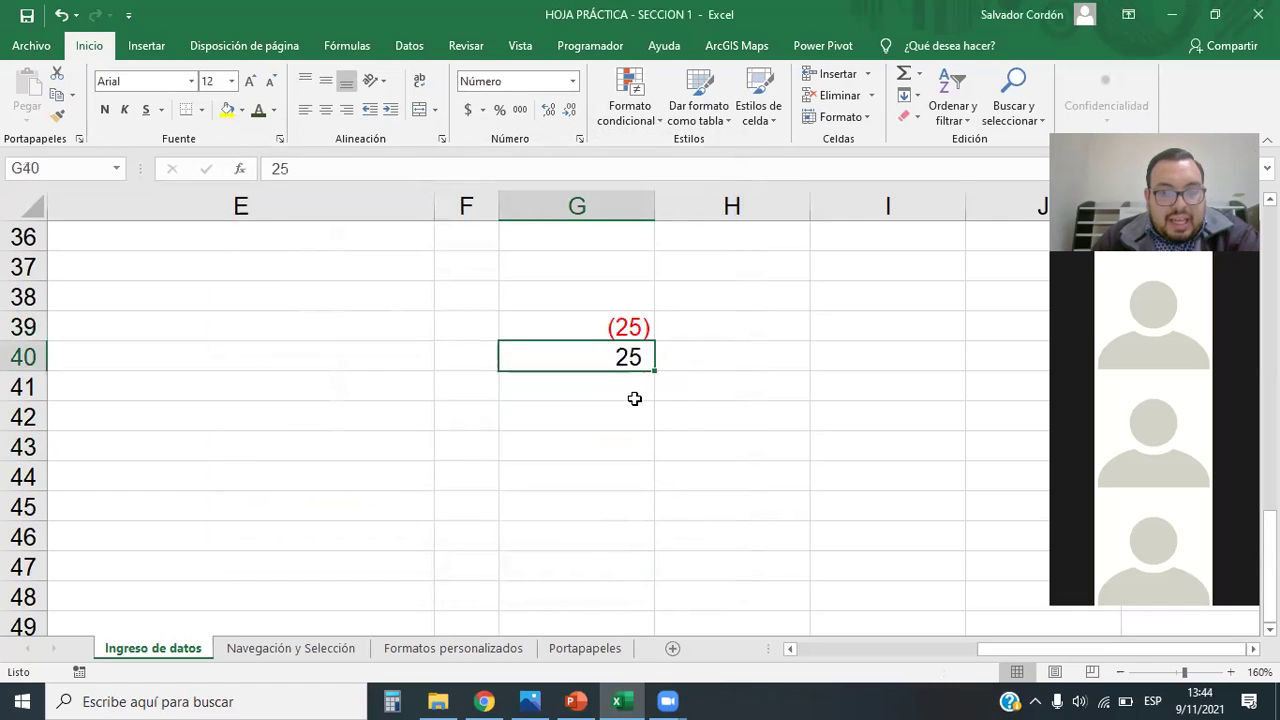
{"action": "left_click", "coordinate": [636, 326]}
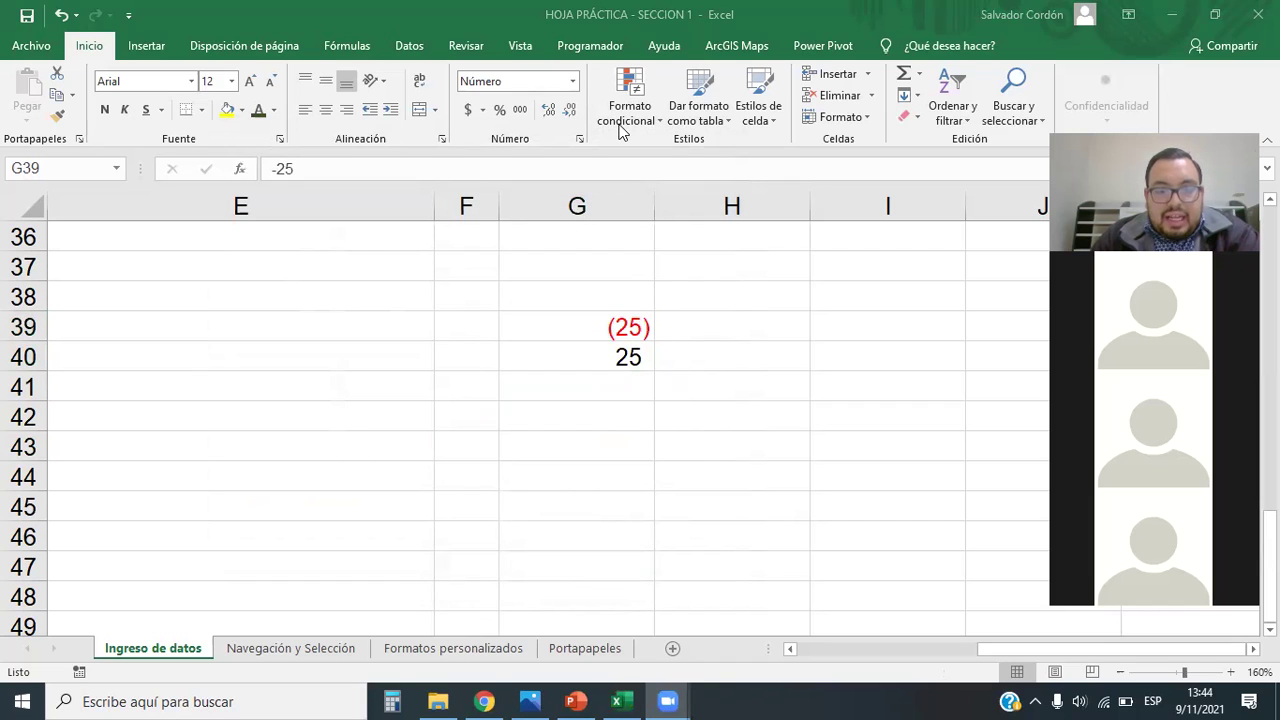
{"action": "left_click_drag", "start_coordinate": [638, 238], "coordinate": [631, 466]}
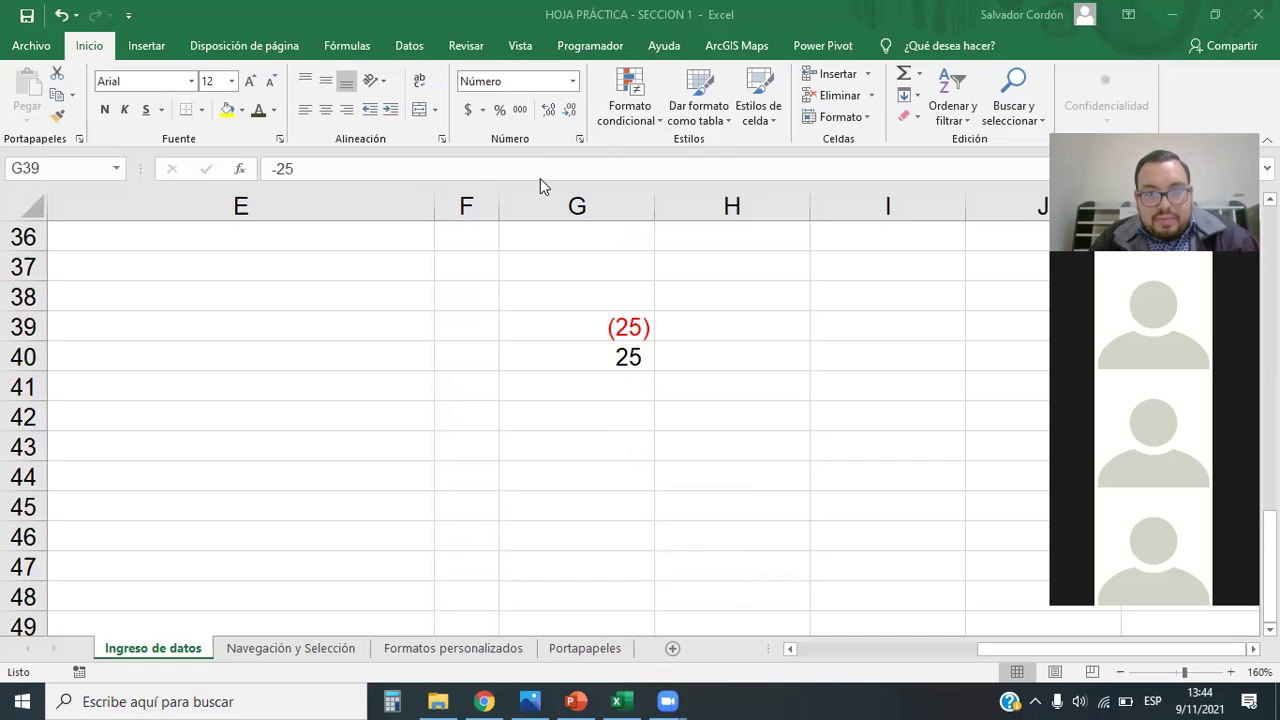
{"action": "left_click_drag", "start_coordinate": [633, 298], "coordinate": [636, 438]}
{"action": "left_click_drag", "start_coordinate": [619, 299], "coordinate": [623, 487]}
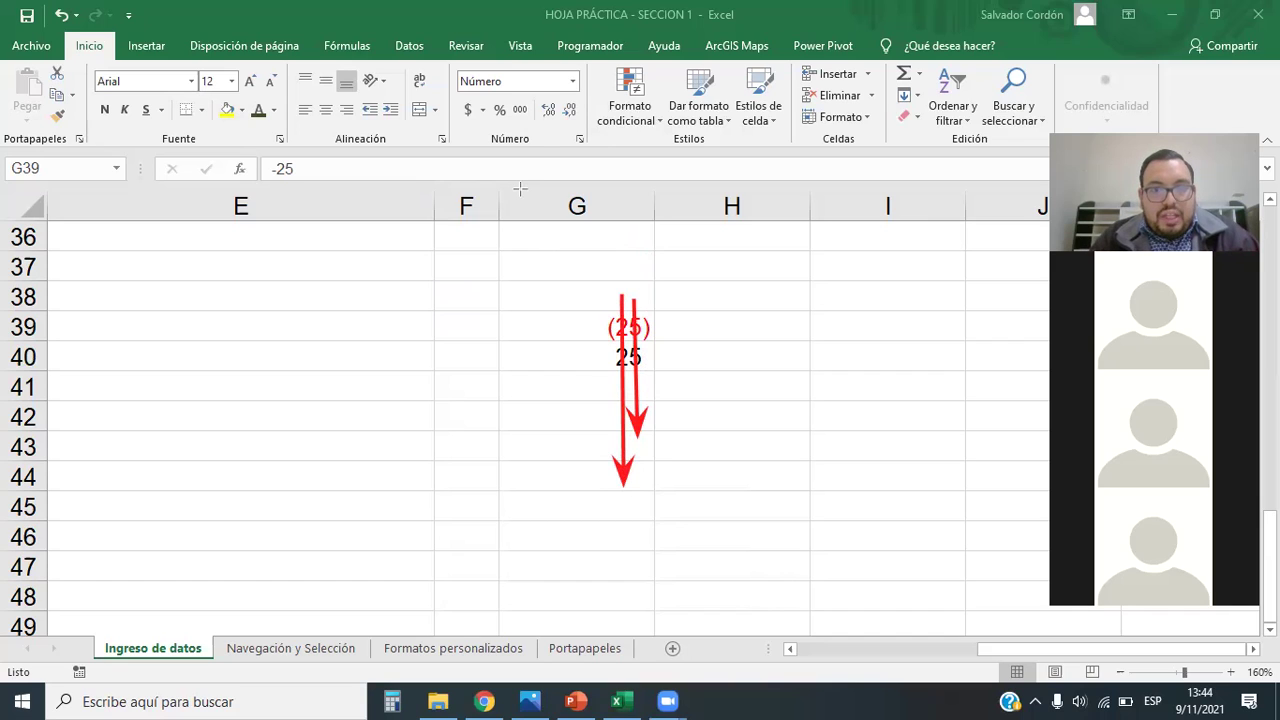
{"action": "key", "text": "Escape"}
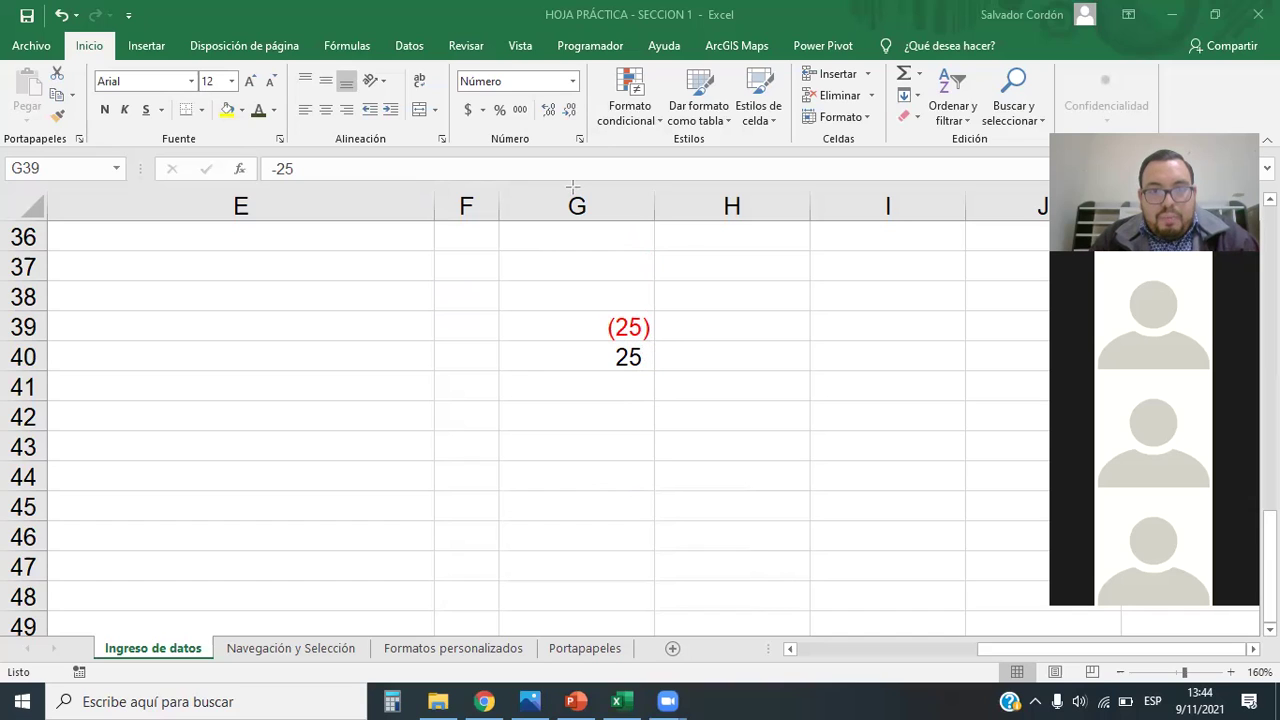
{"action": "left_click_drag", "start_coordinate": [640, 343], "coordinate": [656, 370]}
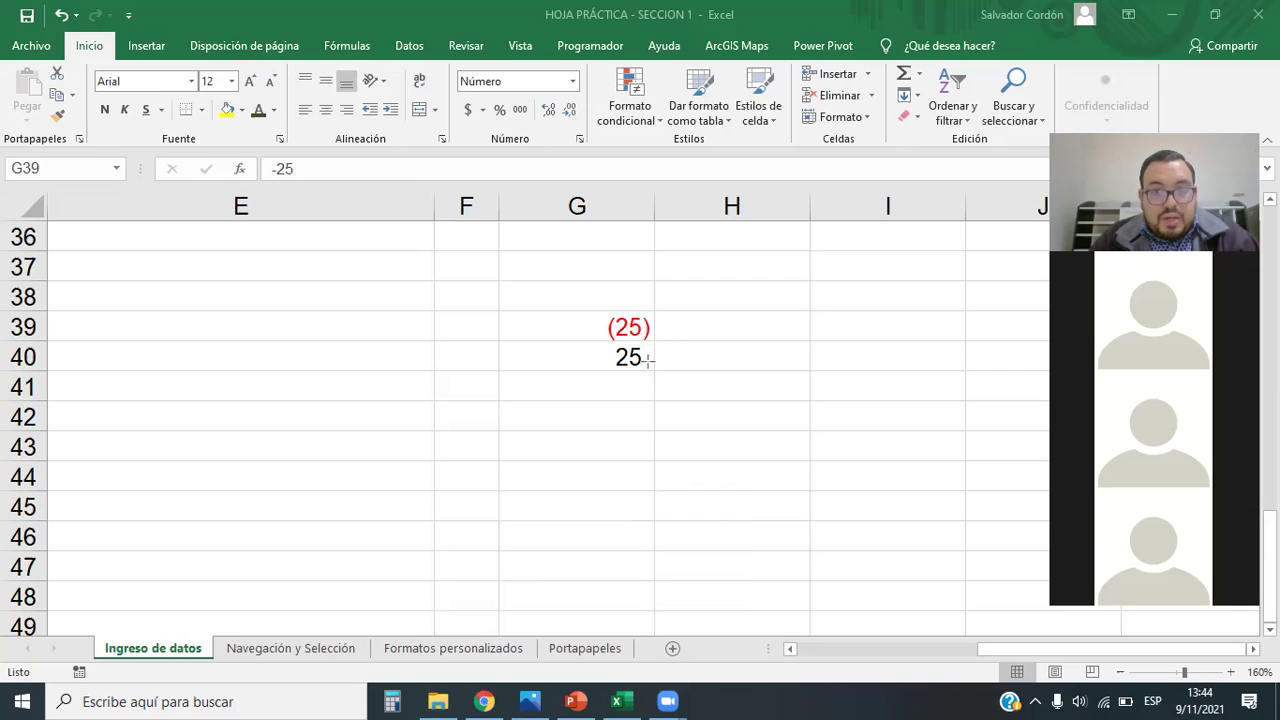
{"action": "left_click_drag", "start_coordinate": [628, 328], "coordinate": [626, 357]}
Step: Apply the Contabilidad format to G39:G40 and select G39
{"action": "left_click", "coordinate": [464, 110]}
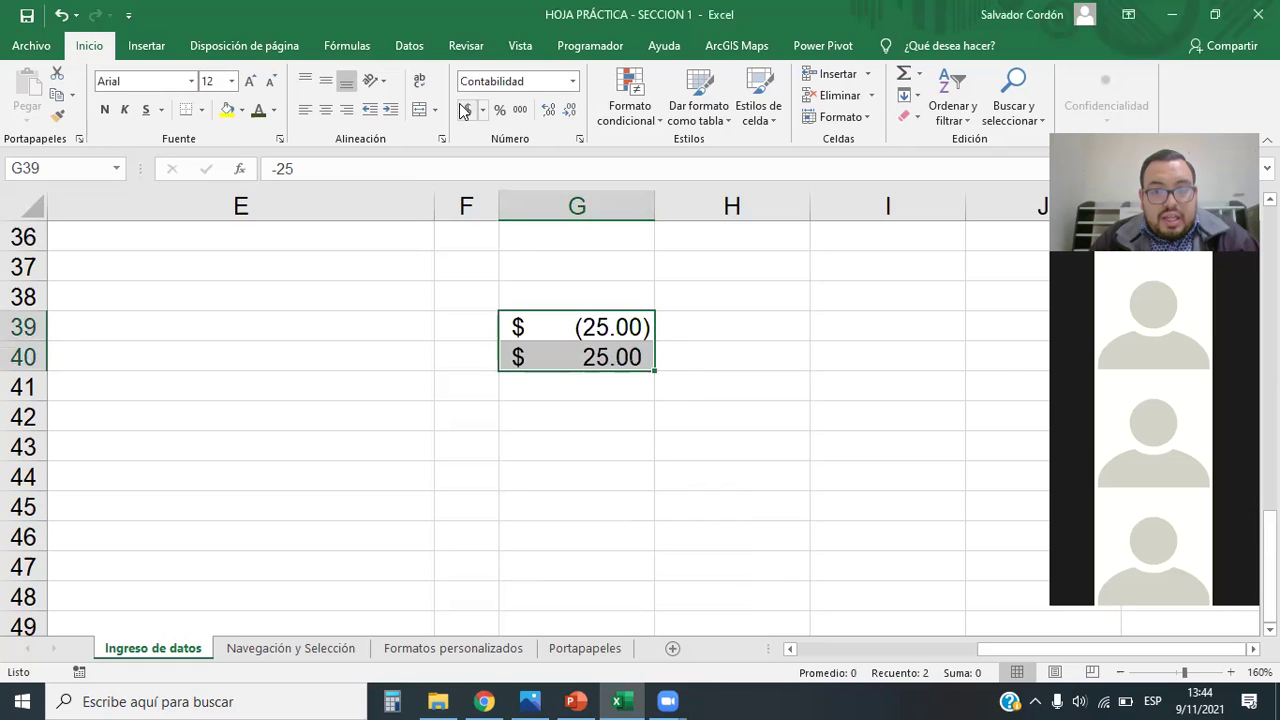
{"action": "left_click", "coordinate": [676, 436]}
{"action": "left_click", "coordinate": [630, 334]}
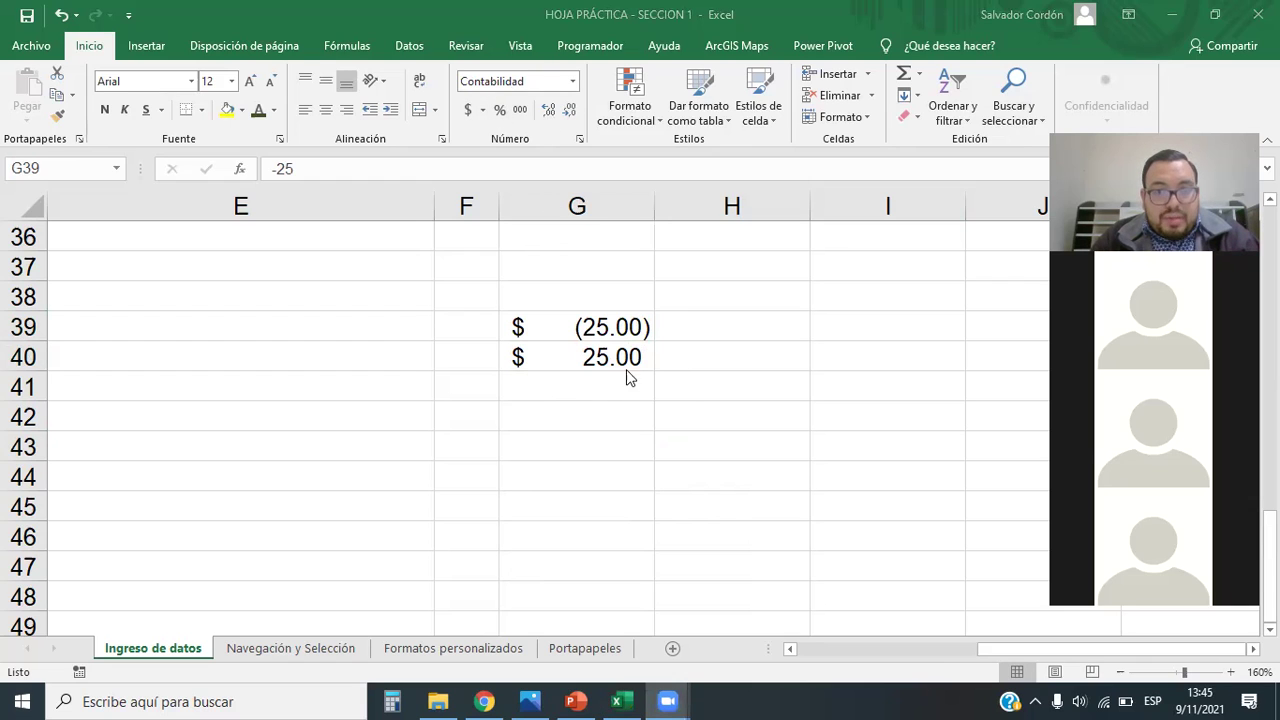
Step: Give G39 the custom code $#,##0_);[Rojo]($#,##0), moving $ after [Rojo], to show $(25)
{"action": "left_click", "coordinate": [573, 81]}
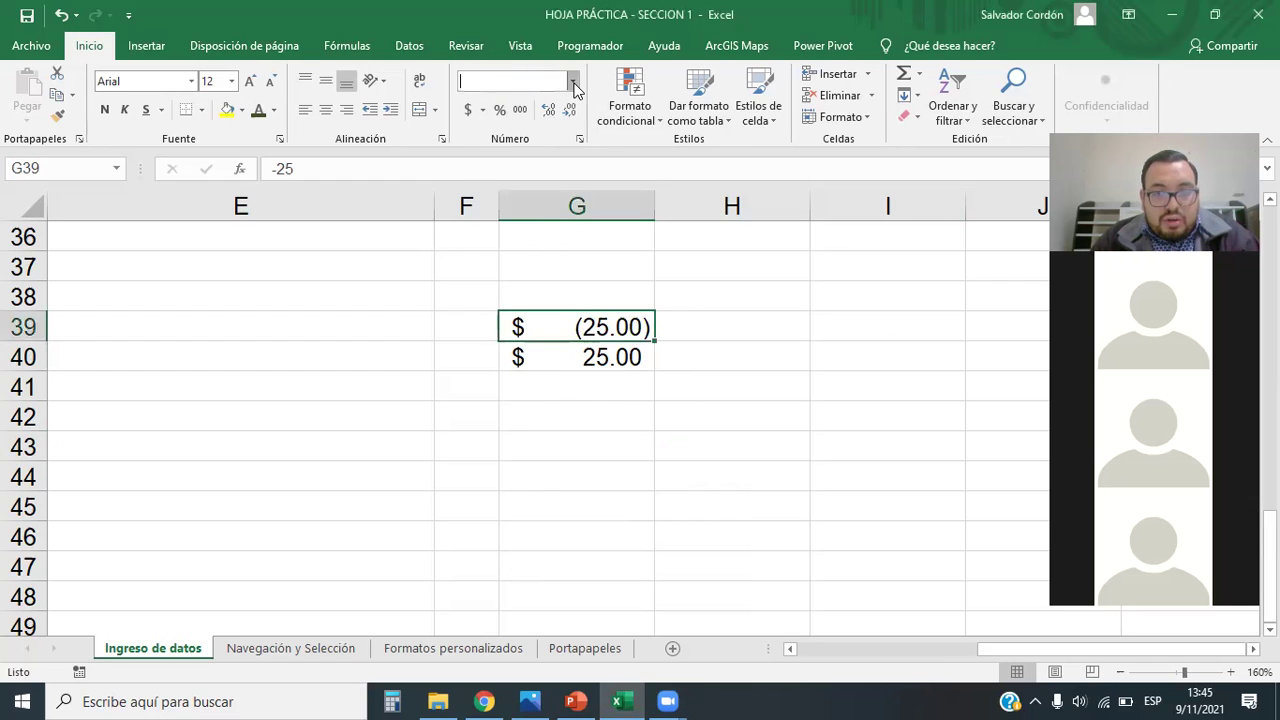
{"action": "left_click", "coordinate": [538, 514]}
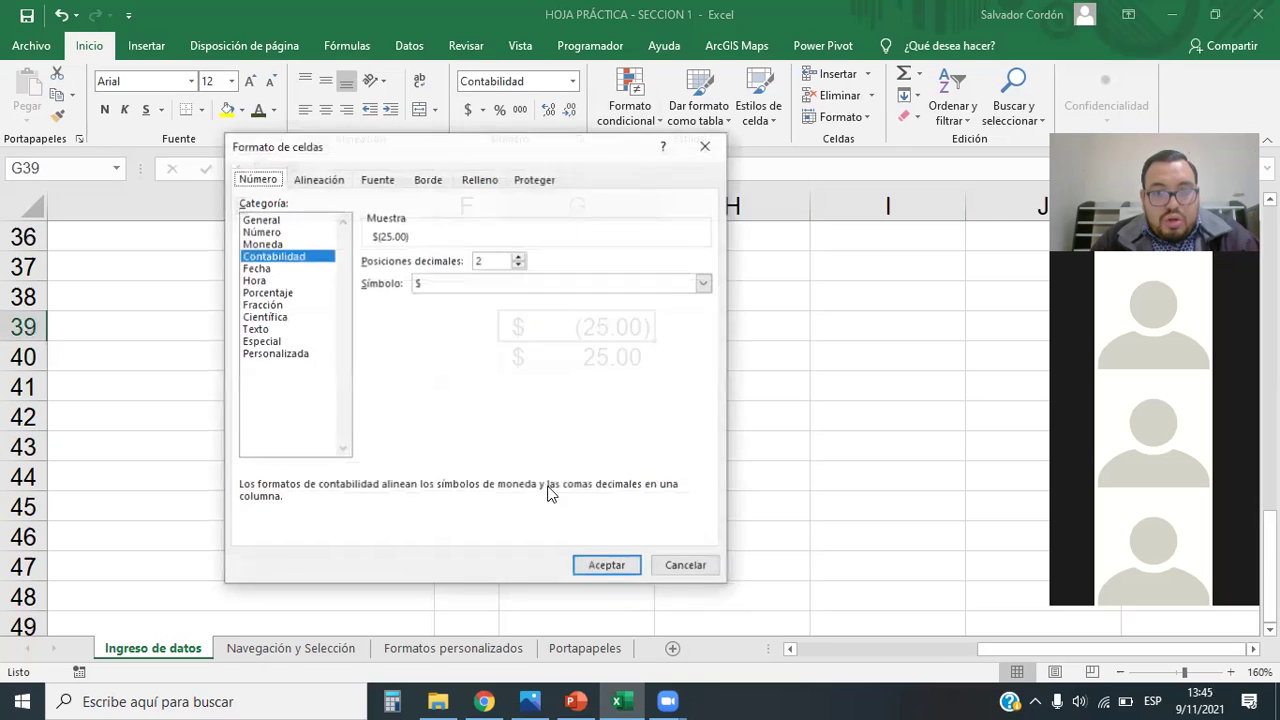
{"action": "left_click", "coordinate": [295, 355]}
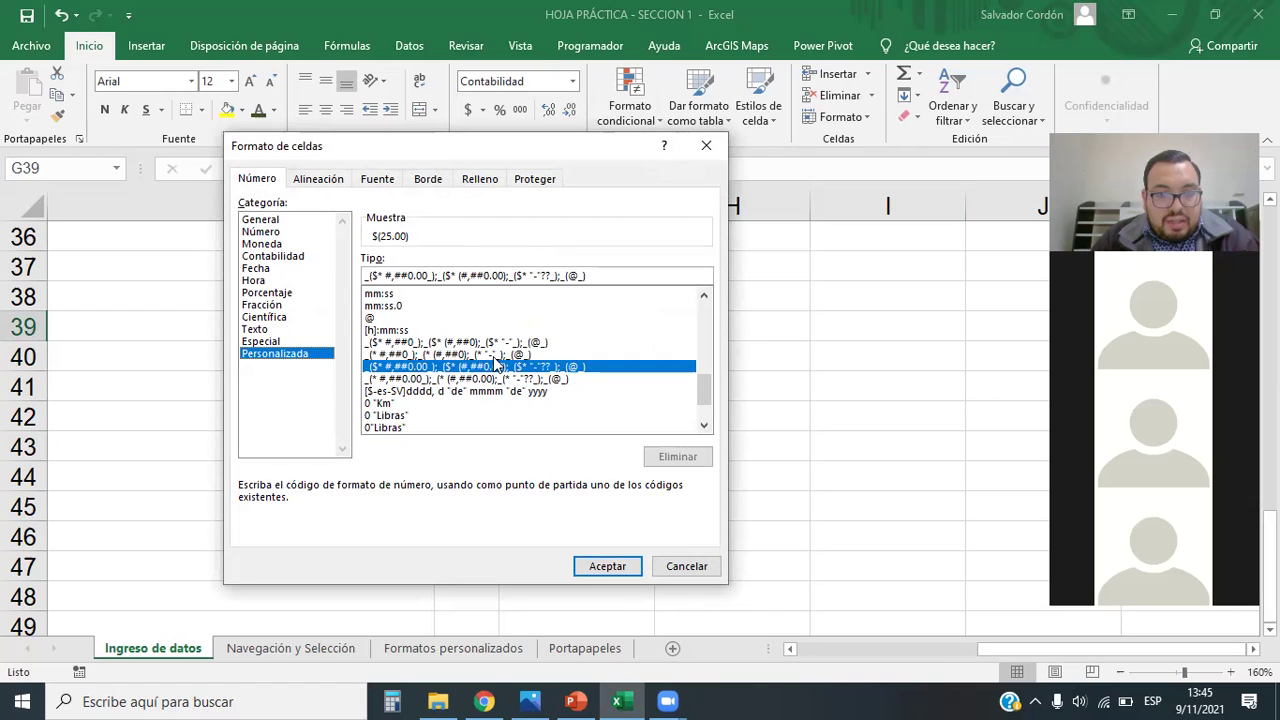
{"action": "left_click_drag", "start_coordinate": [701, 390], "coordinate": [703, 449]}
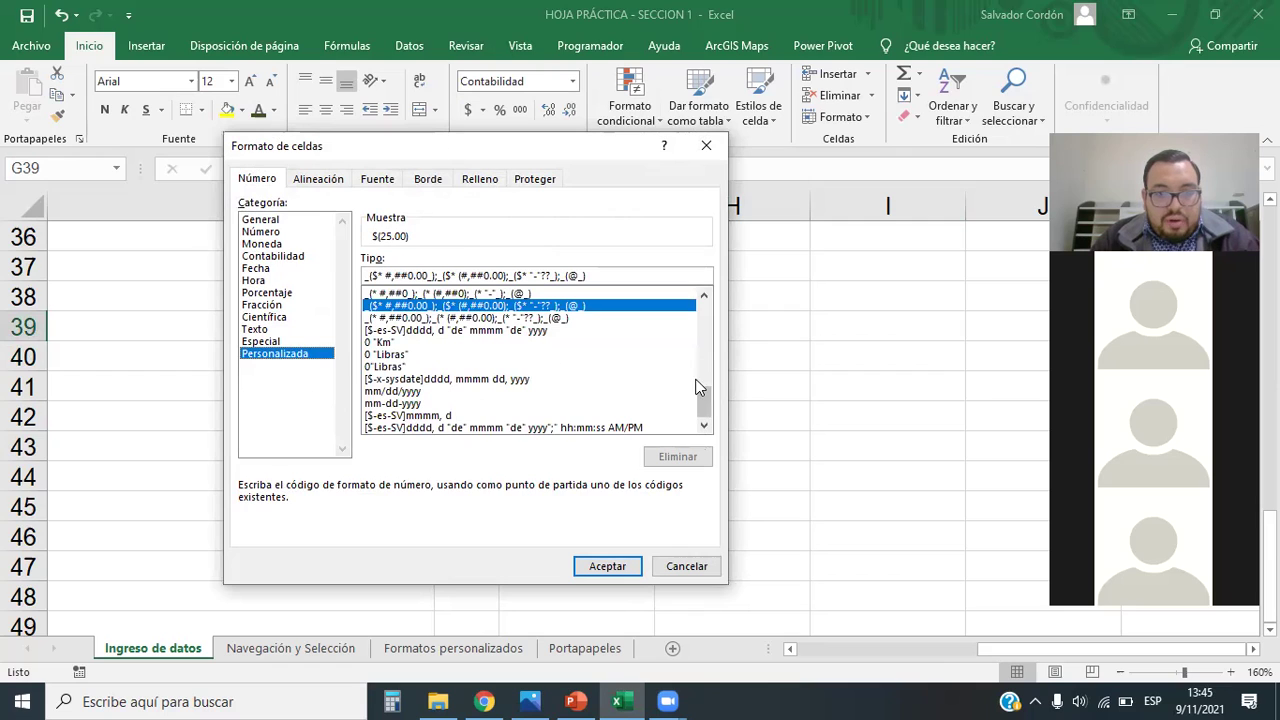
{"action": "left_click_drag", "start_coordinate": [701, 395], "coordinate": [706, 327]}
{"action": "left_click", "coordinate": [436, 356]}
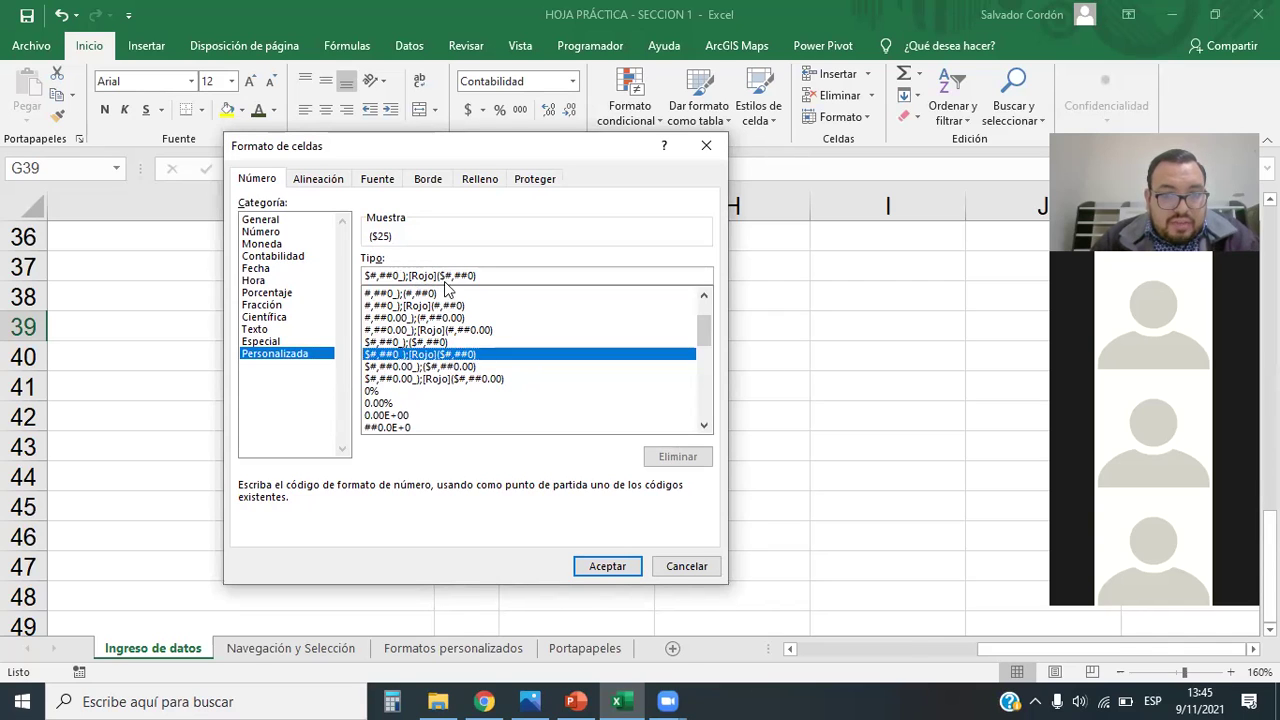
{"action": "key", "text": "BackSpace"}
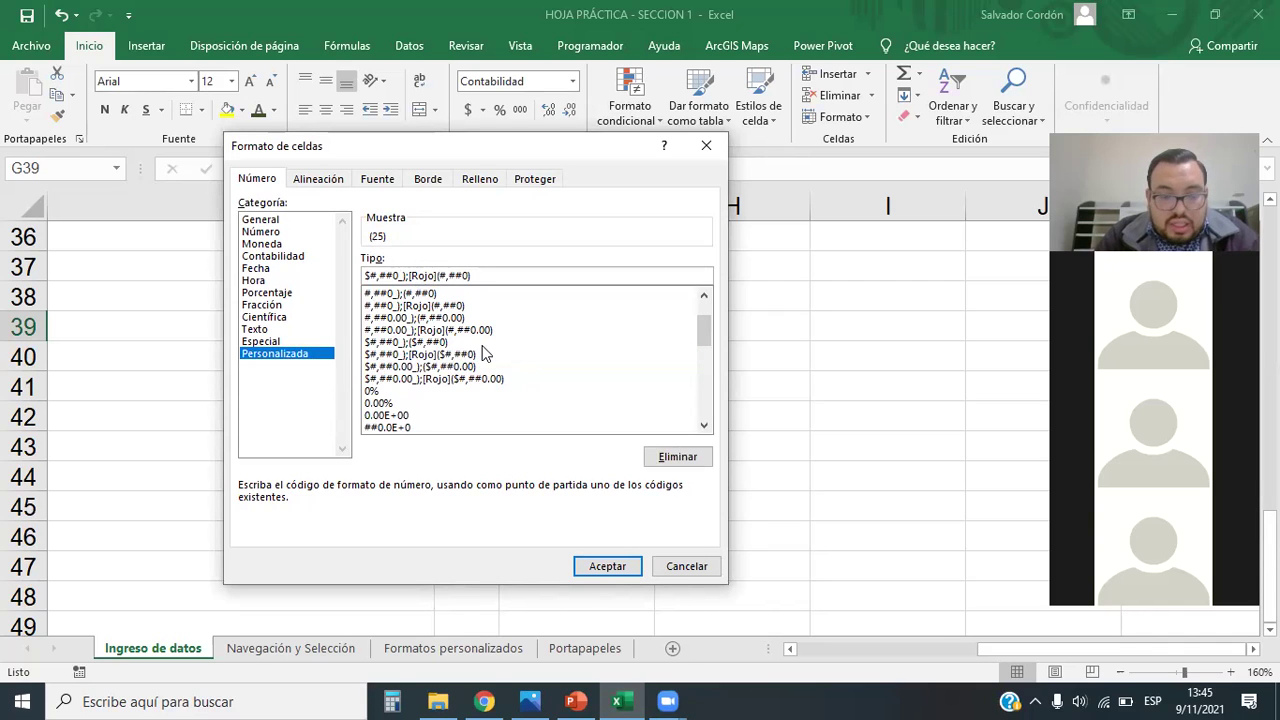
{"action": "type", "text": "$"}
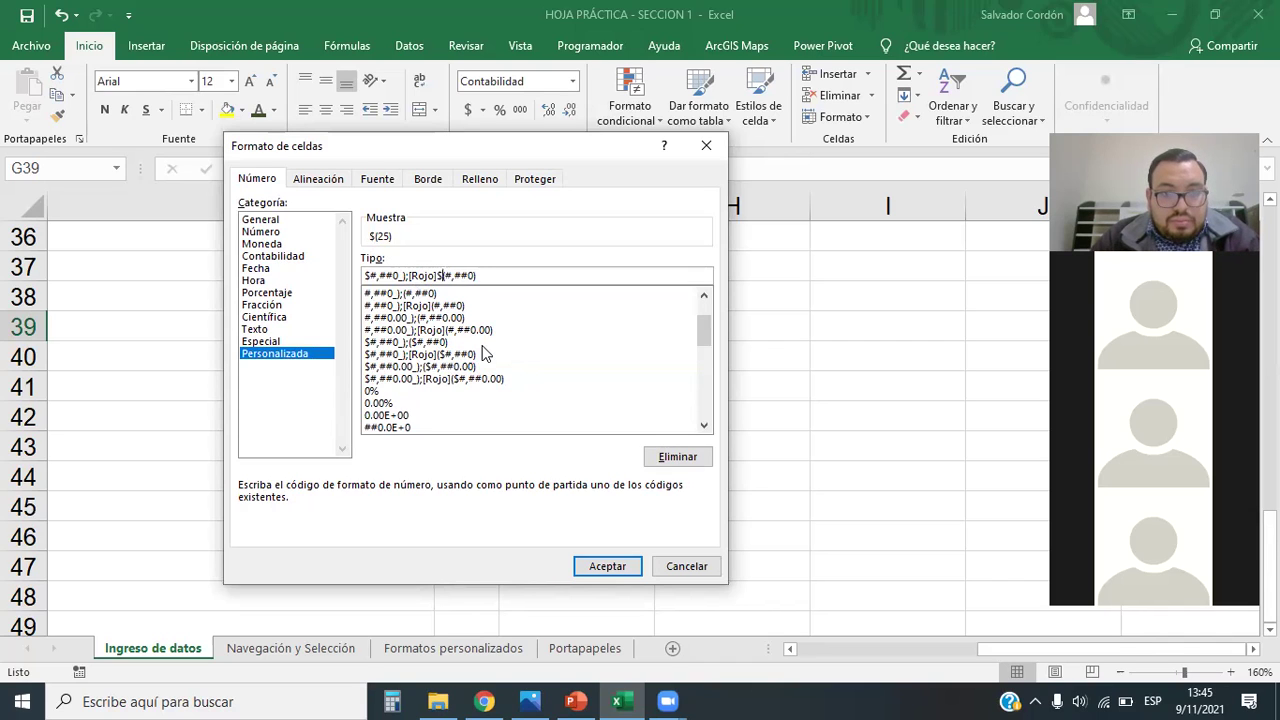
{"action": "left_click", "coordinate": [607, 566]}
{"action": "left_click", "coordinate": [732, 446]}
{"action": "left_click", "coordinate": [604, 326]}
Step: Select G39:G40 and preview the Personalizada format codes, closing the dialog unchanged
{"action": "left_click", "coordinate": [594, 360], "text": "shift"}
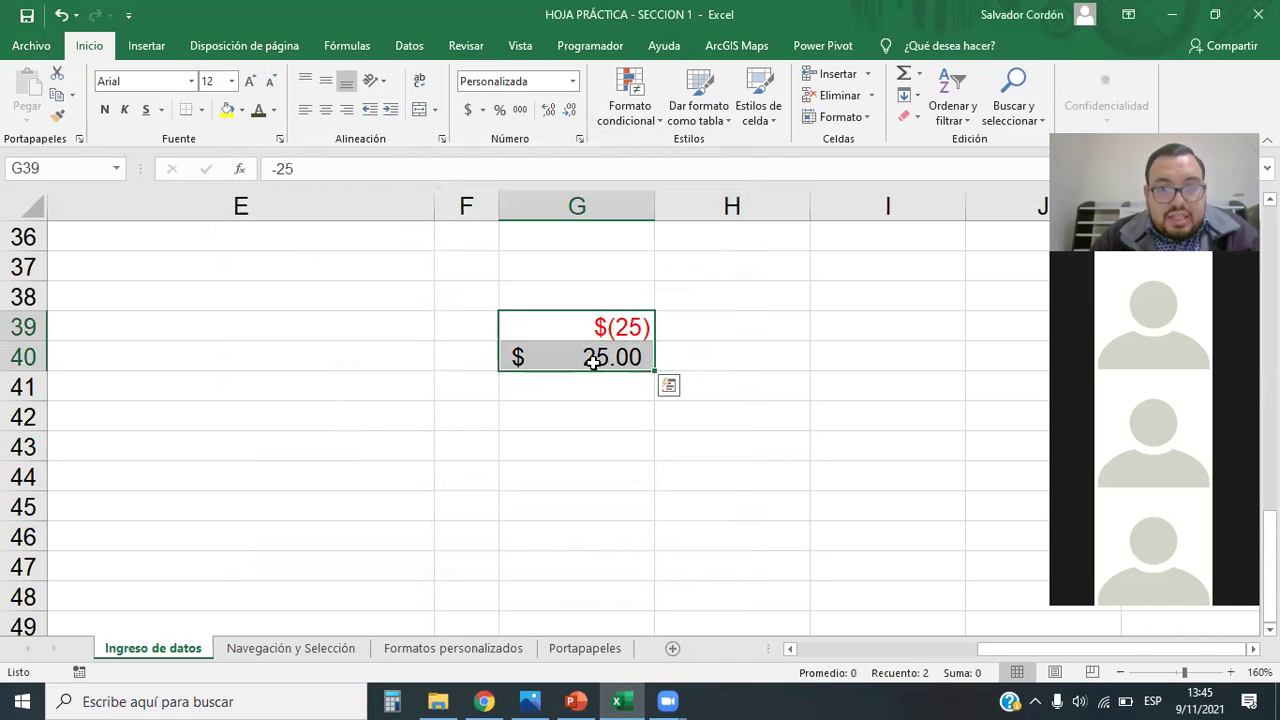
{"action": "left_click", "coordinate": [572, 81]}
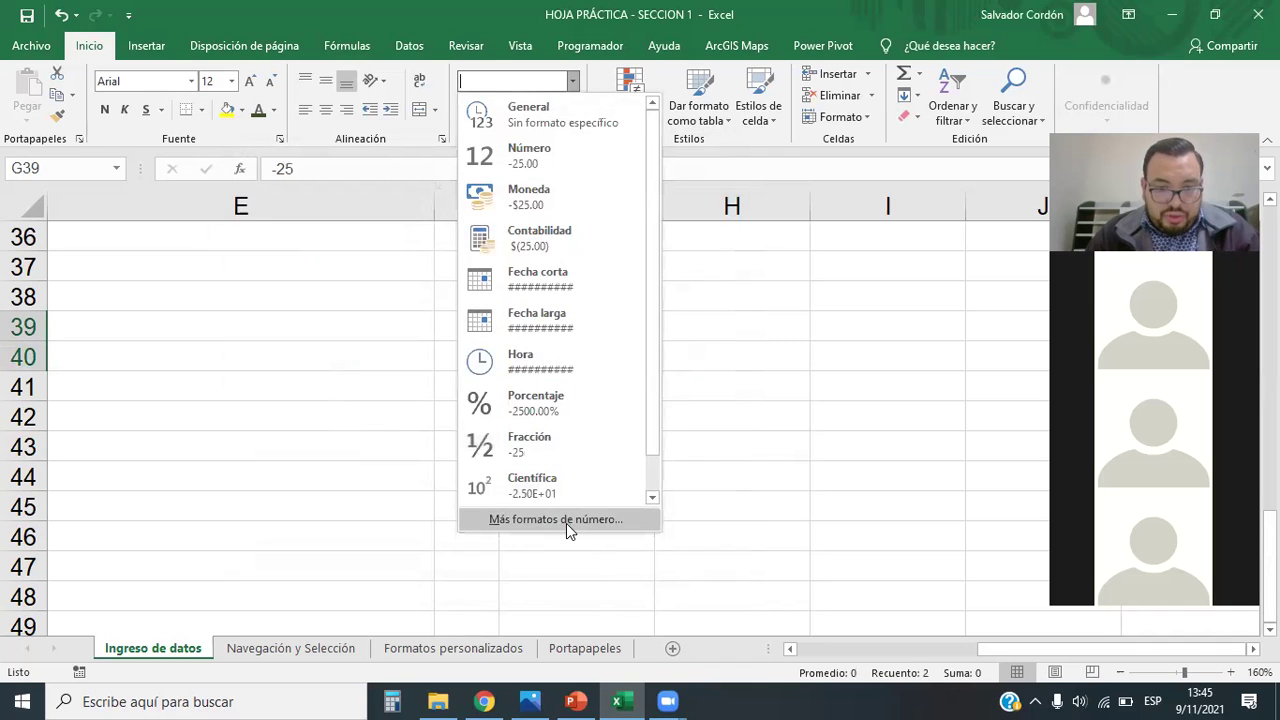
{"action": "left_click", "coordinate": [566, 523]}
{"action": "left_click", "coordinate": [288, 354]}
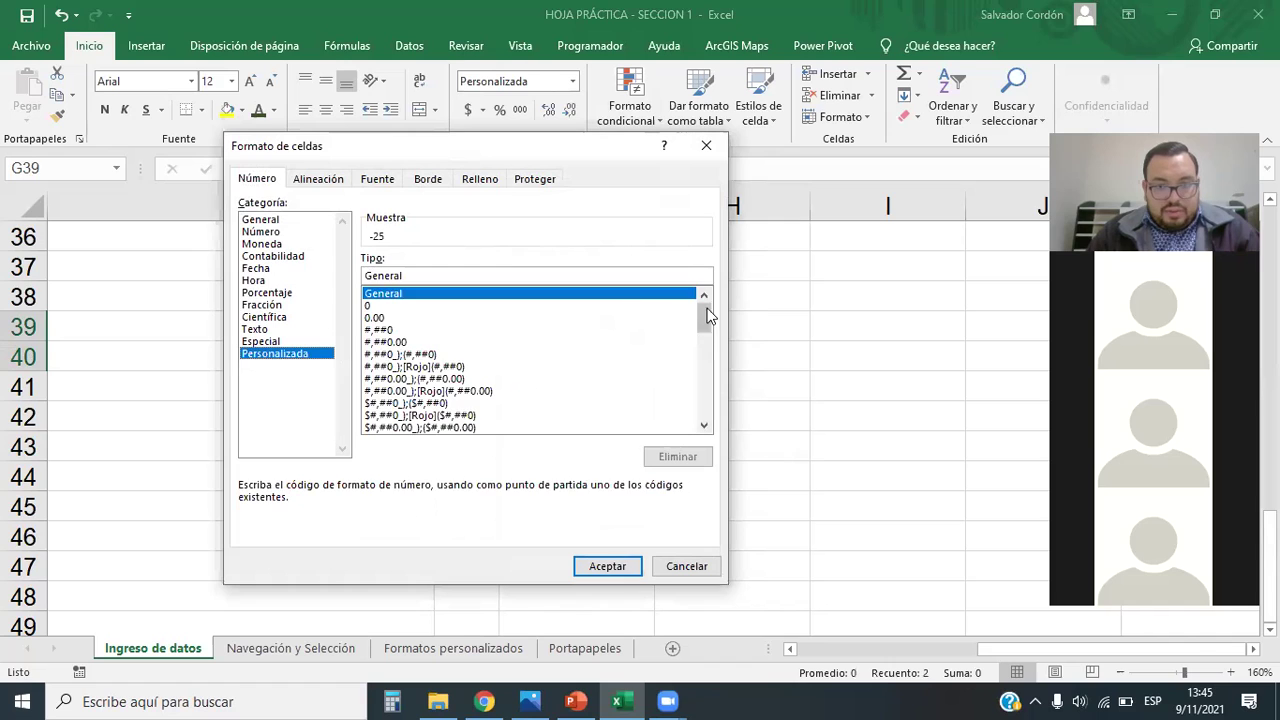
{"action": "left_click_drag", "start_coordinate": [707, 316], "coordinate": [718, 436]}
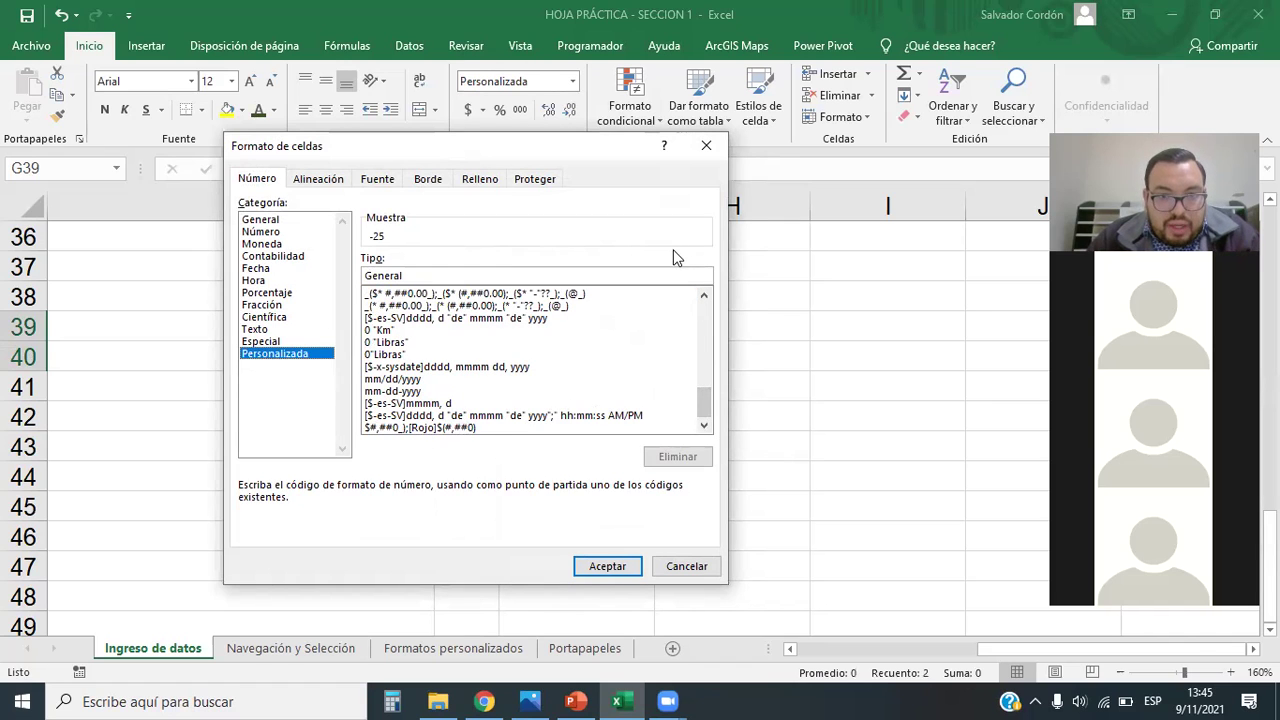
{"action": "left_click", "coordinate": [716, 146]}
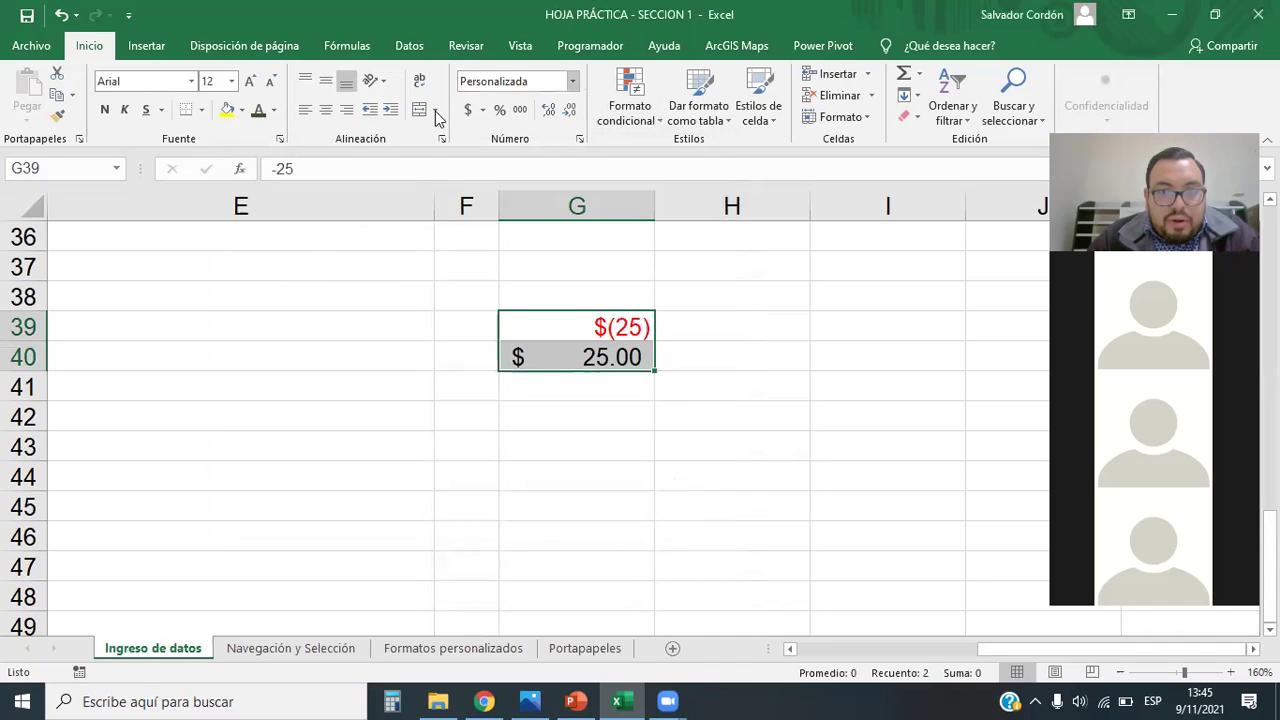
Step: Apply Contabilidad to G39:G40 and start adding ROJO to its custom format code
{"action": "left_click", "coordinate": [463, 113]}
{"action": "left_click", "coordinate": [572, 81]}
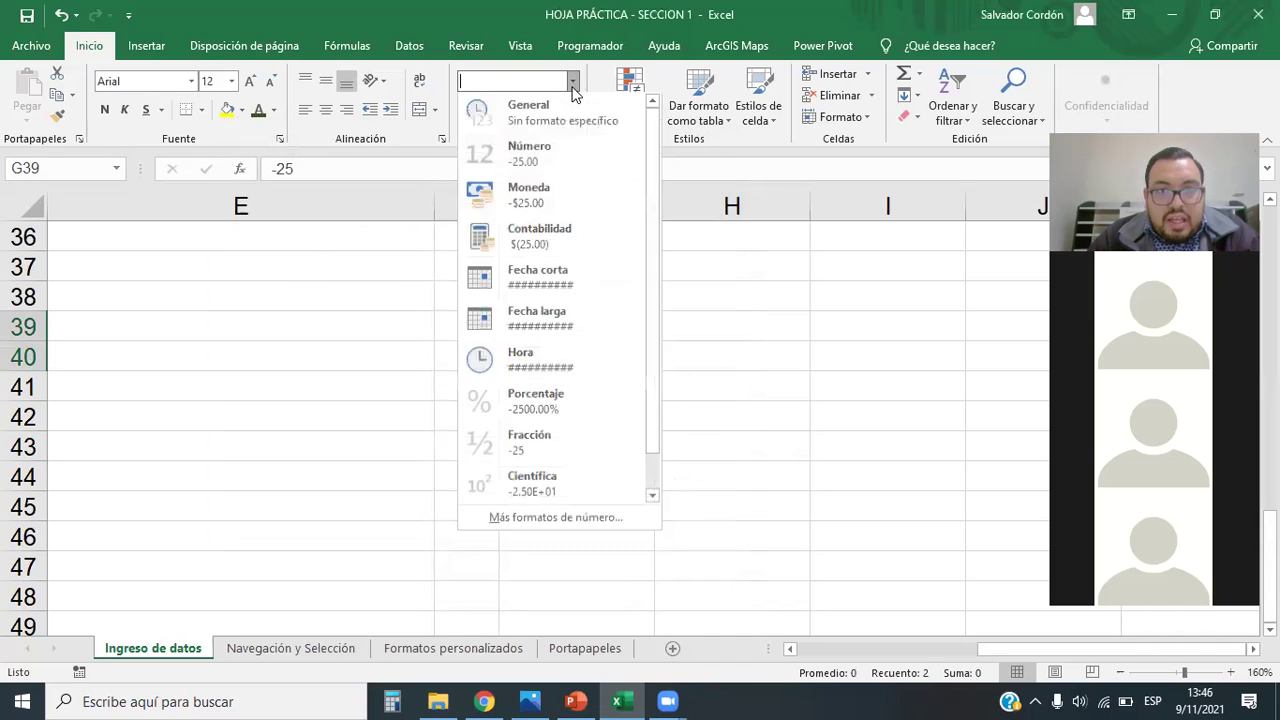
{"action": "left_click", "coordinate": [555, 521]}
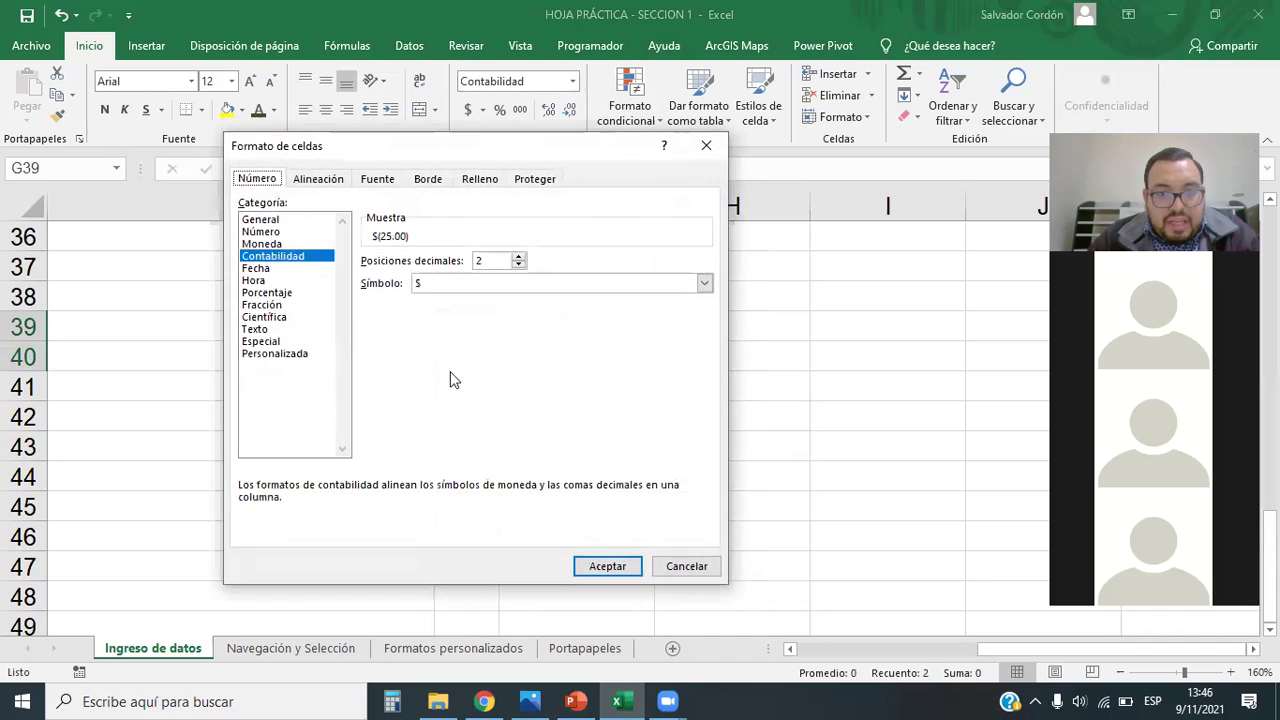
{"action": "left_click", "coordinate": [305, 353]}
{"action": "left_click_drag", "start_coordinate": [542, 146], "coordinate": [320, 30]}
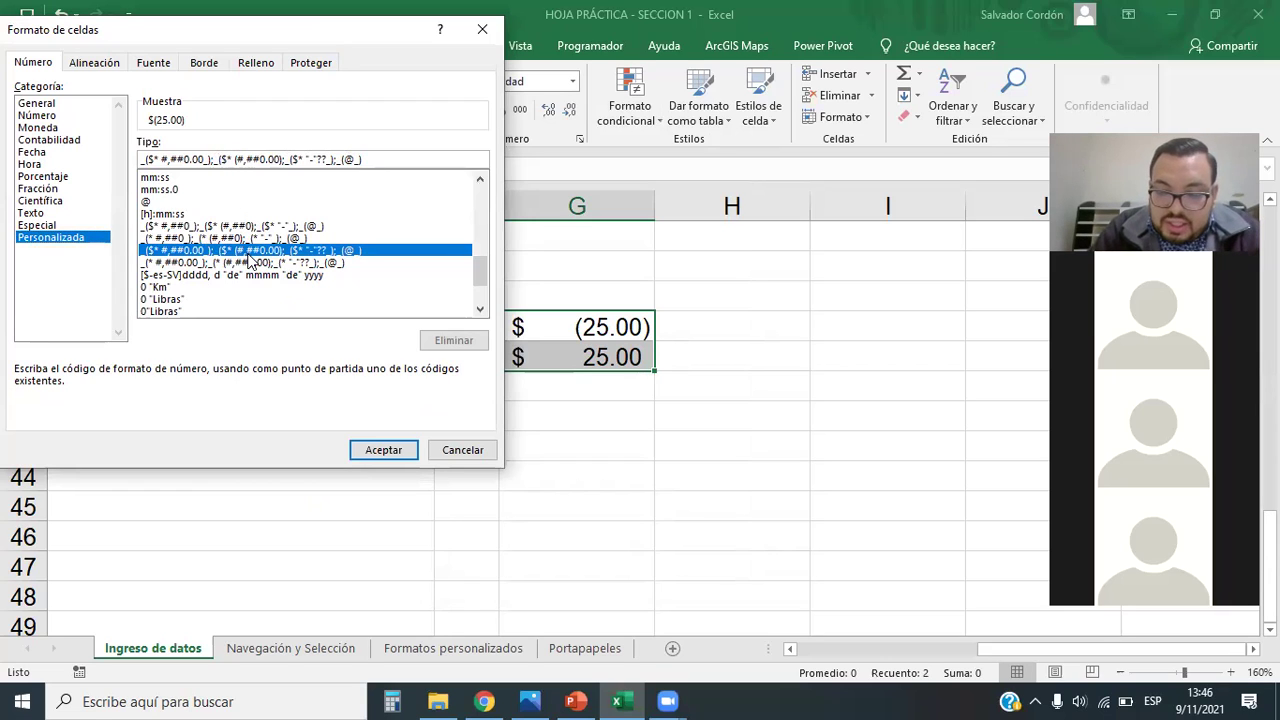
{"action": "type", "text": "[]"}
{"action": "type", "text": "RO"}
{"action": "type", "text": "JO"}
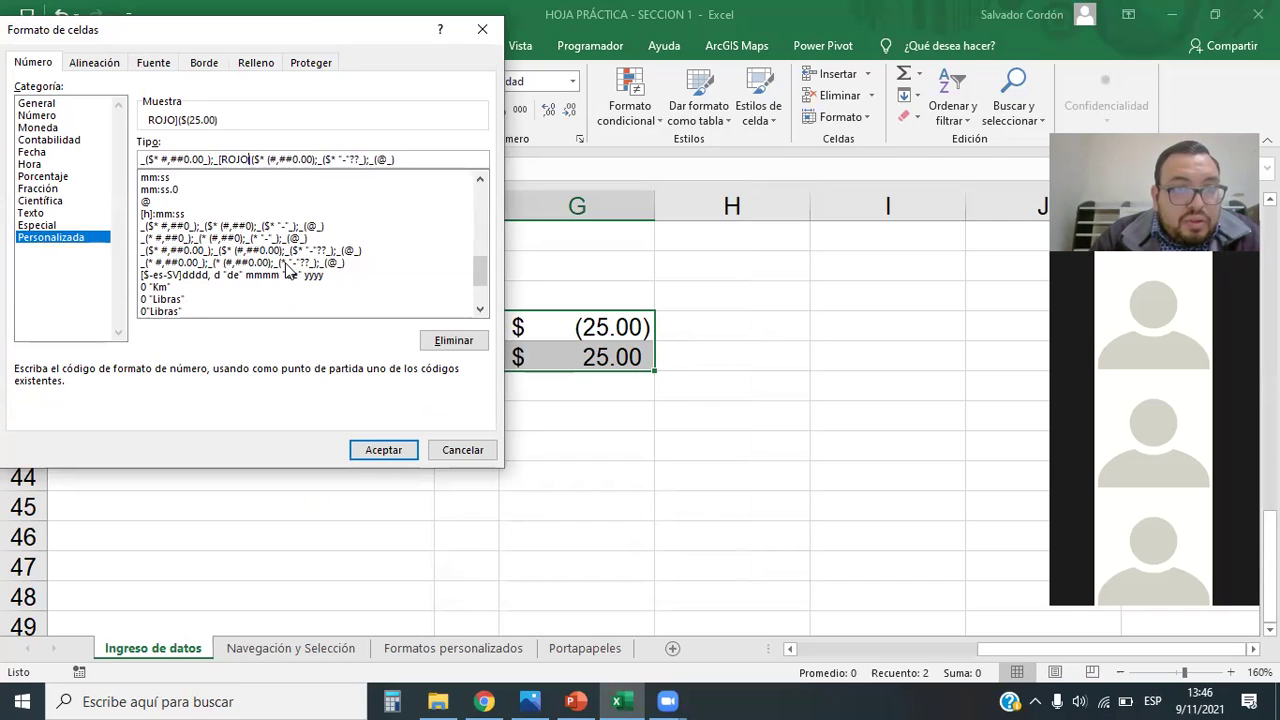
{"action": "key", "text": "BackSpace"}
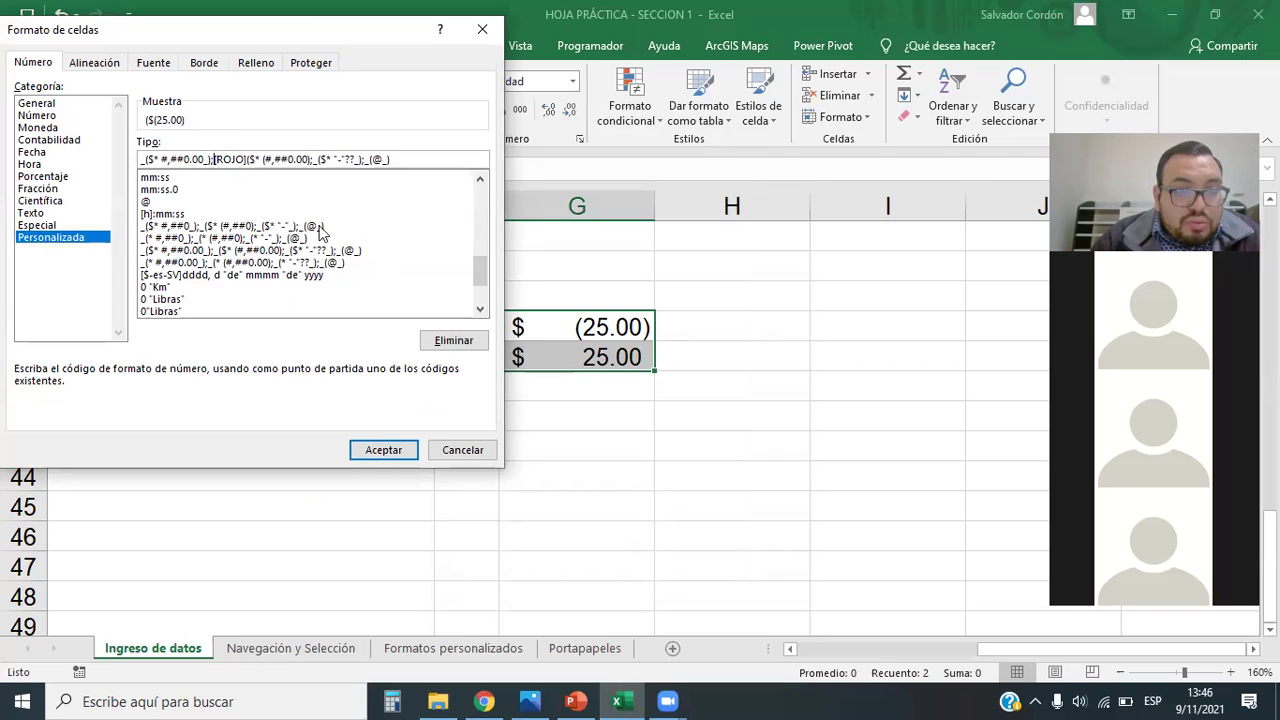
Step: Put [rojo] in the code's negative section and accept, so G39 shows $ (25.00) in red
{"action": "left_click_drag", "start_coordinate": [249, 160], "coordinate": [267, 205]}
{"action": "key", "text": "End"}
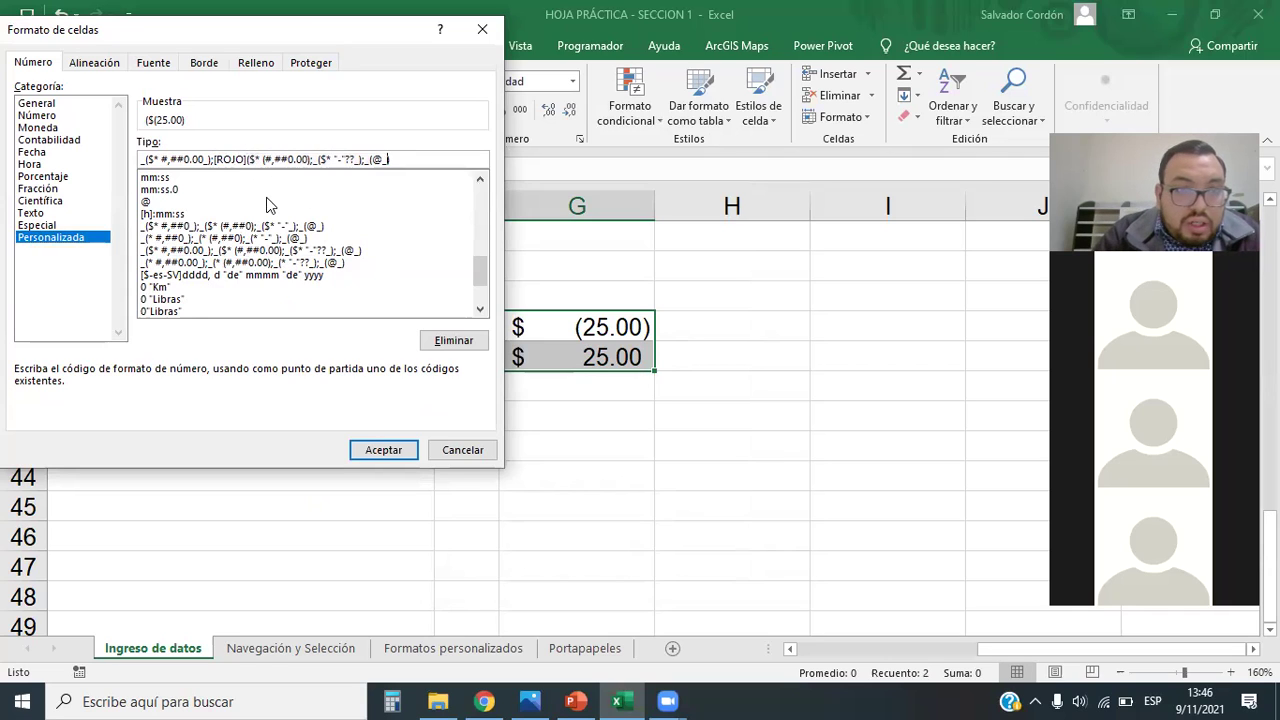
{"action": "left_click", "coordinate": [247, 160]}
{"action": "key", "text": "BackSpace"}
{"action": "key", "text": "BackSpace"}
{"action": "key", "text": "BackSpace"}
{"action": "key", "text": "BackSpace"}
{"action": "key", "text": "BackSpace"}
{"action": "key", "text": "BackSpace"}
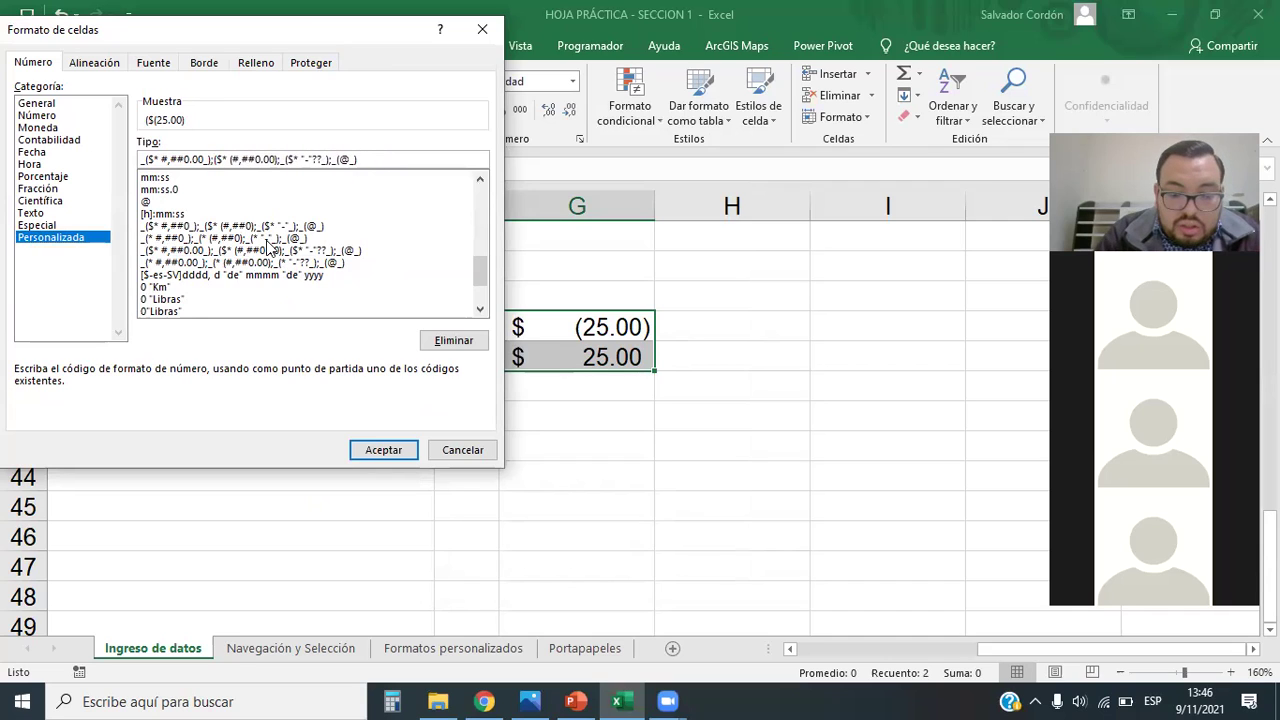
{"action": "key", "text": "BackSpace"}
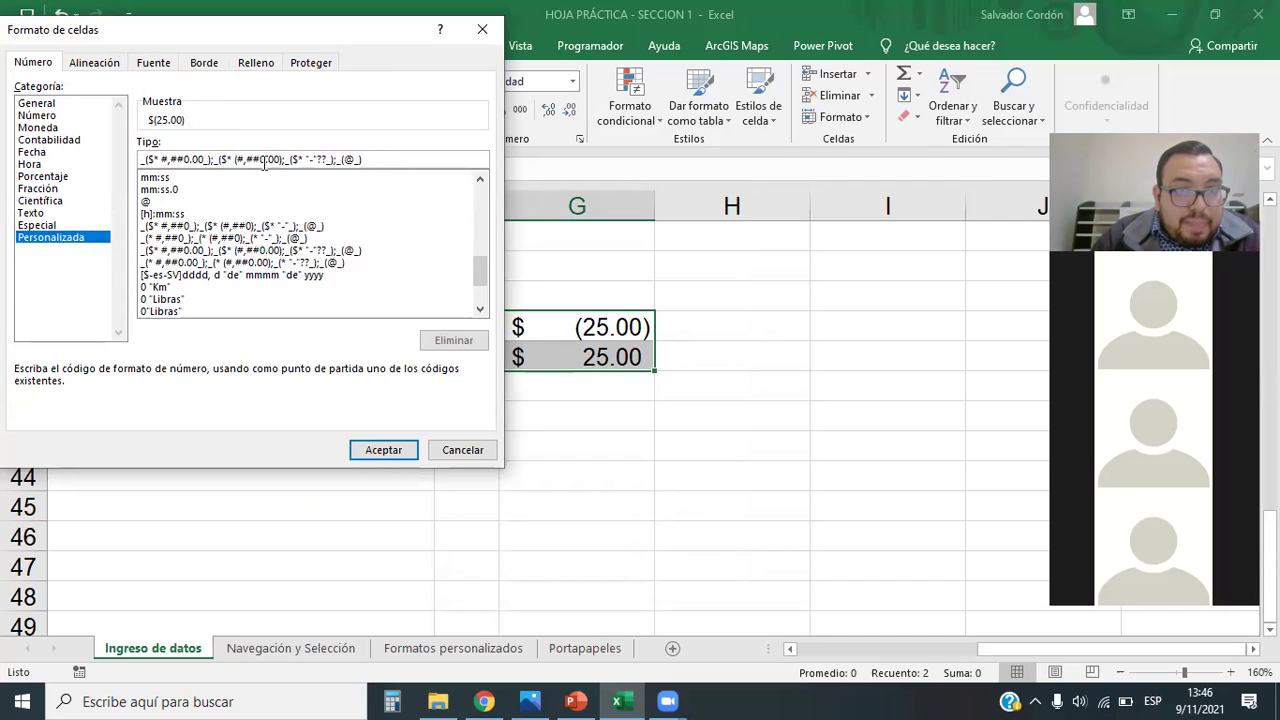
{"action": "key", "text": "Left"}
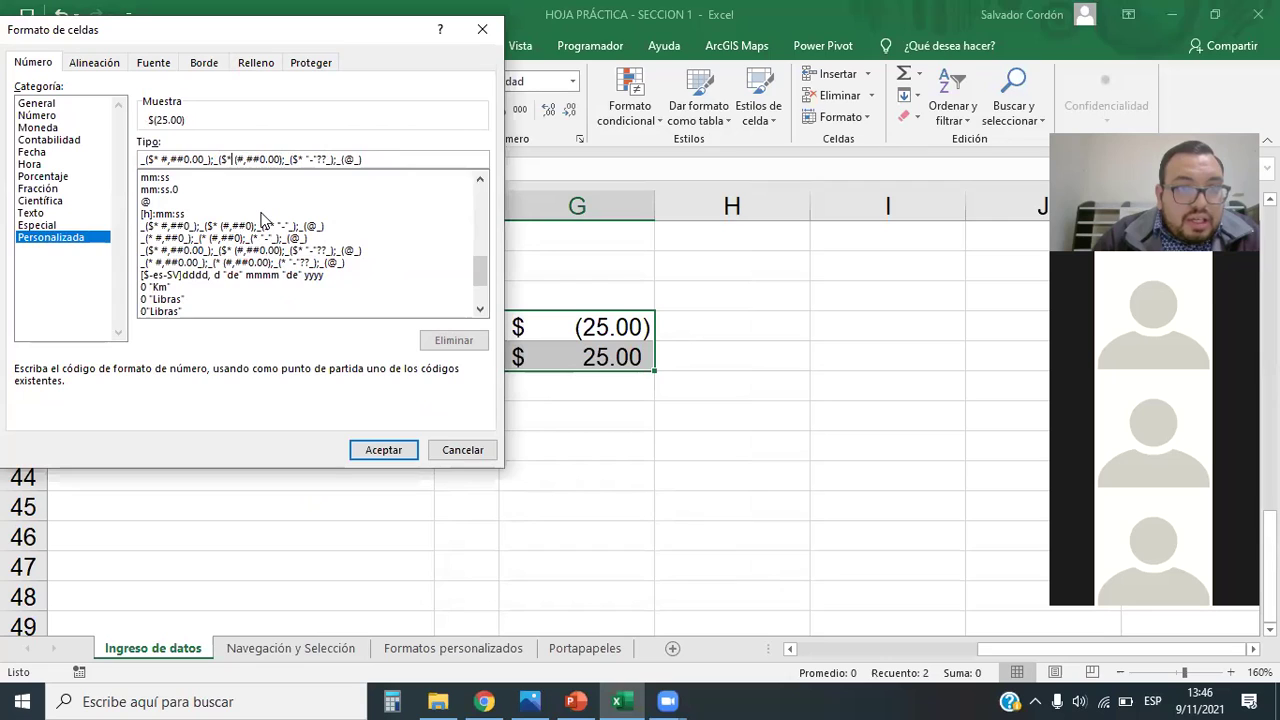
{"action": "type", "text": "[]"}
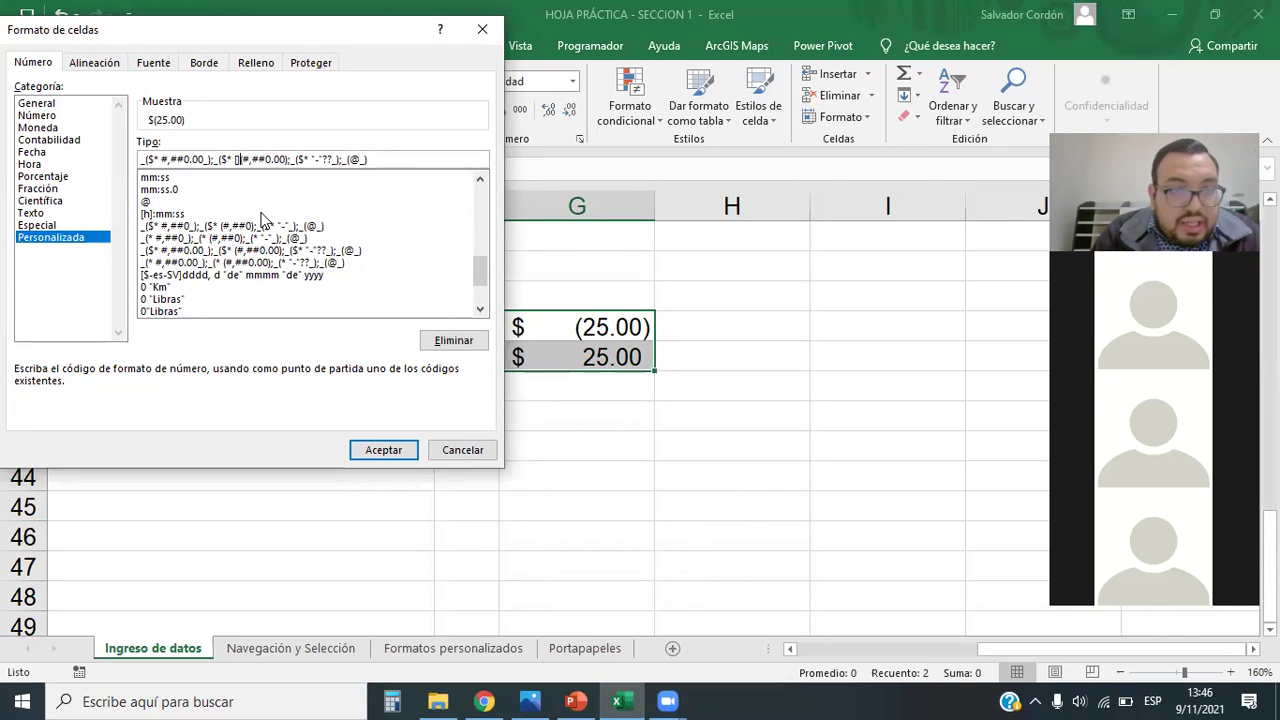
{"action": "type", "text": "ro"}
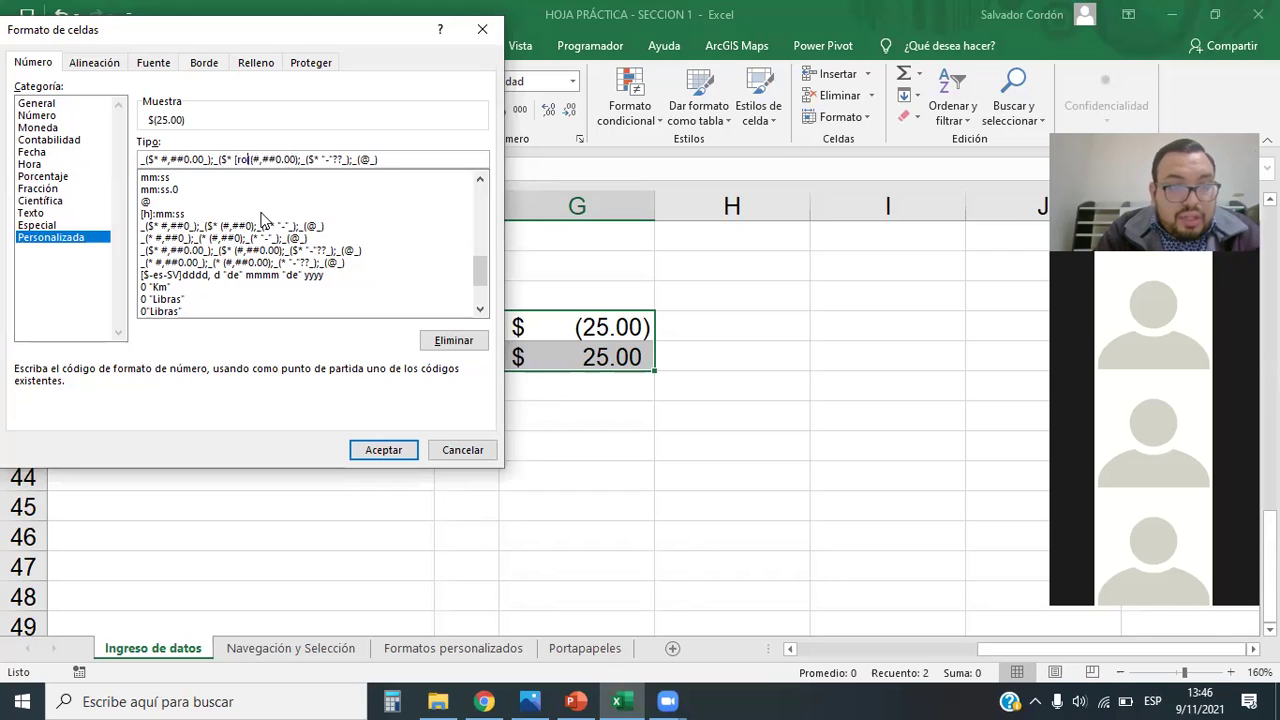
{"action": "type", "text": "jo"}
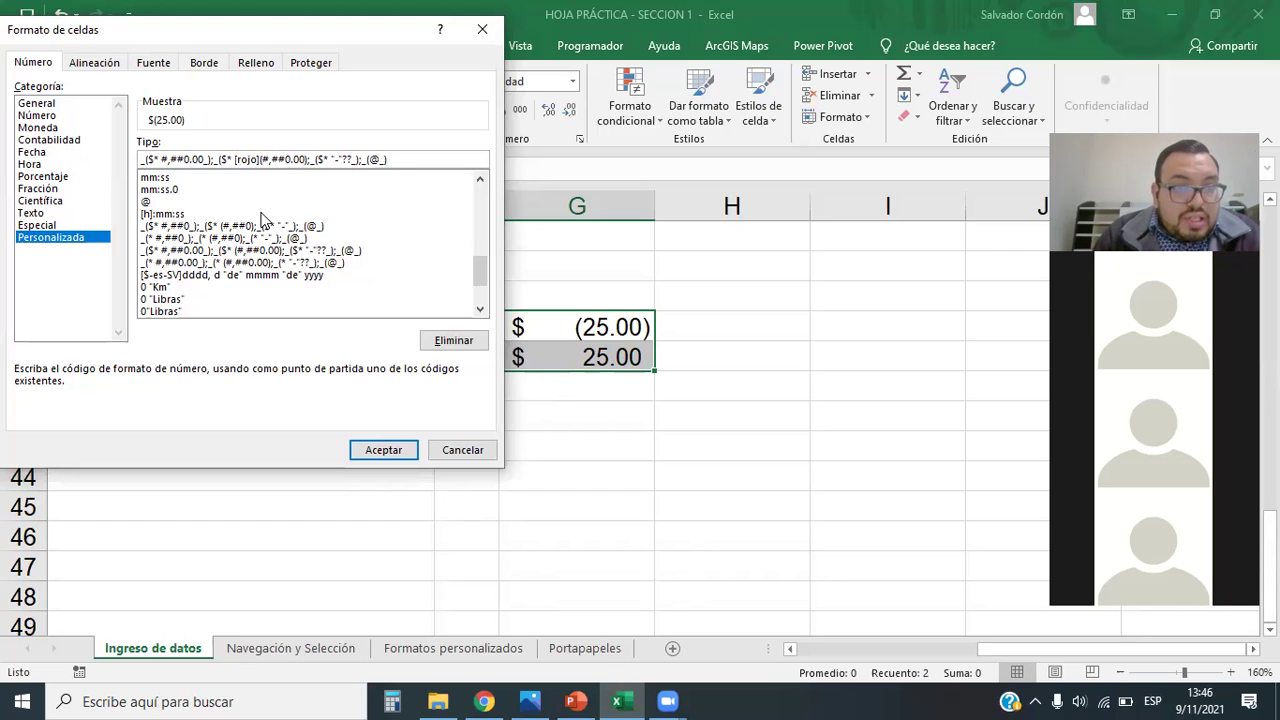
{"action": "left_click", "coordinate": [408, 450]}
{"action": "left_click", "coordinate": [664, 464]}
{"action": "left_click_drag", "start_coordinate": [600, 327], "coordinate": [610, 357]}
{"action": "left_click", "coordinate": [574, 84]}
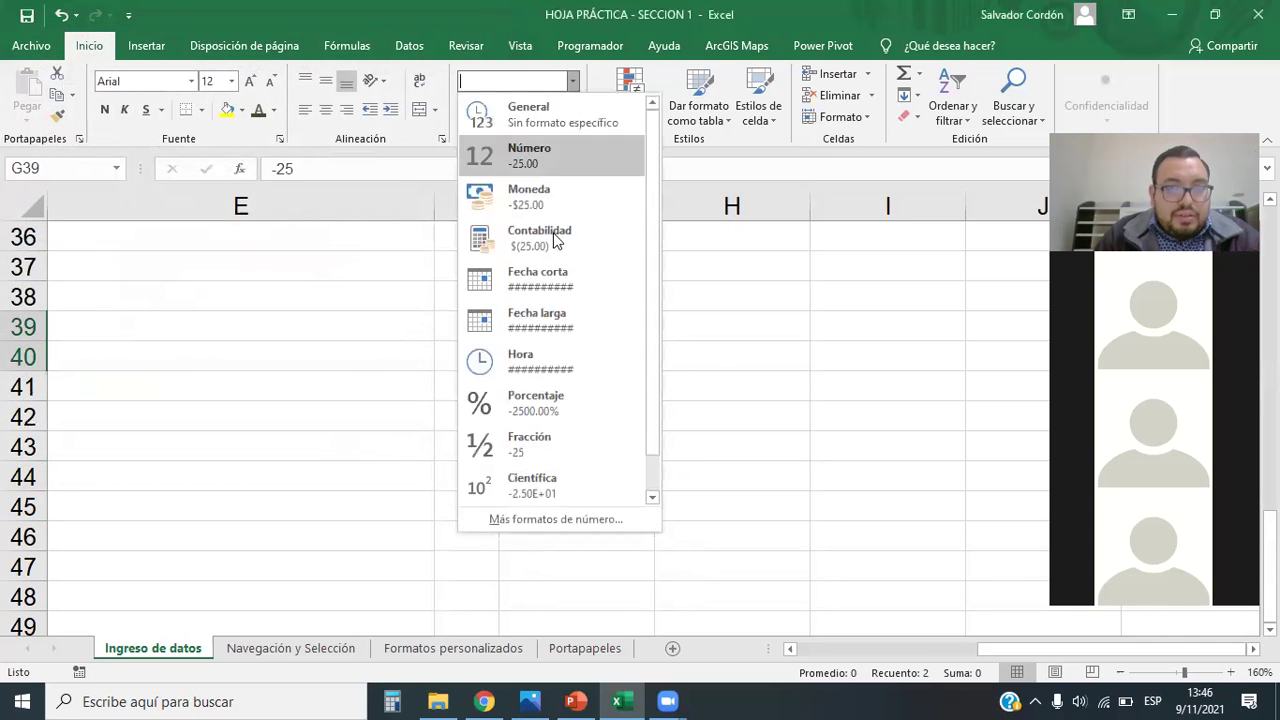
{"action": "left_click", "coordinate": [553, 514]}
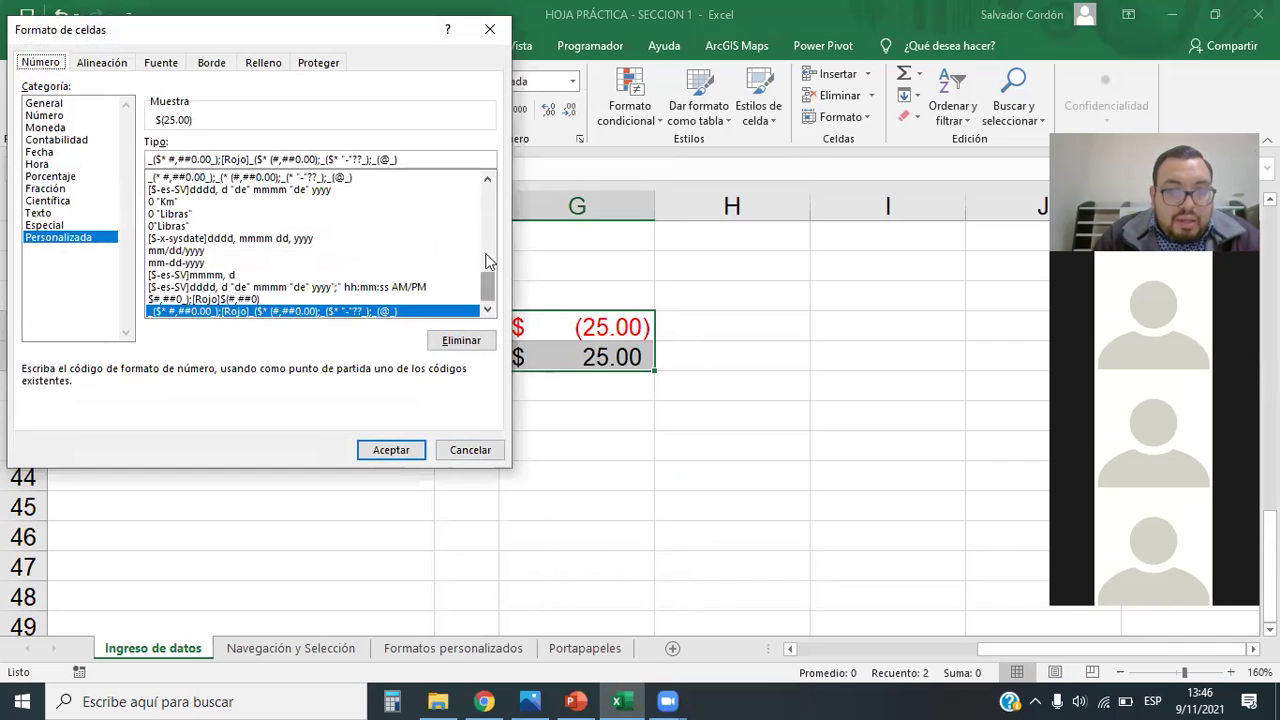
{"action": "scroll", "coordinate": [487, 178], "scroll_direction": "up", "scroll_amount": 2}
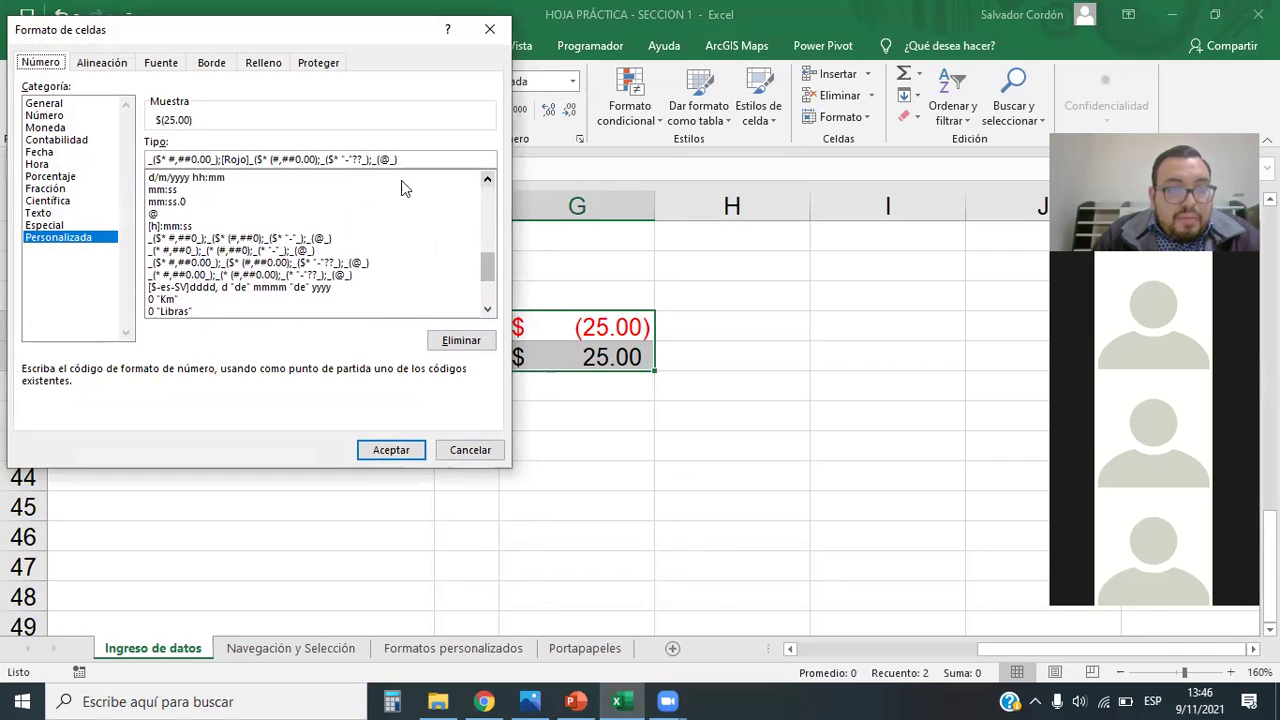
{"action": "left_click", "coordinate": [200, 264]}
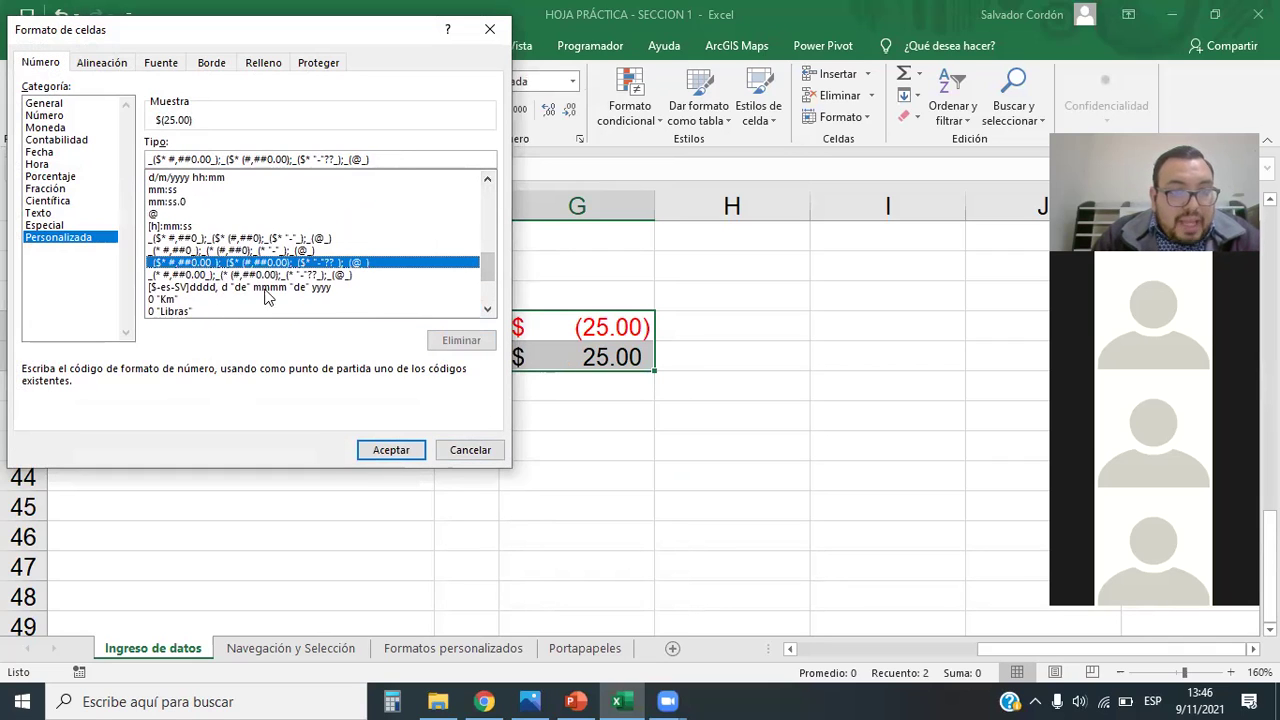
{"action": "left_click", "coordinate": [220, 160]}
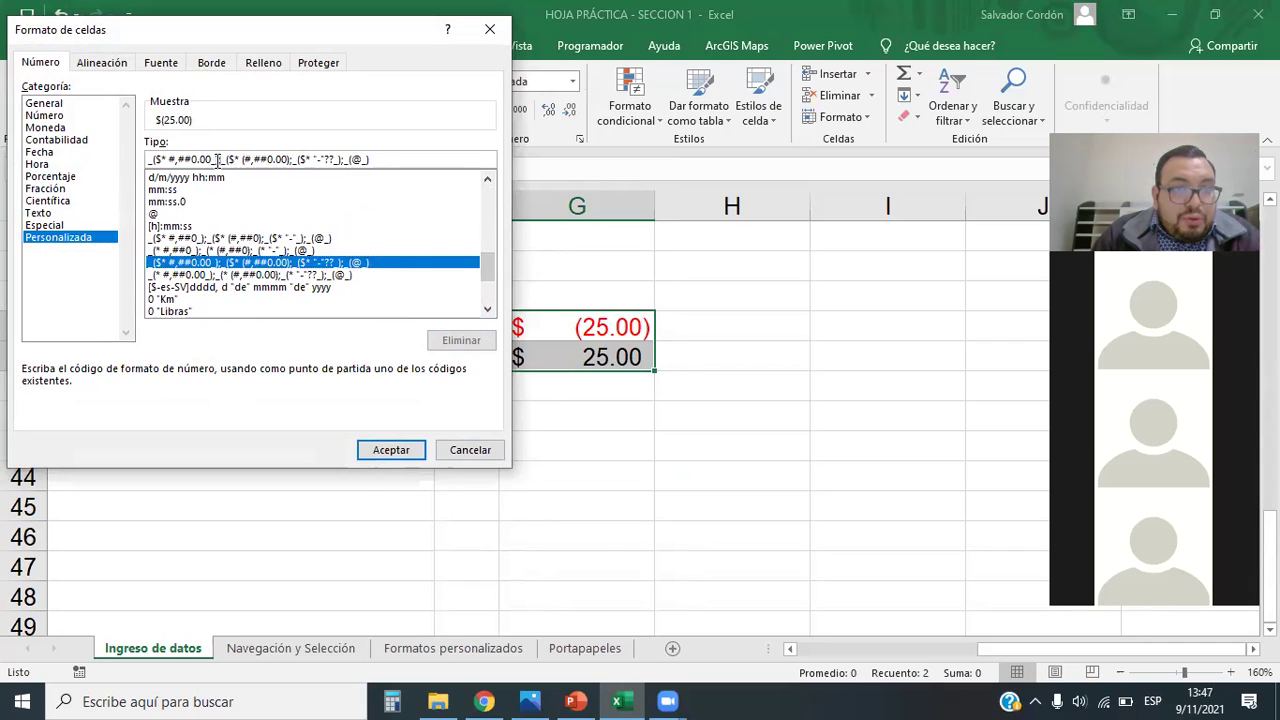
{"action": "left_click_drag", "start_coordinate": [219, 160], "coordinate": [147, 160]}
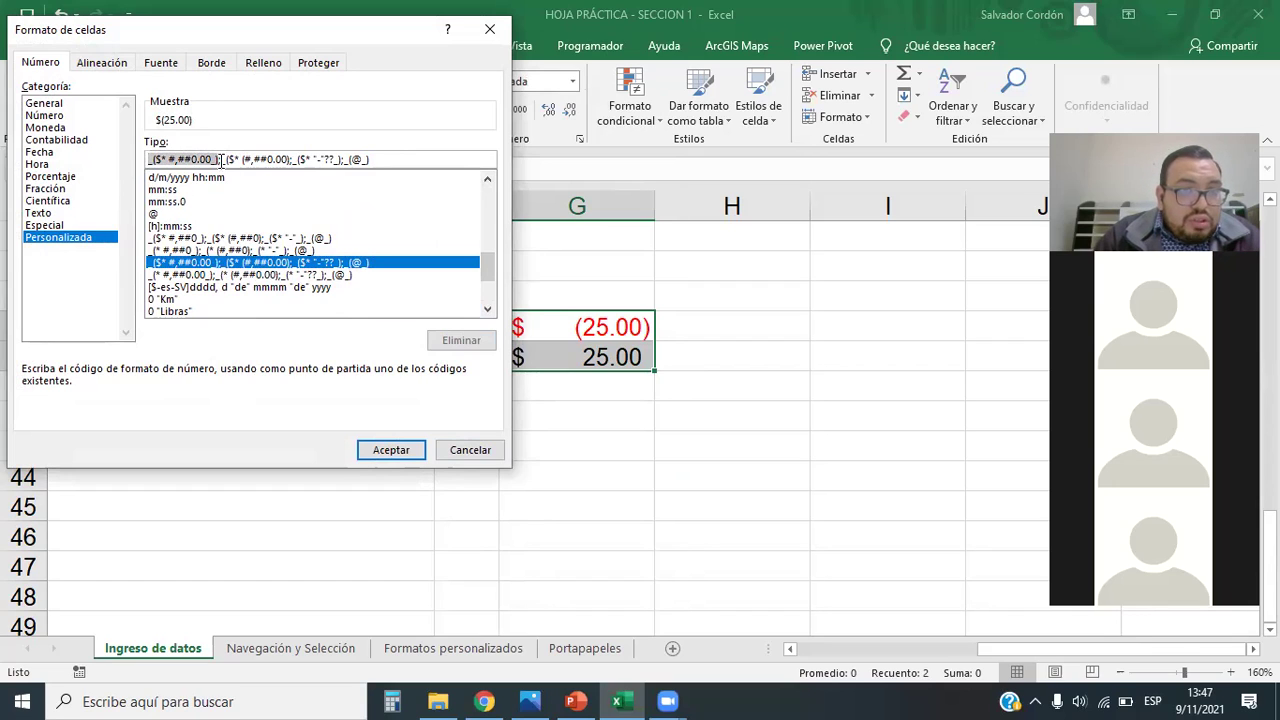
{"action": "left_click_drag", "start_coordinate": [220, 160], "coordinate": [285, 154]}
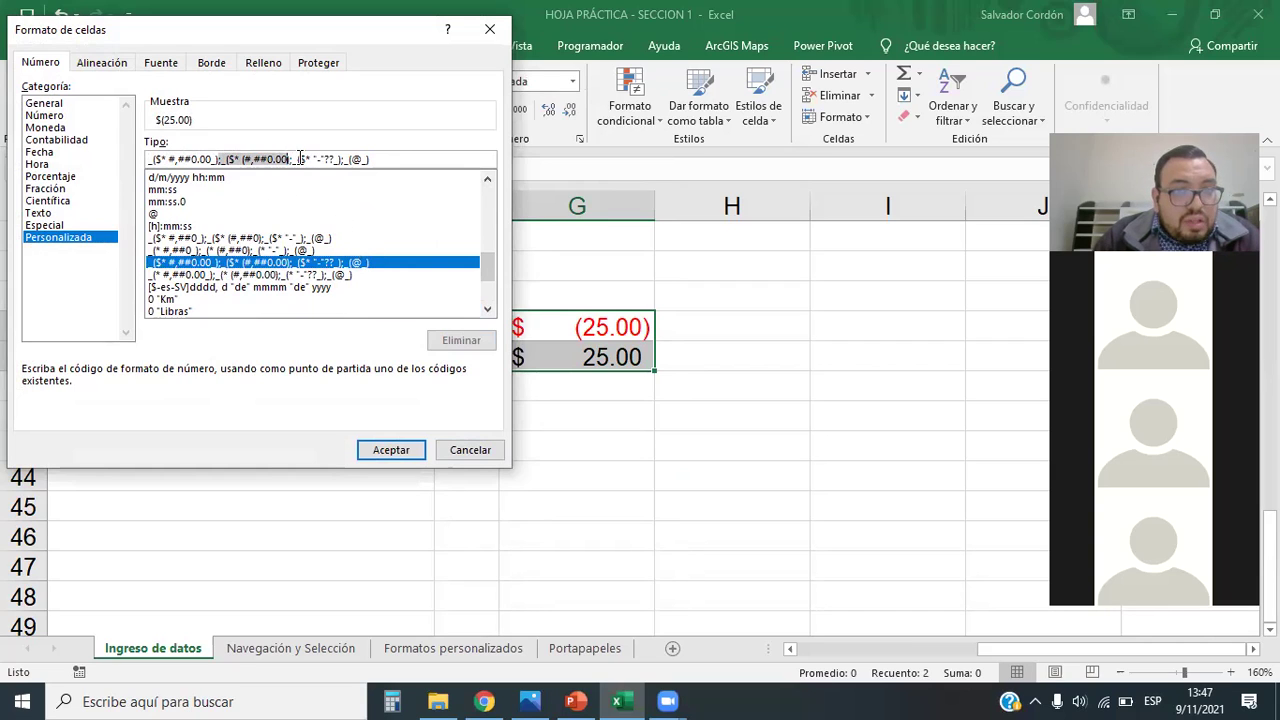
{"action": "left_click", "coordinate": [294, 160]}
{"action": "left_click_drag", "start_coordinate": [294, 160], "coordinate": [386, 153]}
{"action": "left_click", "coordinate": [389, 157]}
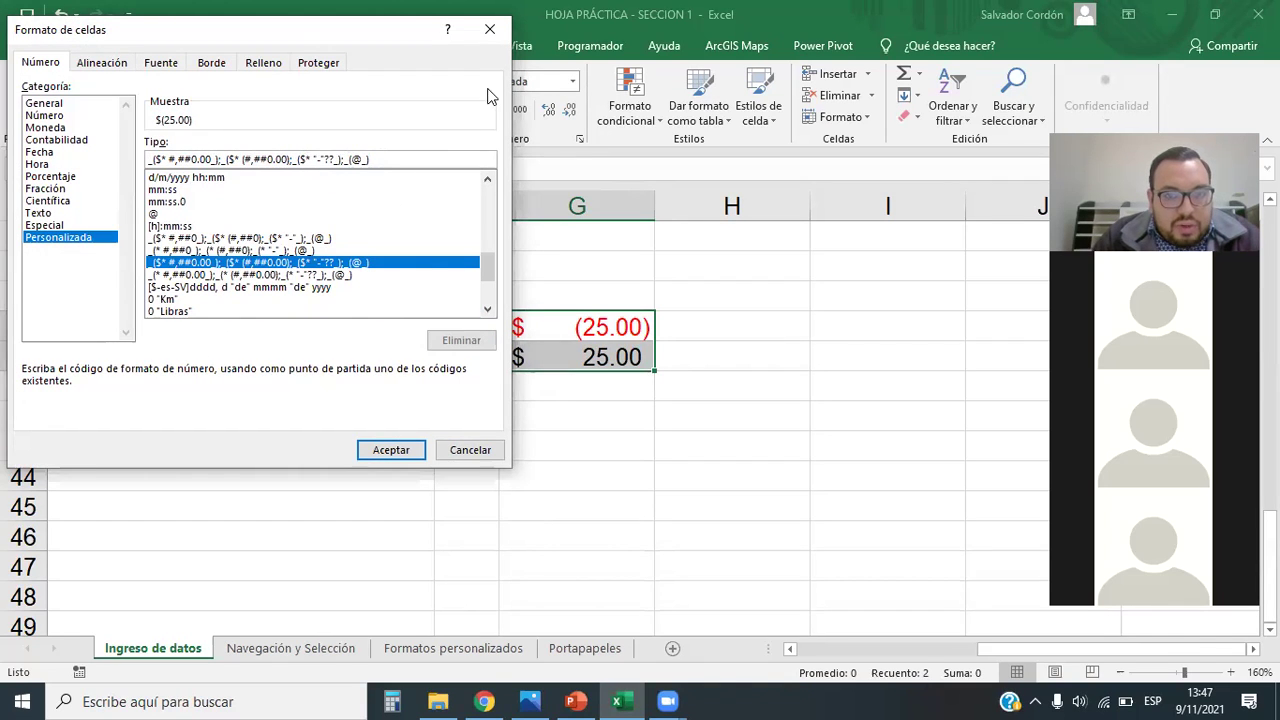
{"action": "left_click", "coordinate": [466, 450]}
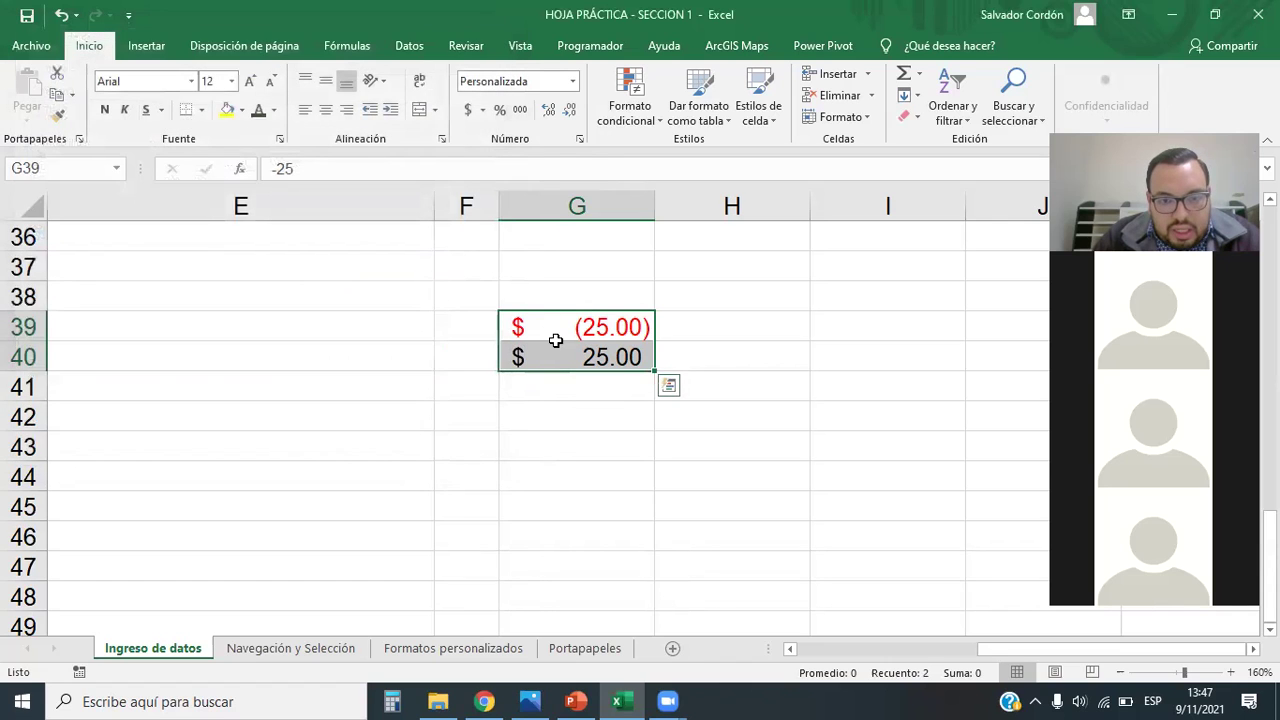
{"action": "left_click", "coordinate": [572, 81]}
{"action": "left_click", "coordinate": [534, 519]}
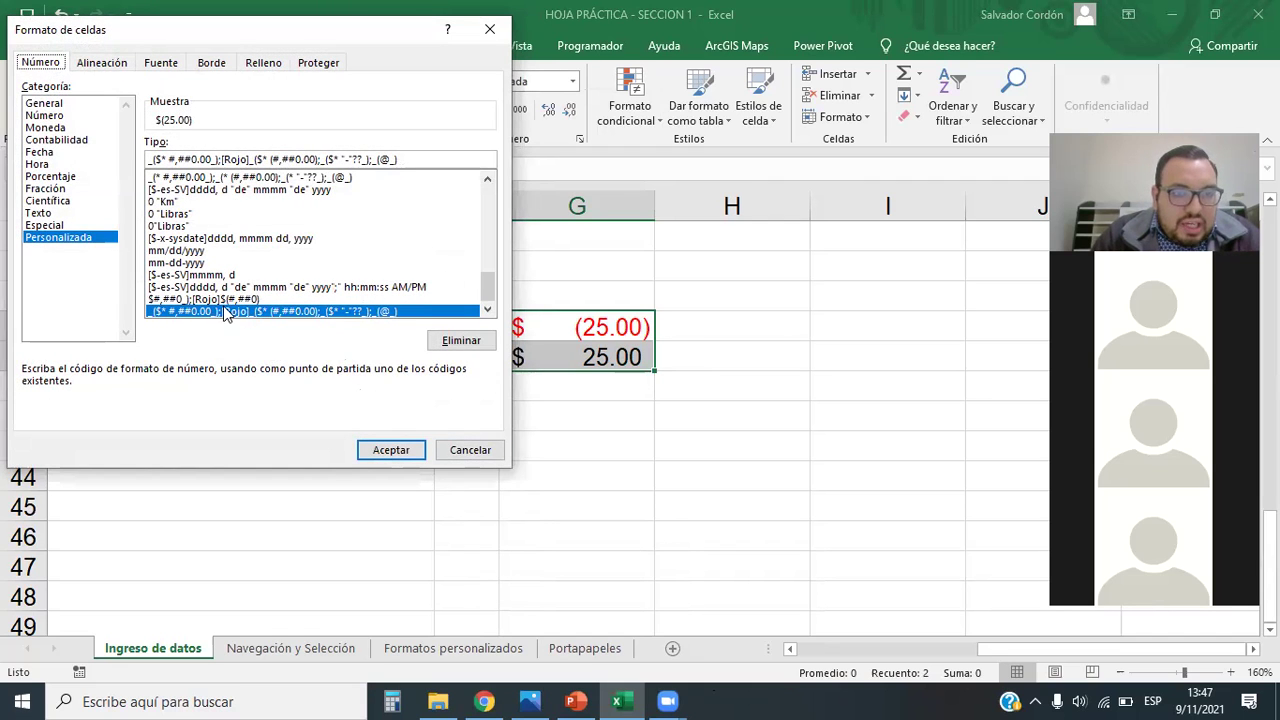
{"action": "scroll", "coordinate": [371, 257], "scroll_direction": "up", "scroll_amount": 5}
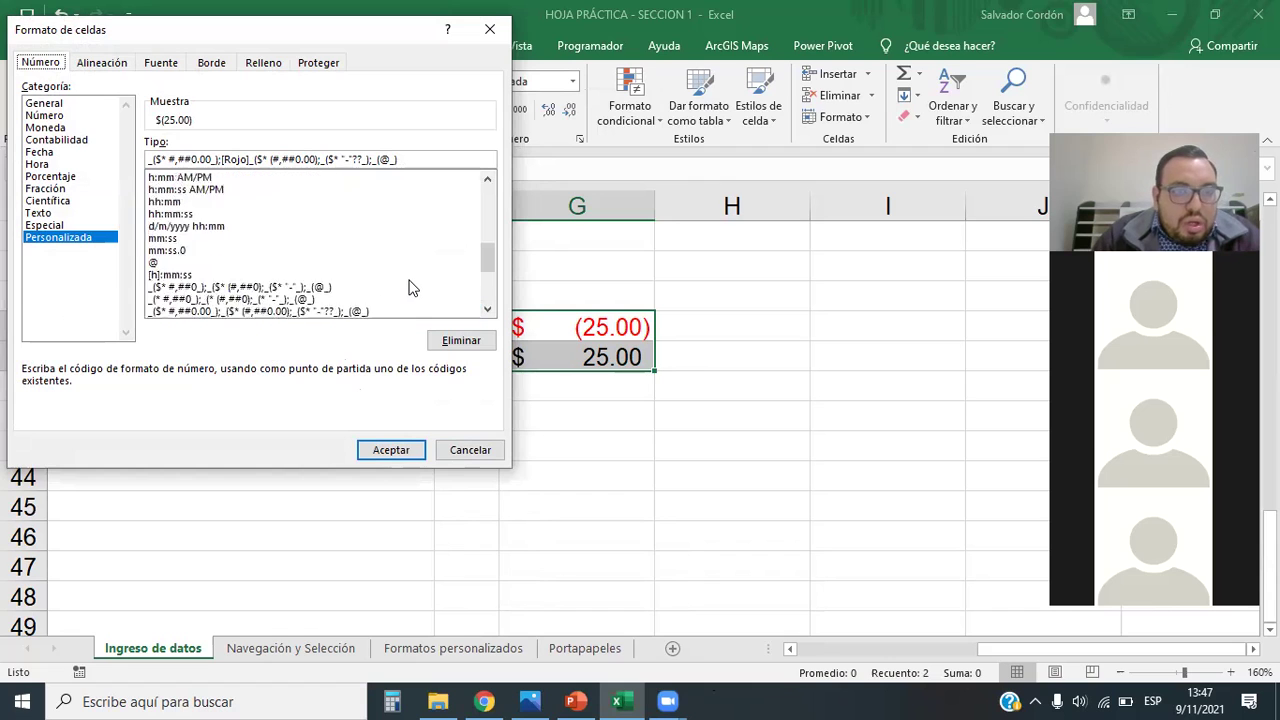
{"action": "scroll", "coordinate": [395, 298], "scroll_direction": "down", "scroll_amount": 6}
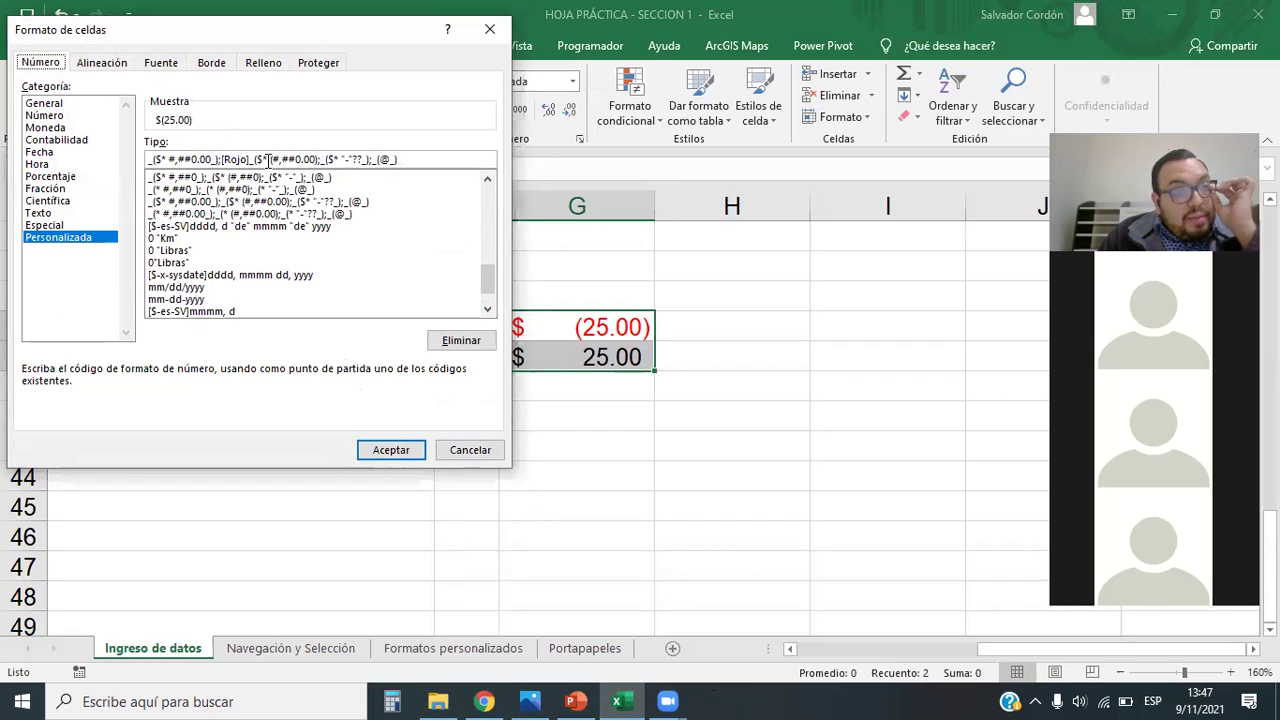
{"action": "left_click_drag", "start_coordinate": [152, 163], "coordinate": [408, 159]}
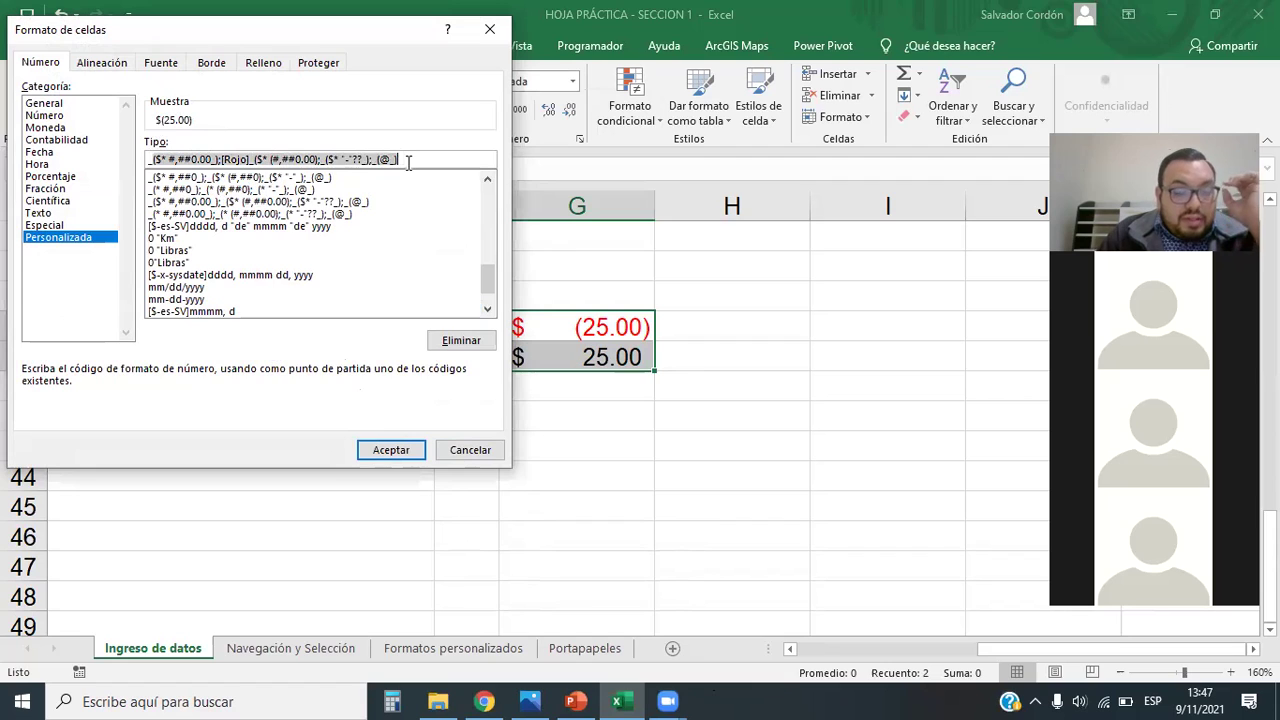
{"action": "left_click", "coordinate": [408, 159]}
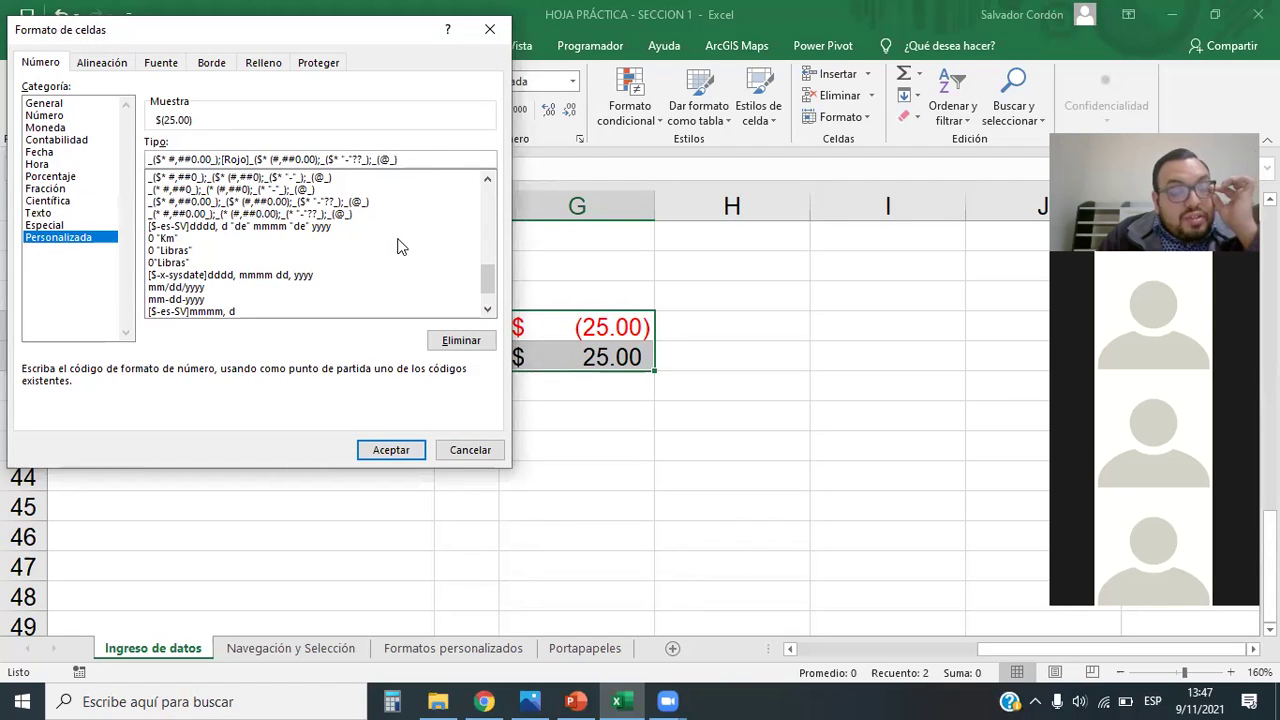
{"action": "left_click_drag", "start_coordinate": [485, 278], "coordinate": [486, 300]}
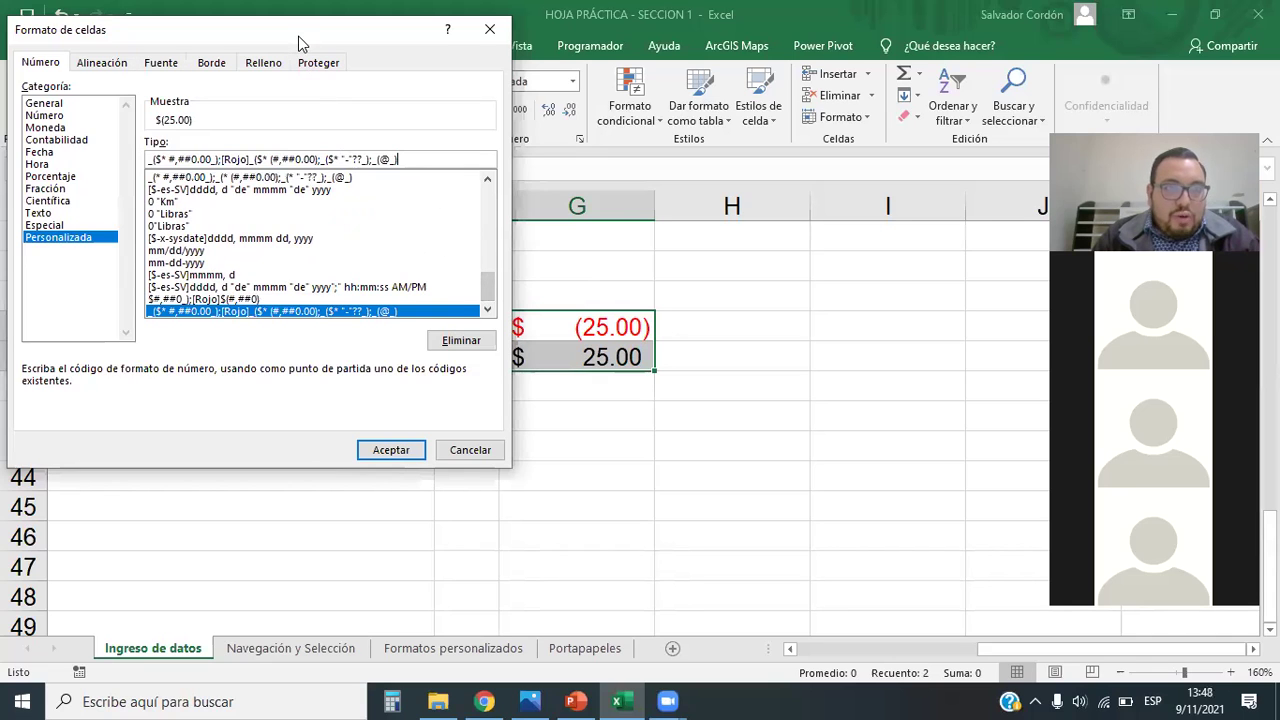
{"action": "left_click_drag", "start_coordinate": [298, 44], "coordinate": [321, 135]}
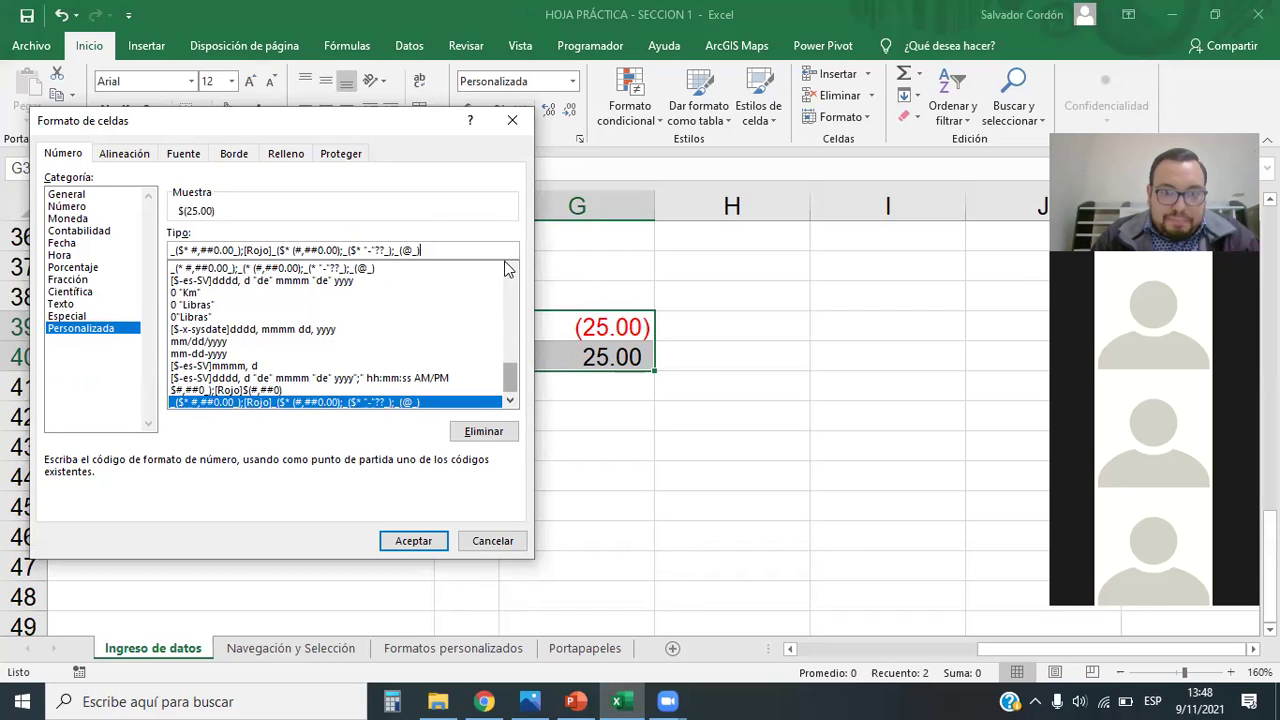
{"action": "left_click", "coordinate": [512, 120]}
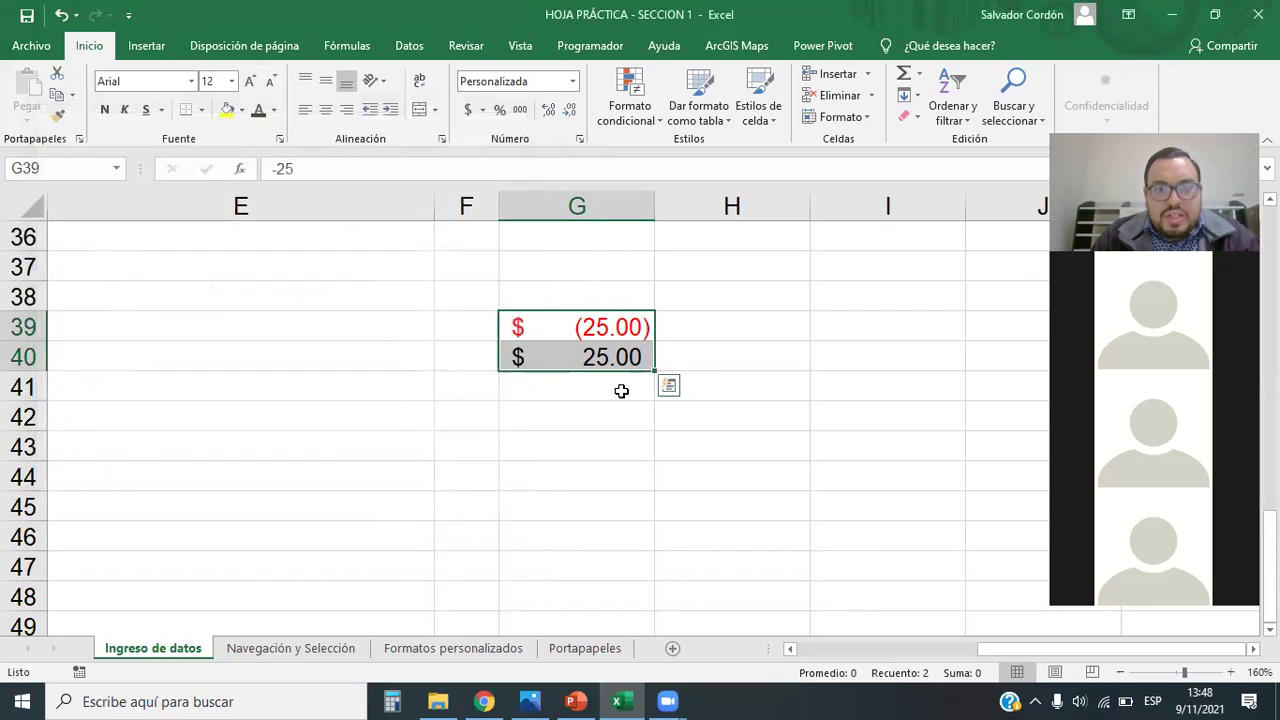
Step: Enter =G39+G40 in G43, which displays the zero total as $ -
{"action": "left_click", "coordinate": [694, 477]}
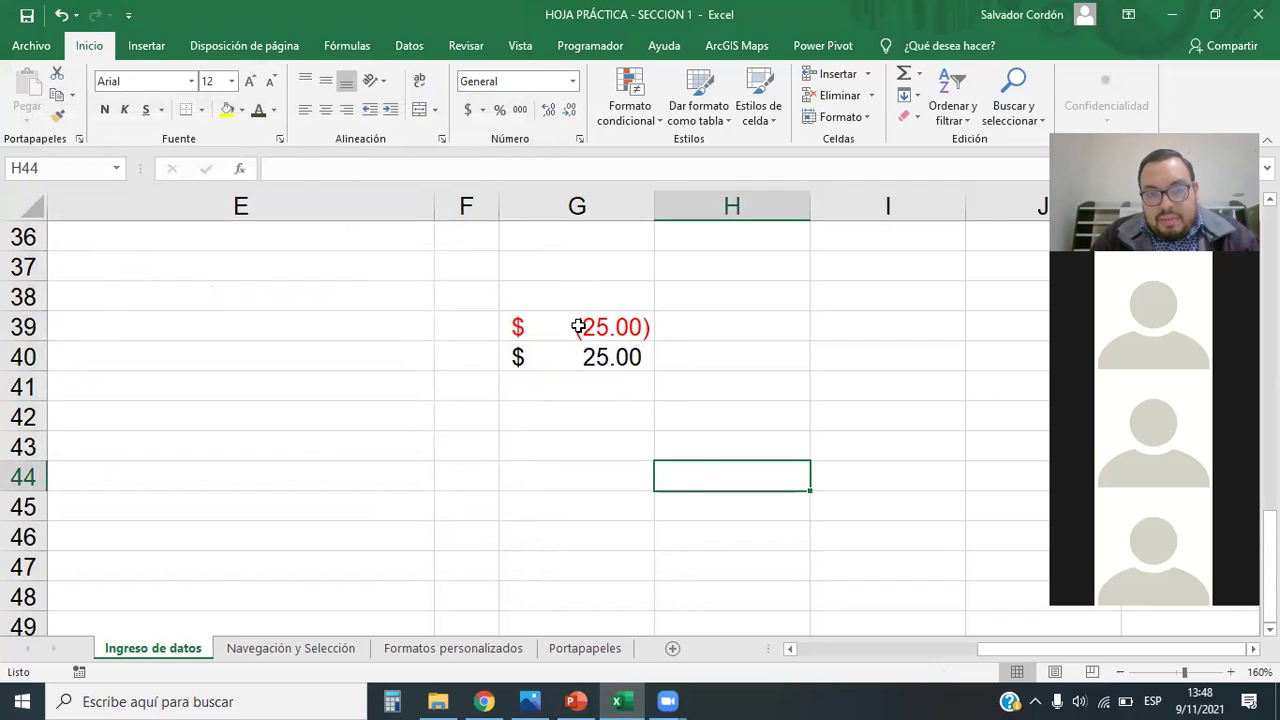
{"action": "left_click", "coordinate": [597, 438]}
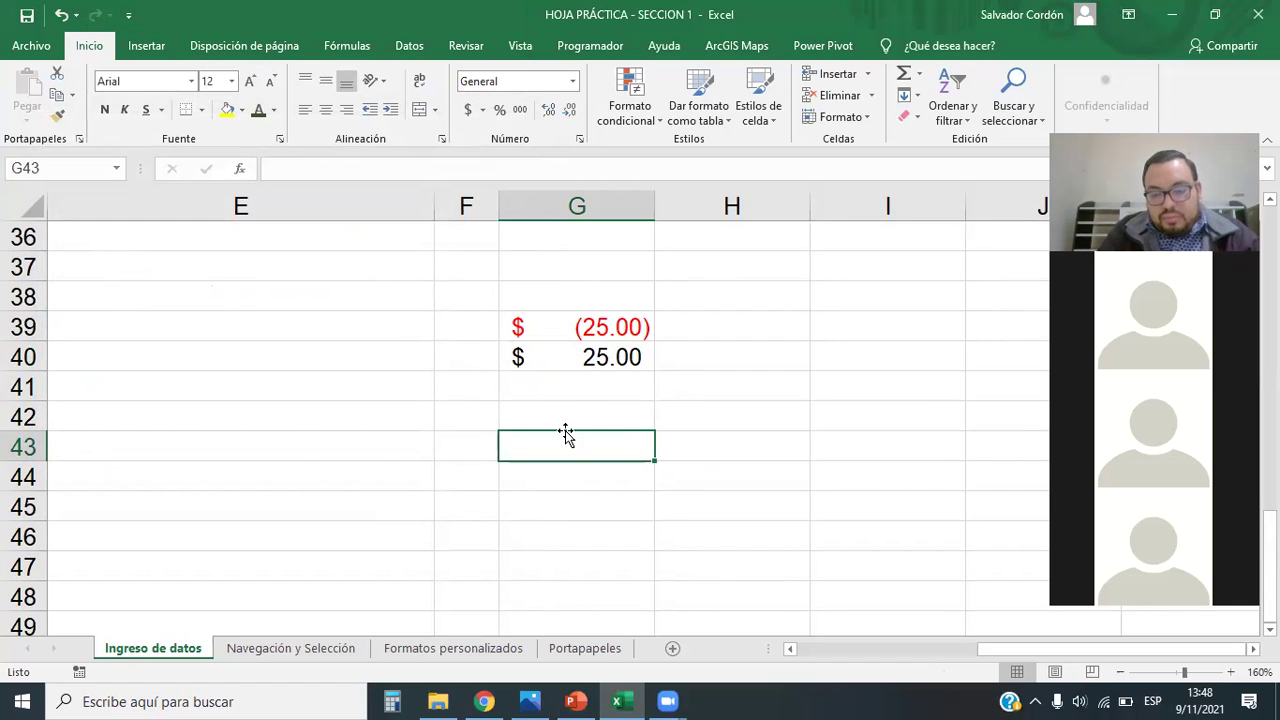
{"action": "type", "text": "="}
{"action": "left_click", "coordinate": [590, 332]}
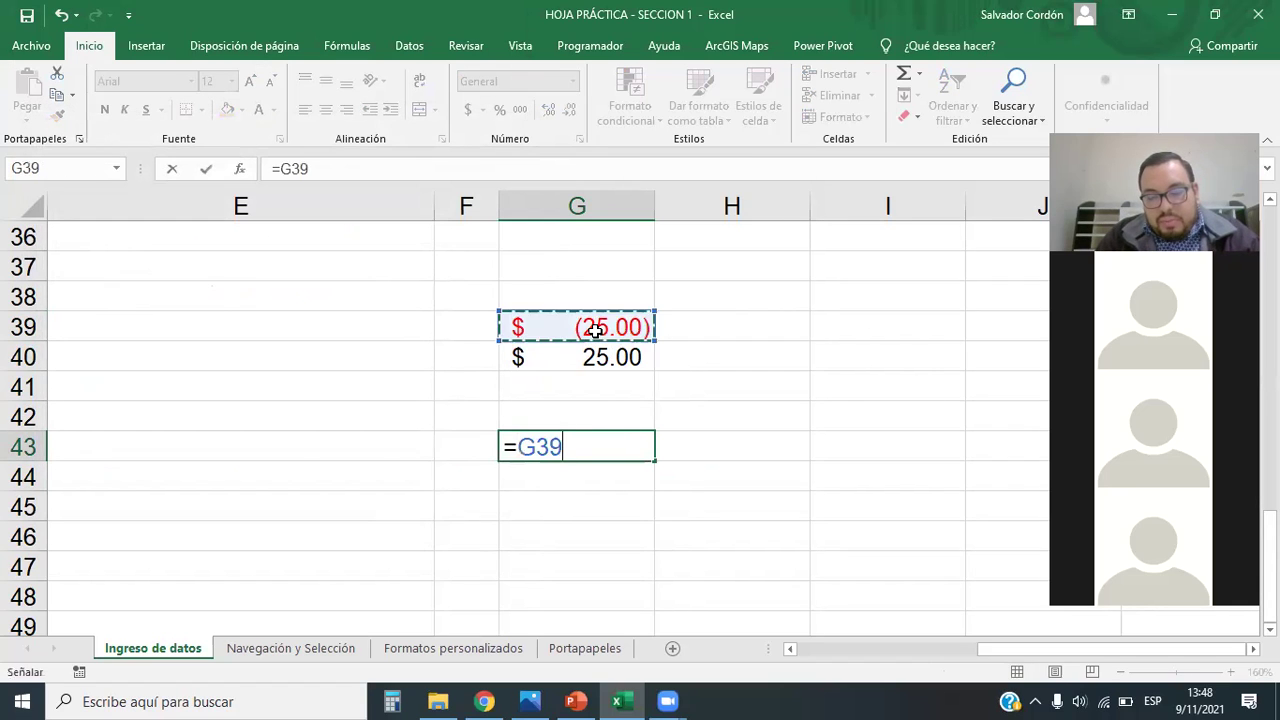
{"action": "type", "text": "+"}
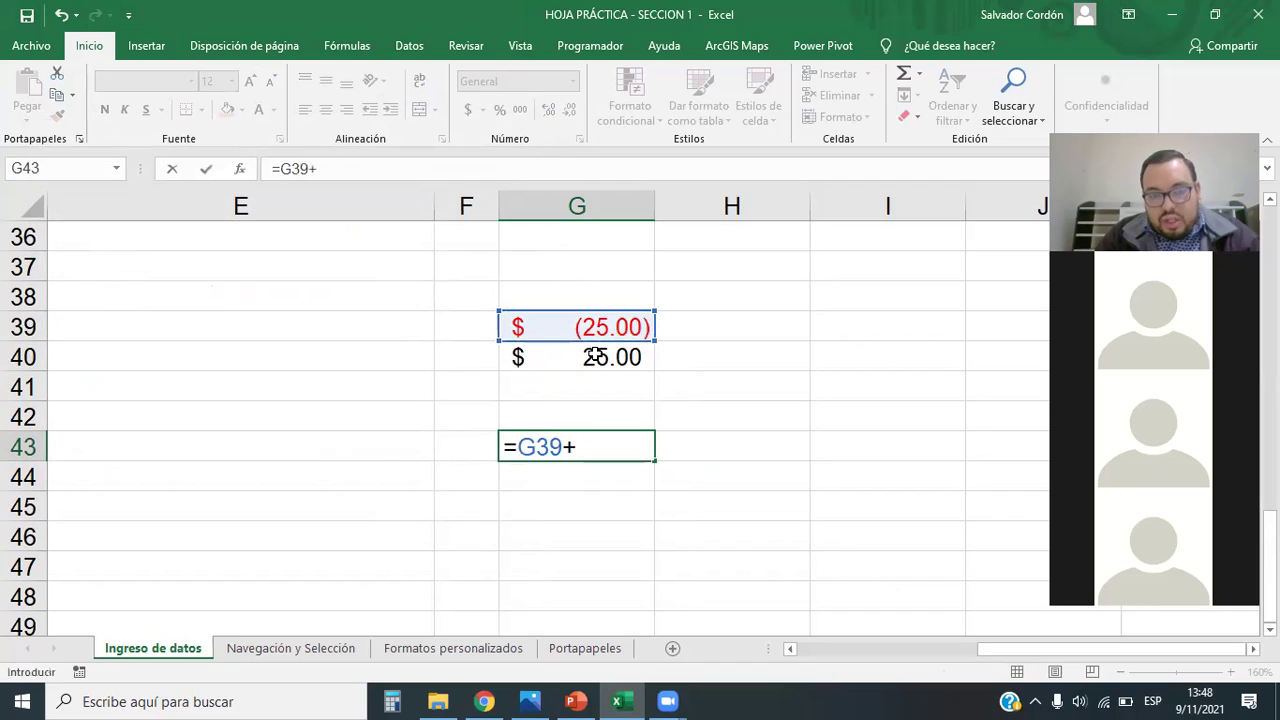
{"action": "left_click", "coordinate": [595, 357]}
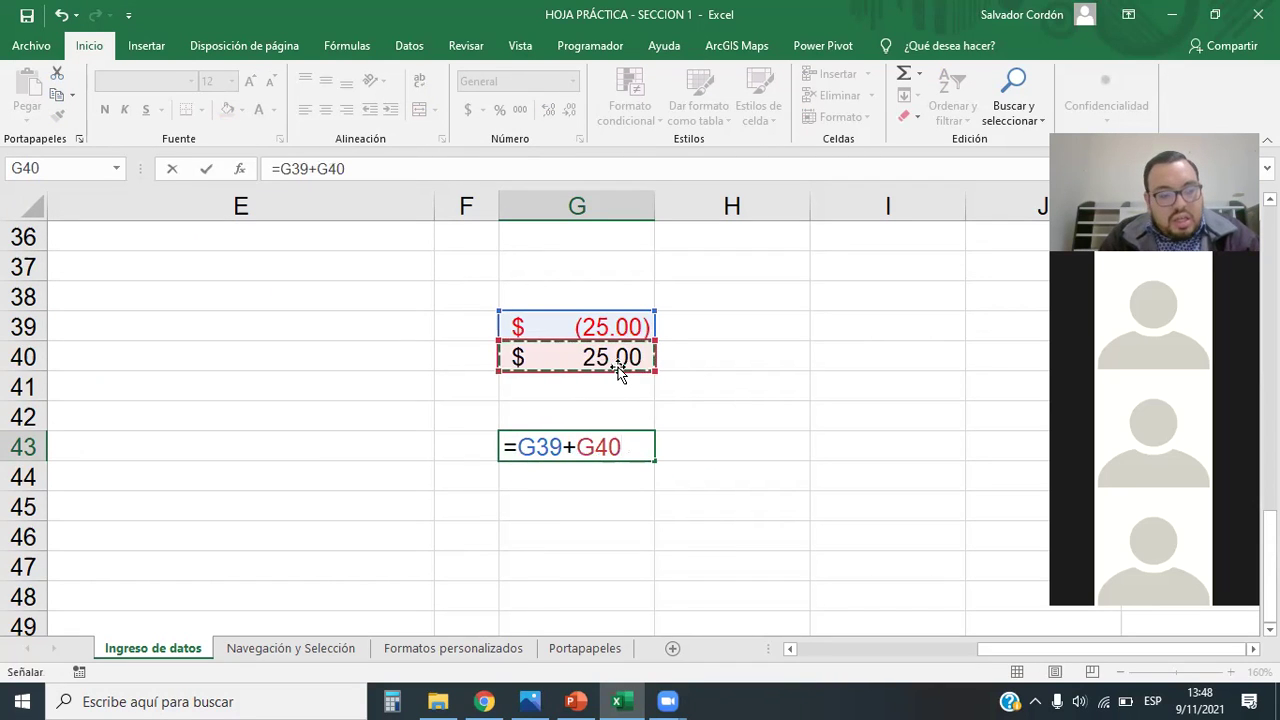
{"action": "key", "text": "Return"}
{"action": "key", "text": "Up"}
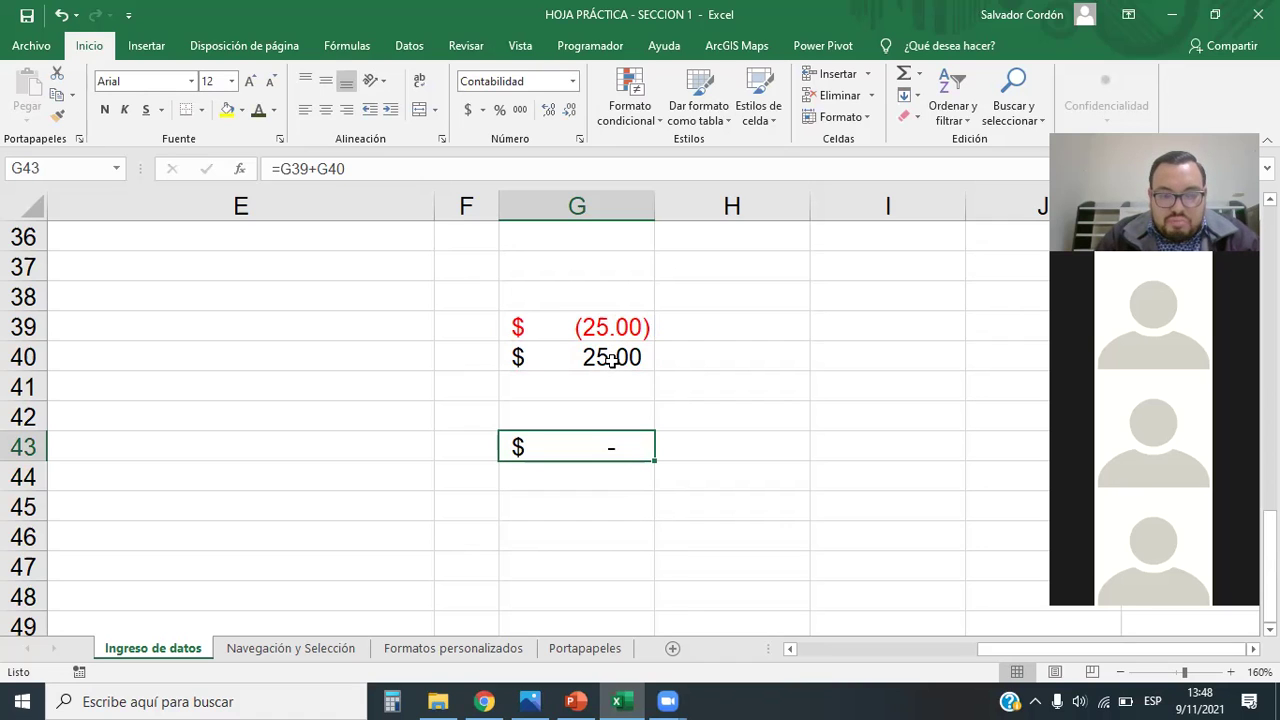
{"action": "left_click", "coordinate": [610, 363]}
Step: Change G40 to 30, then to 20, so the G43 total reads $ (5.00)
{"action": "type", "text": "30"}
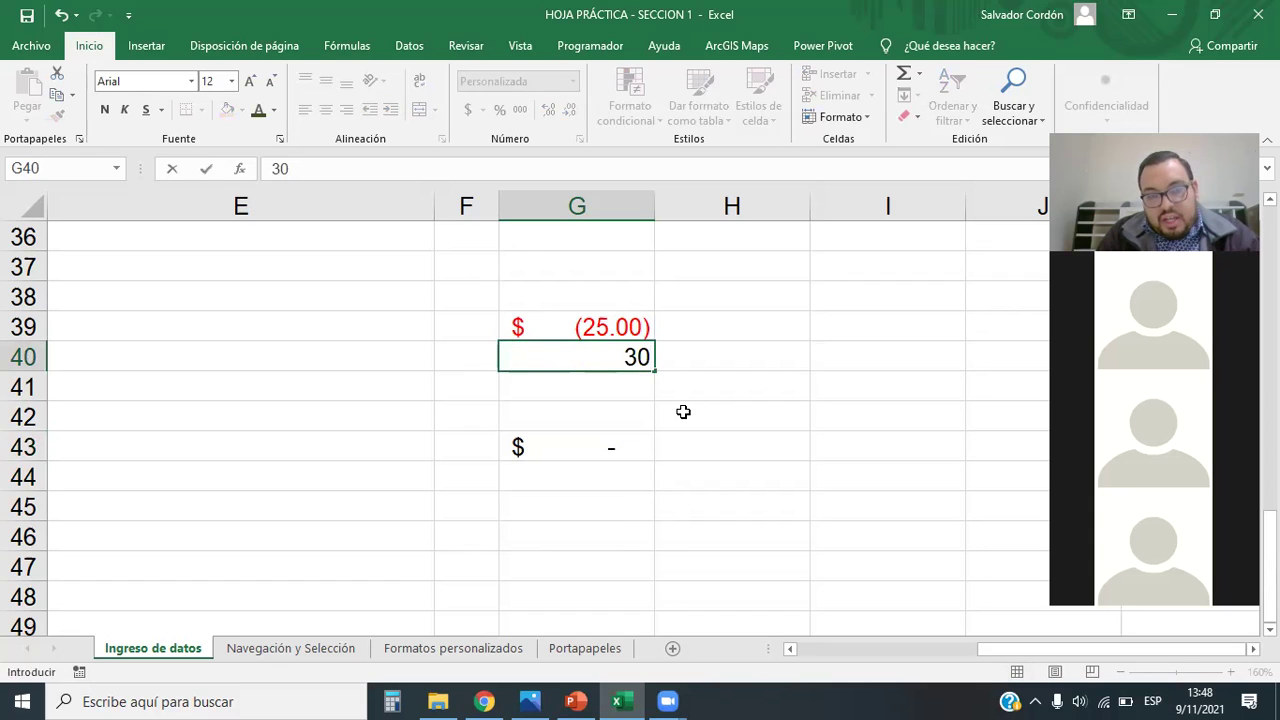
{"action": "key", "text": "Return"}
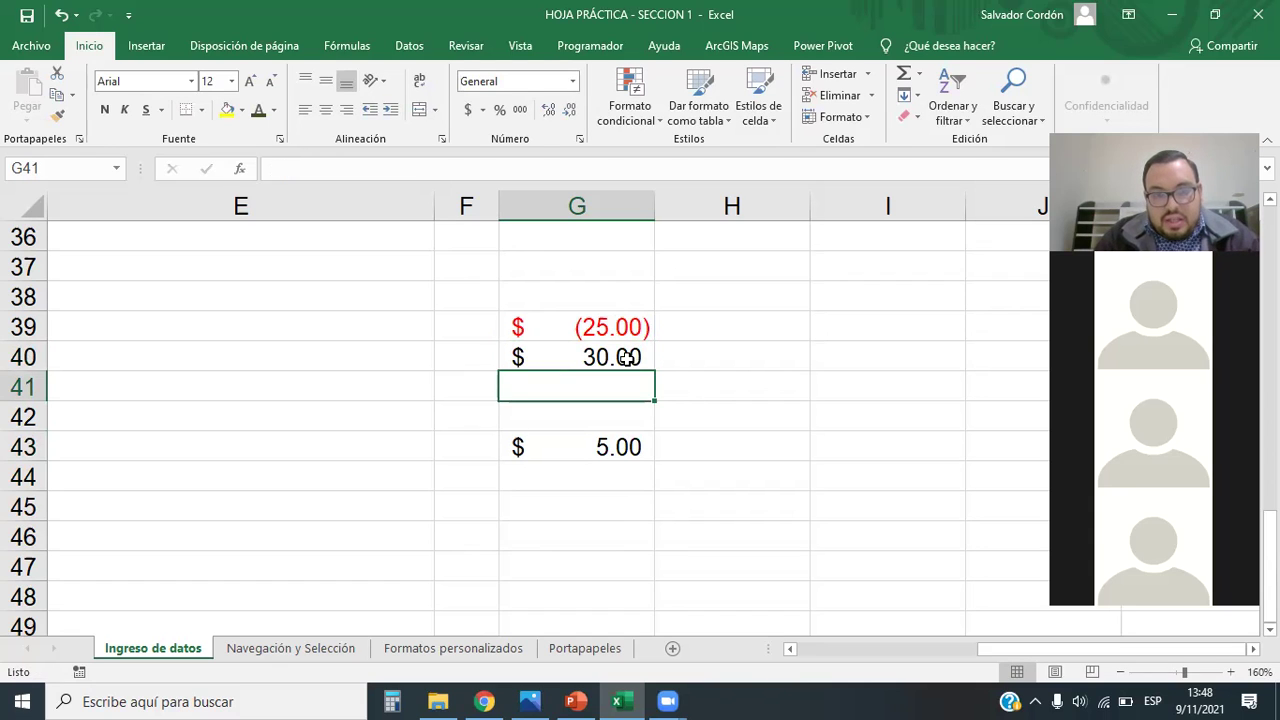
{"action": "left_click", "coordinate": [627, 358]}
{"action": "type", "text": "20"}
{"action": "key", "text": "Return"}
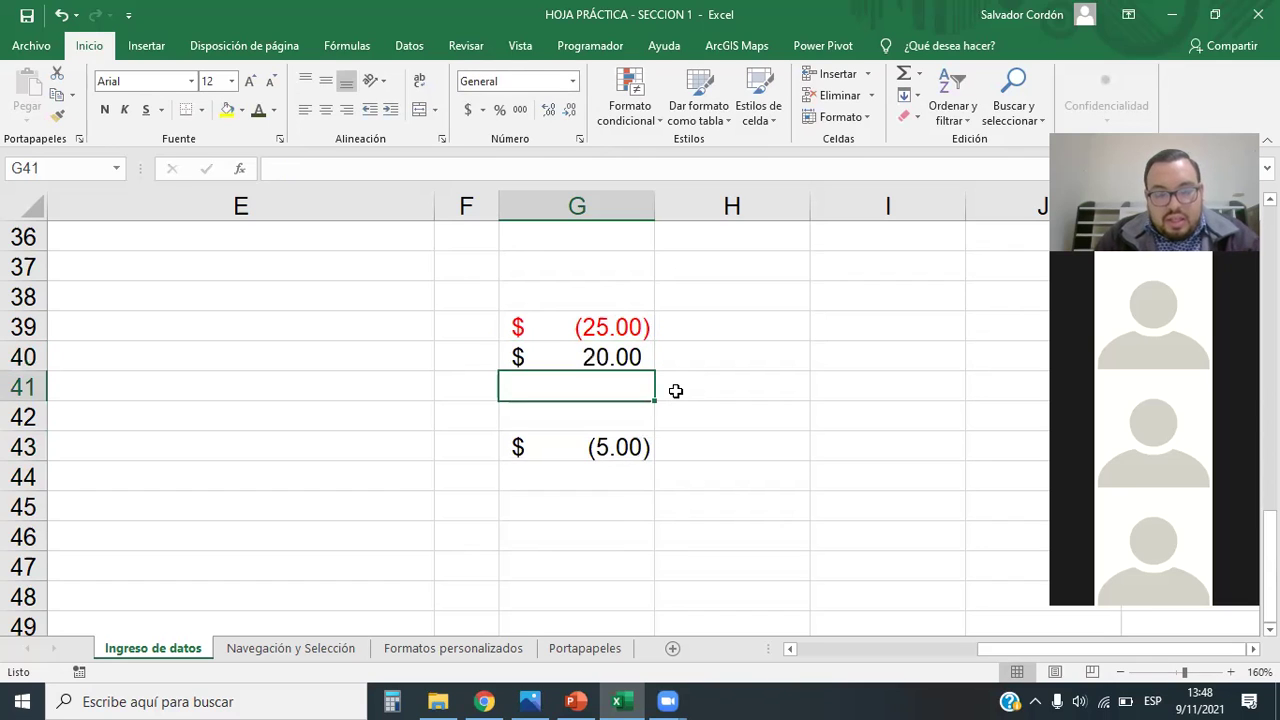
{"action": "left_click", "coordinate": [636, 460]}
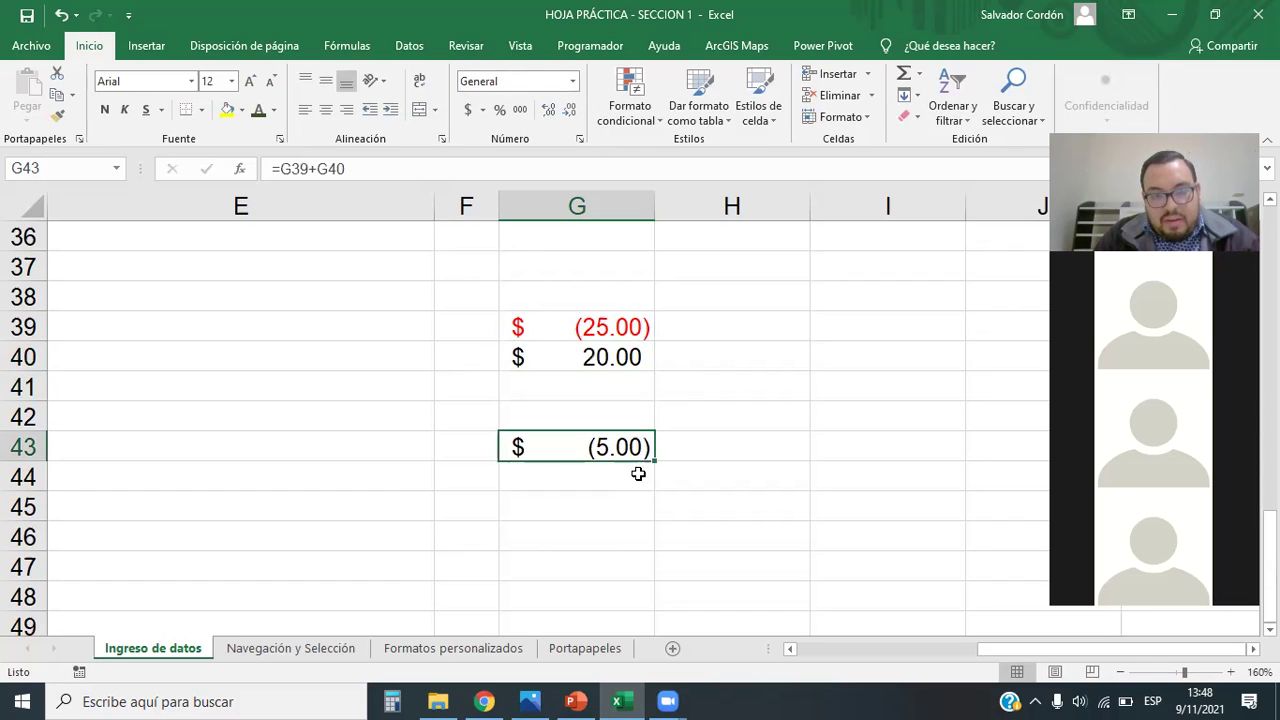
Step: Inspect the values and accounting formats of G39, G40 and the G43 total
{"action": "left_click", "coordinate": [625, 328]}
{"action": "left_click", "coordinate": [600, 449]}
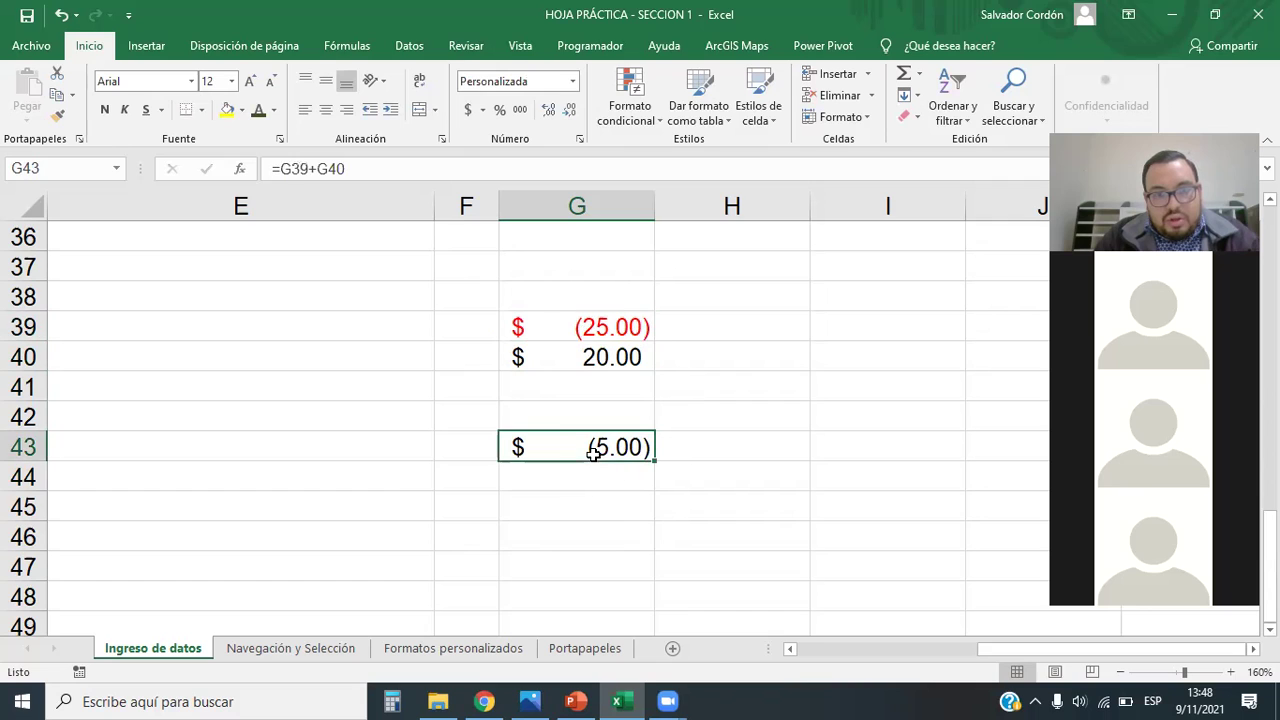
{"action": "left_click", "coordinate": [577, 326]}
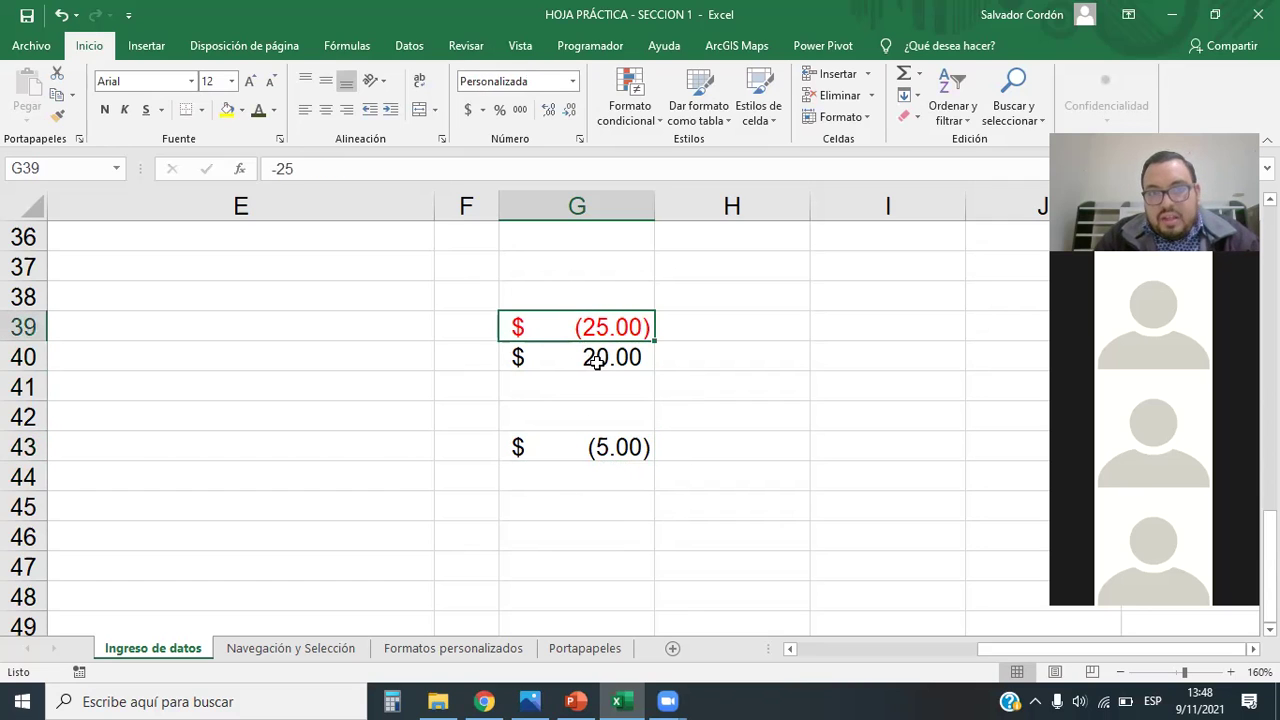
{"action": "left_click_drag", "start_coordinate": [620, 328], "coordinate": [625, 360]}
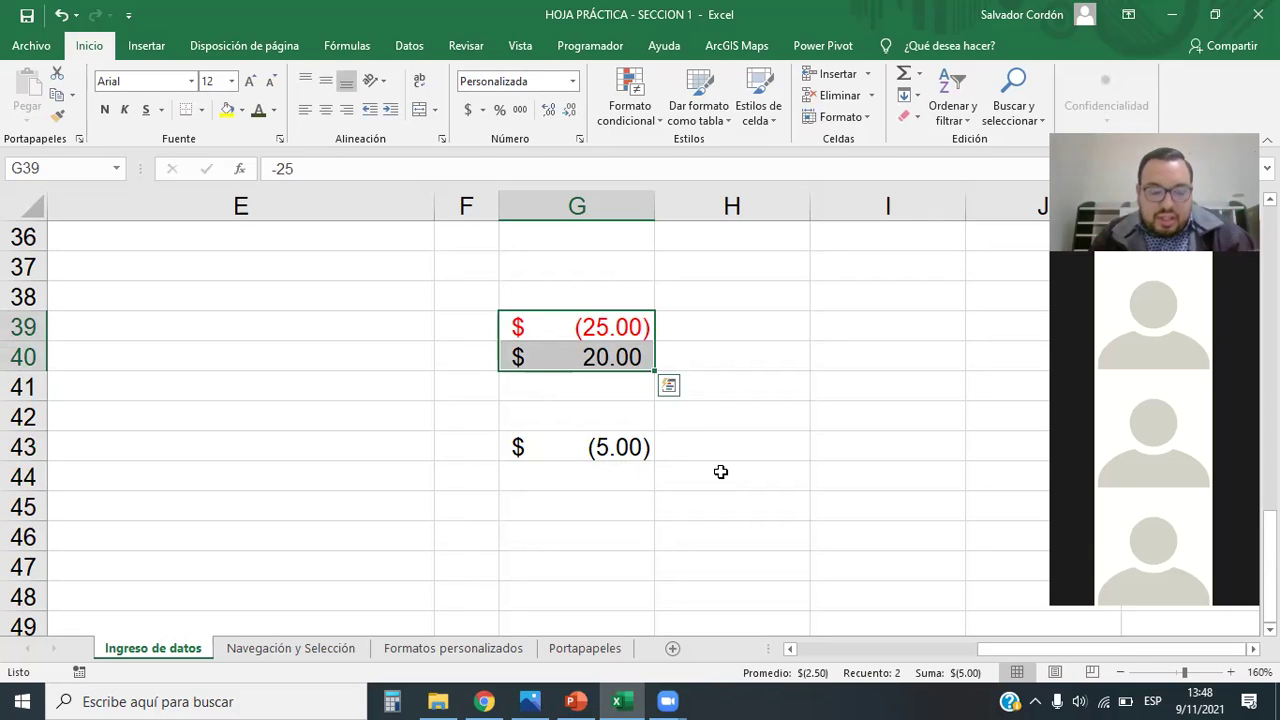
{"action": "left_click", "coordinate": [720, 472]}
{"action": "left_click", "coordinate": [607, 448]}
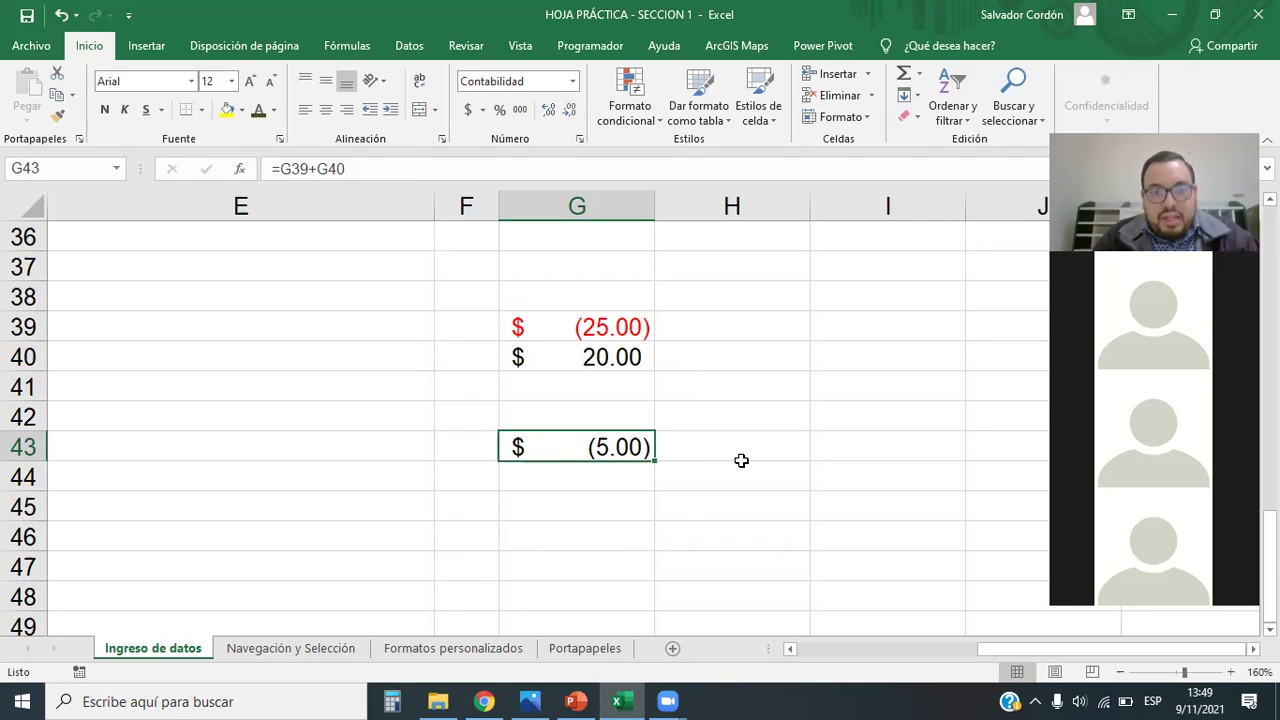
{"action": "scroll", "coordinate": [724, 443], "scroll_direction": "down", "scroll_amount": 1}
{"action": "scroll", "coordinate": [724, 443], "scroll_direction": "up", "scroll_amount": 3}
{"action": "scroll", "coordinate": [720, 447], "scroll_direction": "down", "scroll_amount": 2}
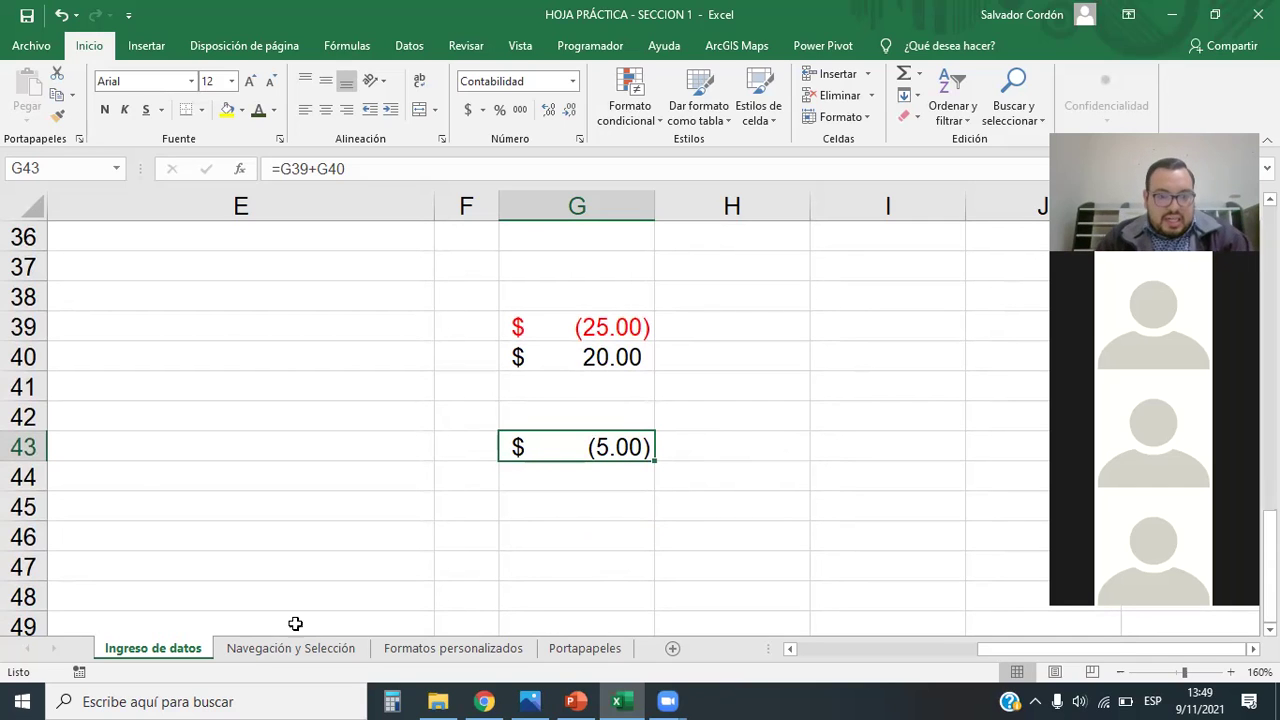
Step: Switch to Navegación y Selección and back to Ingreso de datos, reviewing G39:G43
{"action": "left_click", "coordinate": [312, 651]}
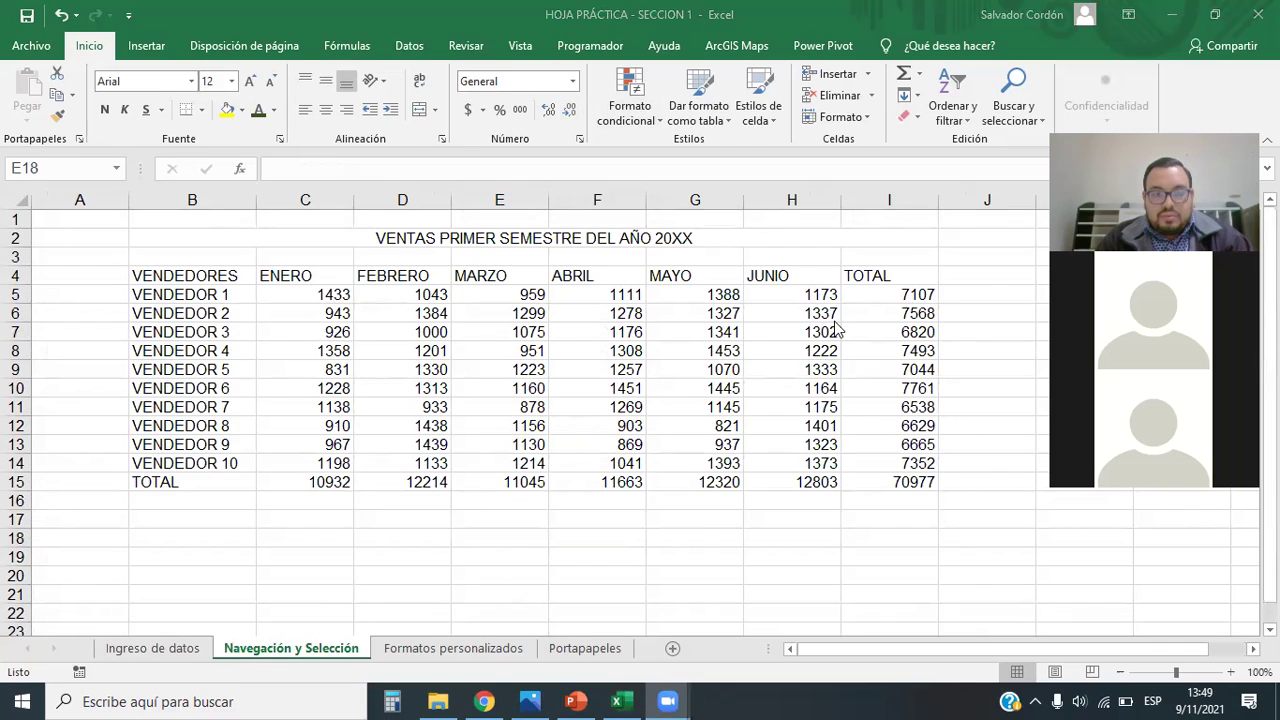
{"action": "left_click", "coordinate": [163, 652]}
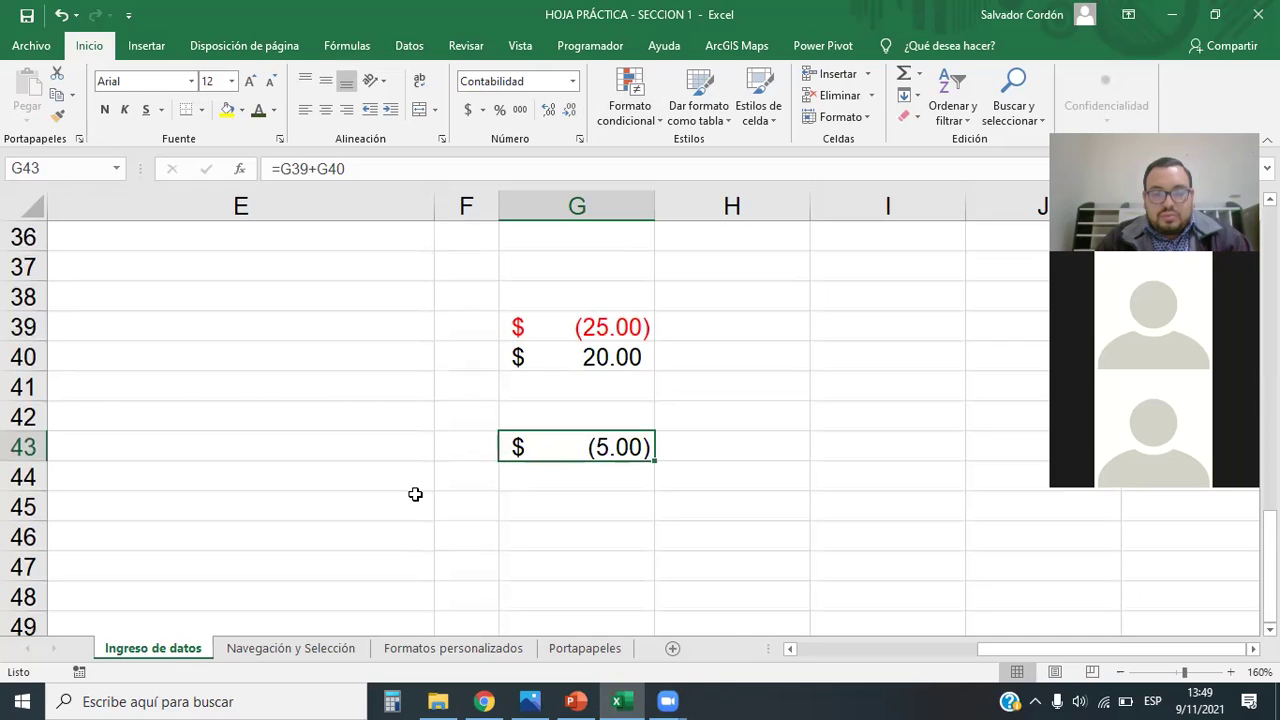
{"action": "left_click_drag", "start_coordinate": [590, 325], "coordinate": [607, 449]}
{"action": "left_click", "coordinate": [720, 420]}
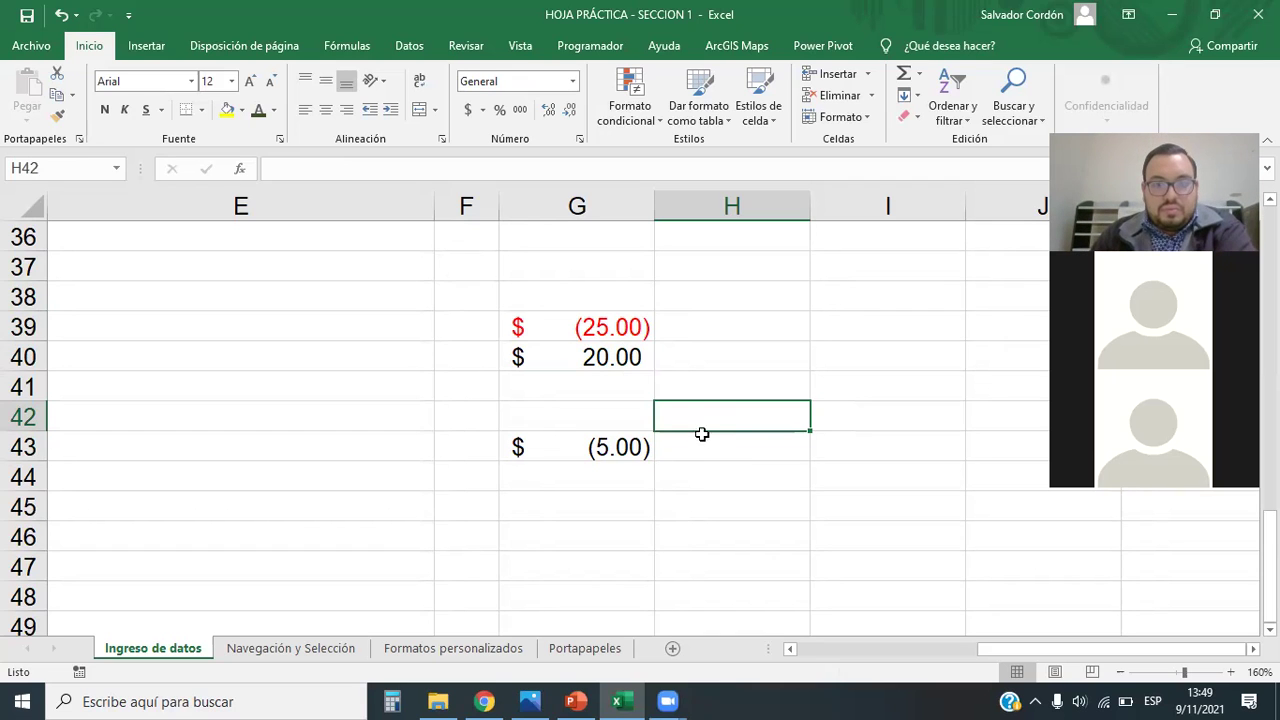
Step: Apply Moneda to G39 and G40, so they read -$25.00 and $20.00
{"action": "left_click", "coordinate": [542, 327]}
{"action": "left_click", "coordinate": [572, 81]}
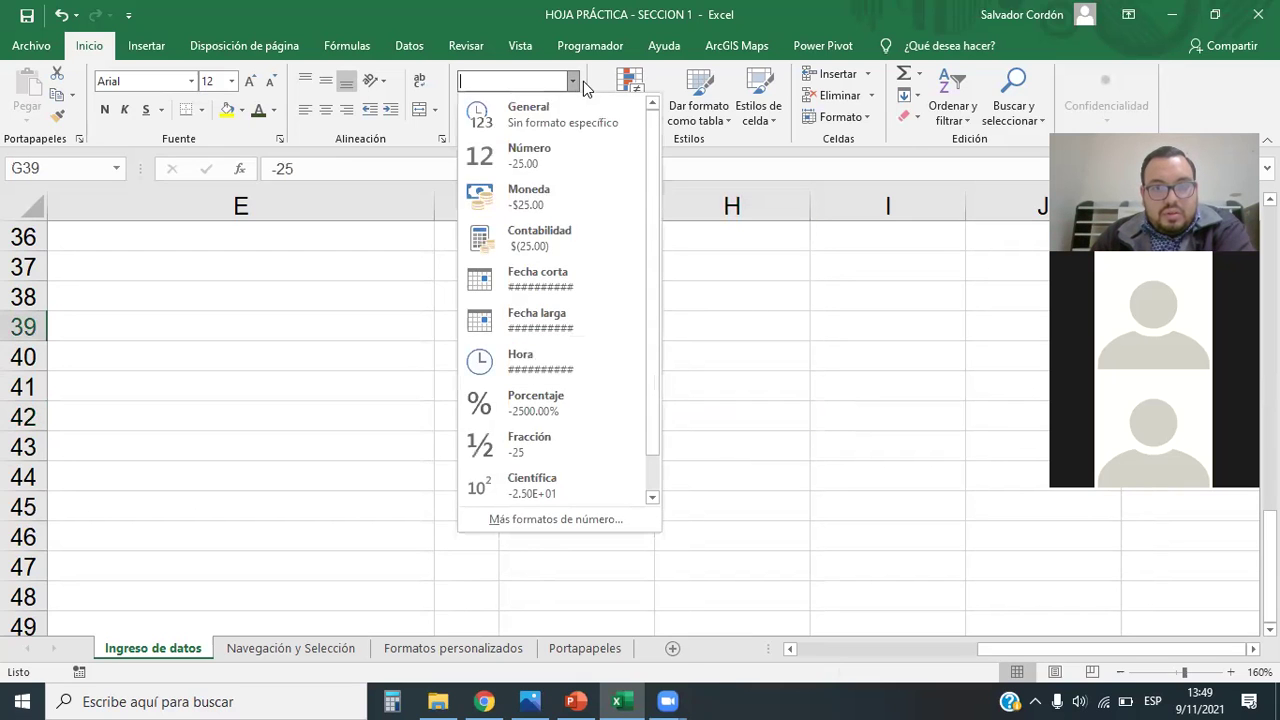
{"action": "left_click", "coordinate": [541, 240]}
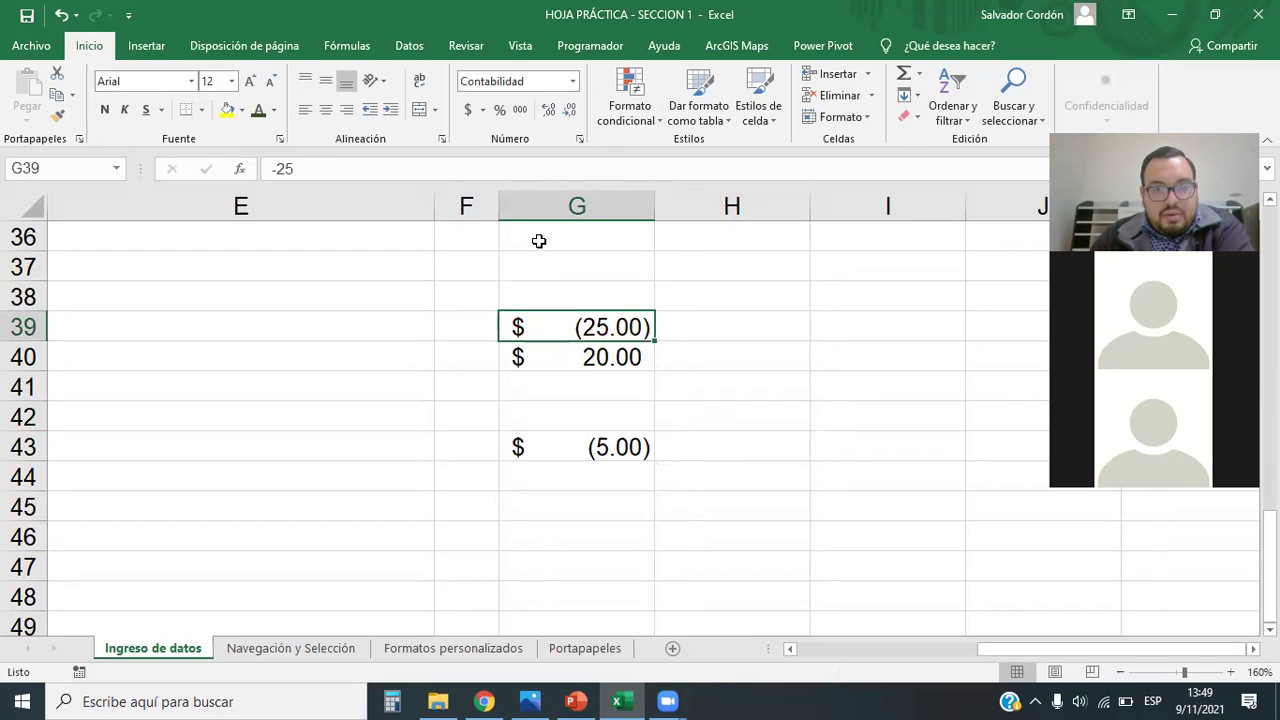
{"action": "left_click", "coordinate": [572, 81]}
{"action": "left_click", "coordinate": [540, 203]}
{"action": "left_click", "coordinate": [888, 478]}
{"action": "left_click", "coordinate": [603, 366]}
{"action": "left_click", "coordinate": [572, 81]}
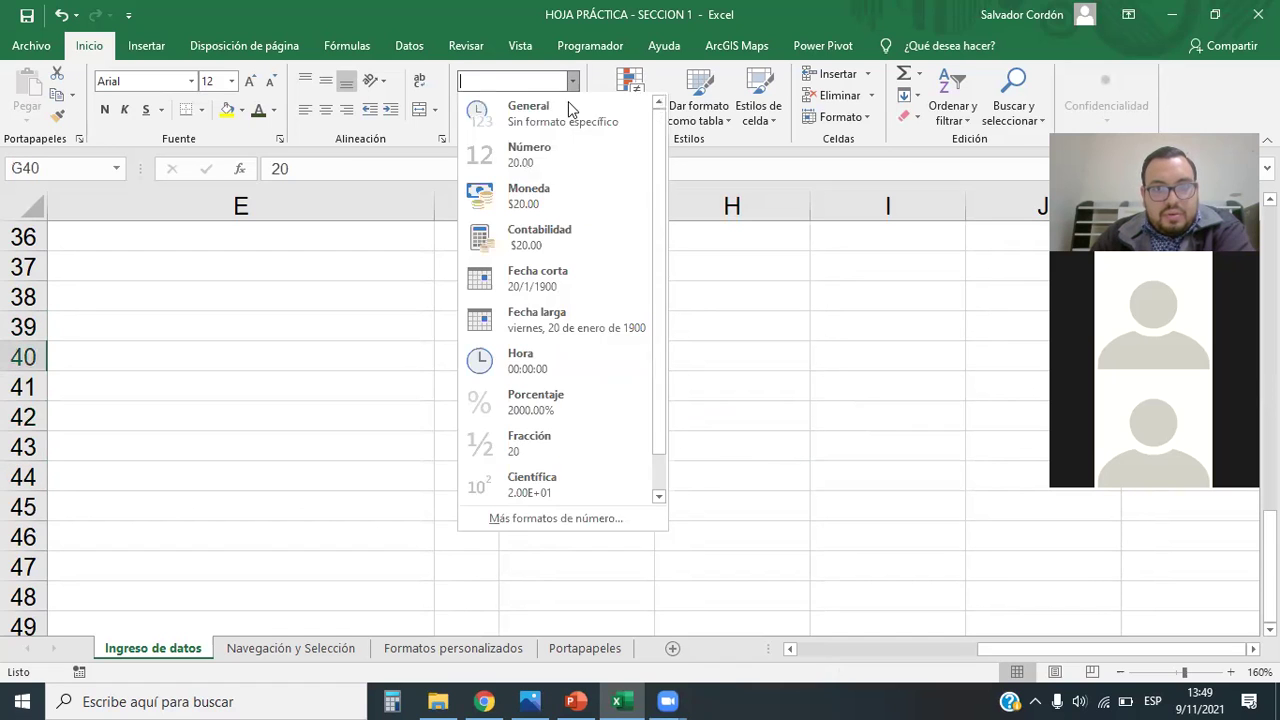
{"action": "left_click", "coordinate": [542, 193]}
Step: Compare G39, G40 and the G43 formula in its accounting format
{"action": "left_click", "coordinate": [829, 469]}
{"action": "left_click_drag", "start_coordinate": [616, 360], "coordinate": [611, 332]}
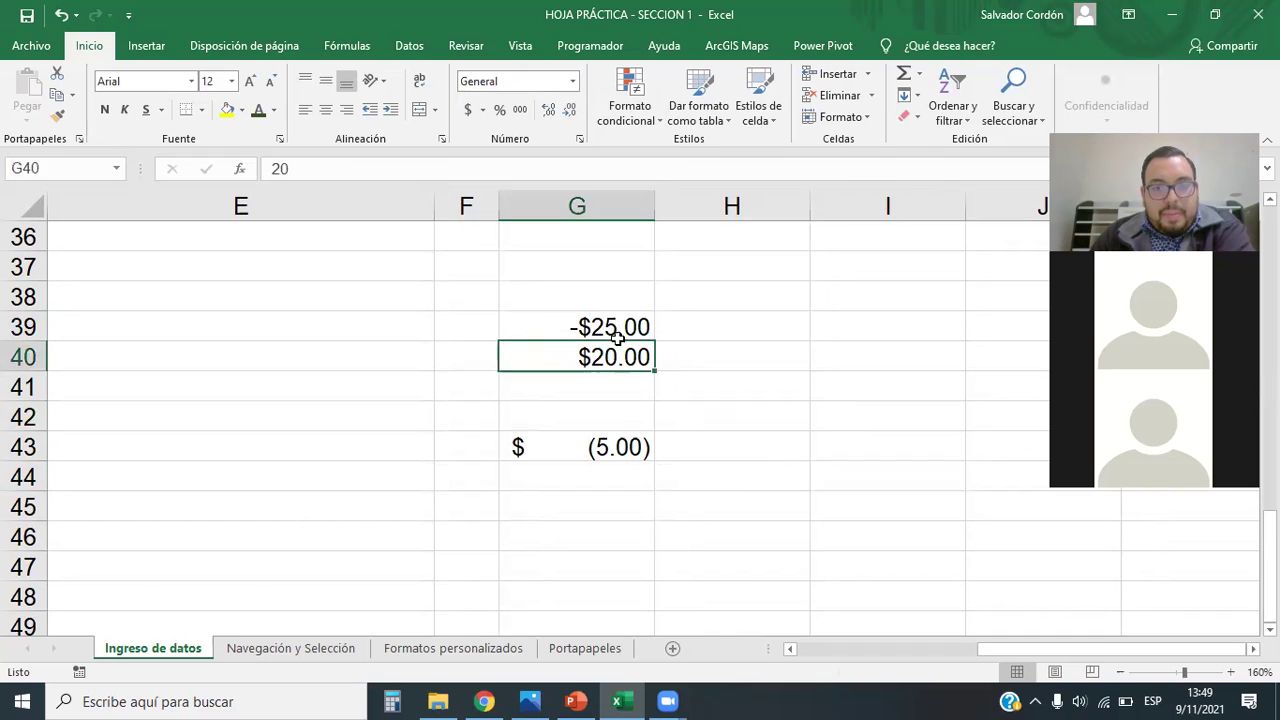
{"action": "left_click", "coordinate": [610, 334]}
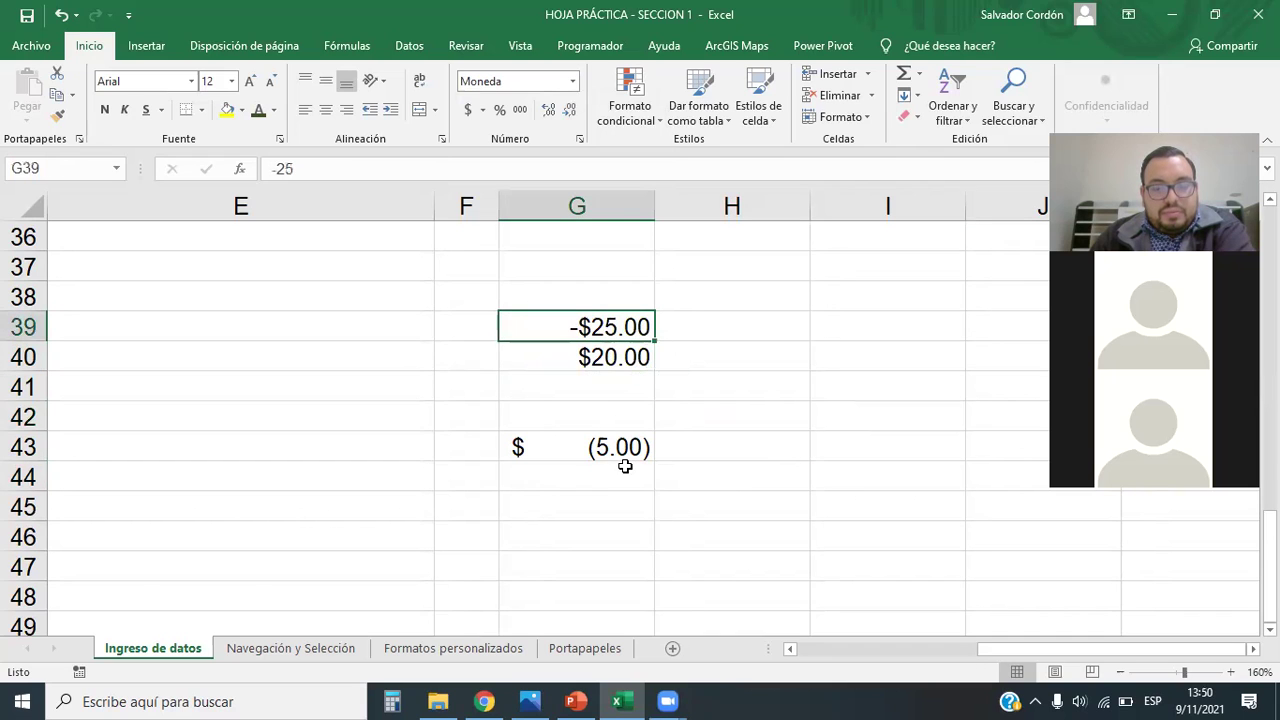
{"action": "left_click", "coordinate": [698, 447]}
{"action": "left_click", "coordinate": [580, 328]}
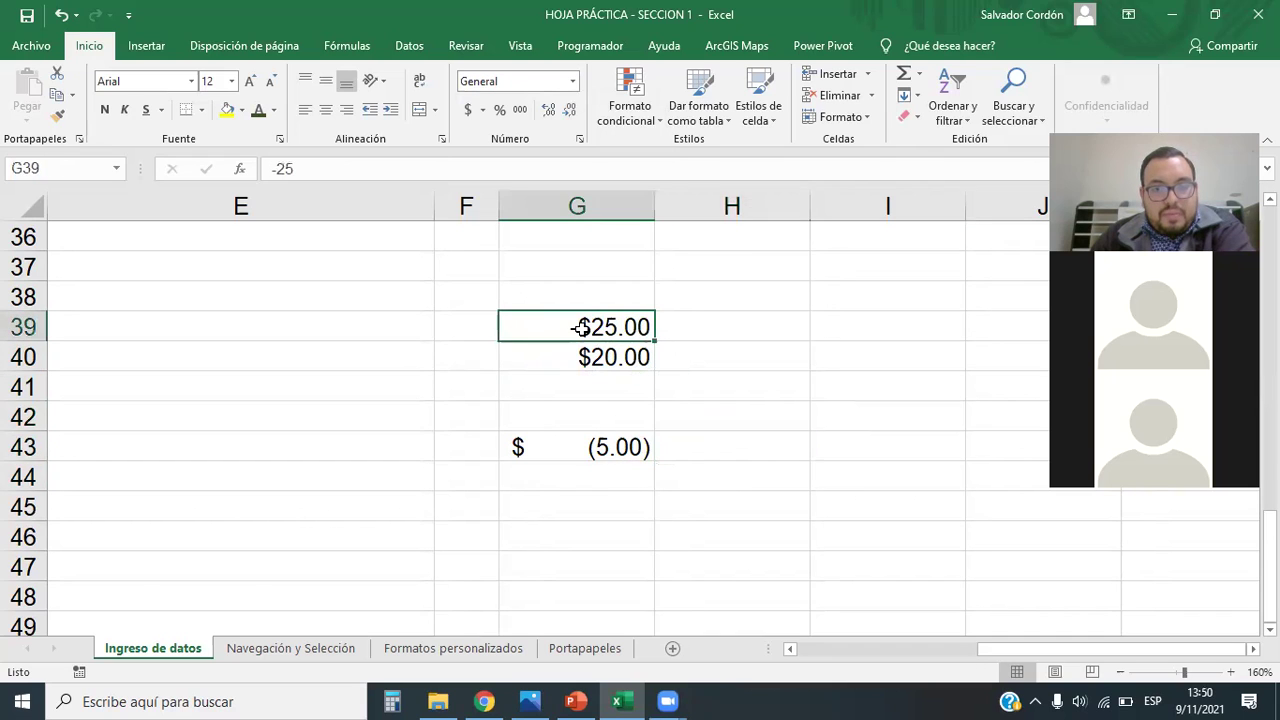
{"action": "left_click", "coordinate": [584, 448]}
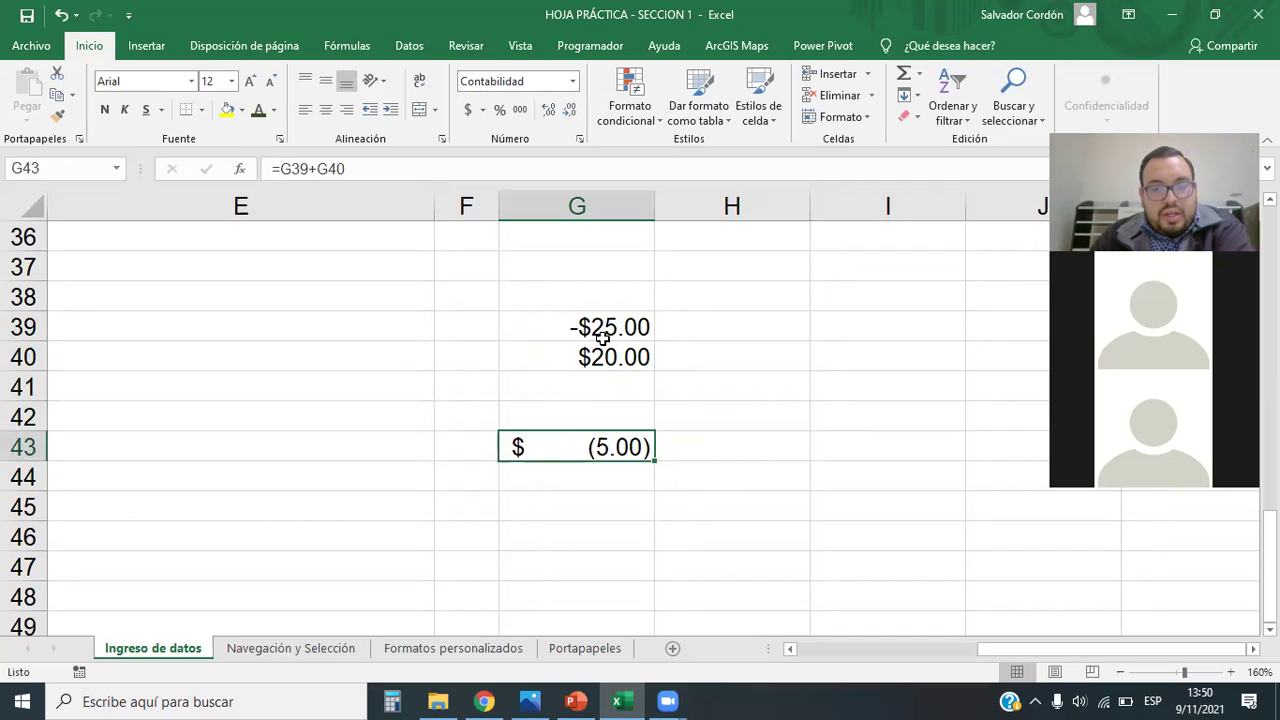
{"action": "left_click_drag", "start_coordinate": [596, 321], "coordinate": [618, 448]}
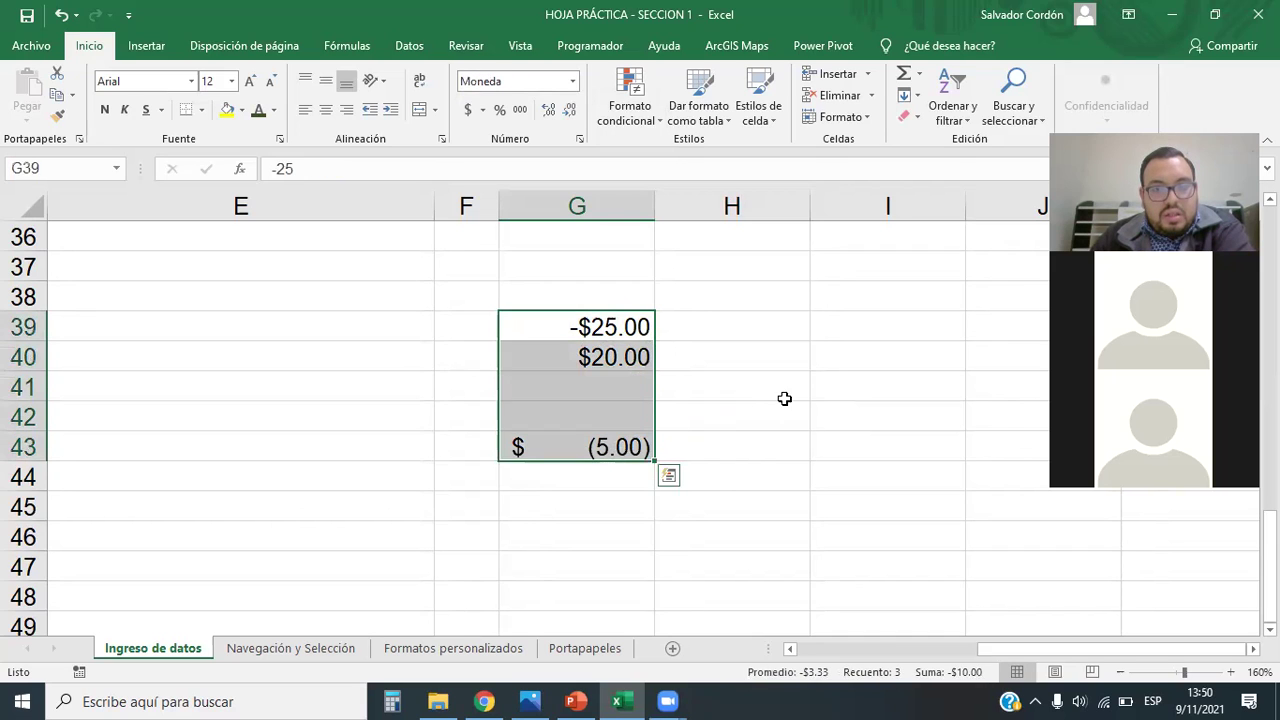
{"action": "left_click", "coordinate": [778, 396]}
Step: Review the G39:G42 cells again, ending with G38:G45 selected
{"action": "left_click", "coordinate": [590, 358]}
{"action": "left_click", "coordinate": [722, 318]}
{"action": "left_click_drag", "start_coordinate": [616, 329], "coordinate": [628, 447]}
{"action": "left_click", "coordinate": [745, 391]}
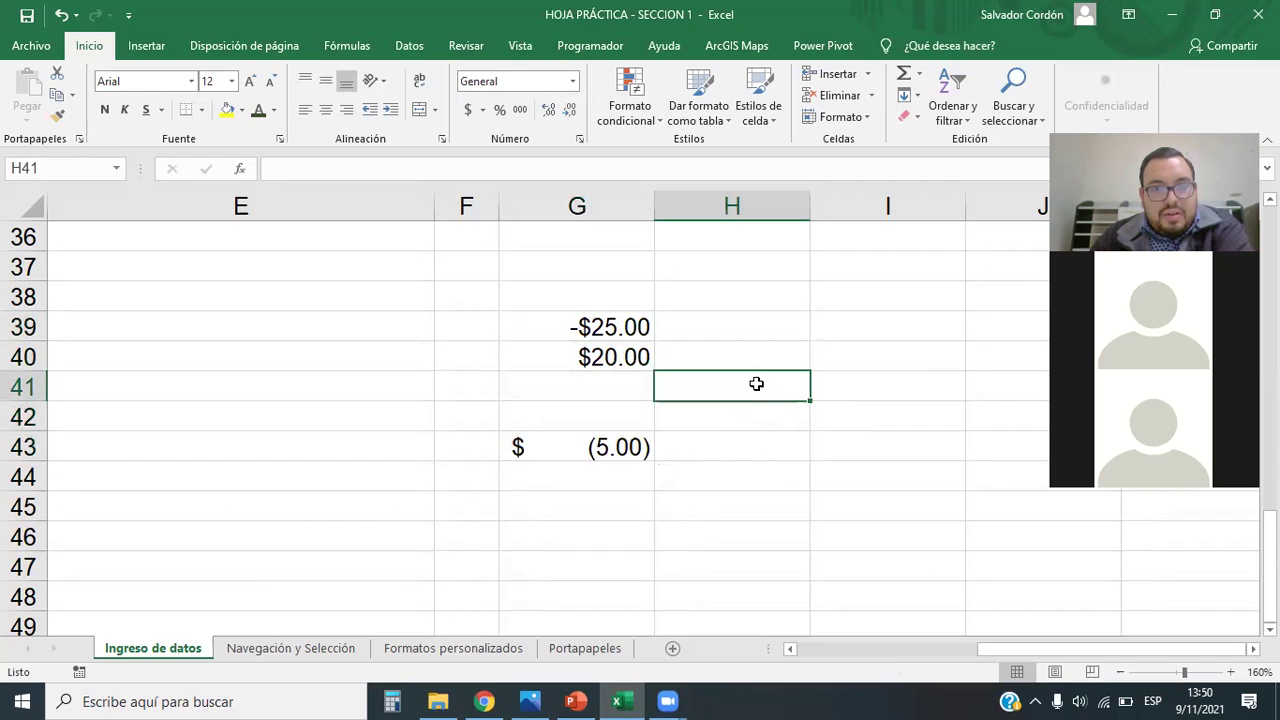
{"action": "left_click", "coordinate": [919, 364]}
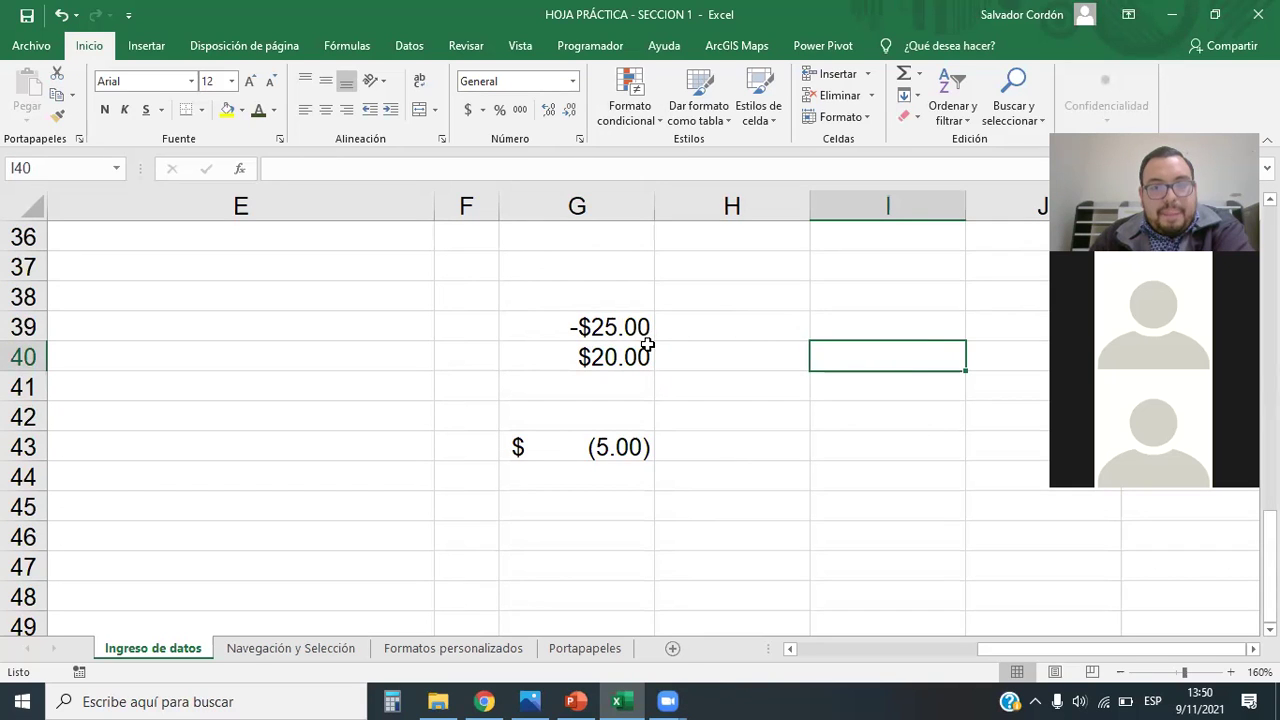
{"action": "left_click_drag", "start_coordinate": [590, 330], "coordinate": [592, 356]}
{"action": "left_click", "coordinate": [590, 387]}
{"action": "left_click", "coordinate": [590, 358]}
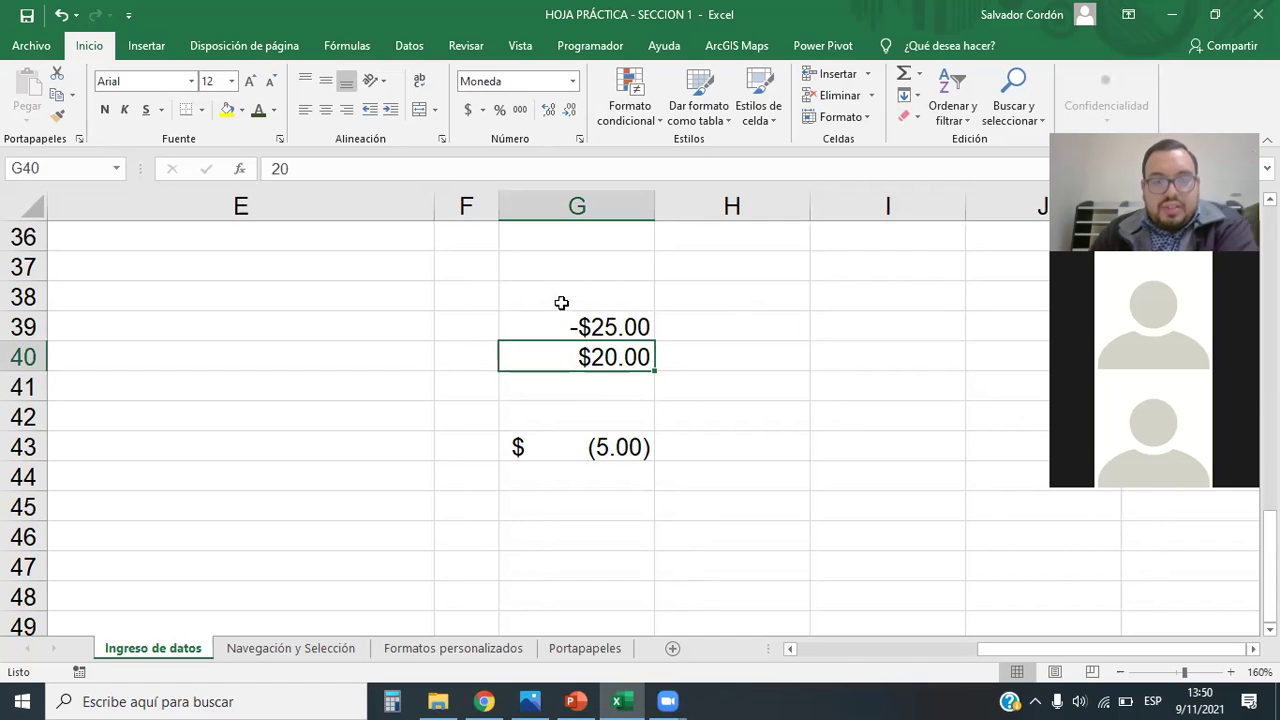
{"action": "left_click_drag", "start_coordinate": [562, 303], "coordinate": [571, 517]}
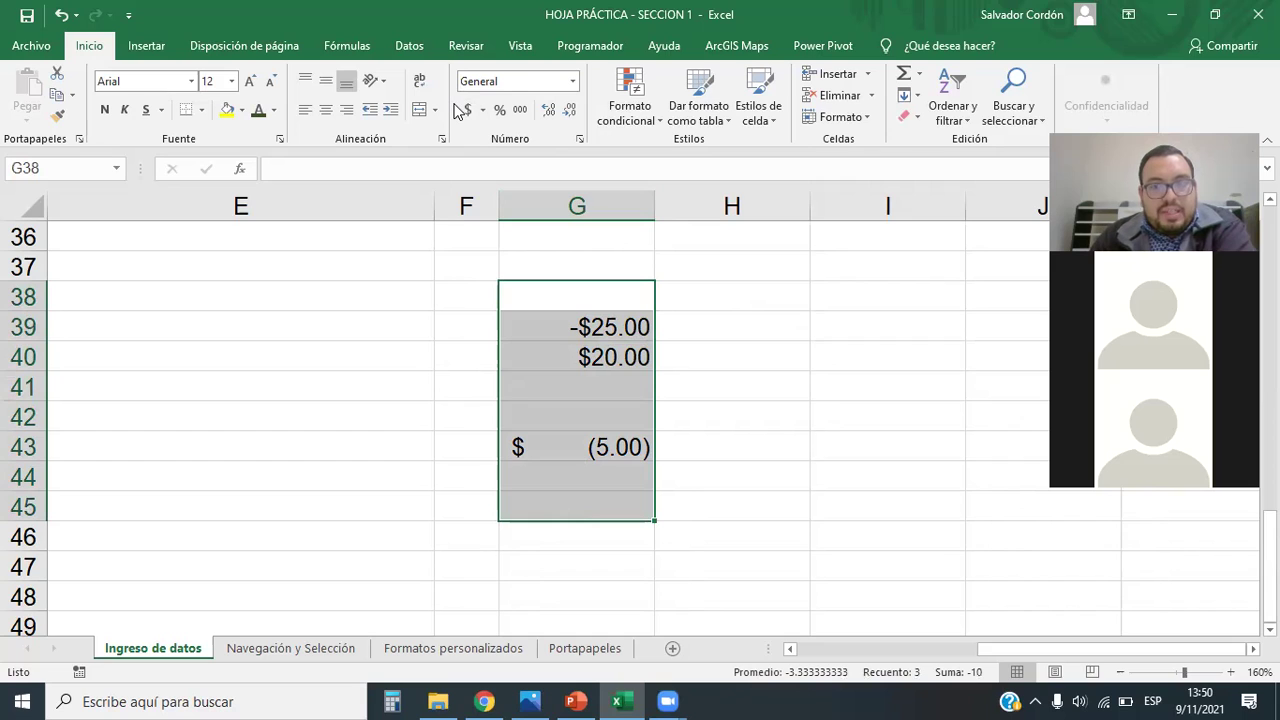
Step: Format G38:G45 as Moneda, then switch the whole block to Contabilidad
{"action": "left_click", "coordinate": [572, 81]}
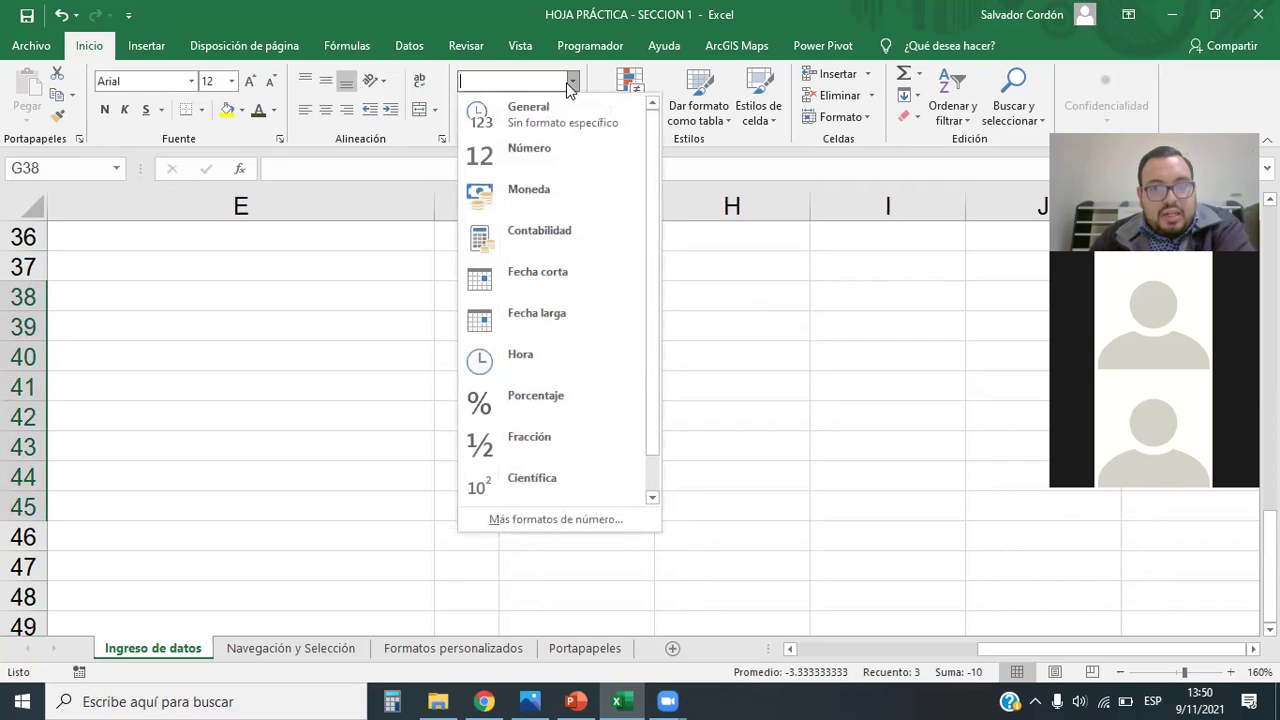
{"action": "left_click", "coordinate": [545, 200]}
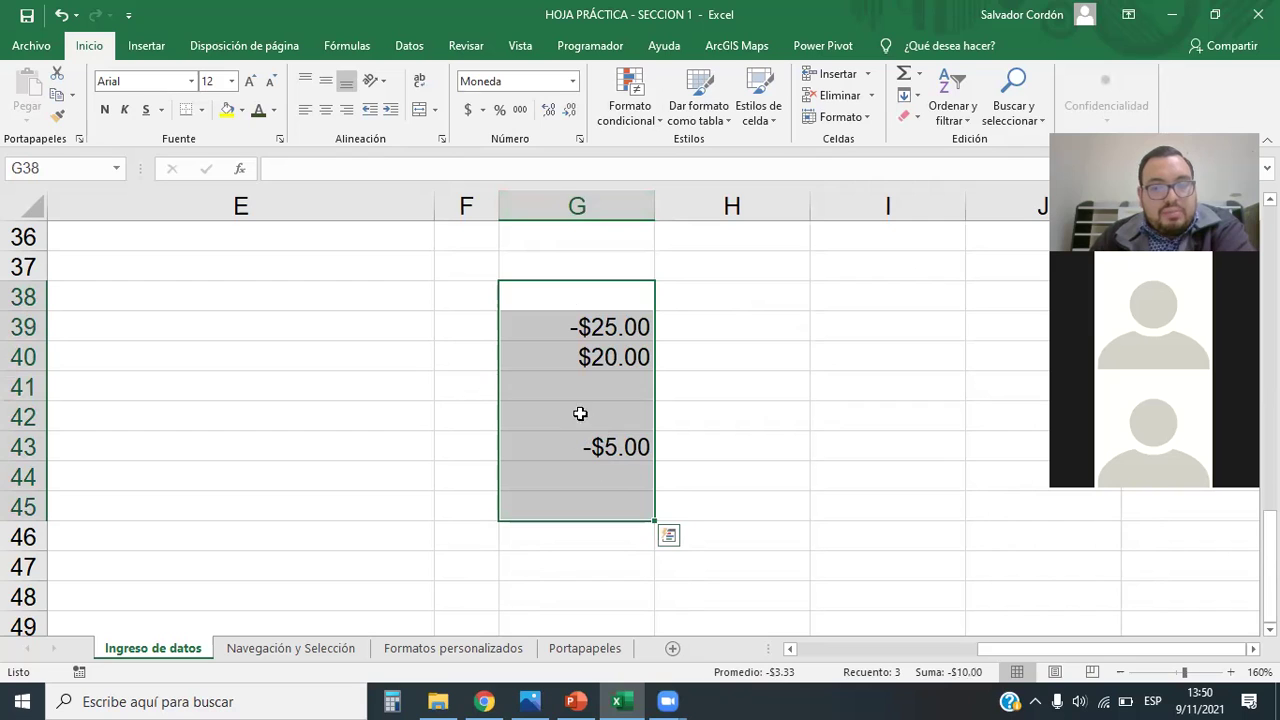
{"action": "left_click", "coordinate": [573, 81]}
{"action": "left_click", "coordinate": [544, 241]}
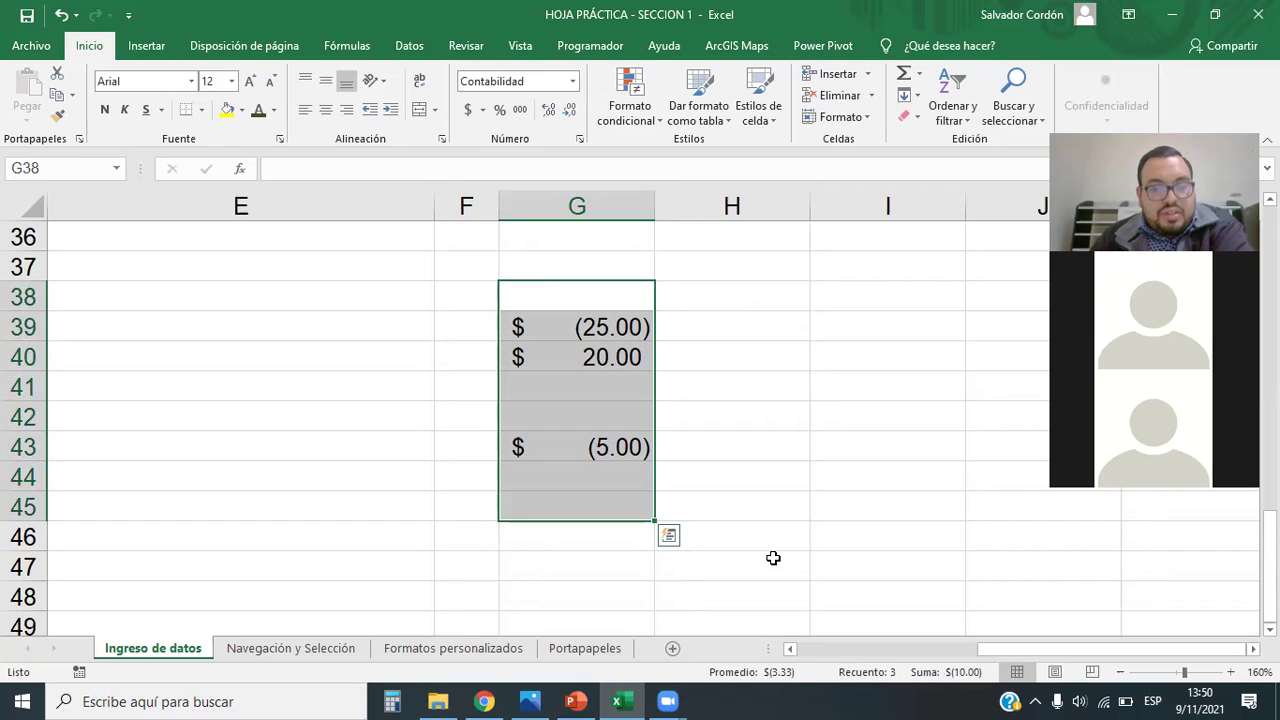
{"action": "left_click", "coordinate": [571, 82]}
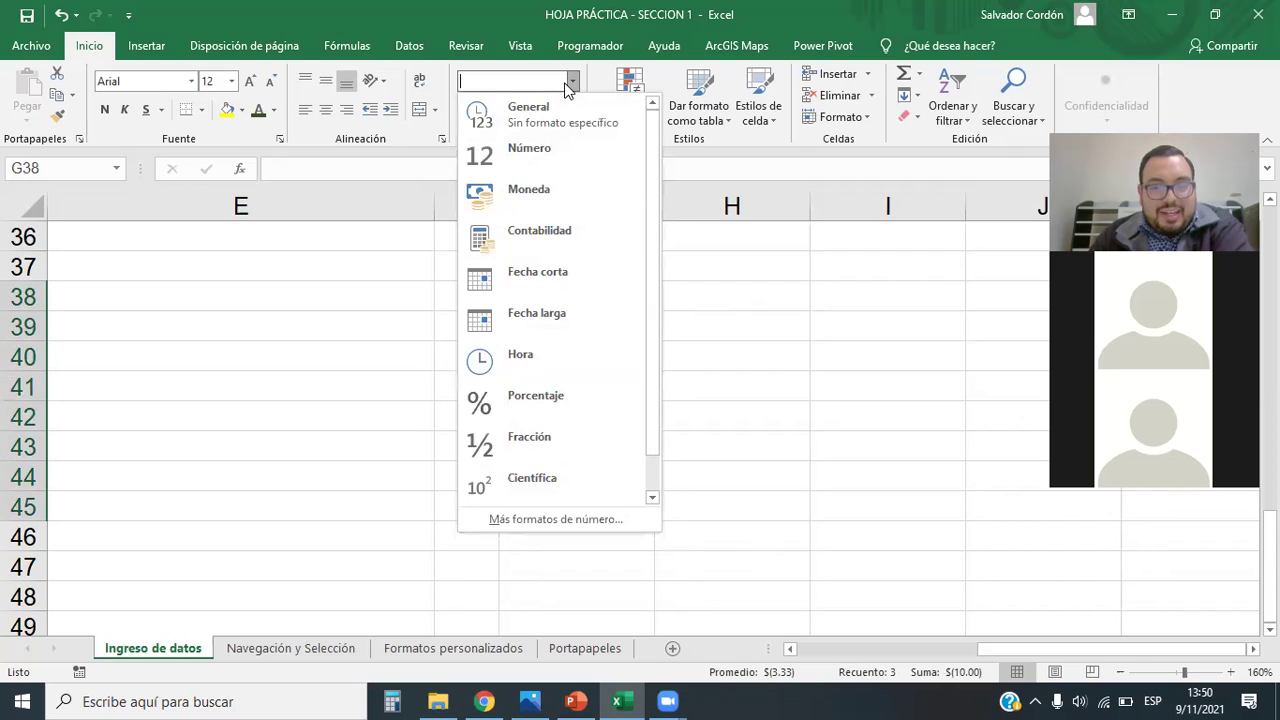
{"action": "left_click", "coordinate": [571, 84]}
{"action": "left_click", "coordinate": [802, 566]}
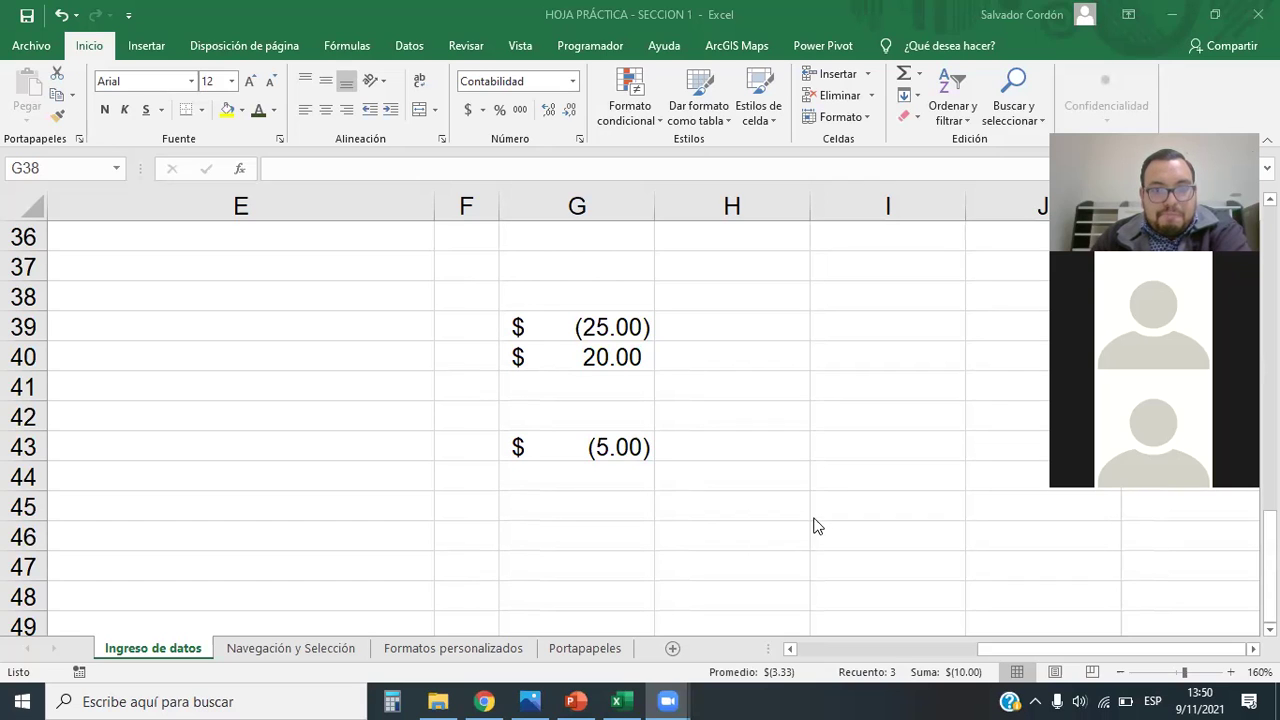
Step: Go to the Navegación y Selección sheet and select cell G19
{"action": "scroll", "coordinate": [694, 409], "scroll_direction": "down", "scroll_amount": 2}
{"action": "scroll", "coordinate": [677, 503], "scroll_direction": "up", "scroll_amount": 3}
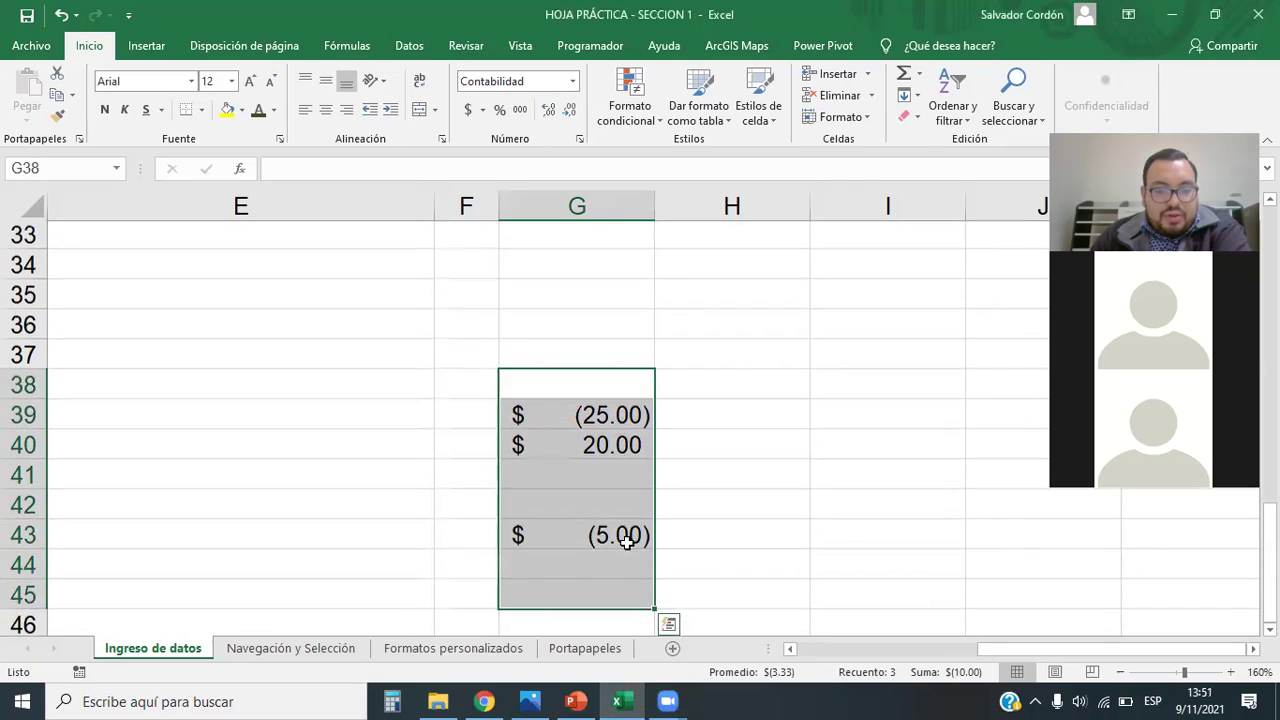
{"action": "left_click", "coordinate": [321, 648]}
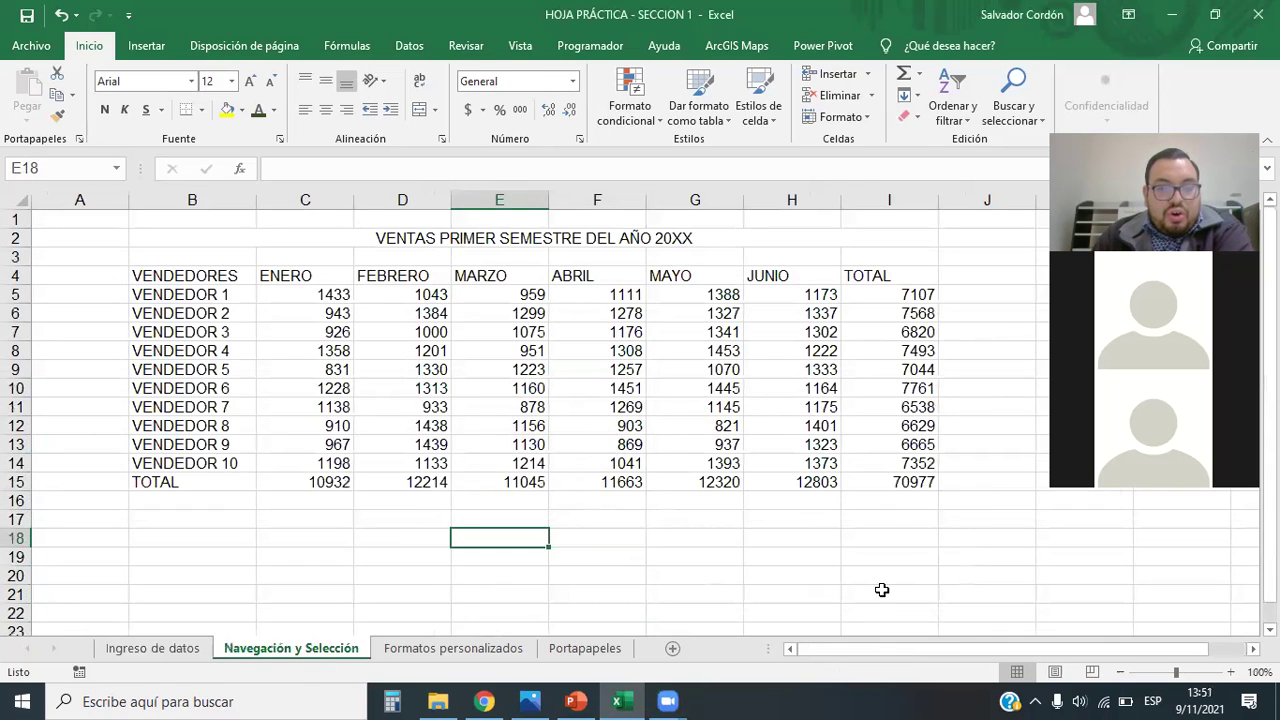
{"action": "left_click", "coordinate": [703, 556]}
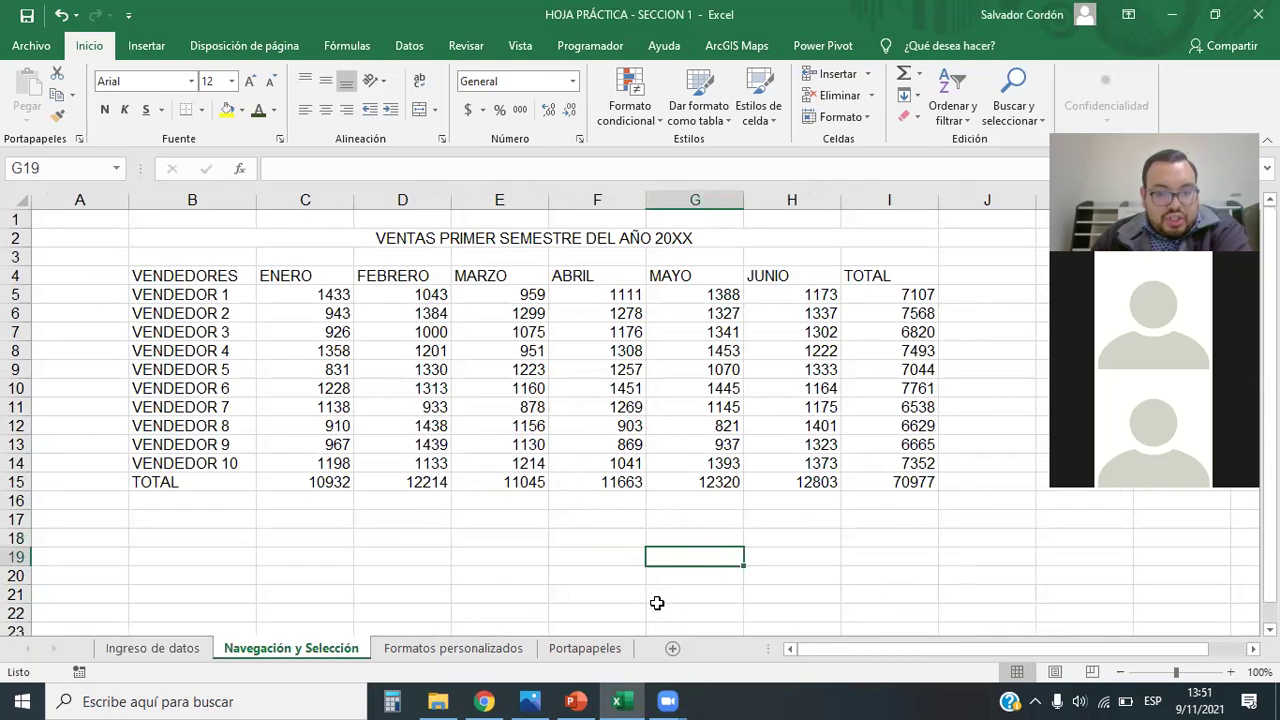
Step: Bring Chrome forward and show the '1.3 - Objetivo de la lección' cell-navigation page
{"action": "left_click", "coordinate": [484, 701]}
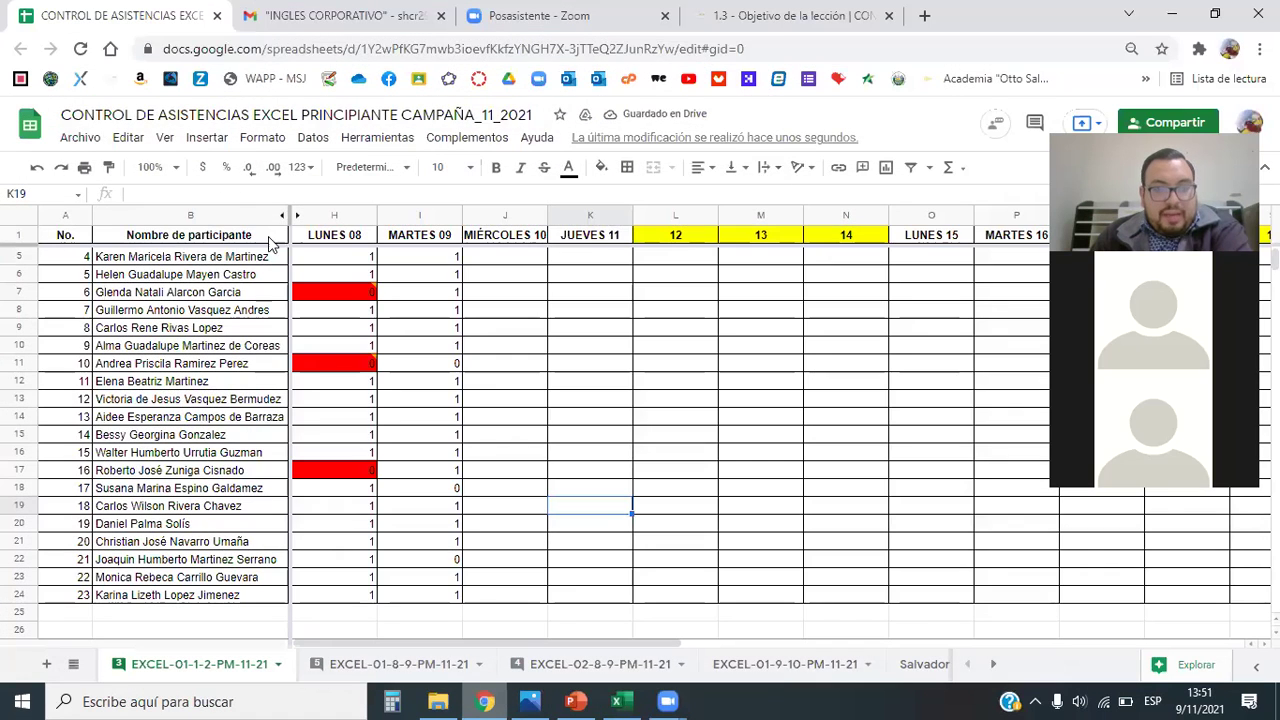
{"action": "left_click", "coordinate": [303, 12]}
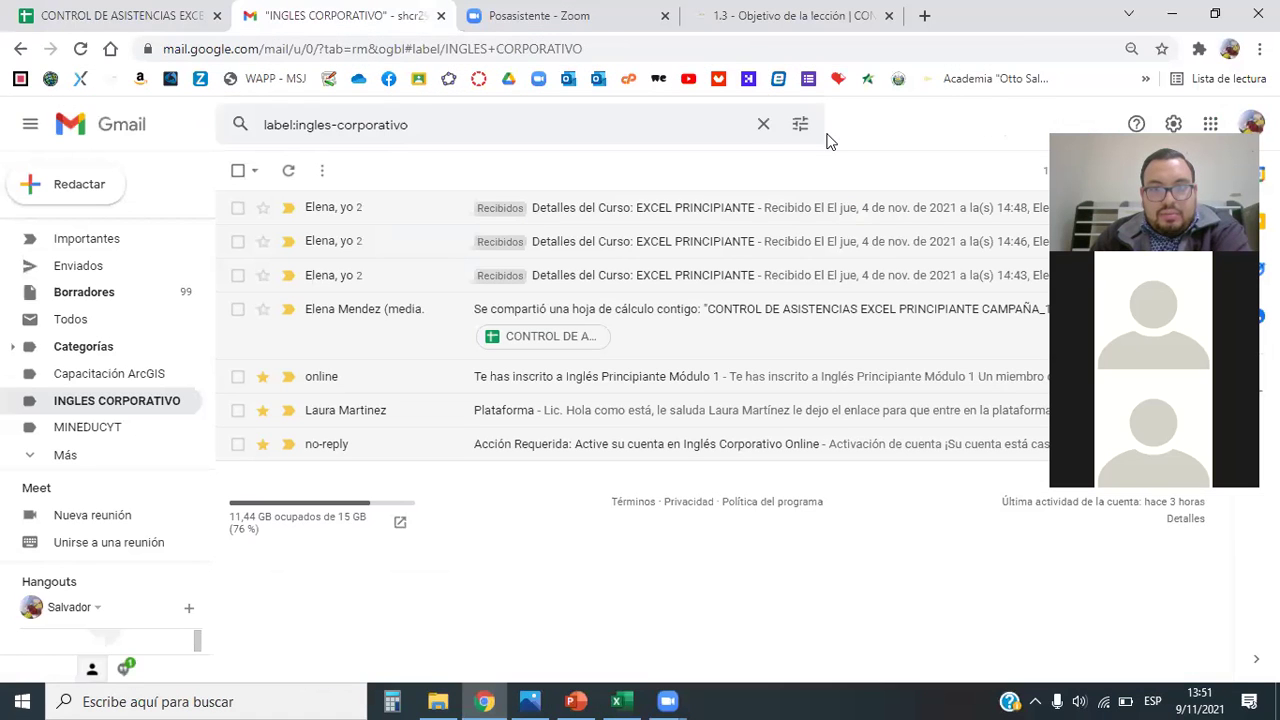
{"action": "left_click", "coordinate": [790, 15]}
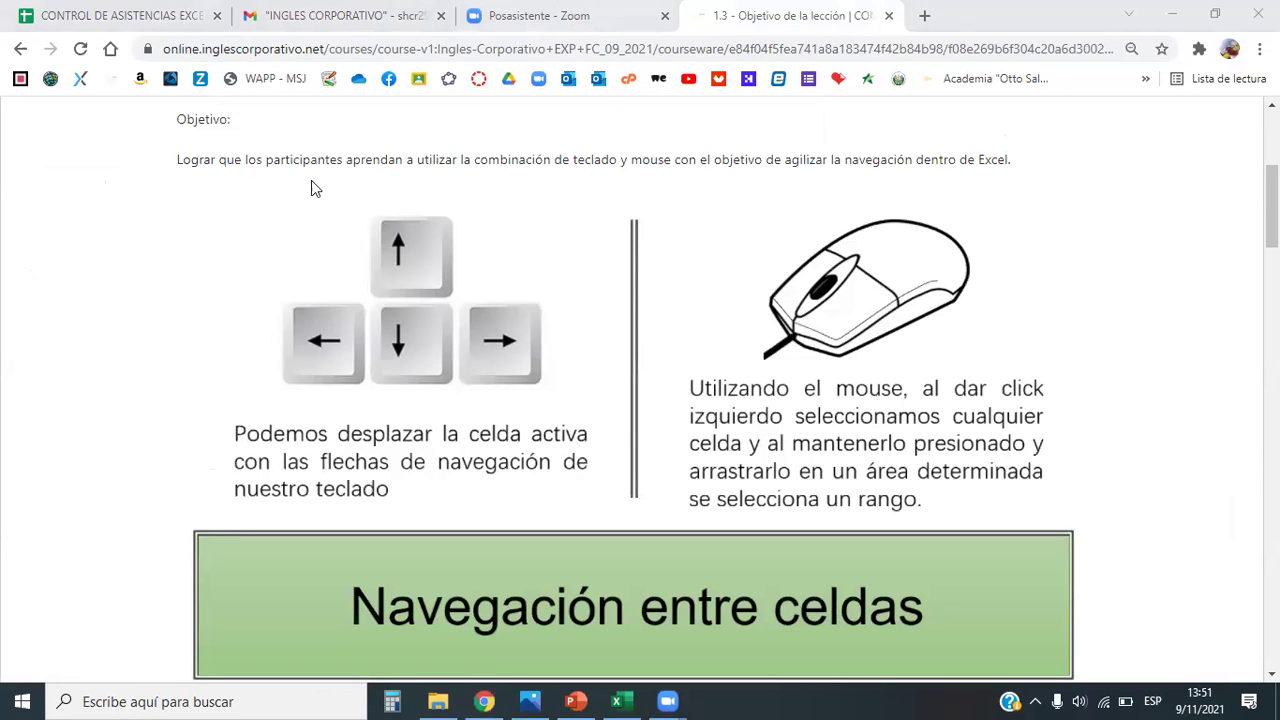
{"action": "scroll", "coordinate": [602, 402], "scroll_direction": "up", "scroll_amount": 1}
{"action": "scroll", "coordinate": [596, 408], "scroll_direction": "down", "scroll_amount": 2}
{"action": "scroll", "coordinate": [594, 410], "scroll_direction": "up", "scroll_amount": 1}
{"action": "scroll", "coordinate": [720, 412], "scroll_direction": "down", "scroll_amount": 1}
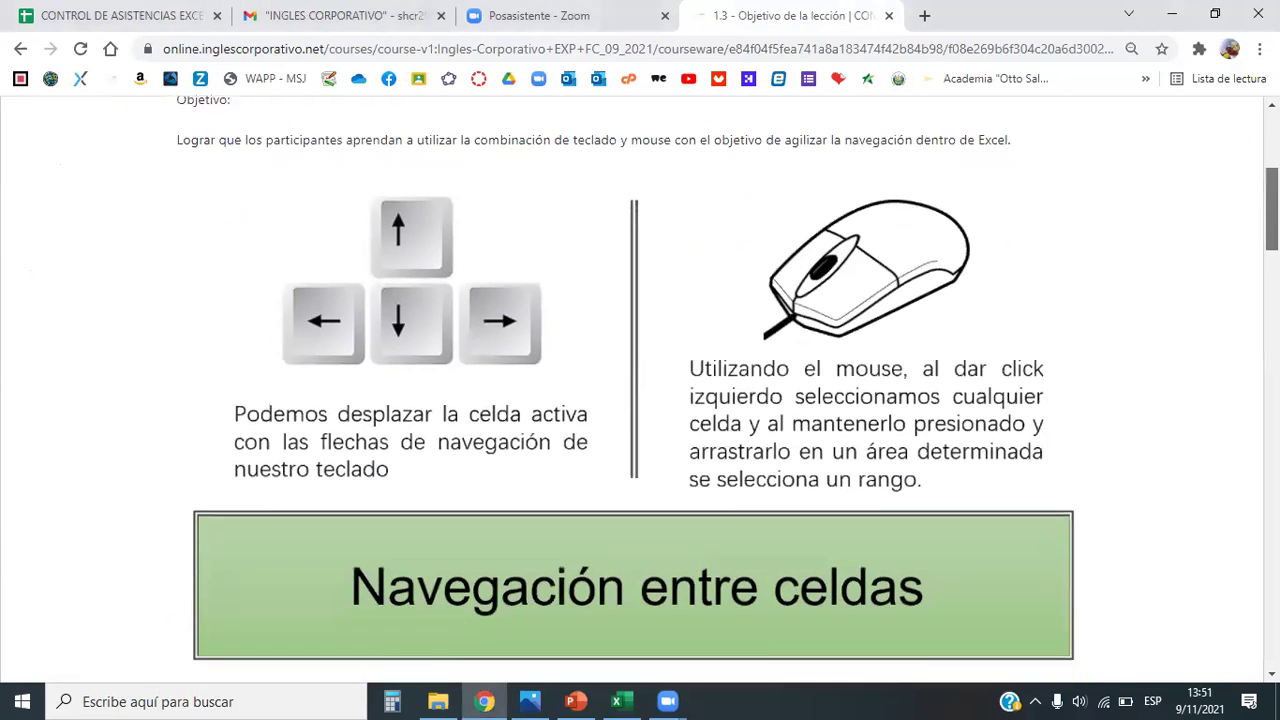
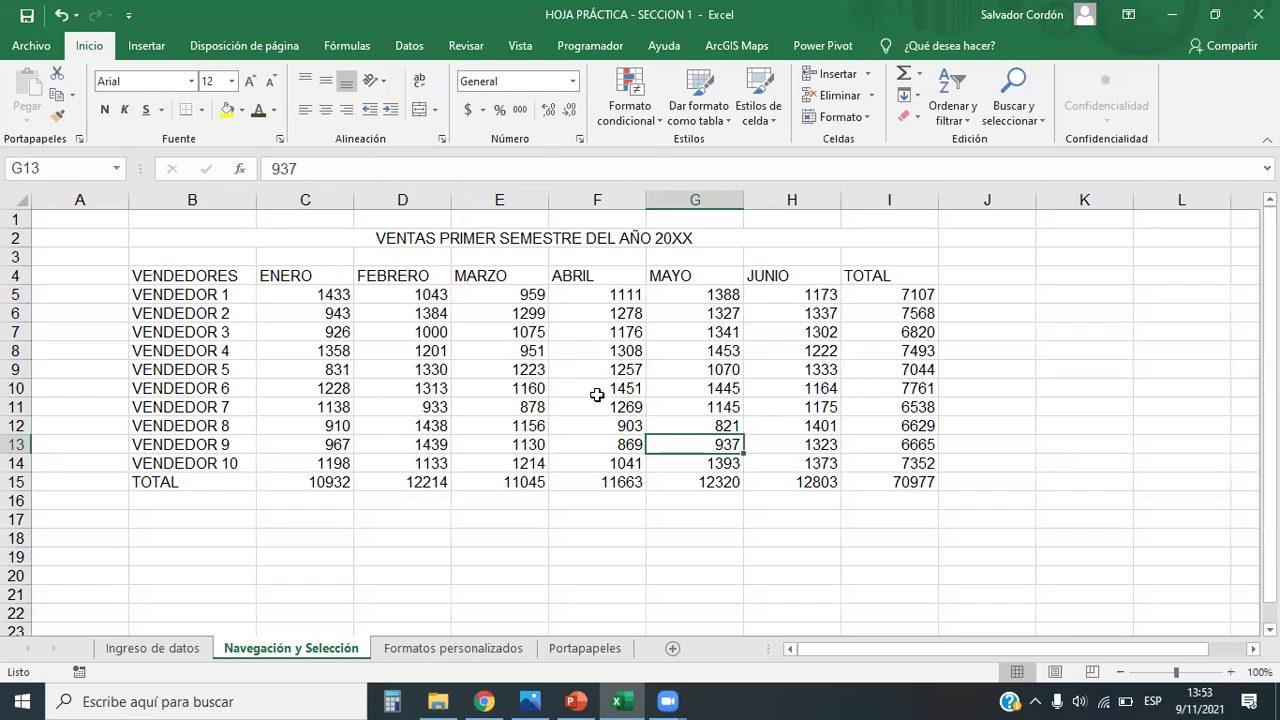
Step: Step around the table's totals area with arrow keys to reach the grand total in I15
{"action": "key", "text": "Right"}
{"action": "key", "text": "Right"}
{"action": "key", "text": "Up"}
{"action": "key", "text": "Up"}
{"action": "key", "text": "Left"}
{"action": "key", "text": "Left"}
{"action": "key", "text": "Down"}
{"action": "key", "text": "Right"}
{"action": "key", "text": "Right"}
{"action": "key", "text": "Down"}
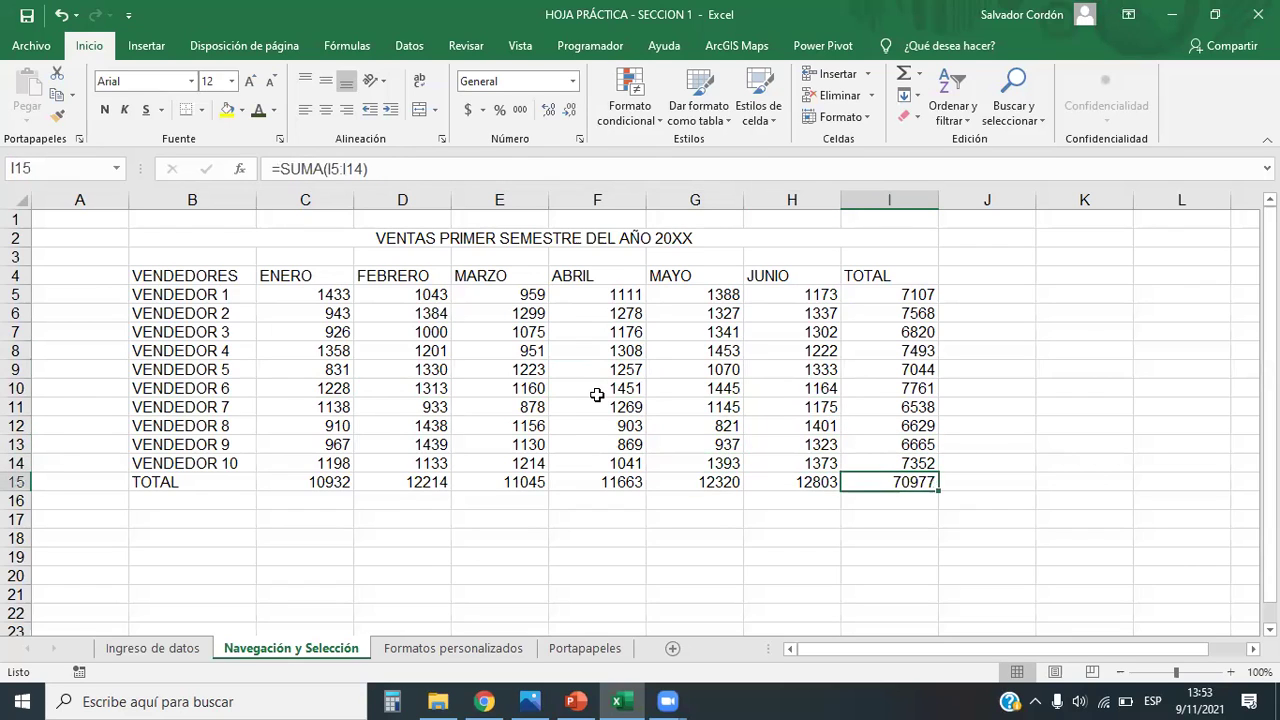
{"action": "key", "text": "Up"}
{"action": "key", "text": "Up"}
{"action": "key", "text": "Down"}
{"action": "key", "text": "Down"}
Step: Jump with Ctrl+arrows and Ctrl+End between the grand total, TOTAL labels and VENDEDORES header
{"action": "key", "text": "ctrl+Left"}
{"action": "key", "text": "ctrl+Up"}
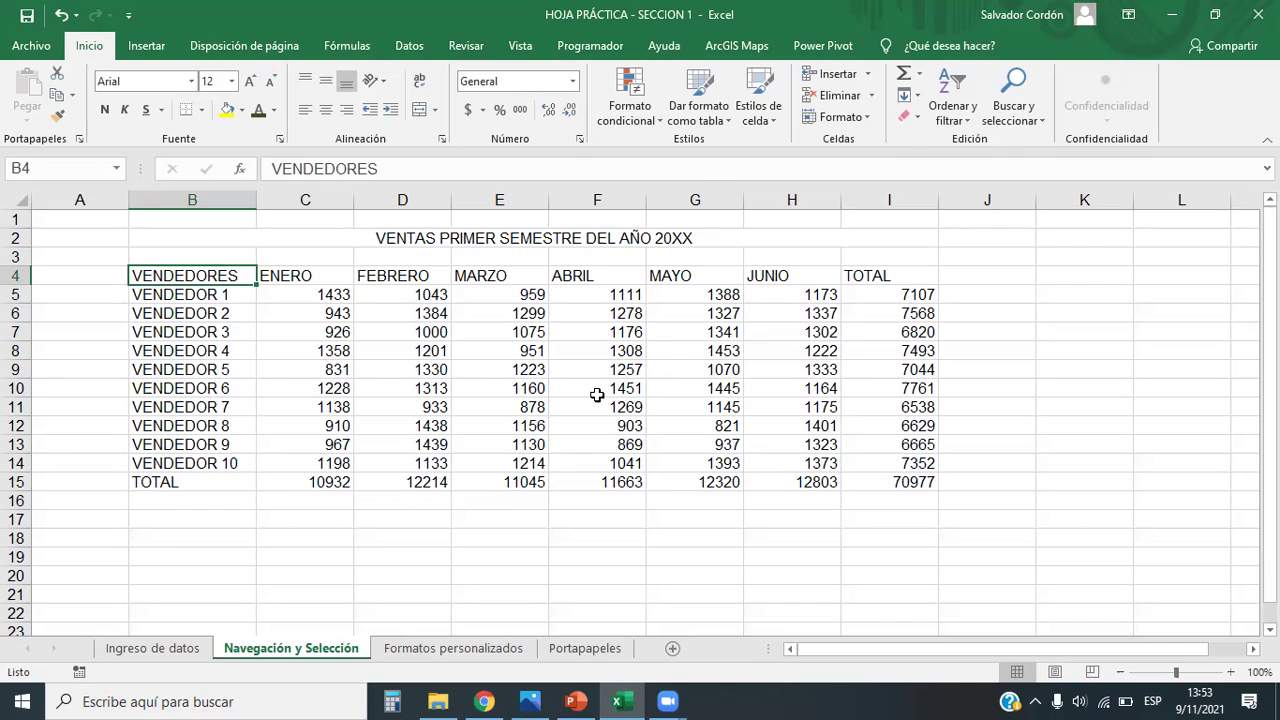
{"action": "key", "text": "ctrl+End"}
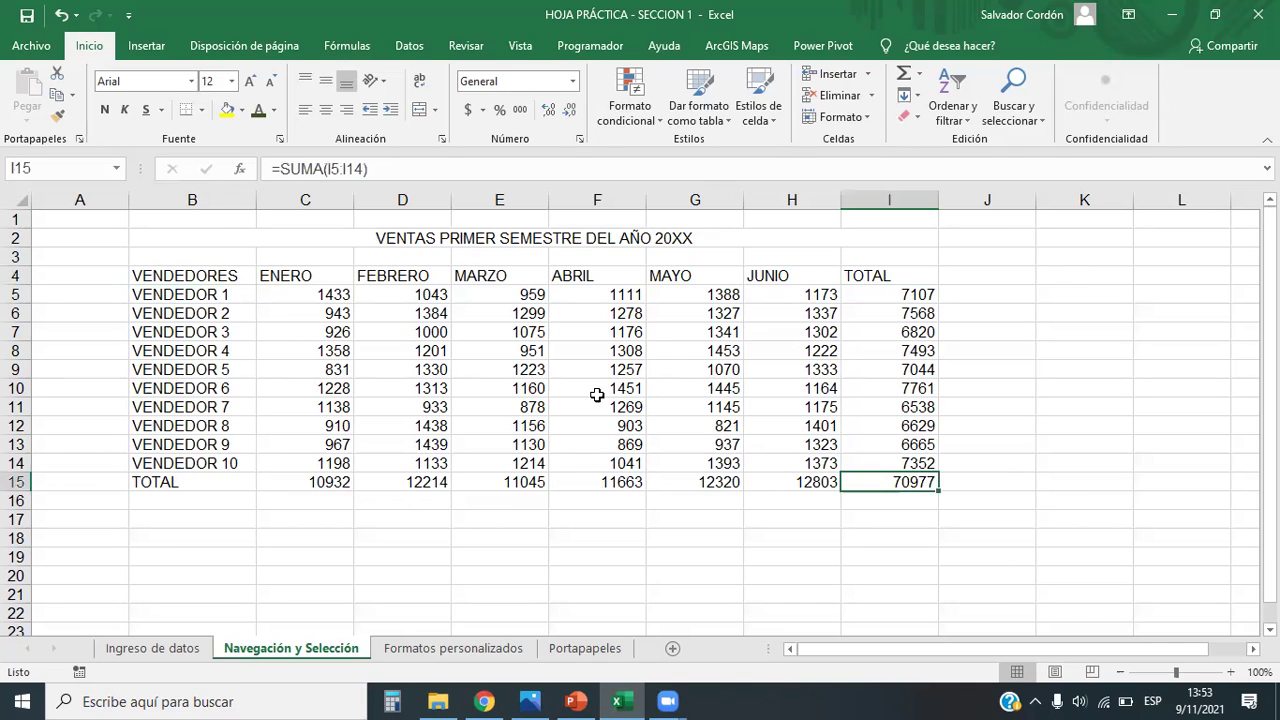
{"action": "key", "text": "ctrl+Left"}
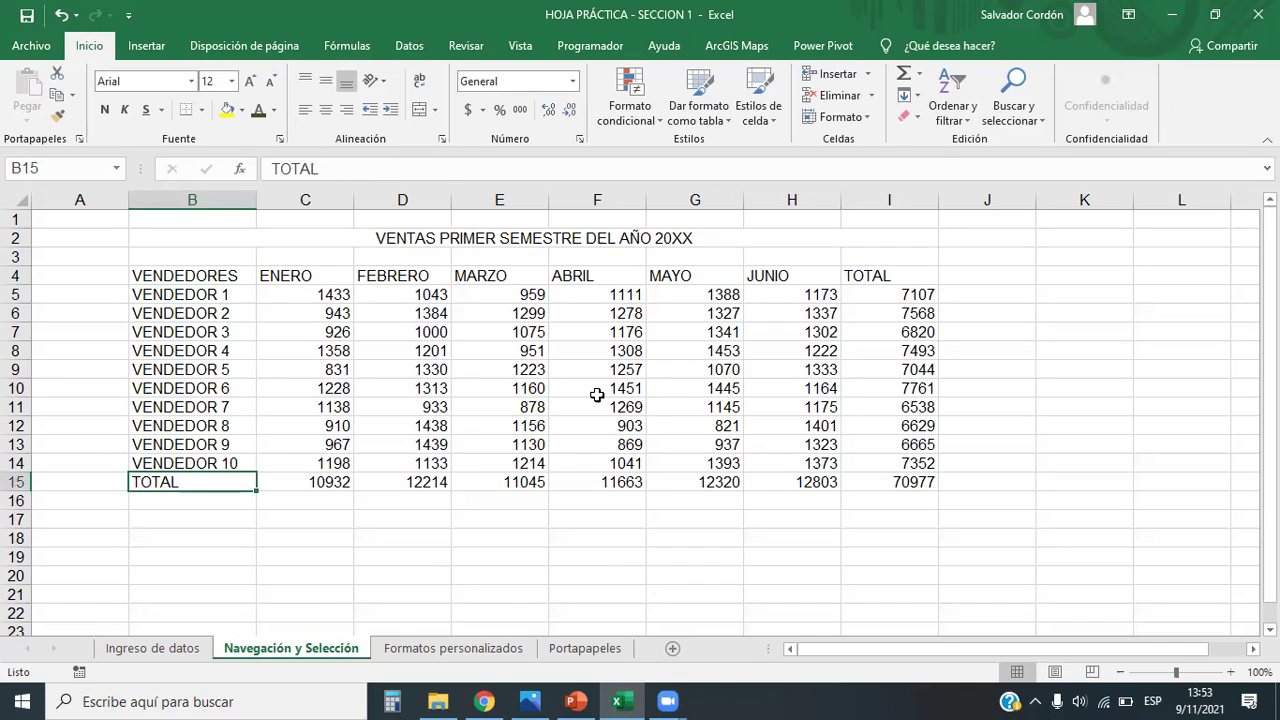
{"action": "key", "text": "ctrl+Up"}
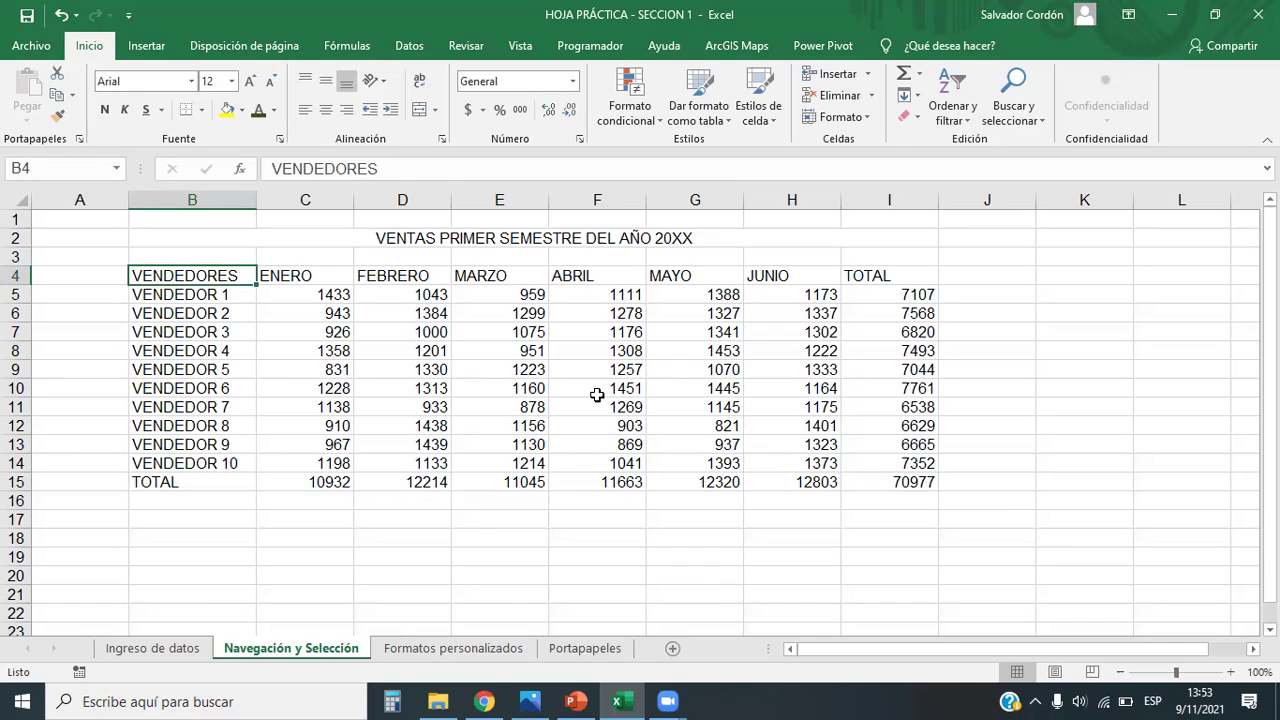
{"action": "key", "text": "ctrl+Down"}
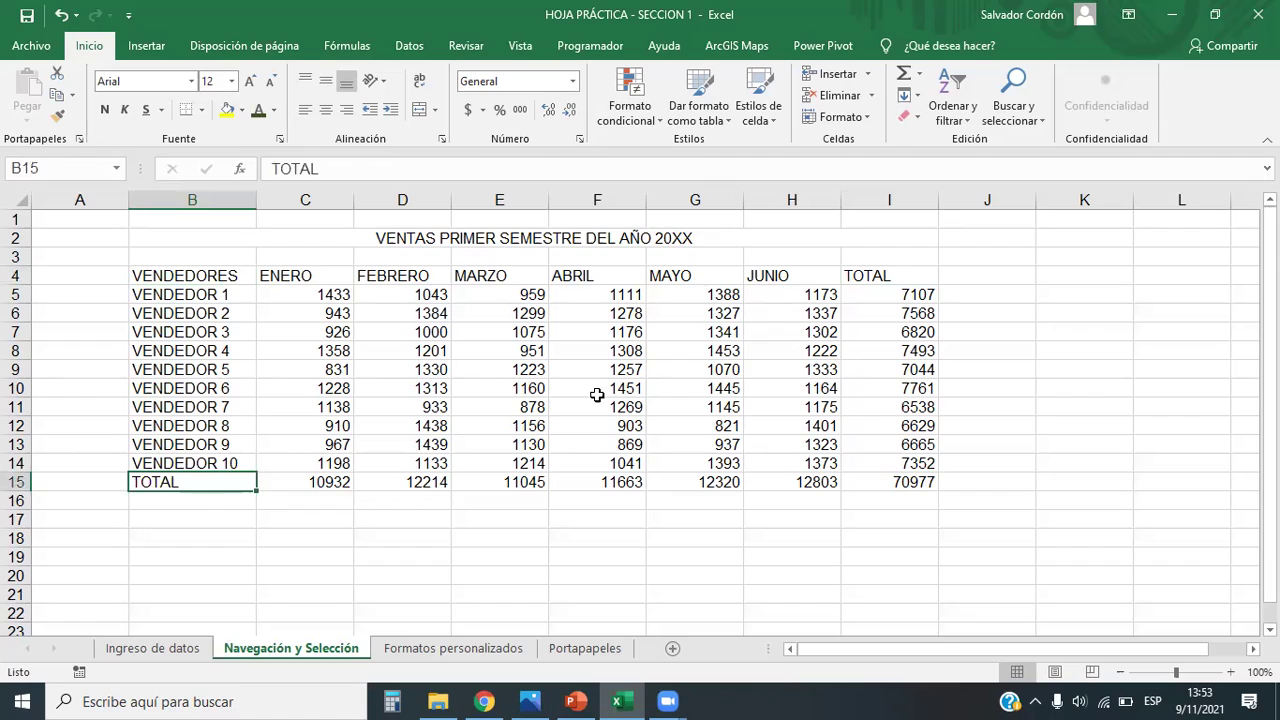
{"action": "key", "text": "ctrl+Right"}
{"action": "key", "text": "ctrl+Up"}
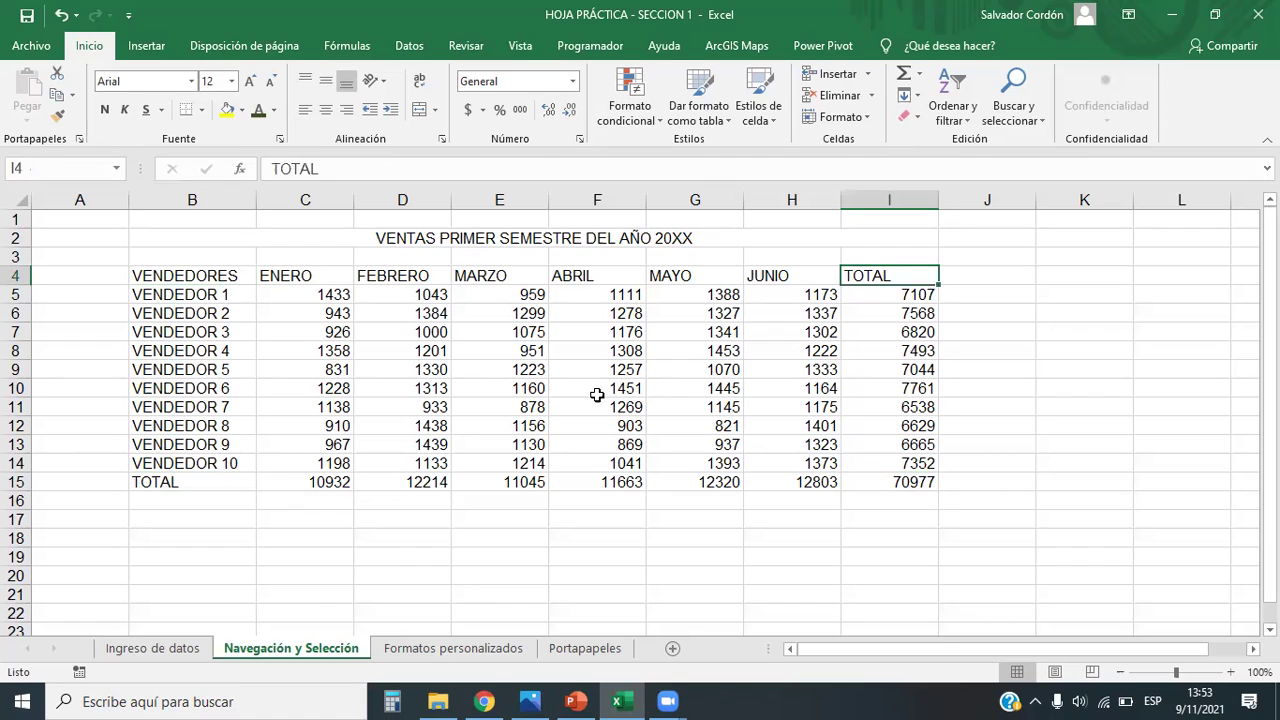
{"action": "key", "text": "ctrl+Left"}
Step: Jump across VENDEDOR 6's row and around the table corners, then reach row 1048576
{"action": "key", "text": "Down"}
{"action": "key", "text": "Down"}
{"action": "key", "text": "Down"}
{"action": "key", "text": "Down"}
{"action": "key", "text": "Down"}
{"action": "key", "text": "Down"}
{"action": "key", "text": "ctrl+Right"}
{"action": "key", "text": "ctrl+Left"}
{"action": "key", "text": "ctrl+Right"}
{"action": "key", "text": "ctrl+Up"}
{"action": "key", "text": "ctrl+Left"}
{"action": "key", "text": "ctrl+Down"}
{"action": "key", "text": "ctrl+Right"}
{"action": "key", "text": "ctrl+Up"}
{"action": "key", "text": "ctrl+Left"}
{"action": "key", "text": "ctrl+Down"}
{"action": "key", "text": "ctrl+Right"}
{"action": "key", "text": "ctrl+Left"}
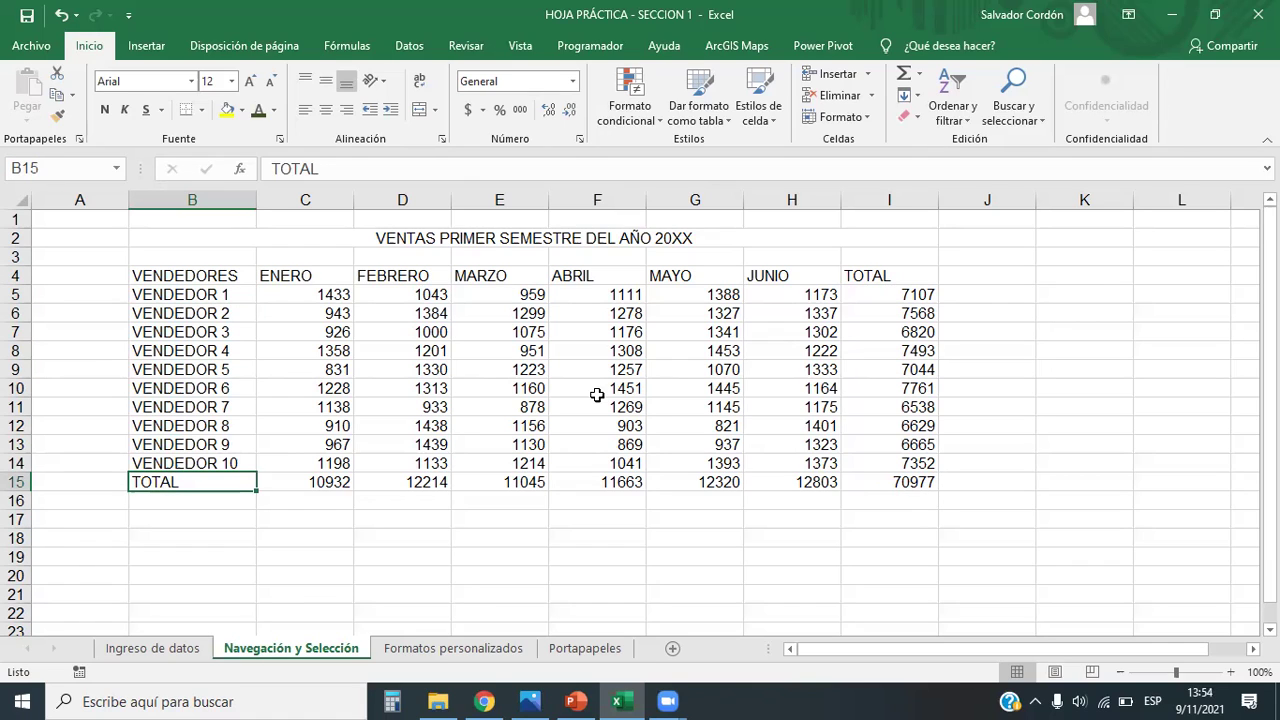
{"action": "key", "text": "ctrl+Down"}
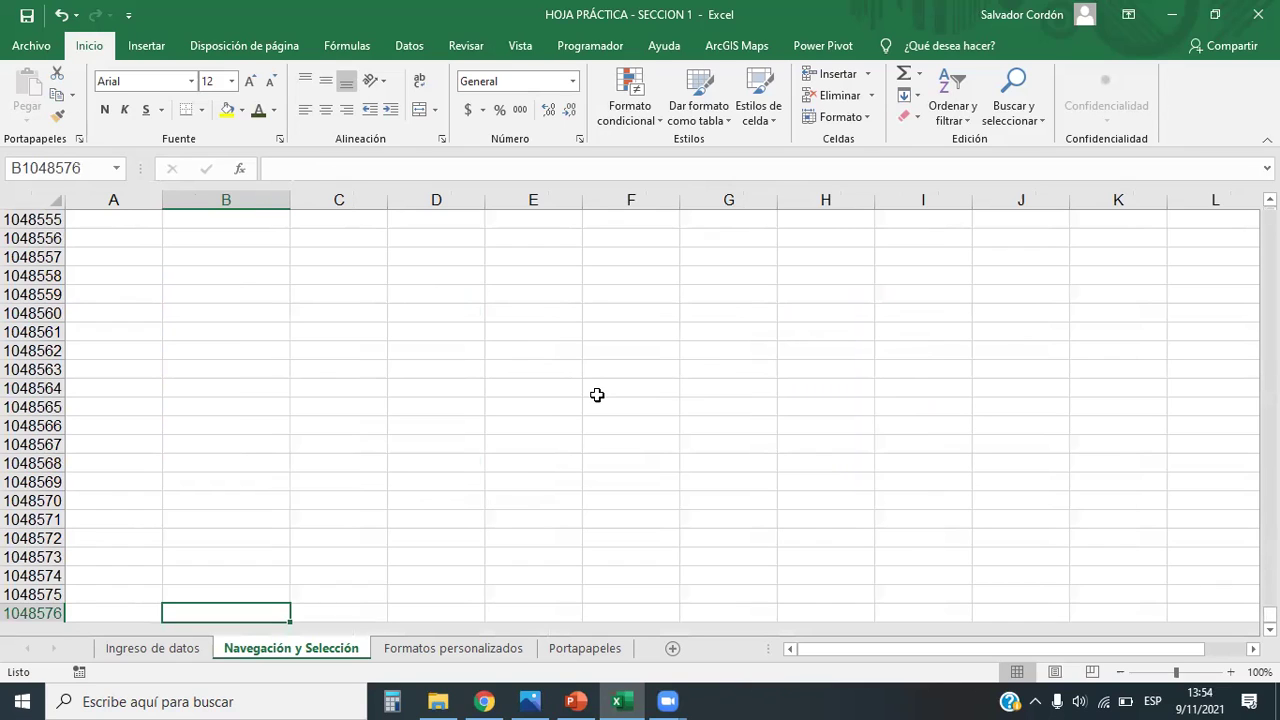
Step: Jump between the sheet's corners: column XFD, row 1048576 and cell A1
{"action": "key", "text": "ctrl+Right"}
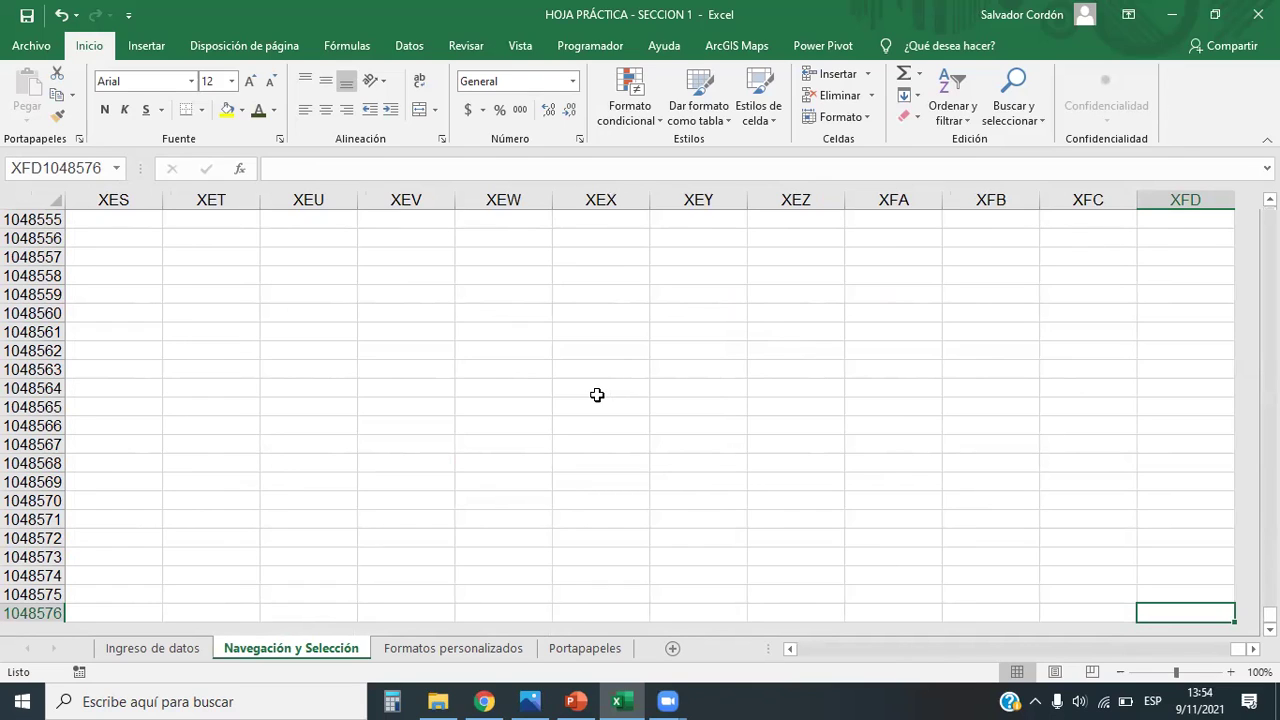
{"action": "key", "text": "ctrl+Up"}
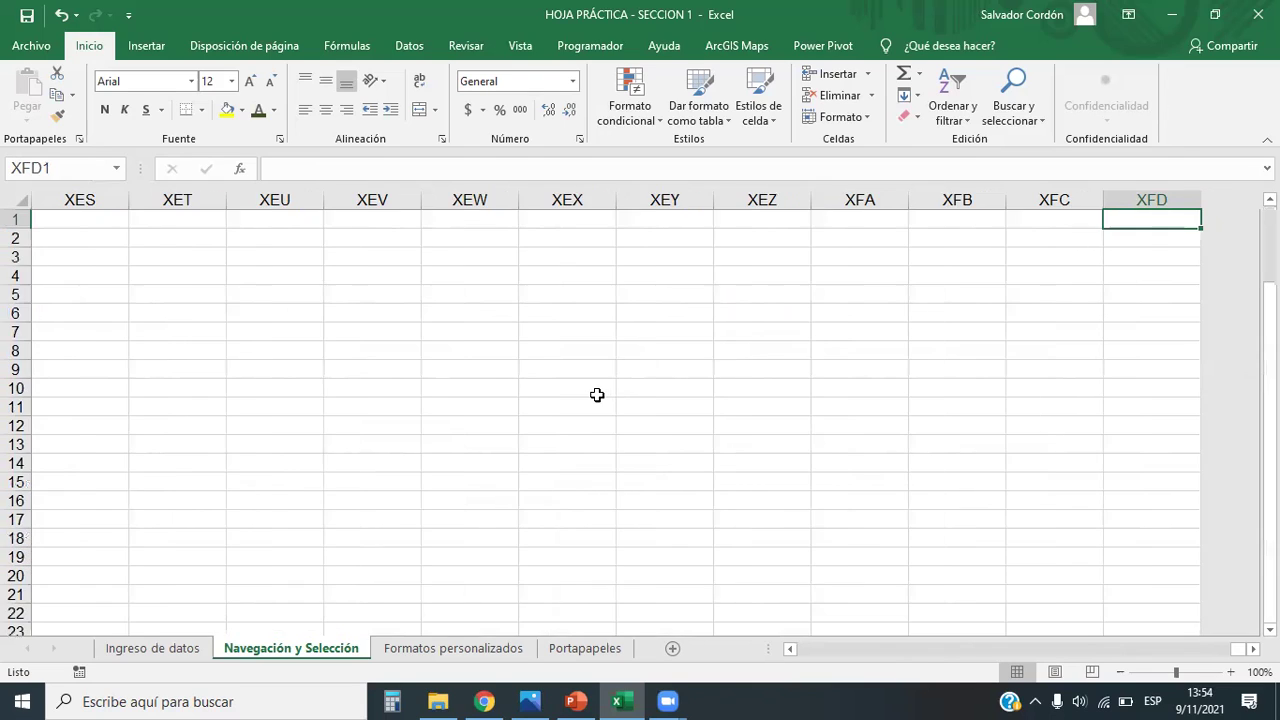
{"action": "key", "text": "ctrl+Left"}
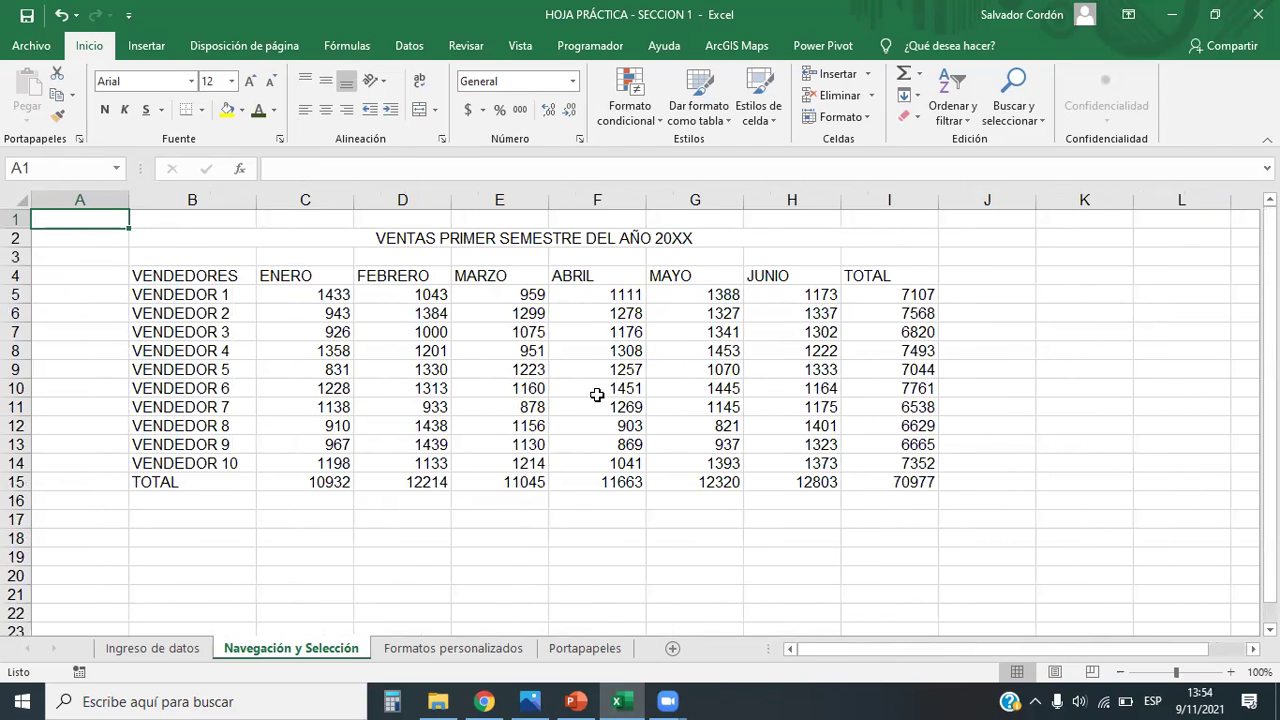
{"action": "key", "text": "ctrl+Down"}
{"action": "key", "text": "ctrl+Right"}
{"action": "key", "text": "ctrl+Left"}
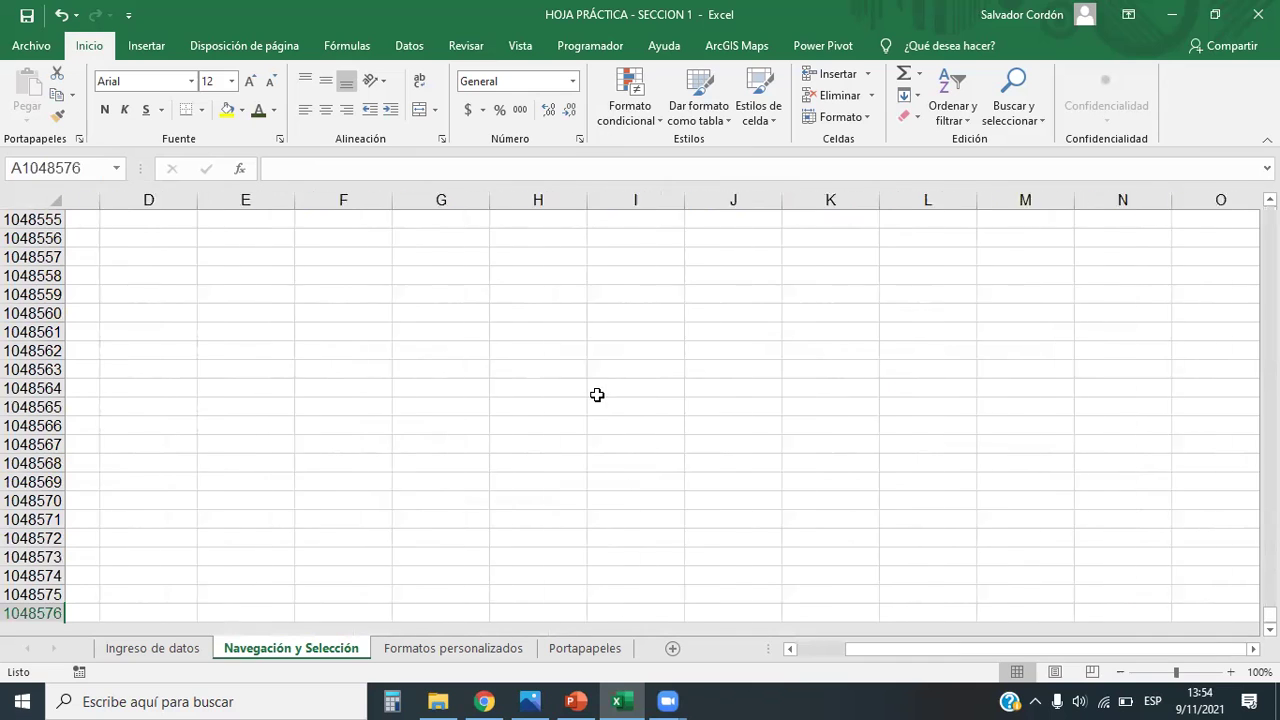
{"action": "key", "text": "ctrl+Up"}
{"action": "key", "text": "ctrl+Right"}
{"action": "key", "text": "ctrl+Left"}
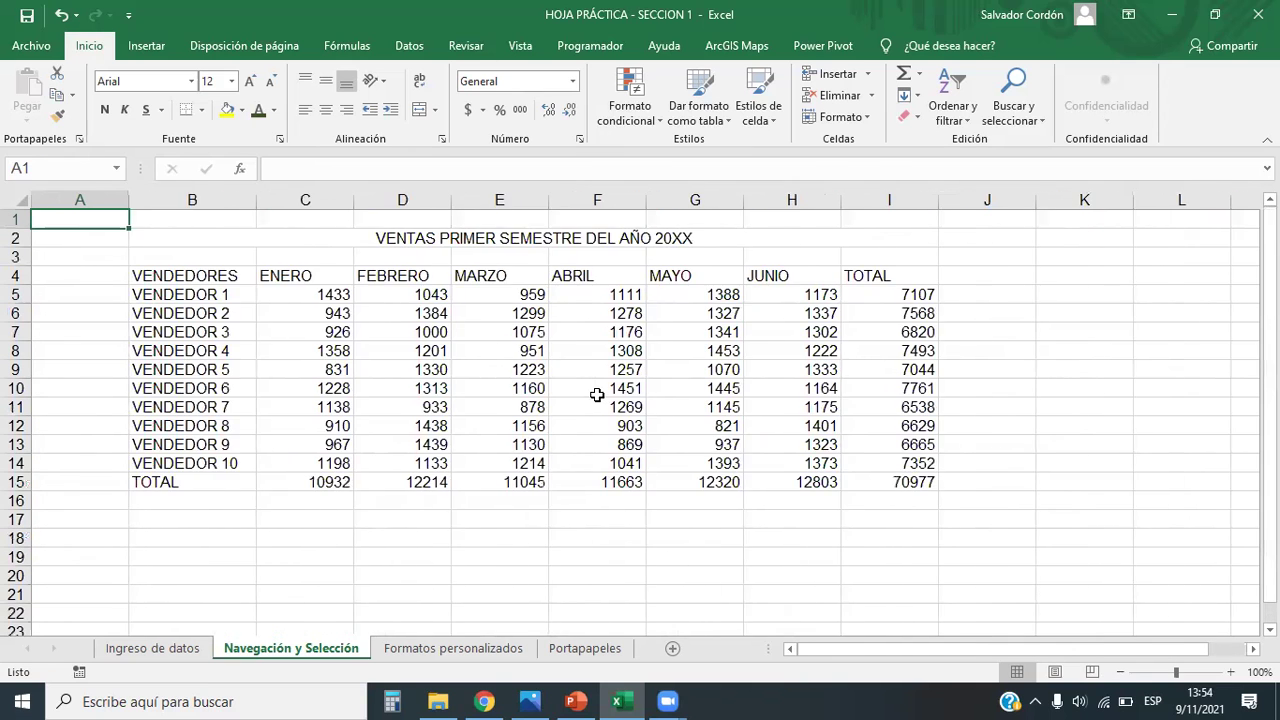
{"action": "key", "text": "ctrl+Down"}
{"action": "key", "text": "ctrl+Right"}
{"action": "key", "text": "ctrl+Left"}
{"action": "key", "text": "ctrl+Up"}
Step: Return to the sales table and jump between VENDEDORES, the TOTAL headers and the grand total
{"action": "key", "text": "Down"}
{"action": "key", "text": "Down"}
{"action": "key", "text": "Down"}
{"action": "key", "text": "ctrl+Right"}
{"action": "key", "text": "ctrl+Right"}
{"action": "key", "text": "ctrl+Down"}
{"action": "key", "text": "ctrl+Left"}
{"action": "key", "text": "ctrl+Up"}
{"action": "key", "text": "ctrl+Right"}
{"action": "key", "text": "ctrl+Left"}
{"action": "key", "text": "ctrl+Down"}
Step: Move along row 5 to the 1223 value in E9, then show Task View
{"action": "key", "text": "ctrl+Right"}
{"action": "key", "text": "ctrl+Up"}
{"action": "key", "text": "ctrl+Up"}
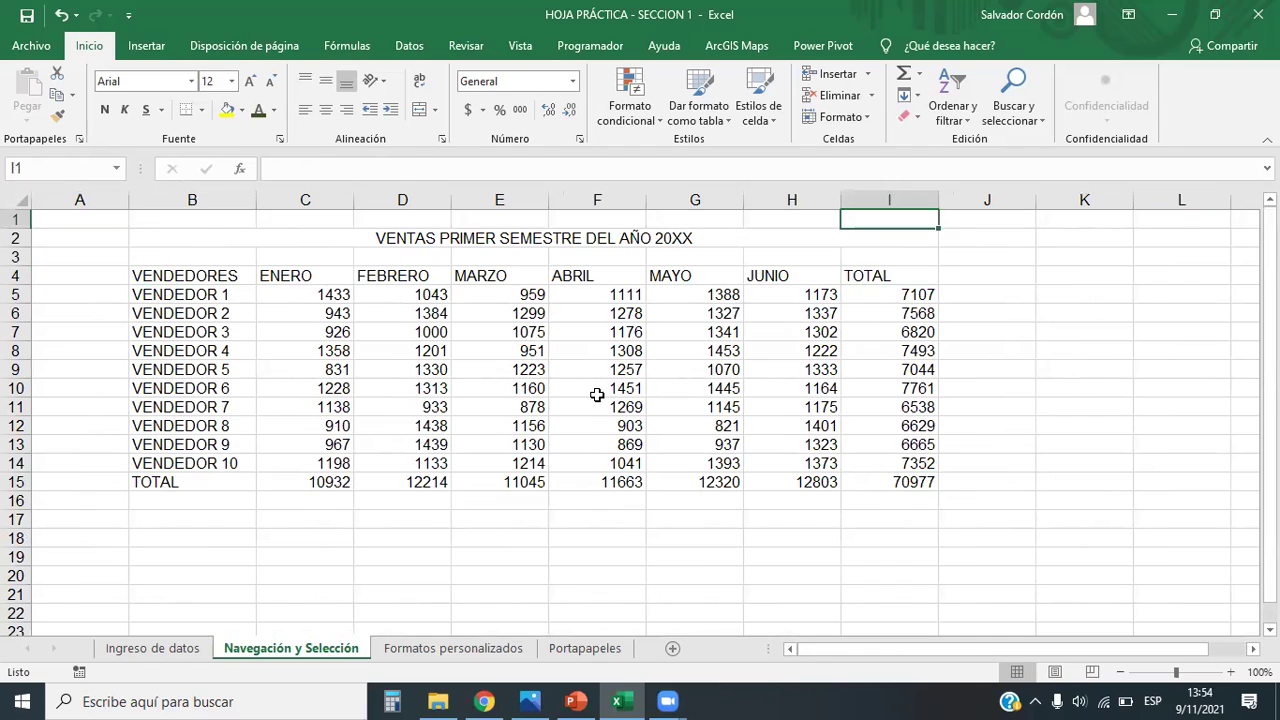
{"action": "key", "text": "ctrl+Left"}
{"action": "key", "text": "ctrl+Down"}
{"action": "key", "text": "ctrl+Up"}
{"action": "key", "text": "Right"}
{"action": "key", "text": "Down"}
{"action": "key", "text": "Down"}
{"action": "key", "text": "Down"}
{"action": "key", "text": "Down"}
{"action": "key", "text": "ctrl+Right"}
{"action": "key", "text": "Right"}
{"action": "key", "text": "Right"}
{"action": "key", "text": "Right"}
{"action": "key", "text": "Right"}
{"action": "key", "text": "Right"}
{"action": "key", "text": "Right"}
{"action": "key", "text": "Right"}
{"action": "key", "text": "Right"}
{"action": "key", "text": "Right"}
{"action": "key", "text": "Right"}
{"action": "key", "text": "Right"}
{"action": "key", "text": "Right"}
{"action": "key", "text": "Right"}
{"action": "key", "text": "Right"}
{"action": "key", "text": "Right"}
{"action": "key", "text": "Right"}
{"action": "key", "text": "Right"}
{"action": "key", "text": "Right"}
{"action": "key", "text": "Right"}
{"action": "key", "text": "Right"}
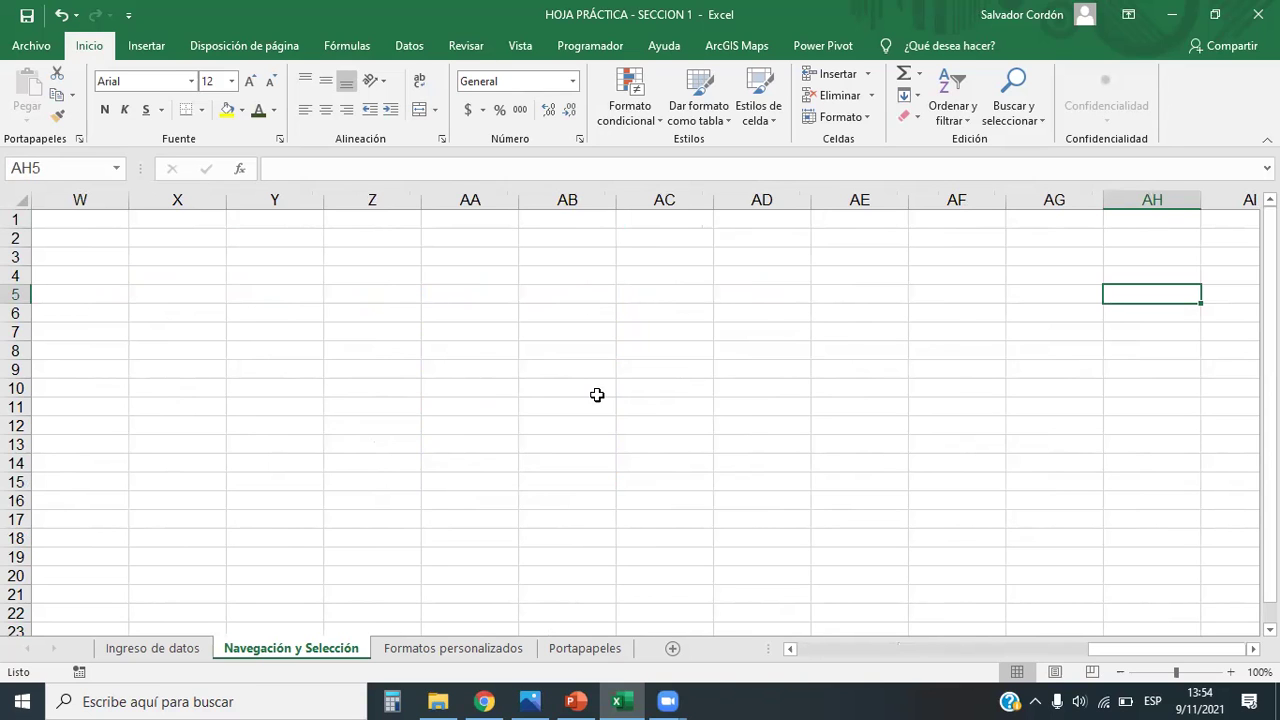
{"action": "key", "text": "ctrl+Left"}
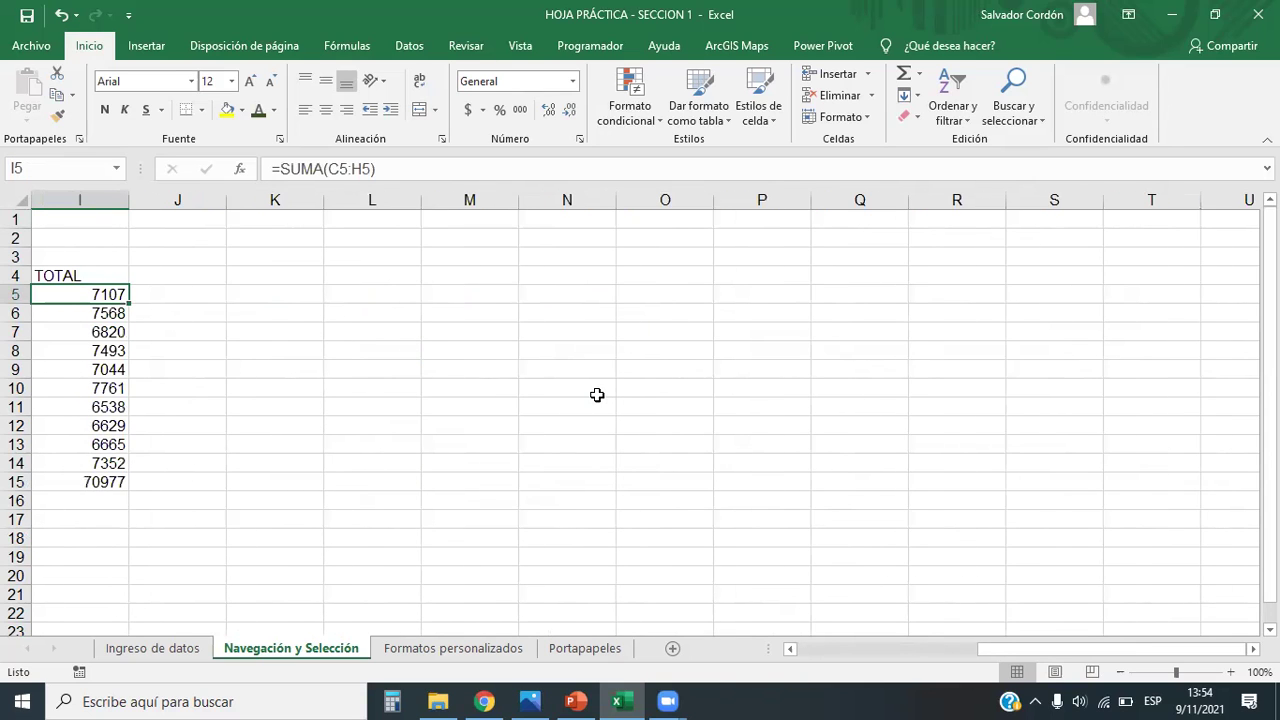
{"action": "key", "text": "Left"}
{"action": "key", "text": "Left"}
{"action": "key", "text": "Left"}
{"action": "key", "text": "Left"}
{"action": "key", "text": "Left"}
{"action": "key", "text": "Left"}
{"action": "key", "text": "Left"}
{"action": "key", "text": "Left"}
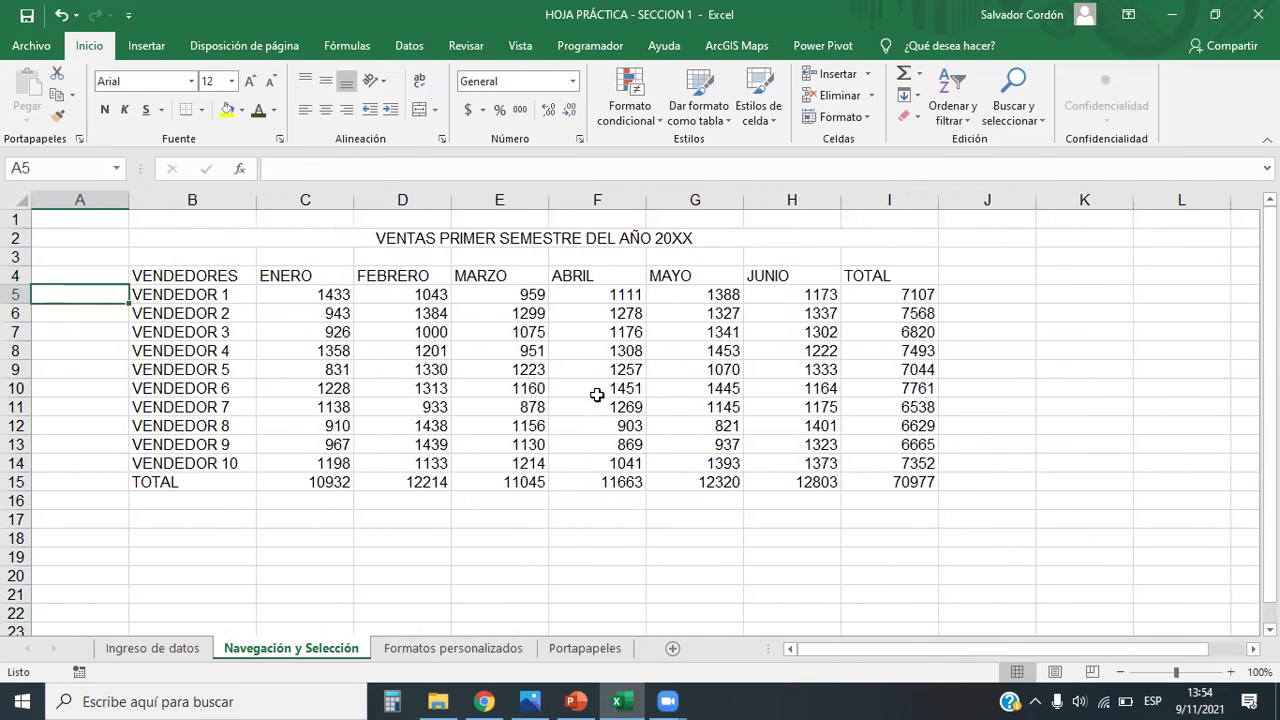
{"action": "key", "text": "Right"}
{"action": "key", "text": "Right"}
{"action": "key", "text": "Right"}
{"action": "key", "text": "Right"}
{"action": "key", "text": "Down"}
{"action": "key", "text": "Down"}
{"action": "key", "text": "Down"}
{"action": "key", "text": "Down"}
{"action": "key", "text": "Down"}
{"action": "key", "text": "Up"}
{"action": "key", "text": "super+Tab"}
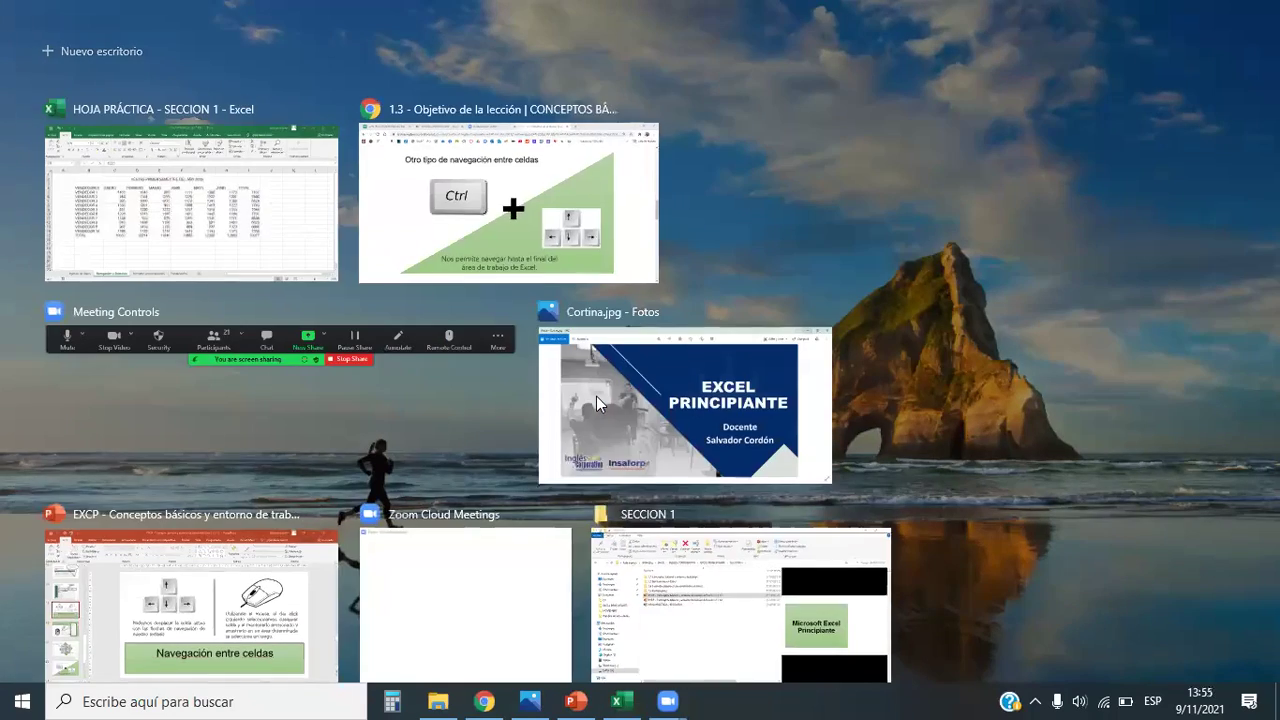
Step: Scroll the Chrome lesson to the 'Selección correlativa' slide, then return to Excel
{"action": "key", "text": "Escape"}
{"action": "key", "text": "alt+Tab"}
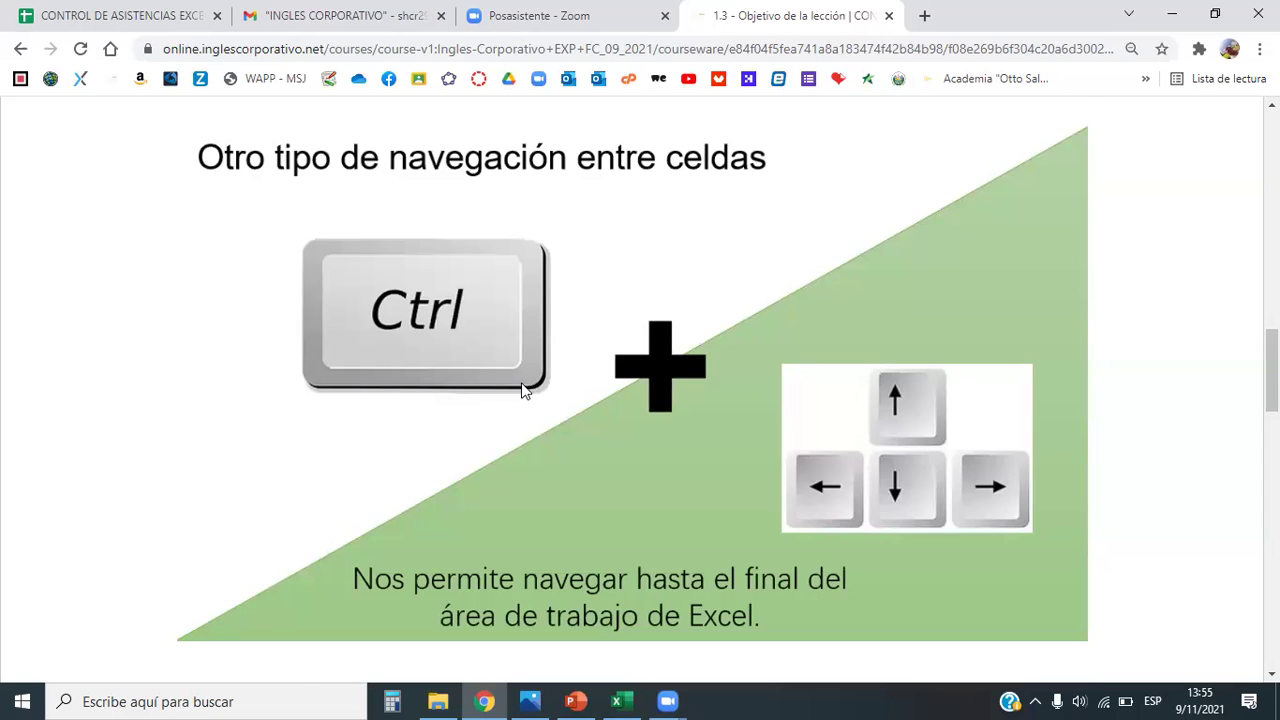
{"action": "scroll", "coordinate": [540, 383], "scroll_direction": "down", "scroll_amount": 5}
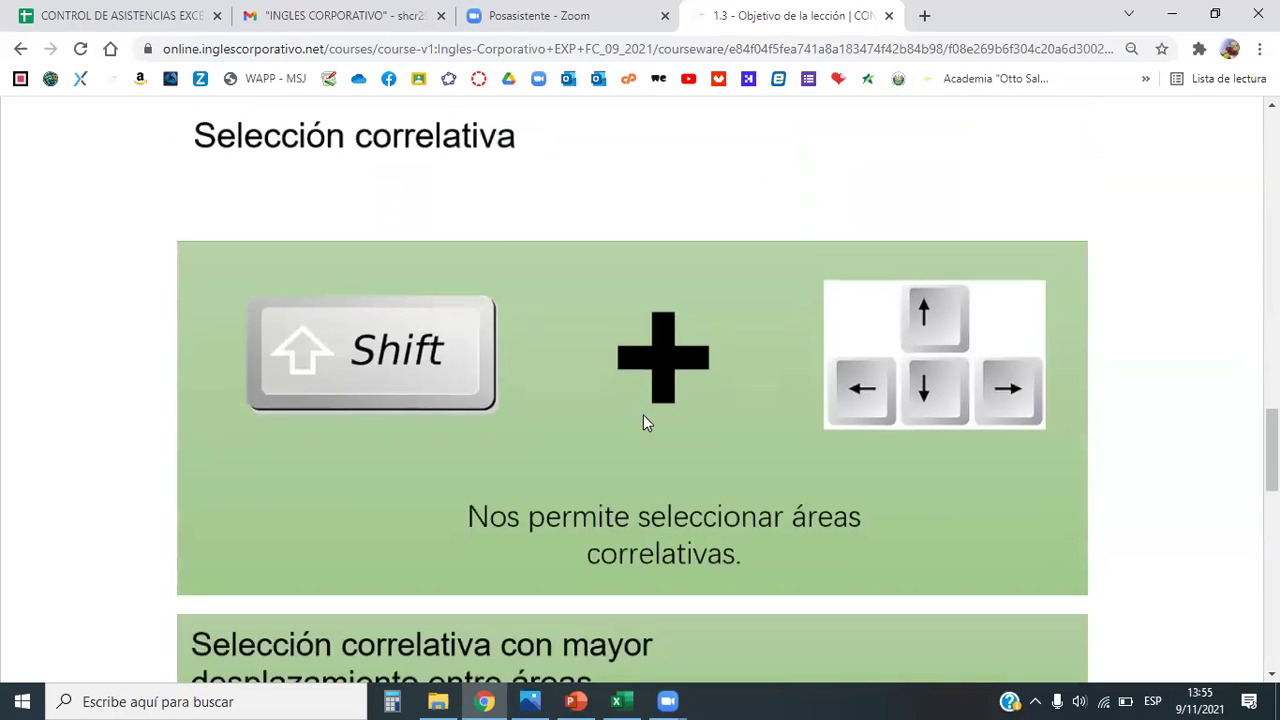
{"action": "key", "text": "alt+Tab"}
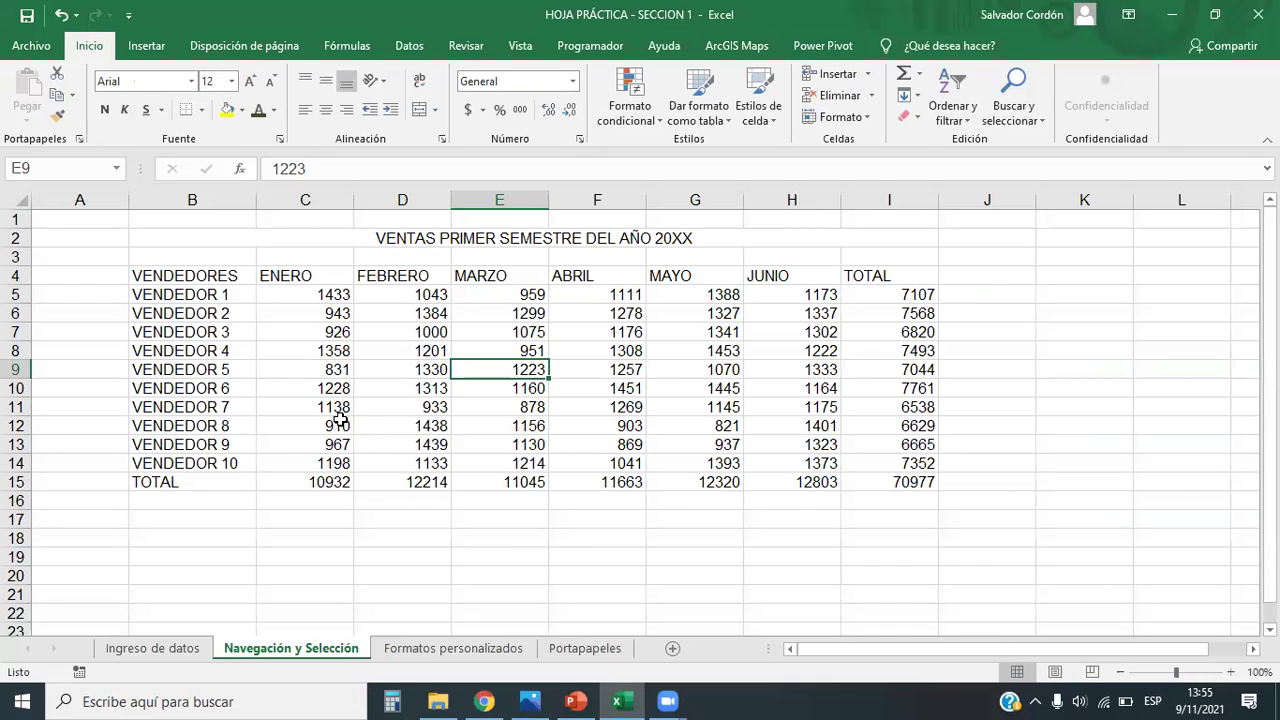
{"action": "left_click_drag", "start_coordinate": [250, 287], "coordinate": [860, 445]}
{"action": "left_click", "coordinate": [578, 369]}
{"action": "left_click", "coordinate": [300, 313]}
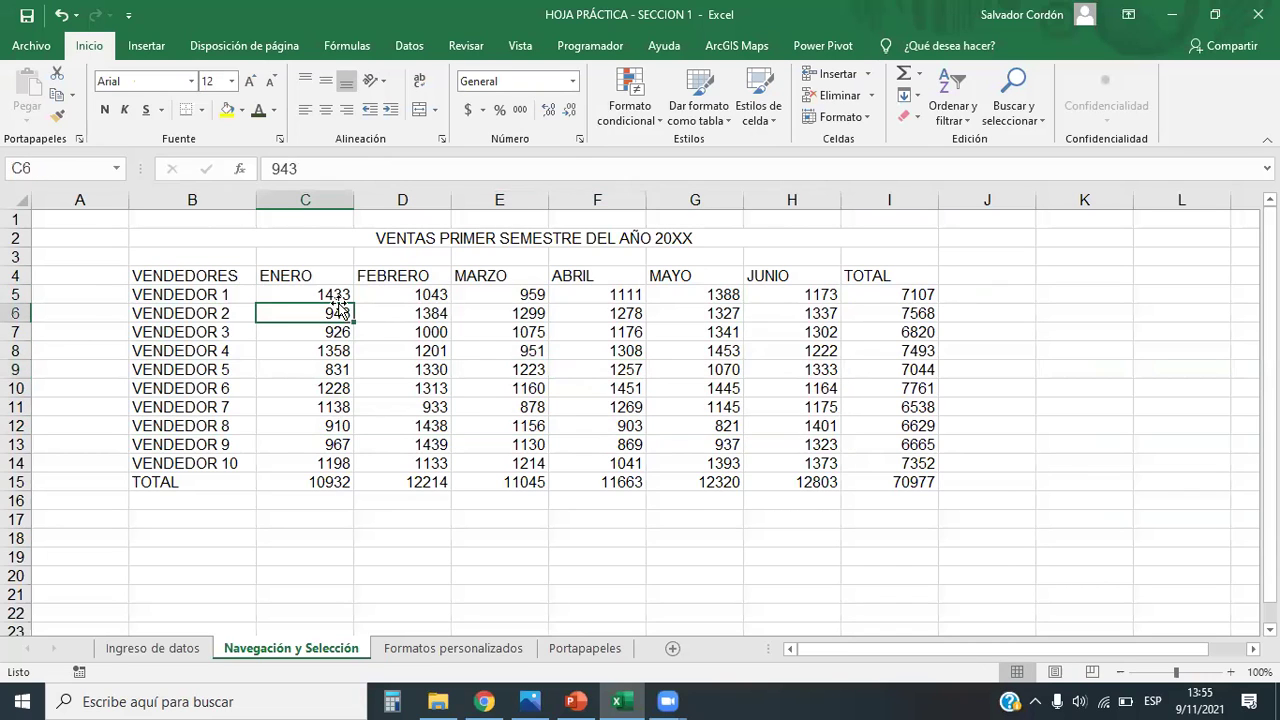
{"action": "left_click_drag", "start_coordinate": [205, 280], "coordinate": [915, 426]}
{"action": "left_click", "coordinate": [572, 391]}
{"action": "left_click", "coordinate": [244, 298]}
{"action": "left_click_drag", "start_coordinate": [244, 298], "coordinate": [808, 426]}
{"action": "left_click", "coordinate": [597, 369]}
{"action": "left_click", "coordinate": [884, 387]}
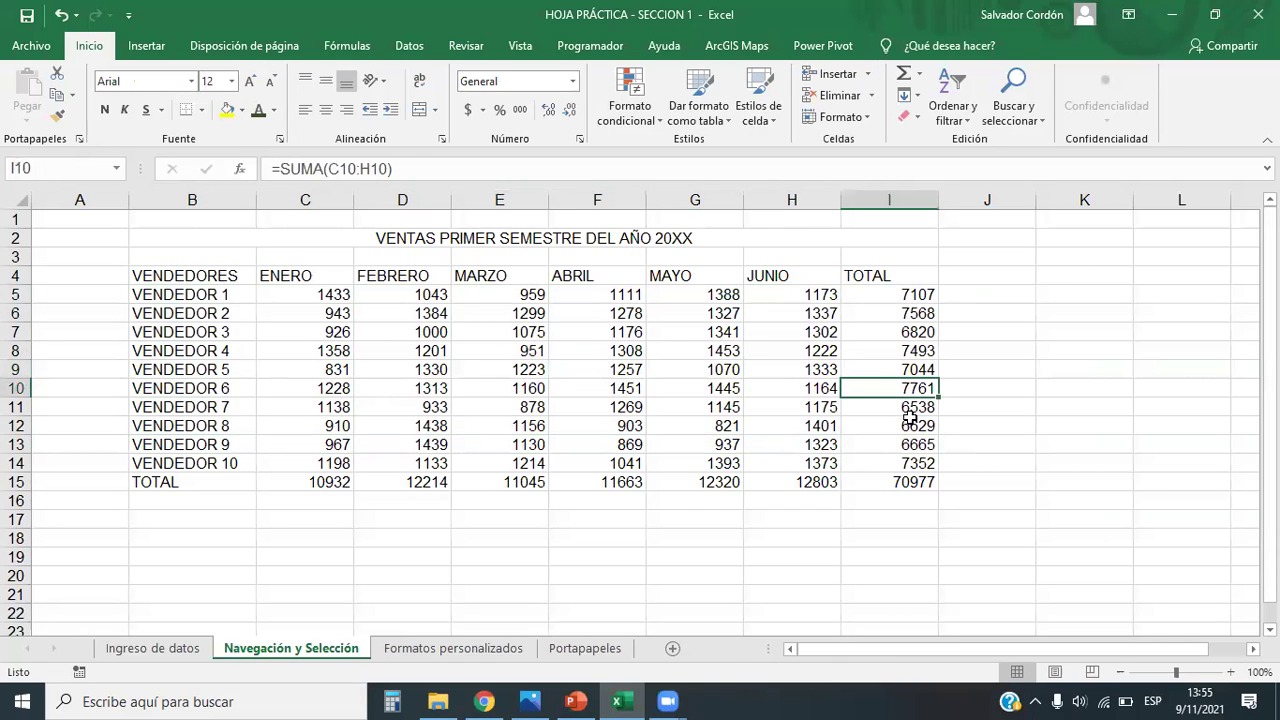
{"action": "key", "text": "ctrl+Left"}
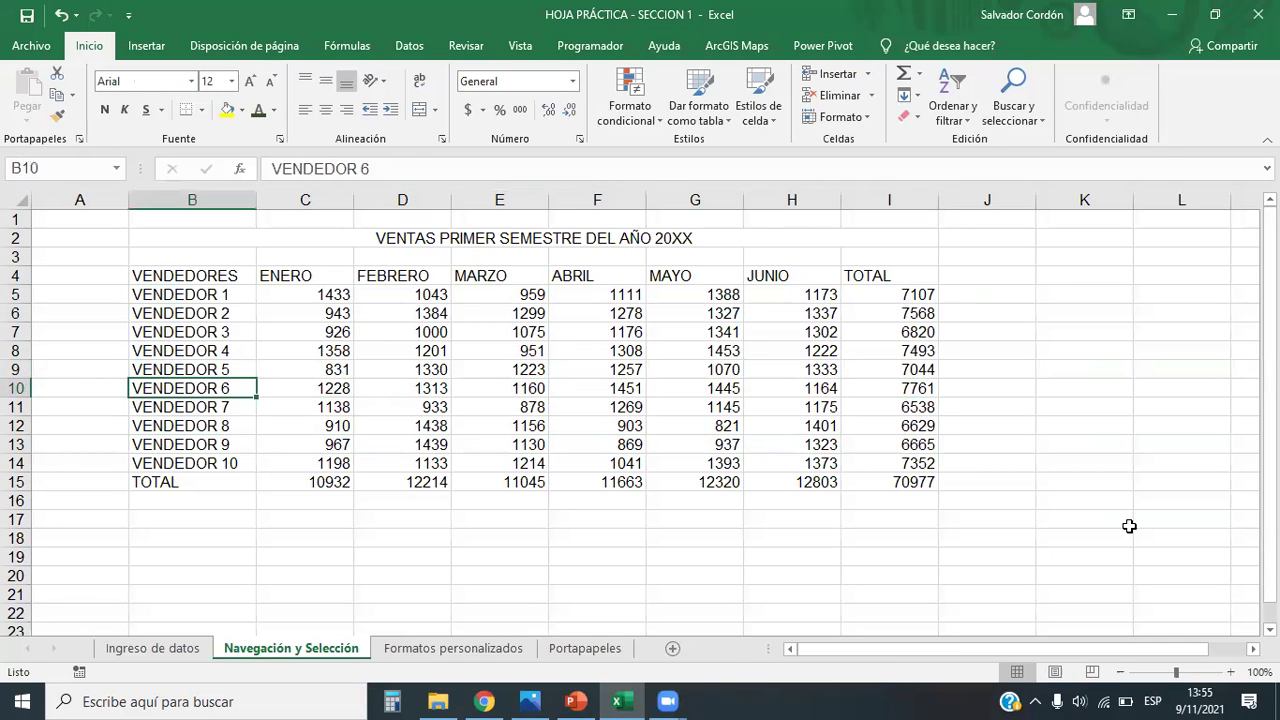
{"action": "key", "text": "Right"}
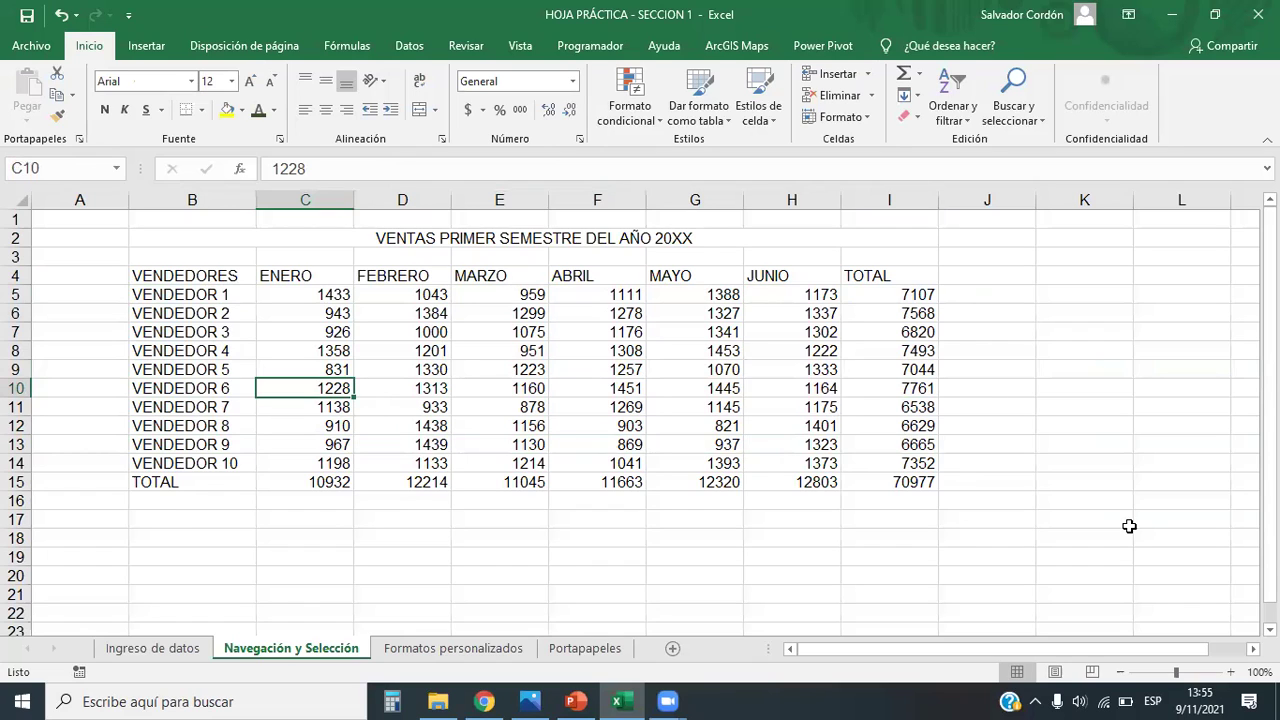
{"action": "key", "text": "Left"}
{"action": "key", "text": "ctrl+Up"}
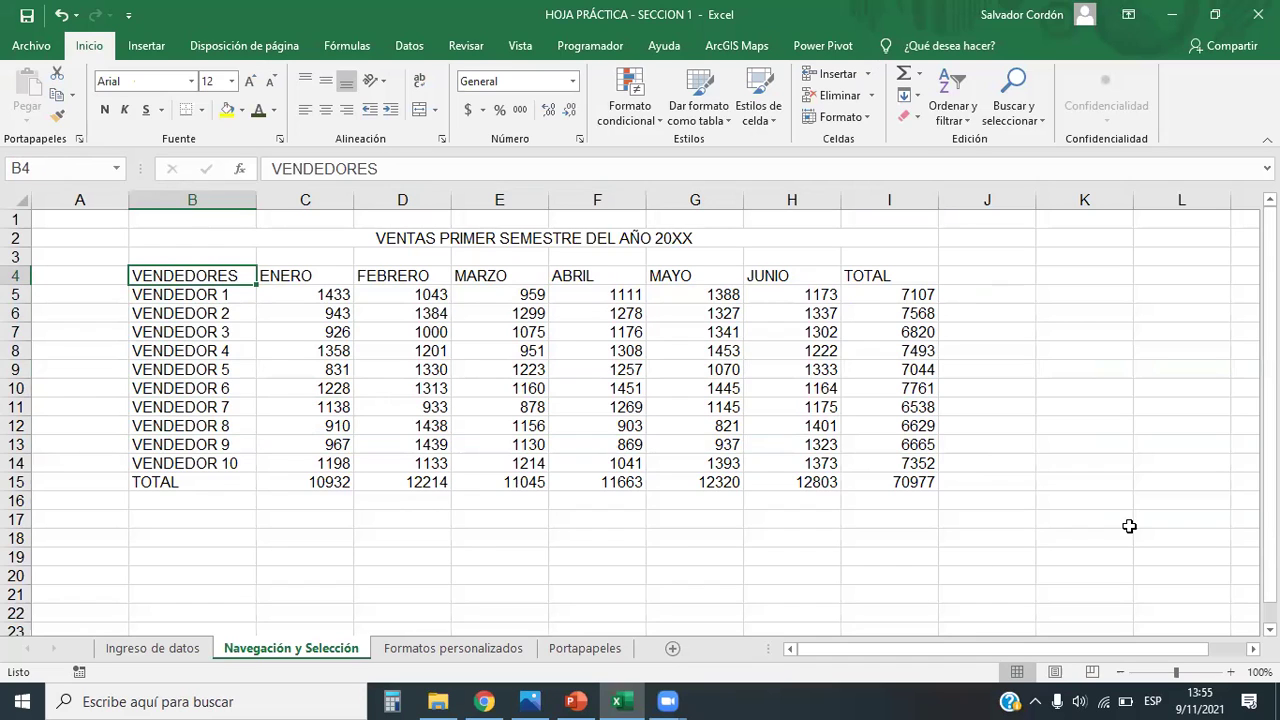
{"action": "key", "text": "ctrl+shift+Right"}
{"action": "key", "text": "ctrl+shift+Down"}
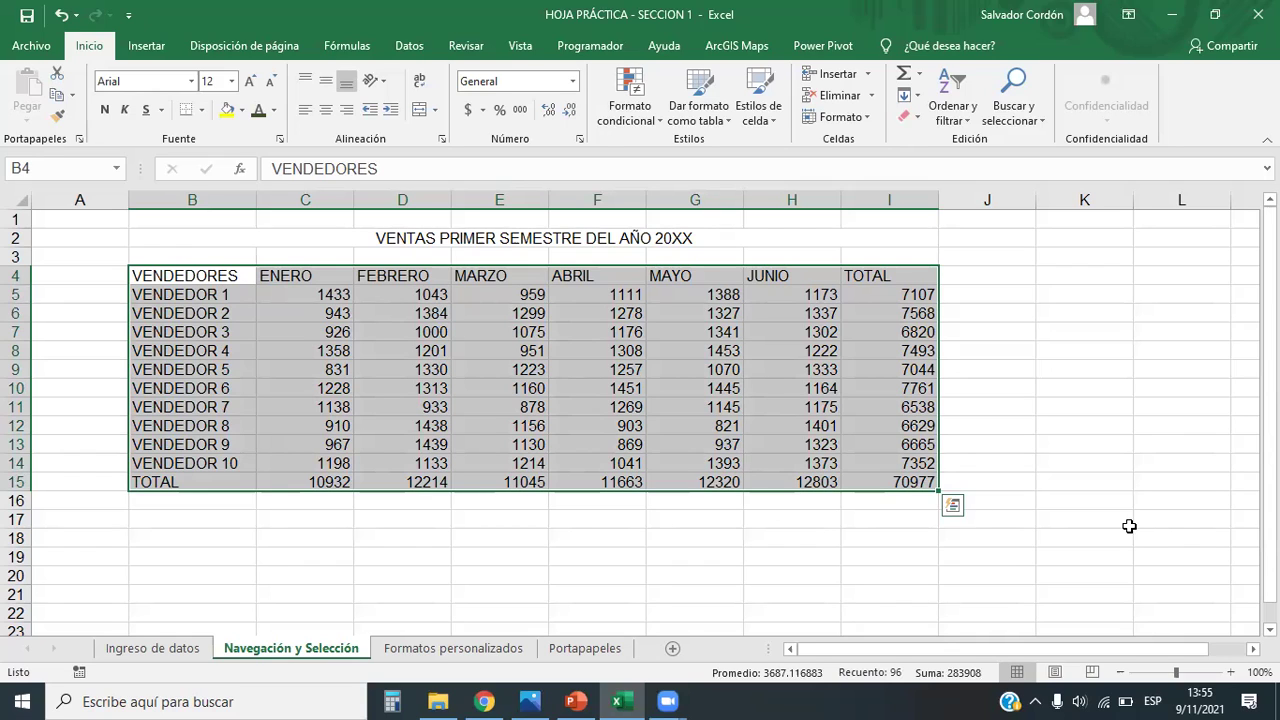
{"action": "key", "text": "Left"}
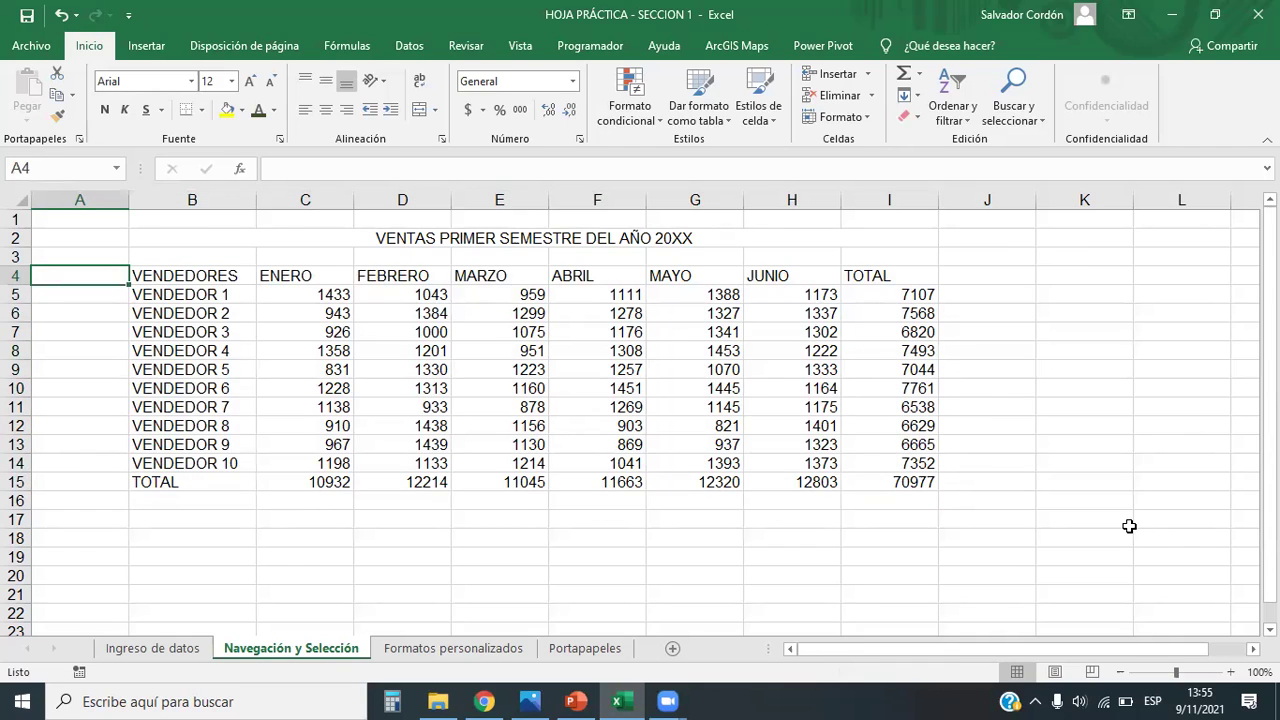
{"action": "key", "text": "Right"}
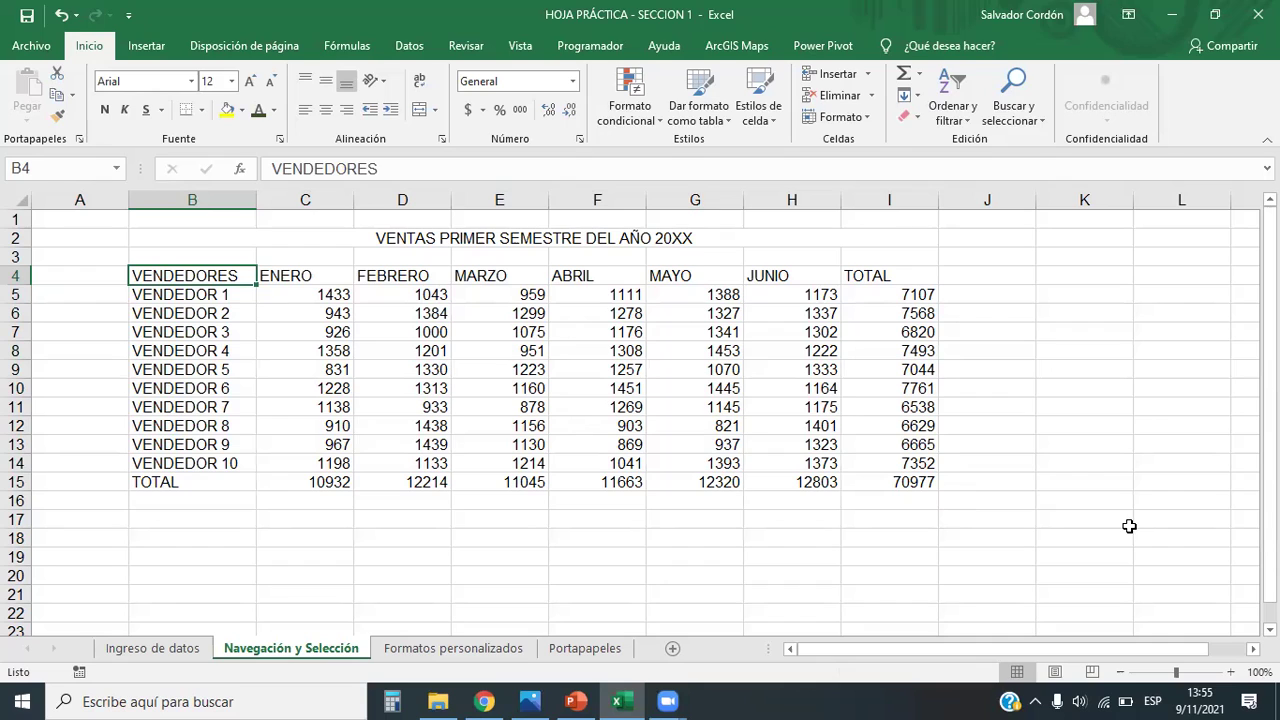
{"action": "key", "text": "shift+Right"}
{"action": "key", "text": "shift+Right"}
{"action": "key", "text": "shift+Right"}
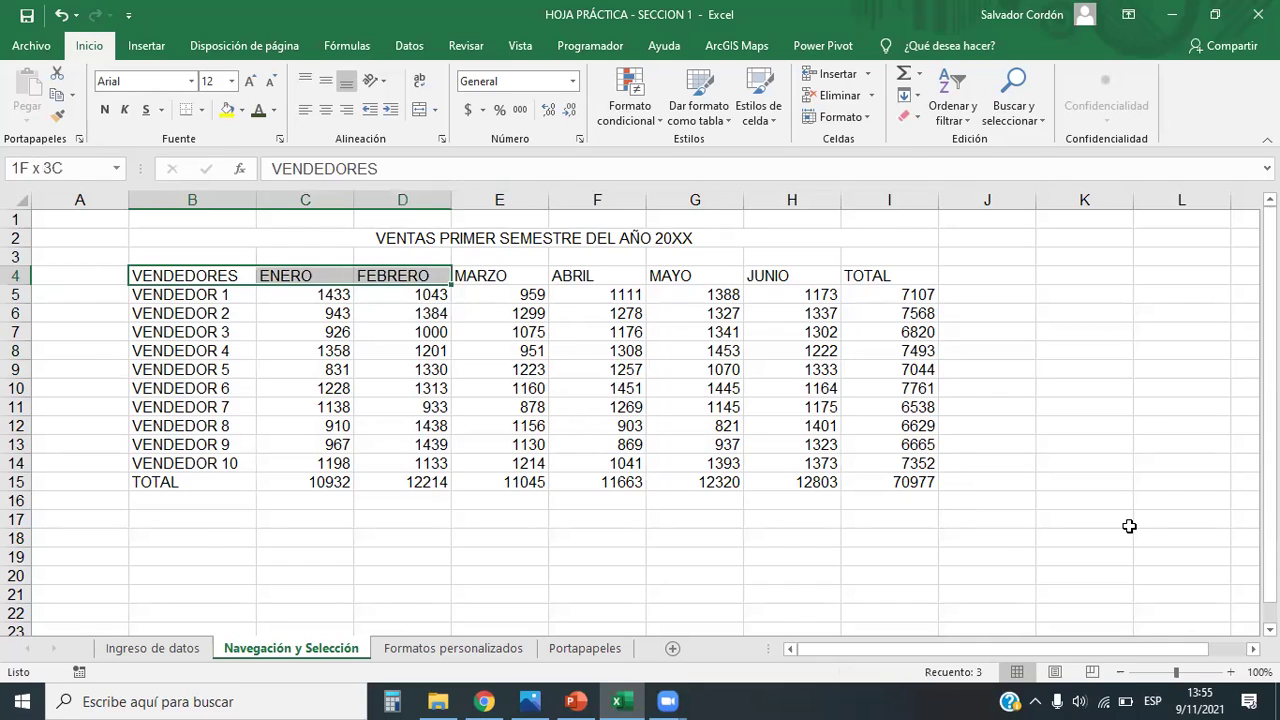
{"action": "key", "text": "shift+Down"}
{"action": "key", "text": "shift+Down"}
{"action": "key", "text": "shift+Down"}
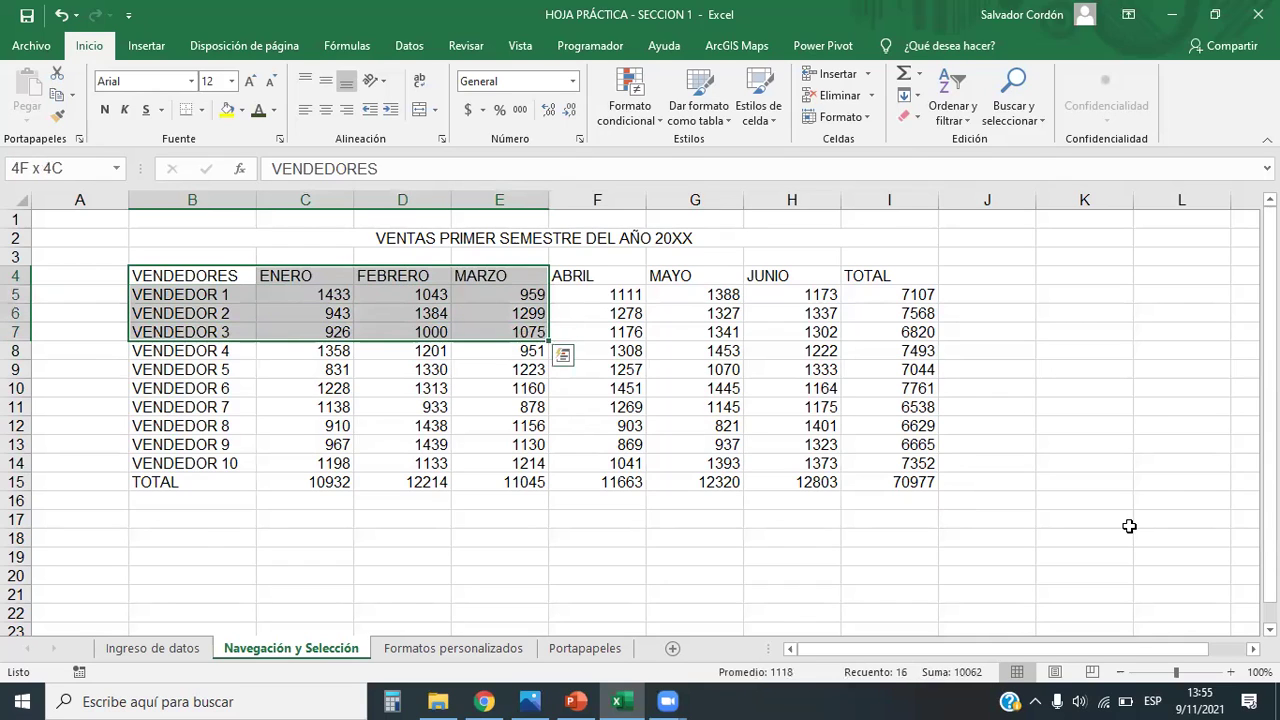
{"action": "key", "text": "shift+Left"}
{"action": "key", "text": "shift+Left"}
{"action": "key", "text": "shift+Down"}
{"action": "key", "text": "shift+Down"}
{"action": "key", "text": "shift+Down"}
{"action": "key", "text": "shift+Right"}
{"action": "key", "text": "shift+Right"}
{"action": "key", "text": "shift+Left"}
{"action": "key", "text": "shift+Left"}
{"action": "key", "text": "shift+Up"}
{"action": "key", "text": "shift+Up"}
{"action": "key", "text": "shift+Up"}
{"action": "key", "text": "shift+Down"}
{"action": "key", "text": "shift+Down"}
{"action": "key", "text": "shift+Down"}
{"action": "key", "text": "shift+Up"}
{"action": "key", "text": "shift+Up"}
{"action": "key", "text": "shift+Down"}
{"action": "key", "text": "shift+Down"}
{"action": "key", "text": "shift+Up"}
{"action": "key", "text": "shift+Up"}
{"action": "key", "text": "shift+Up"}
{"action": "key", "text": "shift+Up"}
{"action": "key", "text": "shift+Down"}
{"action": "key", "text": "shift+Down"}
{"action": "key", "text": "shift+Down"}
{"action": "key", "text": "shift+Up"}
{"action": "key", "text": "shift+Up"}
{"action": "key", "text": "shift+Up"}
{"action": "key", "text": "shift+Up"}
{"action": "key", "text": "shift+Up"}
{"action": "key", "text": "shift+Down"}
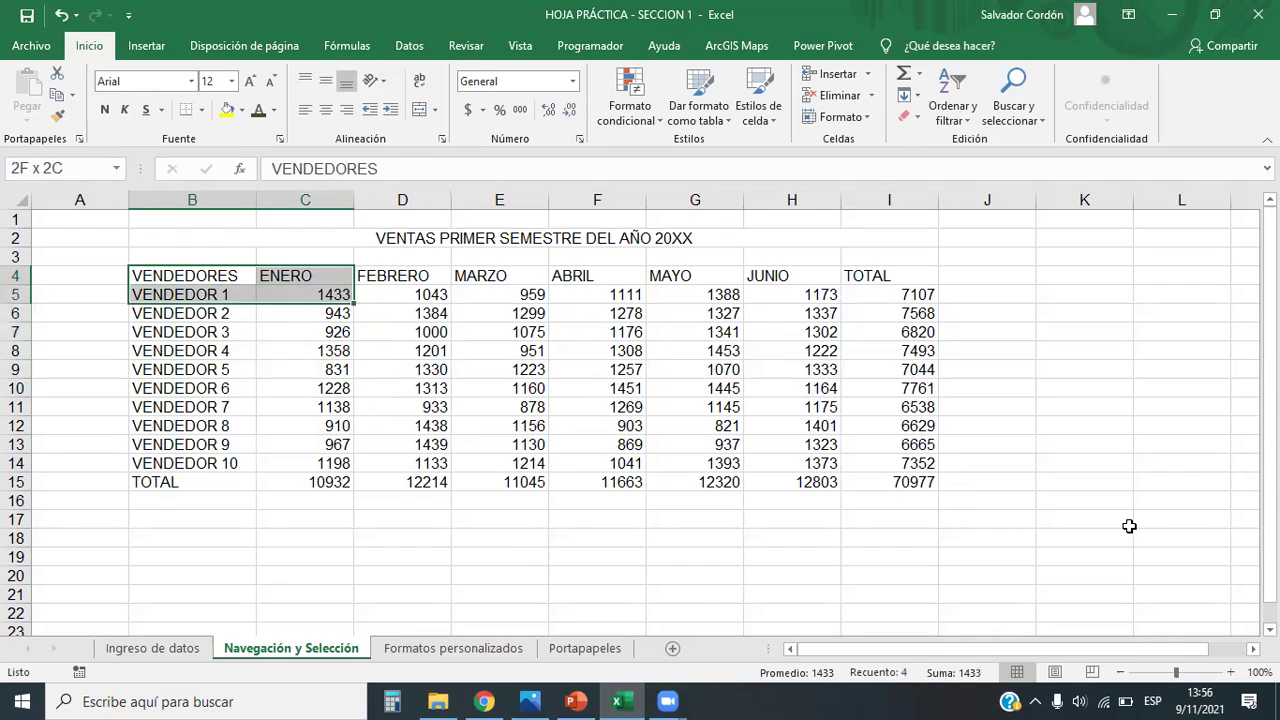
{"action": "key", "text": "shift+Down"}
{"action": "key", "text": "shift+Down"}
{"action": "key", "text": "shift+Down"}
{"action": "key", "text": "shift+Down"}
{"action": "key", "text": "shift+Down"}
{"action": "key", "text": "shift+Right"}
{"action": "key", "text": "shift+Right"}
{"action": "key", "text": "shift+Left"}
{"action": "key", "text": "shift+Left"}
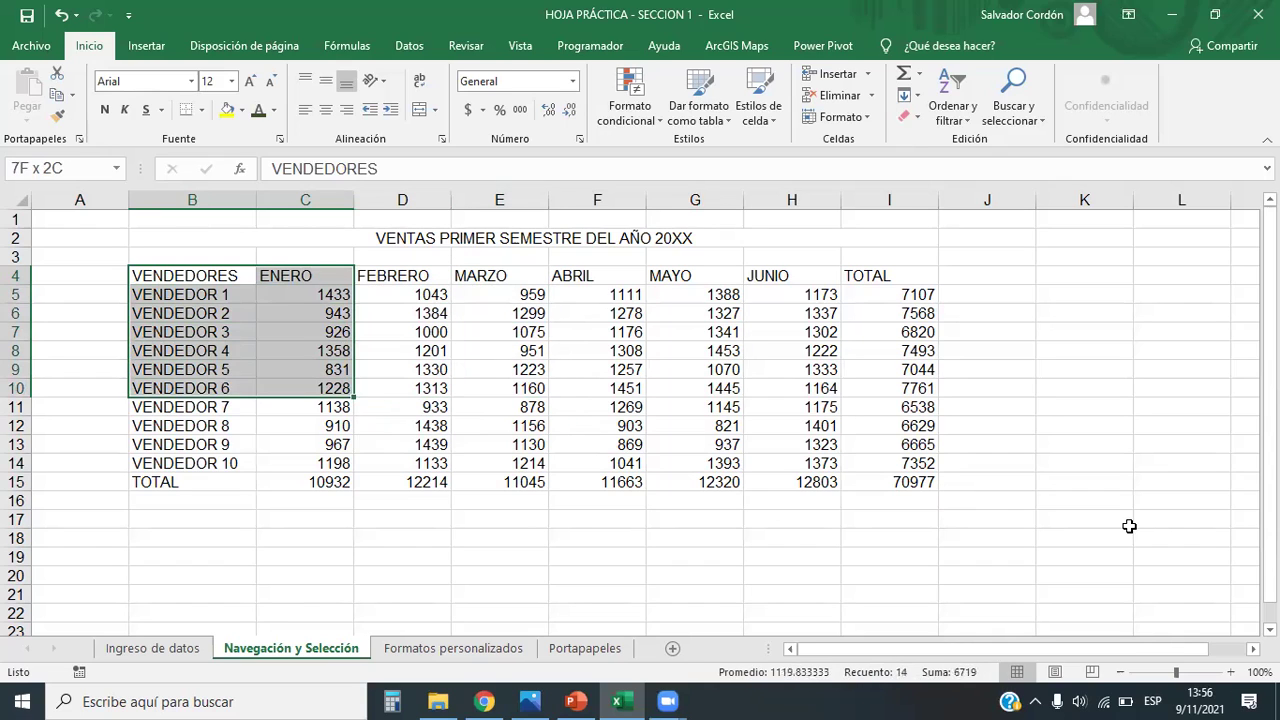
{"action": "key", "text": "shift+Down"}
{"action": "key", "text": "shift+Down"}
{"action": "key", "text": "shift+Down"}
{"action": "key", "text": "shift+Up"}
{"action": "key", "text": "shift+Up"}
{"action": "key", "text": "shift+Up"}
{"action": "key", "text": "shift+Up"}
{"action": "key", "text": "shift+Up"}
{"action": "key", "text": "shift+Up"}
{"action": "key", "text": "shift+Left"}
{"action": "key", "text": "shift+Left"}
{"action": "key", "text": "shift+Right"}
{"action": "key", "text": "shift+Right"}
{"action": "key", "text": "shift+Right"}
{"action": "key", "text": "shift+Right"}
{"action": "key", "text": "shift+Right"}
{"action": "key", "text": "shift+Right"}
{"action": "key", "text": "shift+Right"}
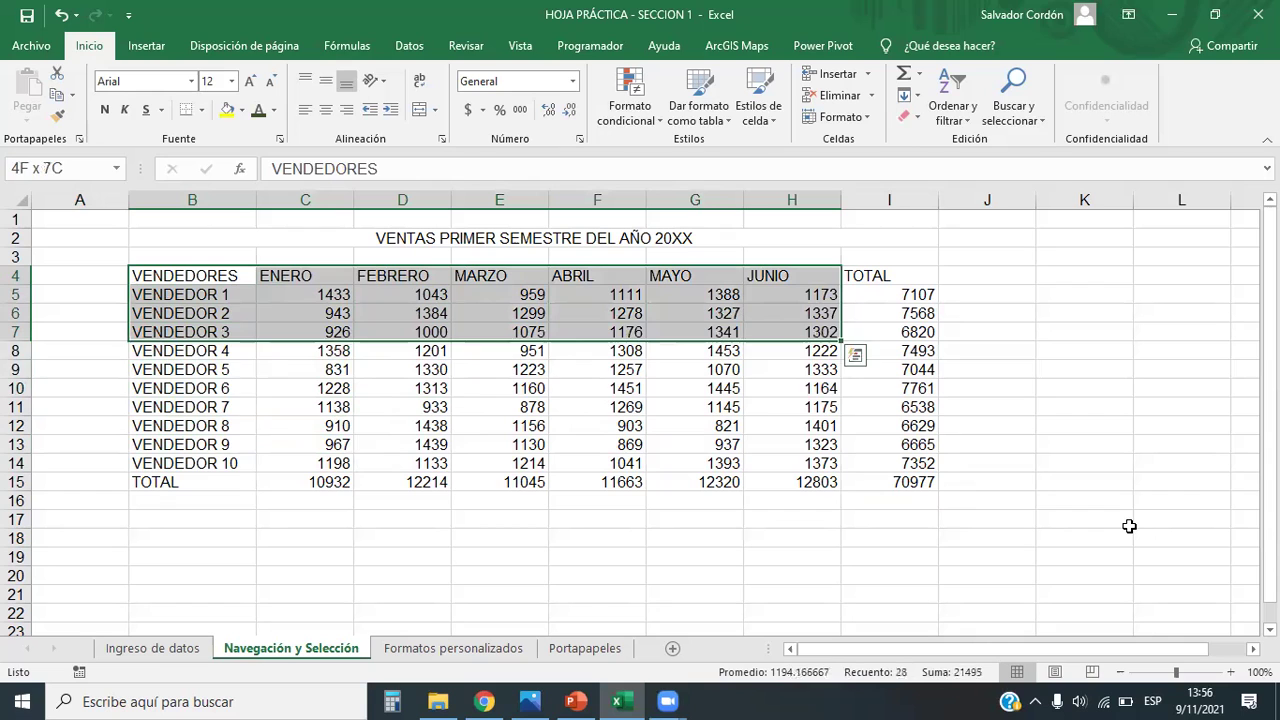
{"action": "key", "text": "shift+Down"}
{"action": "key", "text": "shift+Down"}
{"action": "key", "text": "shift+Down"}
{"action": "key", "text": "shift+Down"}
{"action": "key", "text": "shift+Left"}
{"action": "key", "text": "shift+Left"}
{"action": "key", "text": "shift+Left"}
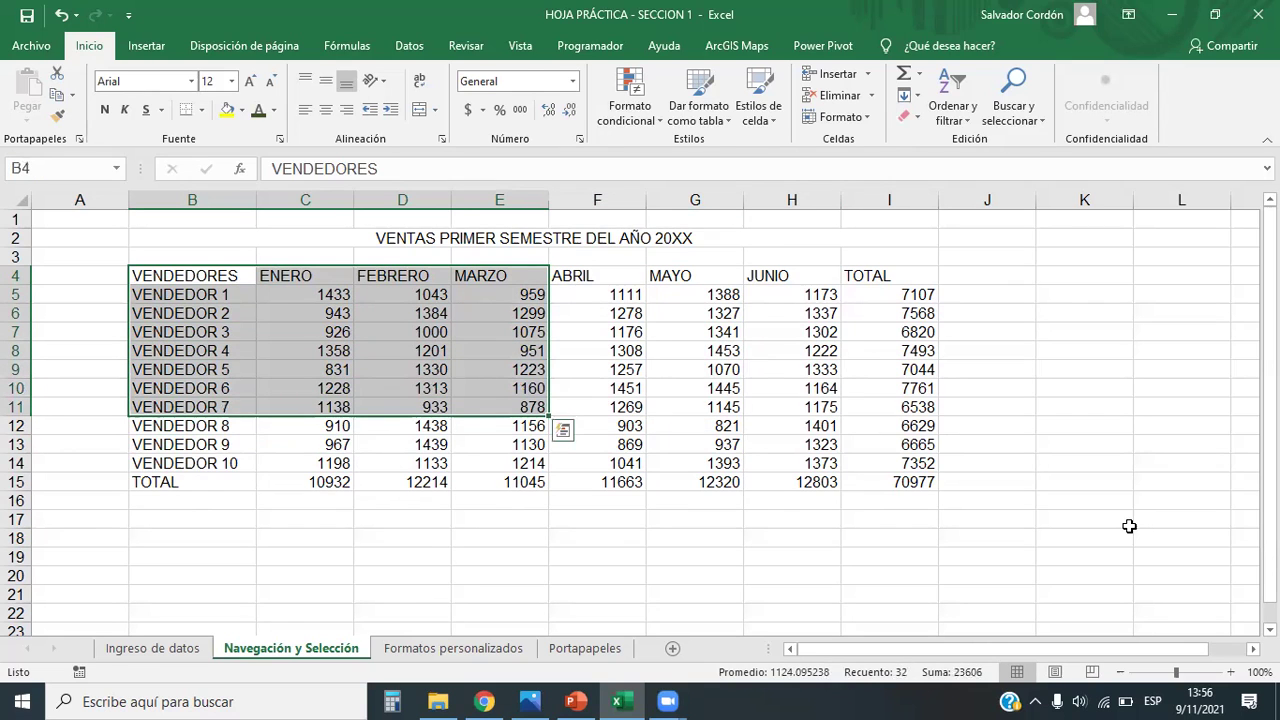
{"action": "key", "text": "alt+Tab"}
{"action": "scroll", "coordinate": [930, 508], "scroll_direction": "down", "scroll_amount": 4}
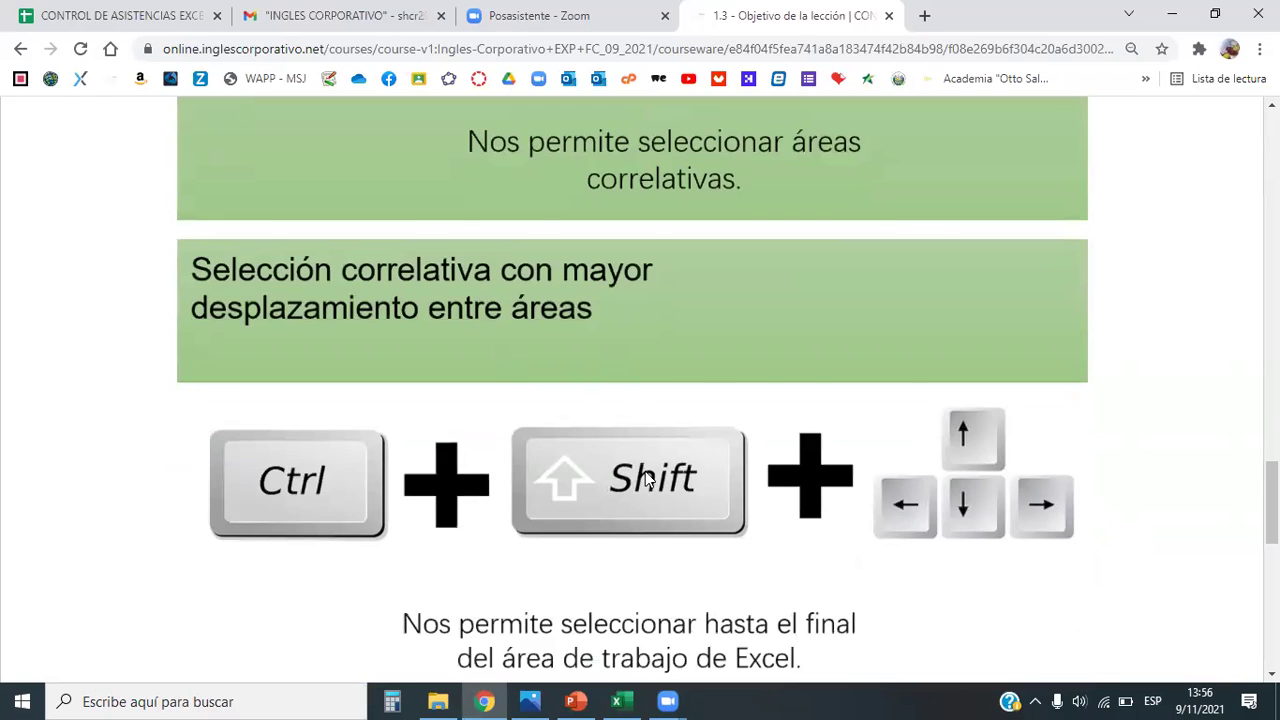
{"action": "key", "text": "alt+Tab"}
{"action": "key", "text": "Down"}
{"action": "key", "text": "Up"}
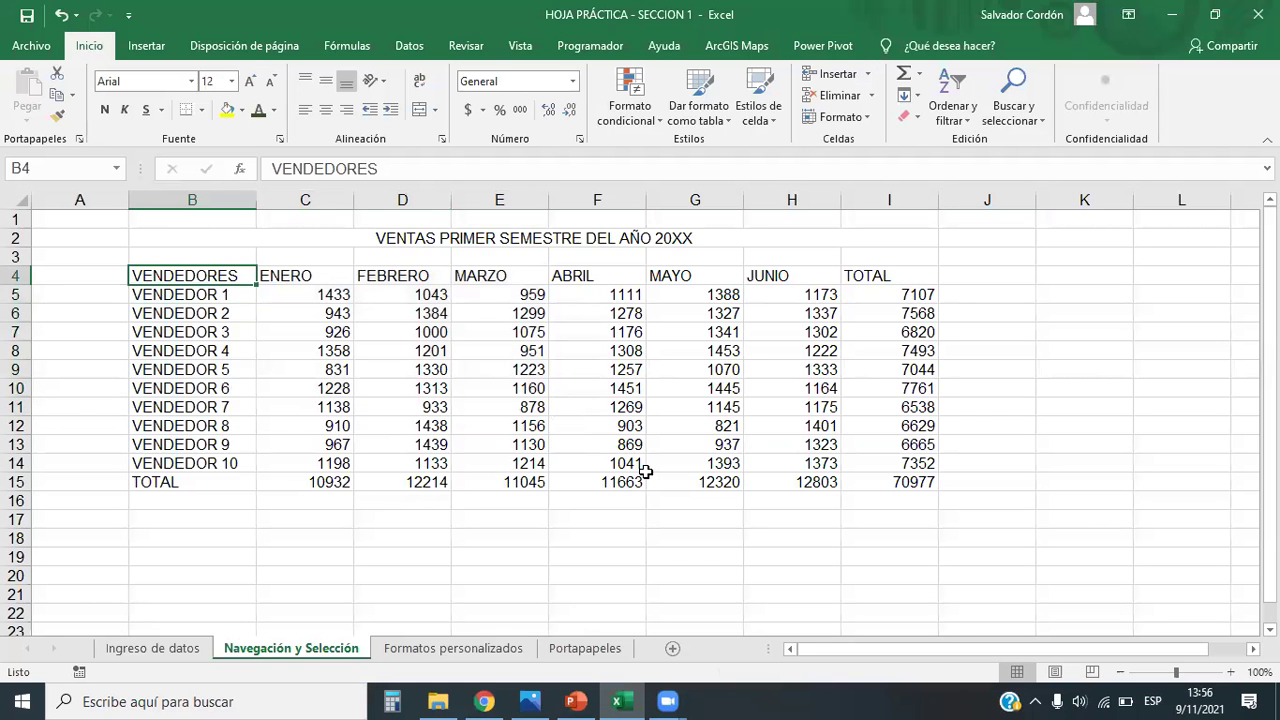
Step: Select B4:I15 with Ctrl+Shift+arrows, then reselect it from the grand total back to VENDEDORES
{"action": "key", "text": "ctrl+shift+Right"}
{"action": "key", "text": "ctrl+shift+Down"}
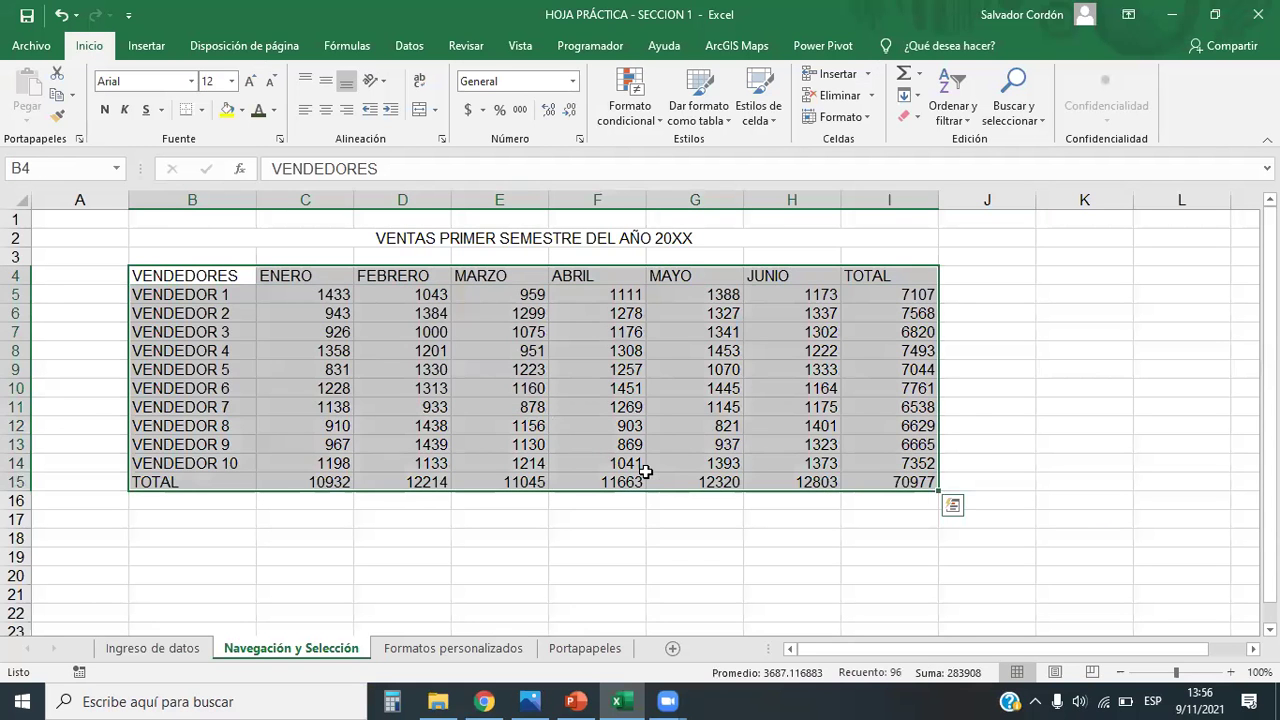
{"action": "key", "text": "Right"}
{"action": "key", "text": "ctrl+Down"}
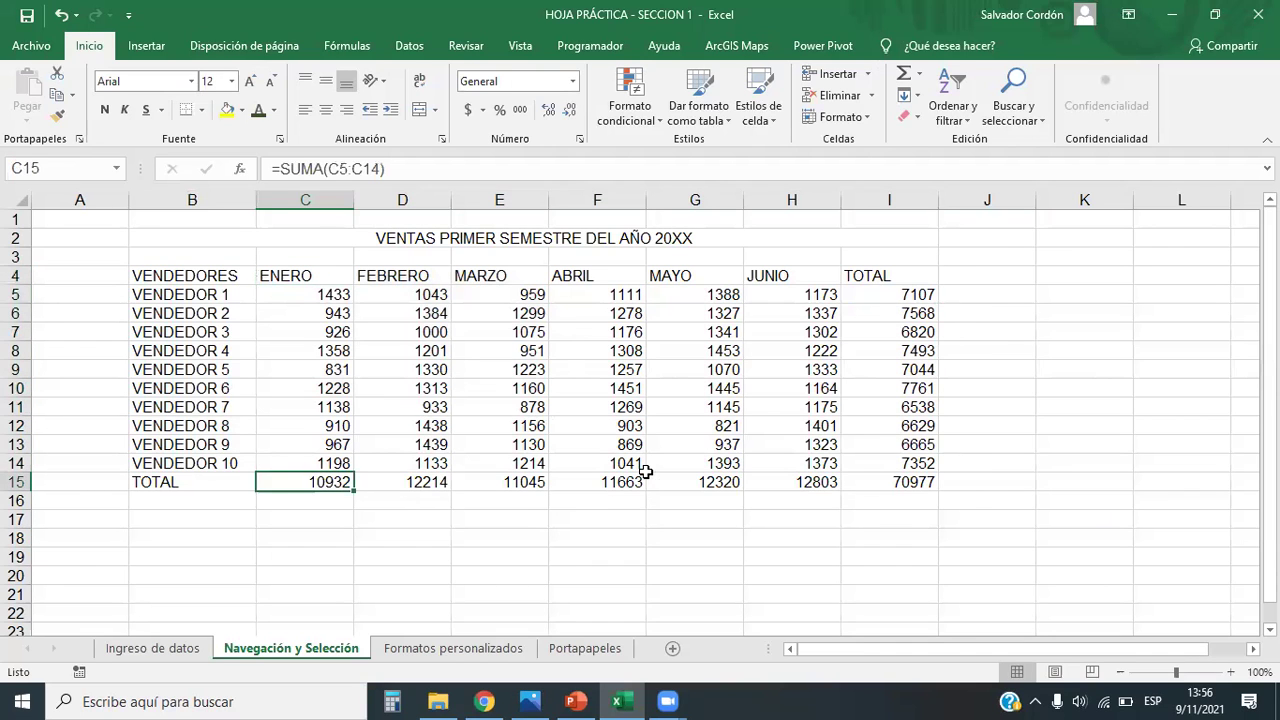
{"action": "key", "text": "Right"}
{"action": "key", "text": "ctrl+Right"}
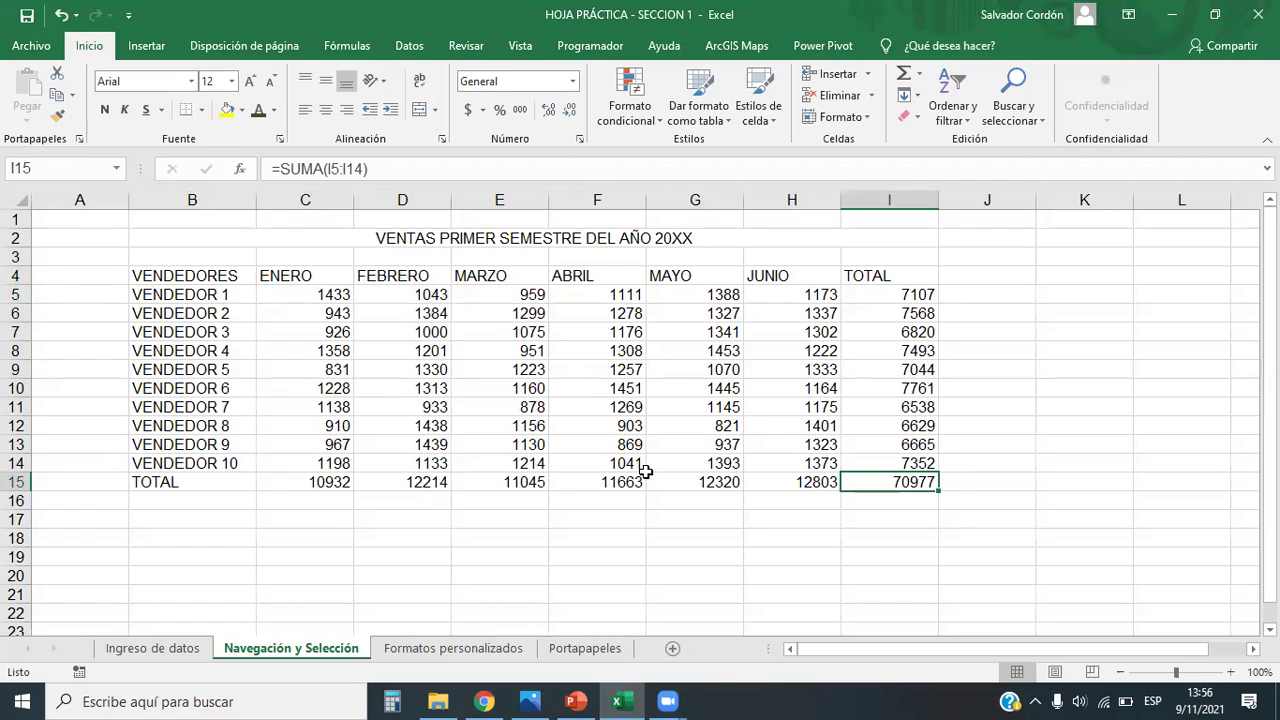
{"action": "key", "text": "ctrl+shift+Left"}
{"action": "key", "text": "ctrl+shift+Up"}
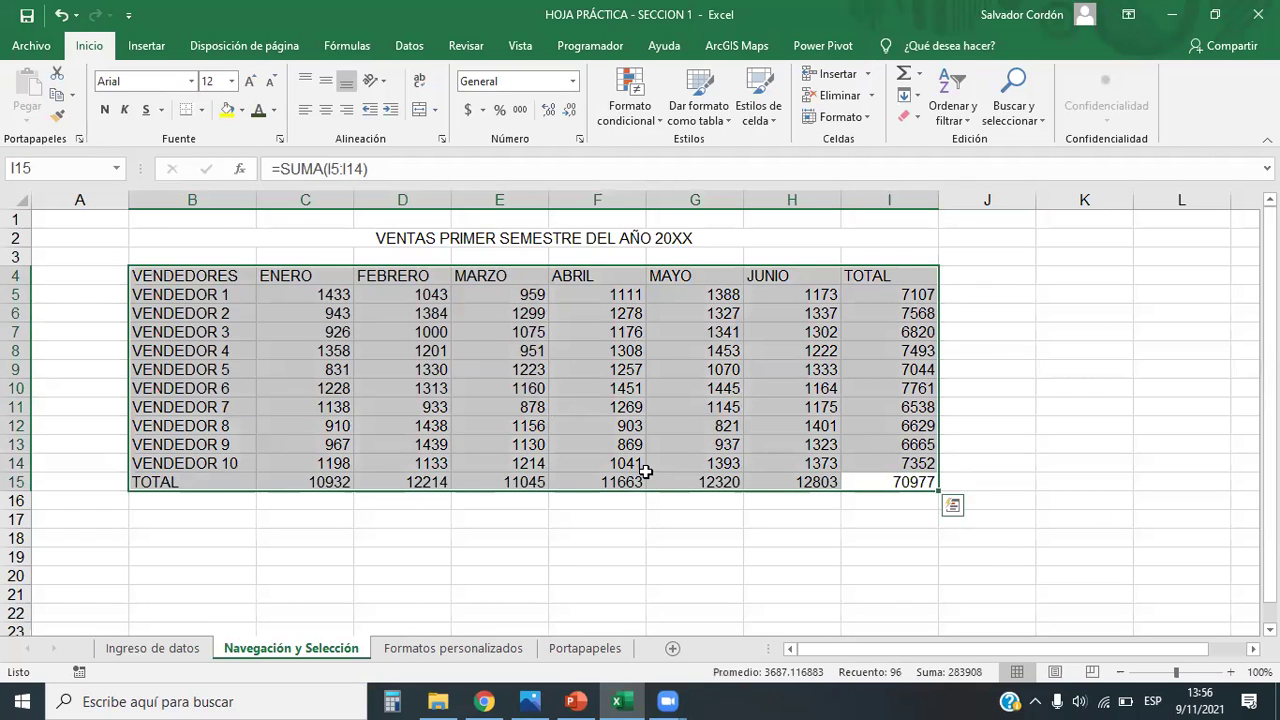
Step: Scroll the Chrome lesson to the 'Selección no correlativa' slide
{"action": "key", "text": "alt+Tab"}
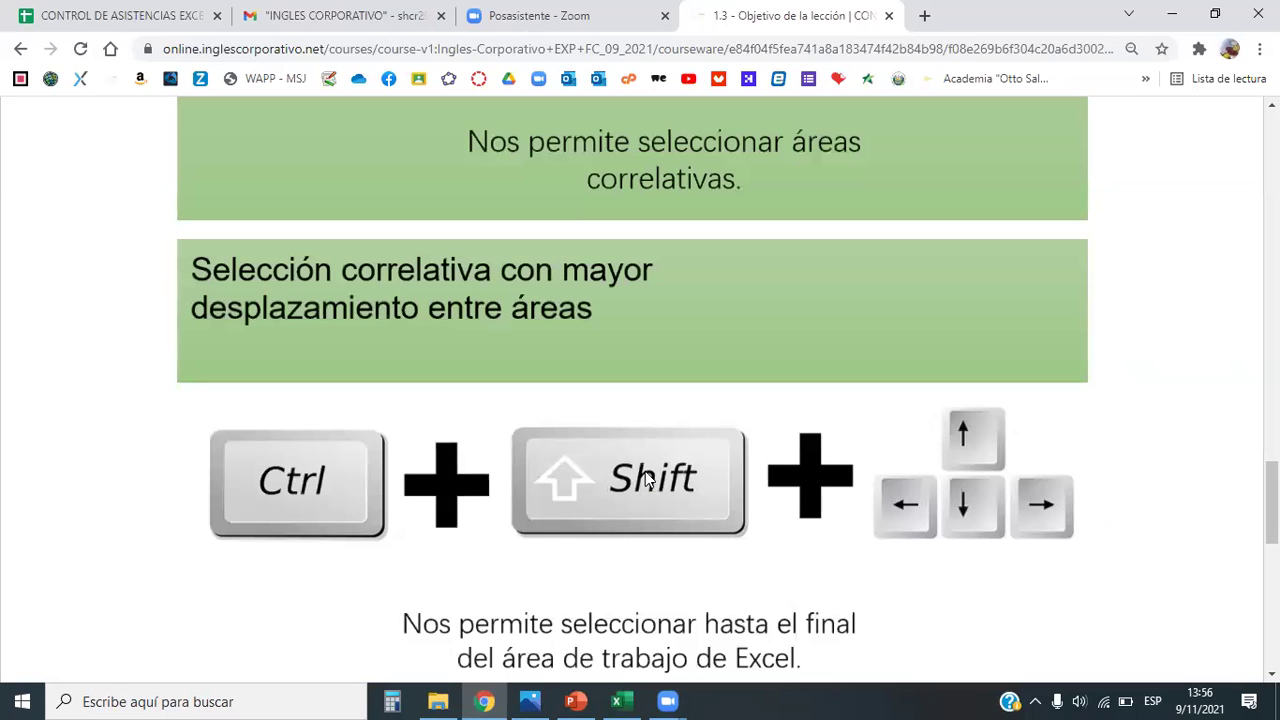
{"action": "scroll", "coordinate": [697, 366], "scroll_direction": "down", "scroll_amount": 5}
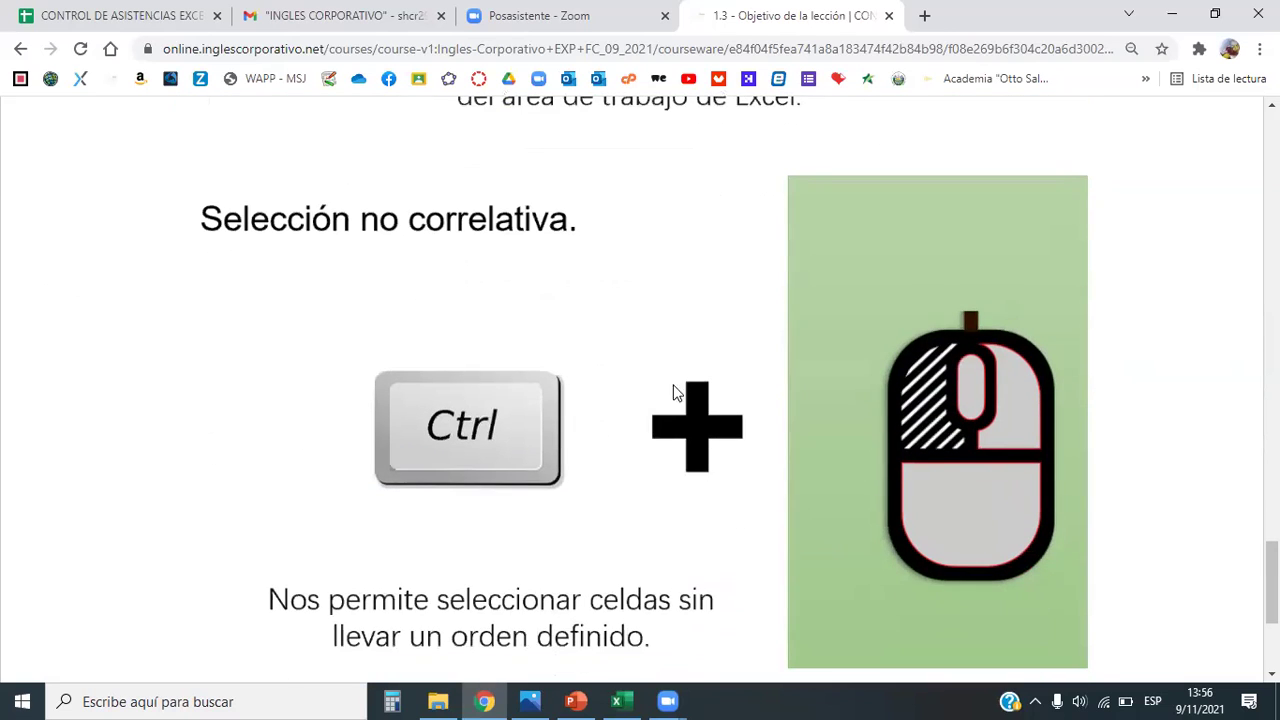
{"action": "scroll", "coordinate": [449, 240], "scroll_direction": "down", "scroll_amount": 1}
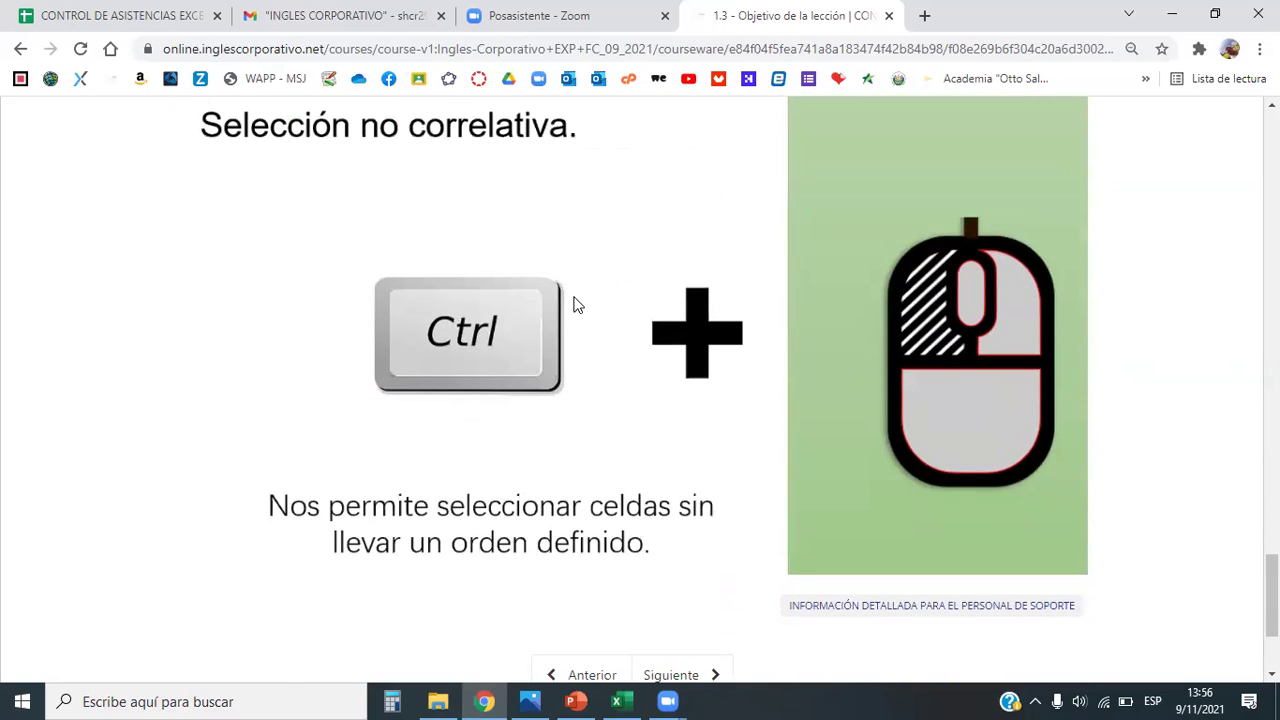
Step: Back in Excel, select C4:C14 (ENERO) and add F4:F14 (ABRIL) with a Ctrl-drag
{"action": "key", "text": "alt+Tab"}
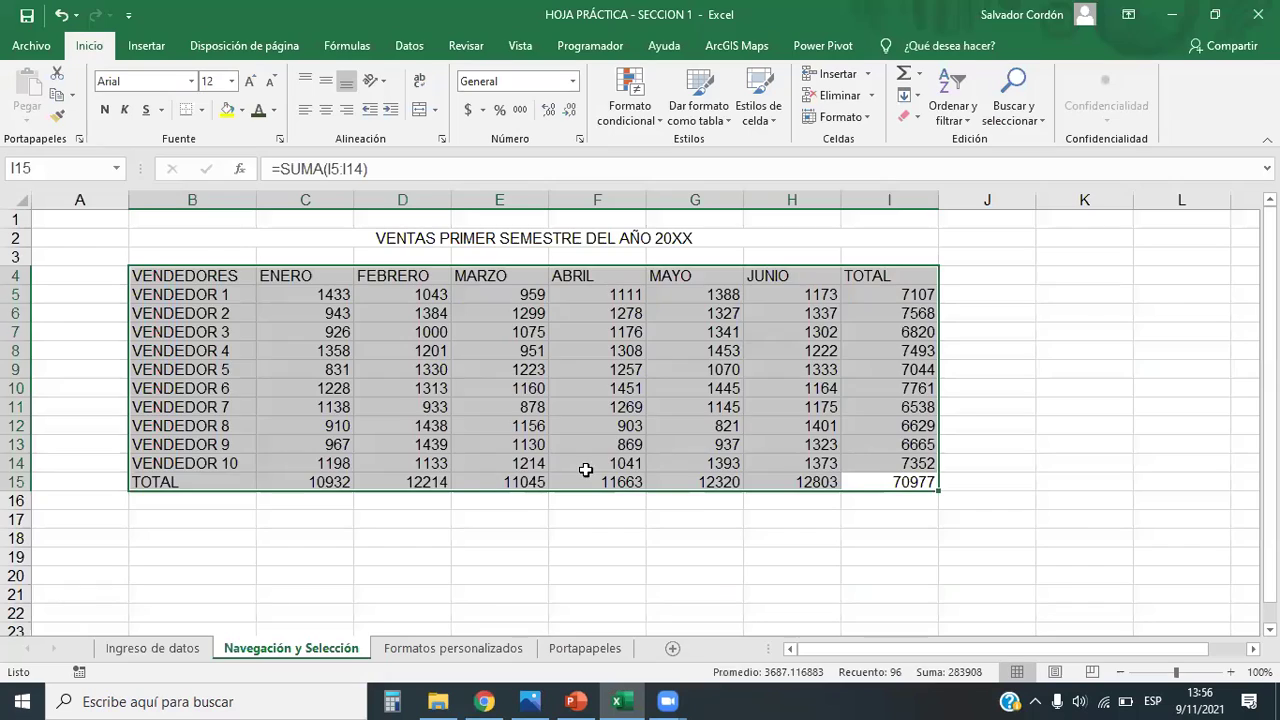
{"action": "left_click", "coordinate": [546, 407]}
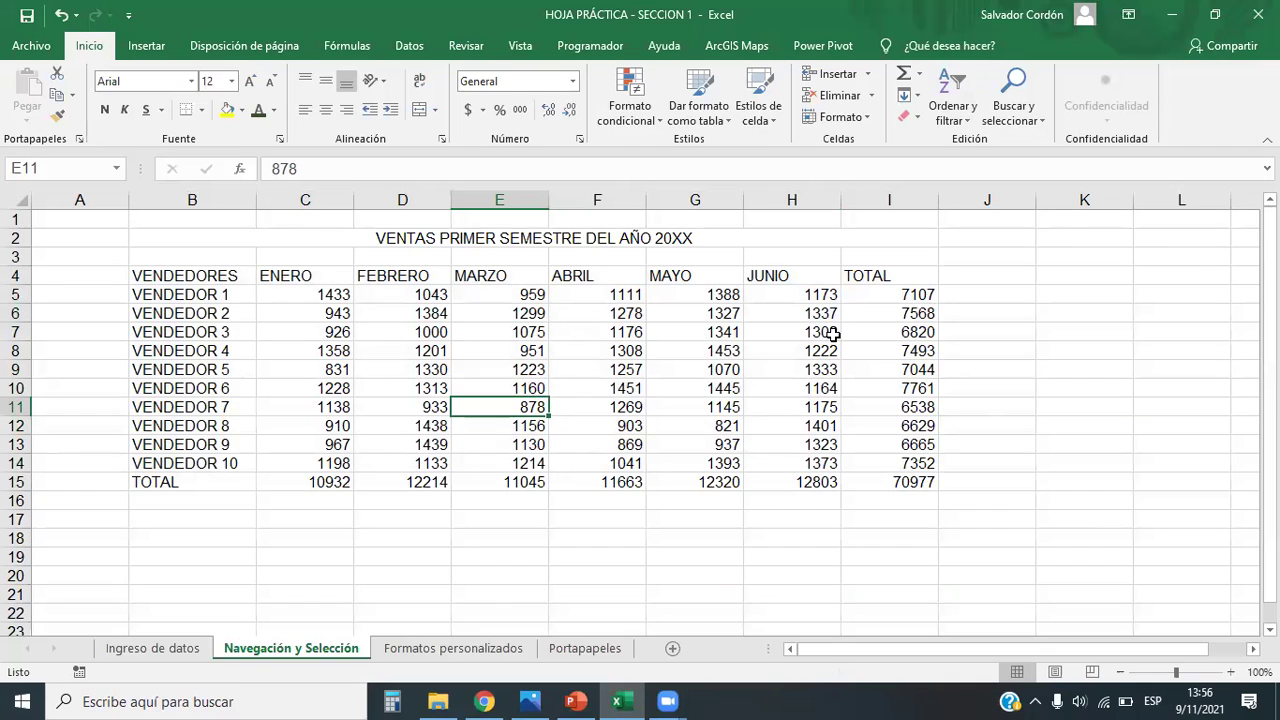
{"action": "left_click", "coordinate": [705, 390]}
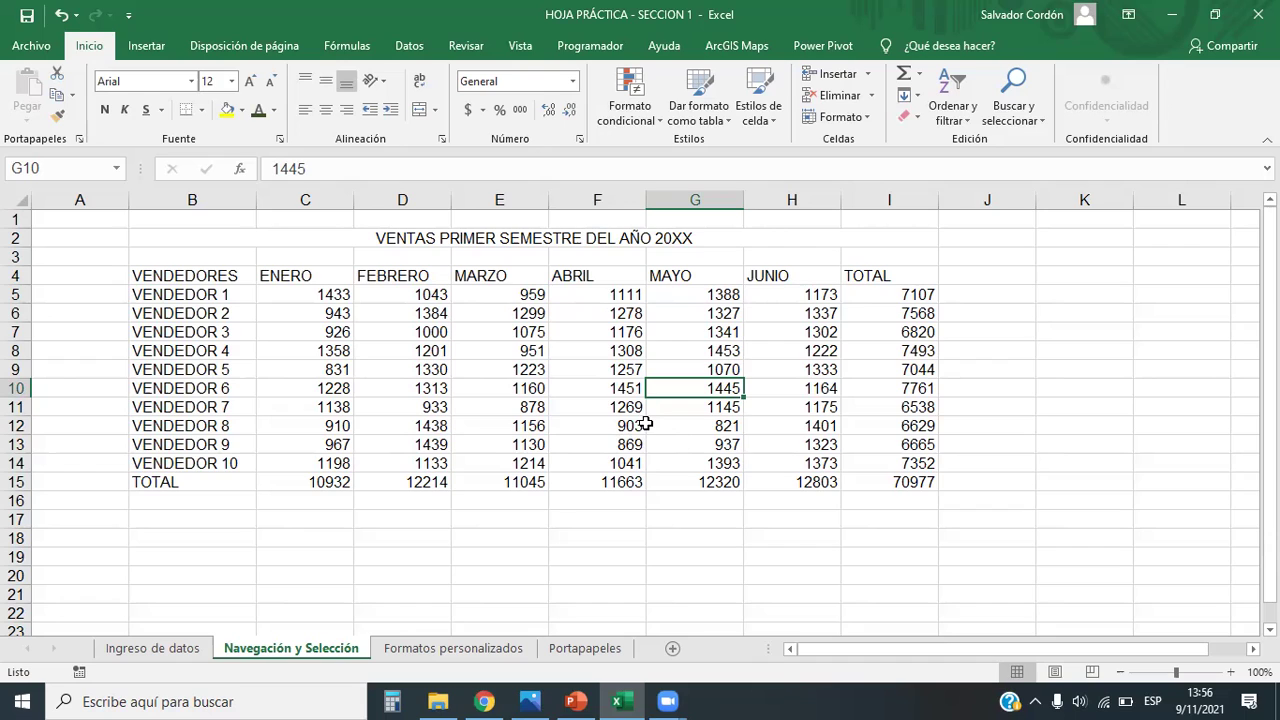
{"action": "left_click_drag", "start_coordinate": [306, 277], "coordinate": [313, 467]}
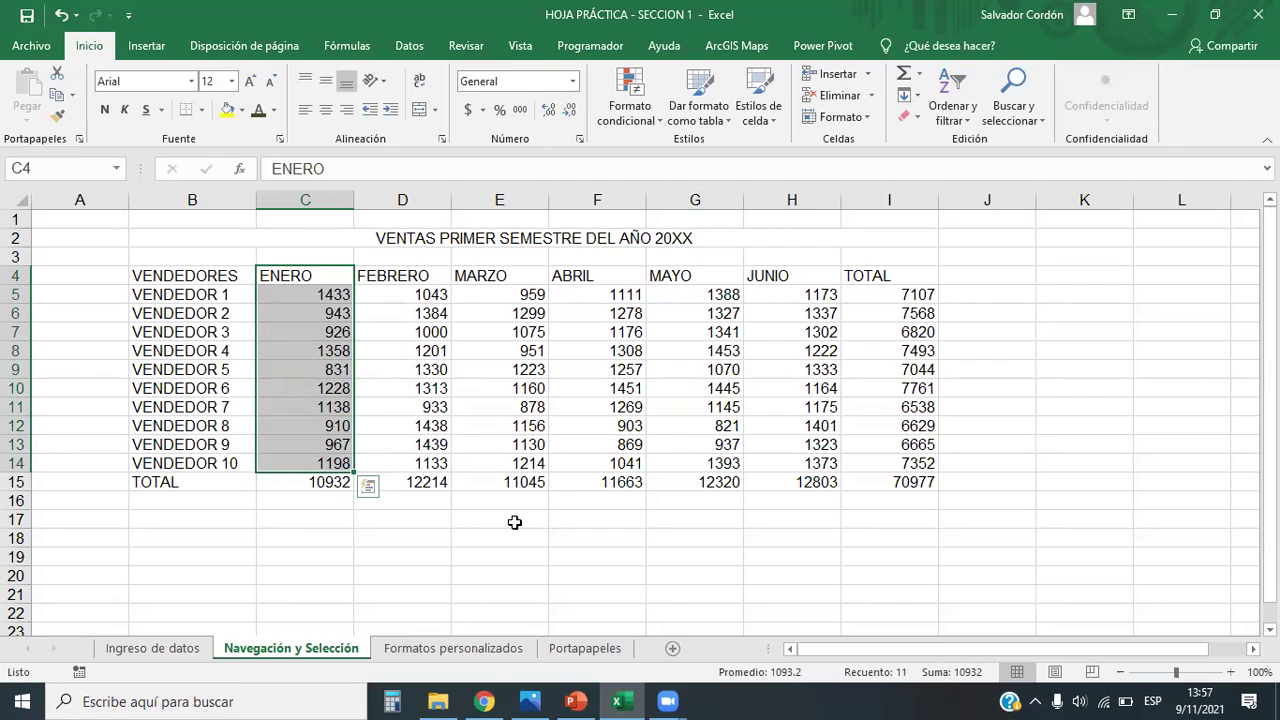
{"action": "key", "text": "shift+Right"}
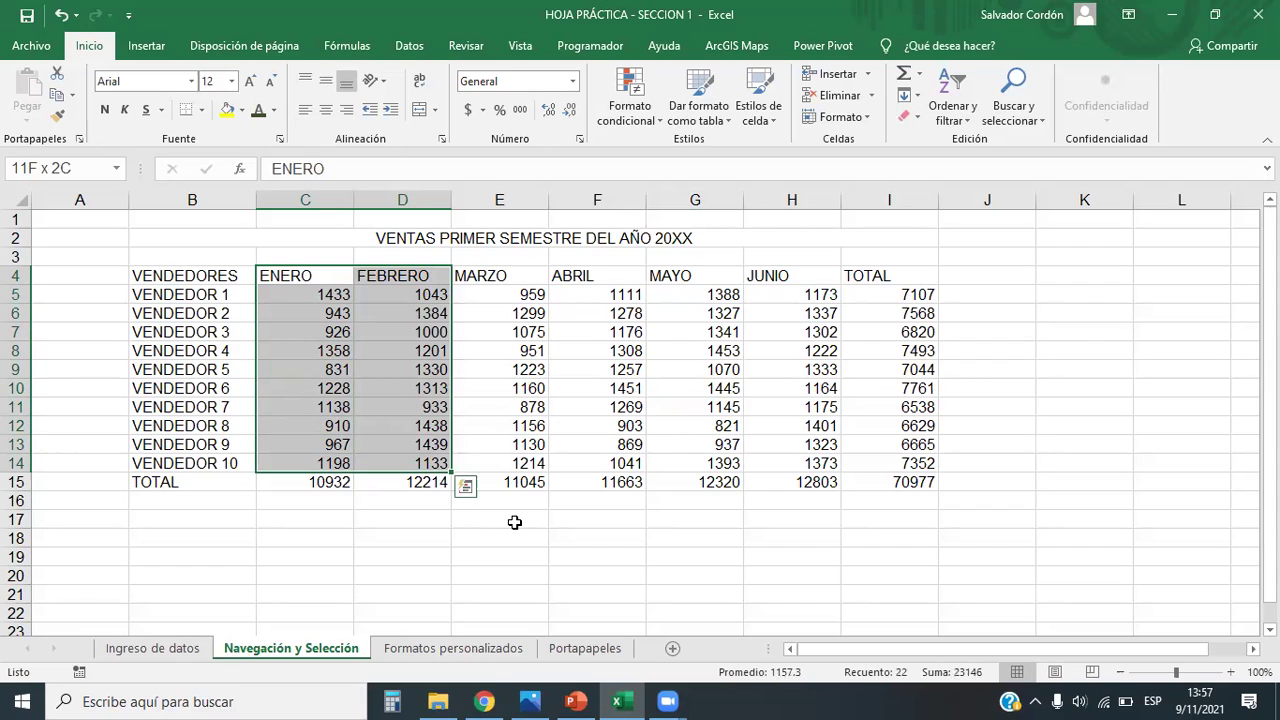
{"action": "key", "text": "shift+Left"}
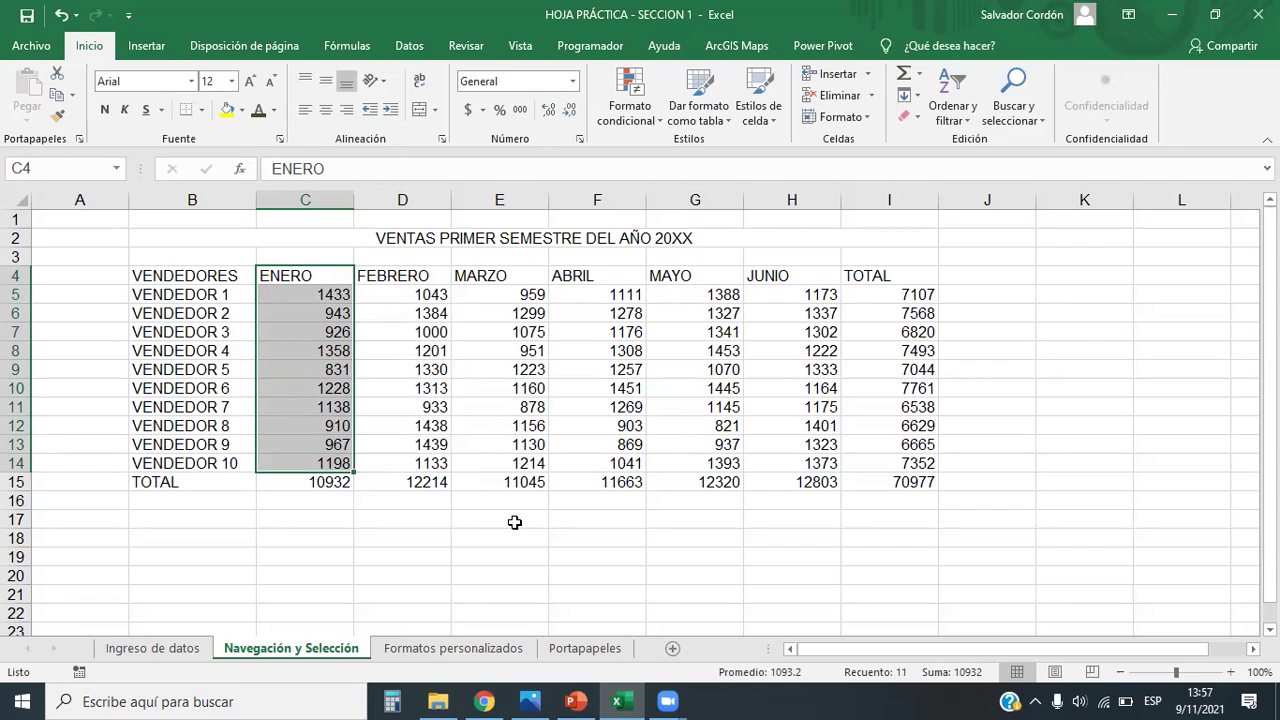
{"action": "left_click", "coordinate": [515, 590]}
{"action": "left_click_drag", "start_coordinate": [312, 278], "coordinate": [323, 460]}
{"action": "left_click_drag", "start_coordinate": [606, 281], "coordinate": [625, 458]}
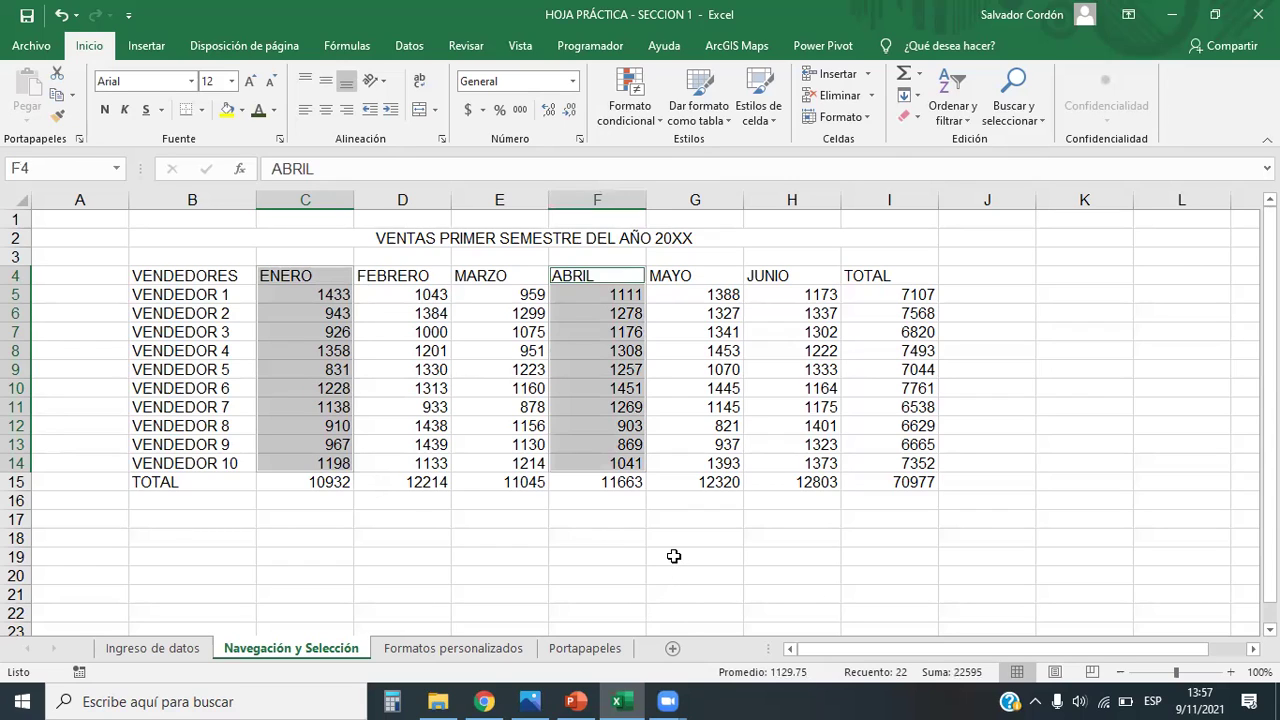
Step: Fill ENERO and ABRIL yellow, then select D4:D14 (FEBRERO) and H4:H14 (JUNIO) together
{"action": "left_click", "coordinate": [226, 110]}
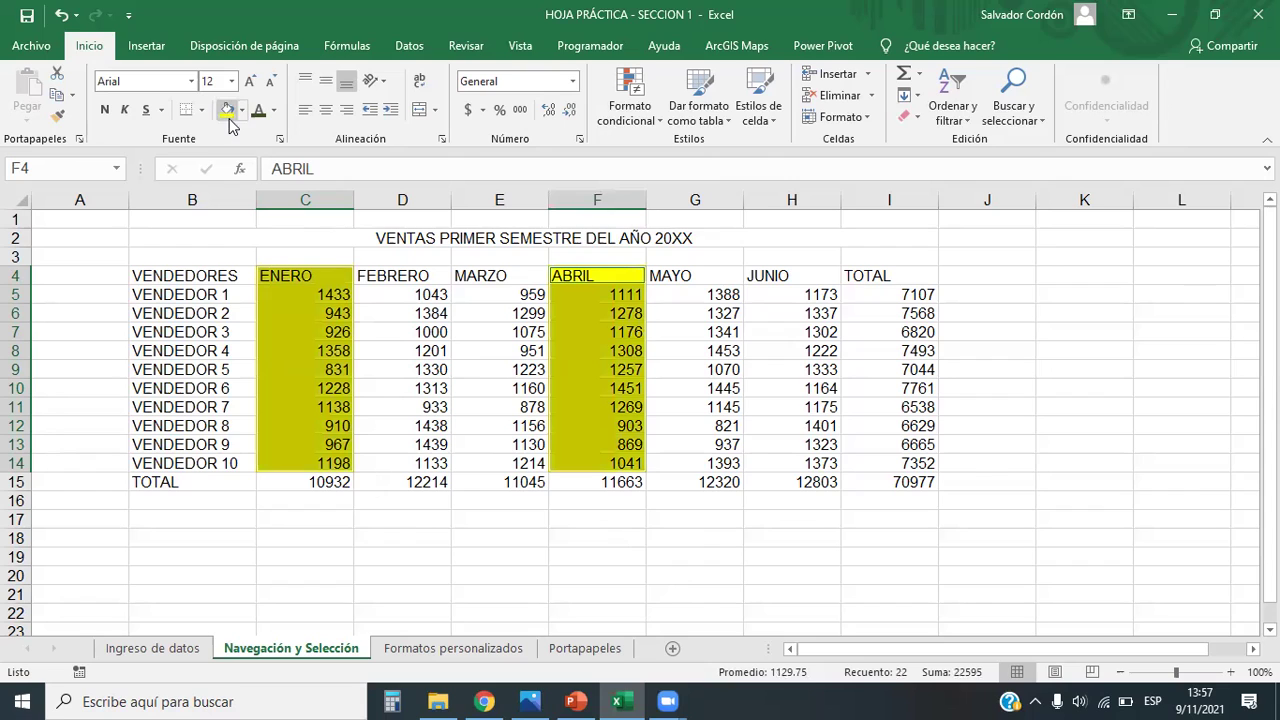
{"action": "left_click", "coordinate": [850, 577]}
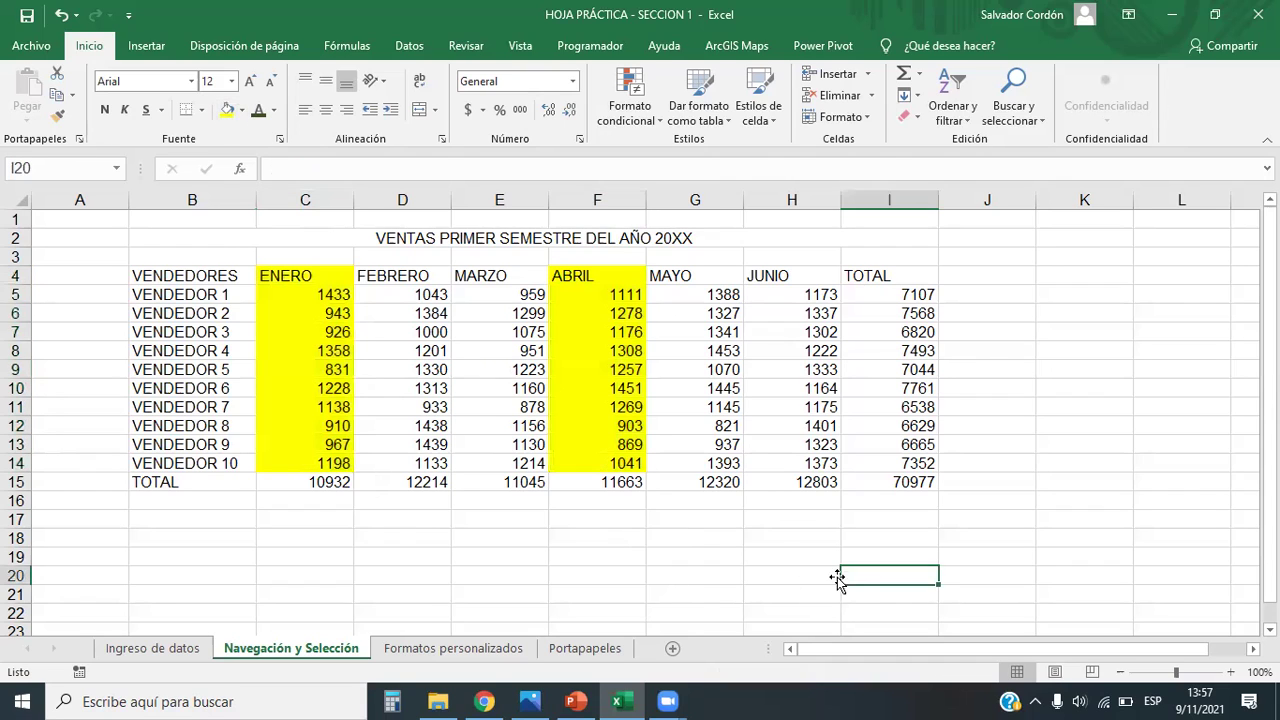
{"action": "left_click_drag", "start_coordinate": [412, 277], "coordinate": [422, 465]}
{"action": "left_click_drag", "start_coordinate": [786, 277], "coordinate": [797, 466]}
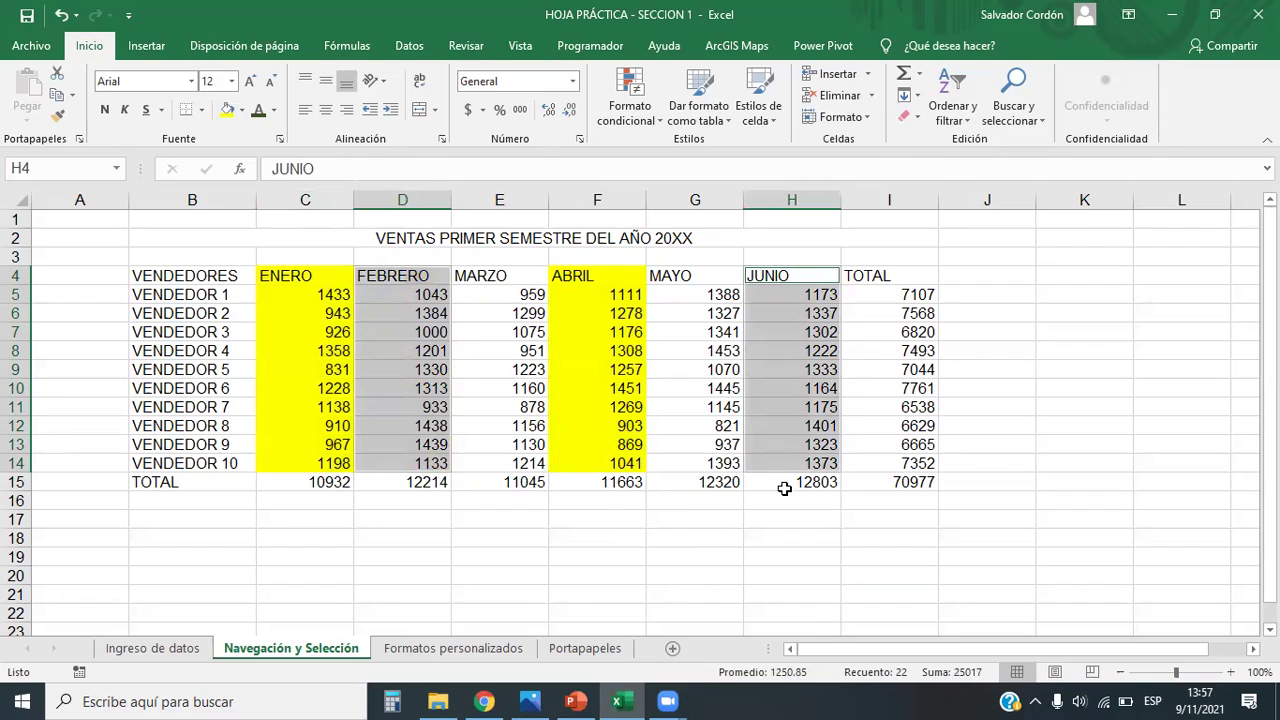
Step: Fill the FEBRERO and JUNIO columns green from the Fill Color palette
{"action": "left_click", "coordinate": [242, 110]}
{"action": "left_click", "coordinate": [370, 203]}
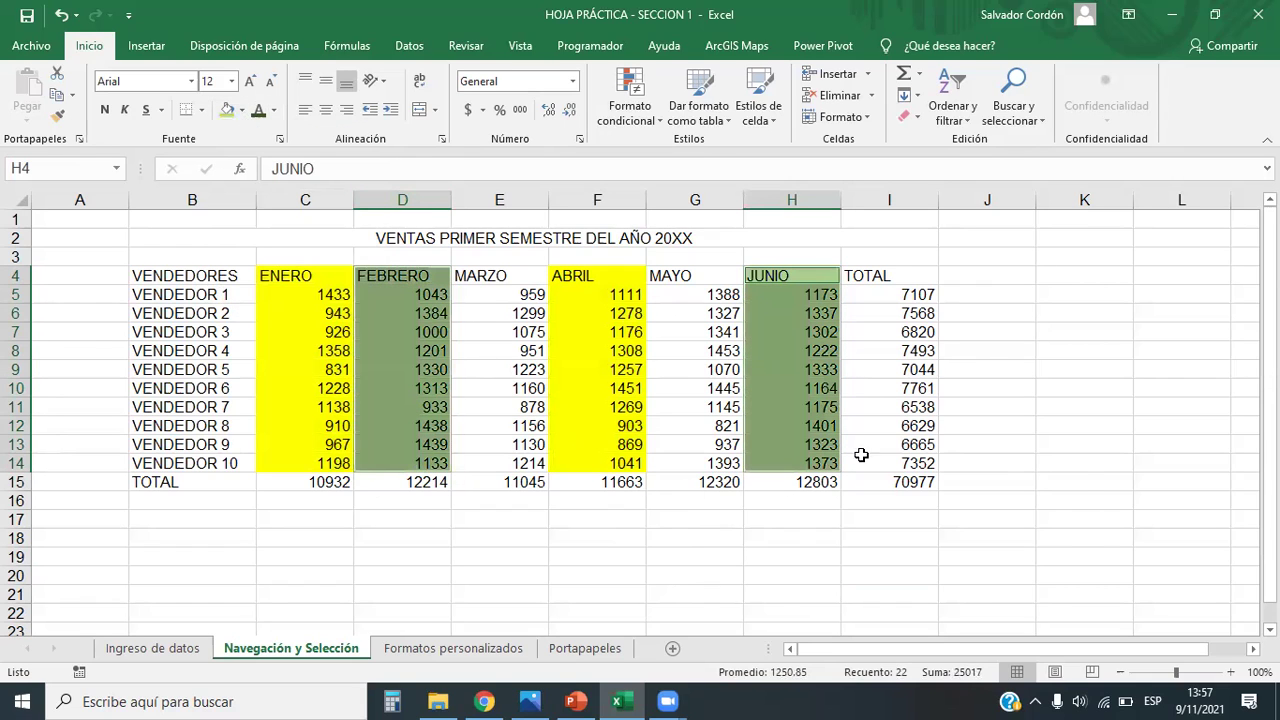
{"action": "left_click", "coordinate": [1048, 483]}
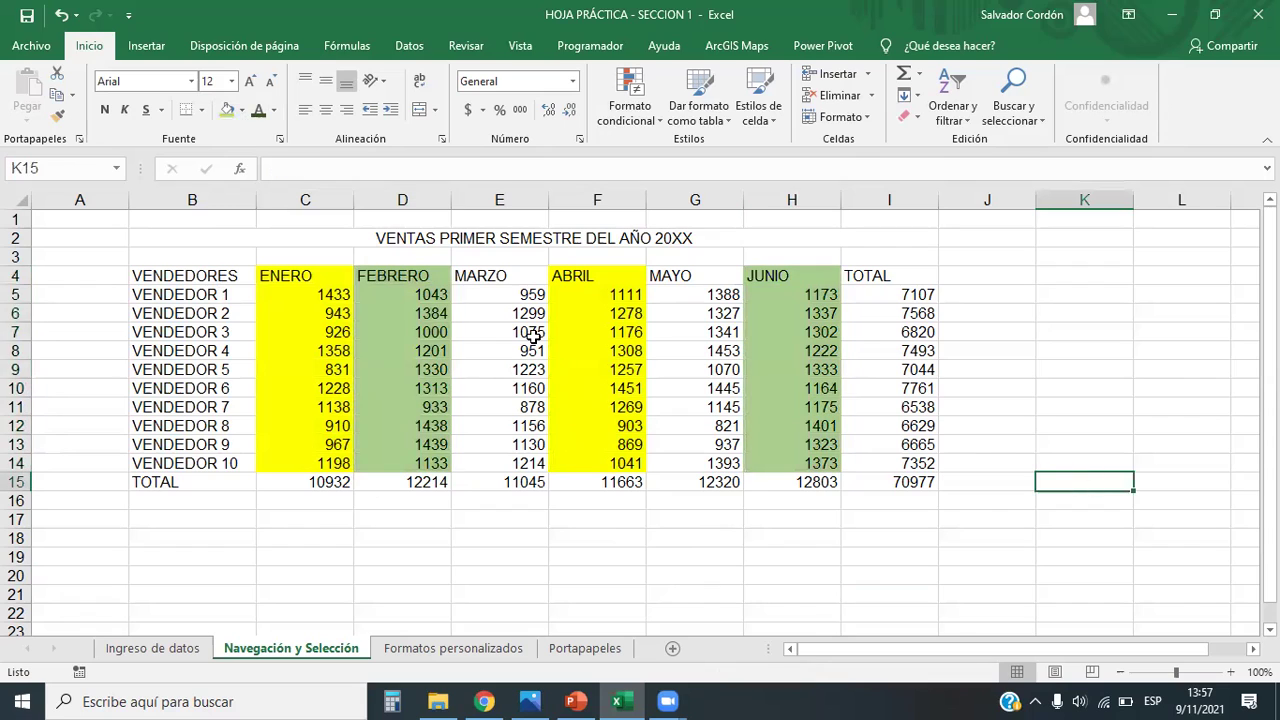
Step: Select the MARZO (E4:E14) and MAYO (G4:G14) columns together
{"action": "left_click_drag", "start_coordinate": [514, 274], "coordinate": [530, 463]}
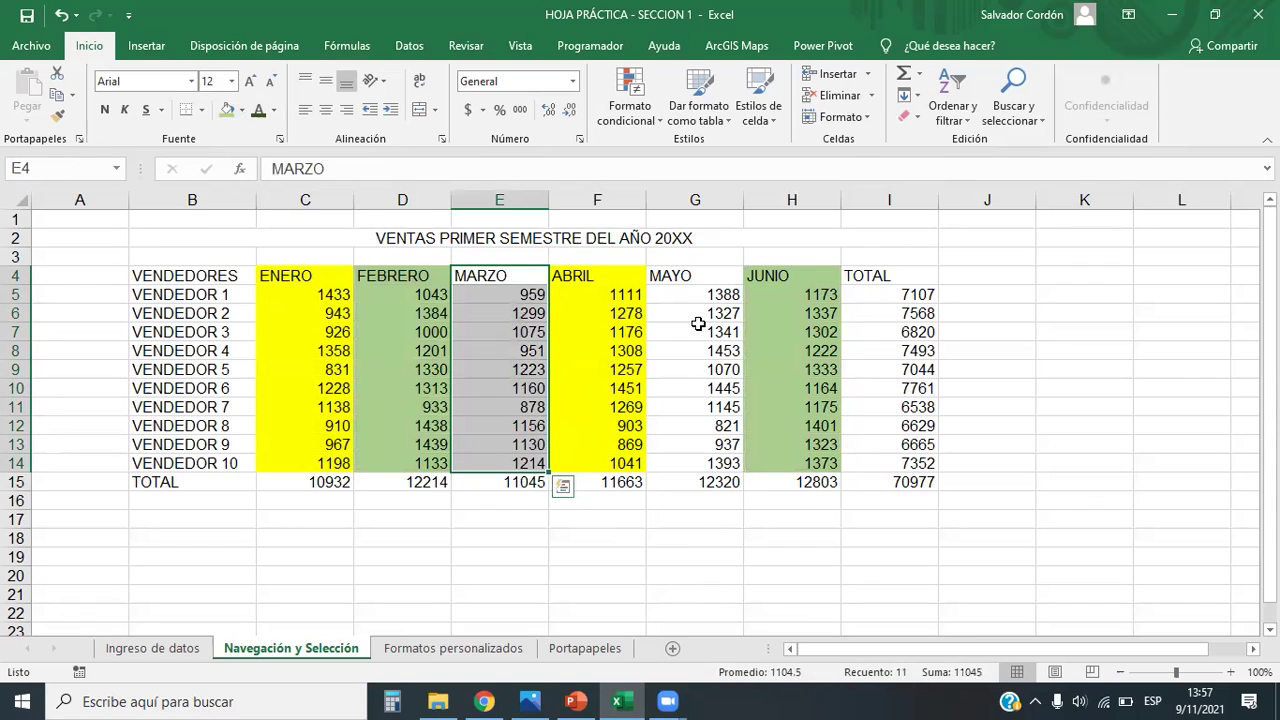
{"action": "left_click_drag", "start_coordinate": [685, 276], "coordinate": [690, 463]}
{"action": "left_click", "coordinate": [695, 538]}
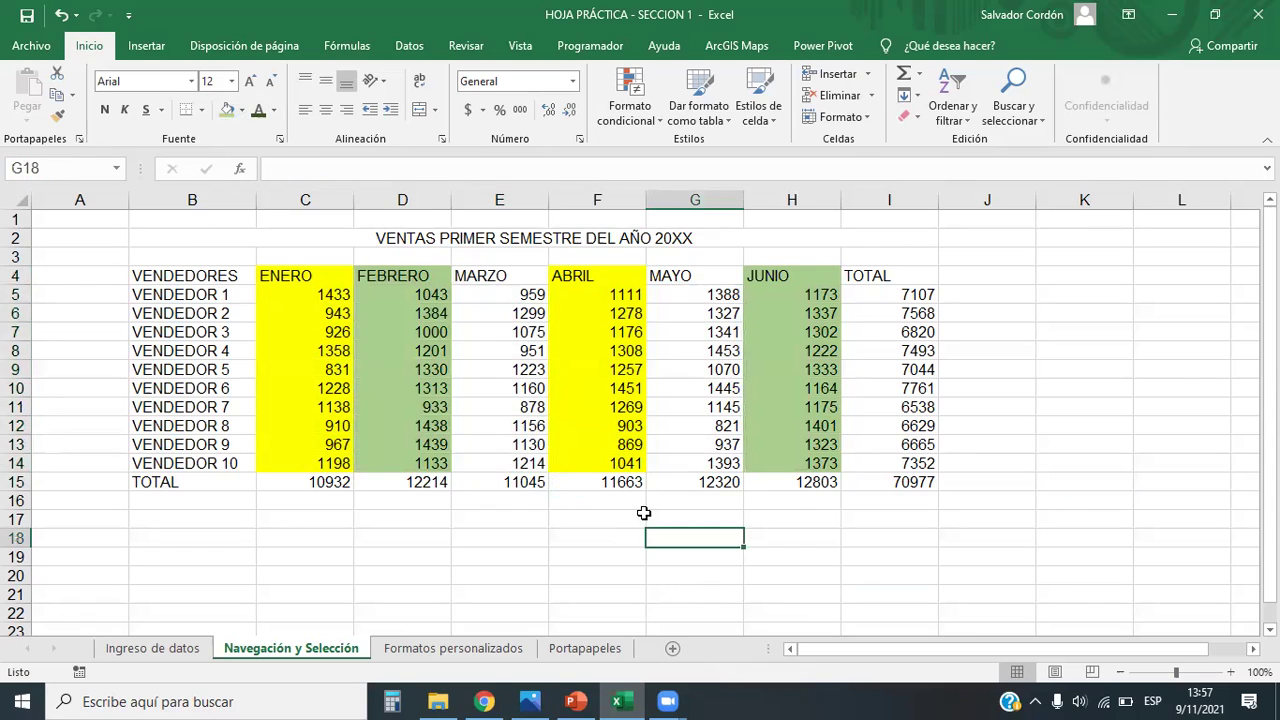
{"action": "left_click_drag", "start_coordinate": [507, 276], "coordinate": [507, 276]}
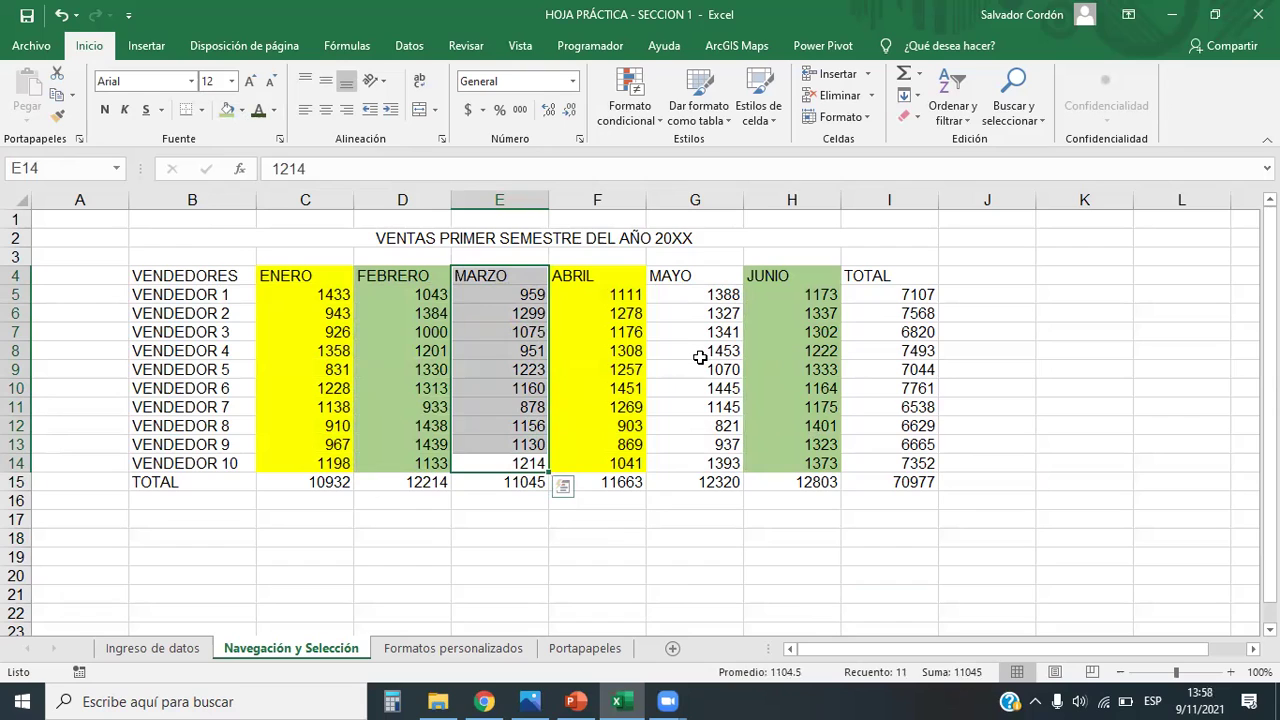
{"action": "left_click_drag", "start_coordinate": [694, 276], "coordinate": [700, 463]}
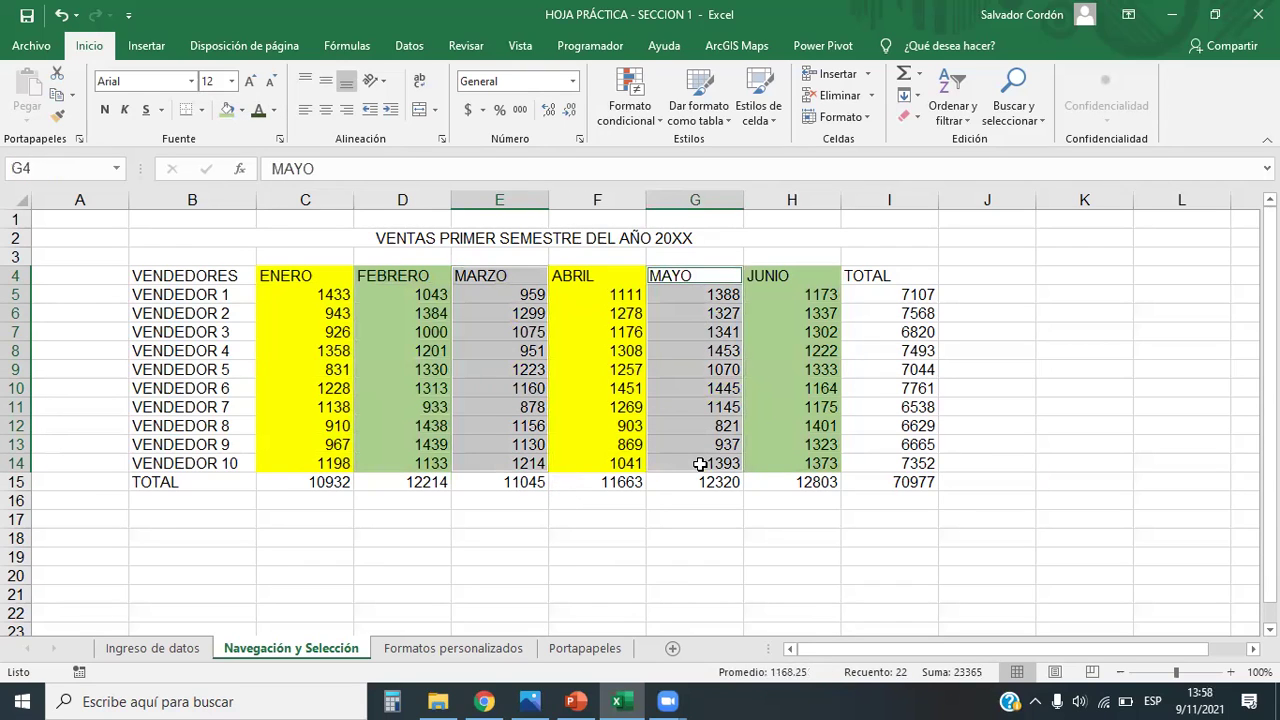
Step: Fill MARZO and MAYO red, then select the whole table B4:I14
{"action": "left_click", "coordinate": [242, 111]}
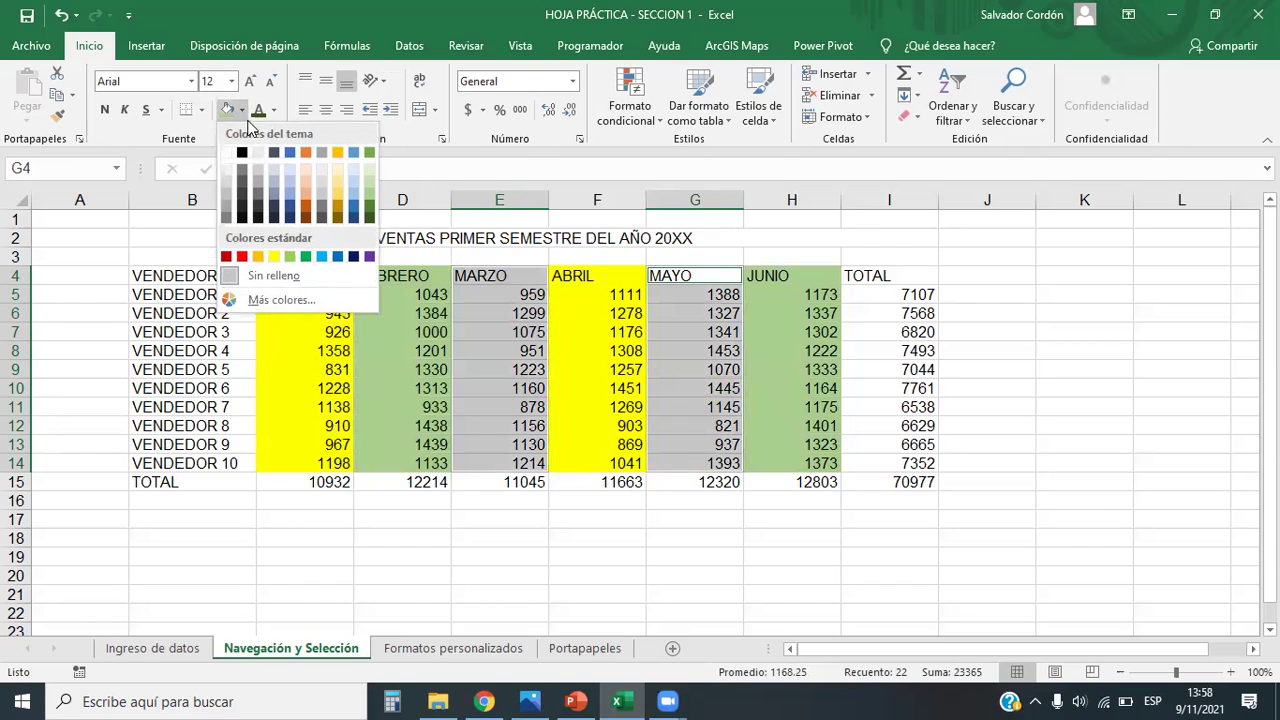
{"action": "left_click", "coordinate": [242, 257]}
{"action": "left_click", "coordinate": [1155, 459]}
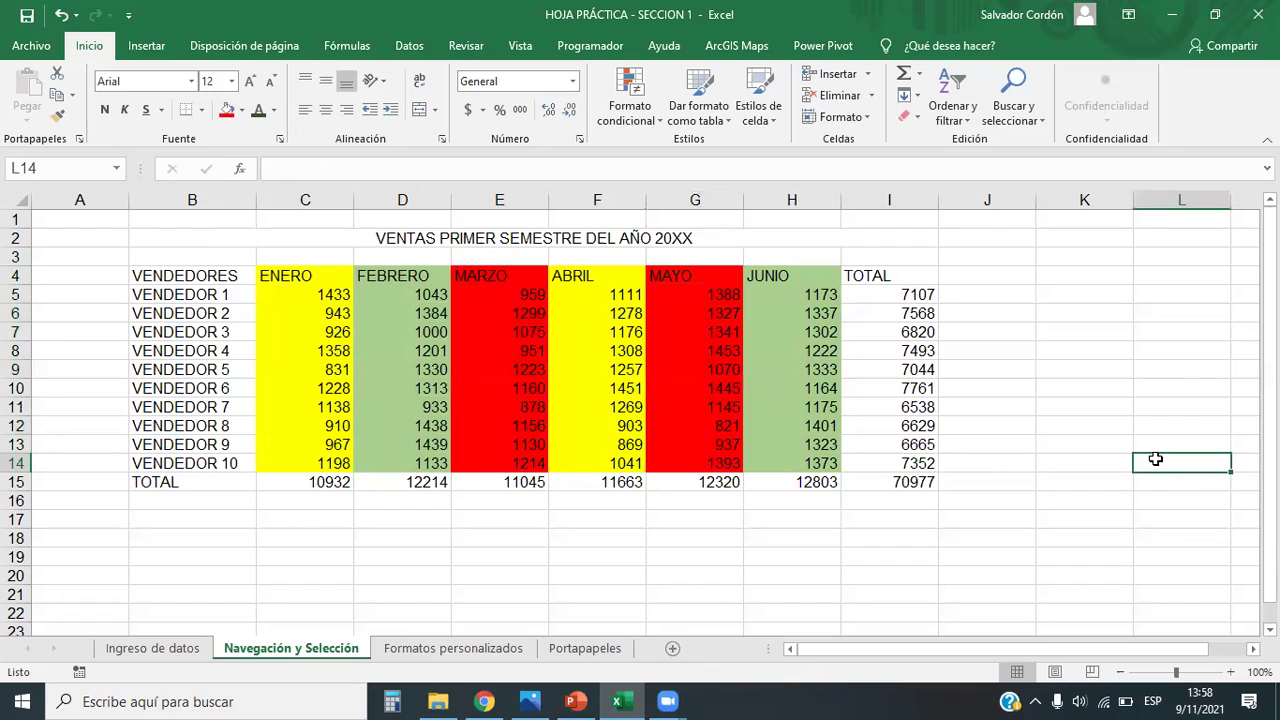
{"action": "left_click_drag", "start_coordinate": [927, 466], "coordinate": [150, 278]}
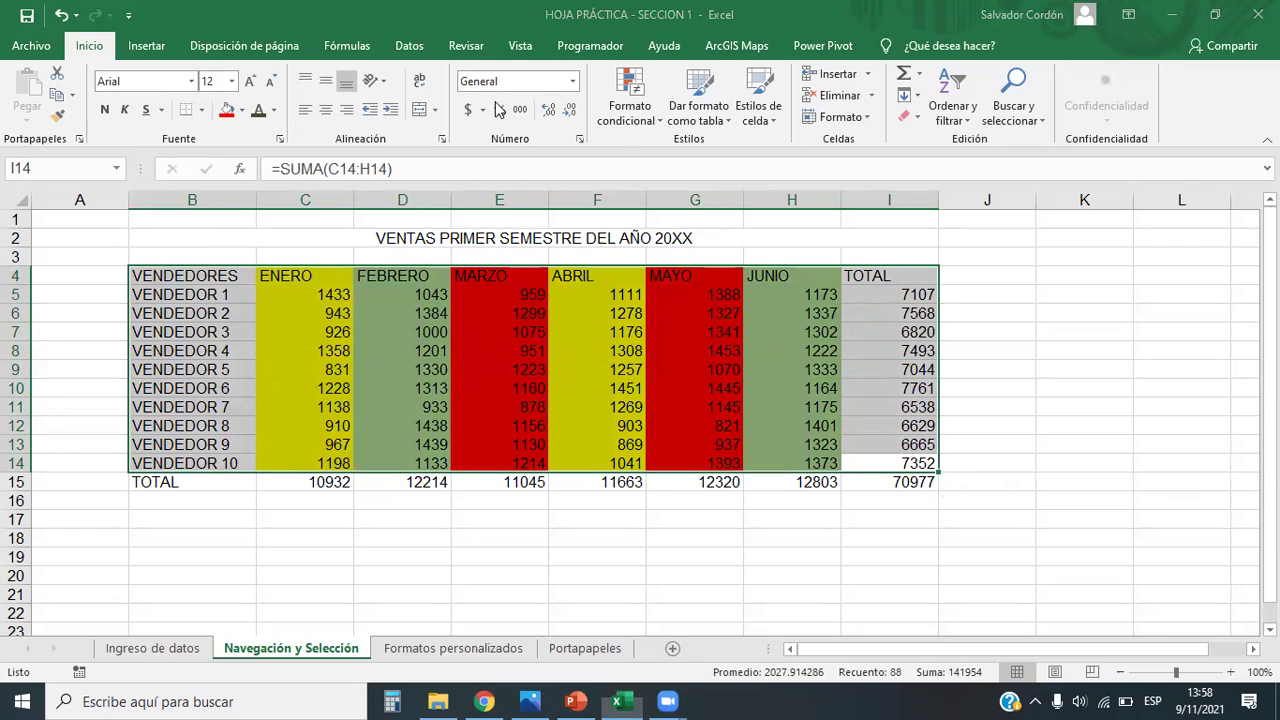
Step: Bring Chrome forward and open a new tab's search box
{"action": "left_click", "coordinate": [484, 701]}
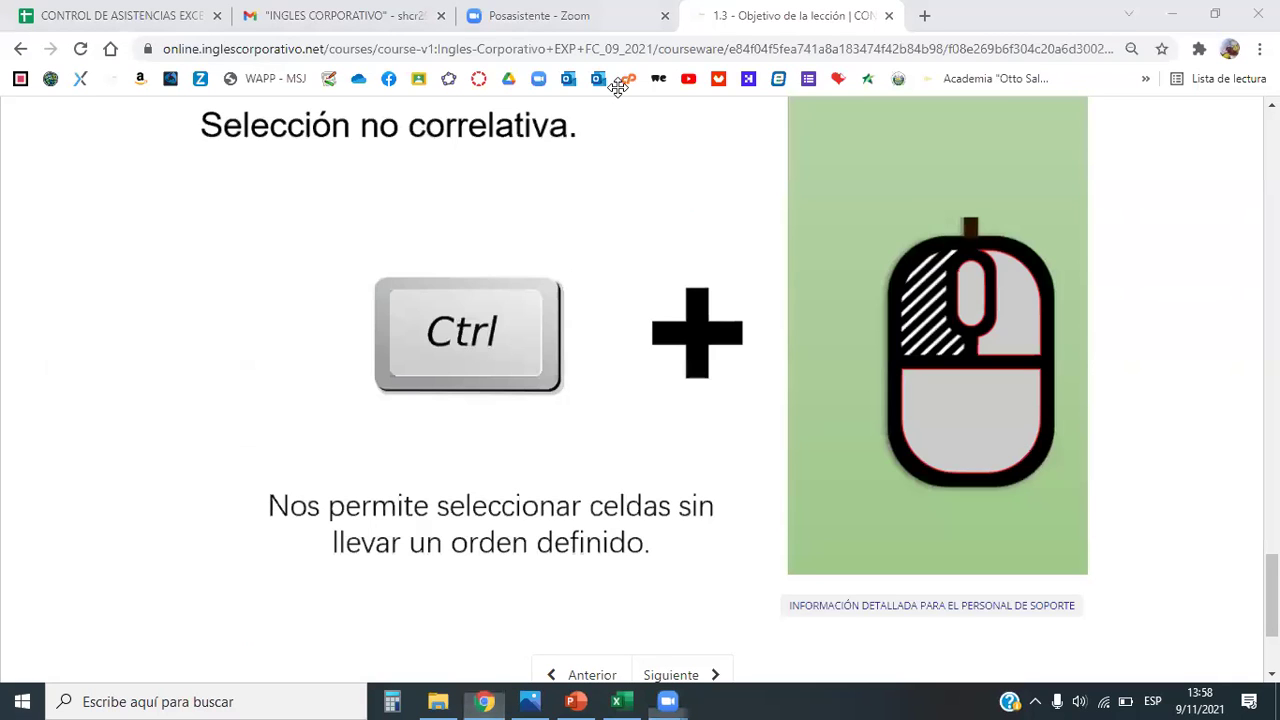
{"action": "left_click", "coordinate": [924, 15]}
{"action": "left_click", "coordinate": [686, 50]}
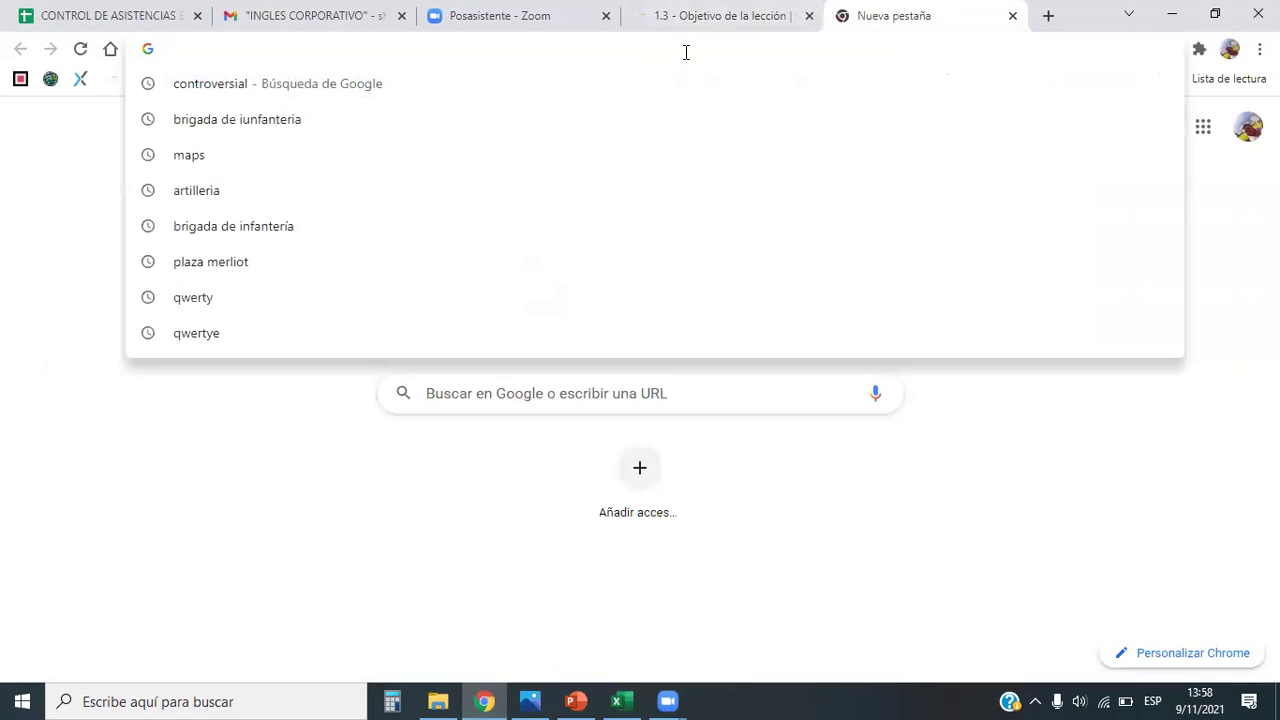
Step: Search for 'ejercicio de seleccion en excel', correcting the typos along the way
{"action": "type", "text": "secc"}
{"action": "key", "text": "BackSpace"}
{"action": "key", "text": "BackSpace"}
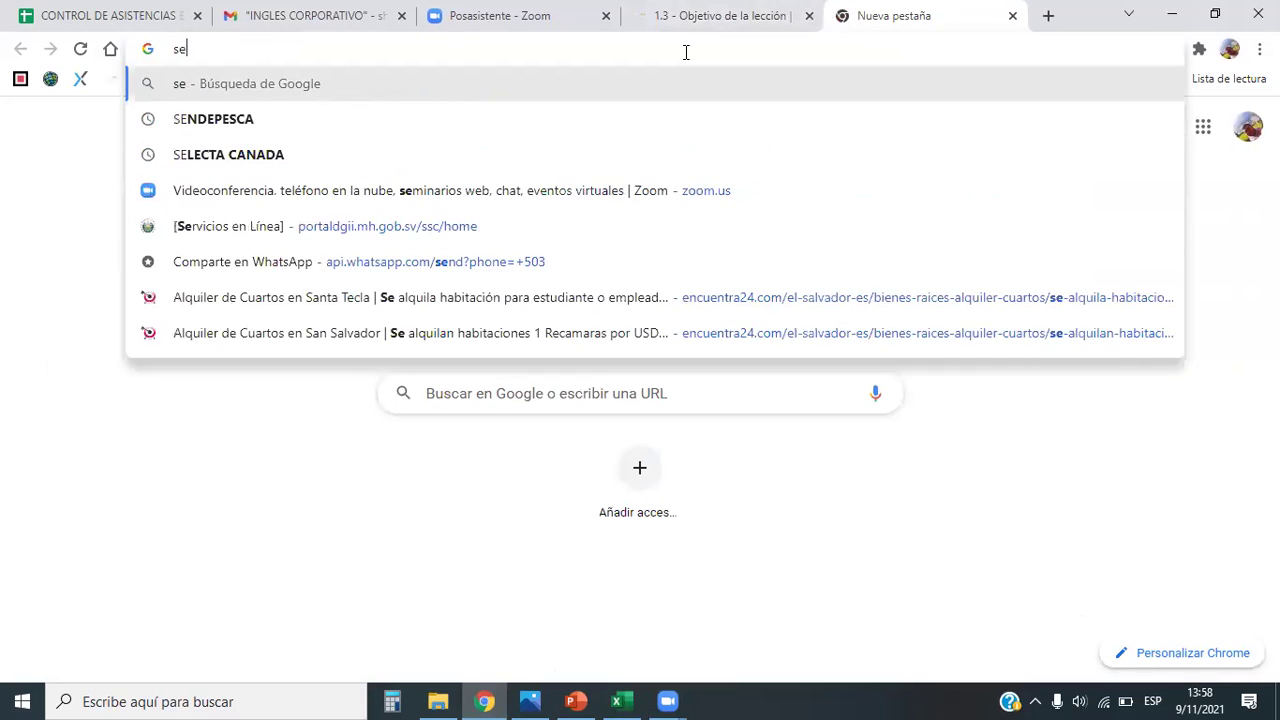
{"action": "type", "text": "cc"}
{"action": "key", "text": "BackSpace"}
{"action": "key", "text": "BackSpace"}
{"action": "type", "text": "cc"}
{"action": "key", "text": "BackSpace"}
{"action": "key", "text": "BackSpace"}
{"action": "type", "text": "l"}
{"action": "key", "text": "BackSpace"}
{"action": "key", "text": "BackSpace"}
{"action": "key", "text": "BackSpace"}
{"action": "type", "text": "ej"}
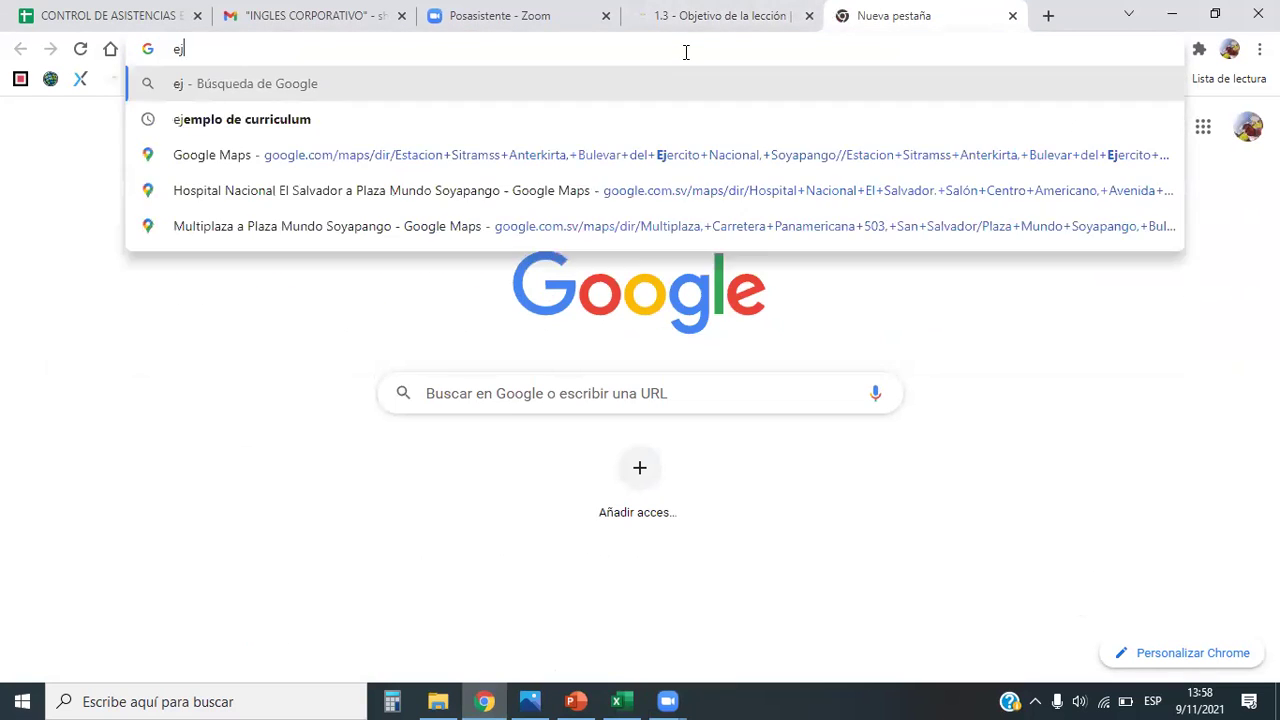
{"action": "type", "text": "ercicio de señecc"}
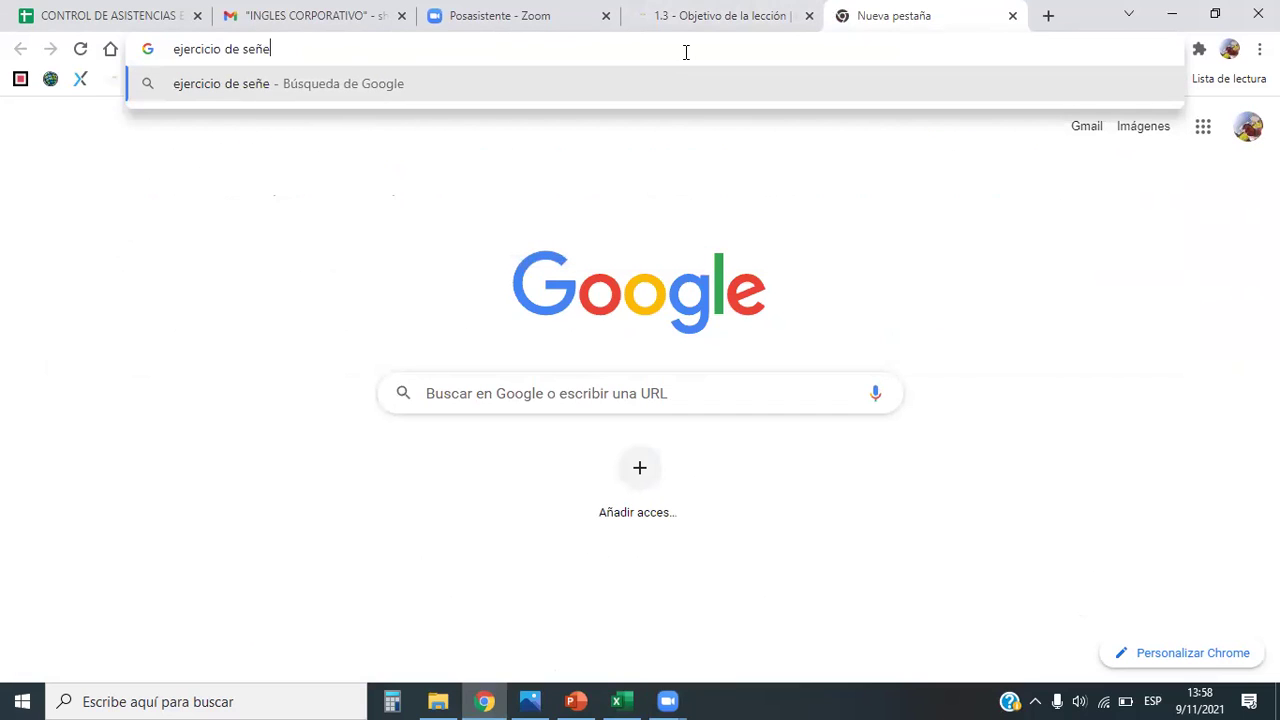
{"action": "key", "text": "BackSpace"}
{"action": "key", "text": "BackSpace"}
{"action": "key", "text": "BackSpace"}
{"action": "key", "text": "BackSpace"}
{"action": "type", "text": "lecc"}
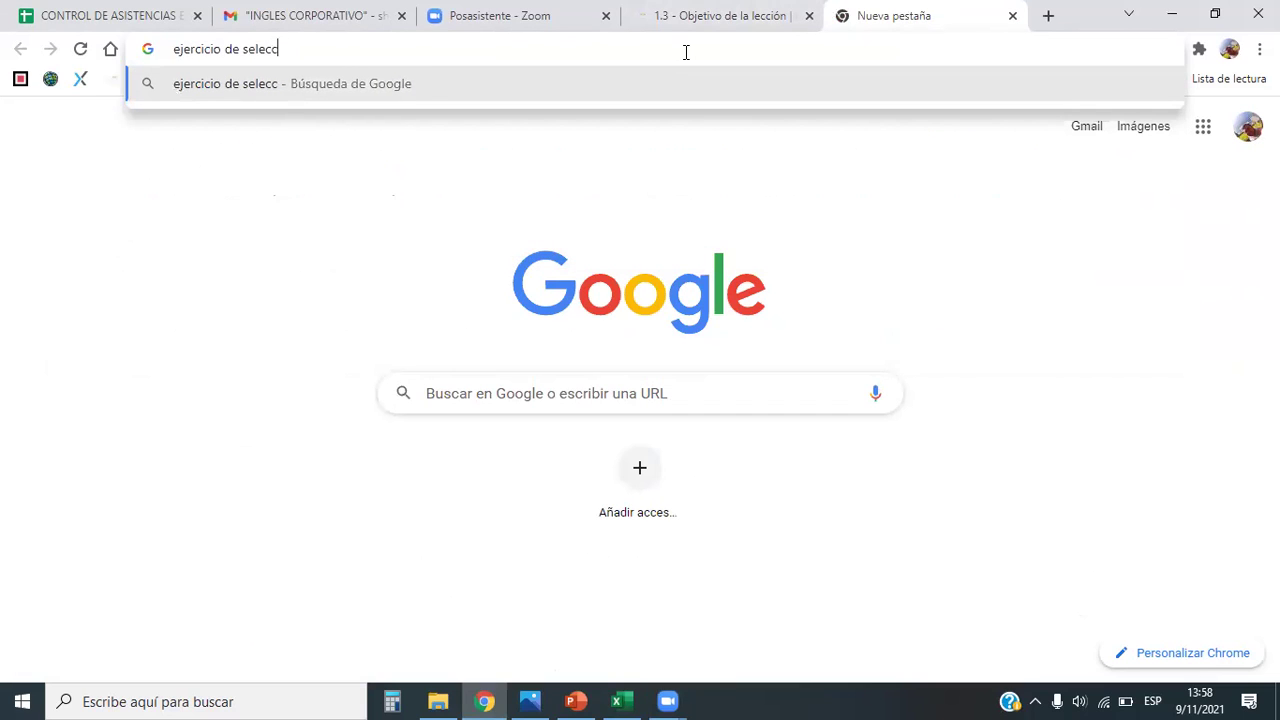
{"action": "type", "text": "ion en excel"}
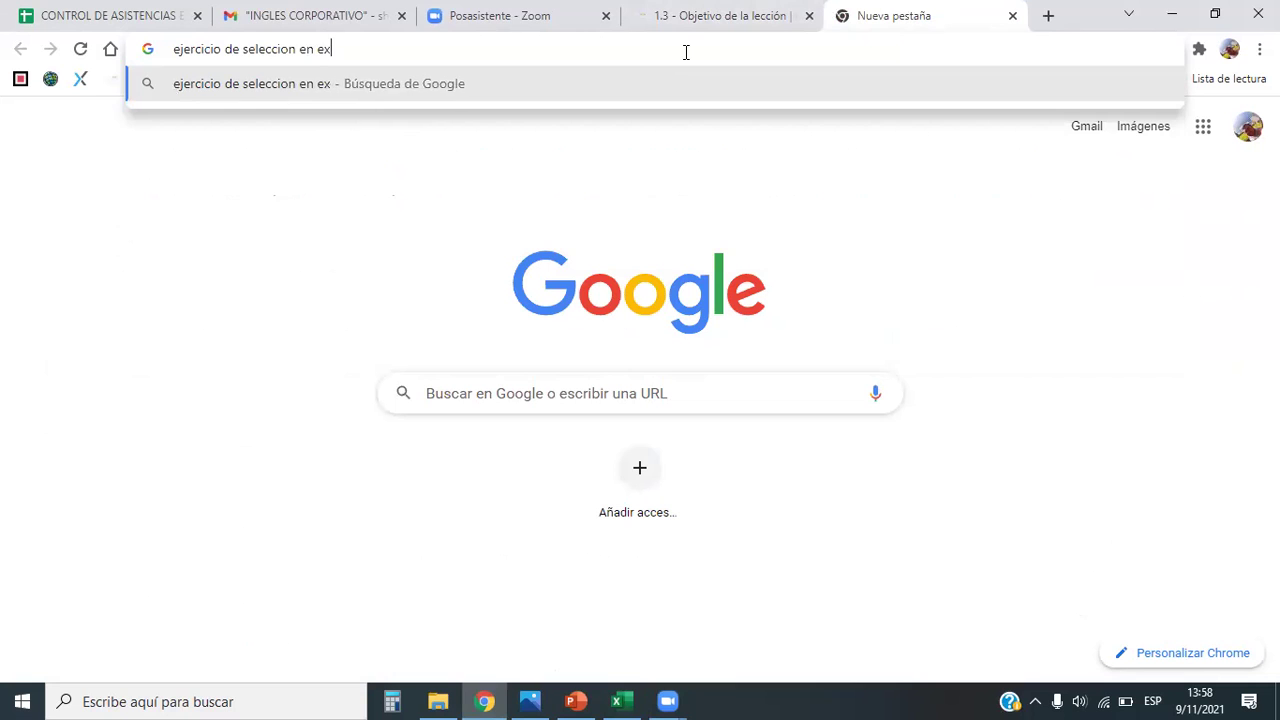
{"action": "key", "text": "Return"}
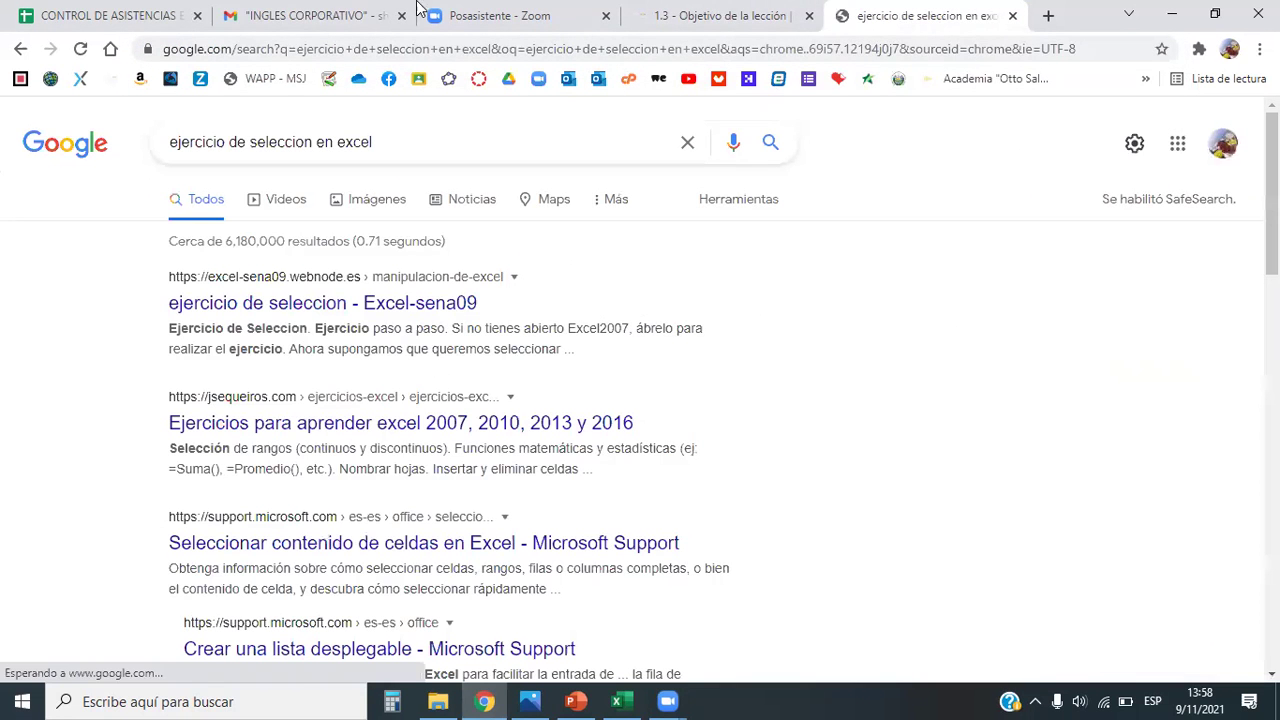
Step: Show image results for the Excel selection exercises search
{"action": "left_click", "coordinate": [379, 203]}
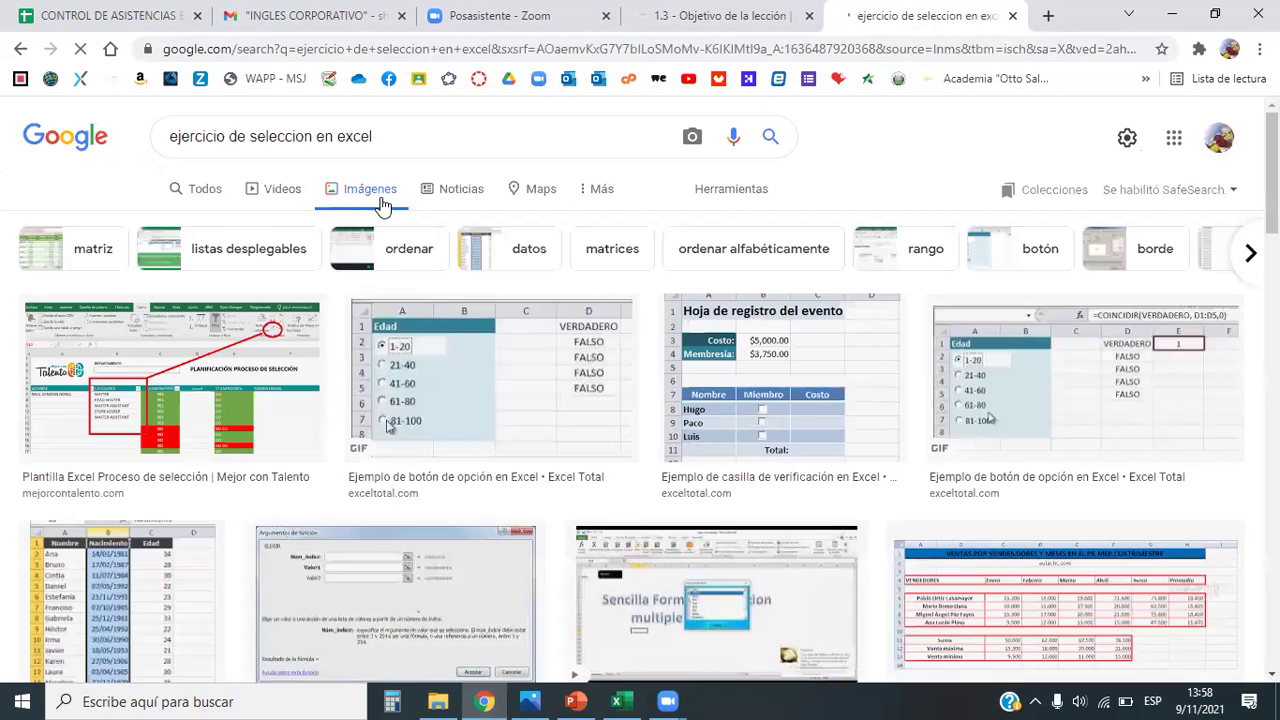
{"action": "scroll", "coordinate": [531, 418], "scroll_direction": "down", "scroll_amount": 4}
{"action": "scroll", "coordinate": [531, 418], "scroll_direction": "down", "scroll_amount": 3}
{"action": "scroll", "coordinate": [531, 418], "scroll_direction": "up", "scroll_amount": 7}
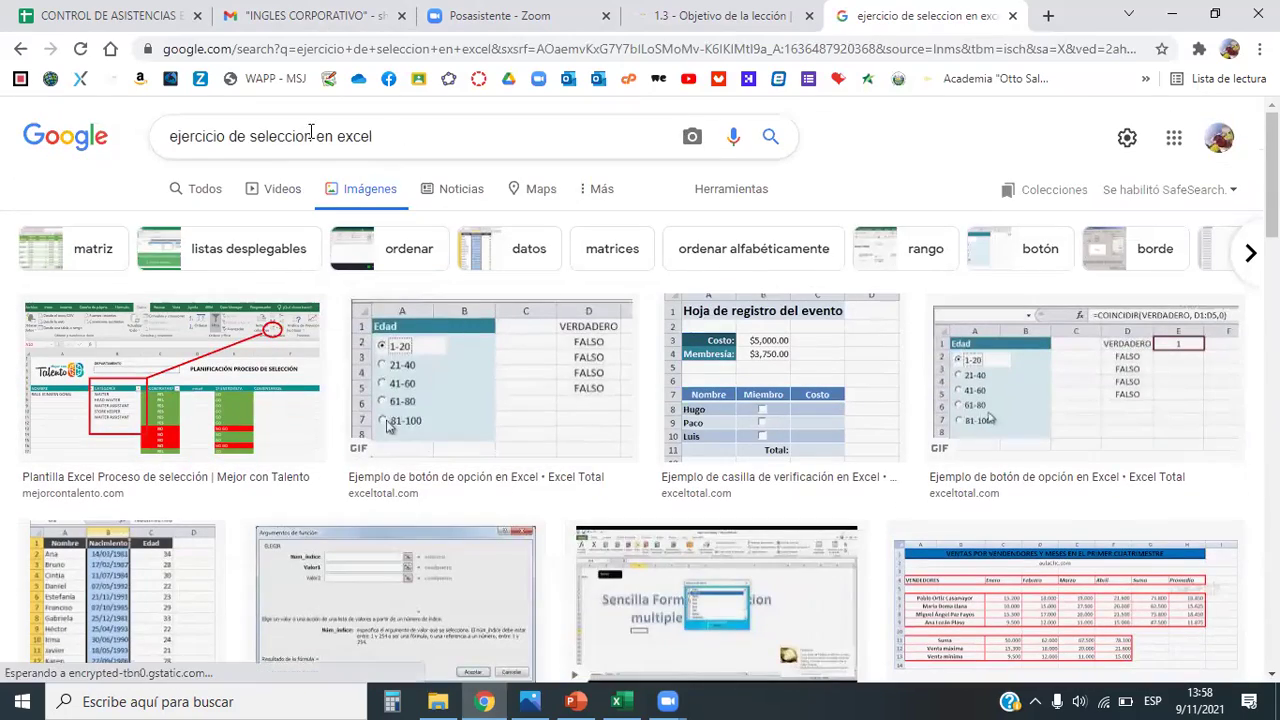
Step: Add 'con dontro' after 'seleccion' in the query and rerun the image search
{"action": "left_click", "coordinate": [311, 143]}
{"action": "type", "text": "con d"}
{"action": "type", "text": "ontro"}
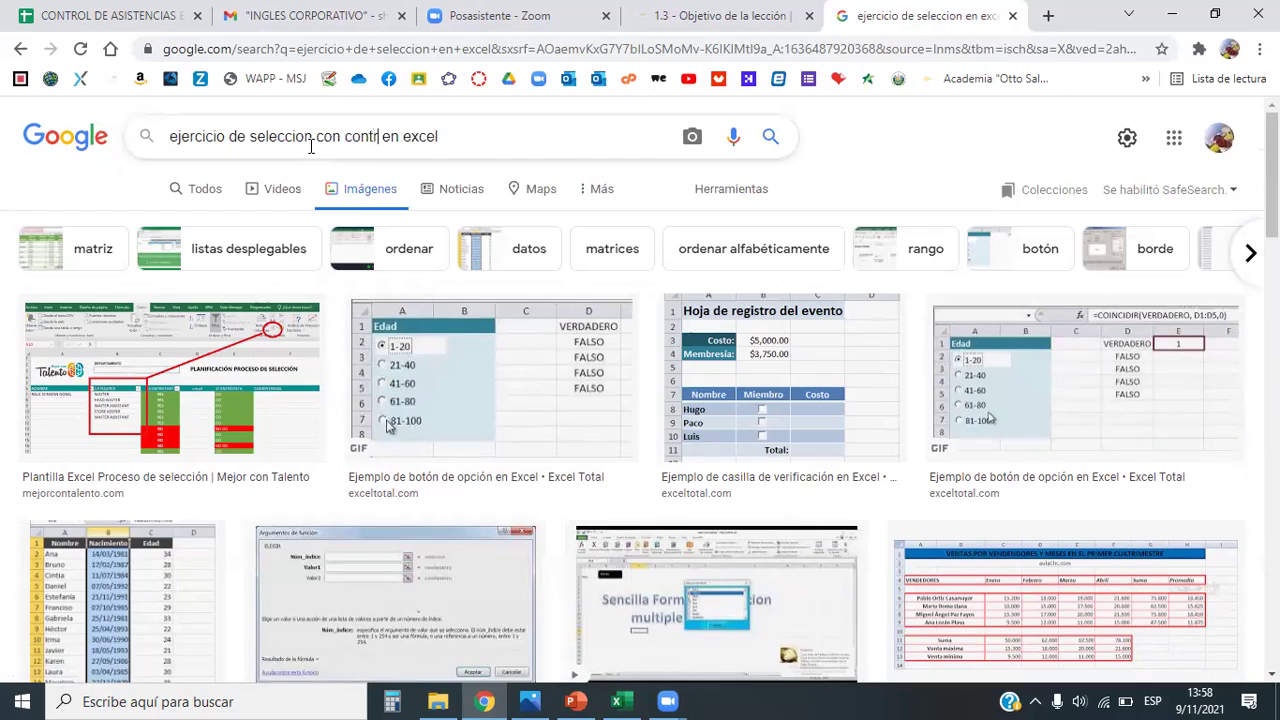
{"action": "key", "text": "Return"}
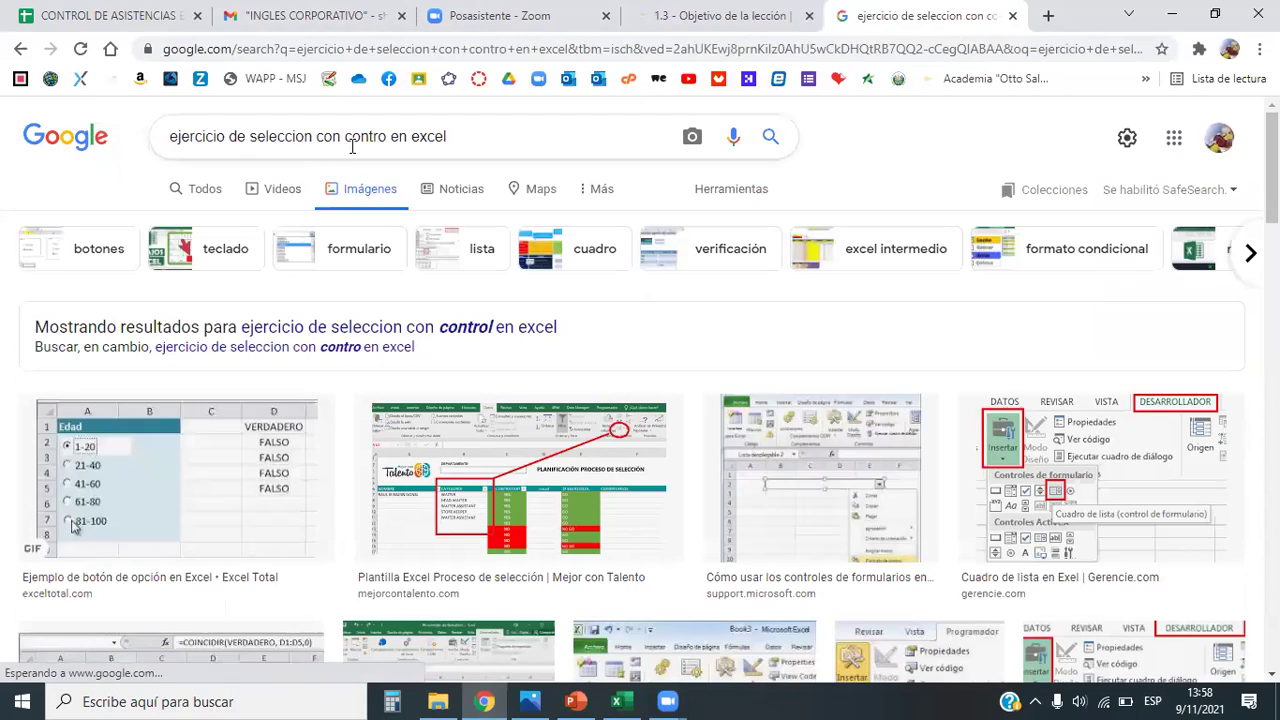
{"action": "scroll", "coordinate": [595, 430], "scroll_direction": "down", "scroll_amount": 3}
{"action": "scroll", "coordinate": [595, 430], "scroll_direction": "down", "scroll_amount": 3}
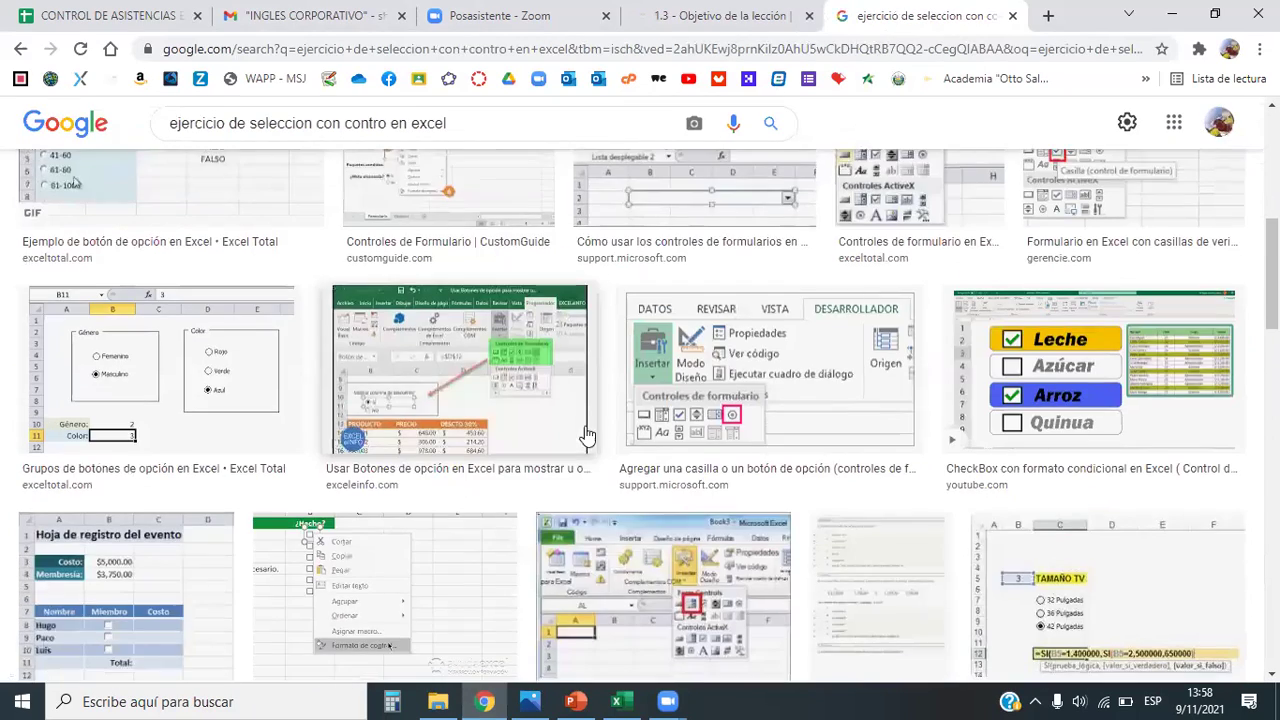
{"action": "scroll", "coordinate": [590, 430], "scroll_direction": "up", "scroll_amount": 6}
Step: Replace the query with 'relleno' and search the 'relleno de celdas en excel' suggestion
{"action": "left_click_drag", "start_coordinate": [384, 135], "coordinate": [184, 131]}
{"action": "key", "text": "BackSpace"}
{"action": "type", "text": "relleno"}
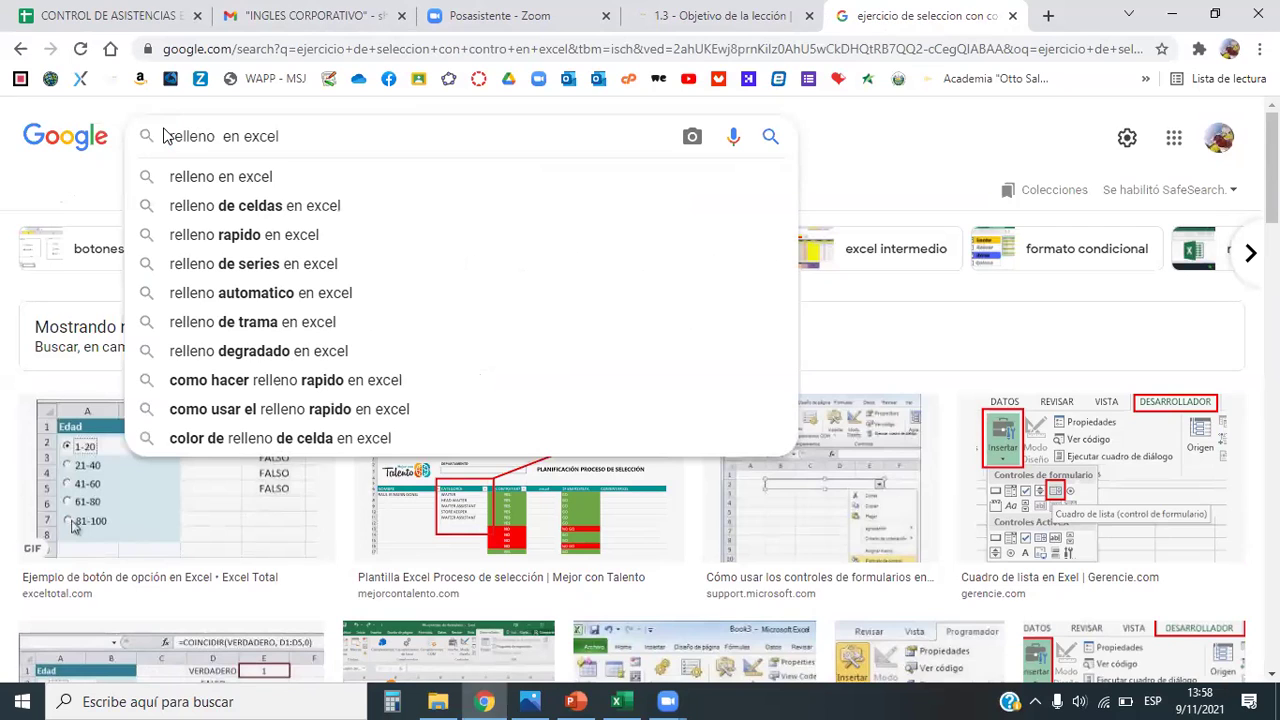
{"action": "left_click", "coordinate": [265, 206]}
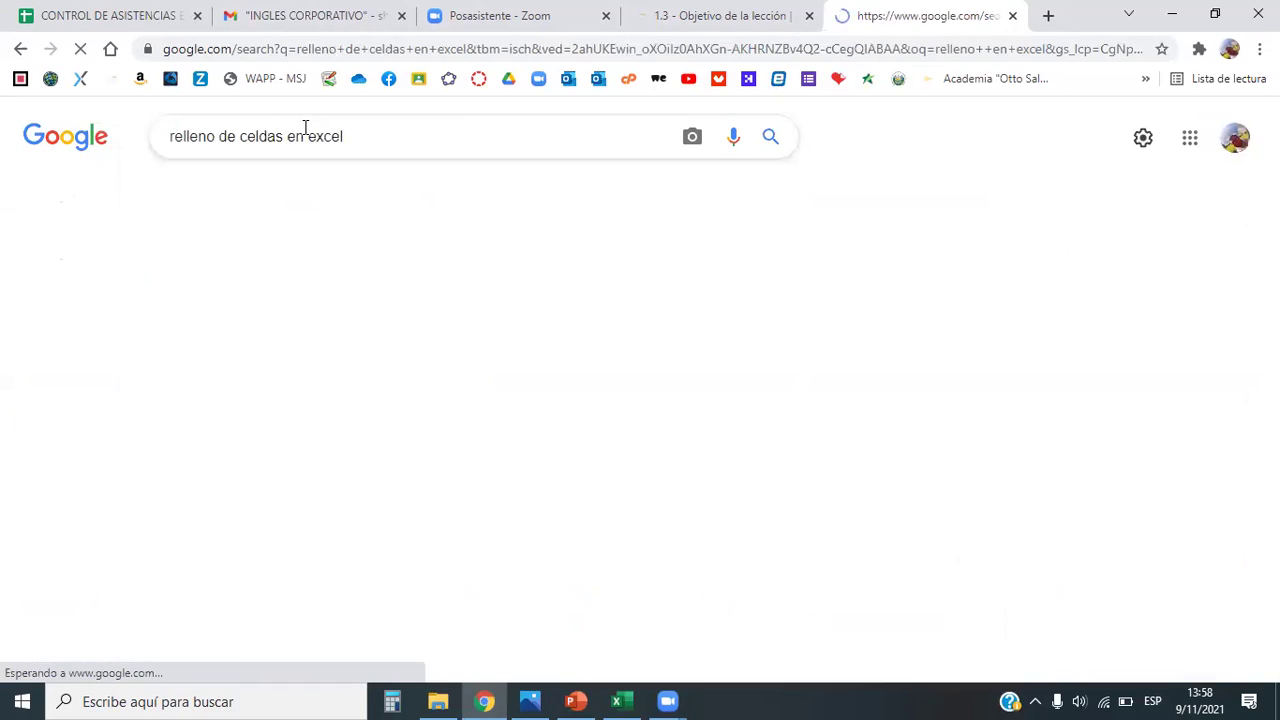
{"action": "scroll", "coordinate": [549, 436], "scroll_direction": "down", "scroll_amount": 3}
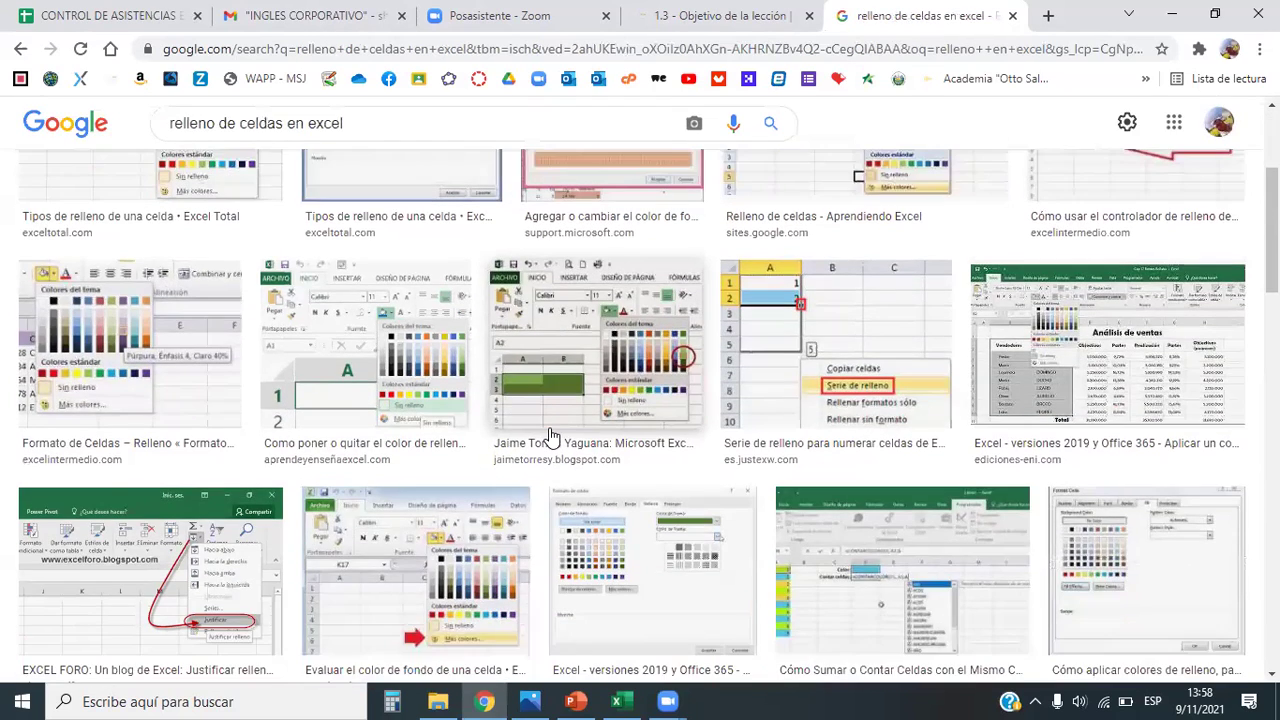
{"action": "scroll", "coordinate": [549, 436], "scroll_direction": "down", "scroll_amount": 3}
{"action": "scroll", "coordinate": [549, 436], "scroll_direction": "up", "scroll_amount": 6}
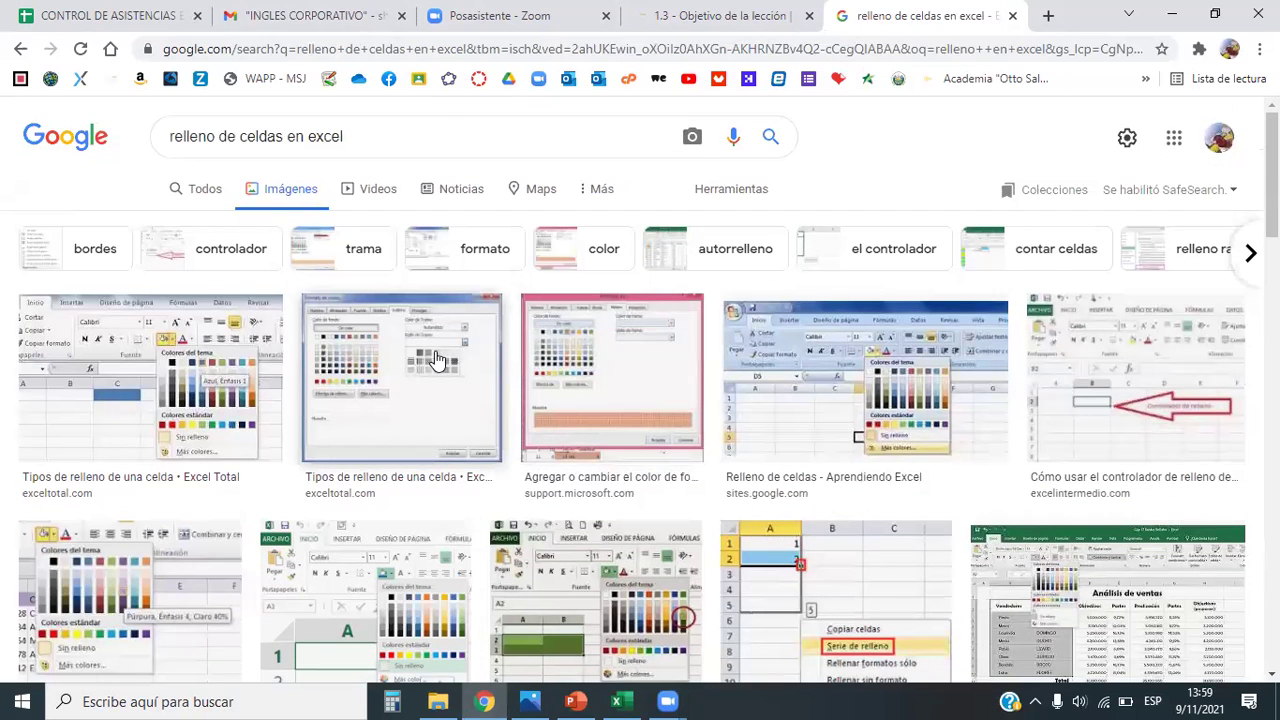
Step: Replace the whole query with 'mario bros en'
{"action": "left_click", "coordinate": [360, 136]}
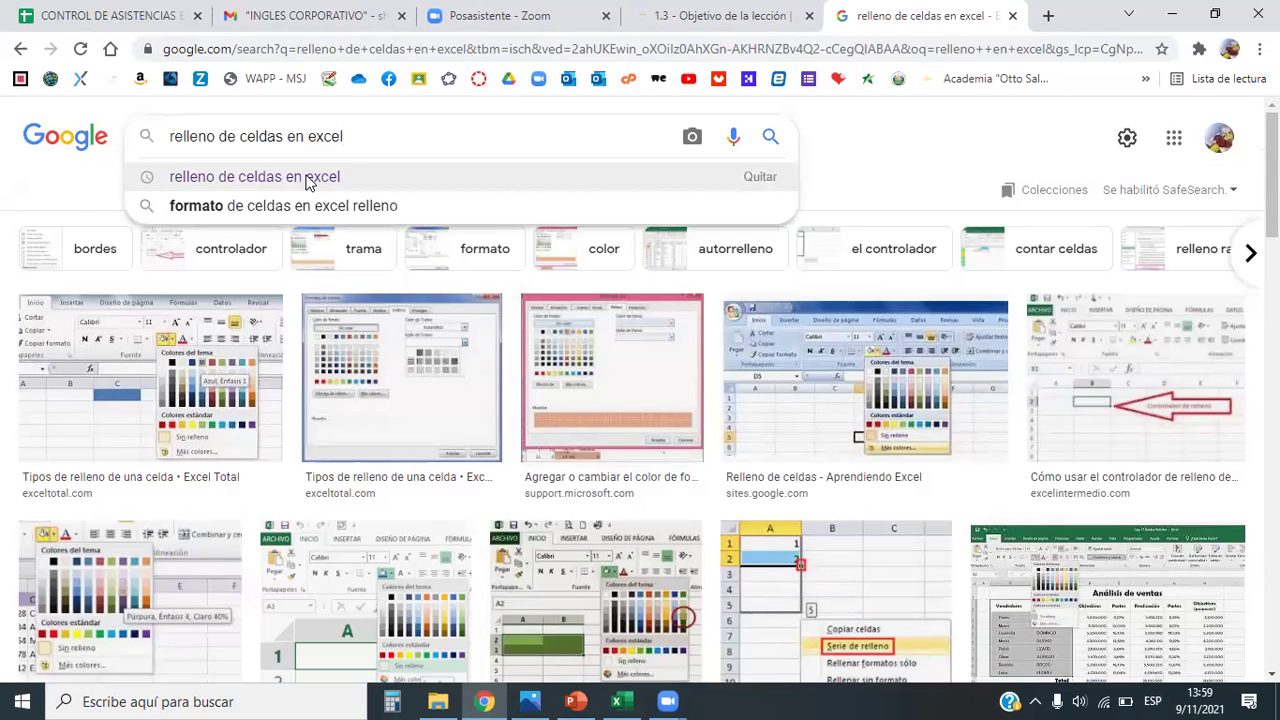
{"action": "left_click_drag", "start_coordinate": [357, 136], "coordinate": [157, 131]}
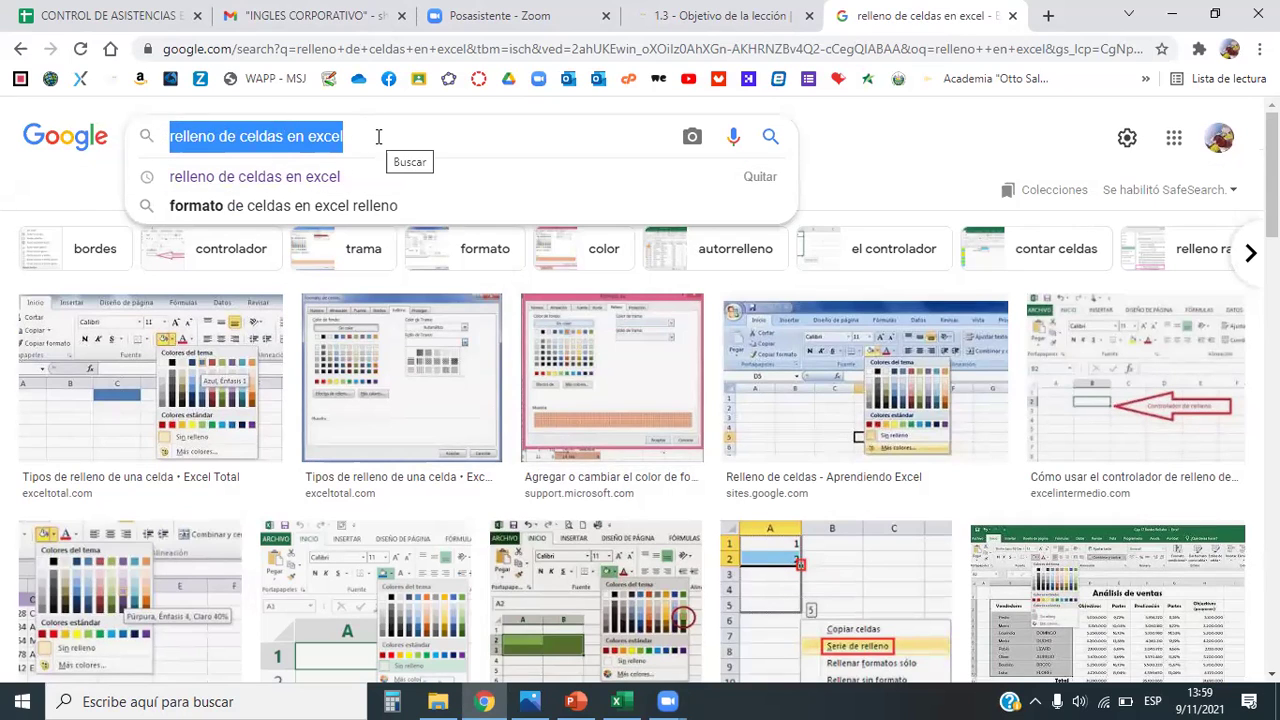
{"action": "type", "text": "mar"}
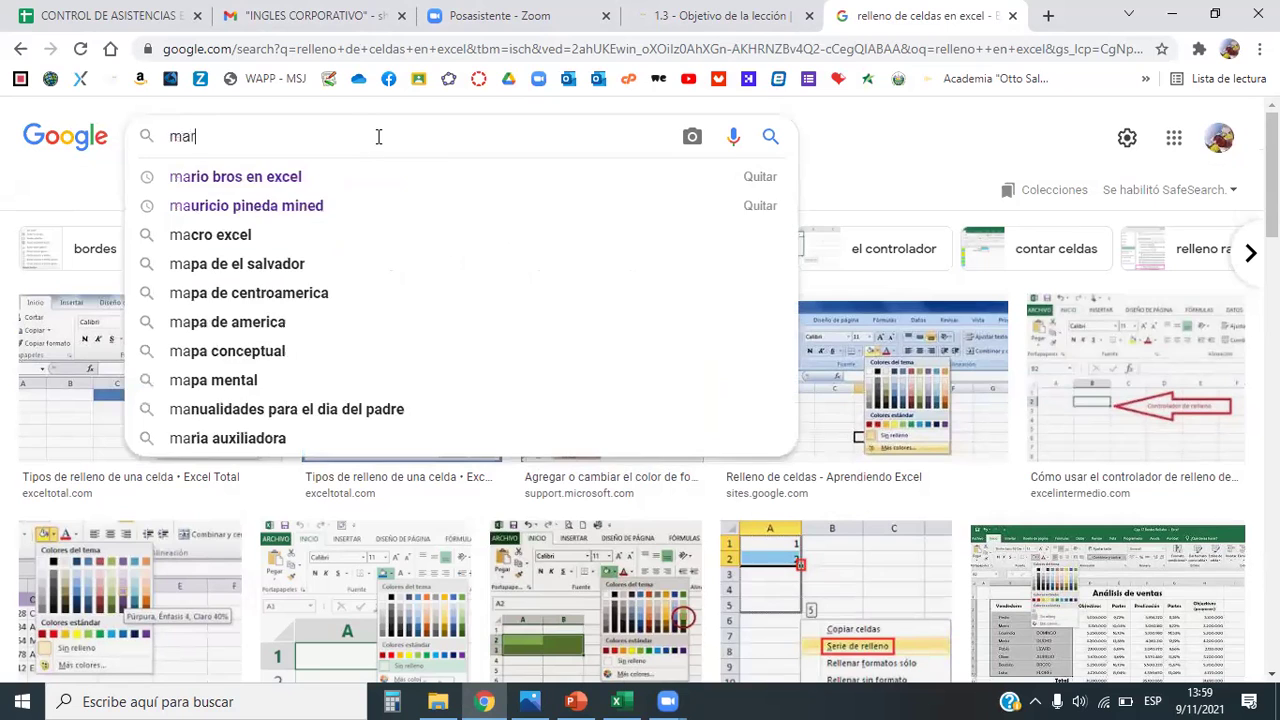
{"action": "type", "text": "io bros en"}
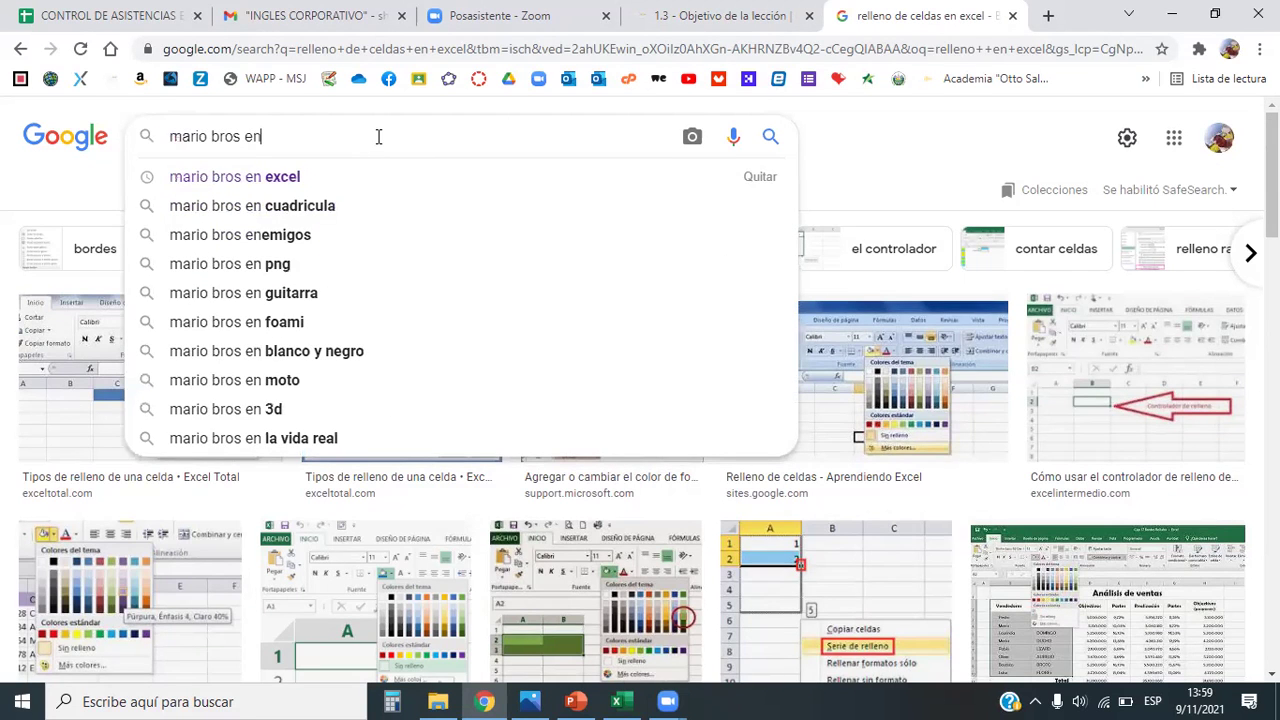
Step: Search images for 'mario bros en excel' and browse the results
{"action": "left_click", "coordinate": [257, 176]}
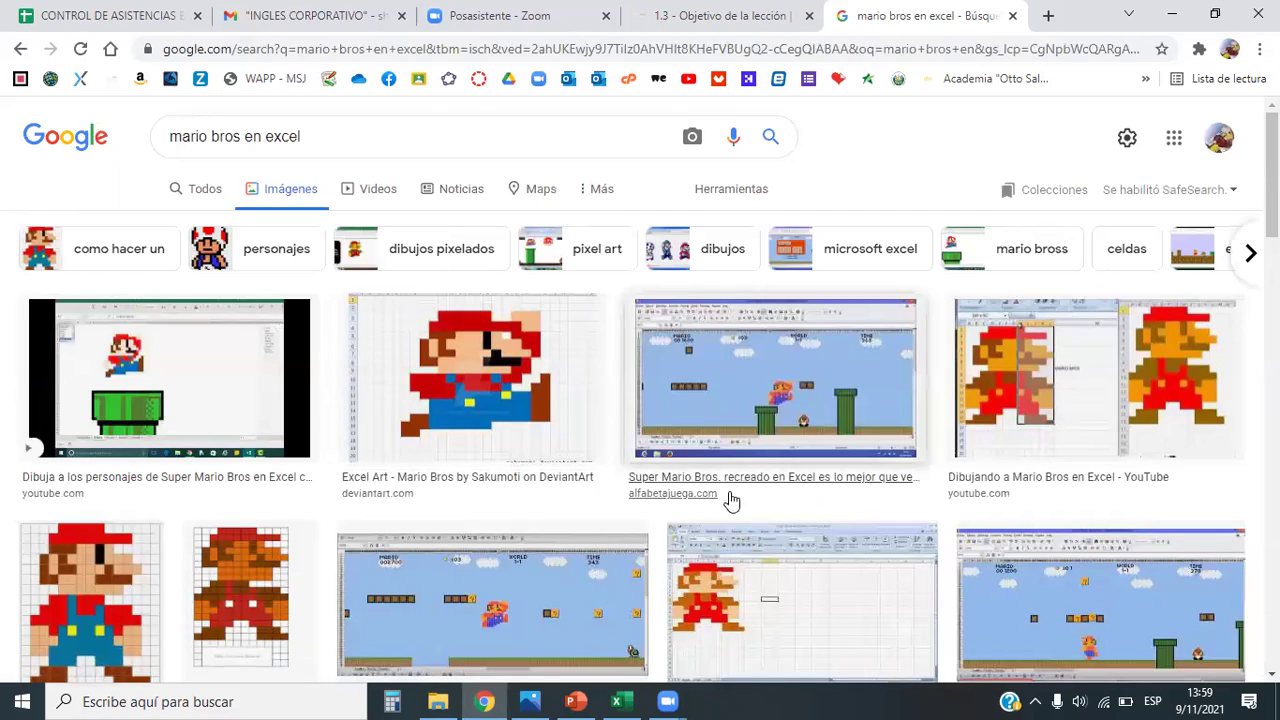
{"action": "scroll", "coordinate": [713, 500], "scroll_direction": "down", "scroll_amount": 5}
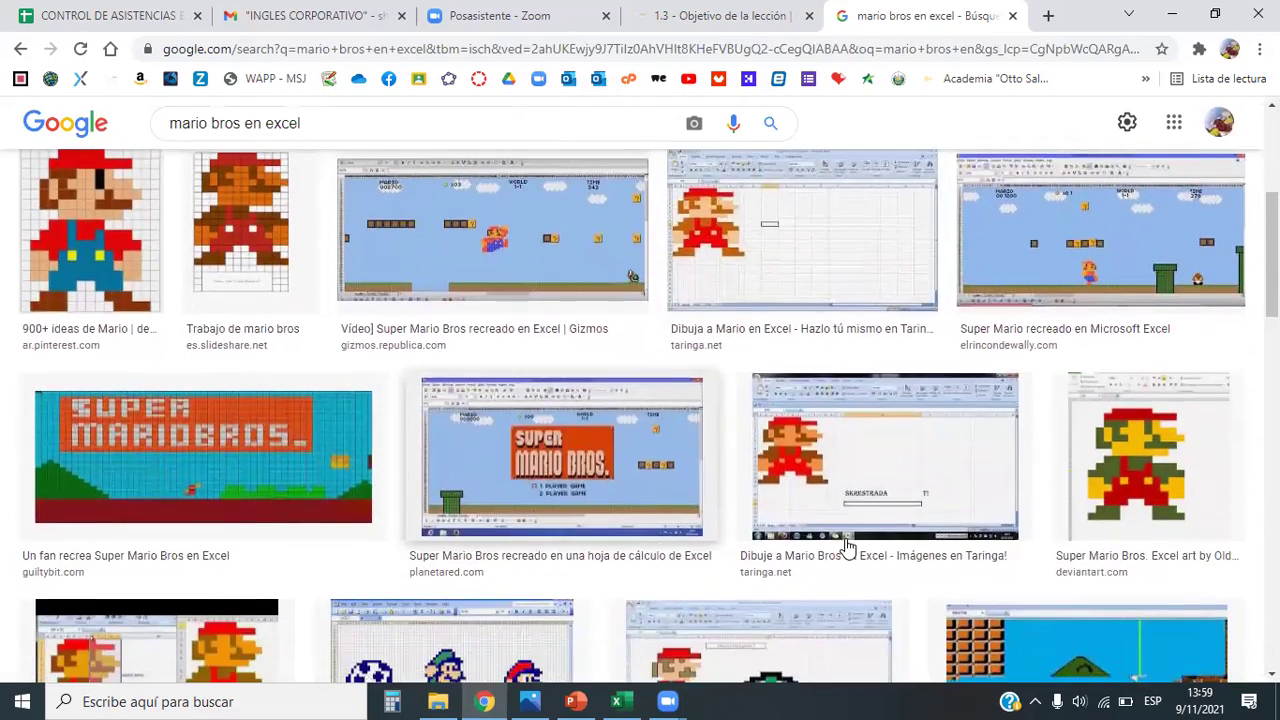
{"action": "scroll", "coordinate": [680, 535], "scroll_direction": "up", "scroll_amount": 1}
{"action": "scroll", "coordinate": [680, 535], "scroll_direction": "down", "scroll_amount": 4}
{"action": "scroll", "coordinate": [680, 535], "scroll_direction": "up", "scroll_amount": 4}
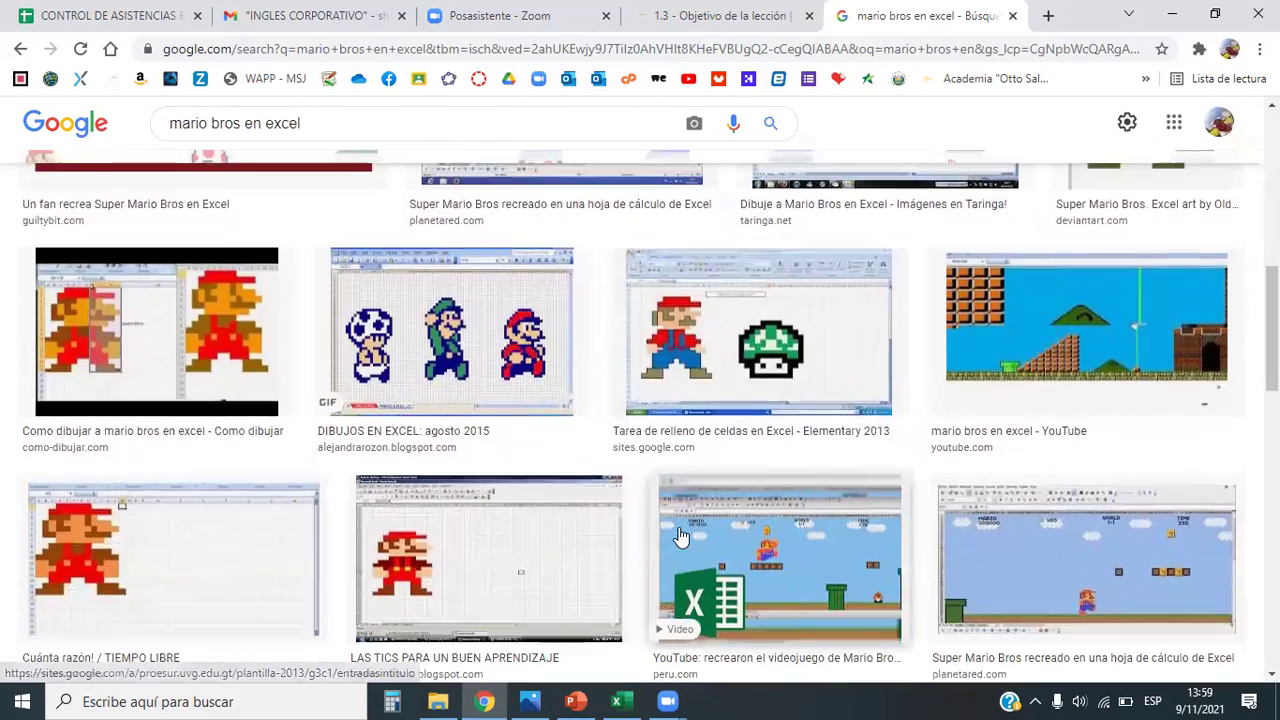
{"action": "scroll", "coordinate": [679, 537], "scroll_direction": "up", "scroll_amount": 3}
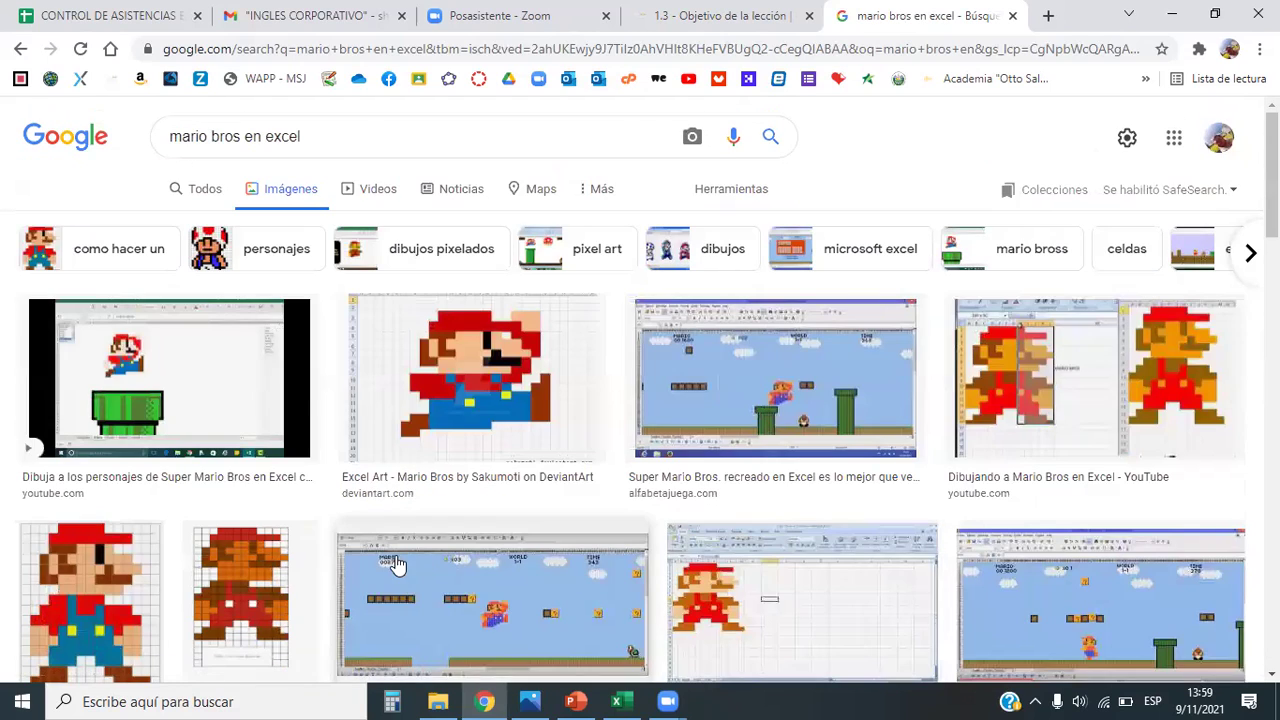
Step: Preview the first Mario video on YouTube, close it, and preview the next image
{"action": "left_click", "coordinate": [167, 475]}
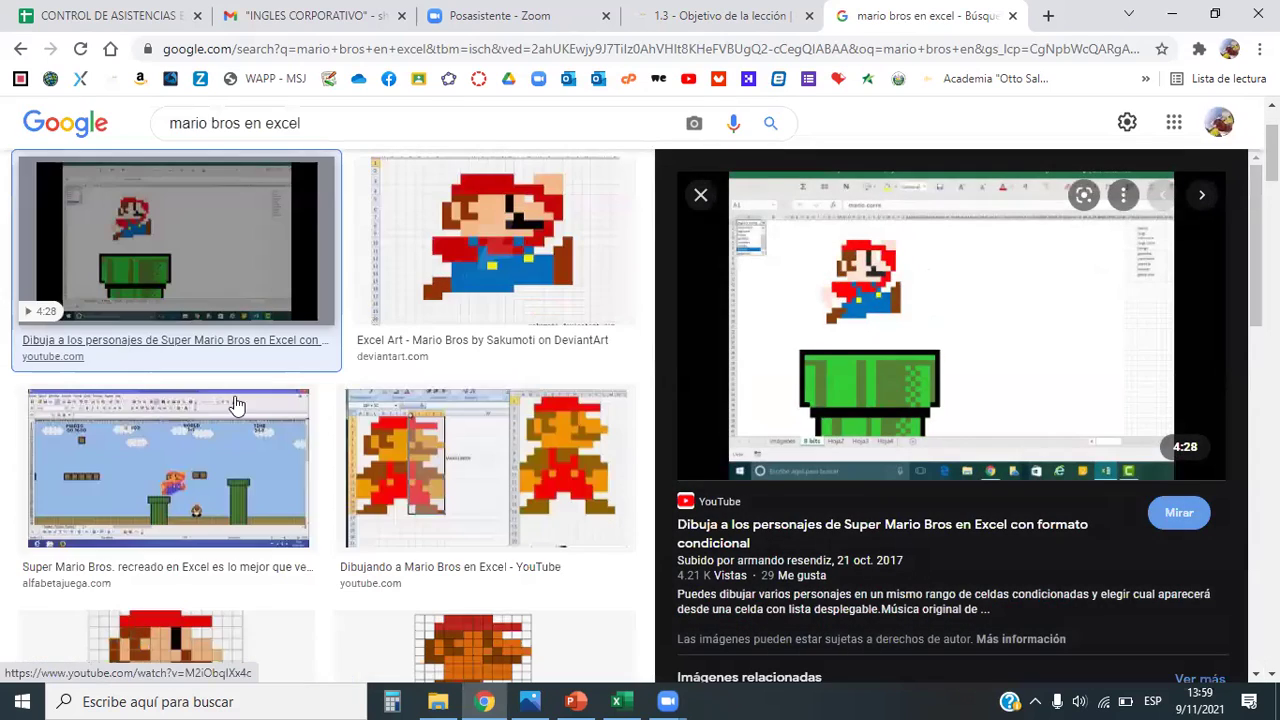
{"action": "left_click", "coordinate": [895, 393]}
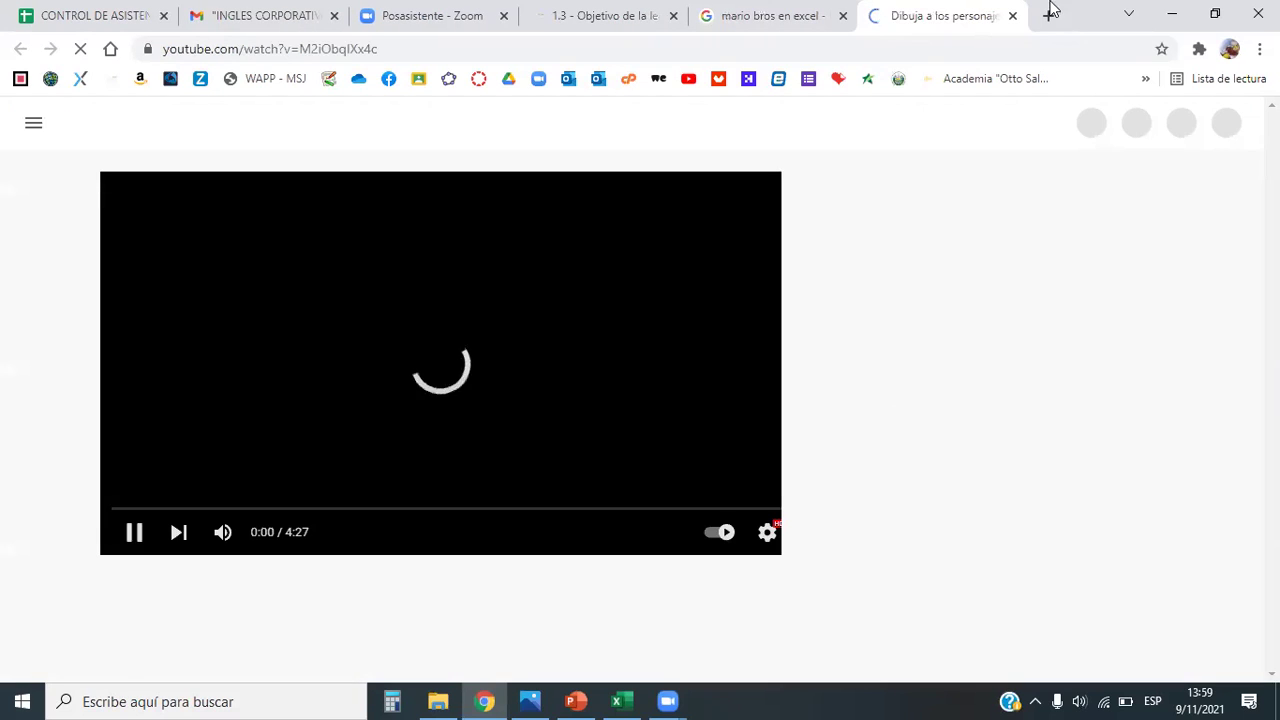
{"action": "left_click", "coordinate": [1011, 16]}
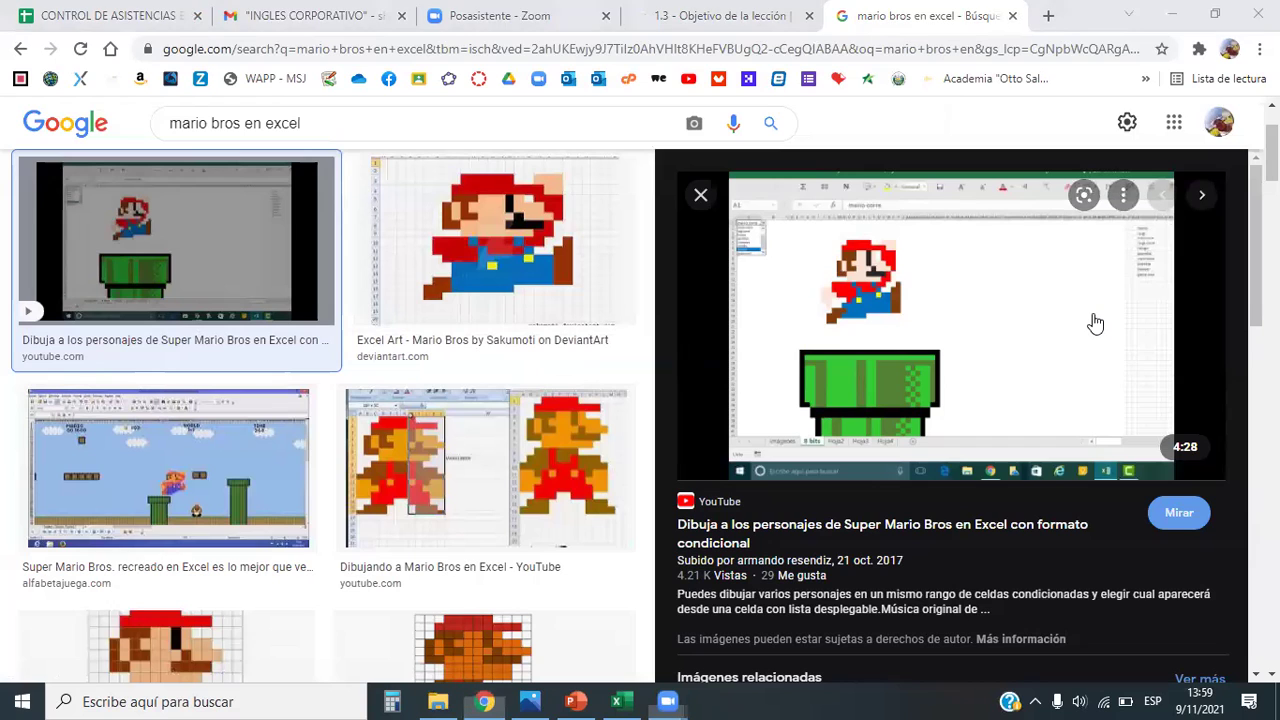
{"action": "key", "text": "Right"}
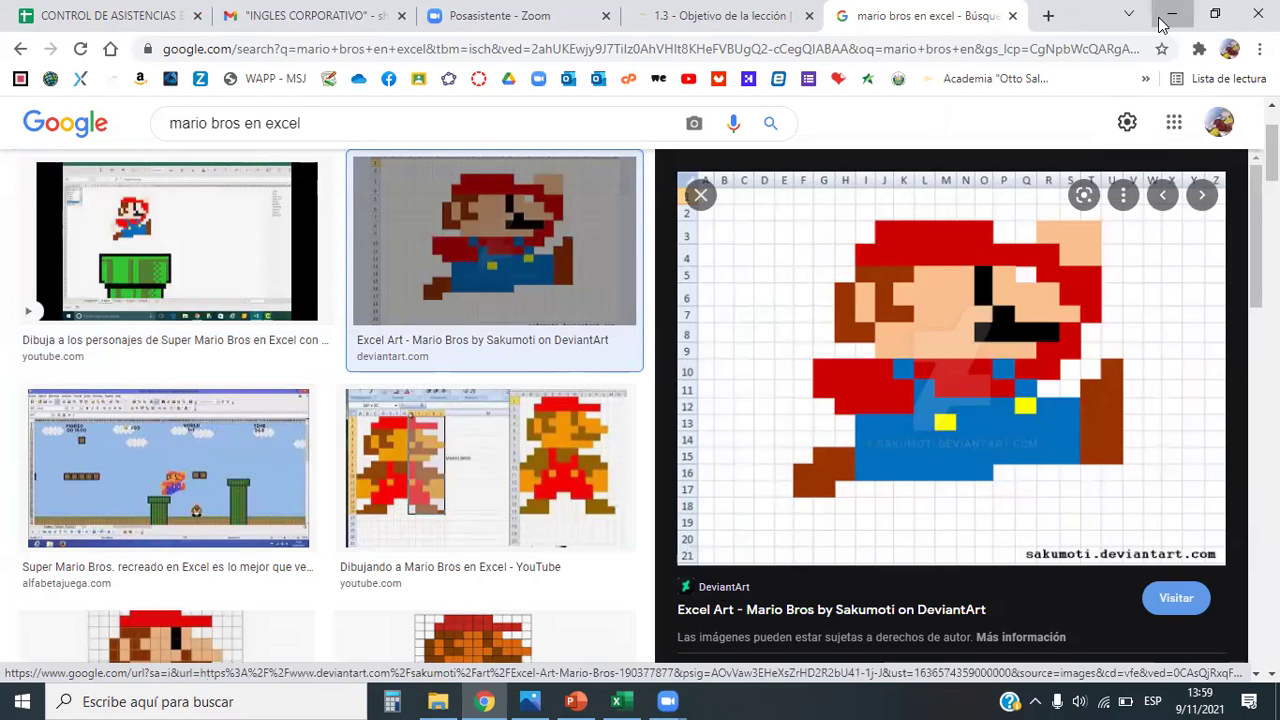
Step: Minimize Chrome and select an empty cell on the Excel practice sheet
{"action": "left_click", "coordinate": [1172, 14]}
{"action": "left_click", "coordinate": [726, 580]}
{"action": "scroll", "coordinate": [563, 536], "scroll_direction": "down", "scroll_amount": 7}
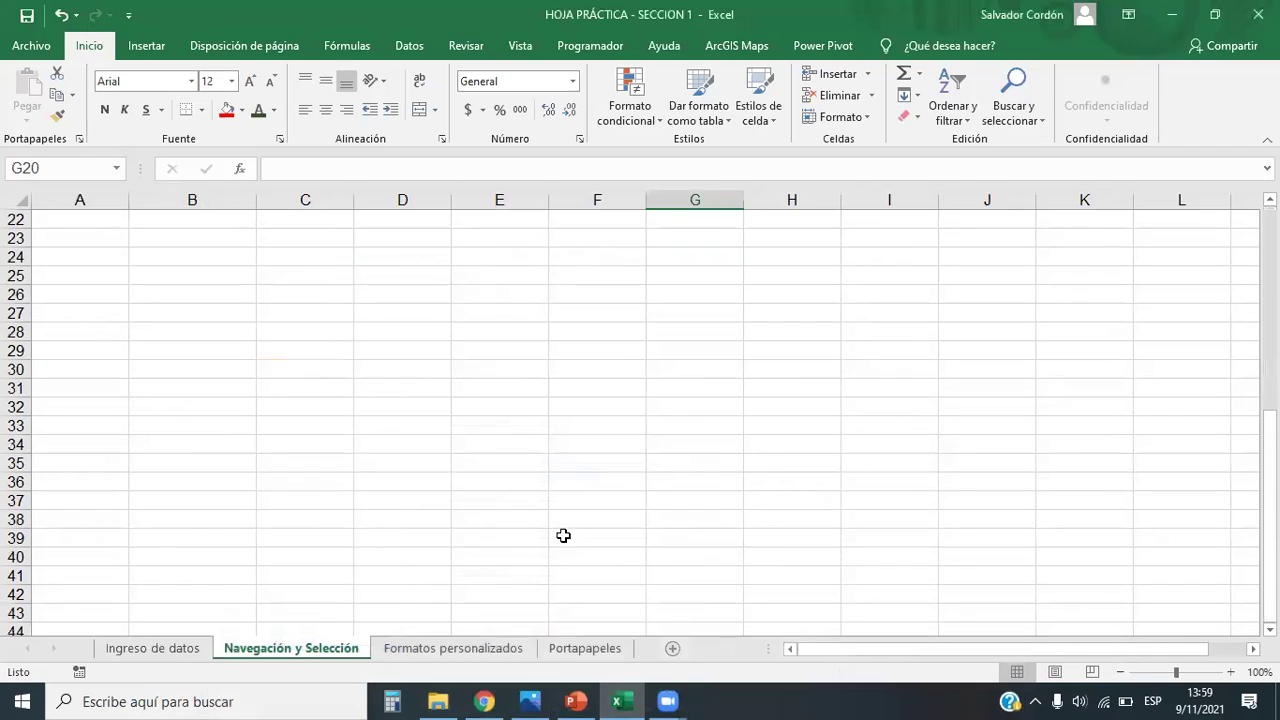
Step: Fill the eyes D25:D31 and F25:F31 red
{"action": "left_click_drag", "start_coordinate": [411, 275], "coordinate": [413, 390]}
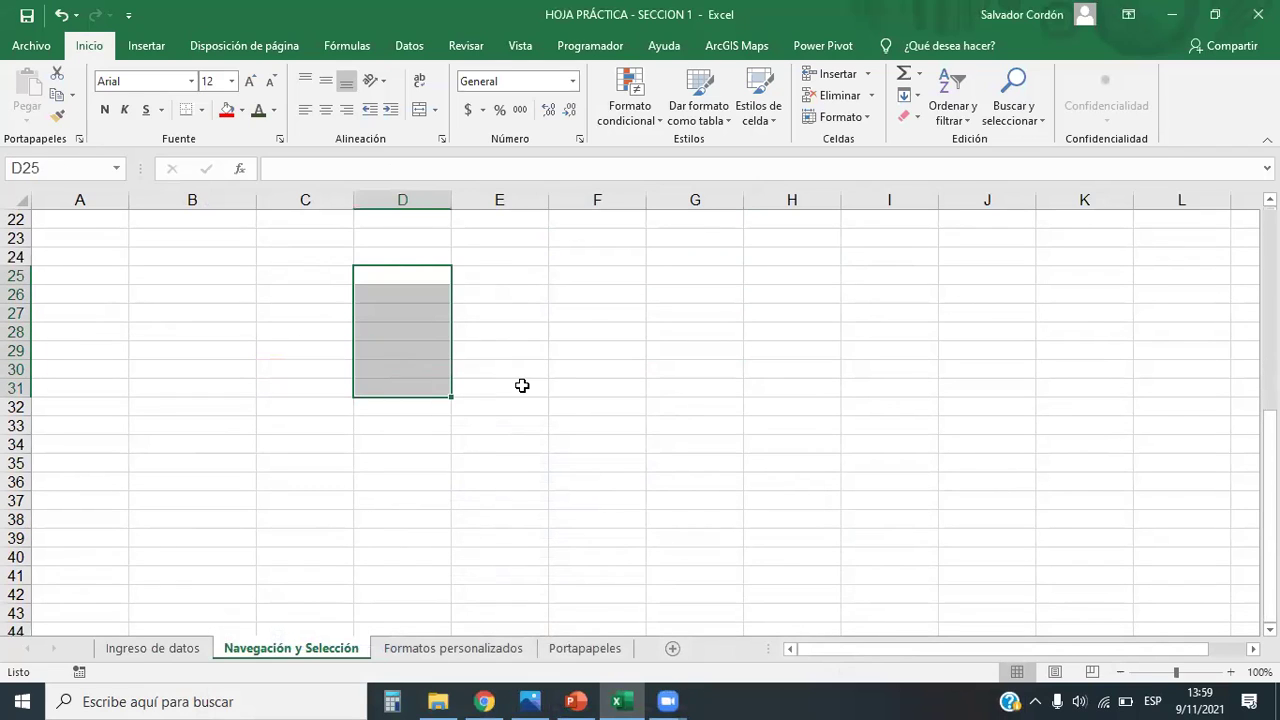
{"action": "left_click_drag", "start_coordinate": [604, 363], "coordinate": [600, 388]}
{"action": "left_click", "coordinate": [227, 110]}
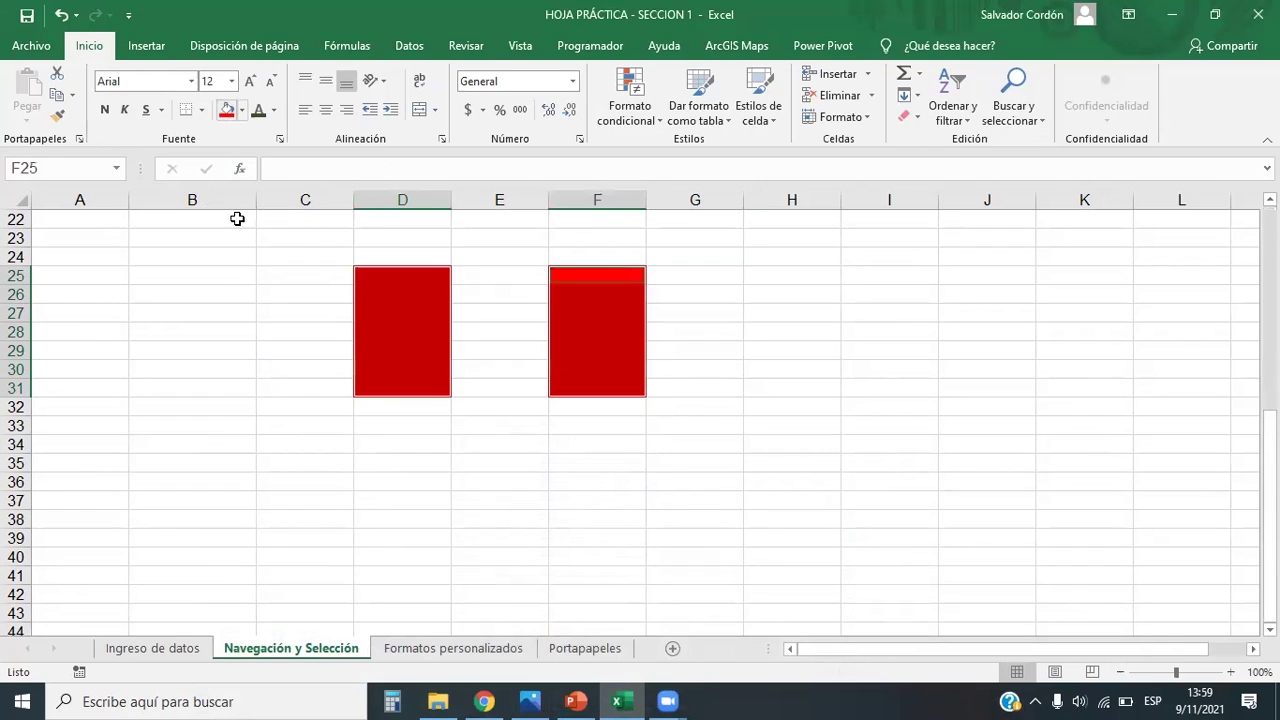
Step: Fill the mouth cells B33, C34:C35, D35:D36, E35:E36, F35:F36, G34:G35 and H33 red
{"action": "left_click", "coordinate": [214, 422]}
{"action": "left_click", "coordinate": [280, 443], "text": "ctrl"}
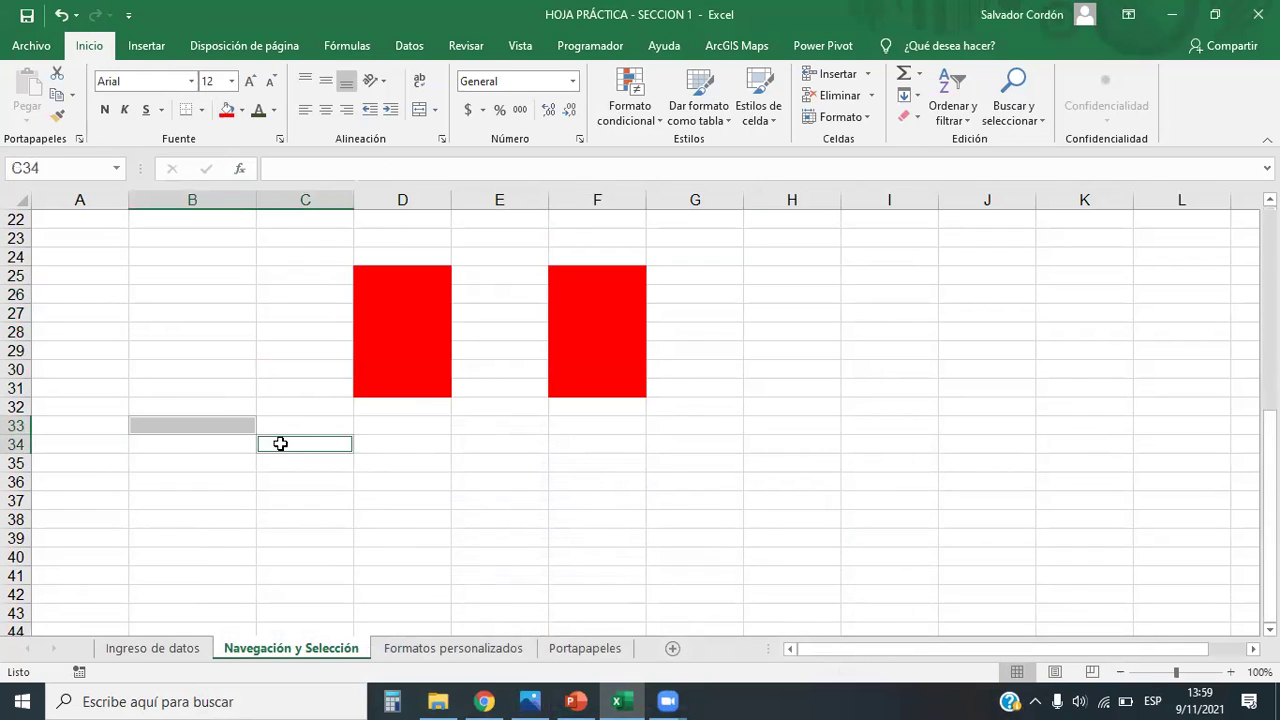
{"action": "left_click", "coordinate": [330, 465], "text": "ctrl"}
{"action": "left_click", "coordinate": [388, 467], "text": "ctrl"}
{"action": "left_click", "coordinate": [402, 483], "text": "ctrl"}
{"action": "left_click", "coordinate": [514, 466], "text": "ctrl"}
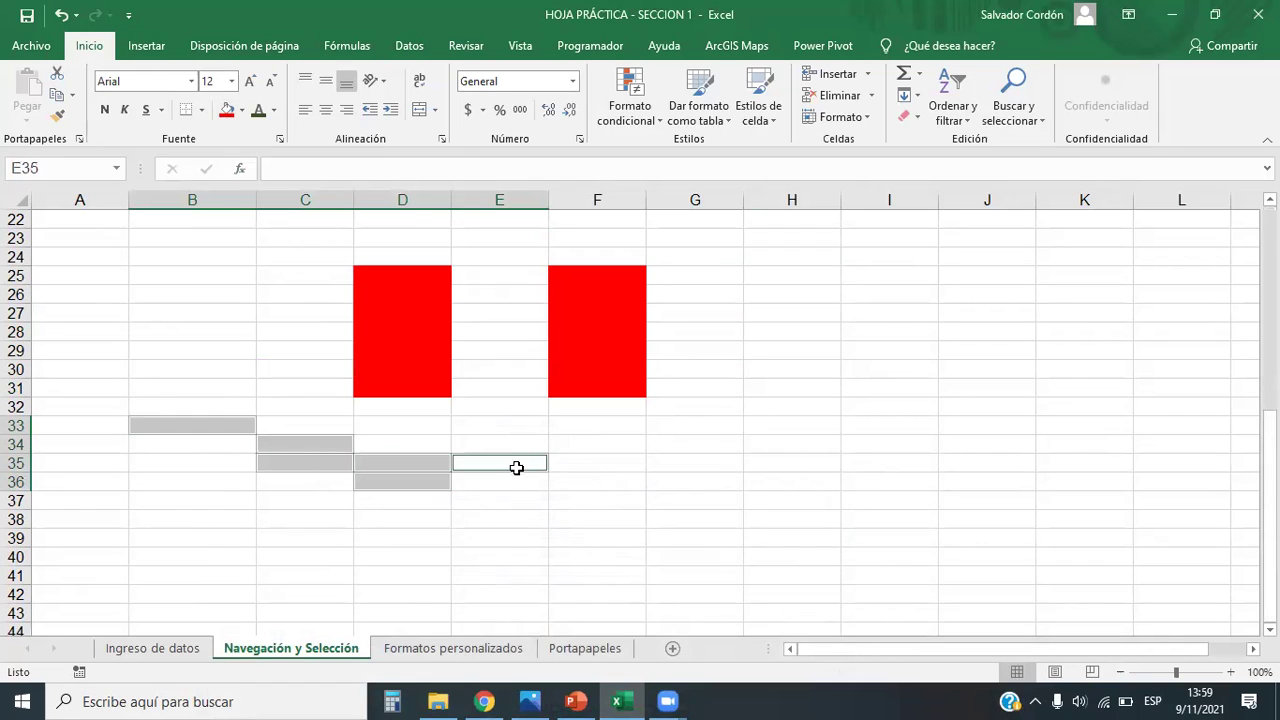
{"action": "left_click", "coordinate": [530, 481], "text": "ctrl"}
{"action": "left_click", "coordinate": [578, 481], "text": "ctrl"}
{"action": "left_click", "coordinate": [590, 465], "text": "ctrl"}
{"action": "left_click", "coordinate": [671, 466], "text": "ctrl"}
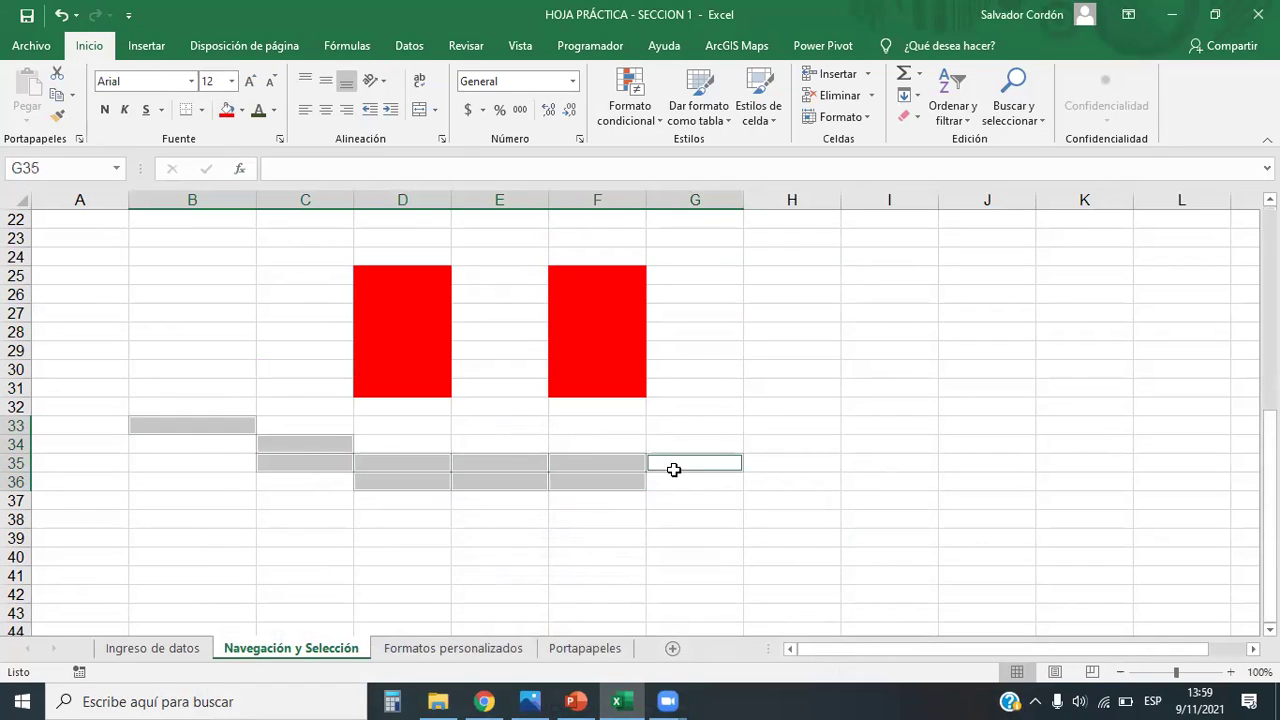
{"action": "left_click", "coordinate": [722, 441], "text": "ctrl"}
{"action": "left_click", "coordinate": [767, 425], "text": "ctrl"}
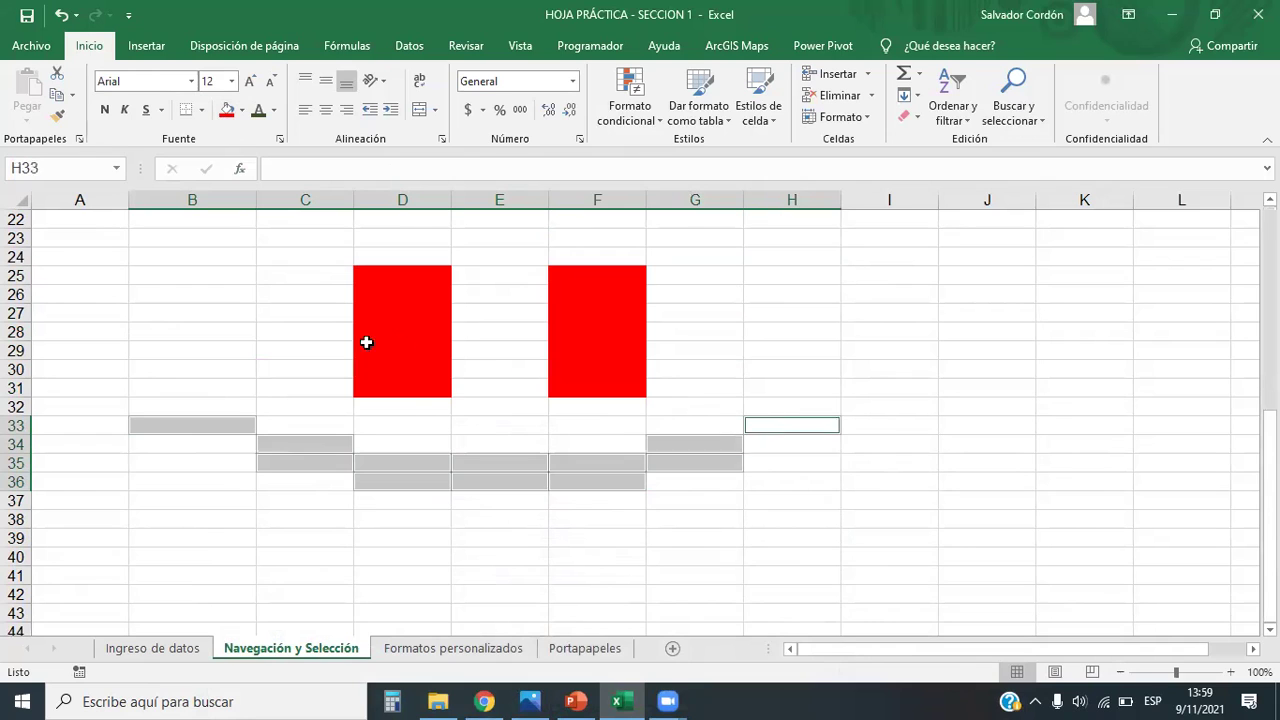
{"action": "left_click", "coordinate": [226, 108]}
Step: Raise the mouth corners by filling B32 and H32 red
{"action": "left_click", "coordinate": [1028, 370]}
{"action": "left_click", "coordinate": [990, 519]}
{"action": "scroll", "coordinate": [908, 507], "scroll_direction": "down", "scroll_amount": 1}
{"action": "scroll", "coordinate": [894, 503], "scroll_direction": "up", "scroll_amount": 1}
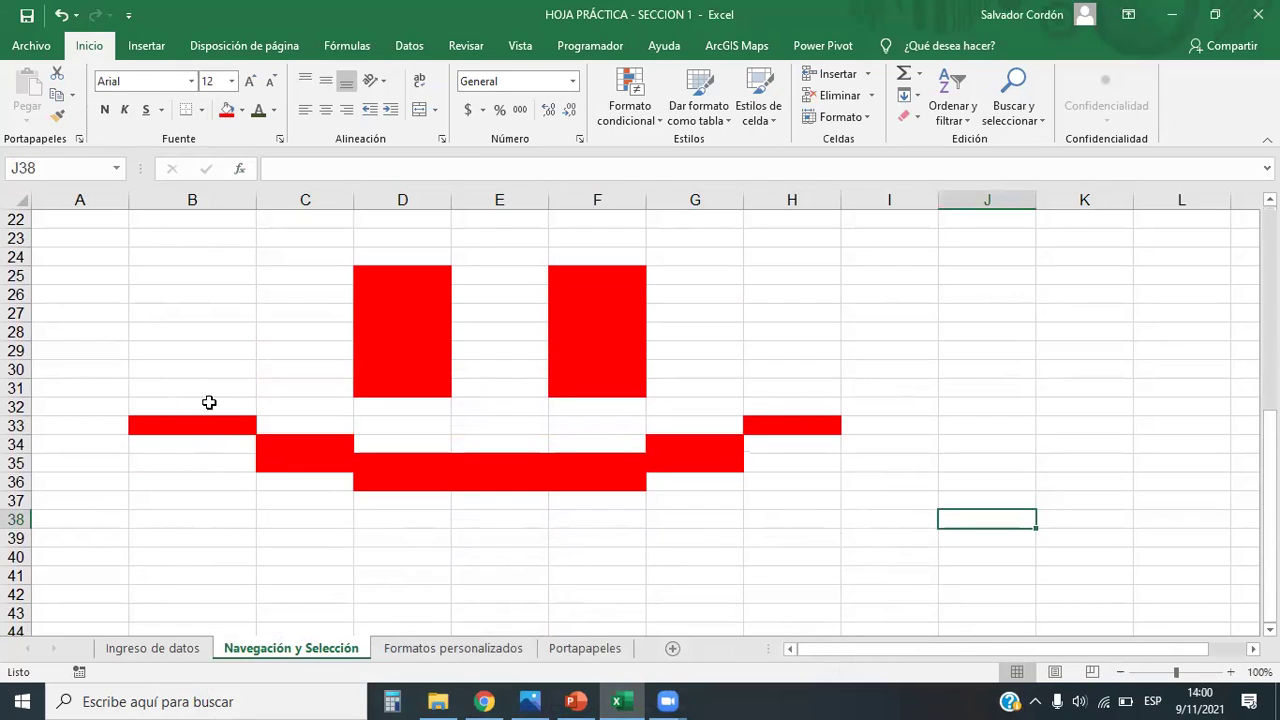
{"action": "left_click", "coordinate": [209, 404]}
{"action": "left_click", "coordinate": [228, 113]}
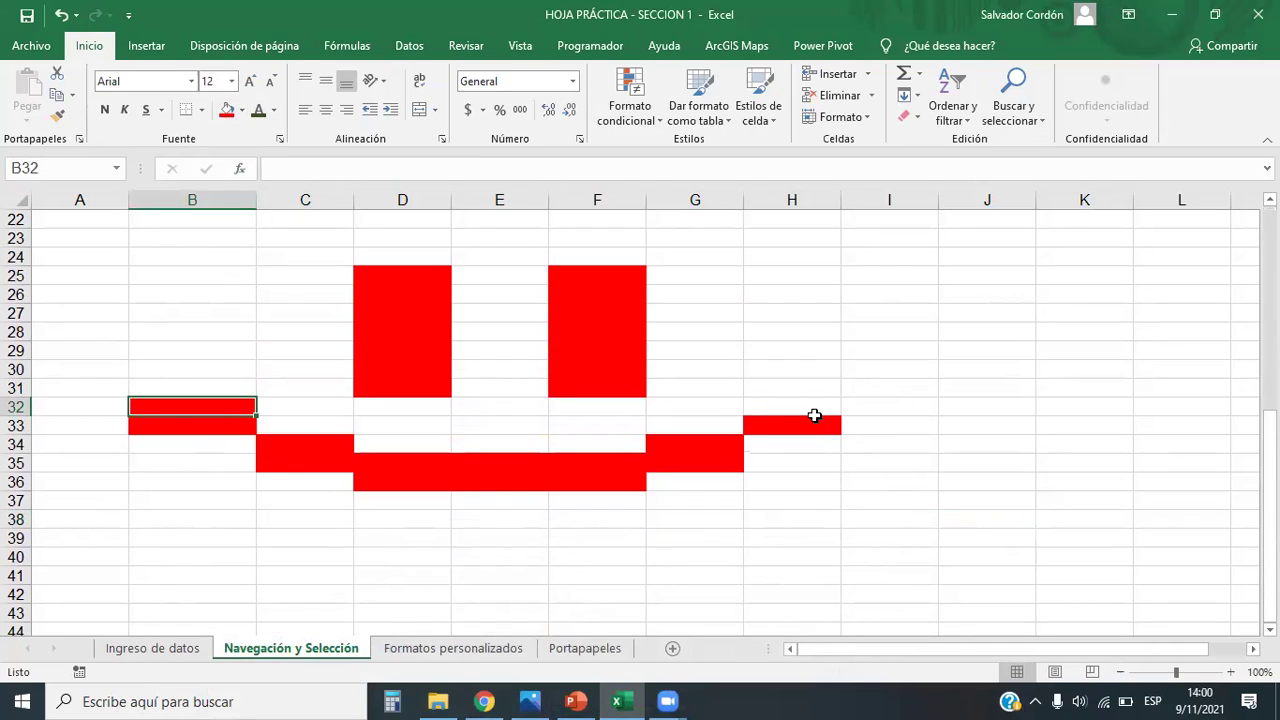
{"action": "left_click", "coordinate": [812, 410]}
{"action": "left_click", "coordinate": [230, 114]}
Step: Deselect to view the finished smiley, then switch to the Mario Bros reference image
{"action": "left_click", "coordinate": [892, 568]}
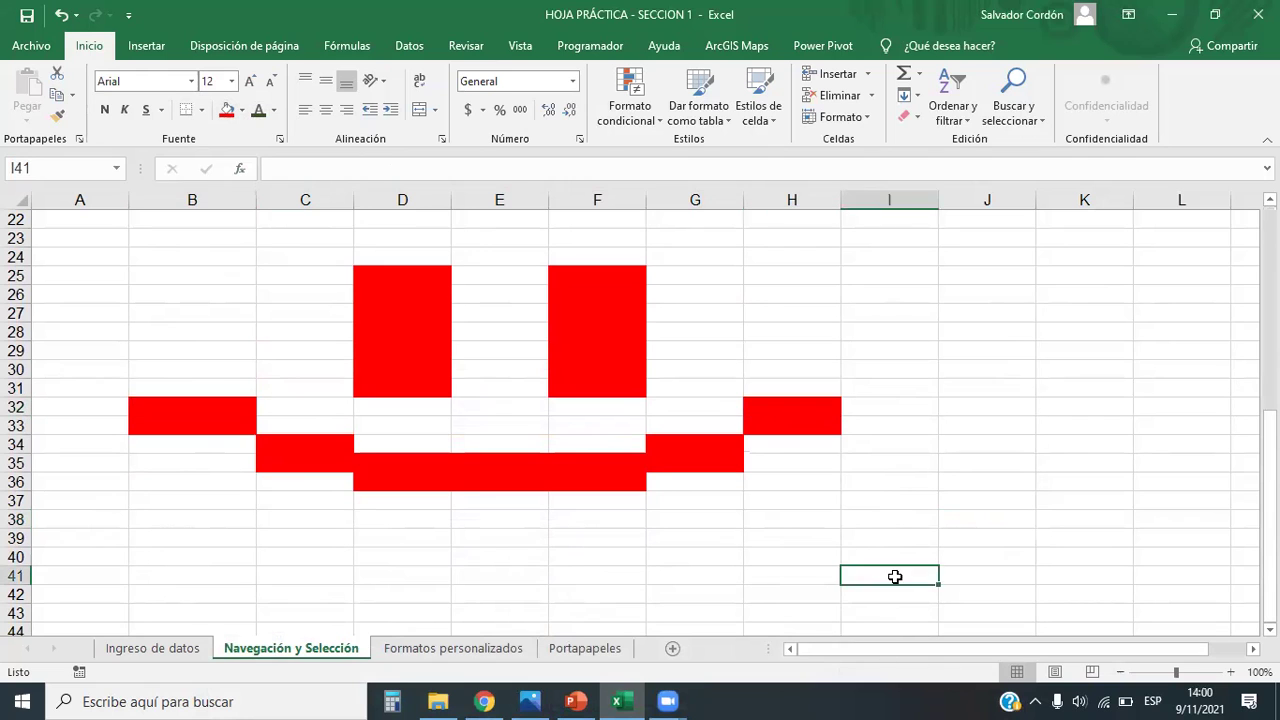
{"action": "scroll", "coordinate": [1052, 516], "scroll_direction": "down", "scroll_amount": 1}
{"action": "scroll", "coordinate": [1052, 516], "scroll_direction": "up", "scroll_amount": 1}
{"action": "scroll", "coordinate": [1052, 518], "scroll_direction": "up", "scroll_amount": 3}
{"action": "key", "text": "alt+Tab"}
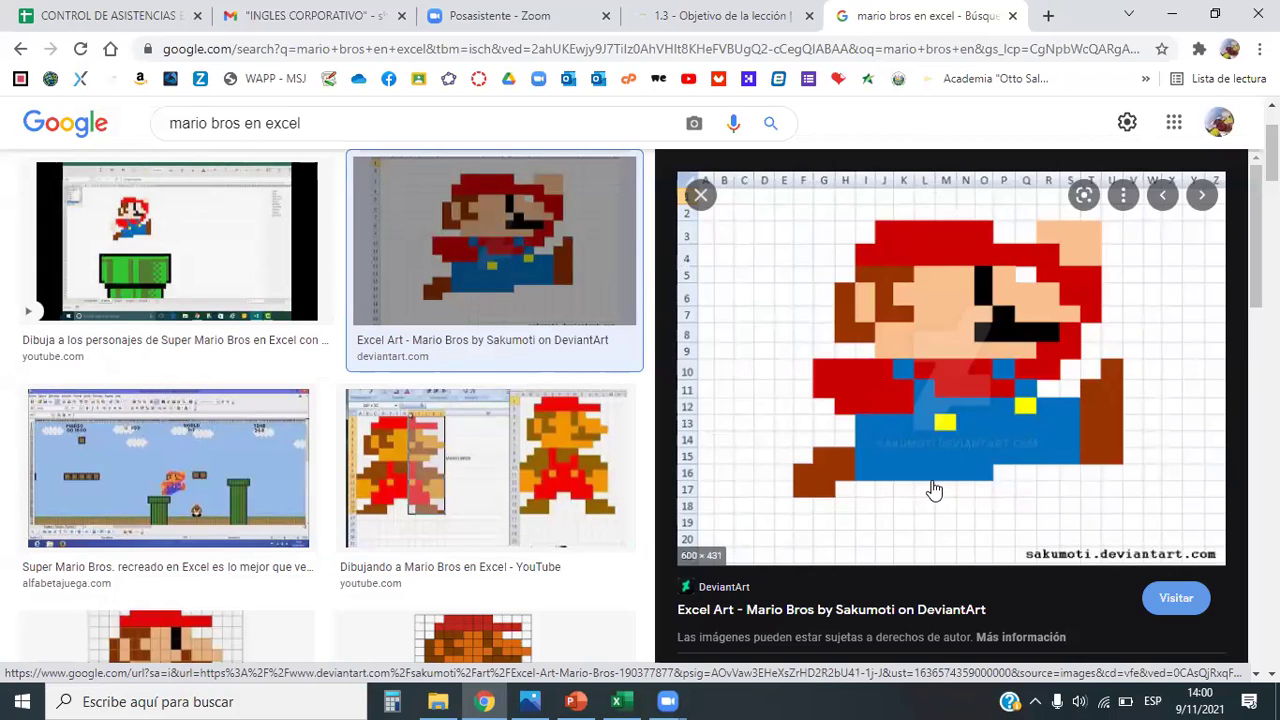
Step: Return from the Mario reference image to the Excel sheet with the red smiley
{"action": "key", "text": "alt+Tab"}
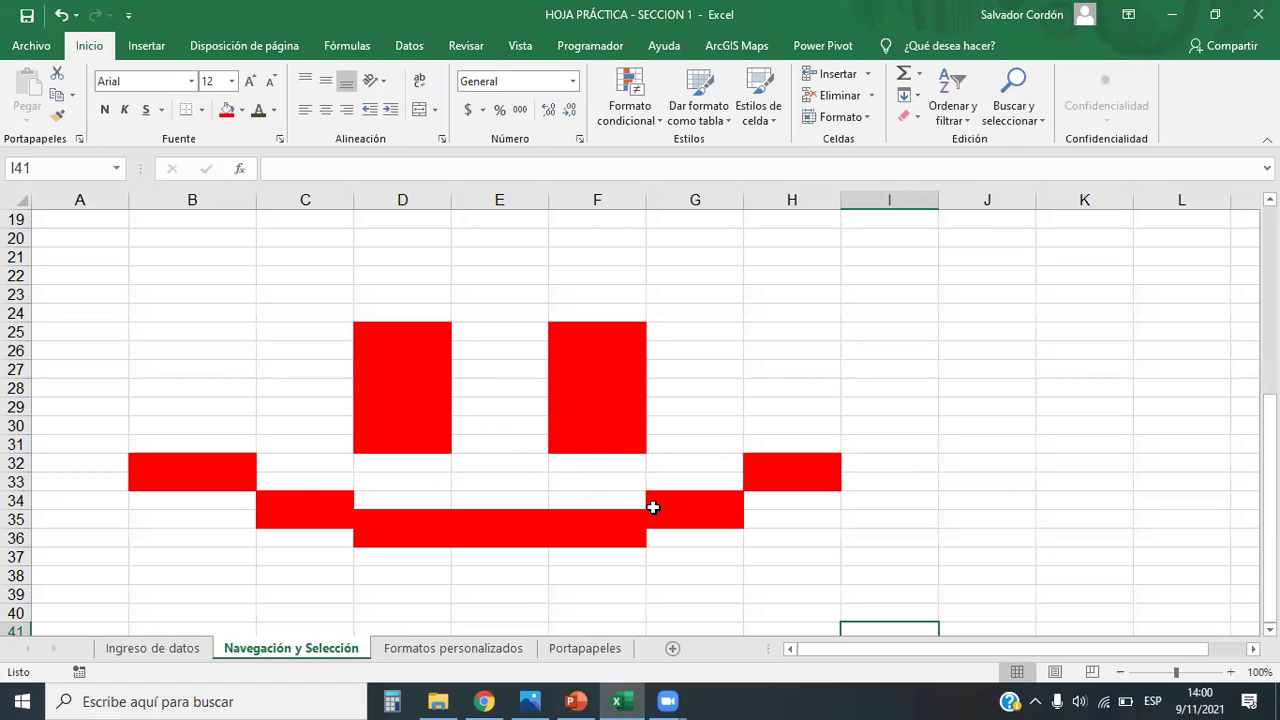
{"action": "scroll", "coordinate": [652, 495], "scroll_direction": "up", "scroll_amount": 6}
Step: Remove all fill colour from the sales figures C4:H14
{"action": "left_click_drag", "start_coordinate": [300, 272], "coordinate": [838, 469]}
{"action": "left_click", "coordinate": [242, 112]}
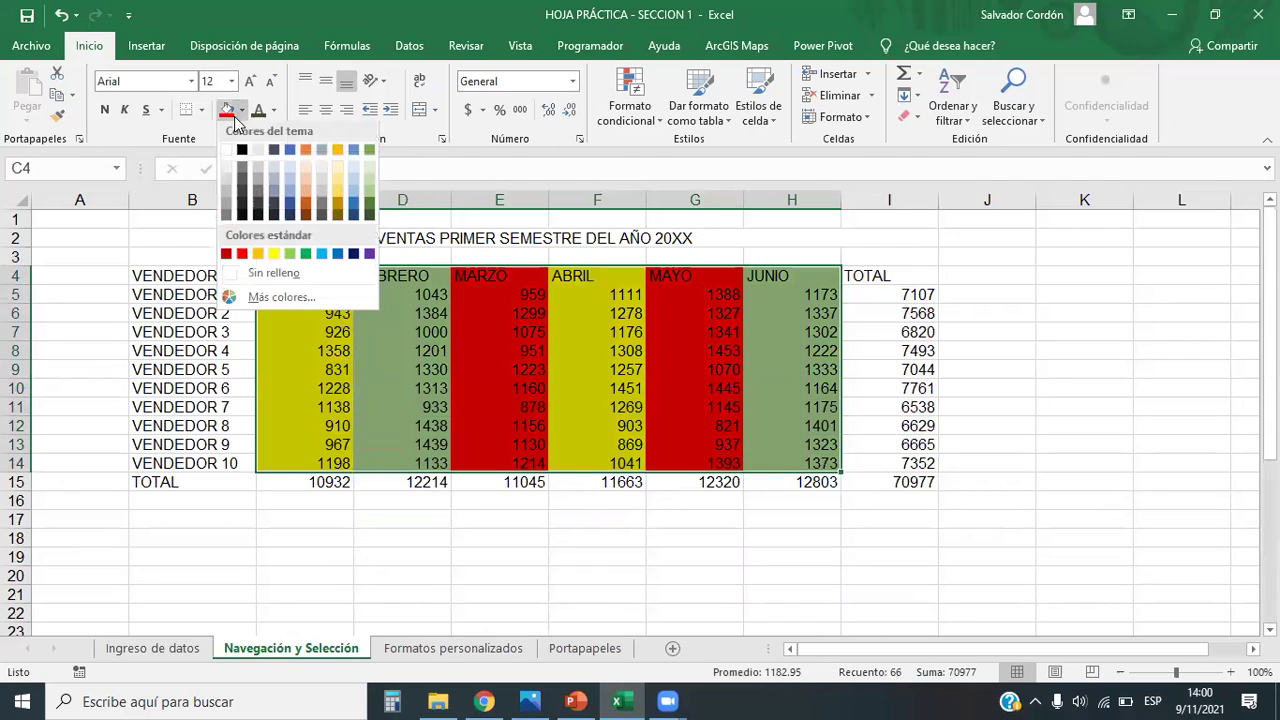
{"action": "left_click", "coordinate": [235, 277]}
{"action": "left_click", "coordinate": [652, 578]}
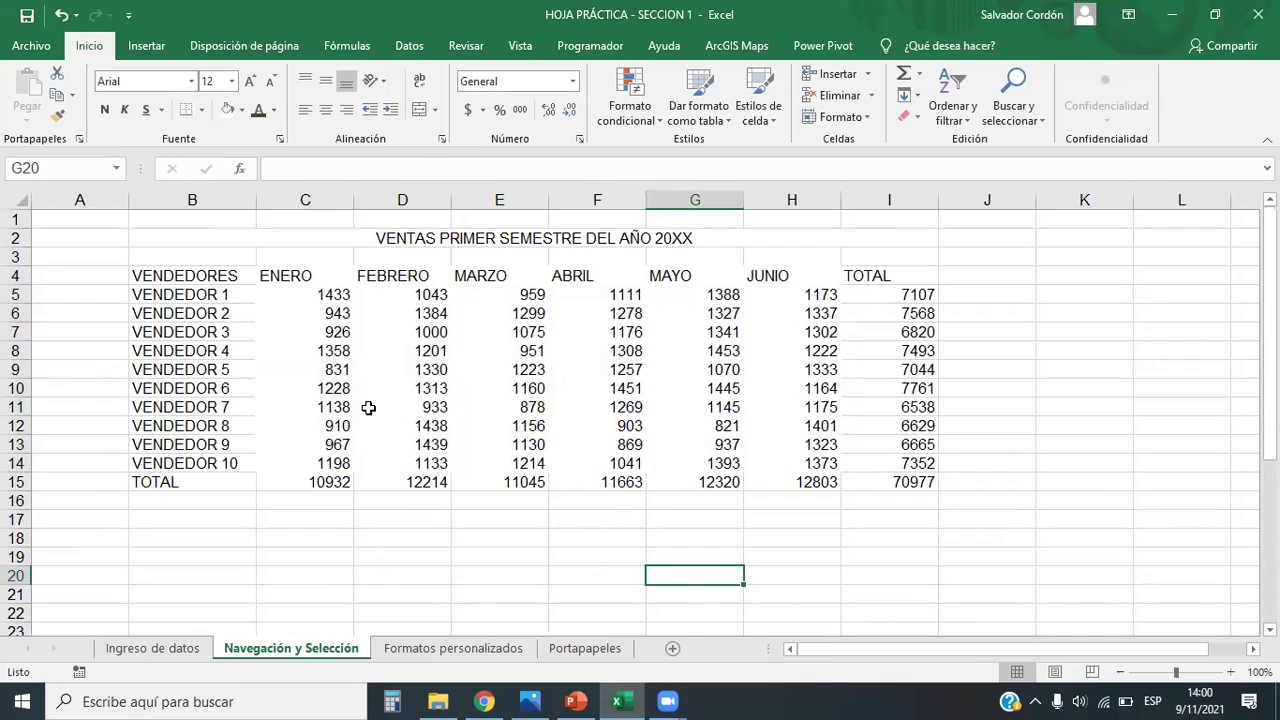
Step: Fill the low sales C9 (831), E11 (878), F13 (869), G12 (821) and C12 (910) yellow
{"action": "left_click", "coordinate": [335, 368]}
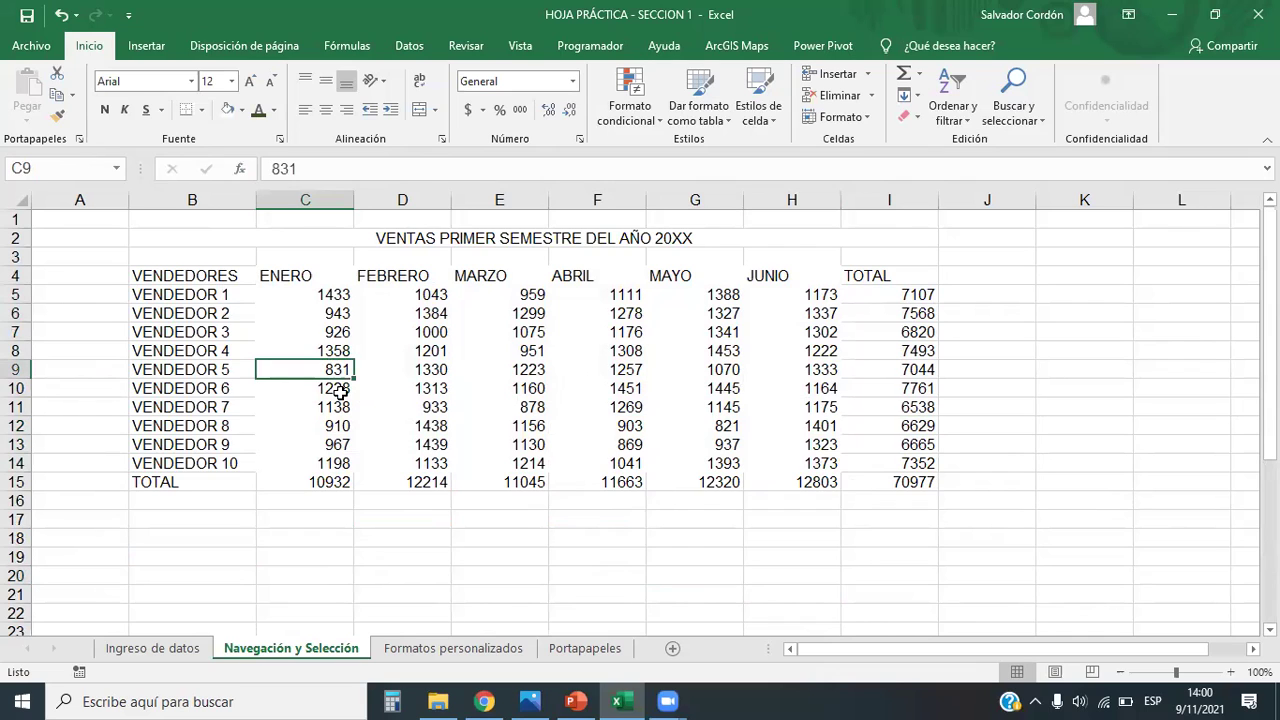
{"action": "left_click", "coordinate": [433, 313], "text": "ctrl"}
{"action": "left_click", "coordinate": [533, 407], "text": "ctrl"}
{"action": "left_click", "coordinate": [360, 420]}
{"action": "left_click", "coordinate": [337, 368]}
{"action": "left_click", "coordinate": [532, 410], "text": "ctrl"}
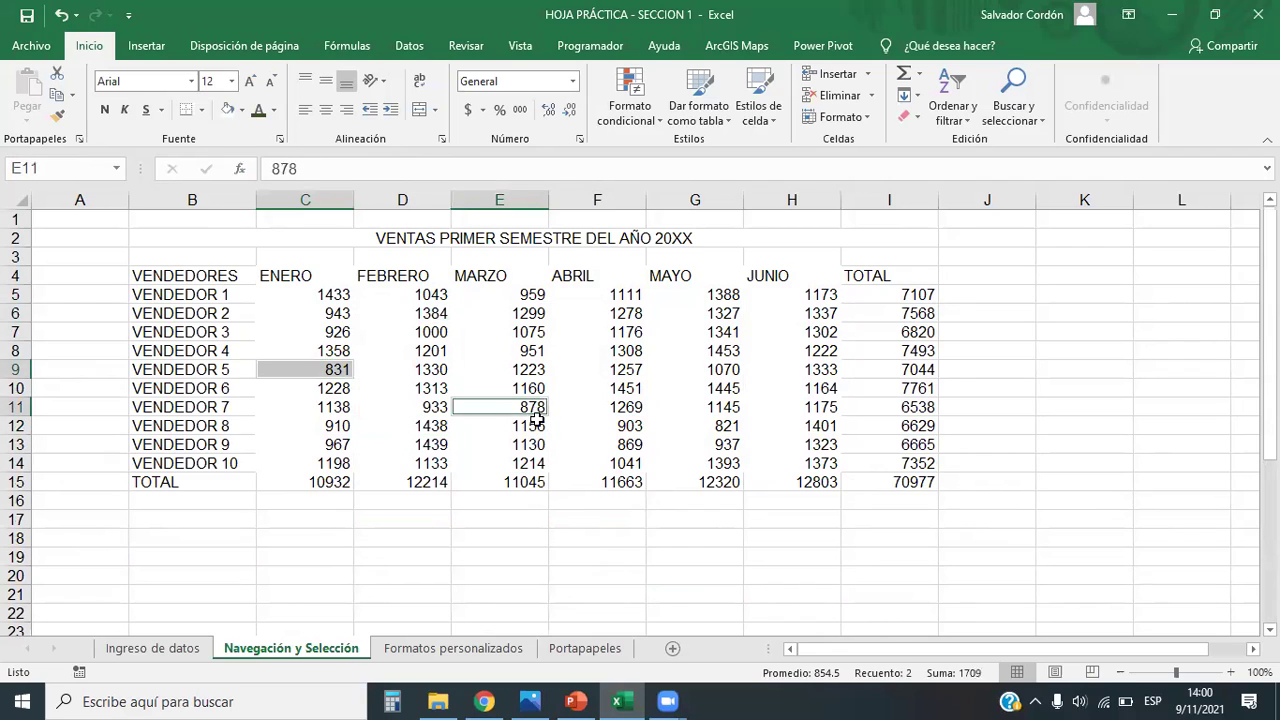
{"action": "left_click", "coordinate": [645, 447], "text": "ctrl"}
{"action": "left_click", "coordinate": [738, 426], "text": "ctrl"}
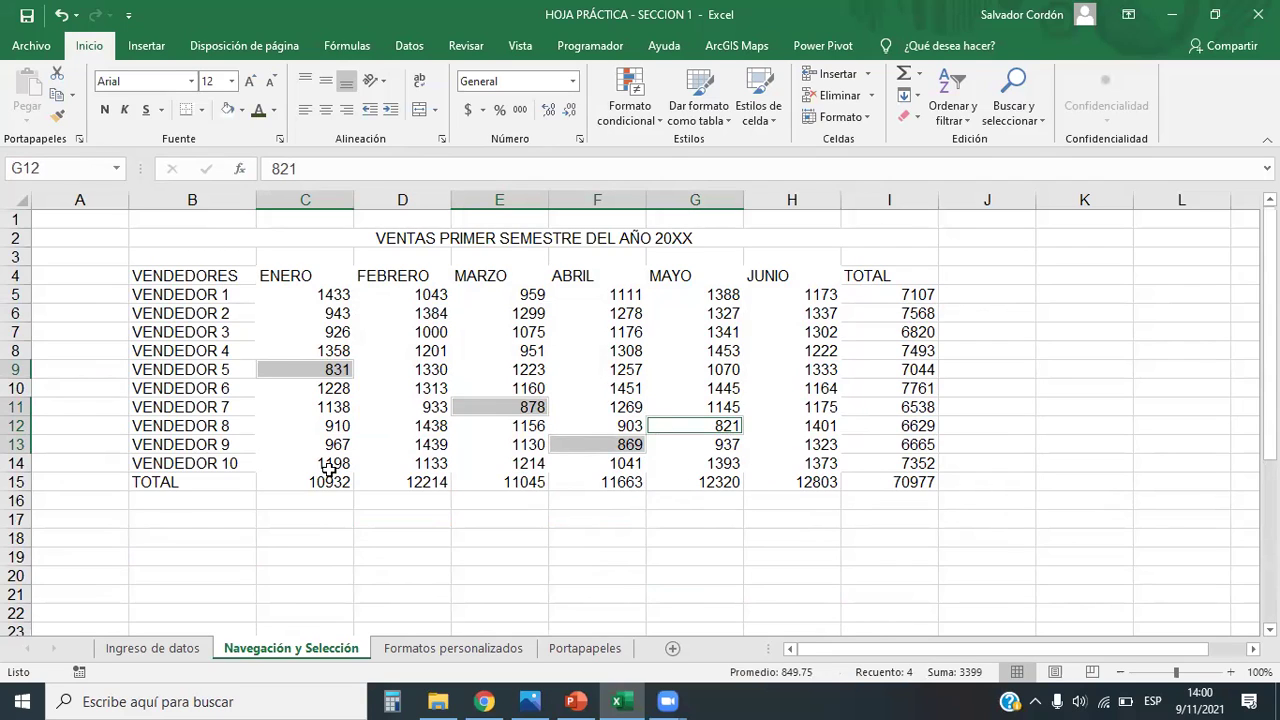
{"action": "left_click", "coordinate": [326, 428], "text": "ctrl"}
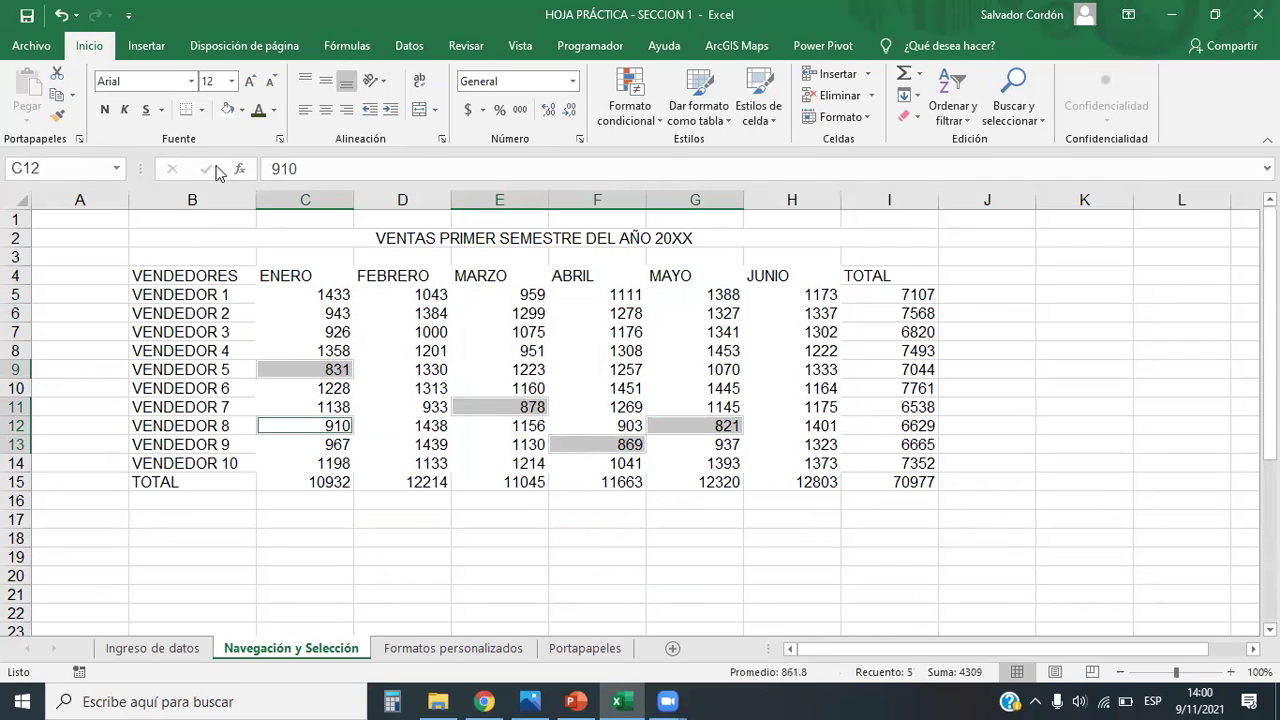
{"action": "left_click", "coordinate": [242, 110]}
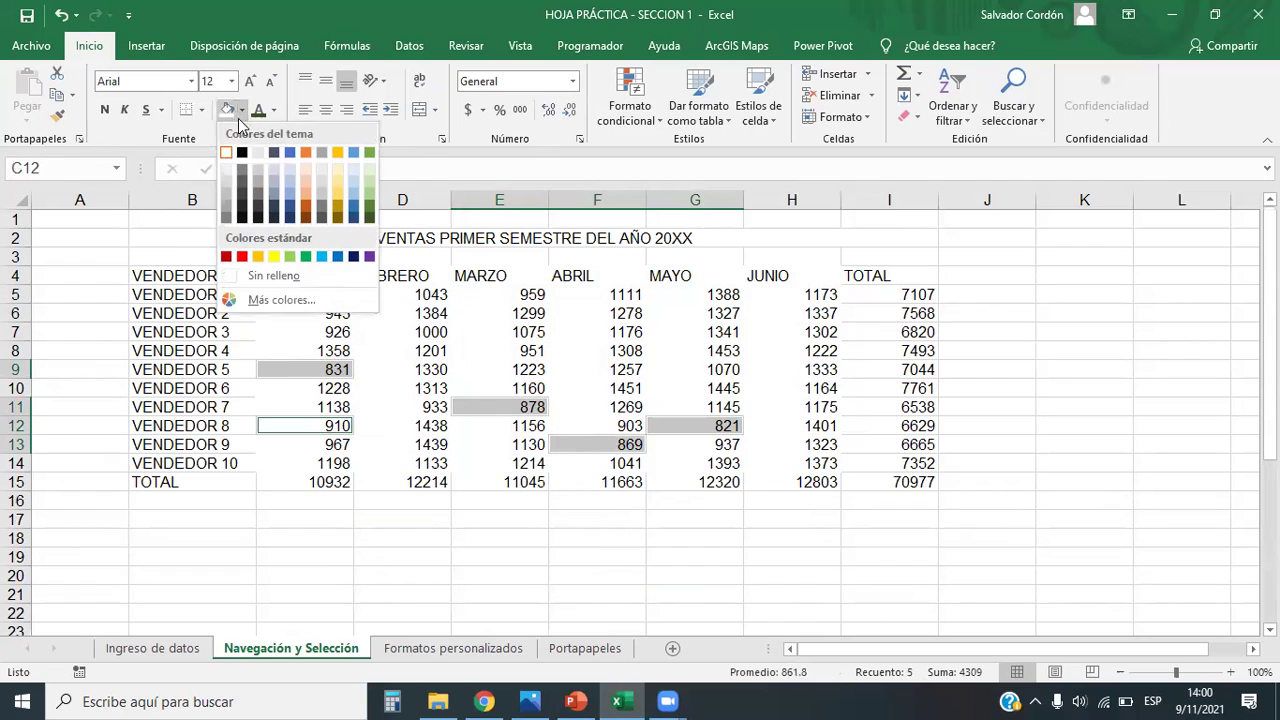
{"action": "left_click", "coordinate": [273, 257]}
Step: Deselect the highlighted sales and select B49 for a new table
{"action": "left_click", "coordinate": [752, 484]}
{"action": "left_click", "coordinate": [752, 532]}
{"action": "left_click", "coordinate": [780, 554]}
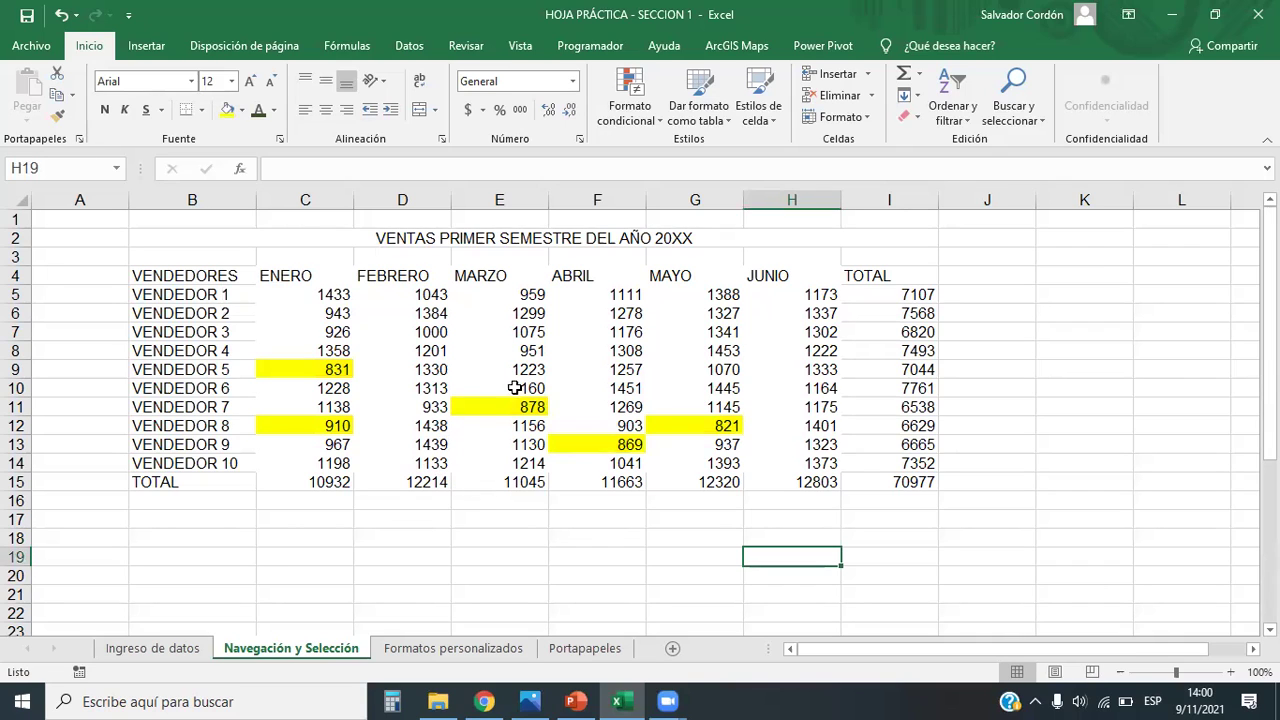
{"action": "scroll", "coordinate": [514, 388], "scroll_direction": "down", "scroll_amount": 14}
{"action": "left_click", "coordinate": [206, 330]}
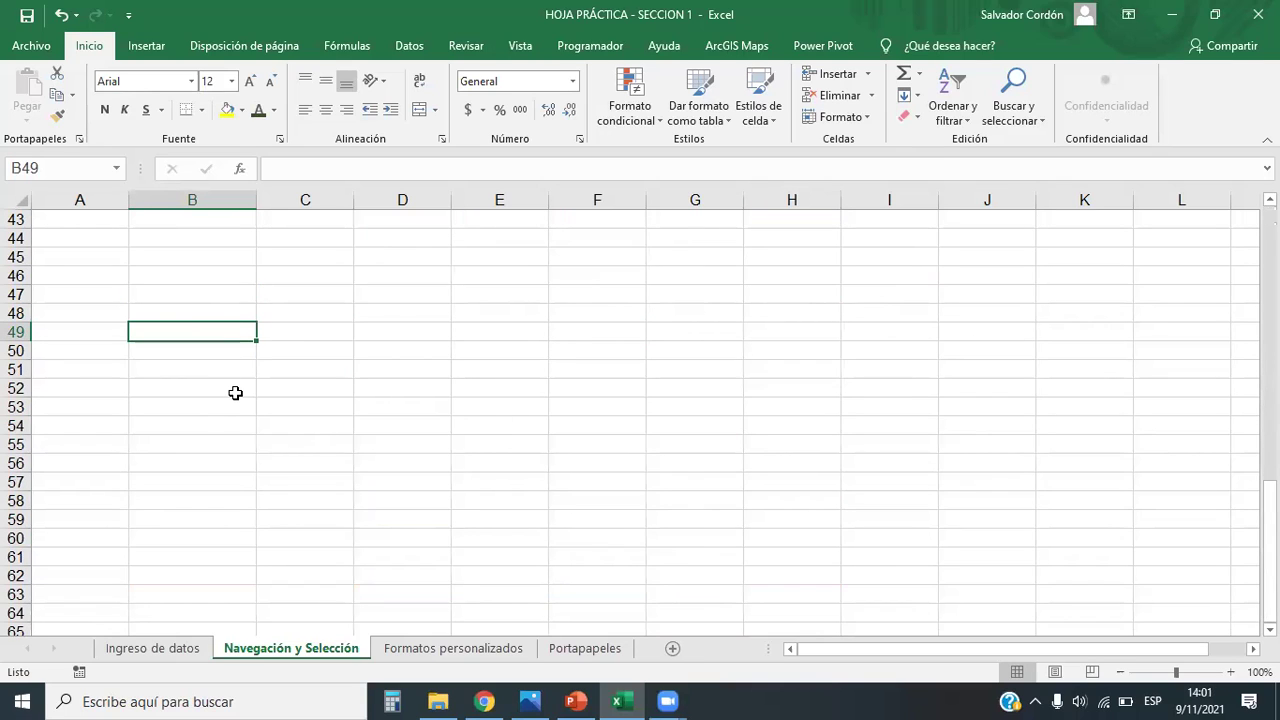
Step: Enter 'RUTAS 1' in B49 and AutoFill down to RUTAS 9 in B57
{"action": "type", "text": "RUTAS 1"}
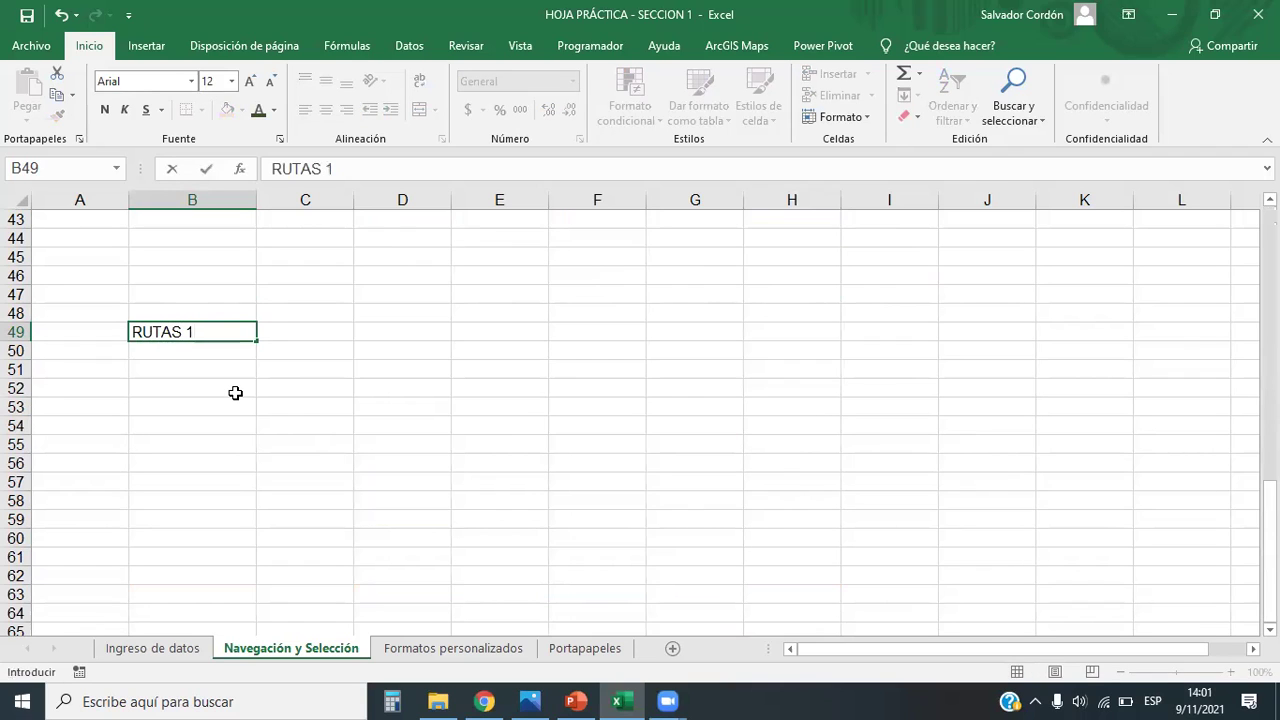
{"action": "key", "text": "Return"}
{"action": "left_click", "coordinate": [243, 336]}
{"action": "left_click_drag", "start_coordinate": [258, 339], "coordinate": [260, 497]}
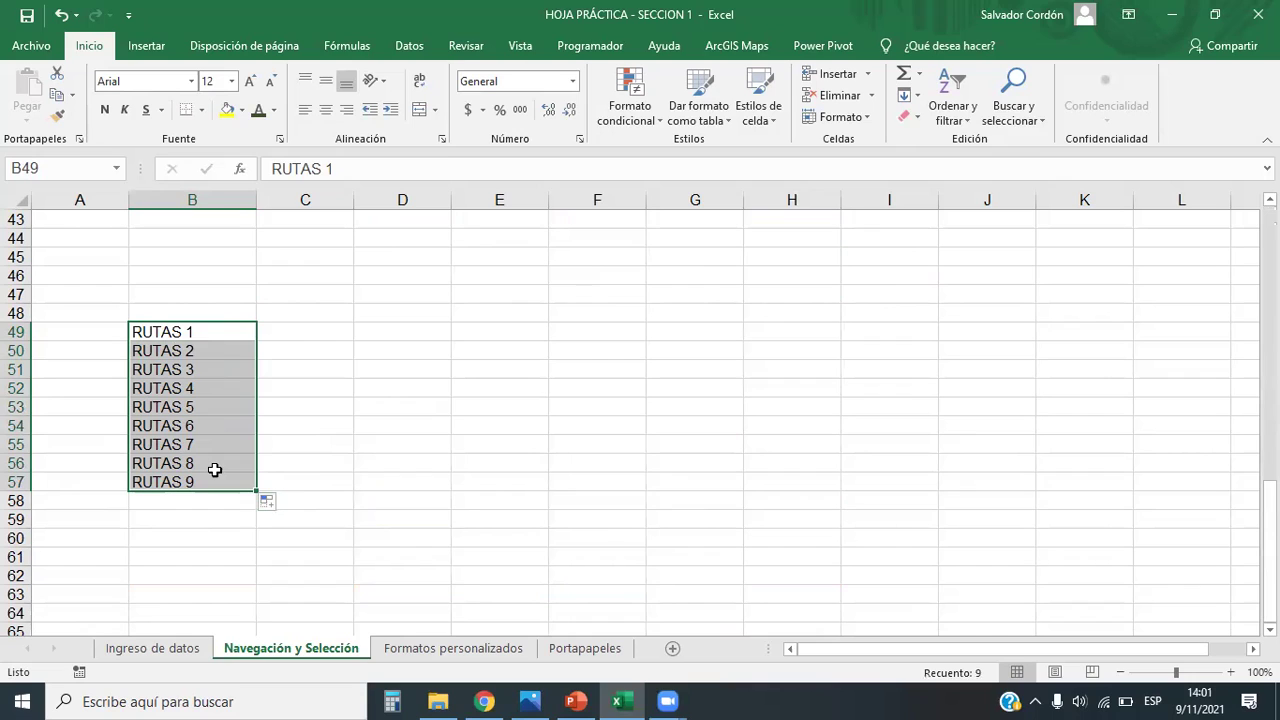
Step: Enter hours 9 and 10 in C48:D48 and extend the series to 15
{"action": "left_click", "coordinate": [275, 311]}
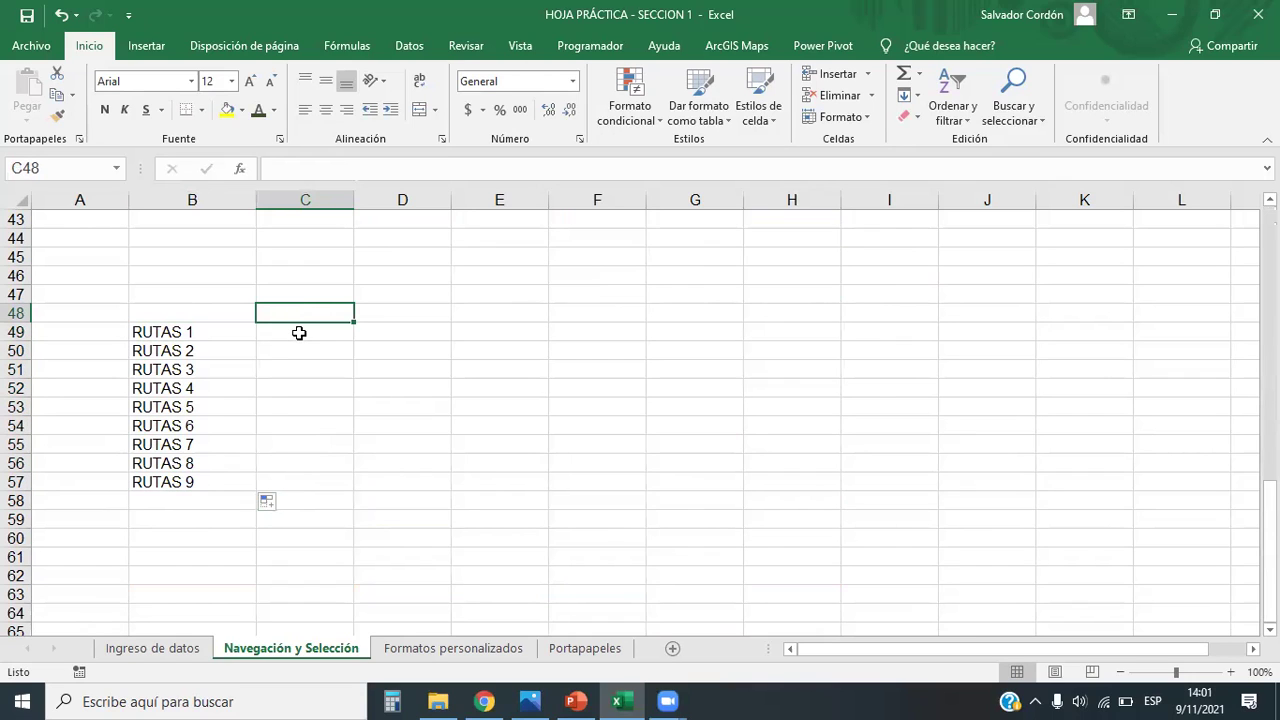
{"action": "type", "text": "9"}
{"action": "key", "text": "Tab"}
{"action": "type", "text": "10"}
{"action": "key", "text": "Tab"}
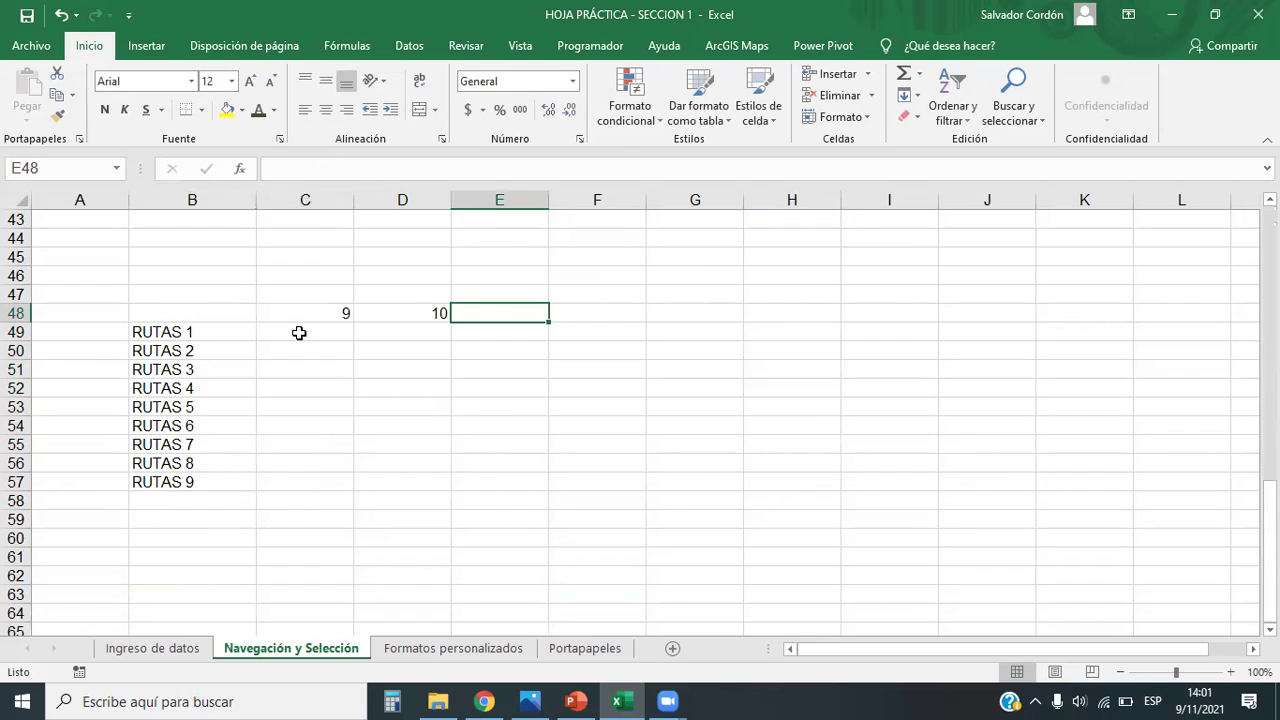
{"action": "left_click_drag", "start_coordinate": [321, 311], "coordinate": [698, 314]}
{"action": "left_click", "coordinate": [723, 374]}
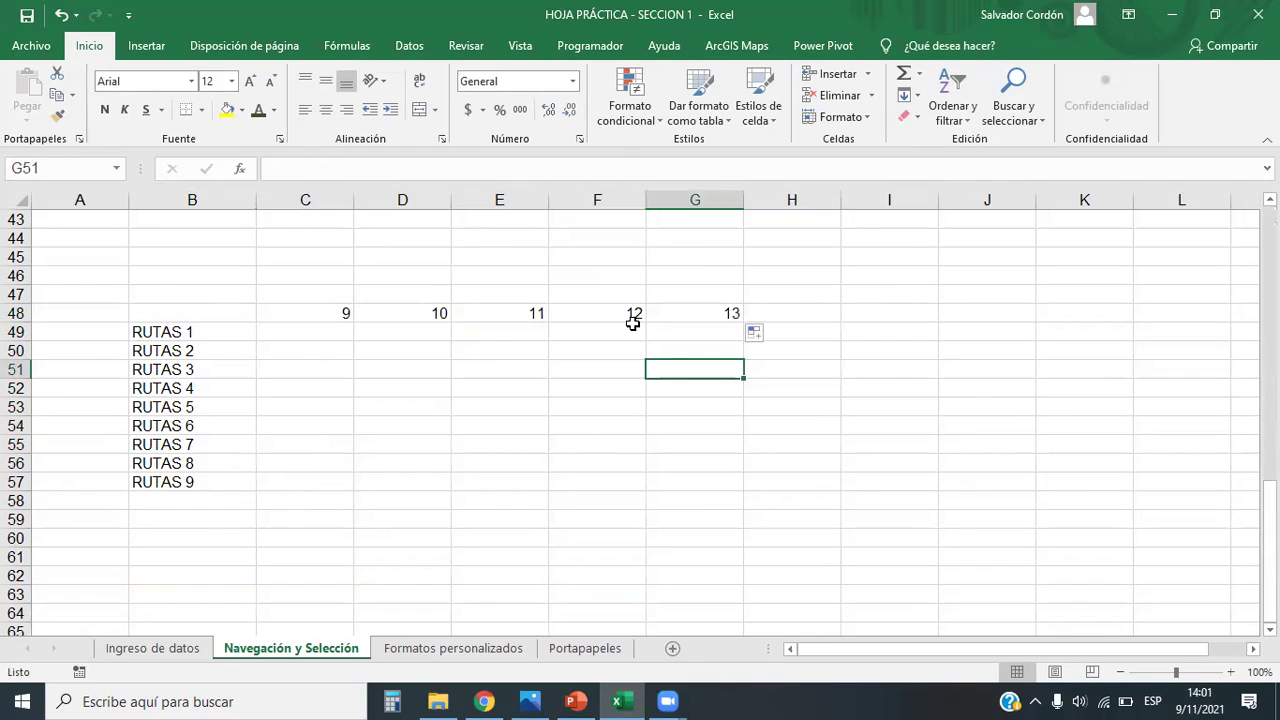
{"action": "left_click_drag", "start_coordinate": [338, 312], "coordinate": [903, 327]}
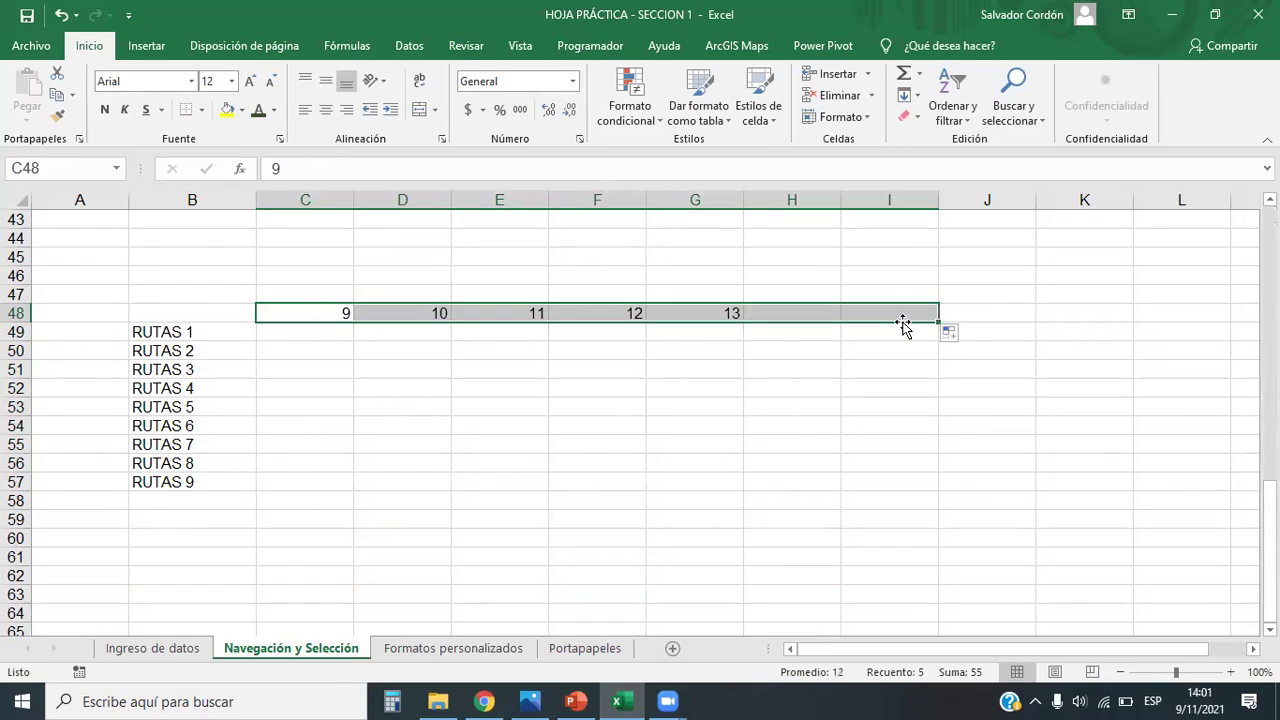
{"action": "left_click", "coordinate": [769, 463]}
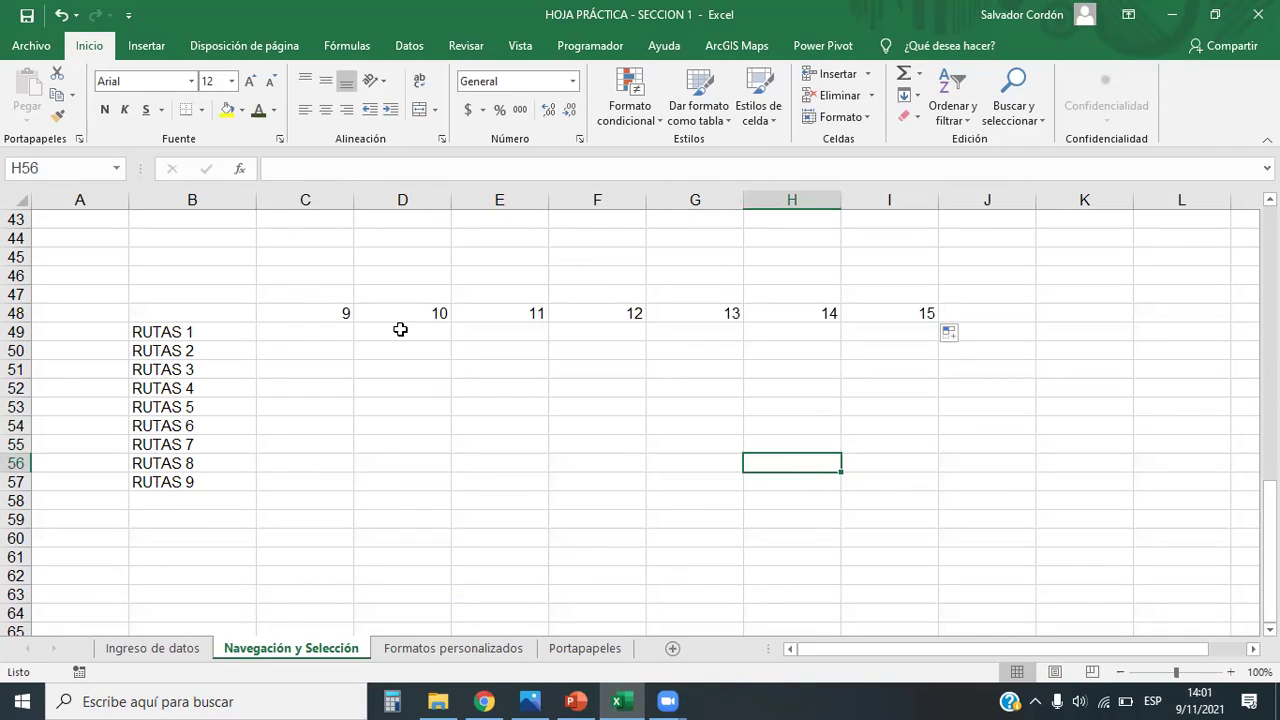
Step: Fill staggered yellow blocks for routes 1 to 4, ending with I52
{"action": "left_click_drag", "start_coordinate": [343, 337], "coordinate": [398, 332]}
{"action": "left_click_drag", "start_coordinate": [510, 350], "coordinate": [803, 366]}
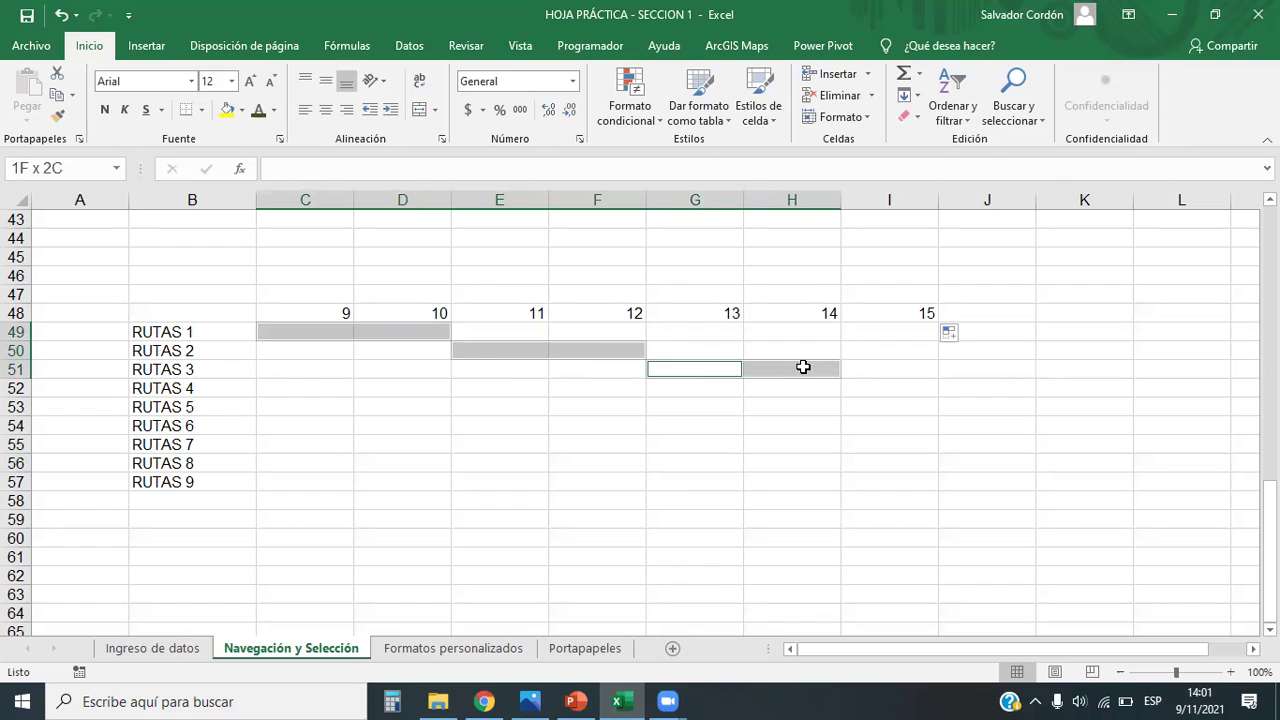
{"action": "left_click", "coordinate": [868, 389], "text": "ctrl"}
{"action": "left_click", "coordinate": [228, 110]}
{"action": "left_click", "coordinate": [600, 536]}
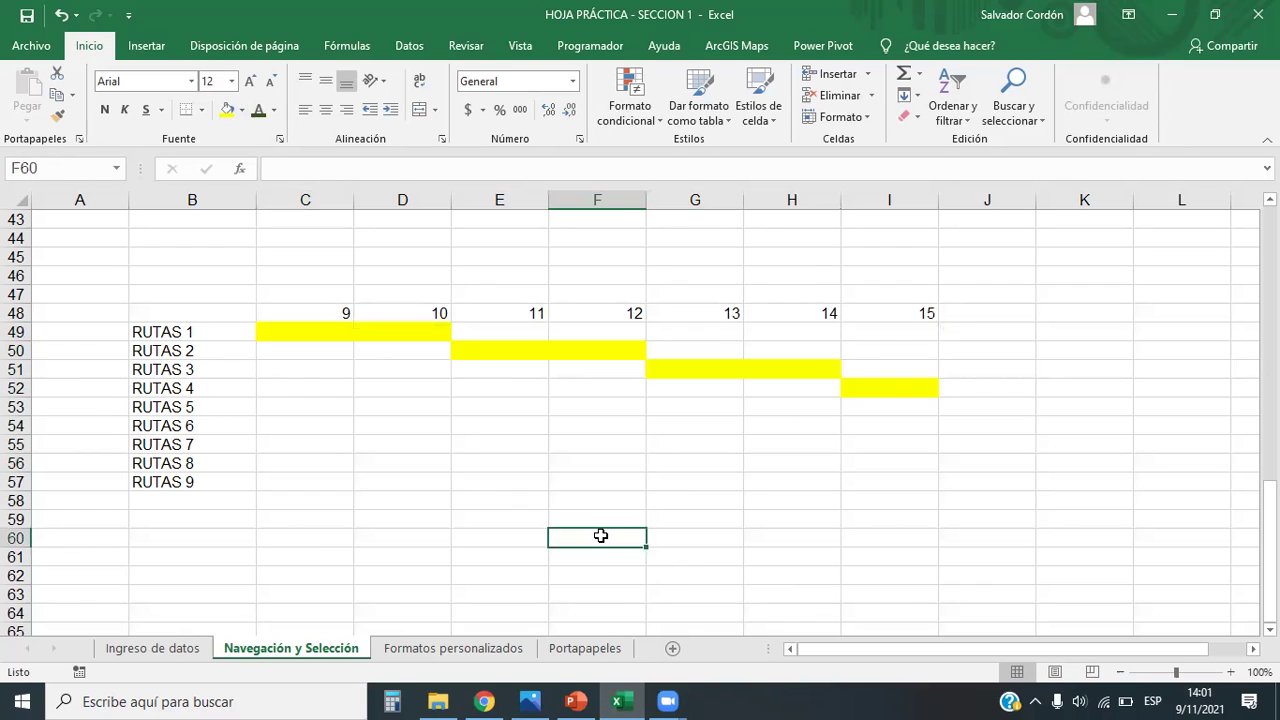
Step: Apply All Borders to the route grid B48:I57
{"action": "left_click_drag", "start_coordinate": [186, 334], "coordinate": [843, 476]}
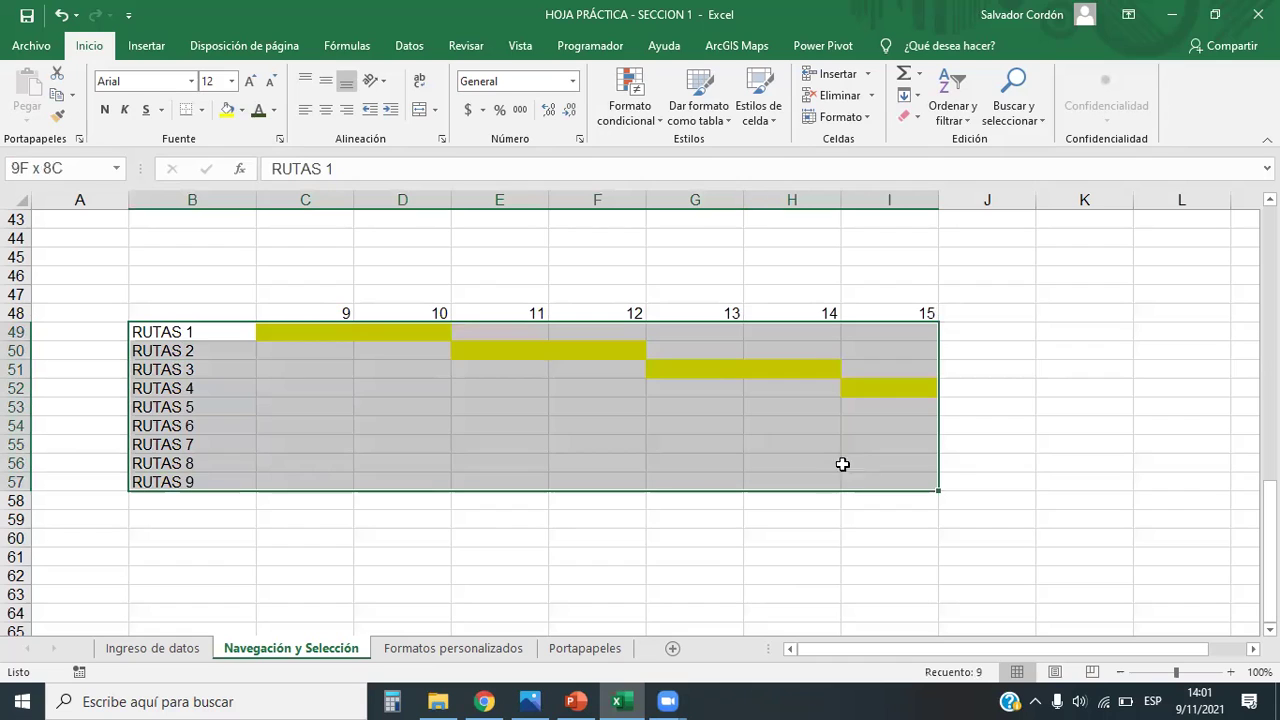
{"action": "left_click_drag", "start_coordinate": [341, 312], "coordinate": [866, 314], "text": "ctrl"}
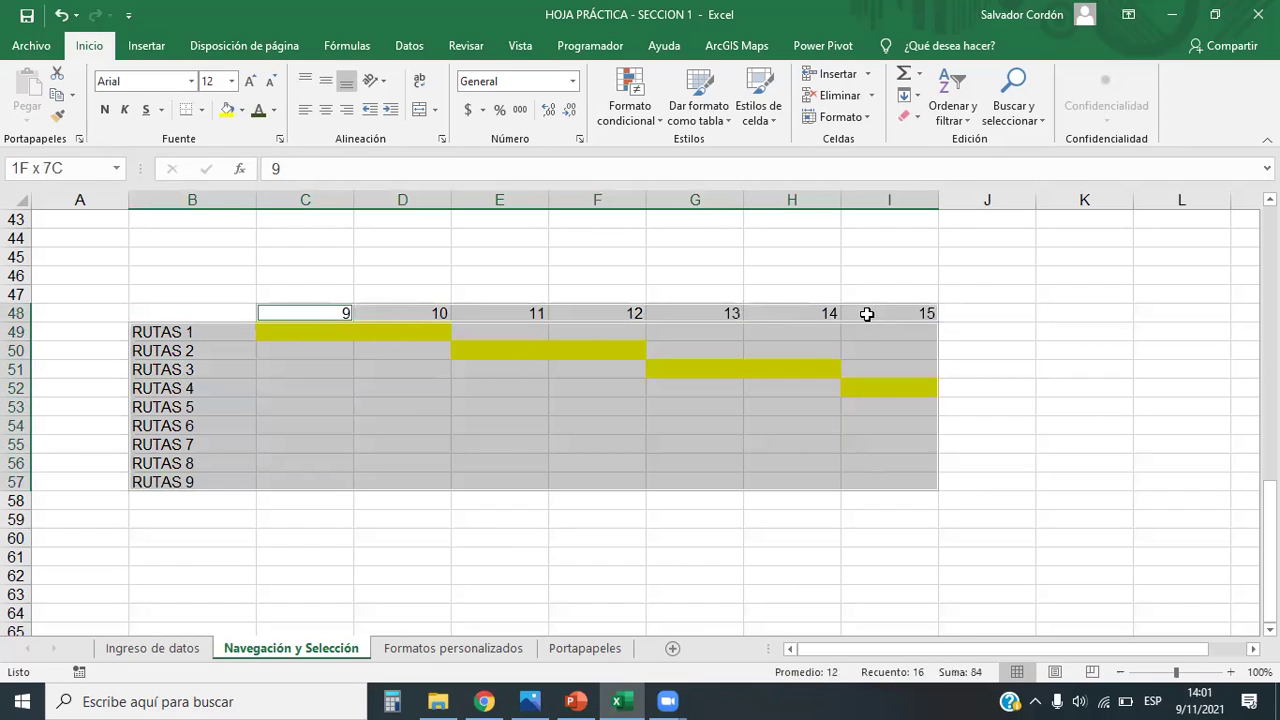
{"action": "left_click", "coordinate": [204, 111]}
{"action": "left_click", "coordinate": [229, 270]}
{"action": "left_click", "coordinate": [785, 463]}
{"action": "left_click", "coordinate": [802, 573]}
Step: Remove the old fill from C49:I52
{"action": "left_click_drag", "start_coordinate": [312, 333], "coordinate": [872, 390]}
{"action": "left_click", "coordinate": [241, 110]}
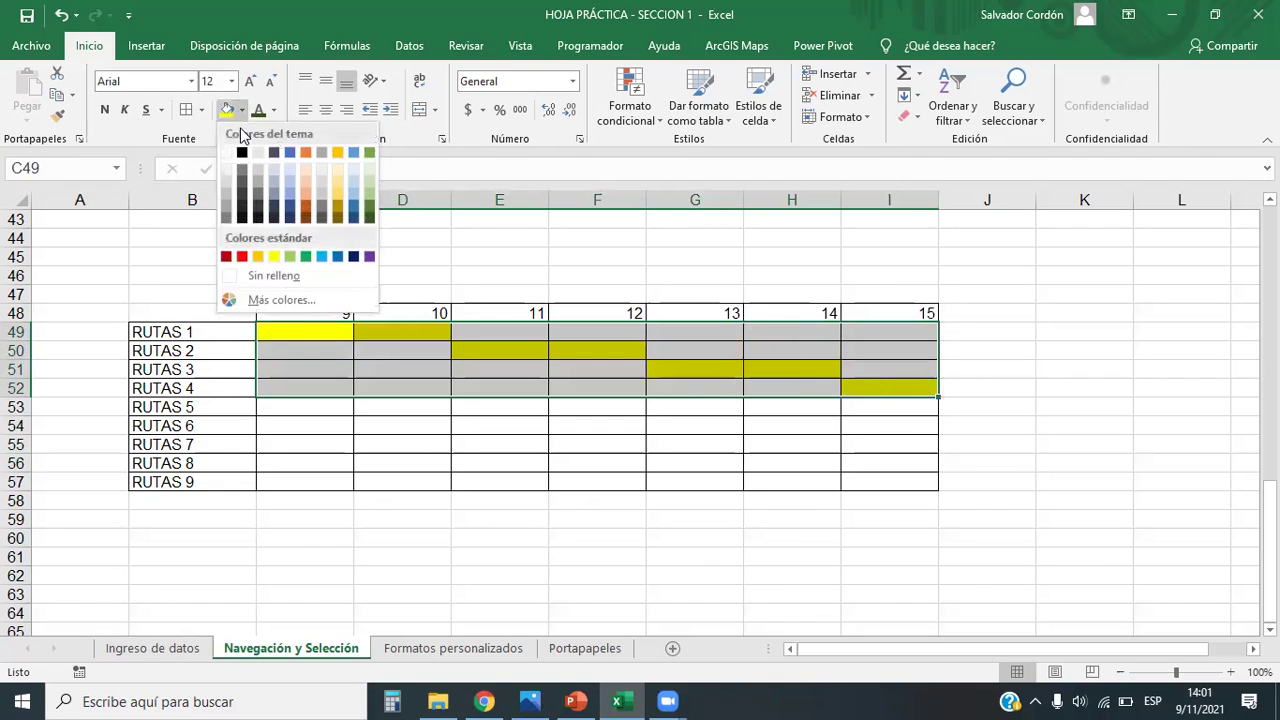
{"action": "left_click", "coordinate": [274, 275]}
{"action": "left_click", "coordinate": [486, 386]}
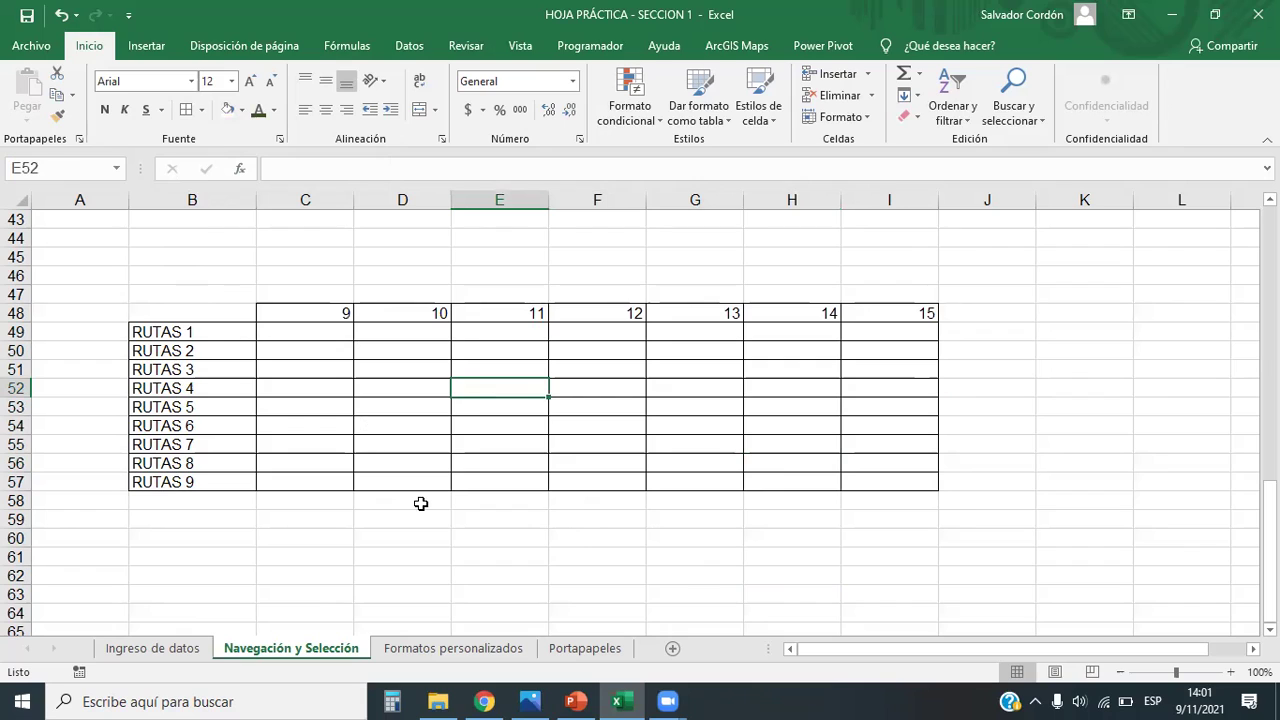
Step: Fill the blocks C49:C51, D52:D54 and E55:E57 yellow
{"action": "left_click_drag", "start_coordinate": [331, 331], "coordinate": [328, 370]}
{"action": "left_click_drag", "start_coordinate": [443, 391], "coordinate": [439, 425], "text": "ctrl"}
{"action": "left_click_drag", "start_coordinate": [512, 441], "coordinate": [514, 477], "text": "ctrl"}
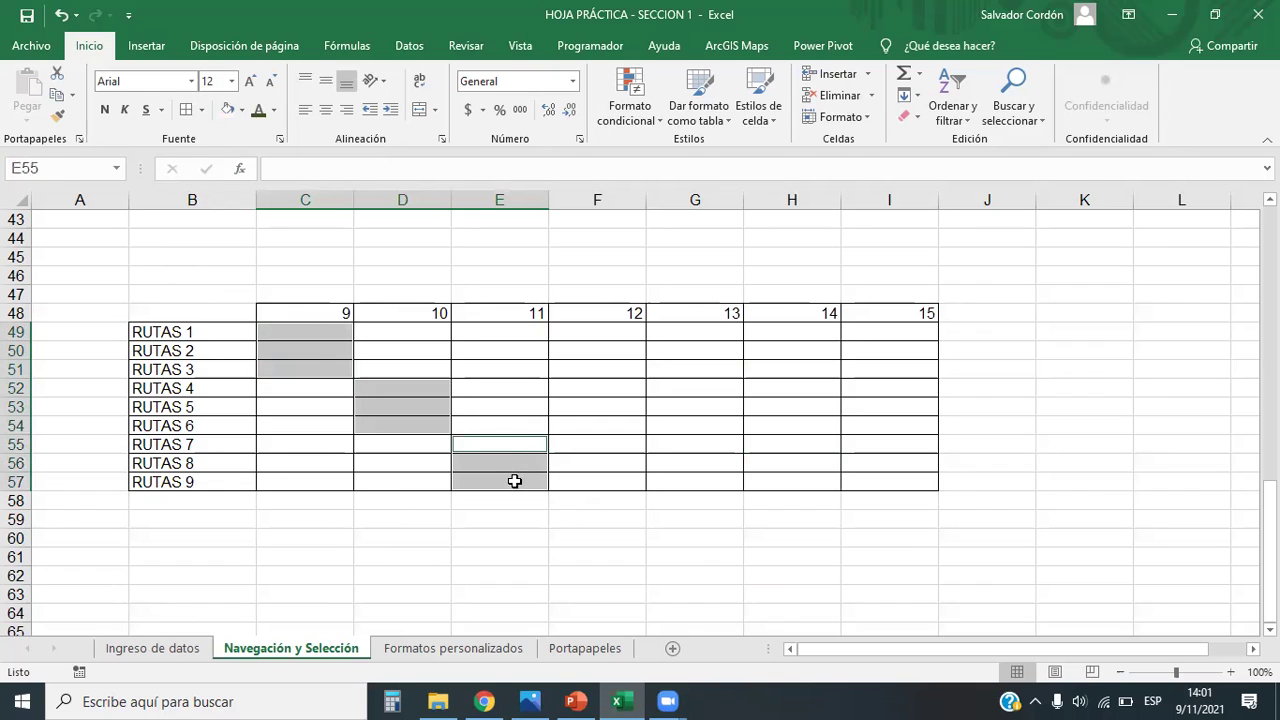
{"action": "left_click", "coordinate": [242, 110]}
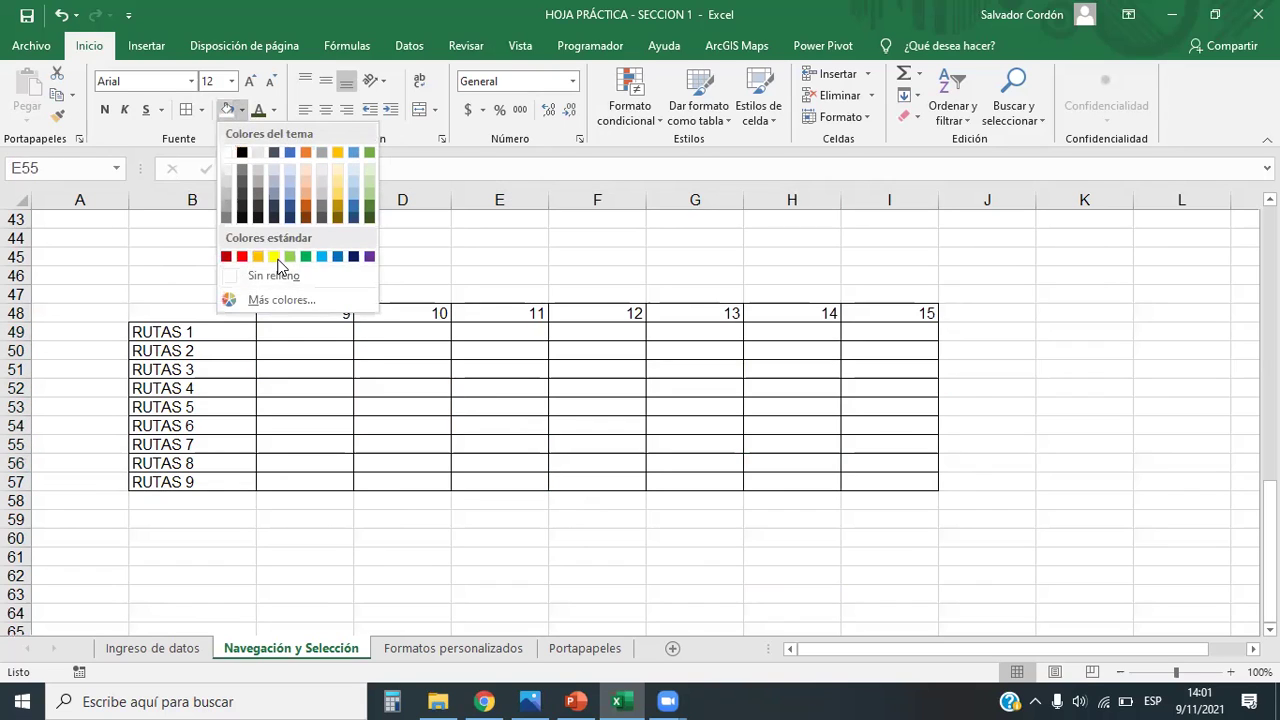
{"action": "left_click", "coordinate": [272, 257]}
Step: Fill the blocks F49:F51, G52:G54, H55:H57 and I49:I51 yellow
{"action": "left_click_drag", "start_coordinate": [590, 331], "coordinate": [597, 366]}
{"action": "left_click_drag", "start_coordinate": [666, 388], "coordinate": [690, 428], "text": "ctrl"}
{"action": "left_click_drag", "start_coordinate": [790, 447], "coordinate": [796, 483], "text": "ctrl"}
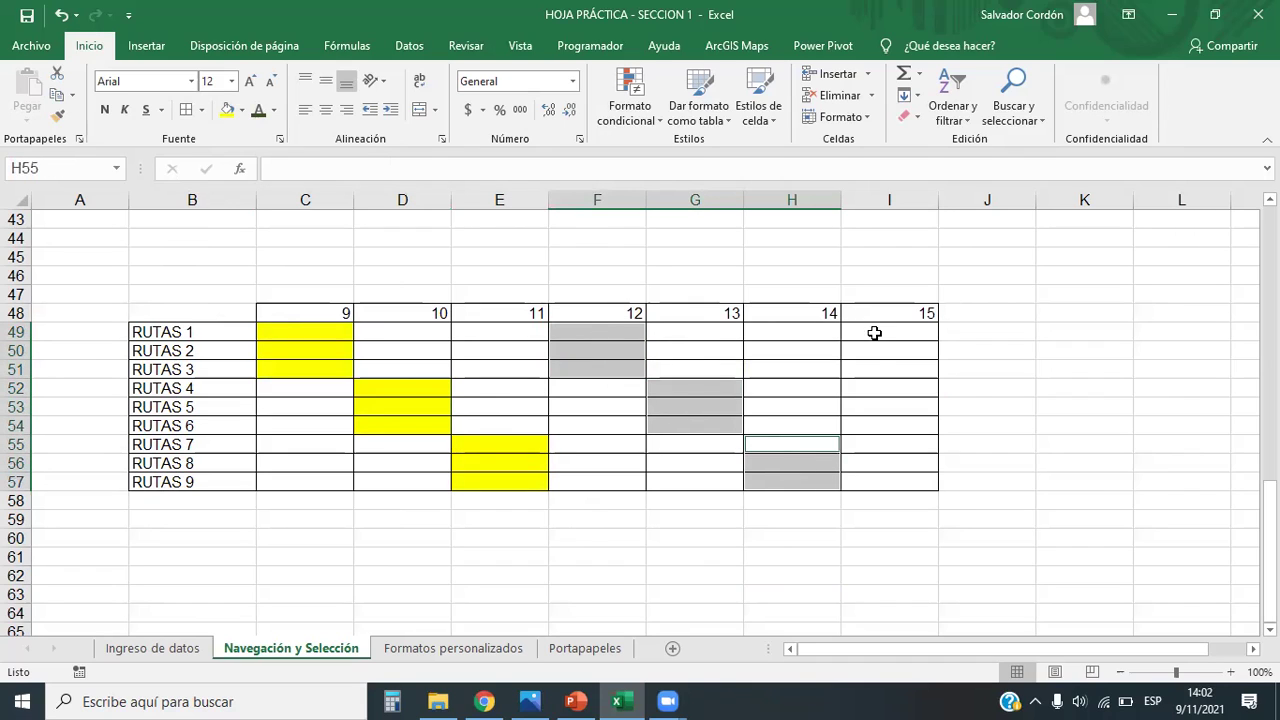
{"action": "left_click_drag", "start_coordinate": [874, 333], "coordinate": [876, 368], "text": "ctrl"}
{"action": "left_click", "coordinate": [230, 112]}
{"action": "left_click", "coordinate": [975, 297]}
{"action": "left_click", "coordinate": [1214, 330]}
{"action": "left_click", "coordinate": [1088, 498]}
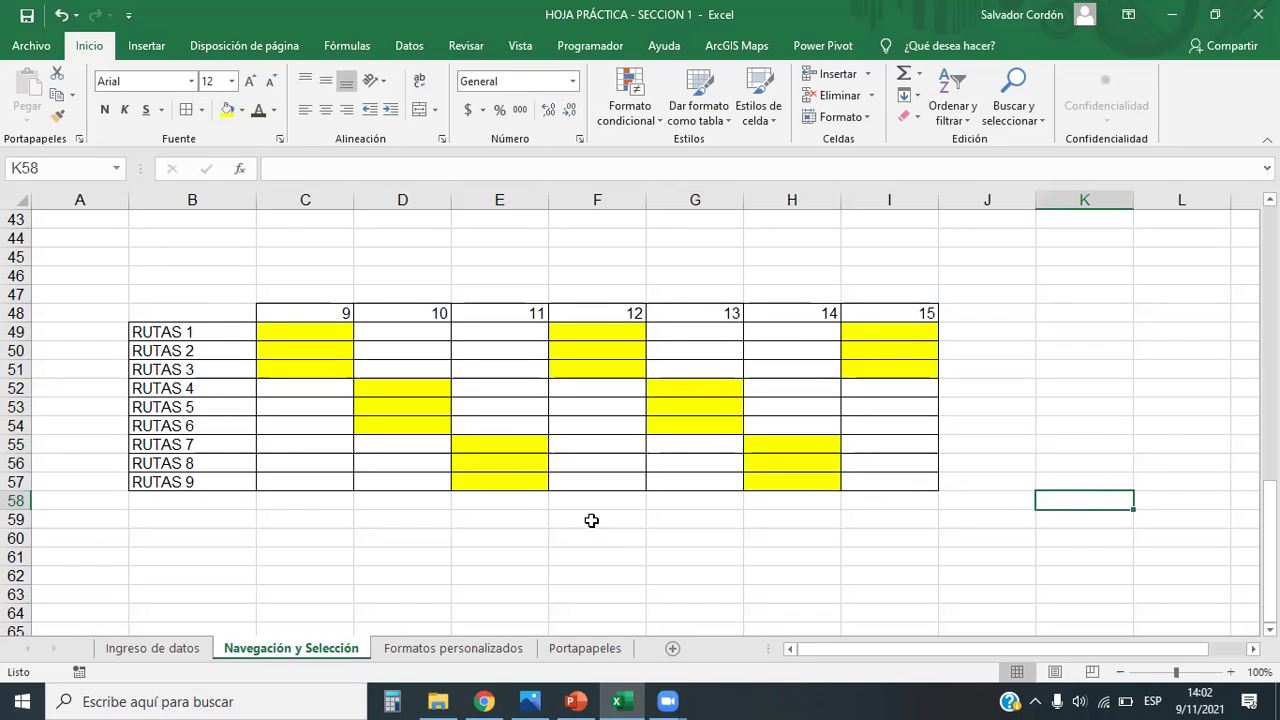
{"action": "scroll", "coordinate": [591, 520], "scroll_direction": "up", "scroll_amount": 4}
Step: Glance at the Mario reference image, then return to the workbook and select cell G58
{"action": "key", "text": "alt+Tab"}
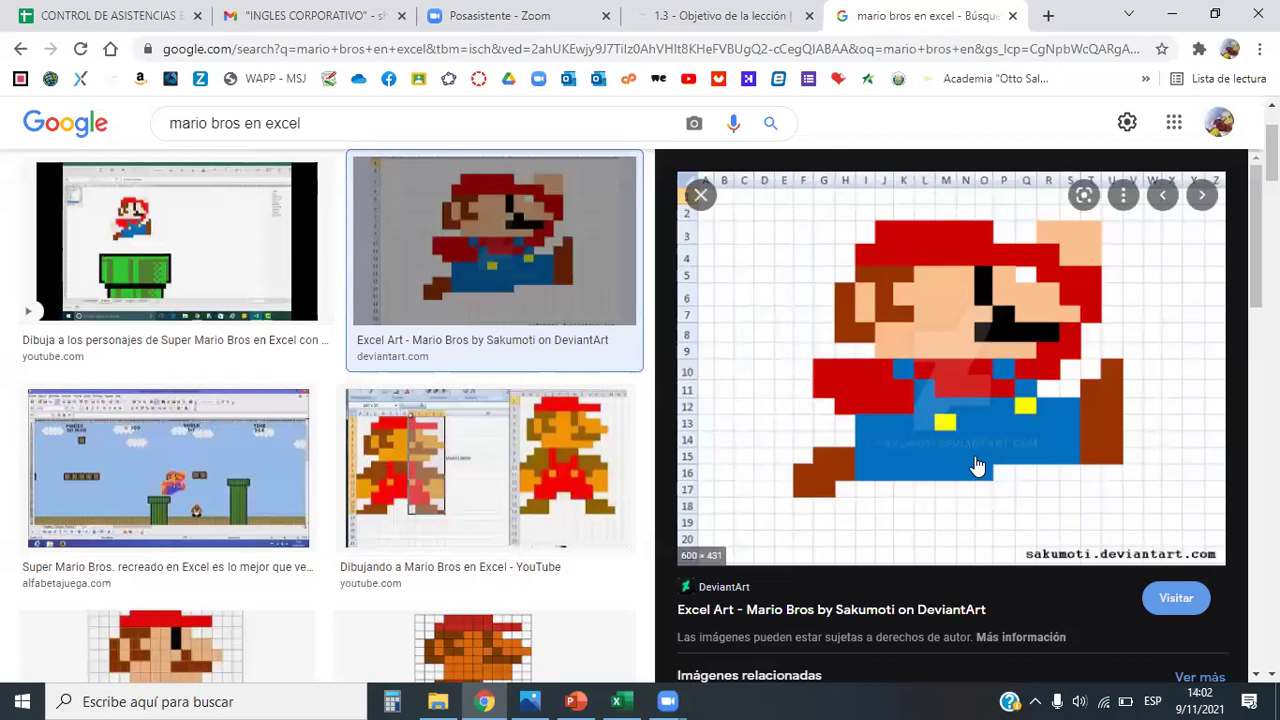
{"action": "key", "text": "alt+Tab"}
{"action": "key", "text": "alt+Tab"}
{"action": "key", "text": "alt+Tab"}
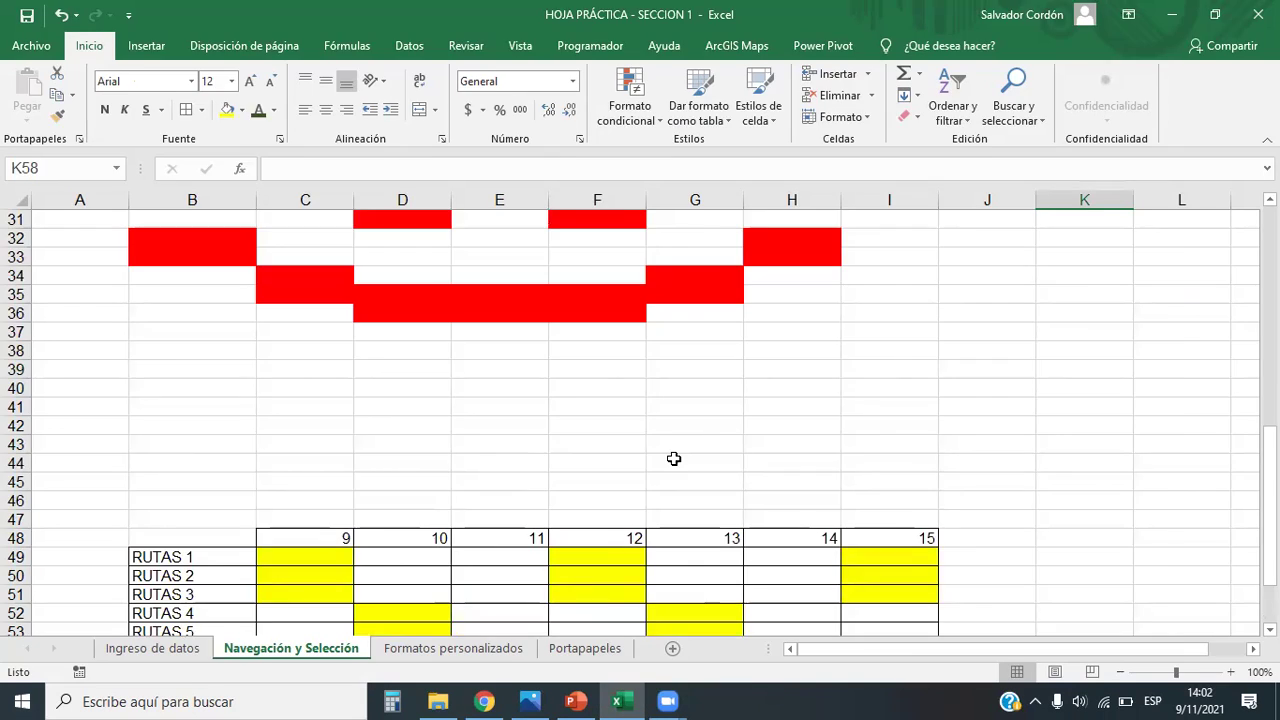
{"action": "scroll", "coordinate": [672, 458], "scroll_direction": "up", "scroll_amount": 5}
{"action": "scroll", "coordinate": [672, 458], "scroll_direction": "down", "scroll_amount": 9}
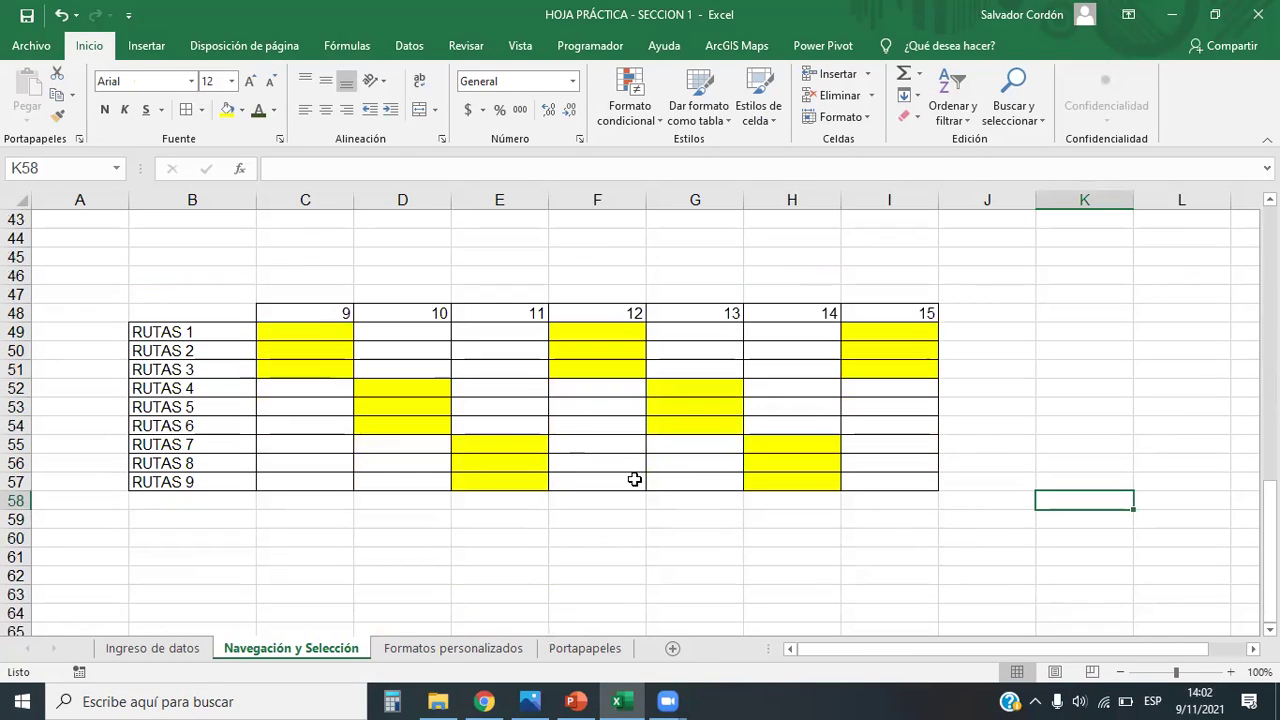
{"action": "left_click", "coordinate": [670, 500]}
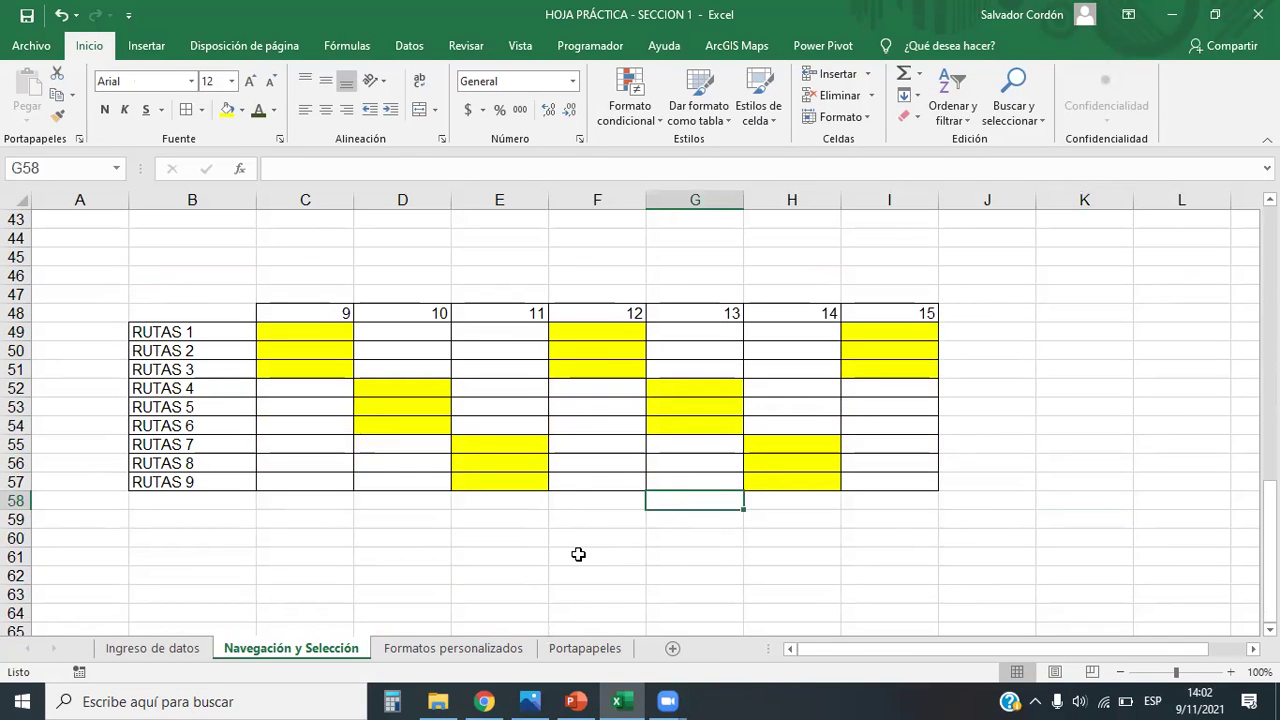
{"action": "scroll", "coordinate": [584, 545], "scroll_direction": "up", "scroll_amount": 14}
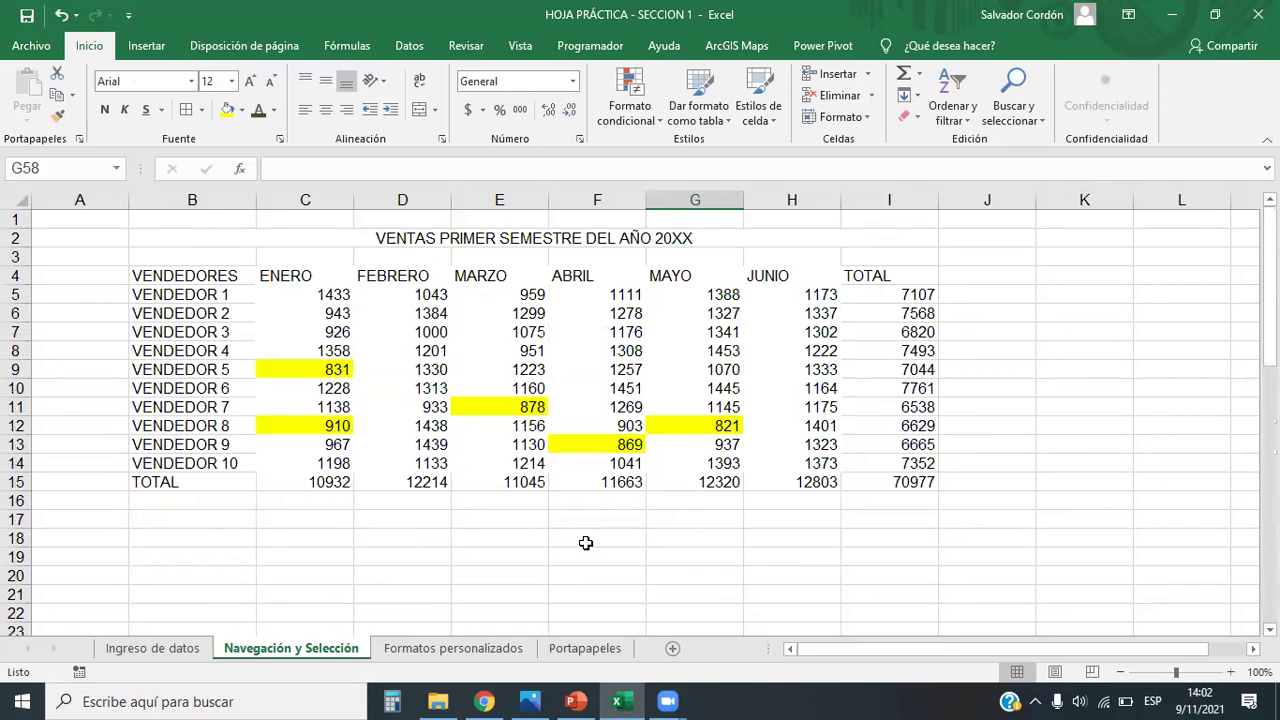
{"action": "scroll", "coordinate": [526, 518], "scroll_direction": "down", "scroll_amount": 13}
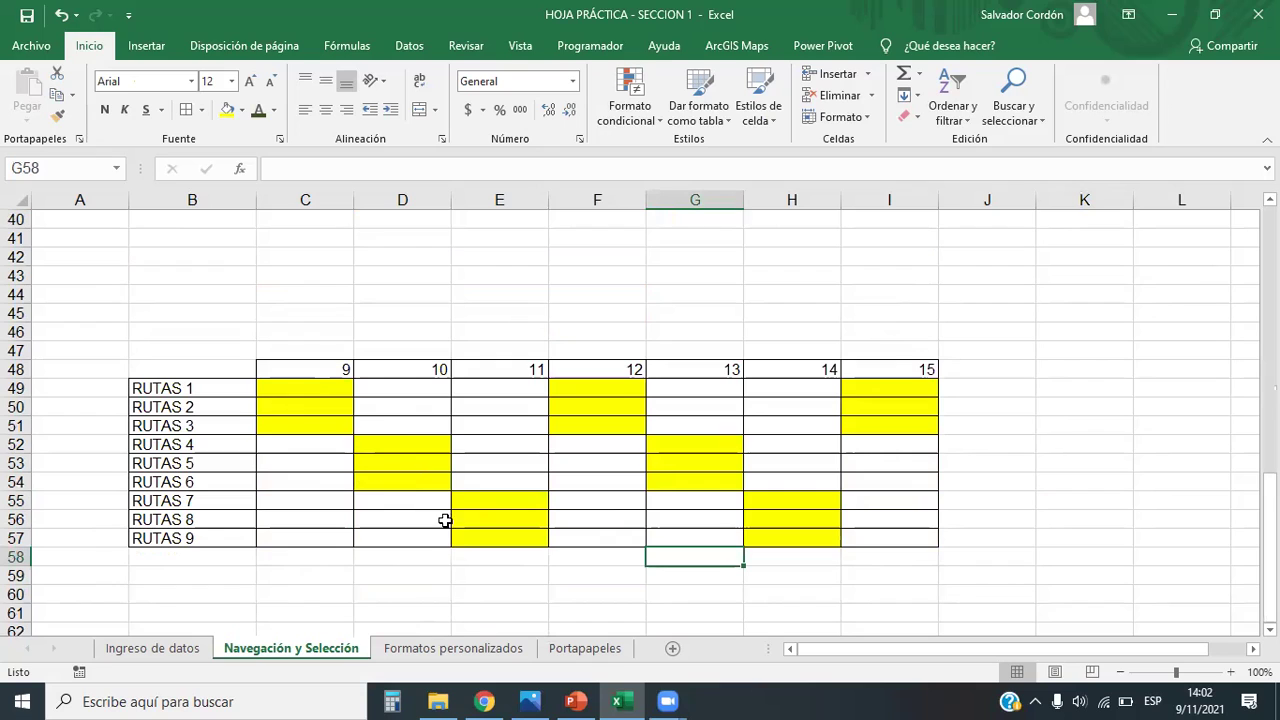
Step: Fill C49:C51 and D51:D56 grey, replacing their yellow
{"action": "left_click_drag", "start_coordinate": [314, 391], "coordinate": [323, 423]}
{"action": "left_click_drag", "start_coordinate": [440, 434], "coordinate": [434, 514]}
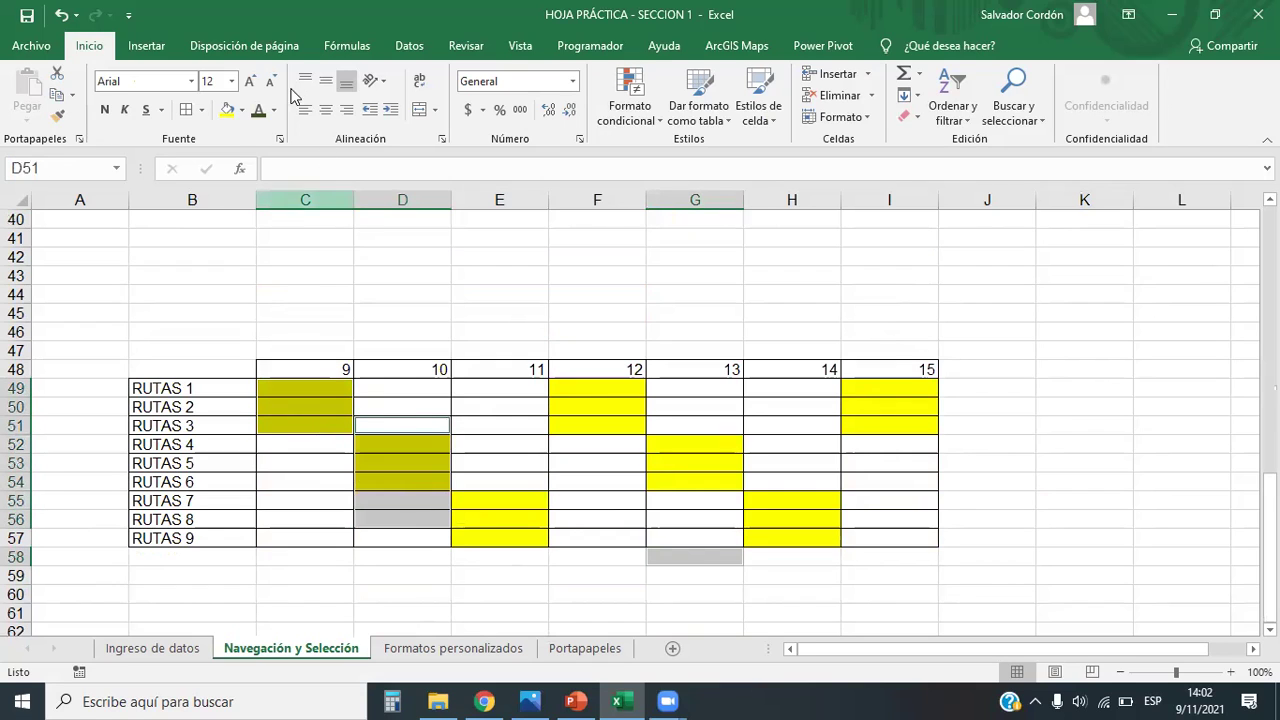
{"action": "left_click", "coordinate": [243, 110]}
{"action": "left_click", "coordinate": [261, 173]}
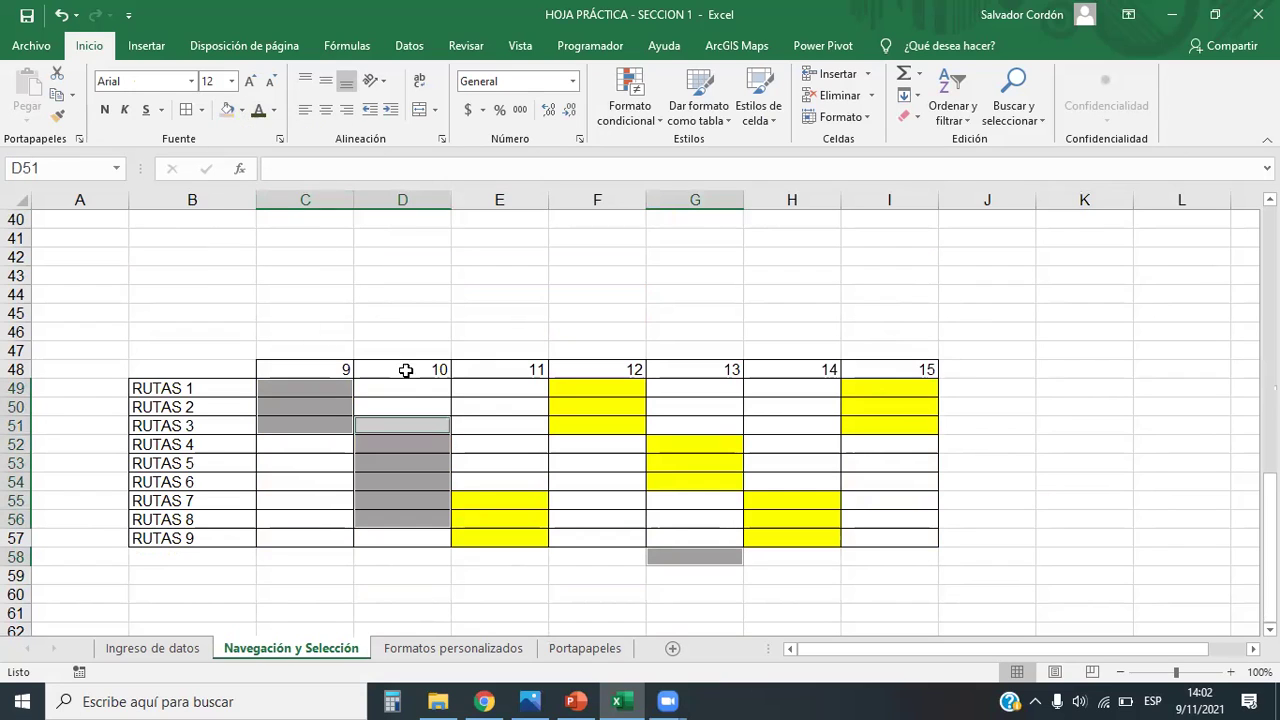
Step: Try block selections in the grid, from column D at D50 to C49:F57
{"action": "left_click", "coordinate": [491, 389]}
{"action": "left_click_drag", "start_coordinate": [404, 406], "coordinate": [417, 520]}
{"action": "left_click_drag", "start_coordinate": [318, 390], "coordinate": [640, 540]}
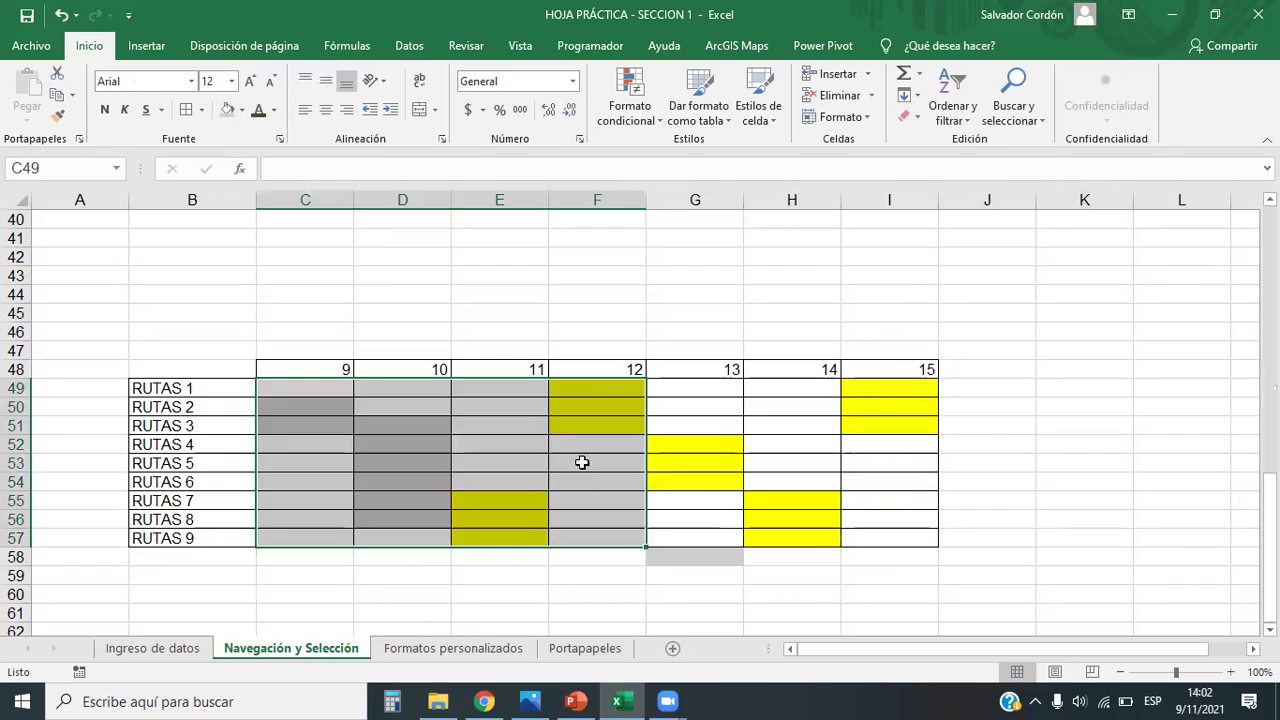
{"action": "left_click", "coordinate": [560, 425]}
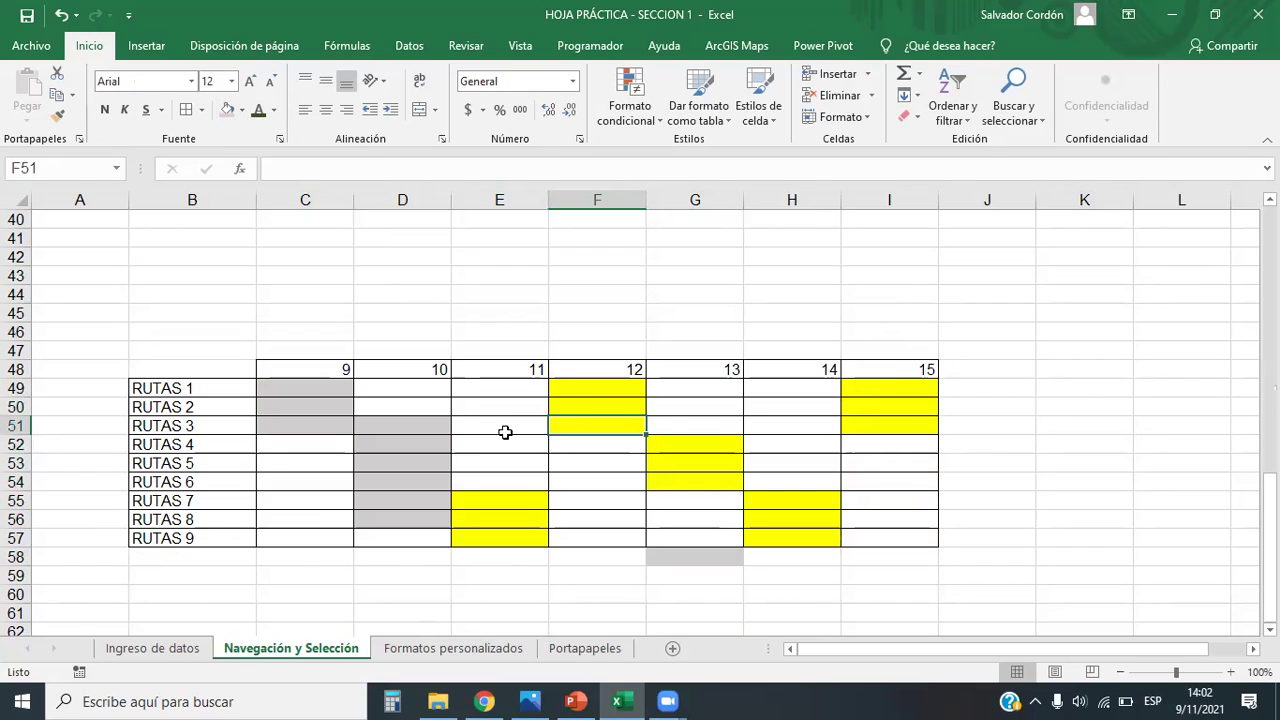
Step: Try selecting D50, C49:D57 and column D from D51, then return to the Mario images
{"action": "left_click", "coordinate": [432, 405]}
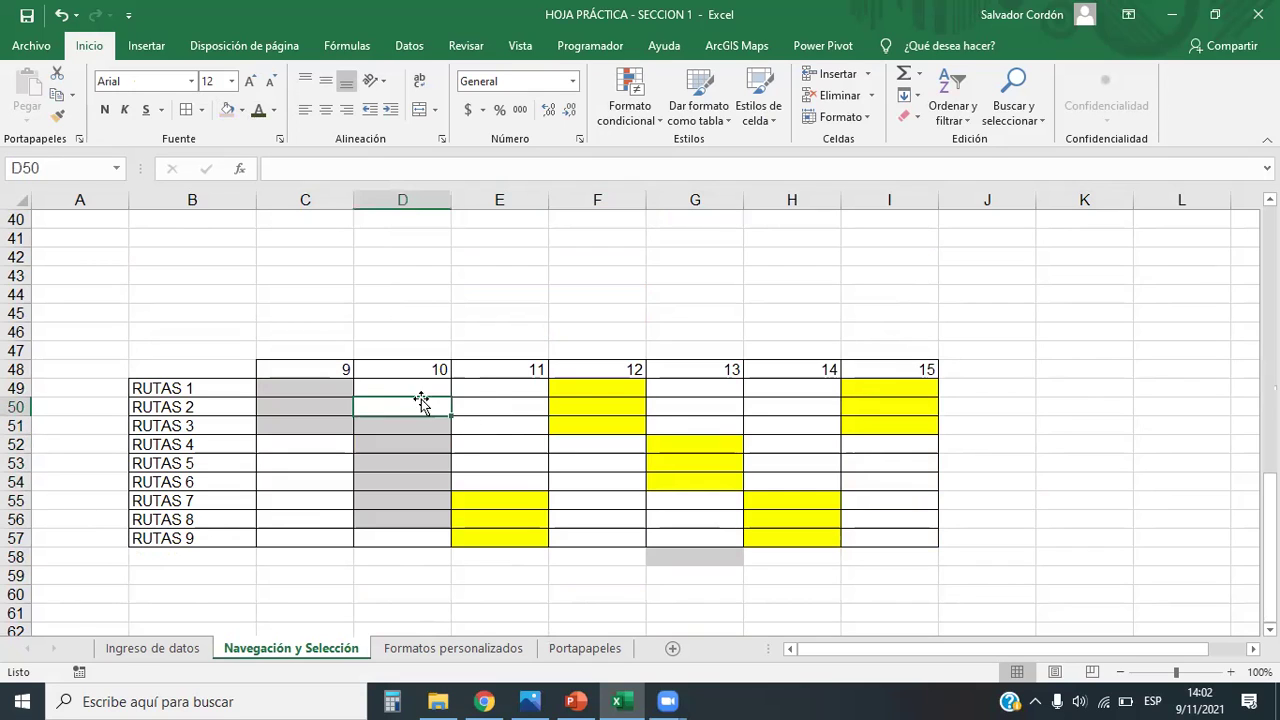
{"action": "left_click_drag", "start_coordinate": [331, 386], "coordinate": [415, 534]}
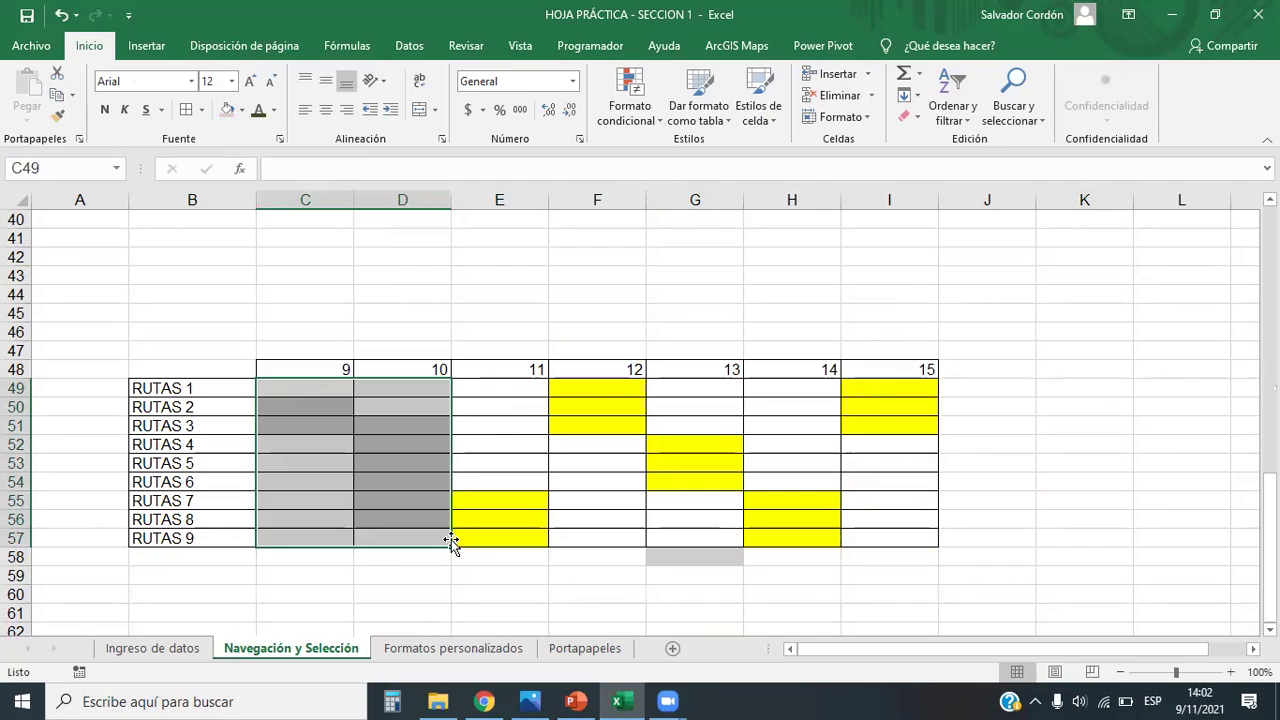
{"action": "left_click", "coordinate": [331, 395]}
{"action": "left_click_drag", "start_coordinate": [331, 395], "coordinate": [411, 516]}
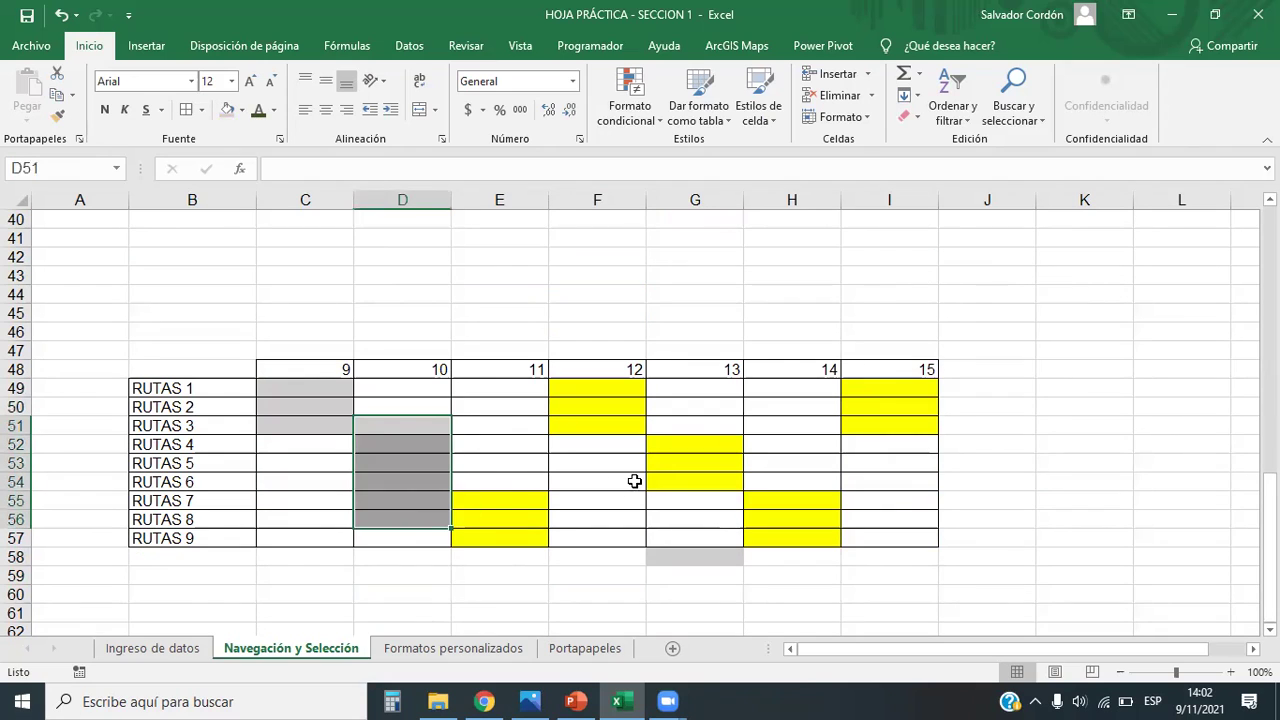
{"action": "left_click", "coordinate": [634, 480]}
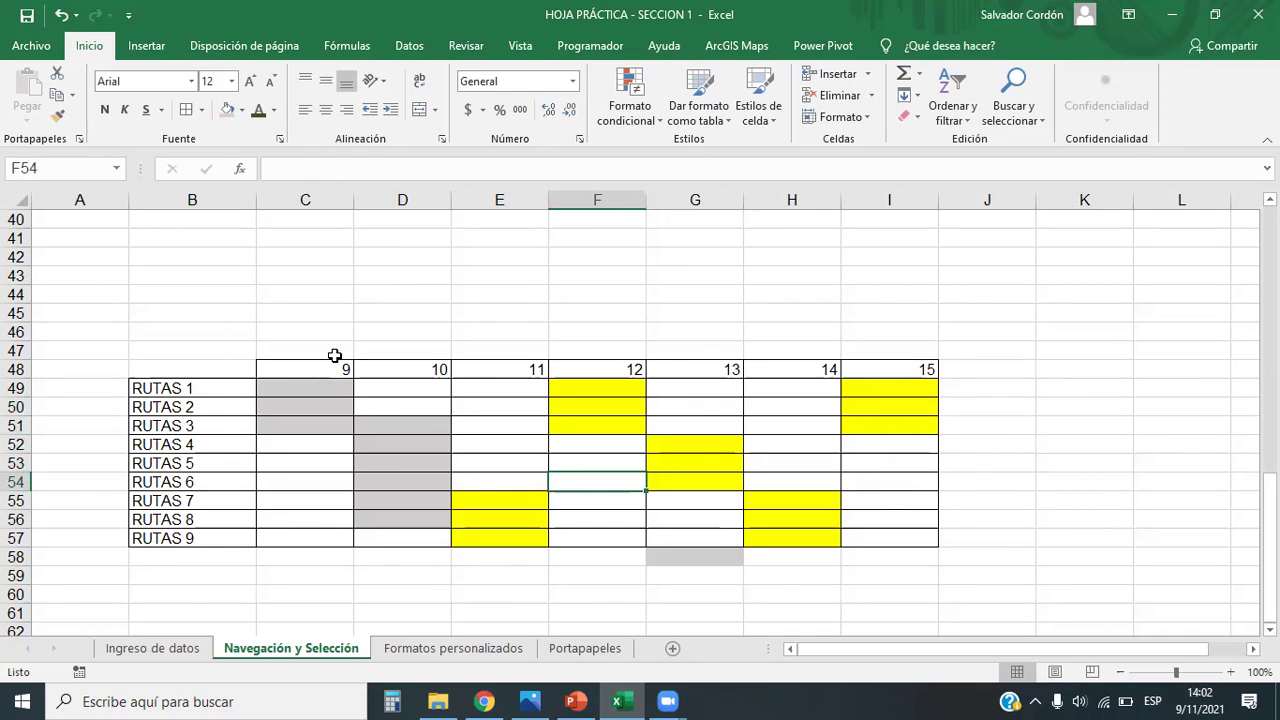
{"action": "key", "text": "alt+Tab"}
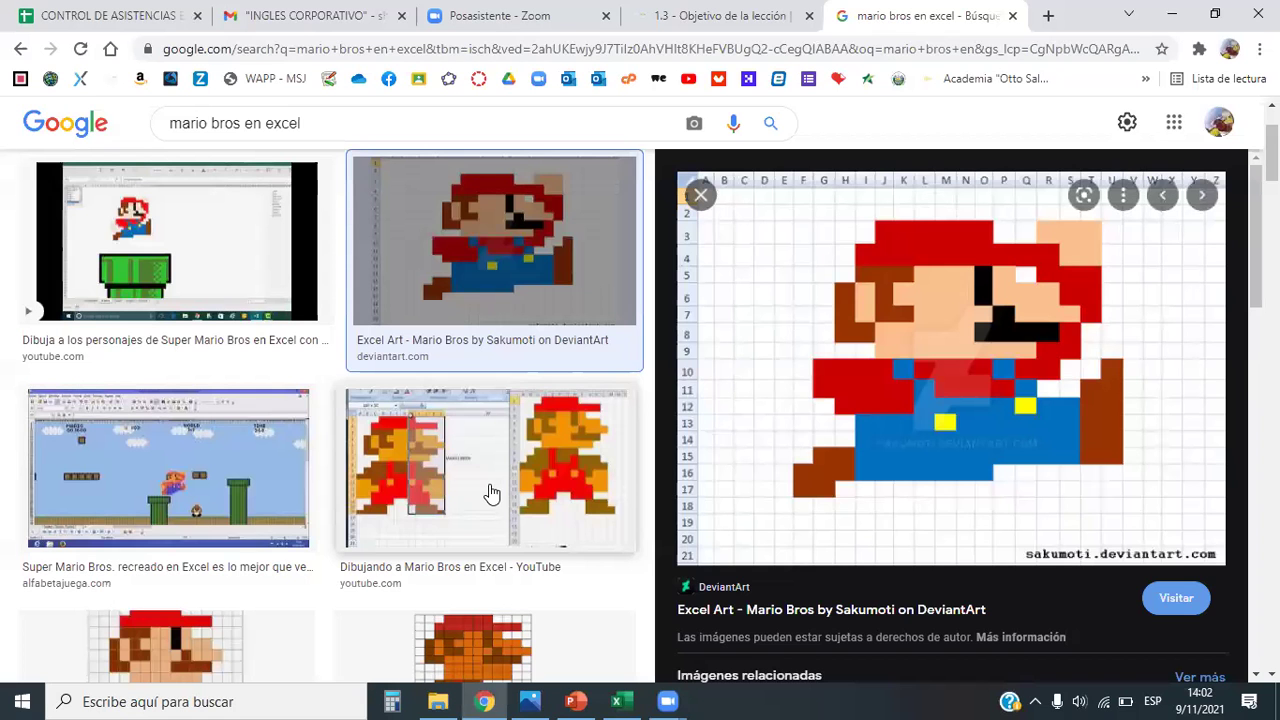
Step: Show the '1.3 - Objetivo de la lección' page at its 'Selección no correlativa' slide
{"action": "key", "text": "alt+Tab"}
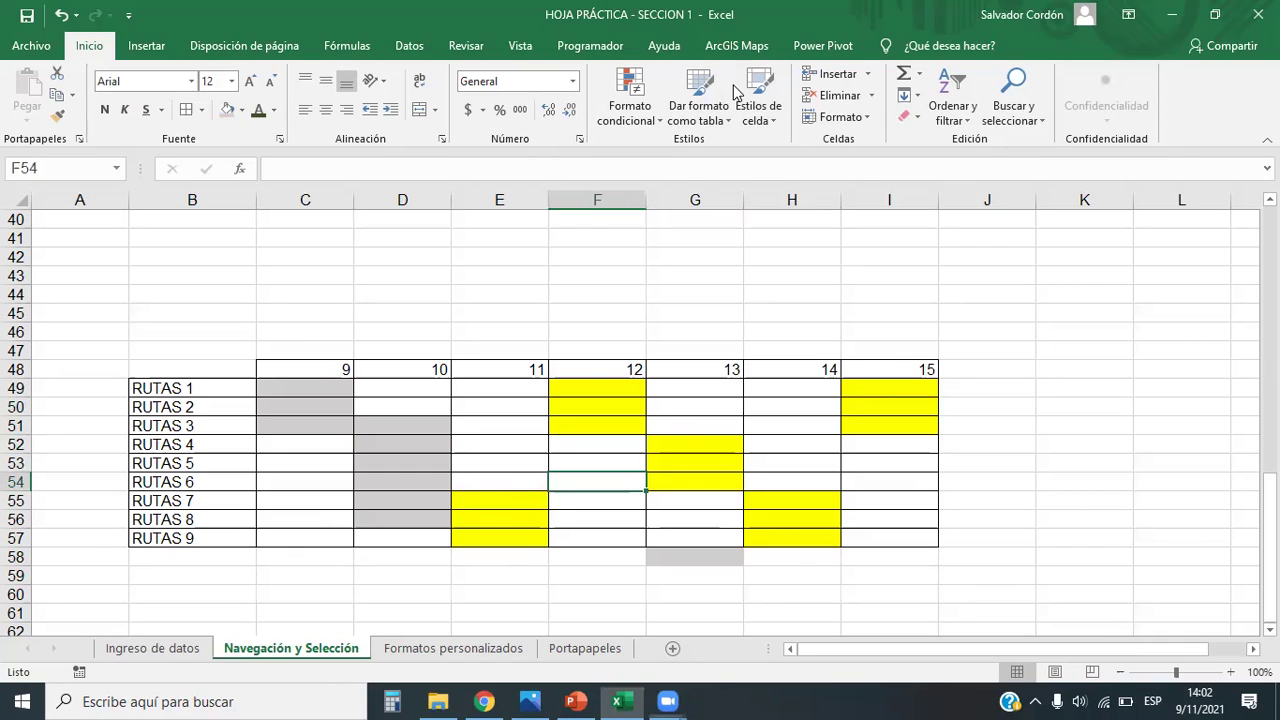
{"action": "key", "text": "alt+Tab"}
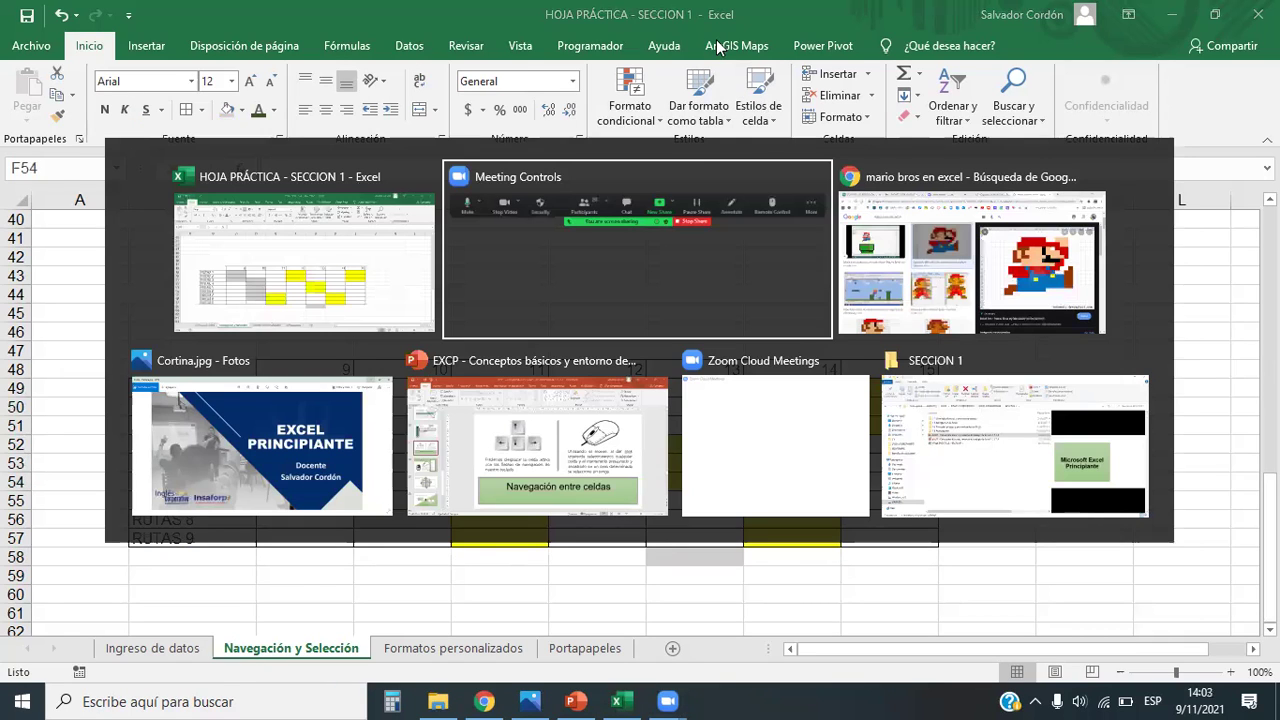
{"action": "key", "text": "alt+Tab"}
{"action": "left_click", "coordinate": [700, 15]}
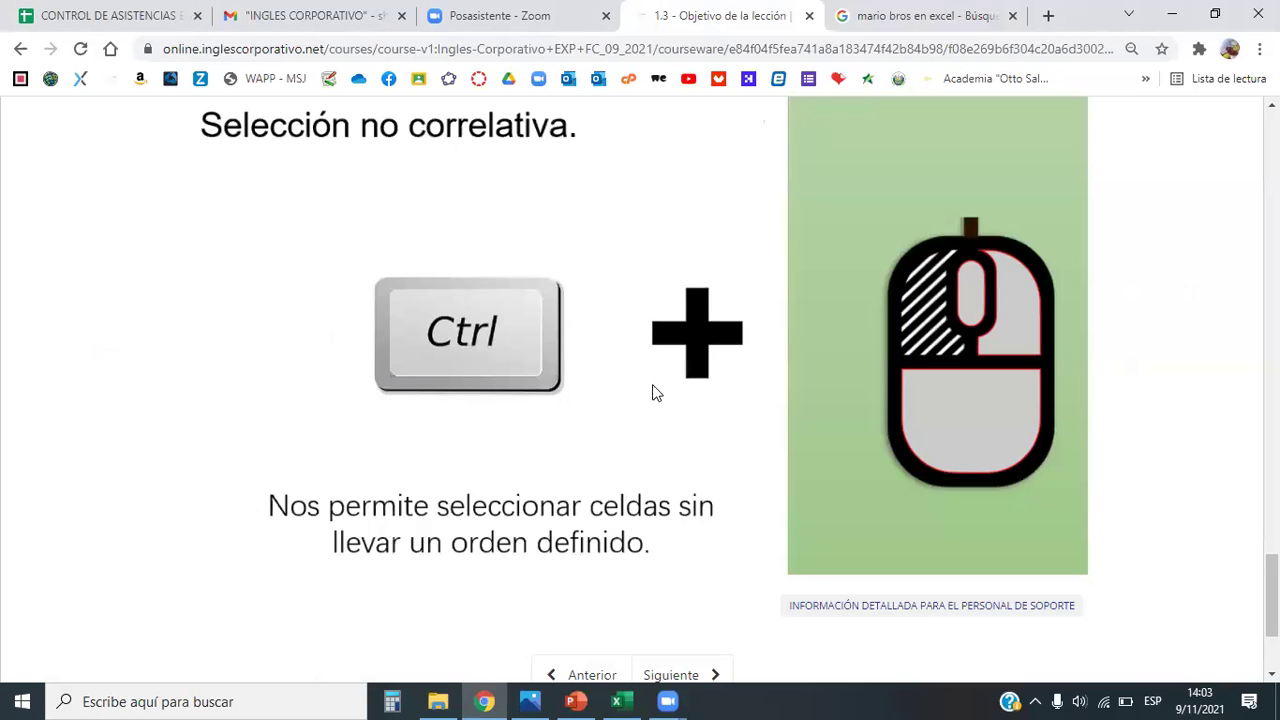
{"action": "scroll", "coordinate": [655, 392], "scroll_direction": "up", "scroll_amount": 1}
{"action": "scroll", "coordinate": [655, 392], "scroll_direction": "down", "scroll_amount": 2}
{"action": "scroll", "coordinate": [655, 392], "scroll_direction": "up", "scroll_amount": 4}
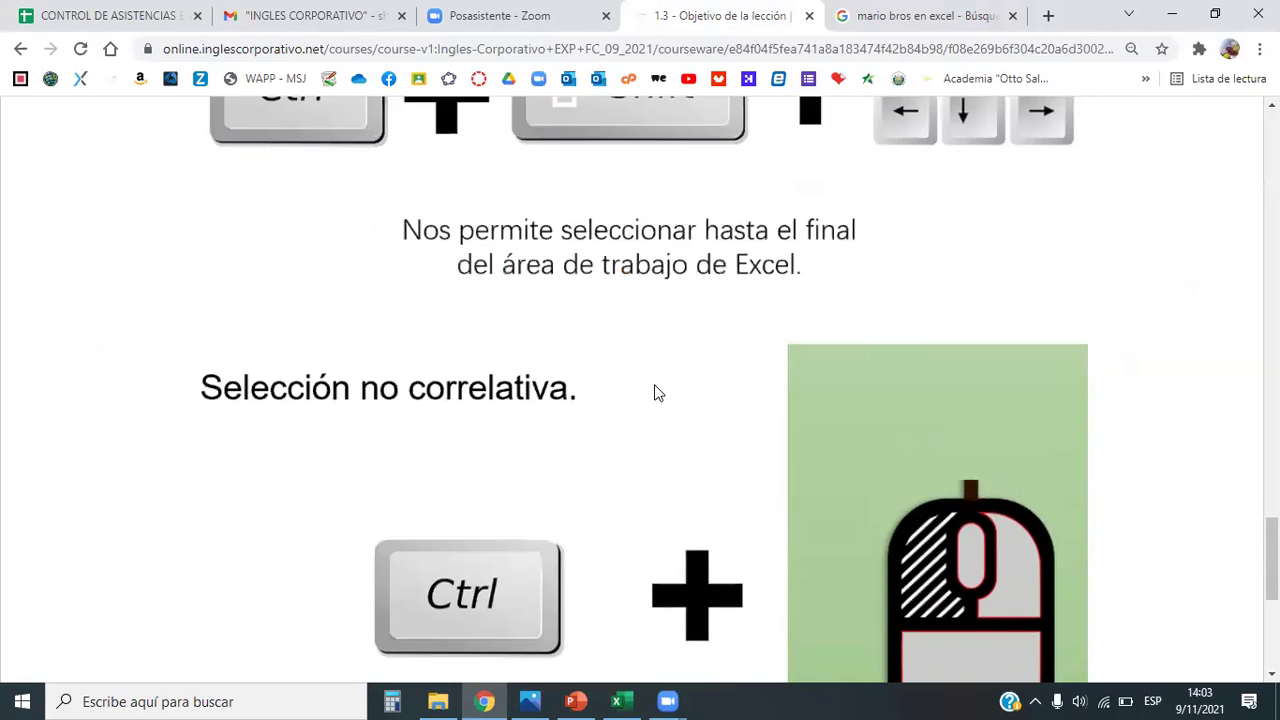